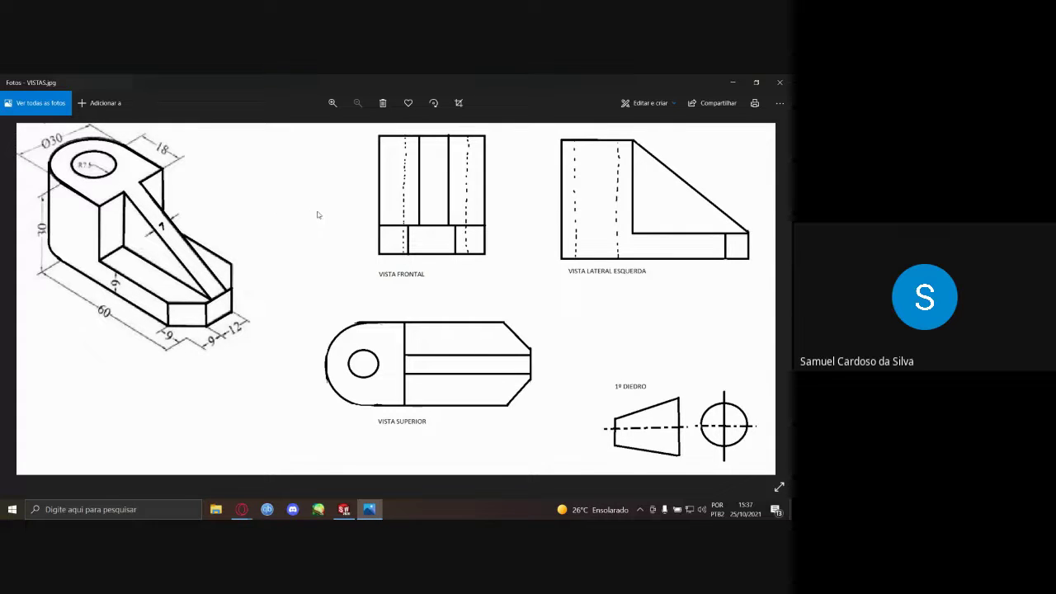
- Bring SOLIDWORKS 2020 to the front over the Photos viewer
{"action": "left_click", "coordinate": [345, 509]}
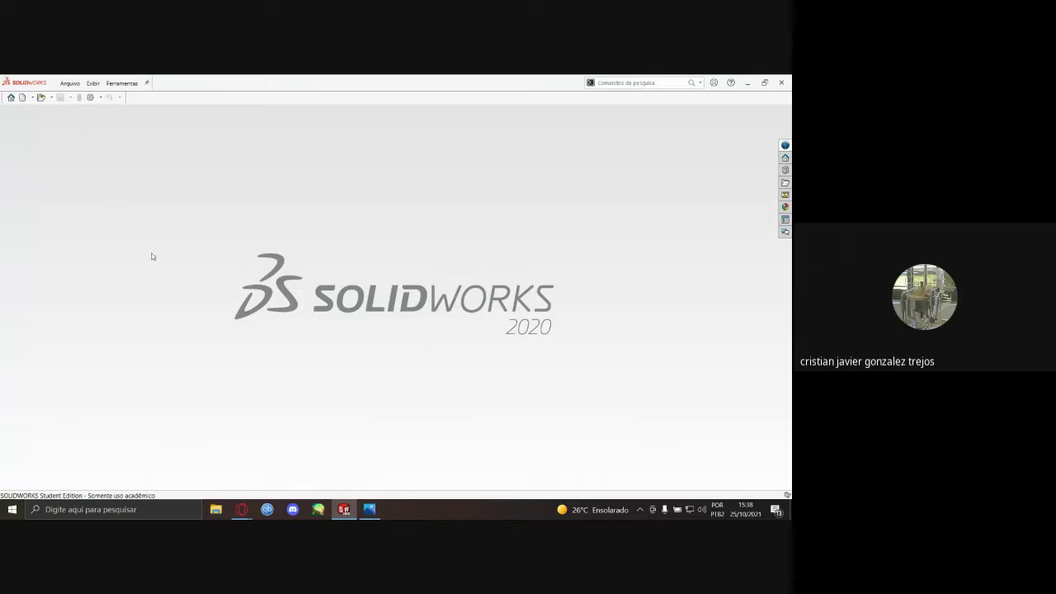
{"action": "mouse_move", "coordinate": [242, 509]}
{"action": "left_click", "coordinate": [312, 436]}
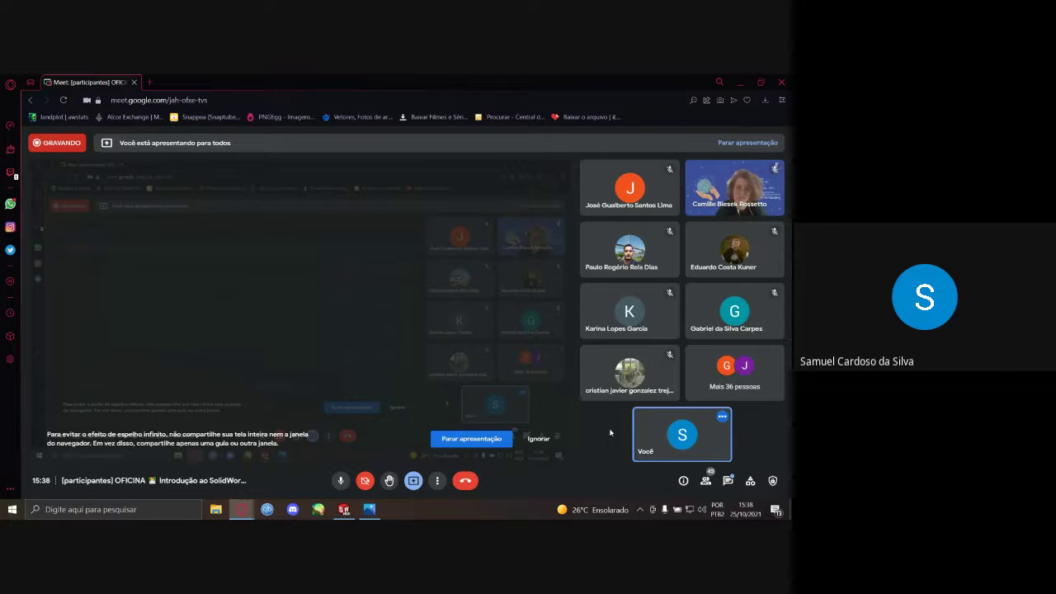
{"action": "left_click", "coordinate": [344, 512]}
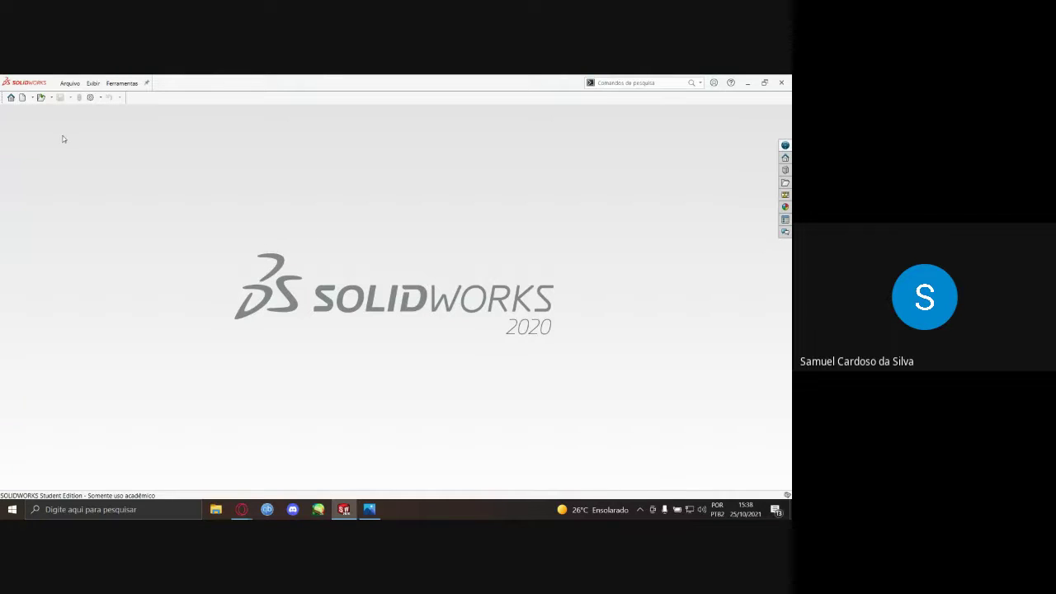
- Create a new part from the Peça template, dismiss the CAM notice, and maximize Peça1
{"action": "left_click", "coordinate": [24, 97]}
{"action": "left_click_drag", "start_coordinate": [433, 185], "coordinate": [420, 180]}
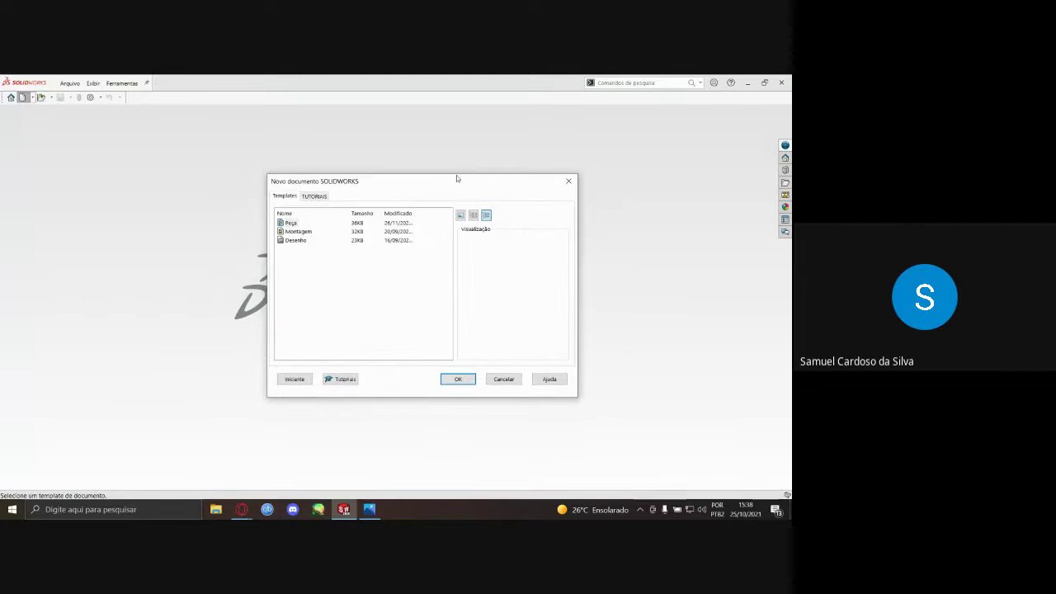
{"action": "left_click", "coordinate": [289, 238]}
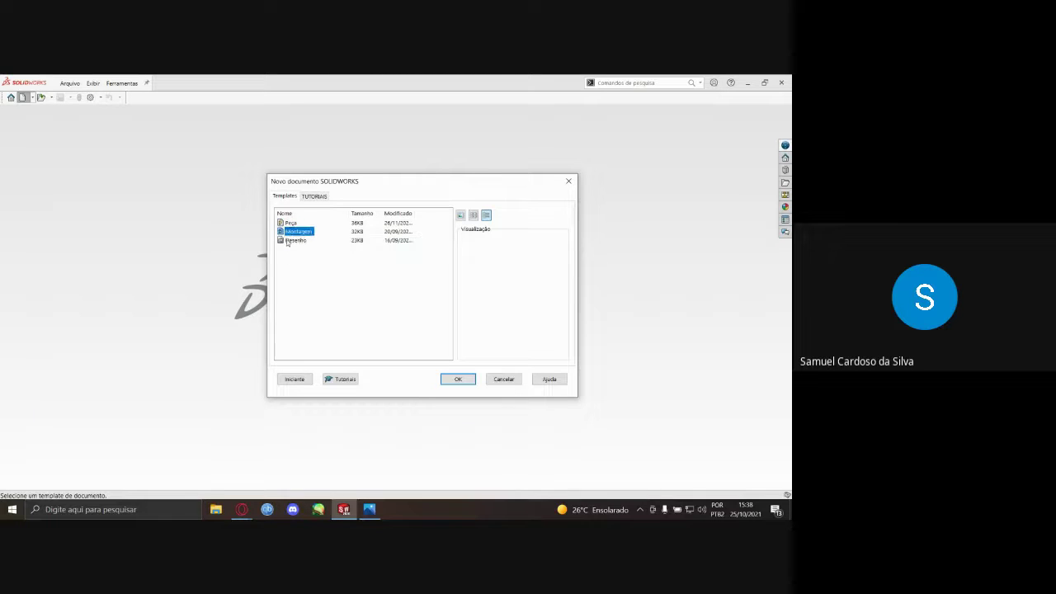
{"action": "left_click", "coordinate": [290, 240]}
{"action": "left_click", "coordinate": [452, 376]}
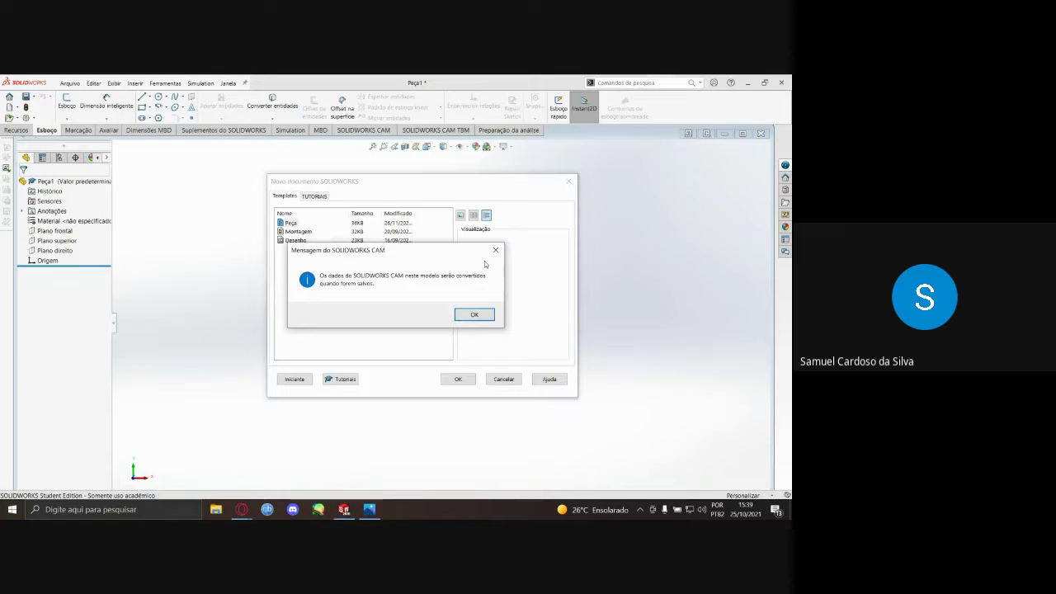
{"action": "left_click", "coordinate": [490, 313]}
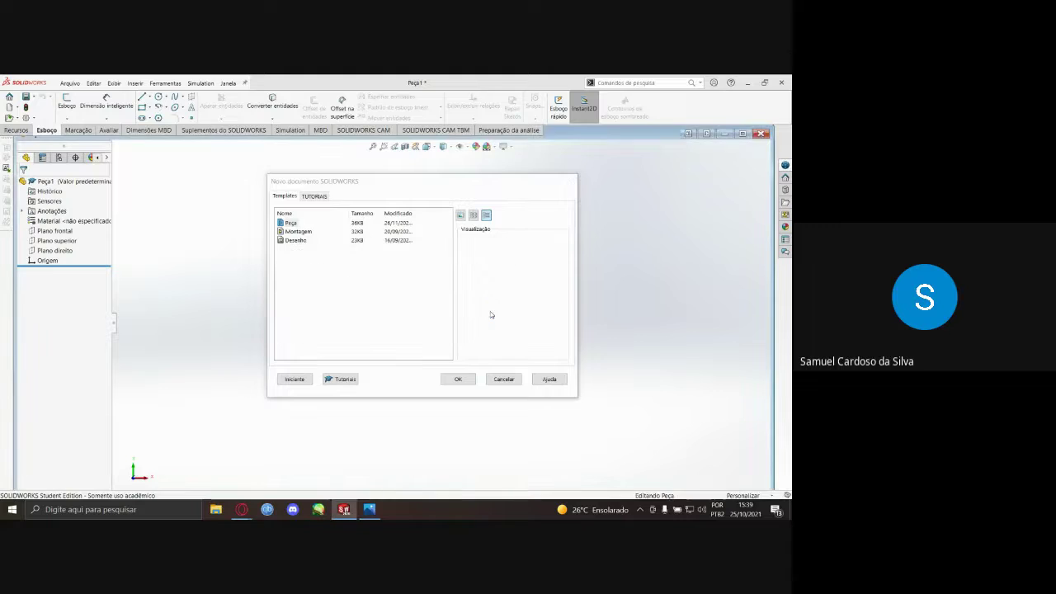
{"action": "left_click", "coordinate": [742, 146]}
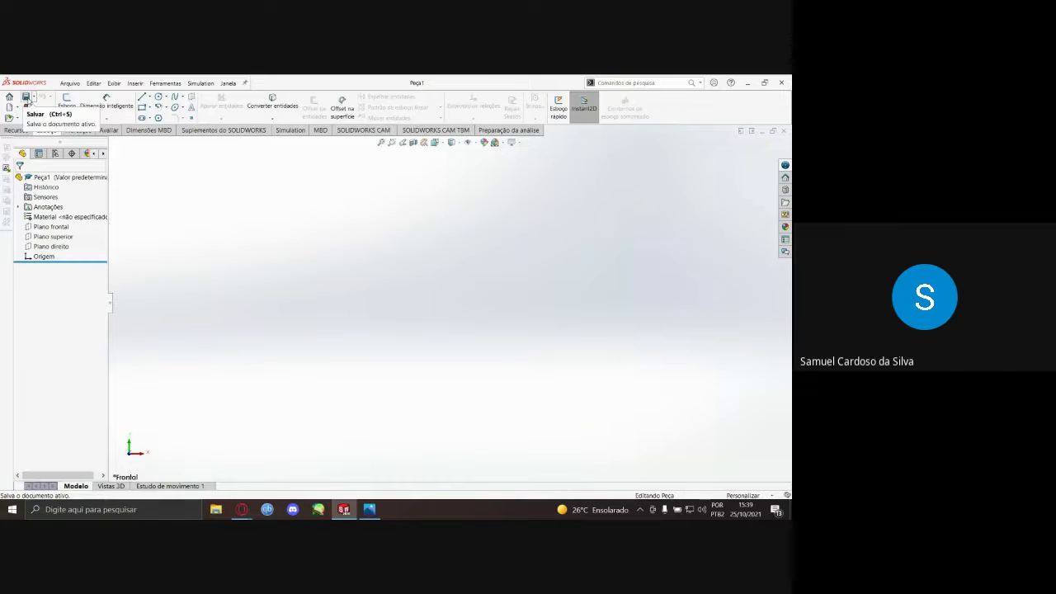
- Save the part to the desktop as SNCT.SLDPRT, then bring up VISTAS.jpg in Photos
{"action": "left_click", "coordinate": [27, 98]}
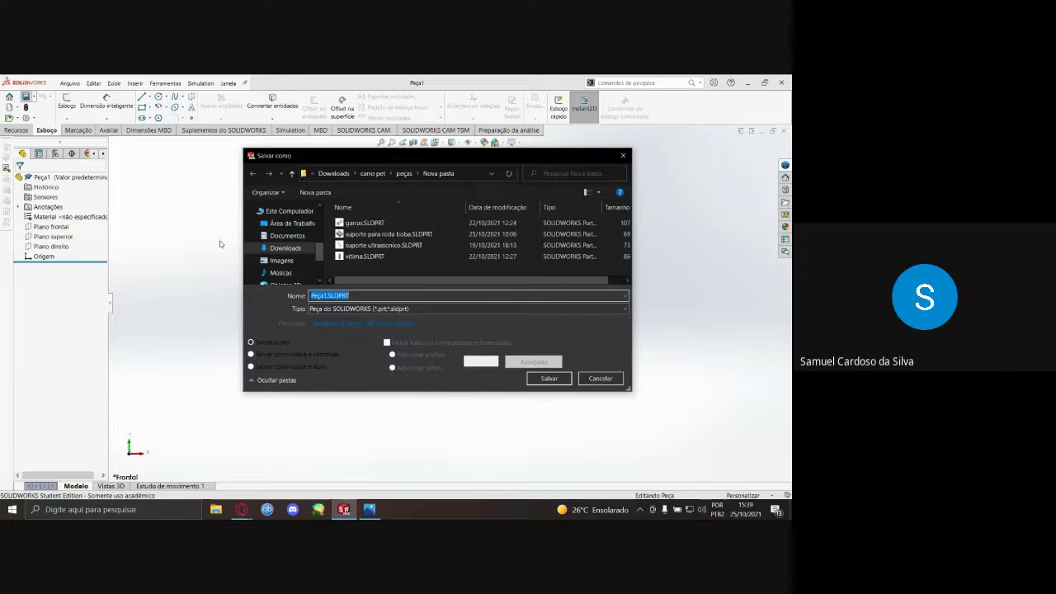
{"action": "left_click", "coordinate": [290, 223]}
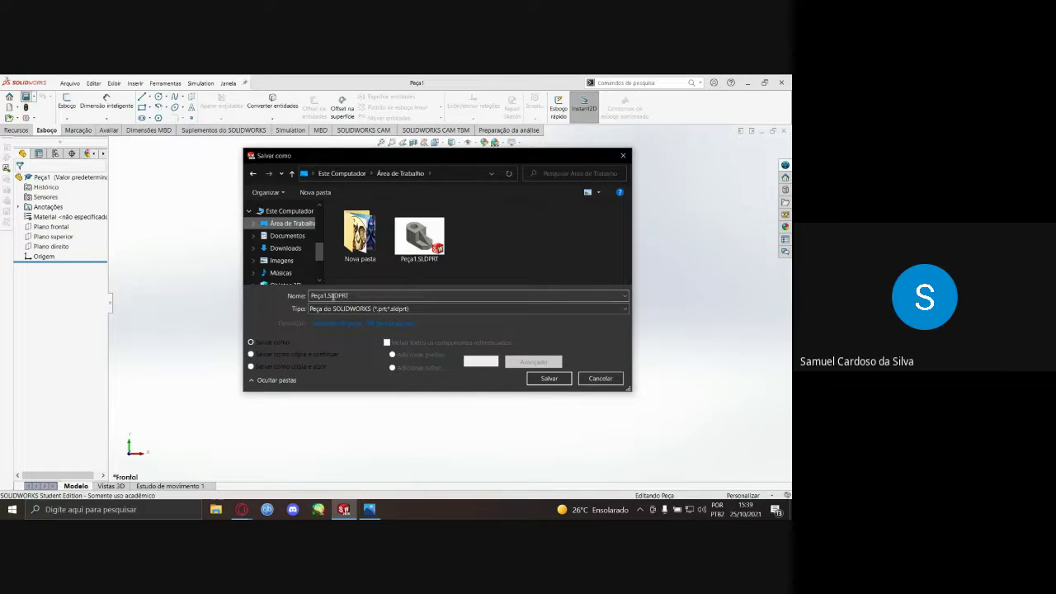
{"action": "left_click_drag", "start_coordinate": [349, 295], "coordinate": [318, 295]}
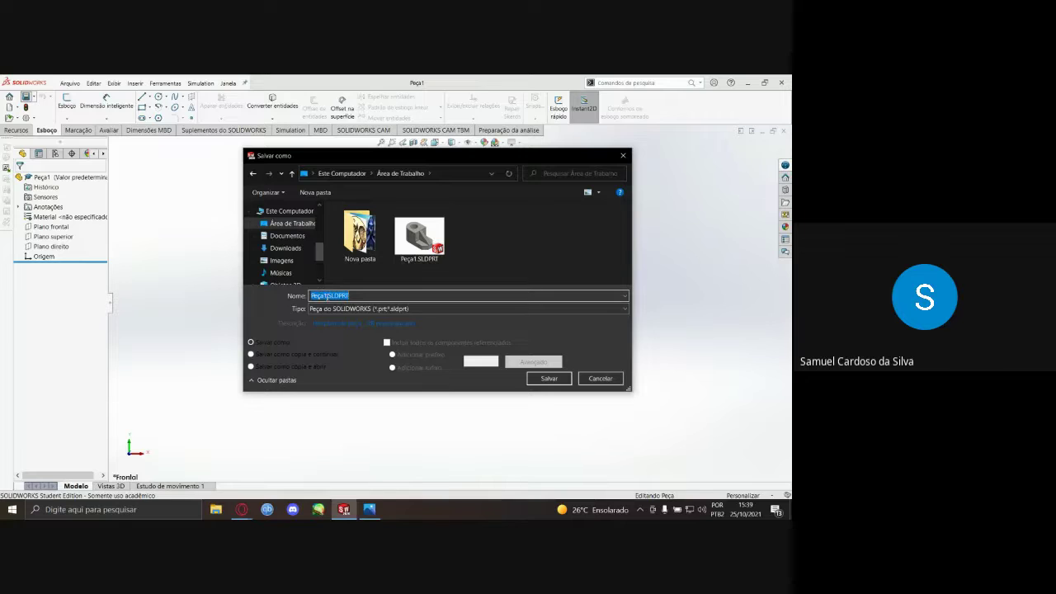
{"action": "left_click", "coordinate": [329, 295]}
{"action": "key", "text": "BackSpace"}
{"action": "key", "text": "BackSpace"}
{"action": "key", "text": "BackSpace"}
{"action": "key", "text": "BackSpace"}
{"action": "key", "text": "BackSpace"}
{"action": "type", "text": "SNCT"}
{"action": "left_click", "coordinate": [542, 376]}
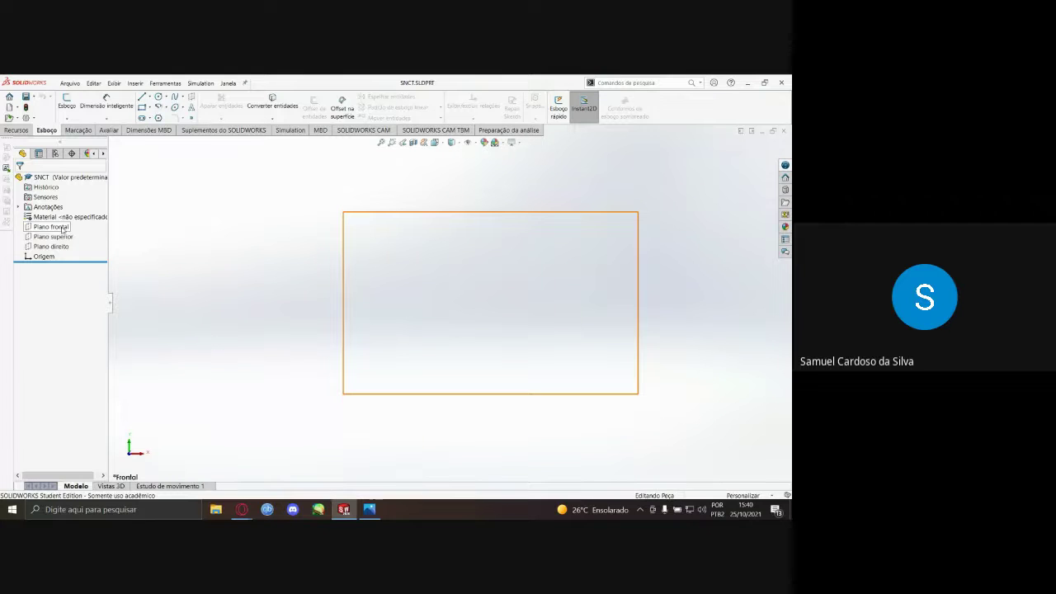
{"action": "left_click", "coordinate": [369, 510]}
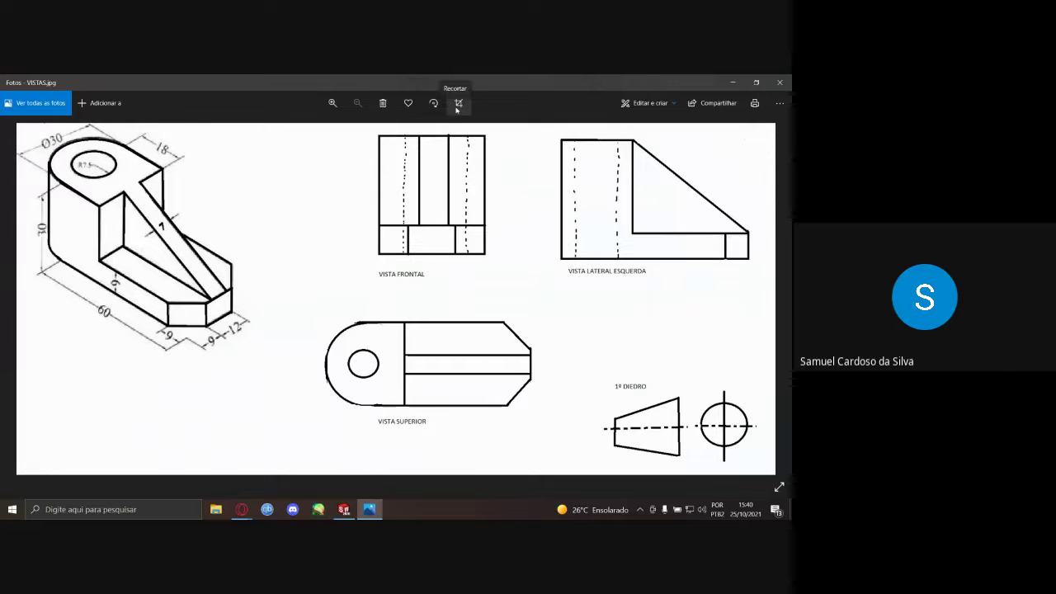
- Start drawing on VISTAS.jpg, inking and then erasing a trial arrow at the part's right end
{"action": "left_click", "coordinate": [646, 105]}
{"action": "left_click", "coordinate": [625, 153]}
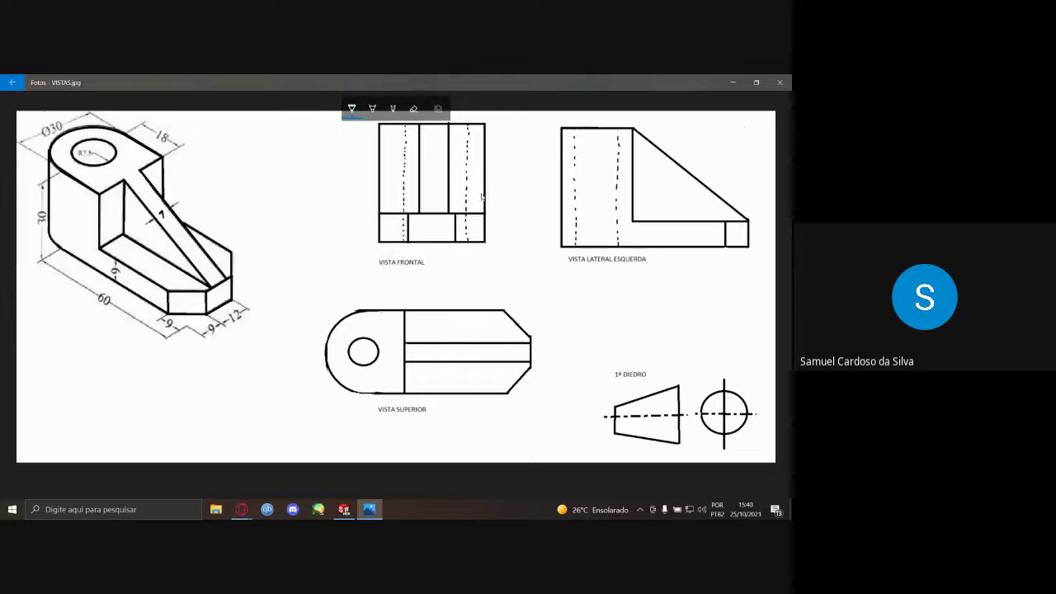
{"action": "mouse_move", "coordinate": [300, 308]}
{"action": "left_mouse_down"}
{"action": "mouse_move", "coordinate": [237, 263]}
{"action": "mouse_move", "coordinate": [235, 287]}
{"action": "mouse_move", "coordinate": [260, 256]}
{"action": "left_mouse_up"}
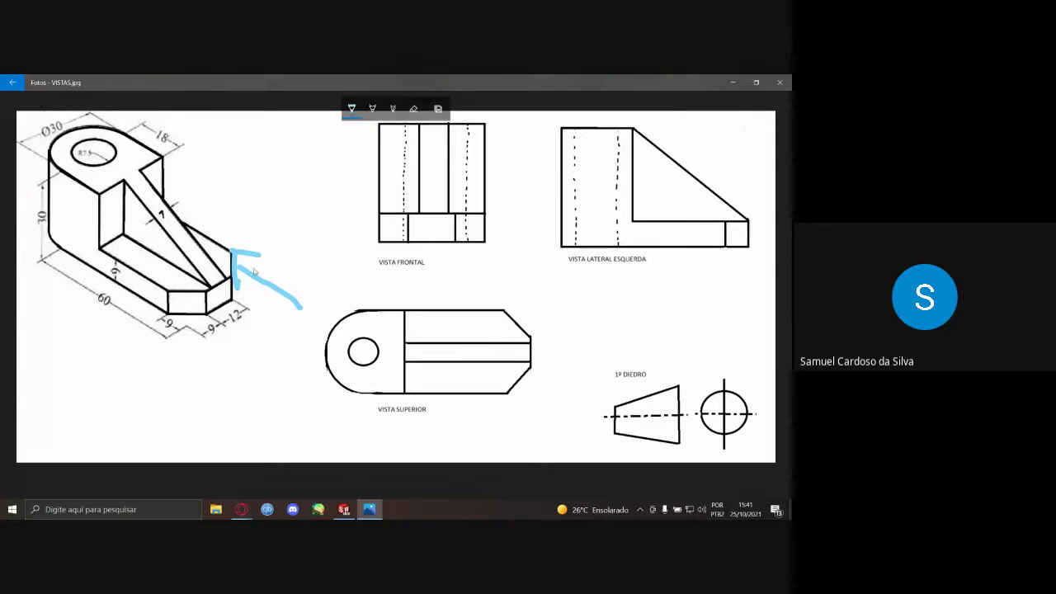
{"action": "left_click", "coordinate": [413, 108]}
{"action": "left_click_drag", "start_coordinate": [268, 291], "coordinate": [272, 309]}
{"action": "left_click_drag", "start_coordinate": [252, 249], "coordinate": [237, 273]}
{"action": "left_click", "coordinate": [352, 108]}
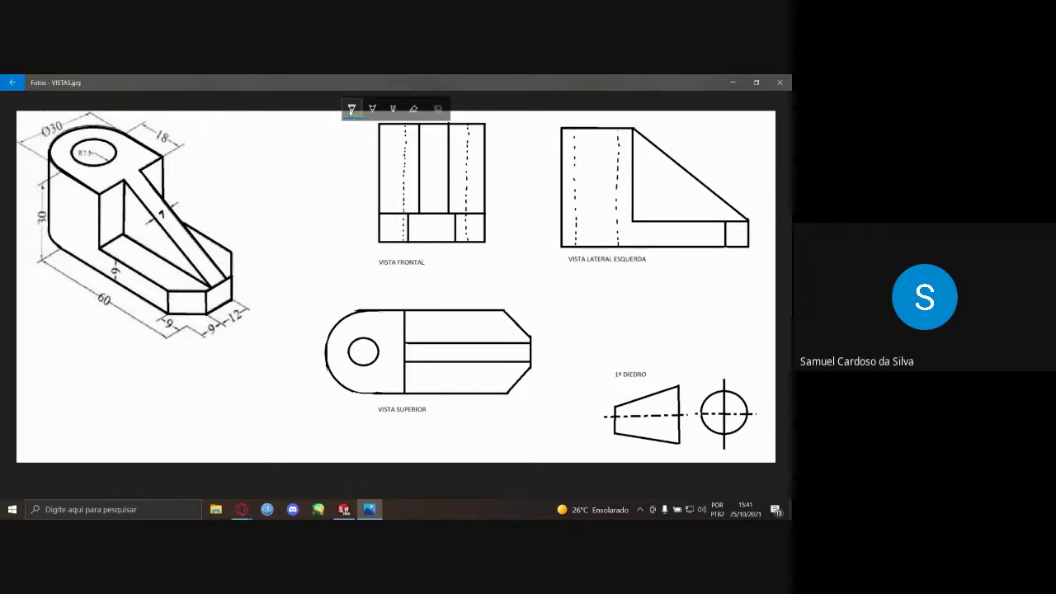
- Mark the chamfer edges on the isometric part and three matching frontal-view edges, then erase the outline
{"action": "left_click_drag", "start_coordinate": [166, 266], "coordinate": [244, 223]}
{"action": "mouse_move", "coordinate": [244, 267]}
{"action": "left_mouse_down"}
{"action": "mouse_move", "coordinate": [245, 311]}
{"action": "mouse_move", "coordinate": [182, 344]}
{"action": "left_mouse_up"}
{"action": "left_click_drag", "start_coordinate": [163, 267], "coordinate": [175, 339]}
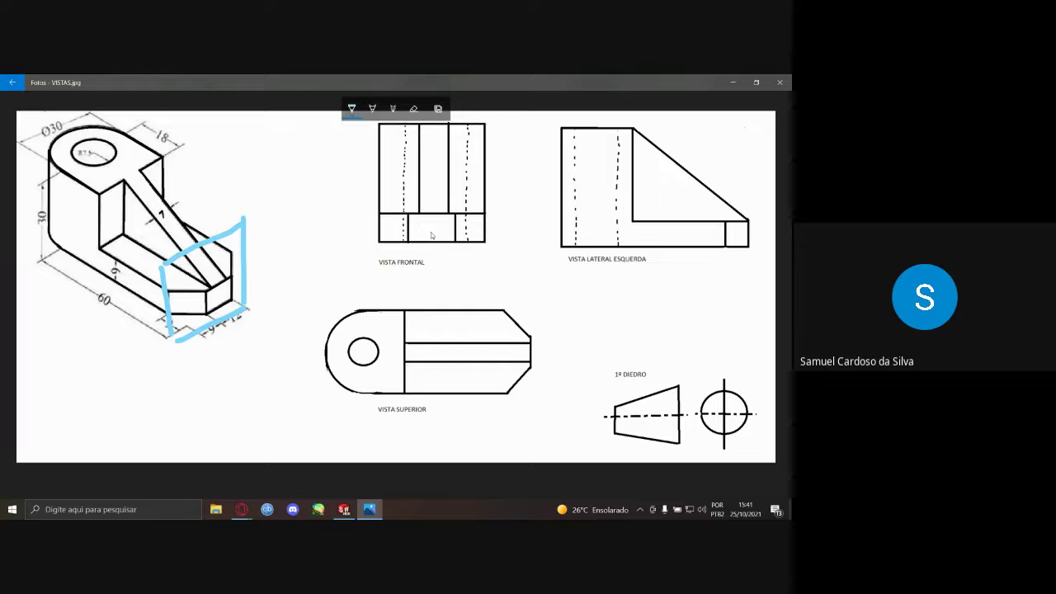
{"action": "left_click_drag", "start_coordinate": [206, 292], "coordinate": [205, 315]}
{"action": "left_click_drag", "start_coordinate": [232, 277], "coordinate": [232, 315]}
{"action": "left_click_drag", "start_coordinate": [408, 217], "coordinate": [408, 241]}
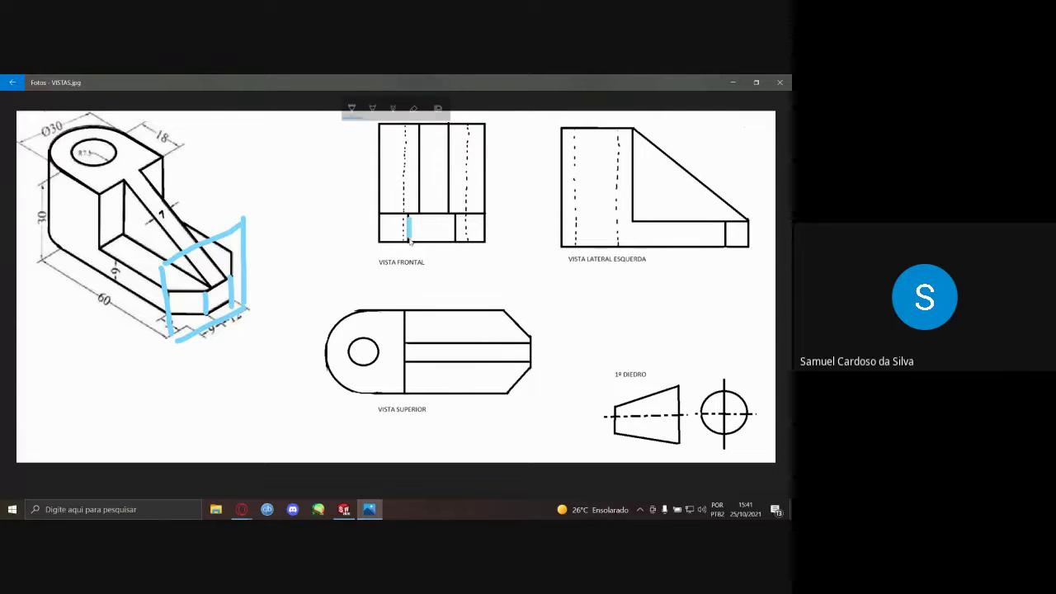
{"action": "left_click_drag", "start_coordinate": [456, 214], "coordinate": [456, 243]}
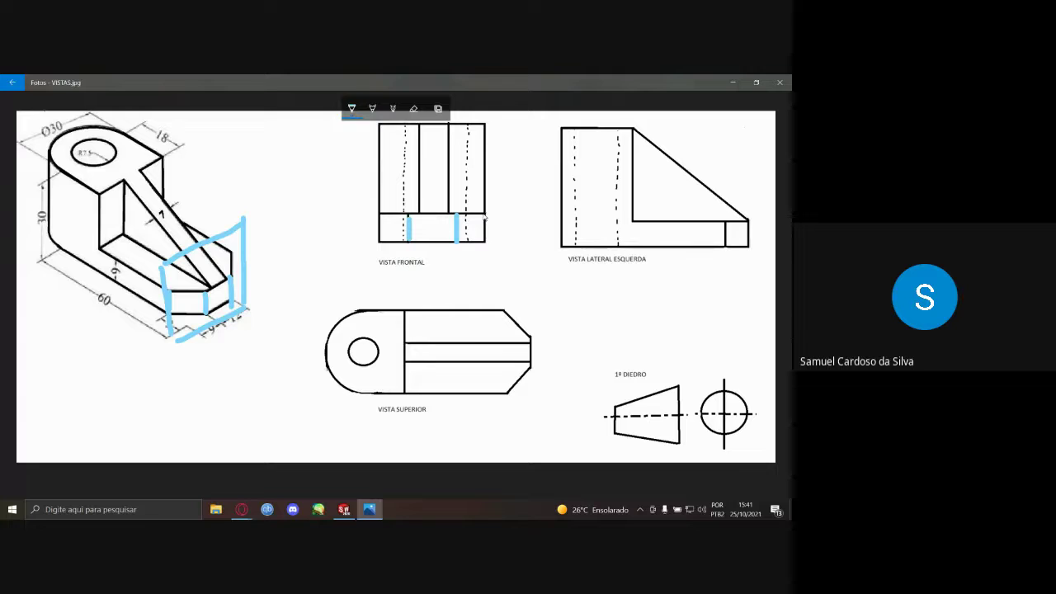
{"action": "left_click_drag", "start_coordinate": [484, 214], "coordinate": [485, 240]}
{"action": "left_click", "coordinate": [413, 108]}
{"action": "left_click", "coordinate": [242, 302]}
{"action": "left_click", "coordinate": [192, 266]}
- Erase the stroke under the base dimensions, then draw and erase strokes around the isometric end block
{"action": "left_click", "coordinate": [219, 325]}
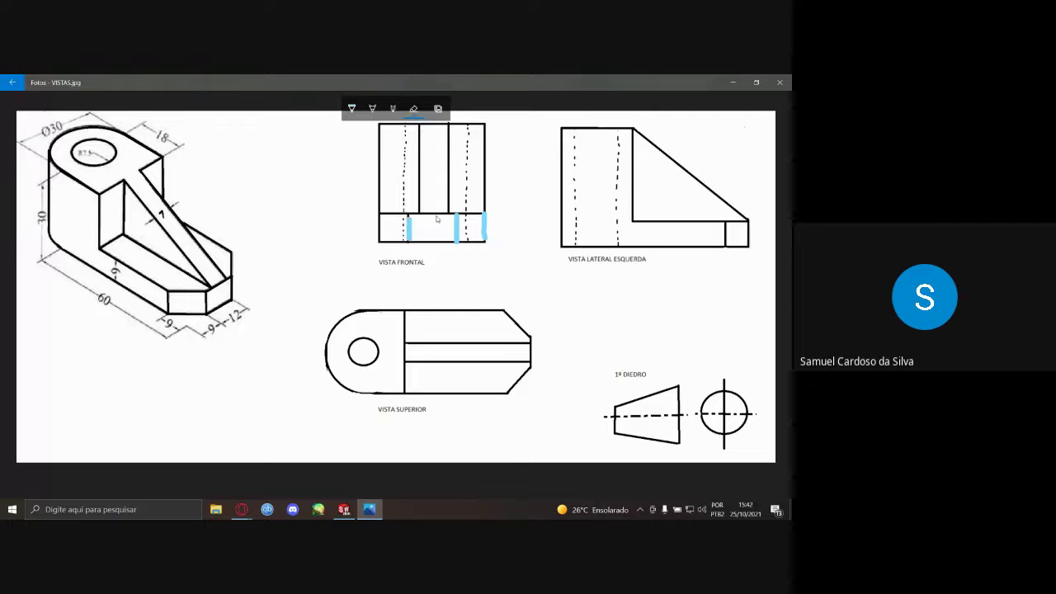
{"action": "mouse_move", "coordinate": [344, 509]}
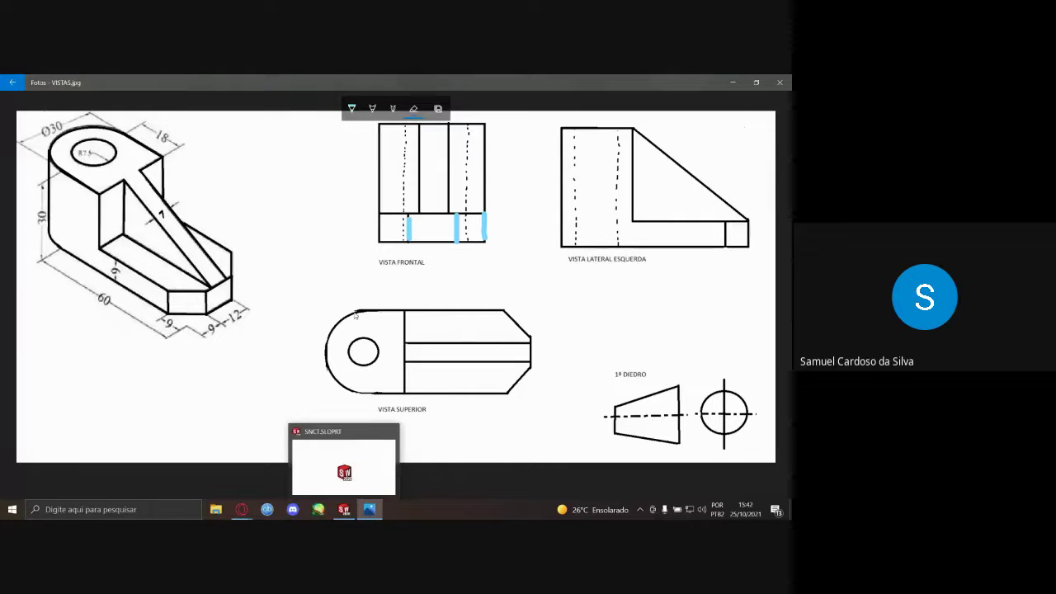
{"action": "left_click", "coordinate": [355, 112]}
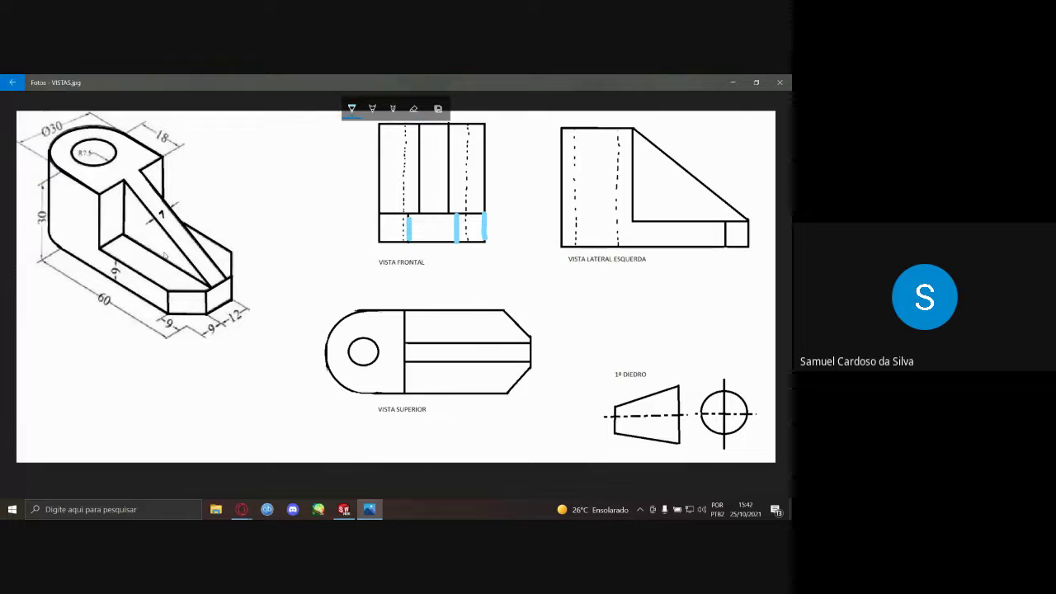
{"action": "mouse_move", "coordinate": [164, 256]}
{"action": "left_mouse_down"}
{"action": "mouse_move", "coordinate": [247, 221]}
{"action": "mouse_move", "coordinate": [253, 301]}
{"action": "mouse_move", "coordinate": [183, 336]}
{"action": "mouse_move", "coordinate": [164, 278]}
{"action": "mouse_move", "coordinate": [175, 334]}
{"action": "left_mouse_up"}
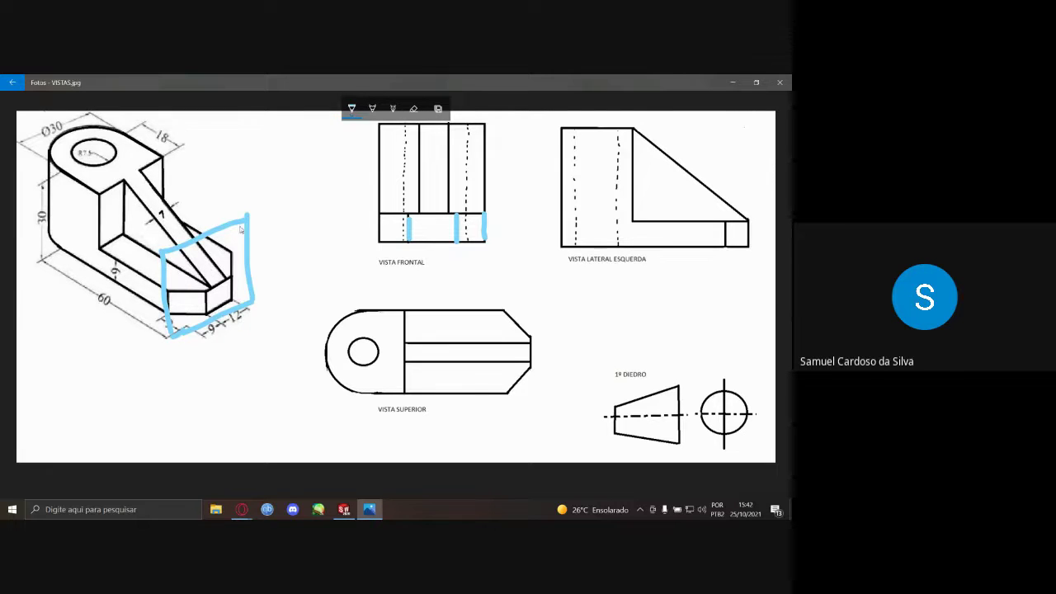
{"action": "mouse_move", "coordinate": [248, 218]}
{"action": "left_mouse_down"}
{"action": "mouse_move", "coordinate": [143, 188]}
{"action": "mouse_move", "coordinate": [77, 223]}
{"action": "mouse_move", "coordinate": [162, 252]}
{"action": "mouse_move", "coordinate": [84, 282]}
{"action": "mouse_move", "coordinate": [83, 295]}
{"action": "mouse_move", "coordinate": [183, 339]}
{"action": "left_mouse_up"}
{"action": "mouse_move", "coordinate": [211, 285]}
{"action": "left_mouse_down"}
{"action": "mouse_move", "coordinate": [293, 321]}
{"action": "mouse_move", "coordinate": [288, 308]}
{"action": "mouse_move", "coordinate": [291, 332]}
{"action": "mouse_move", "coordinate": [276, 335]}
{"action": "mouse_move", "coordinate": [241, 318]}
{"action": "left_mouse_up"}
{"action": "left_click", "coordinate": [413, 108]}
{"action": "mouse_move", "coordinate": [212, 261]}
{"action": "left_mouse_down"}
{"action": "mouse_move", "coordinate": [115, 202]}
{"action": "mouse_move", "coordinate": [207, 202]}
{"action": "left_mouse_up"}
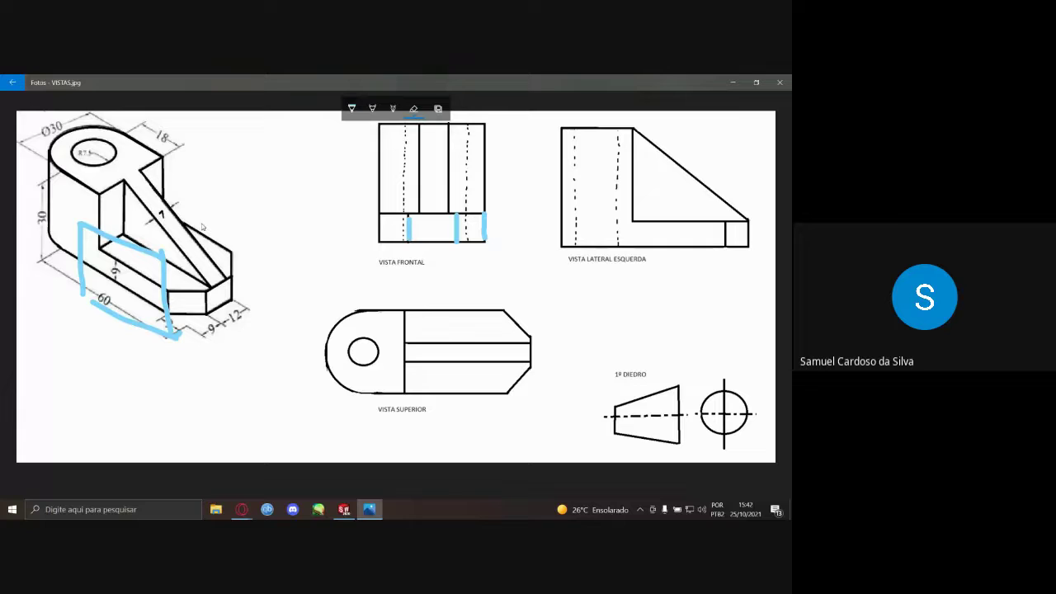
- Trace the lower block's side and bottom, erase those strokes, and return to SNCT.SLDPRT
{"action": "left_click", "coordinate": [351, 108]}
{"action": "mouse_move", "coordinate": [165, 255]}
{"action": "left_mouse_down"}
{"action": "mouse_move", "coordinate": [232, 236]}
{"action": "mouse_move", "coordinate": [144, 198]}
{"action": "mouse_move", "coordinate": [86, 222]}
{"action": "left_mouse_up"}
{"action": "mouse_move", "coordinate": [230, 239]}
{"action": "left_mouse_down"}
{"action": "mouse_move", "coordinate": [236, 303]}
{"action": "mouse_move", "coordinate": [178, 338]}
{"action": "left_mouse_up"}
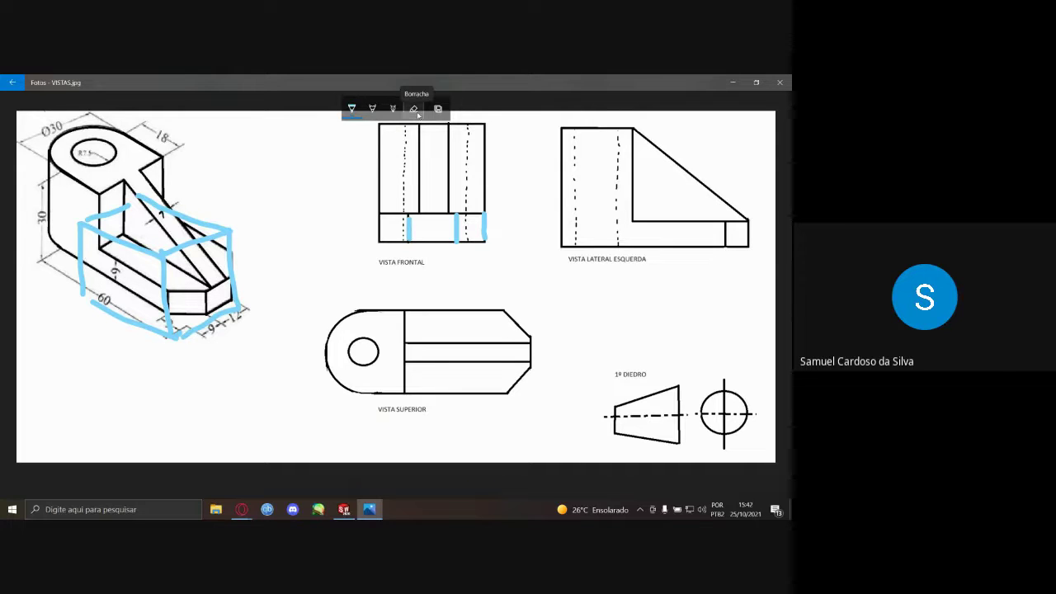
{"action": "left_click", "coordinate": [415, 110]}
{"action": "mouse_move", "coordinate": [188, 333]}
{"action": "left_mouse_down"}
{"action": "mouse_move", "coordinate": [235, 305]}
{"action": "mouse_move", "coordinate": [206, 241]}
{"action": "mouse_move", "coordinate": [82, 272]}
{"action": "mouse_move", "coordinate": [139, 340]}
{"action": "mouse_move", "coordinate": [163, 250]}
{"action": "left_mouse_up"}
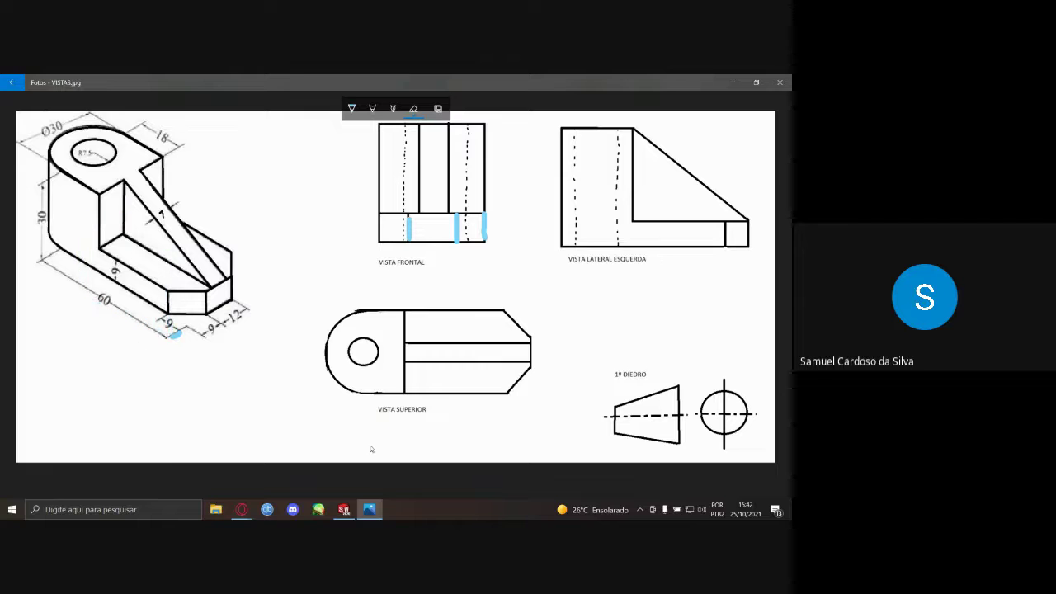
{"action": "left_click", "coordinate": [343, 509]}
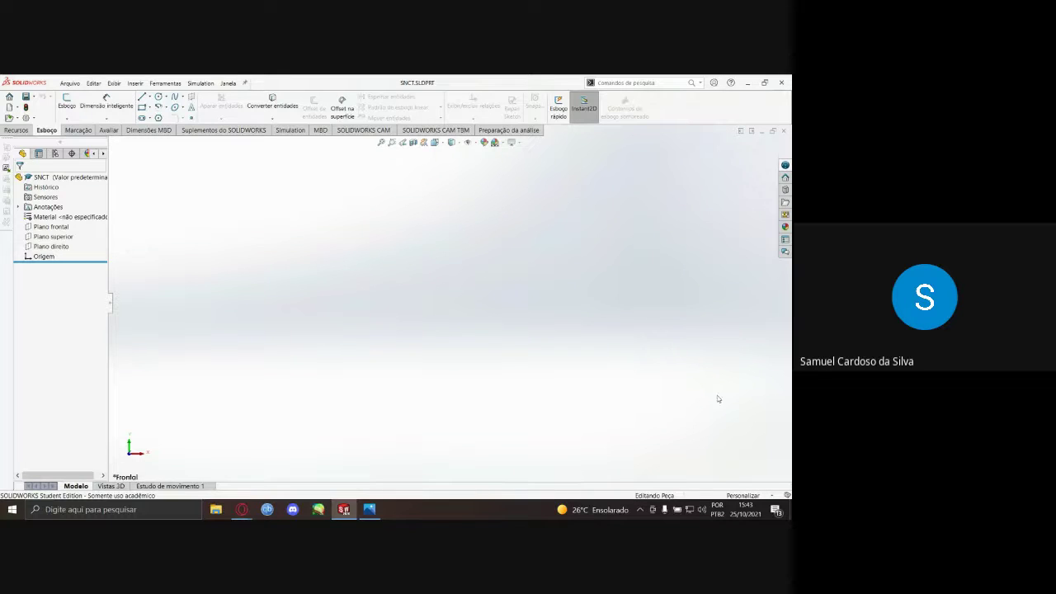
- Set the document units to MMGS and look through the CommandManager tabs
{"action": "left_click", "coordinate": [739, 495]}
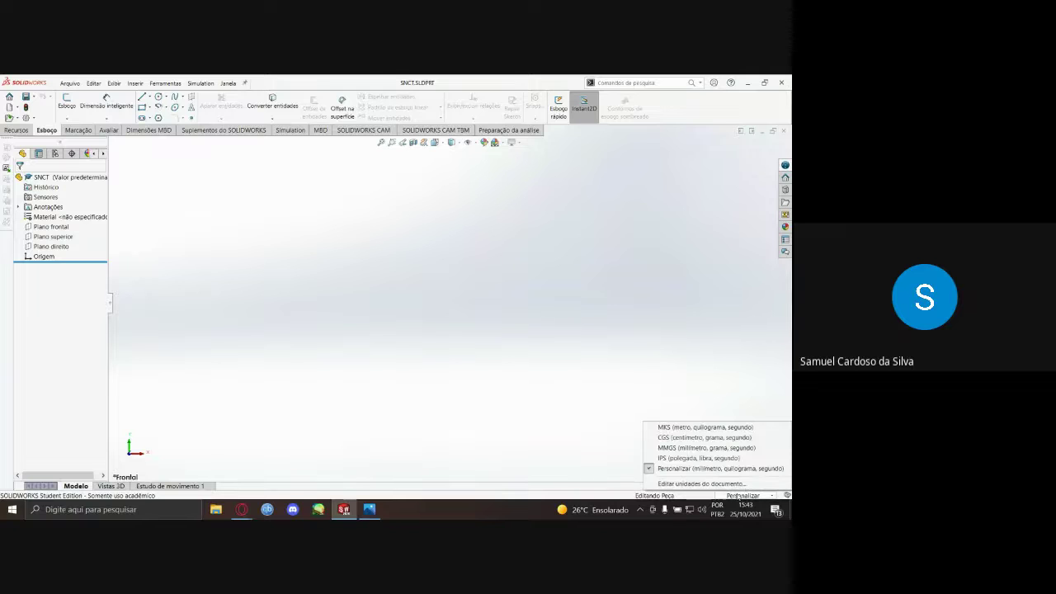
{"action": "left_click", "coordinate": [685, 448]}
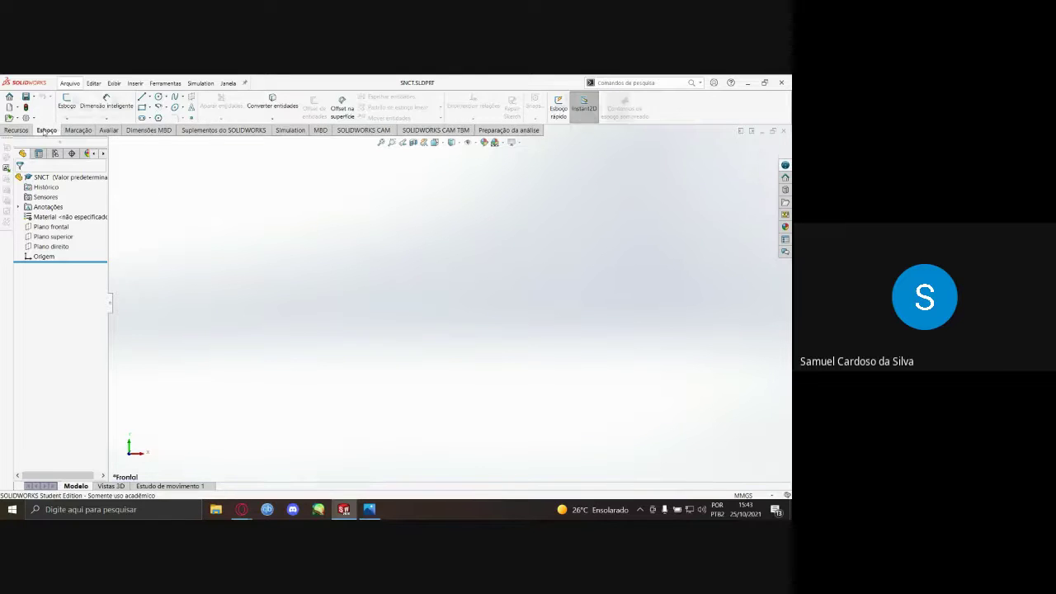
{"action": "left_click", "coordinate": [78, 131]}
{"action": "left_click", "coordinate": [149, 131]}
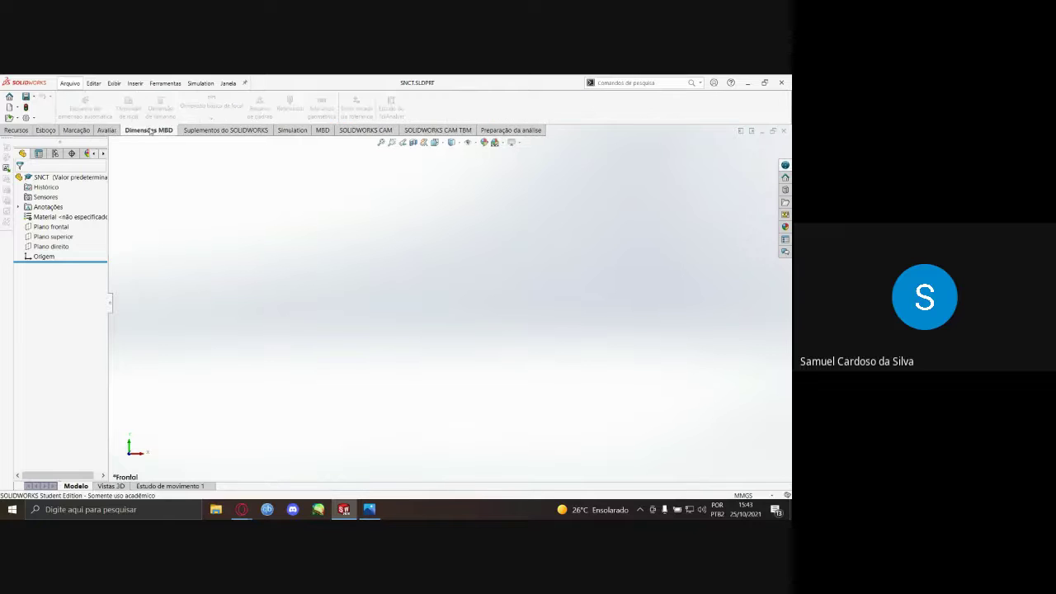
{"action": "left_click", "coordinate": [193, 130]}
{"action": "left_click", "coordinate": [289, 130]}
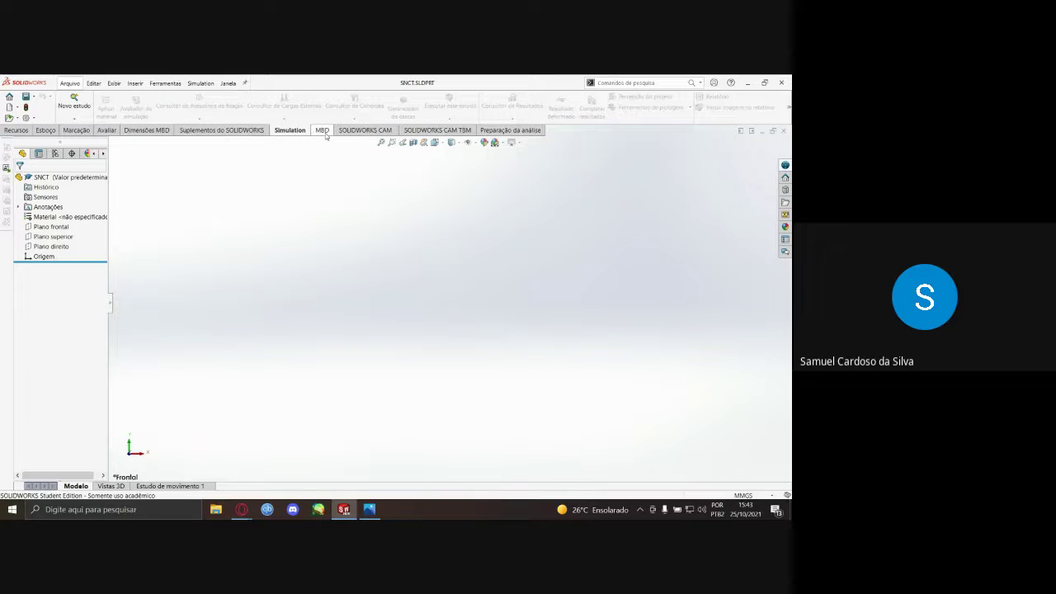
{"action": "left_click", "coordinate": [319, 130]}
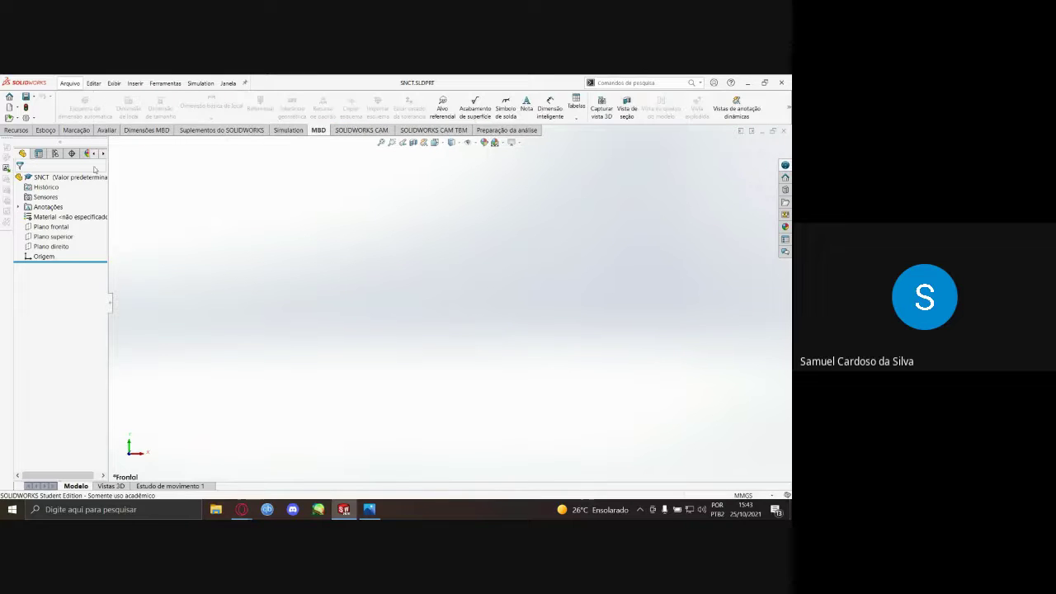
- Start sketch Esboço1 on the Plano superior, then bring VISTAS.jpg back up
{"action": "left_click", "coordinate": [47, 133]}
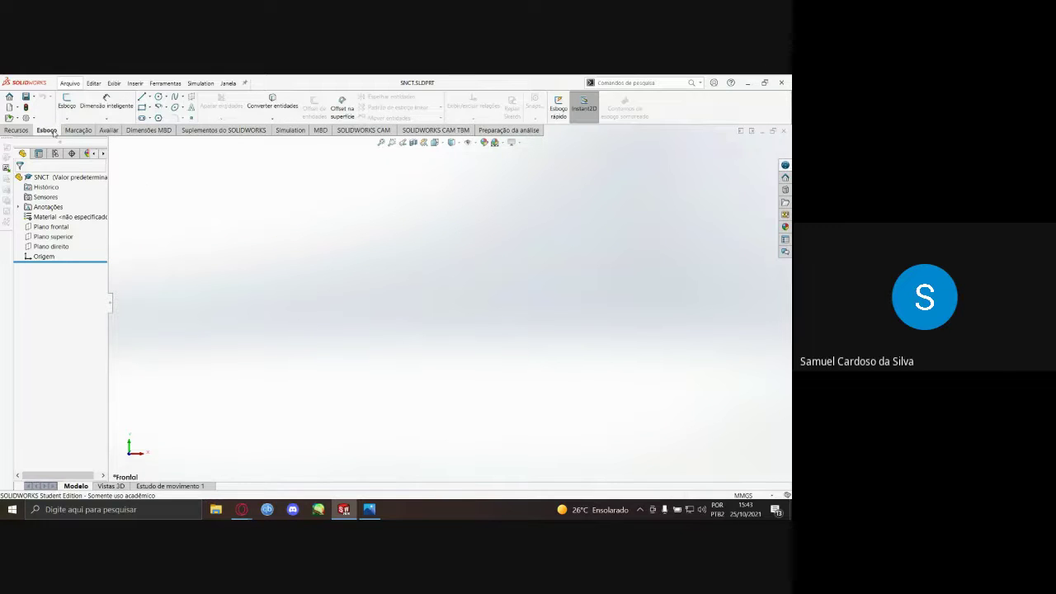
{"action": "left_click", "coordinate": [67, 105]}
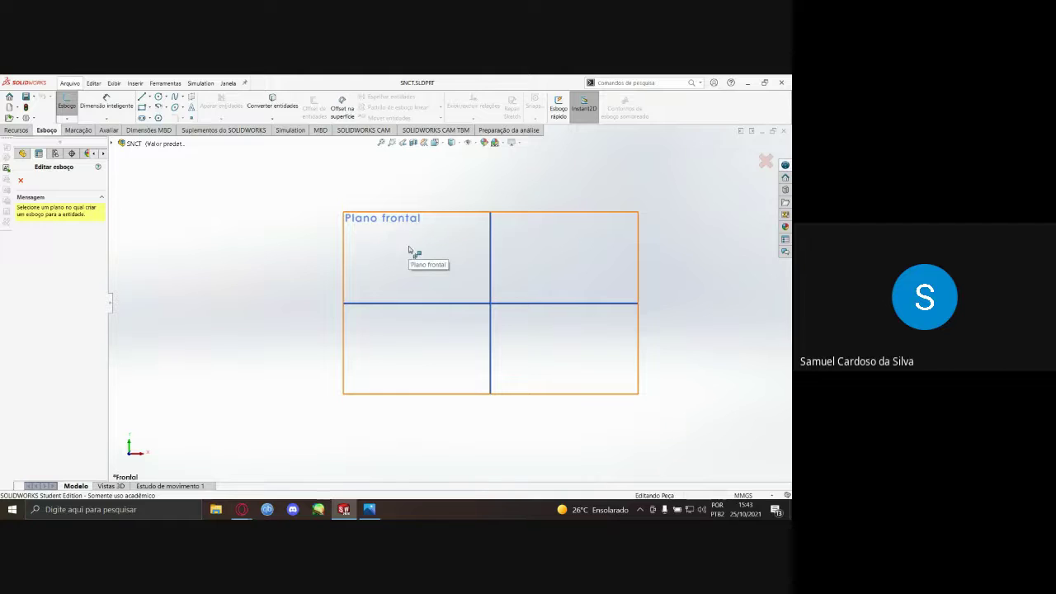
{"action": "left_click", "coordinate": [113, 144]}
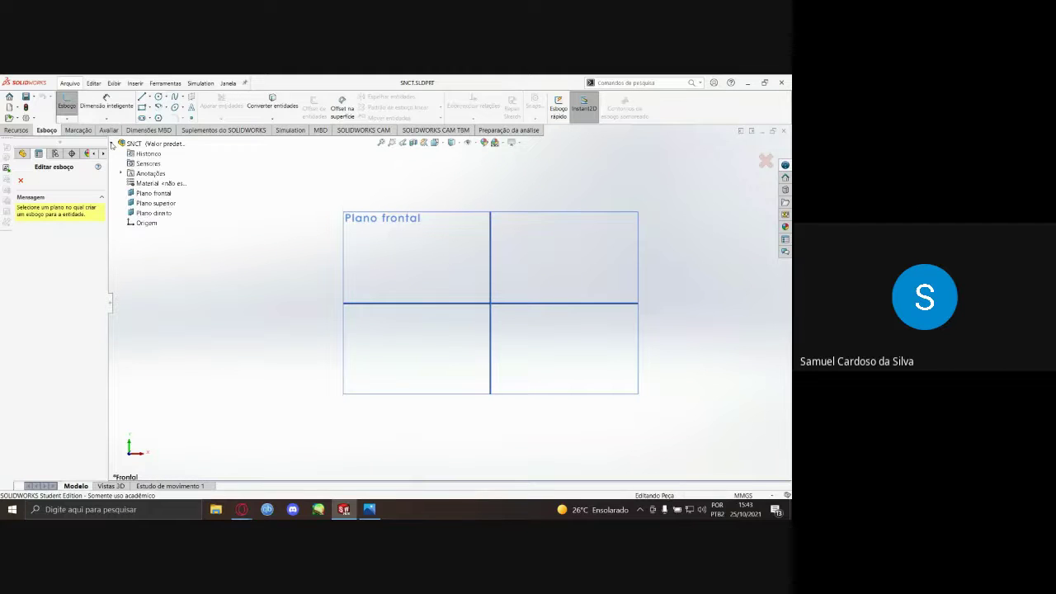
{"action": "left_click", "coordinate": [157, 203]}
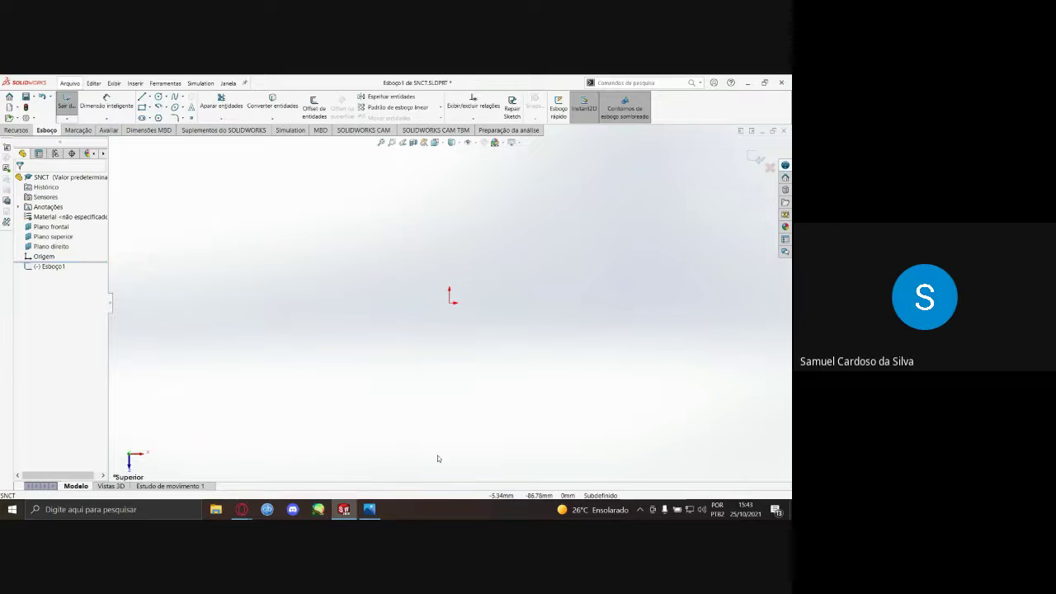
{"action": "left_click", "coordinate": [369, 509]}
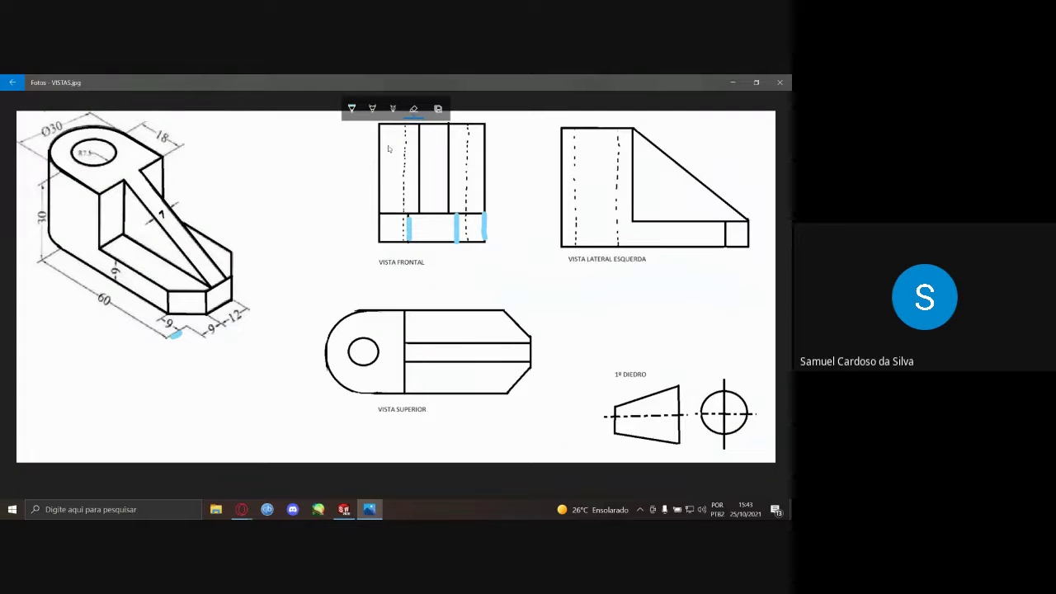
- Ink the isometric view's lower-left edge, then erase every blue mark and return to SOLIDWORKS
{"action": "left_click", "coordinate": [351, 108]}
{"action": "left_click_drag", "start_coordinate": [51, 228], "coordinate": [151, 278]}
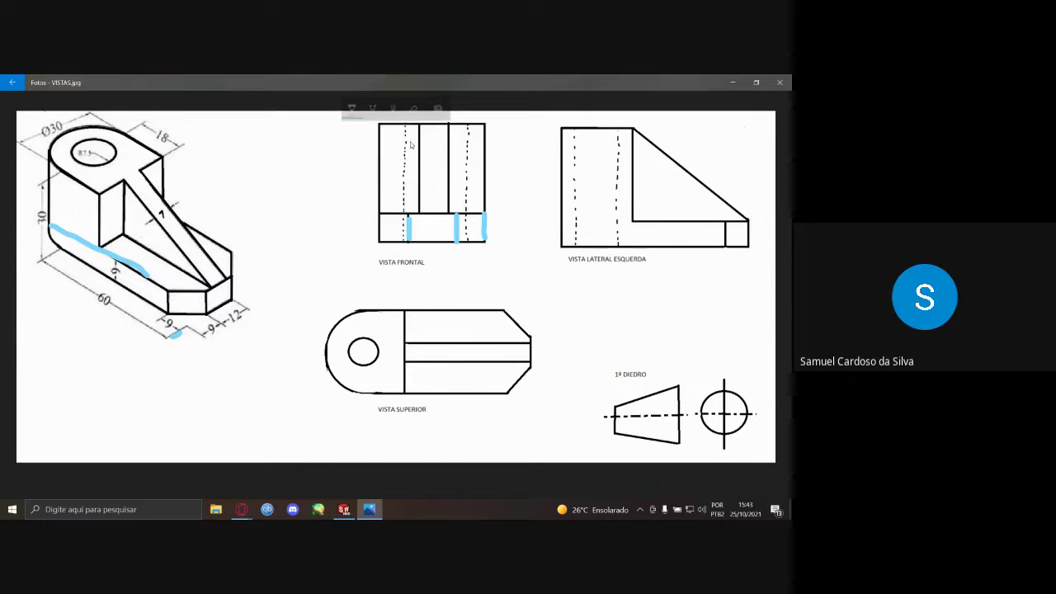
{"action": "left_click", "coordinate": [415, 108]}
{"action": "left_click", "coordinate": [132, 264]}
{"action": "left_click", "coordinate": [175, 334]}
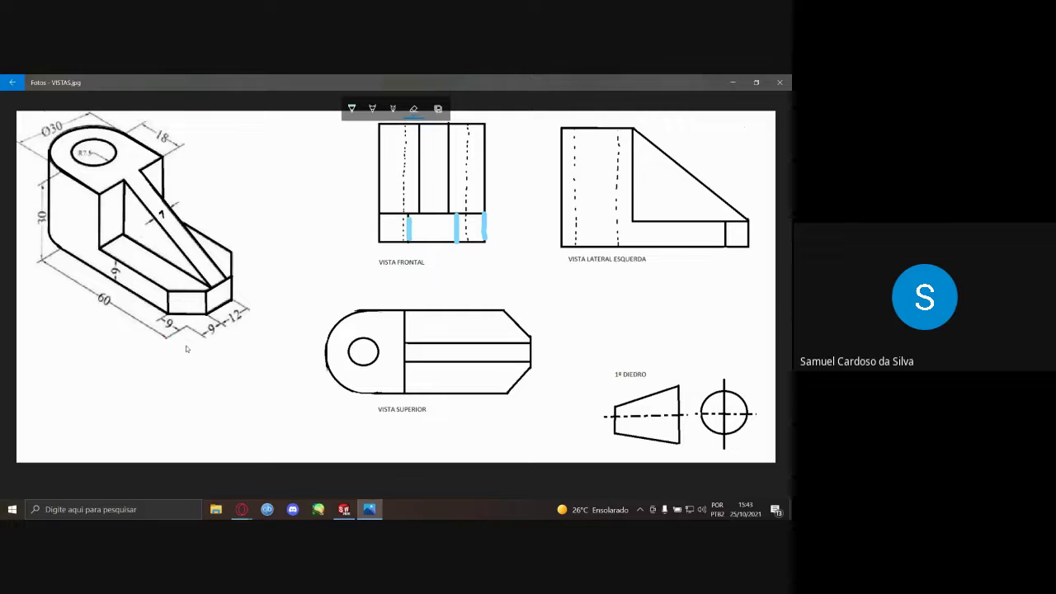
{"action": "left_click_drag", "start_coordinate": [408, 229], "coordinate": [457, 228]}
{"action": "left_click", "coordinate": [484, 227]}
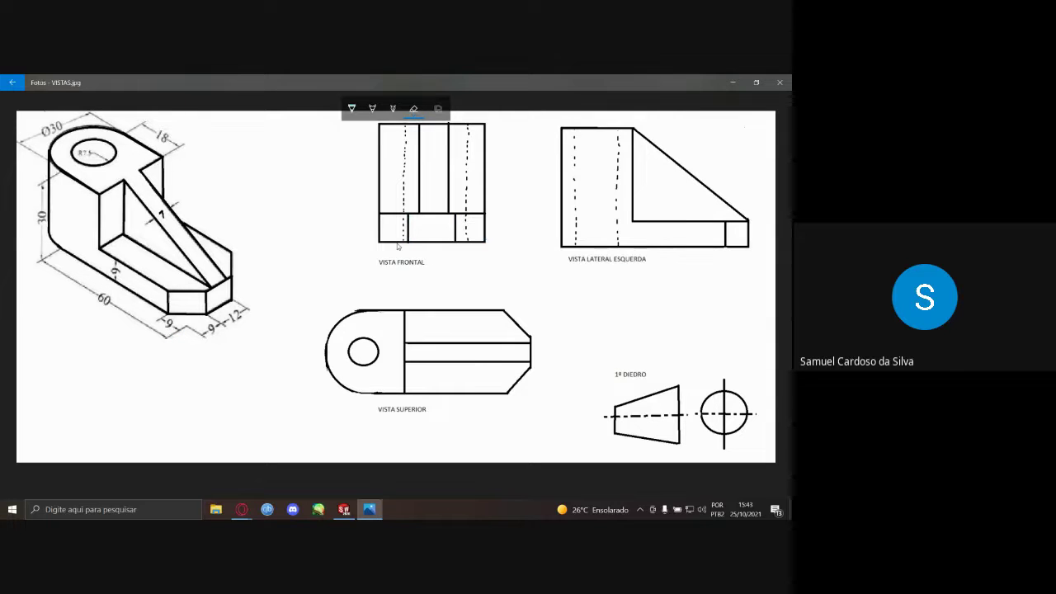
{"action": "left_click", "coordinate": [343, 509]}
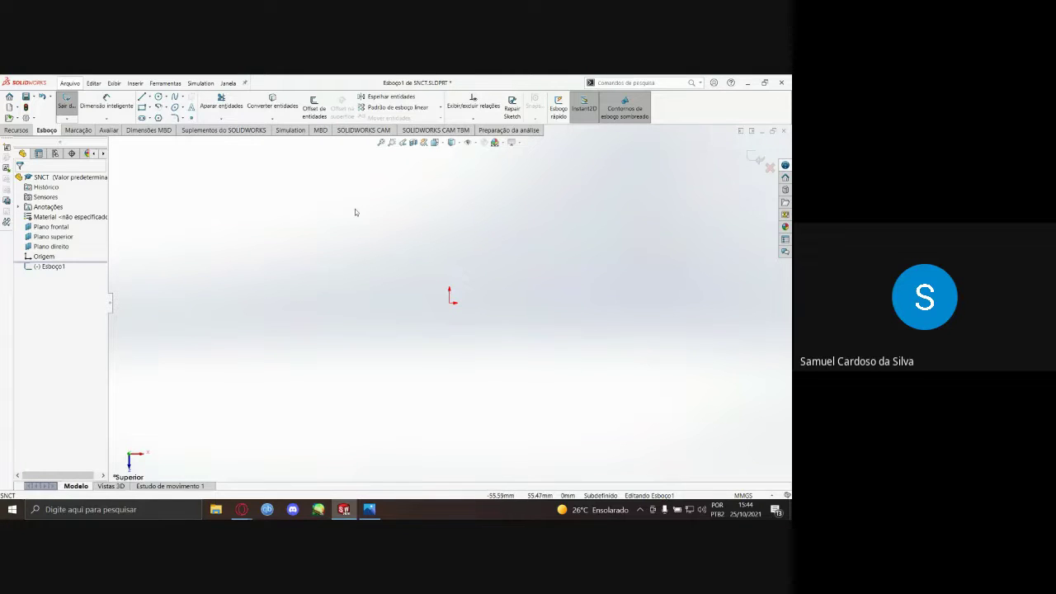
- Outline the Vista Superior top view in blue ink, then return to the Esboço1 sketch
{"action": "left_click", "coordinate": [369, 509]}
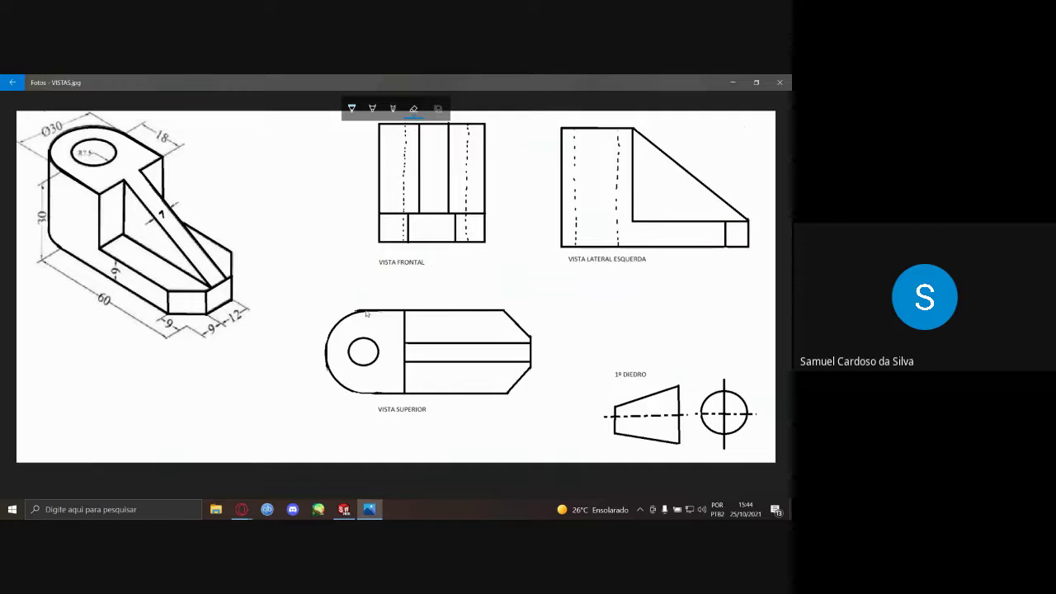
{"action": "left_click", "coordinate": [351, 109]}
{"action": "mouse_move", "coordinate": [531, 314]}
{"action": "left_mouse_down"}
{"action": "mouse_move", "coordinate": [532, 387]}
{"action": "mouse_move", "coordinate": [452, 399]}
{"action": "mouse_move", "coordinate": [352, 405]}
{"action": "mouse_move", "coordinate": [325, 334]}
{"action": "mouse_move", "coordinate": [334, 313]}
{"action": "mouse_move", "coordinate": [529, 310]}
{"action": "left_mouse_up"}
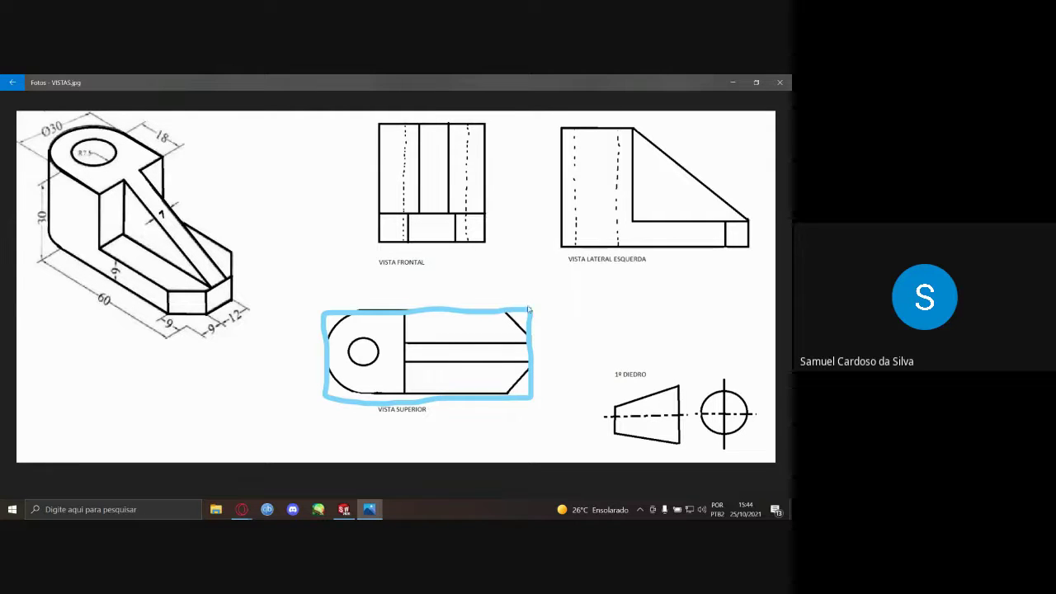
{"action": "left_click", "coordinate": [372, 476]}
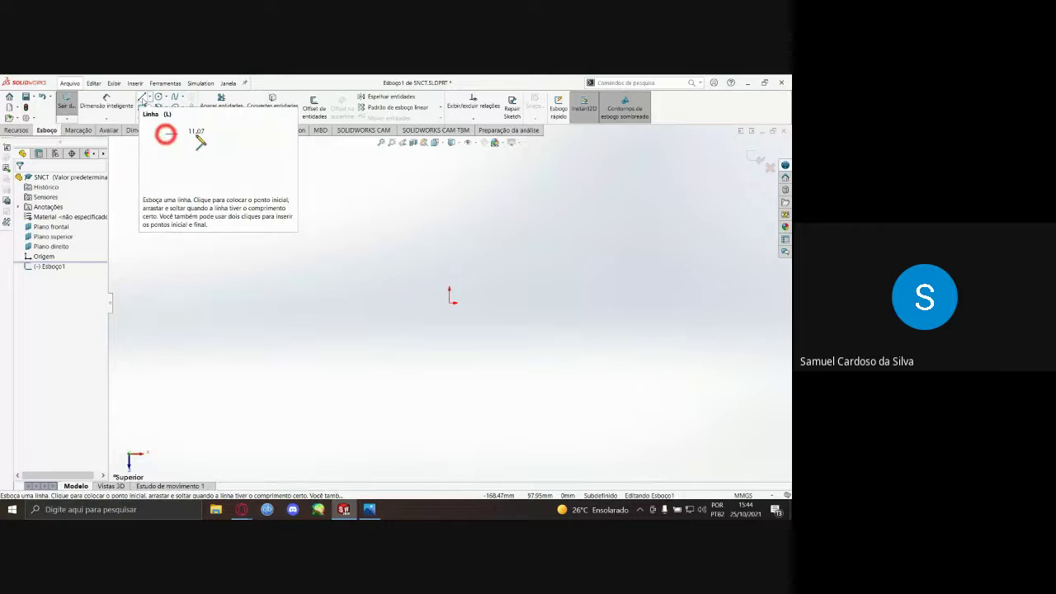
- Draw a rough chain of line segments outlining the top view in Esboço1
{"action": "left_click", "coordinate": [142, 97]}
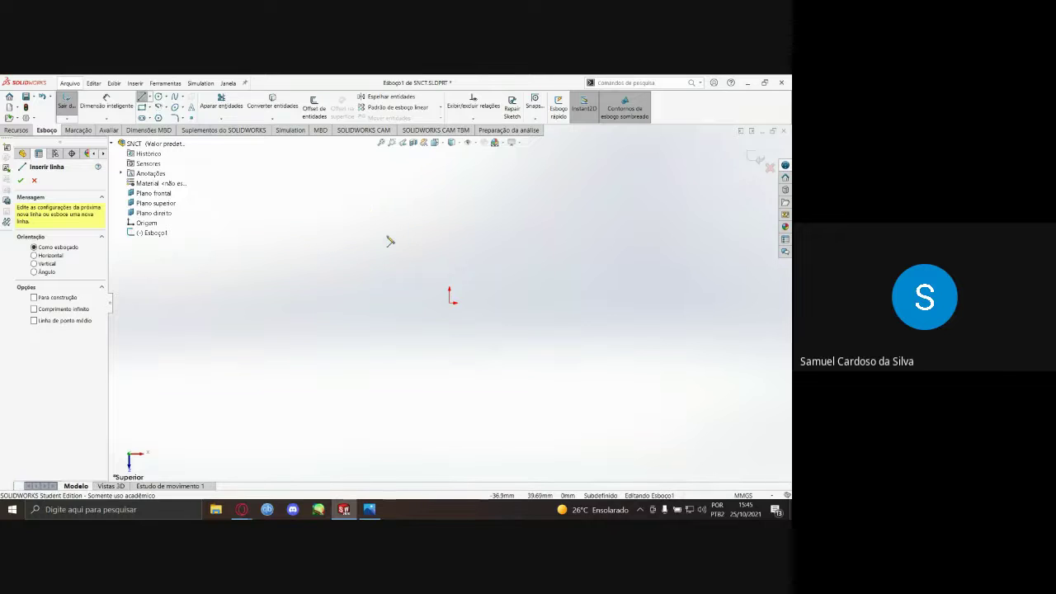
{"action": "left_click", "coordinate": [338, 220]}
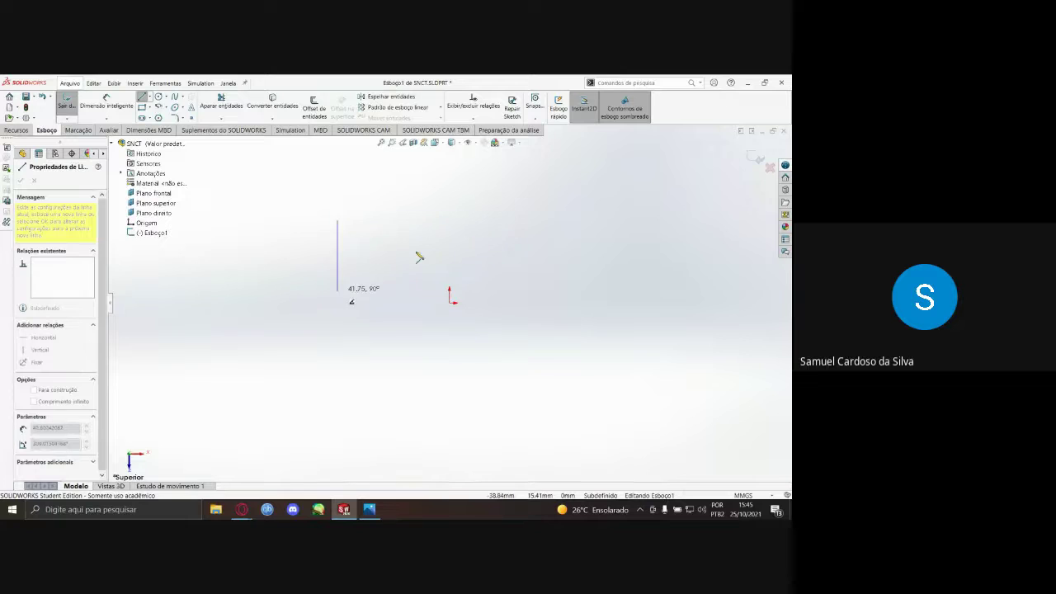
{"action": "left_click", "coordinate": [483, 216]}
{"action": "left_click", "coordinate": [487, 245]}
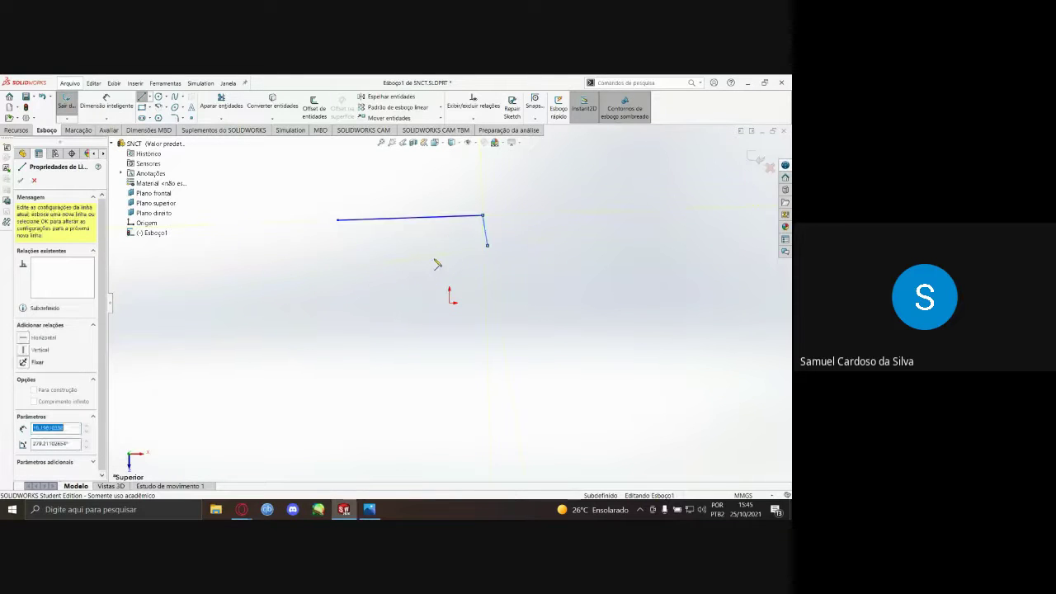
{"action": "left_click", "coordinate": [405, 263]}
{"action": "left_click", "coordinate": [378, 252]}
{"action": "left_click", "coordinate": [343, 259]}
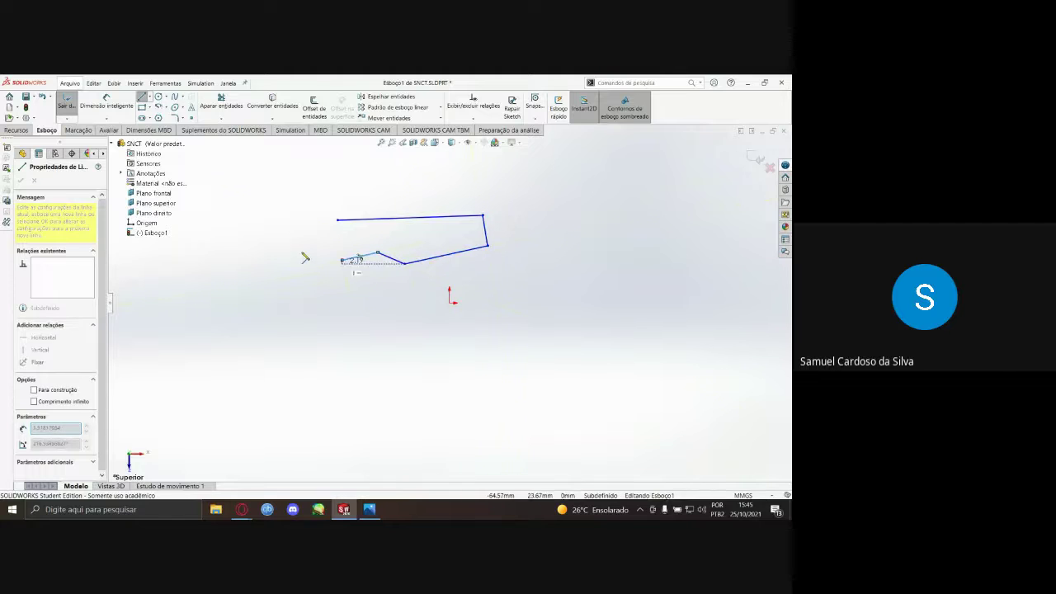
{"action": "left_click", "coordinate": [307, 256]}
{"action": "left_click", "coordinate": [291, 235]}
{"action": "left_click", "coordinate": [298, 212]}
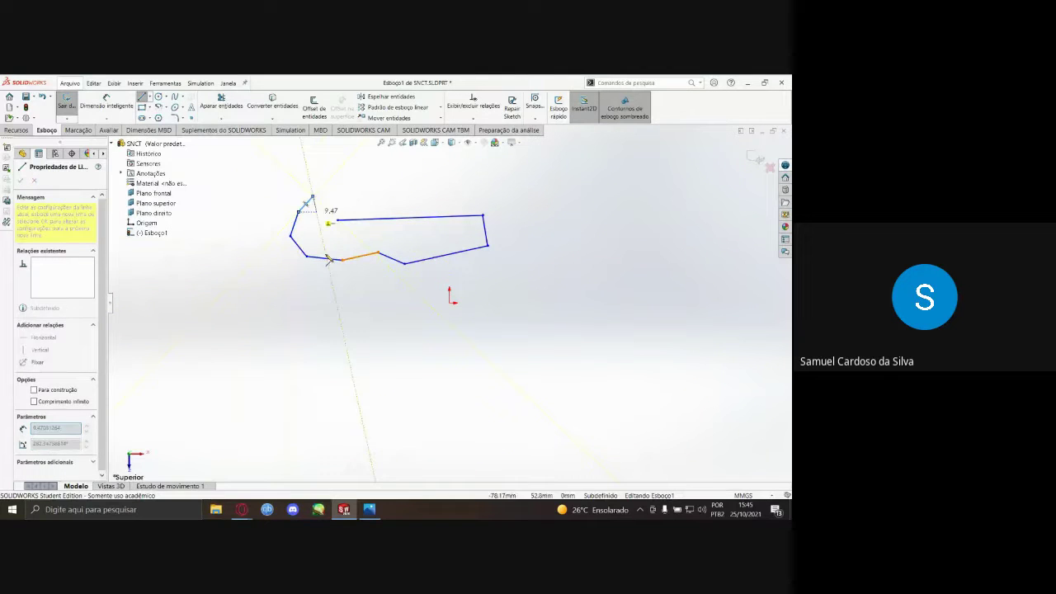
{"action": "left_click", "coordinate": [311, 198]}
{"action": "key", "text": "Escape"}
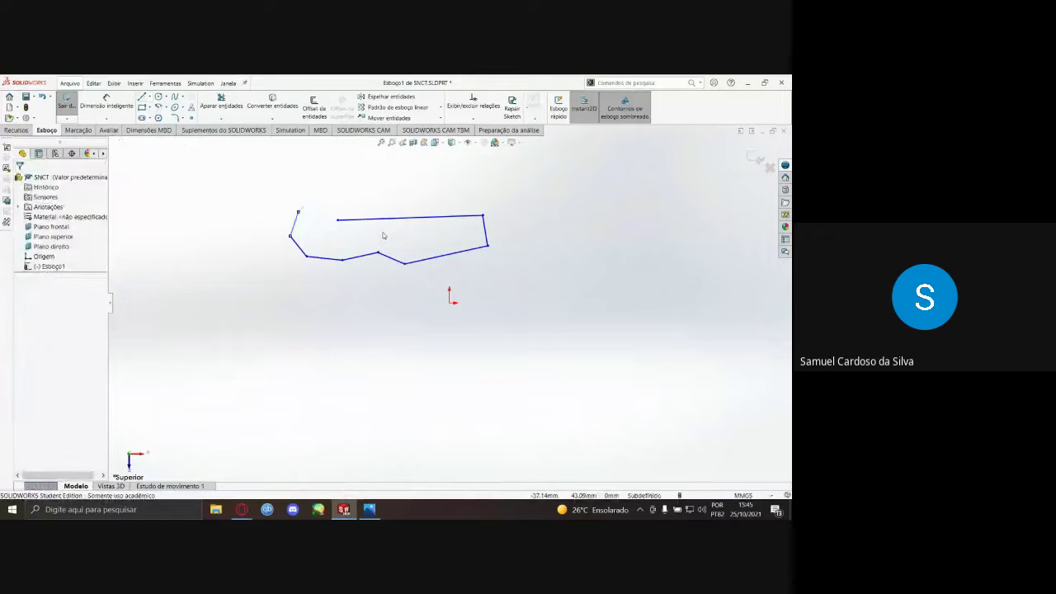
- Undo the outline segments with Ctrl+Z until only the top line remains
{"action": "key", "text": "ctrl+z"}
{"action": "key", "text": "ctrl+z"}
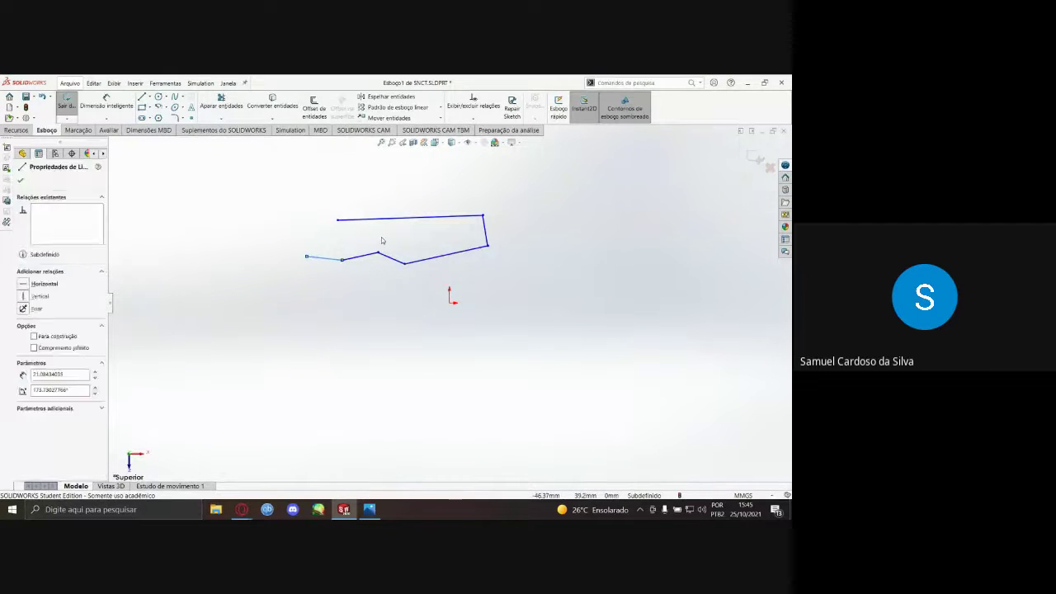
{"action": "key", "text": "ctrl+z"}
{"action": "key", "text": "ctrl+z"}
{"action": "key", "text": "ctrl+z"}
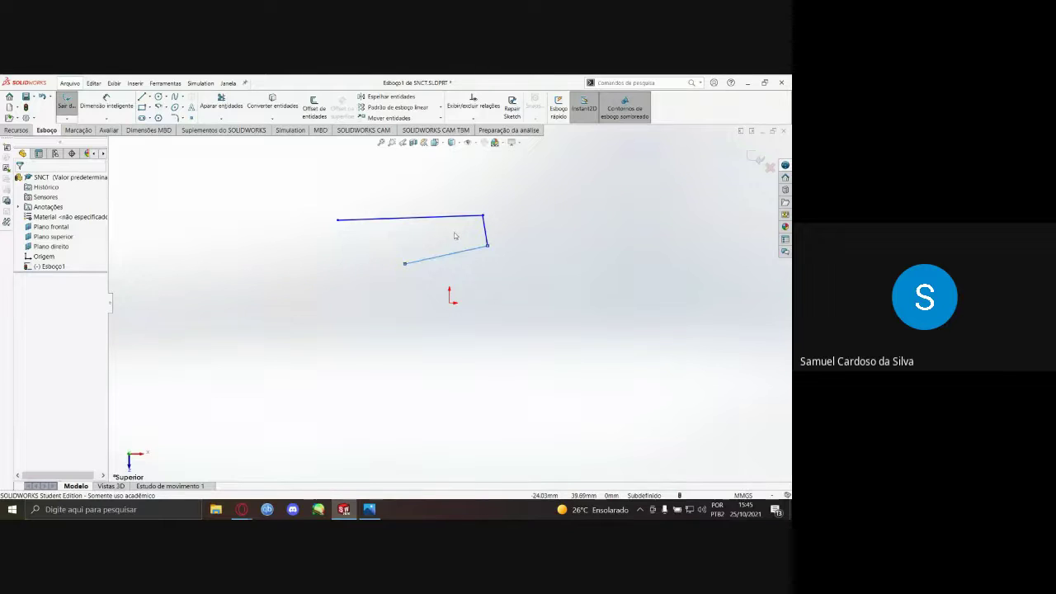
{"action": "key", "text": "ctrl+z"}
{"action": "key", "text": "ctrl+z"}
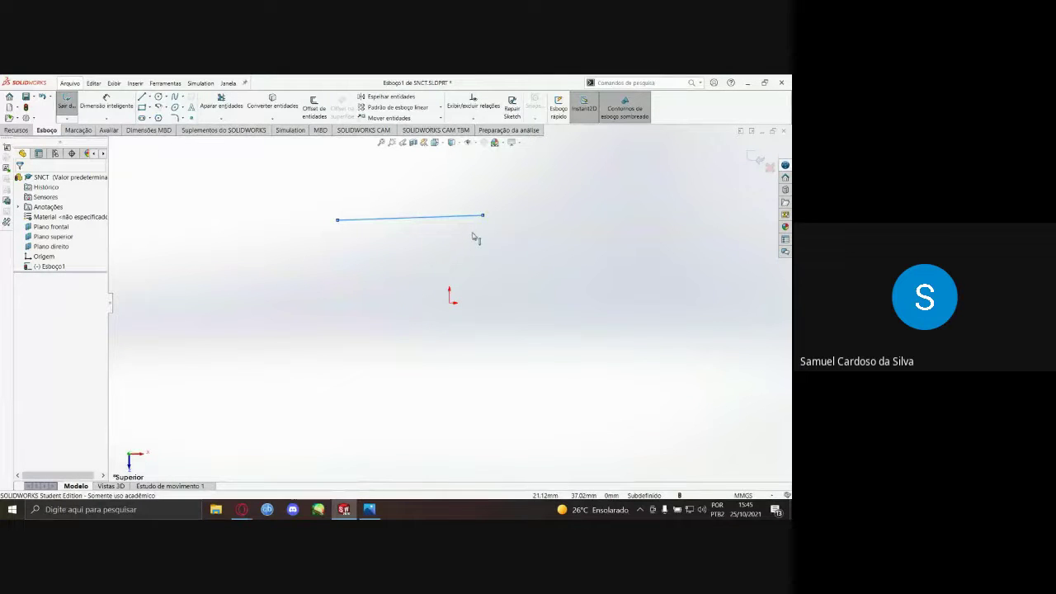
{"action": "key", "text": "ctrl+z"}
- Remove the last remaining line and pick the Line tool again
{"action": "left_click", "coordinate": [142, 96]}
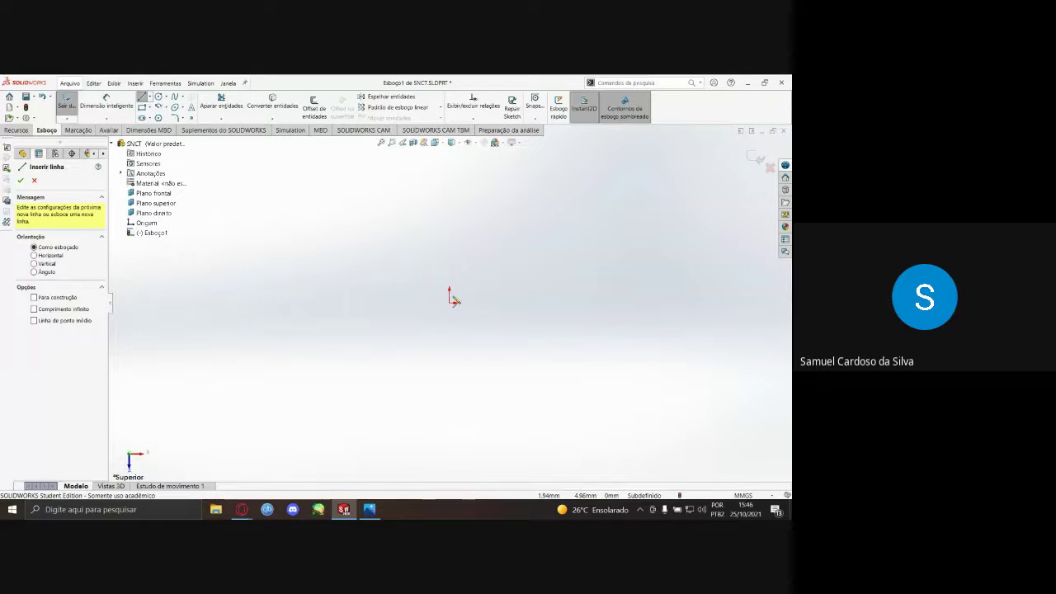
- Sketch a closed four-line rectangle that starts and ends at the origin
{"action": "left_click", "coordinate": [452, 303]}
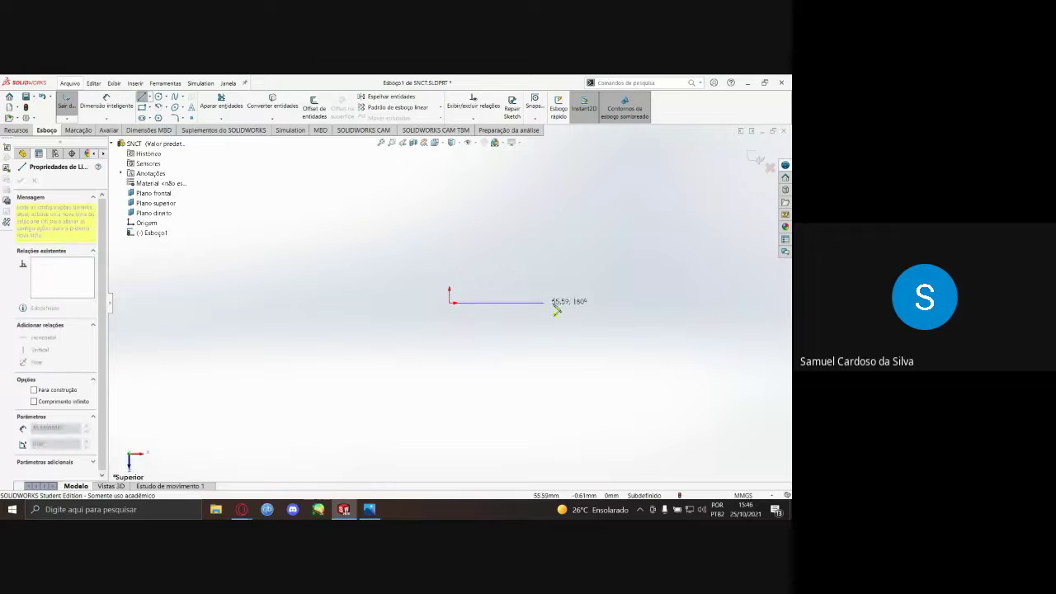
{"action": "left_click", "coordinate": [643, 303]}
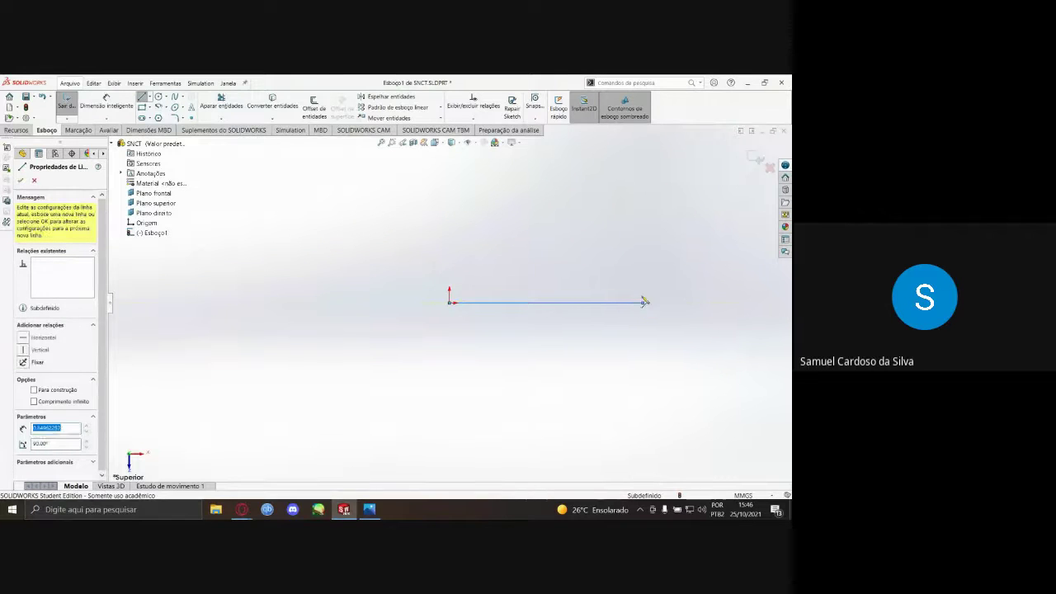
{"action": "left_click", "coordinate": [643, 220]}
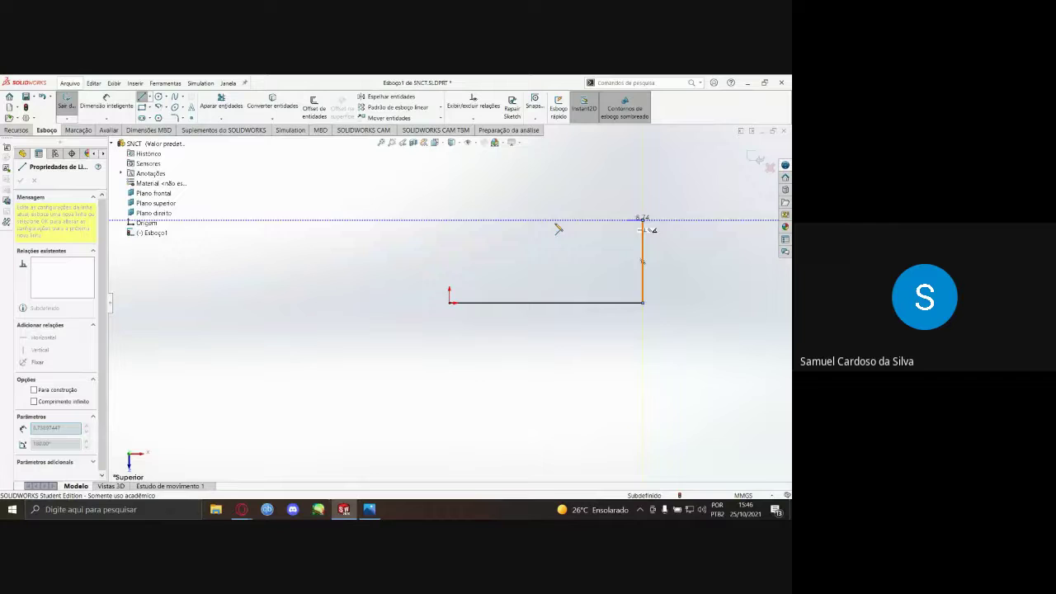
{"action": "left_click", "coordinate": [448, 220]}
{"action": "left_click", "coordinate": [450, 303]}
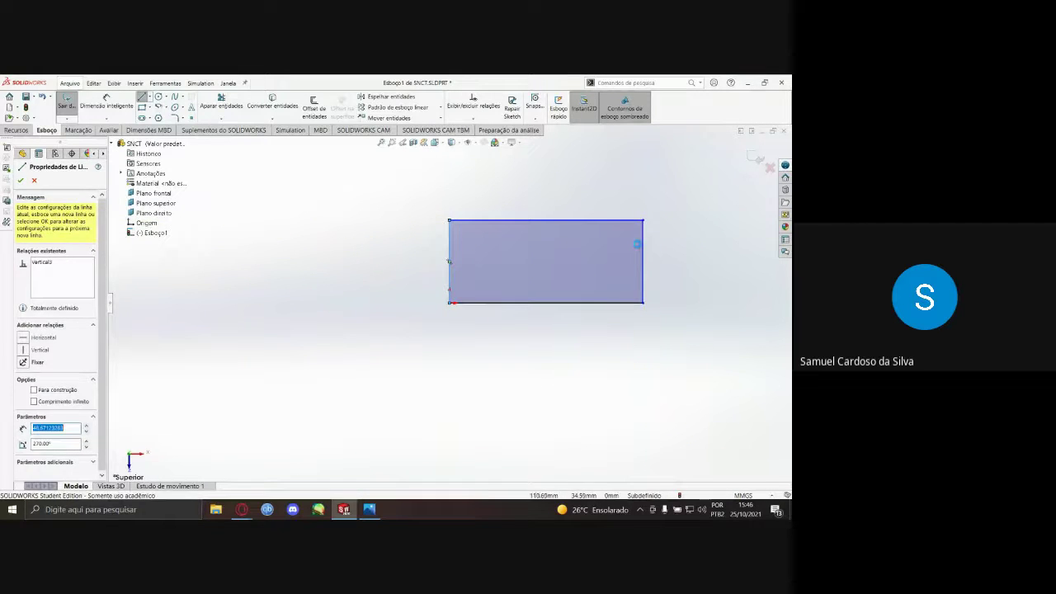
- Finish the lines, adjust the rectangle's top-right corner, and bring up the VISTAS.jpg reference
{"action": "key", "text": "Escape"}
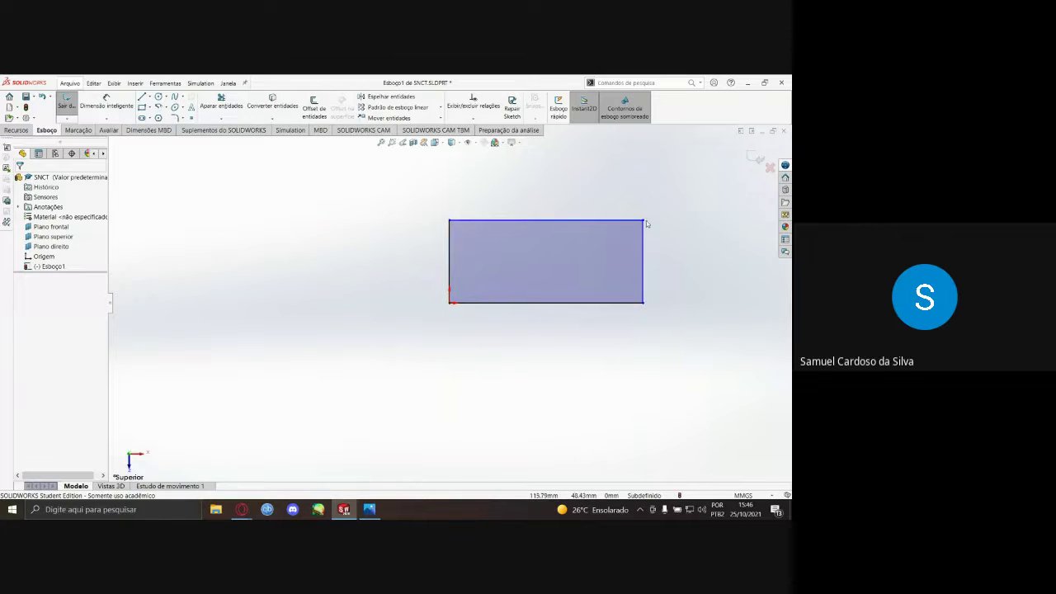
{"action": "mouse_move", "coordinate": [645, 222]}
{"action": "left_mouse_down"}
{"action": "mouse_move", "coordinate": [631, 226]}
{"action": "mouse_move", "coordinate": [646, 203]}
{"action": "mouse_move", "coordinate": [615, 191]}
{"action": "mouse_move", "coordinate": [541, 240]}
{"action": "mouse_move", "coordinate": [621, 212]}
{"action": "mouse_move", "coordinate": [577, 207]}
{"action": "mouse_move", "coordinate": [599, 192]}
{"action": "mouse_move", "coordinate": [637, 229]}
{"action": "mouse_move", "coordinate": [650, 206]}
{"action": "mouse_move", "coordinate": [644, 252]}
{"action": "mouse_move", "coordinate": [636, 225]}
{"action": "left_mouse_up"}
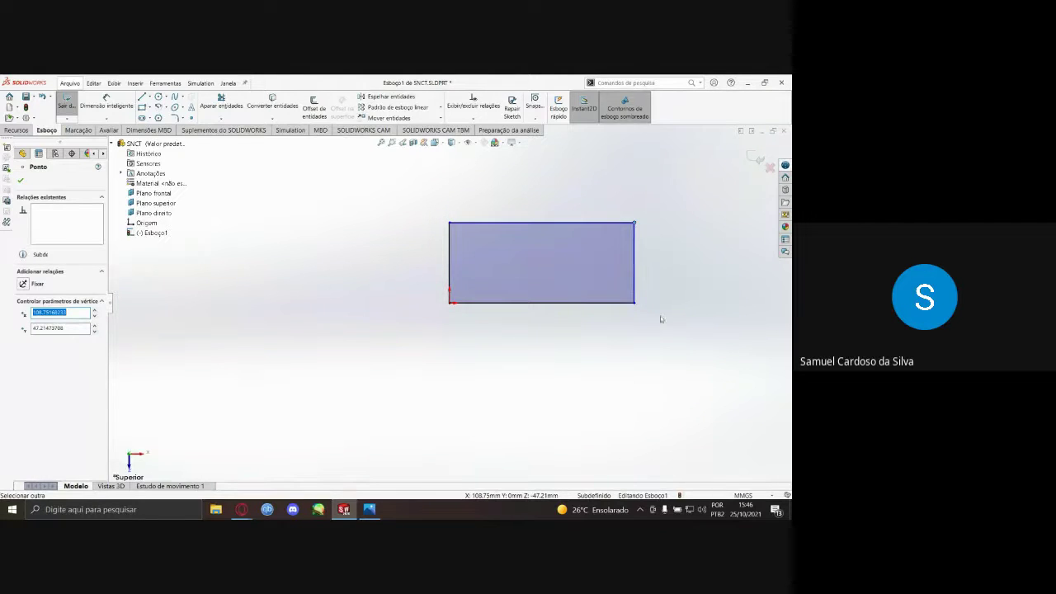
{"action": "left_click", "coordinate": [369, 509]}
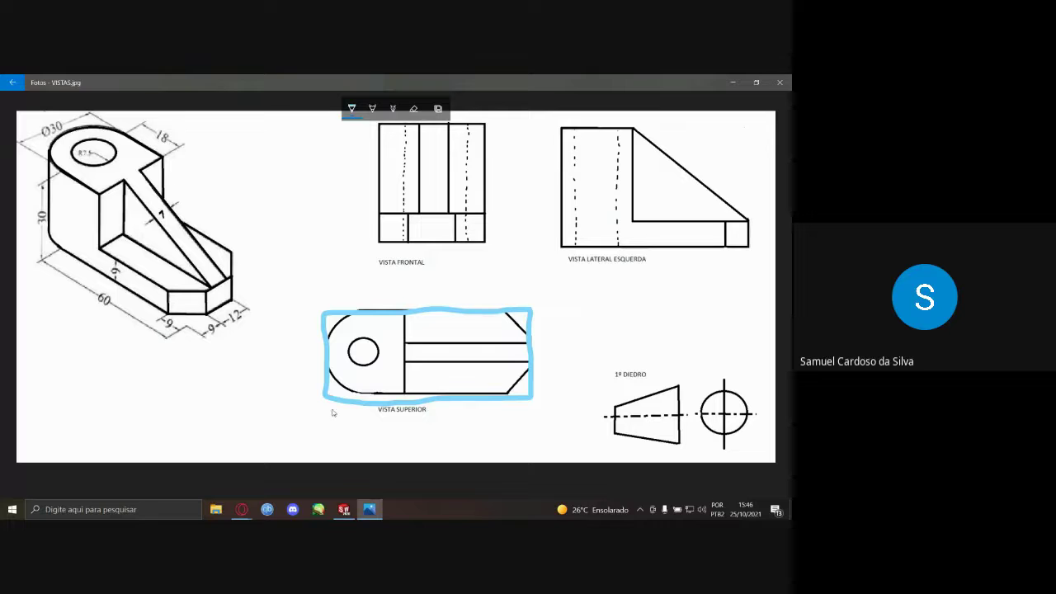
- Return from the Photos reference to the SOLIDWORKS sketch with the rectangle
{"action": "left_click", "coordinate": [343, 509]}
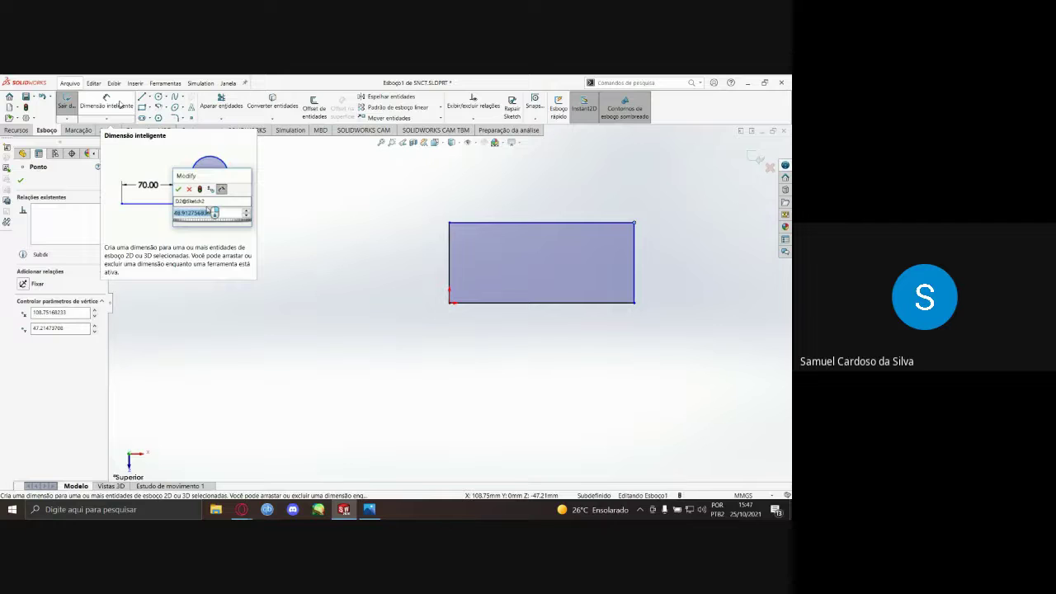
- Dimension the rectangle's bottom edge to 60 mm and its right edge to 30 mm
{"action": "left_click", "coordinate": [119, 105]}
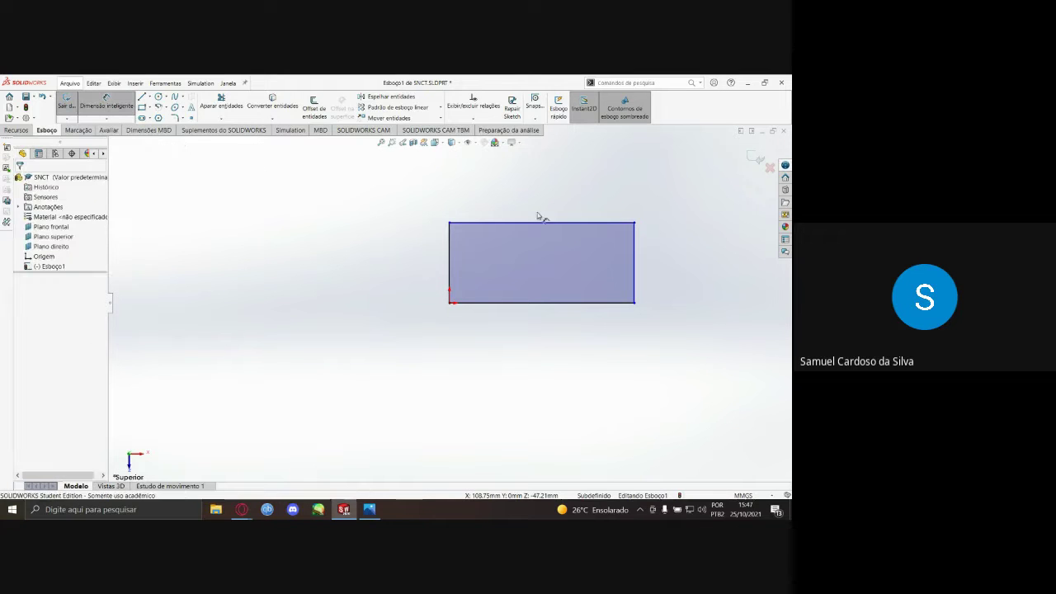
{"action": "left_click", "coordinate": [576, 303]}
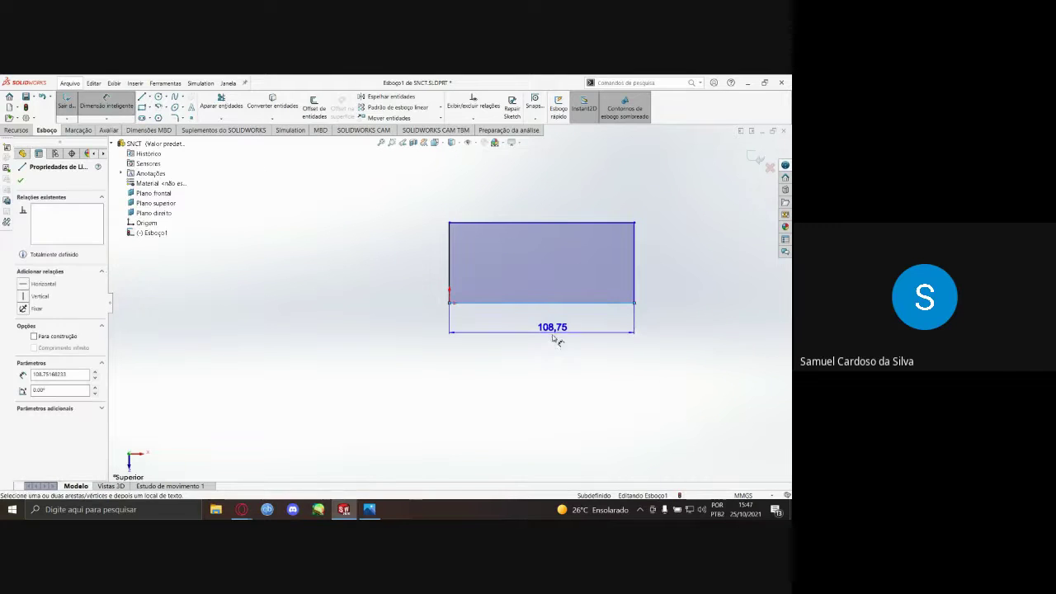
{"action": "left_click", "coordinate": [546, 354]}
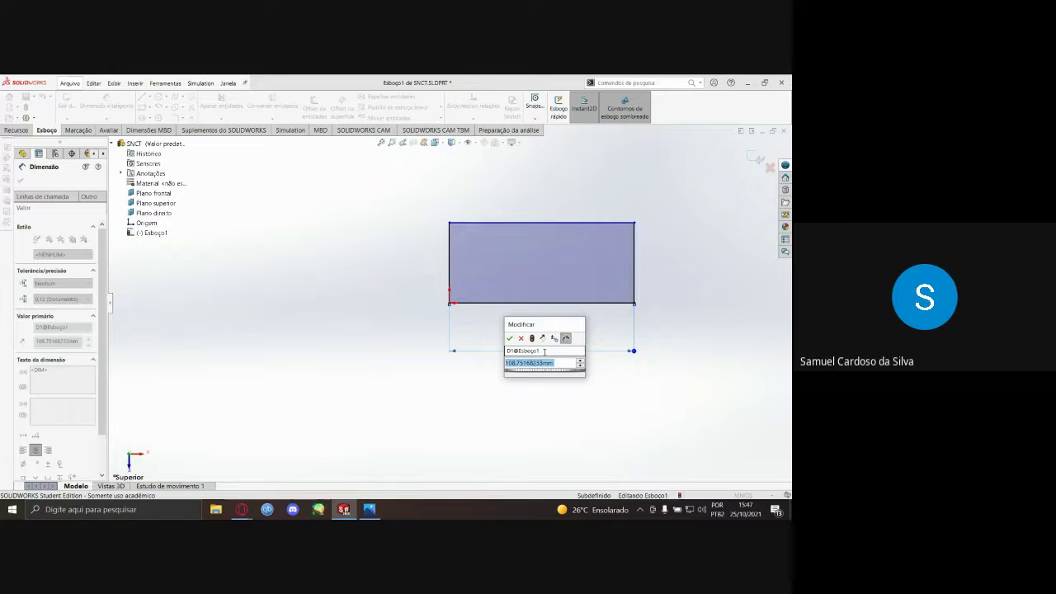
{"action": "type", "text": "60"}
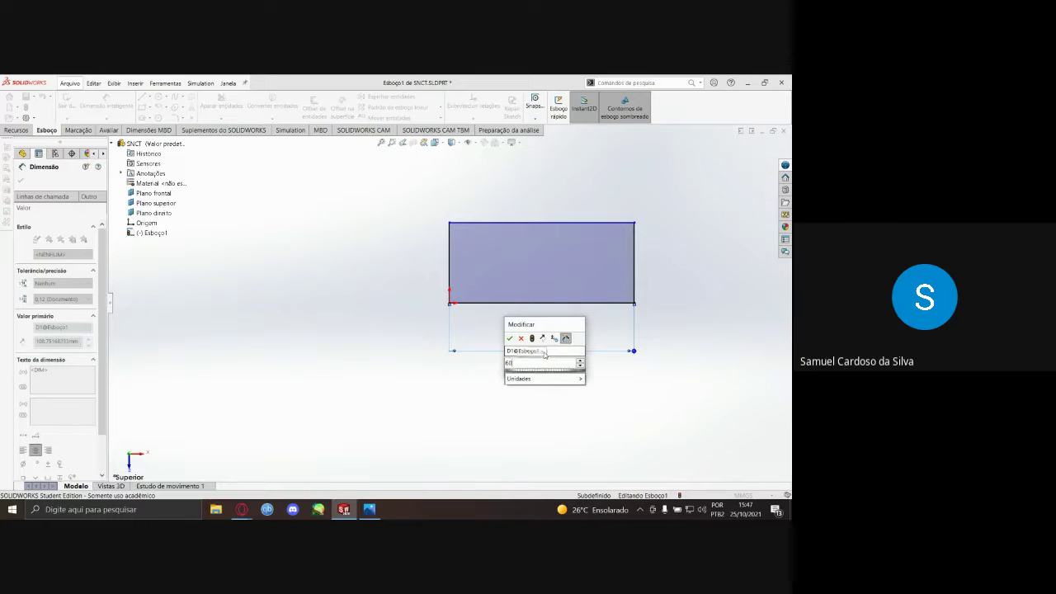
{"action": "key", "text": "Return"}
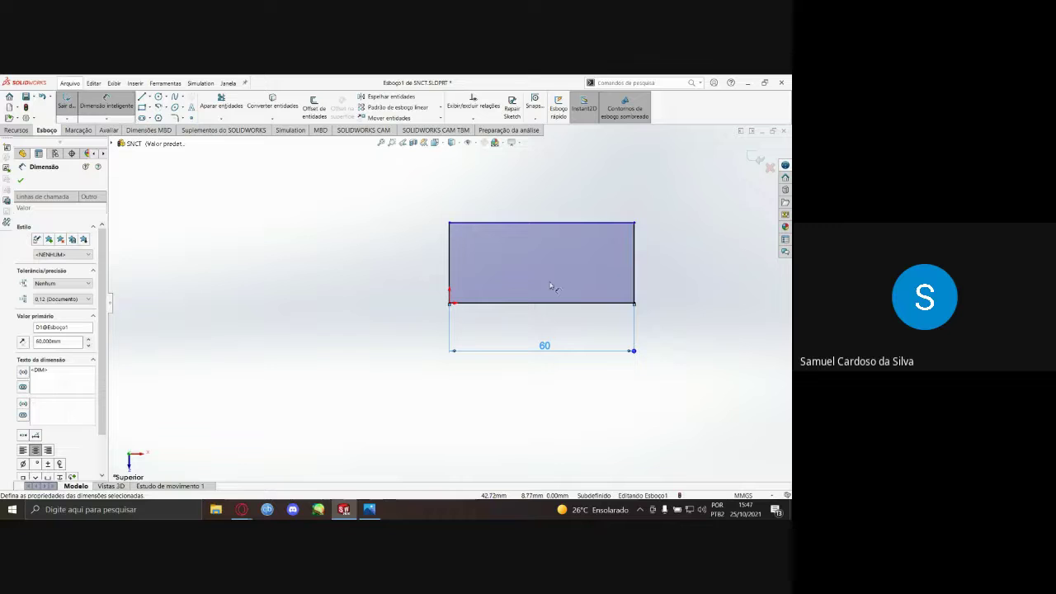
{"action": "left_click", "coordinate": [637, 258]}
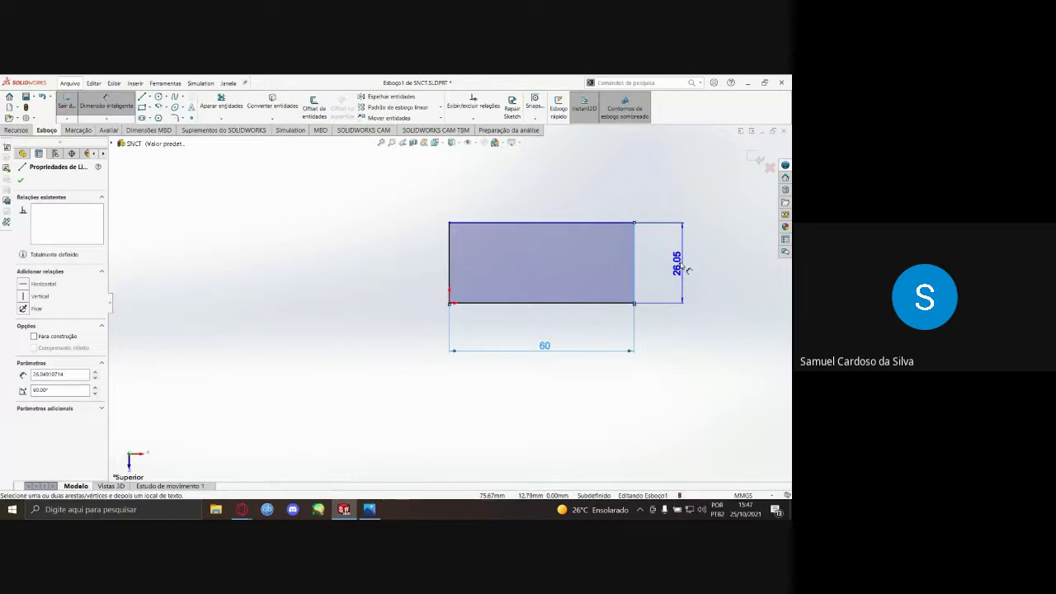
{"action": "left_click", "coordinate": [684, 266]}
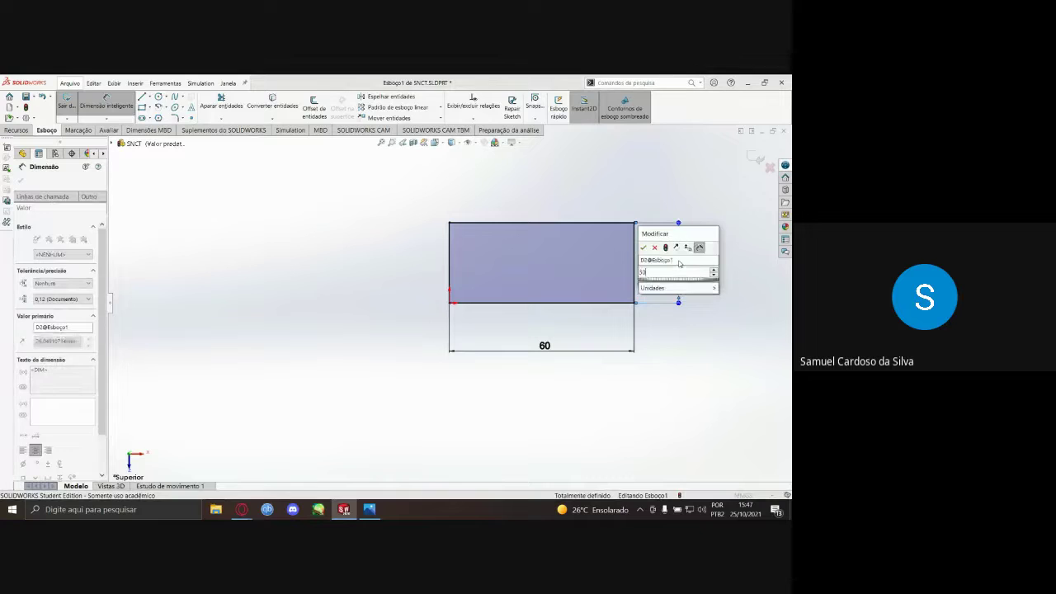
{"action": "key", "text": "Return"}
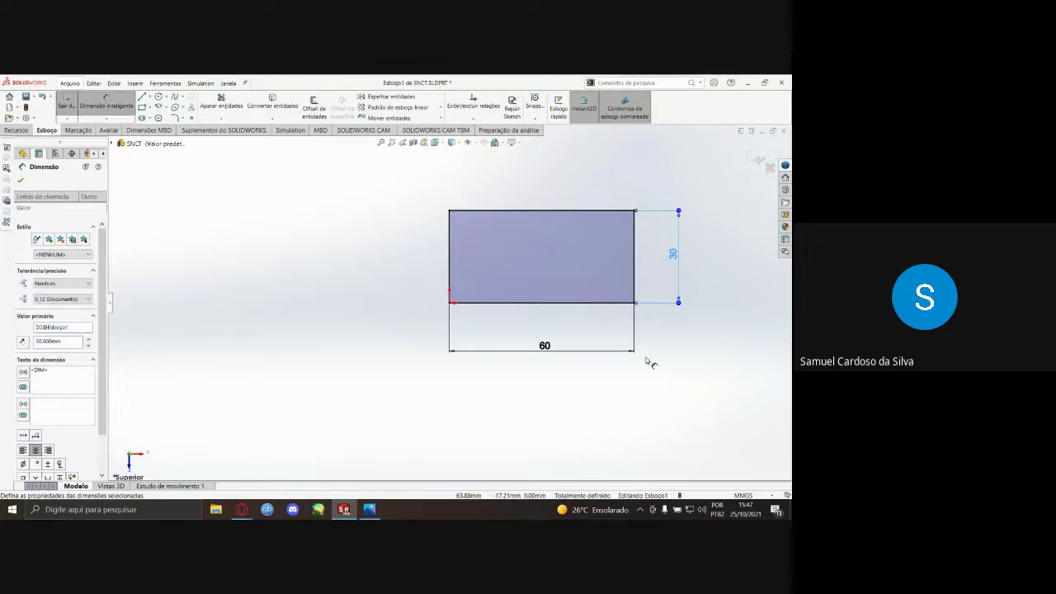
{"action": "left_click", "coordinate": [648, 361]}
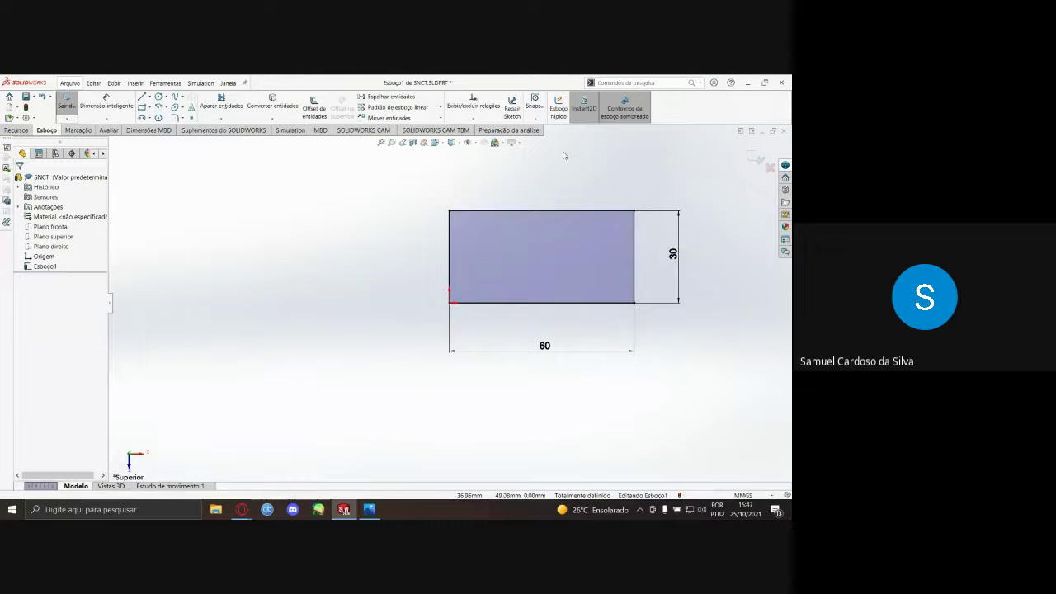
{"action": "left_click", "coordinate": [369, 511]}
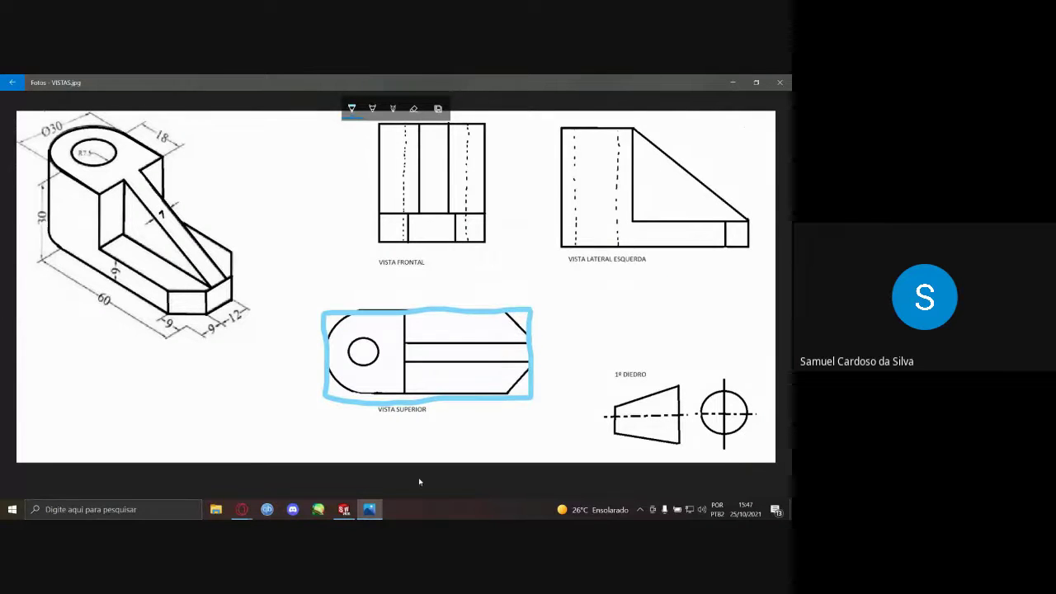
{"action": "left_click", "coordinate": [343, 511]}
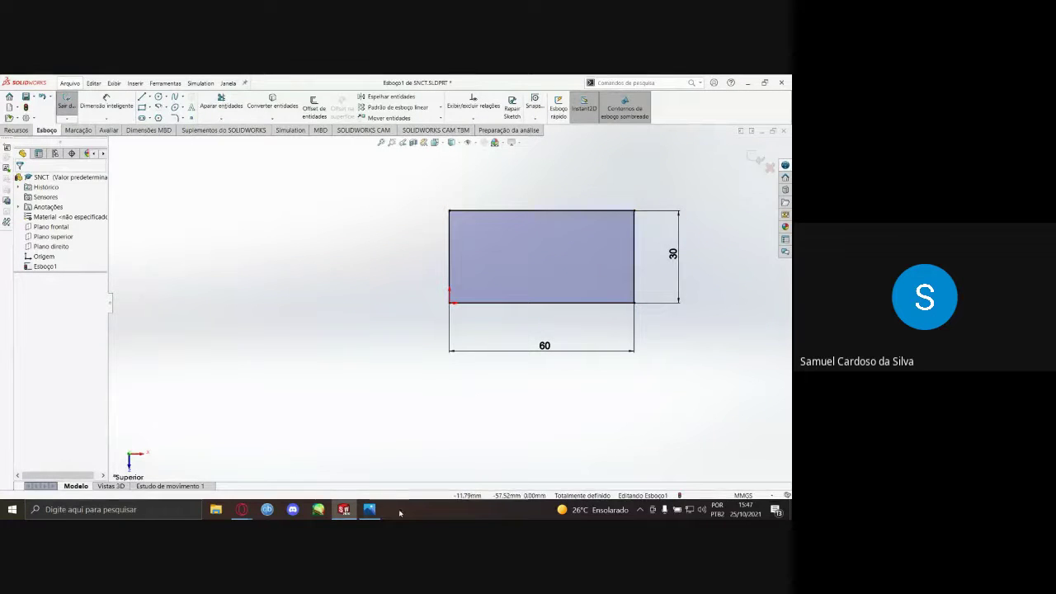
{"action": "left_click", "coordinate": [368, 509]}
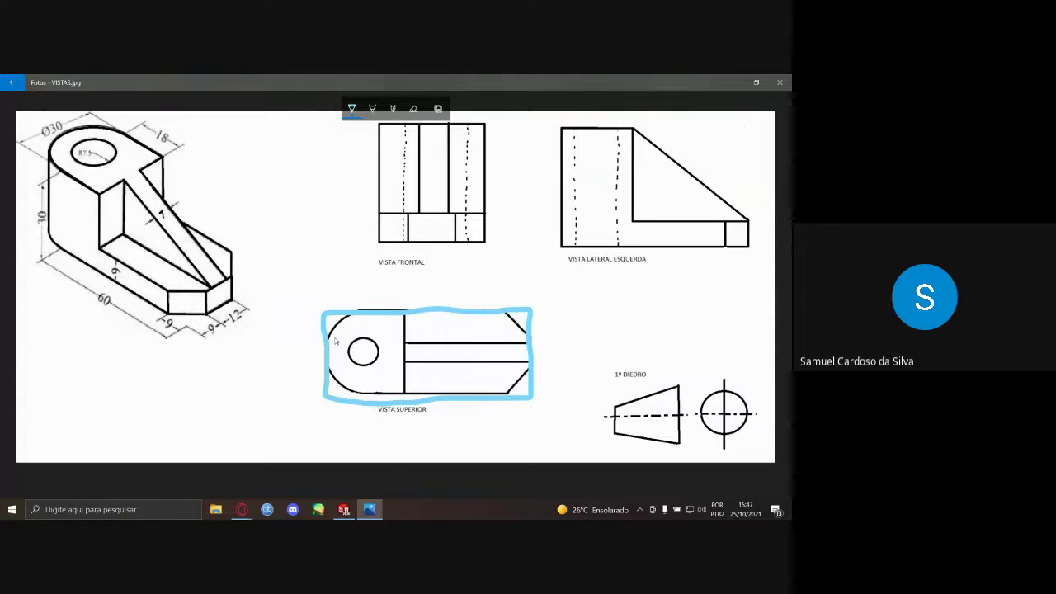
{"action": "mouse_move", "coordinate": [343, 499]}
{"action": "left_click", "coordinate": [344, 458]}
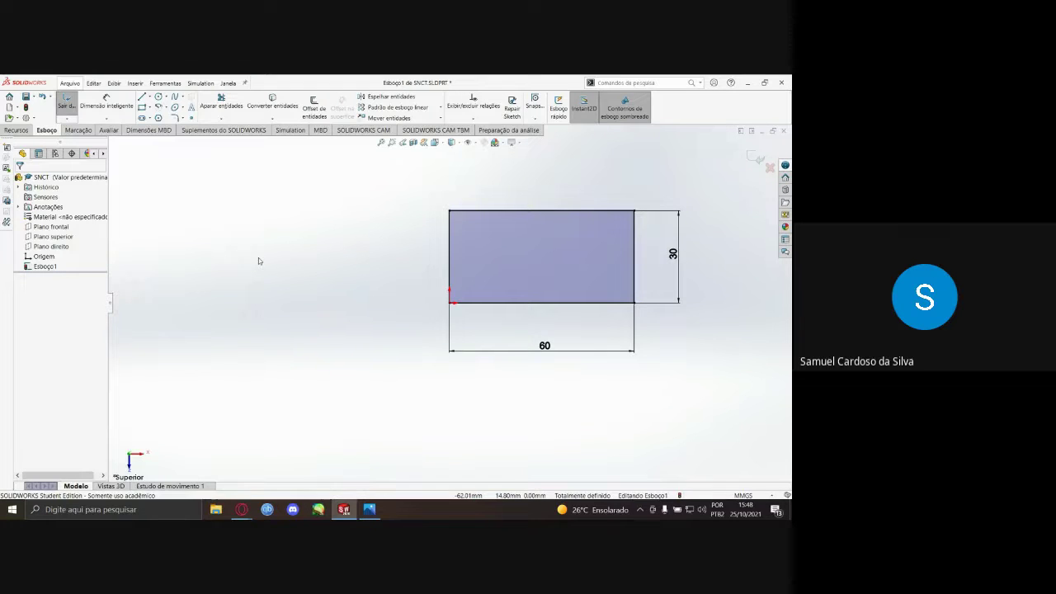
- Dismiss the gesture wheel and Line tool, then switch to the Circle sketch tool
{"action": "right_click_drag", "start_coordinate": [258, 259], "coordinate": [273, 266]}
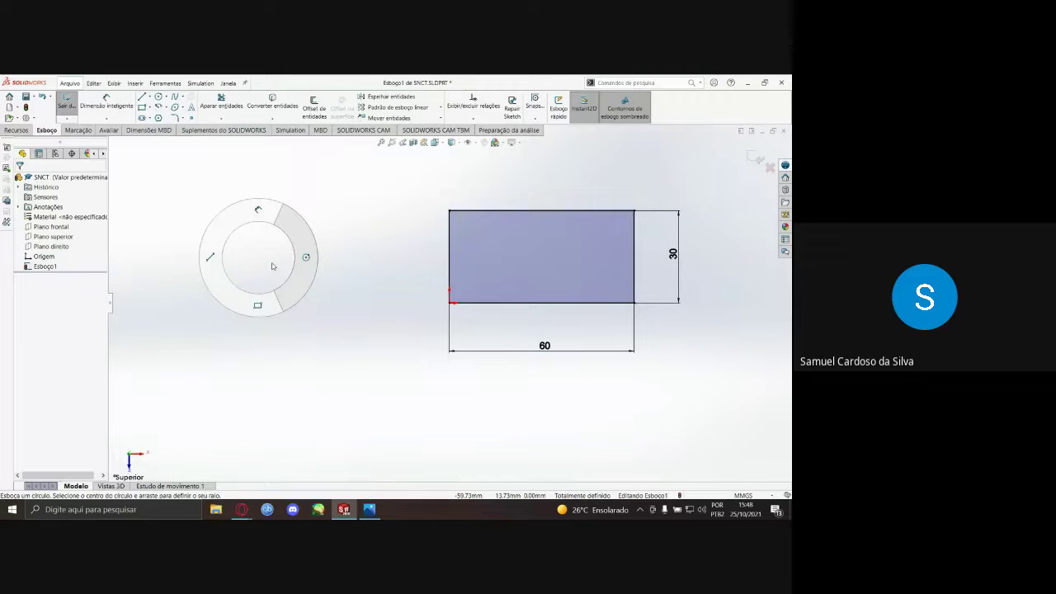
{"action": "key", "text": "Escape"}
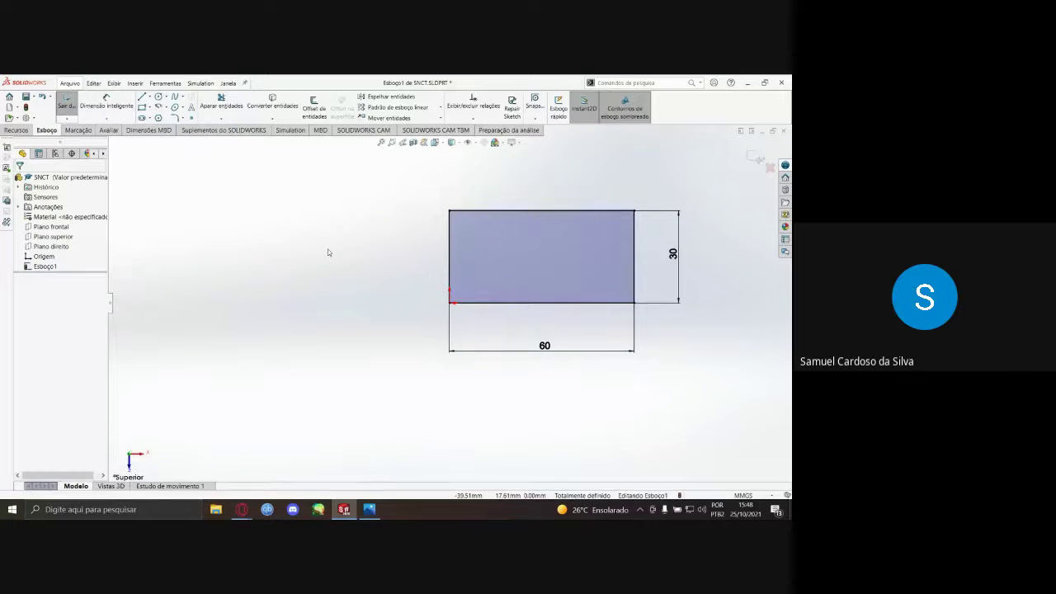
{"action": "key", "text": "l"}
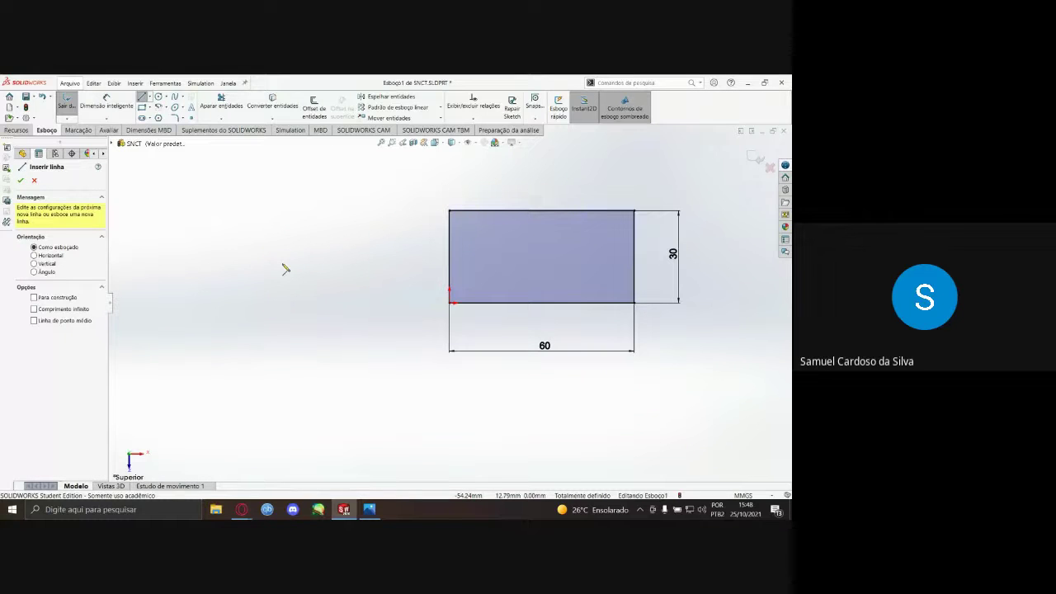
{"action": "key", "text": "Escape"}
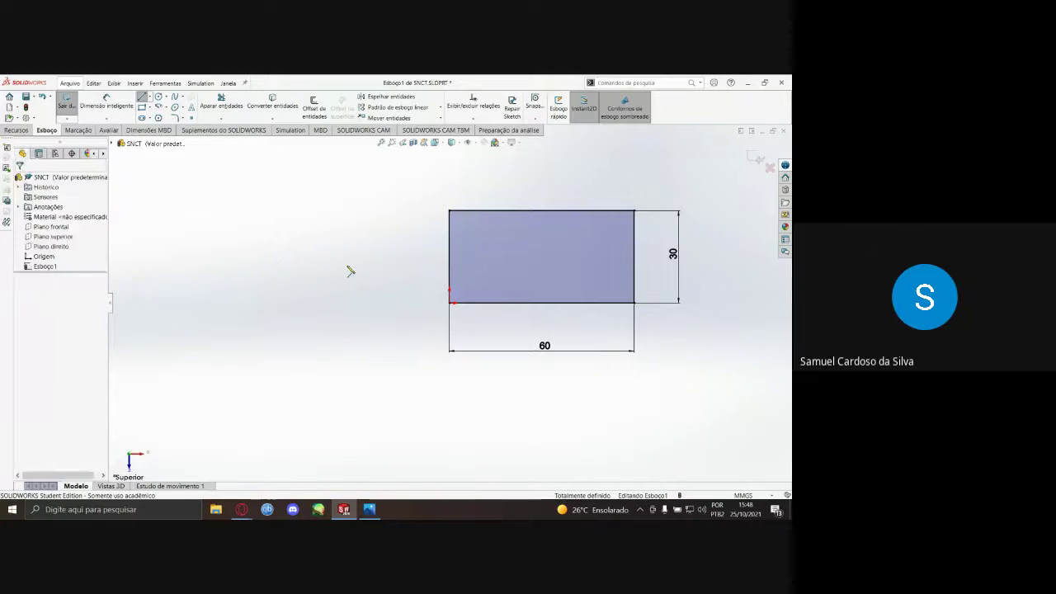
{"action": "key", "text": "c"}
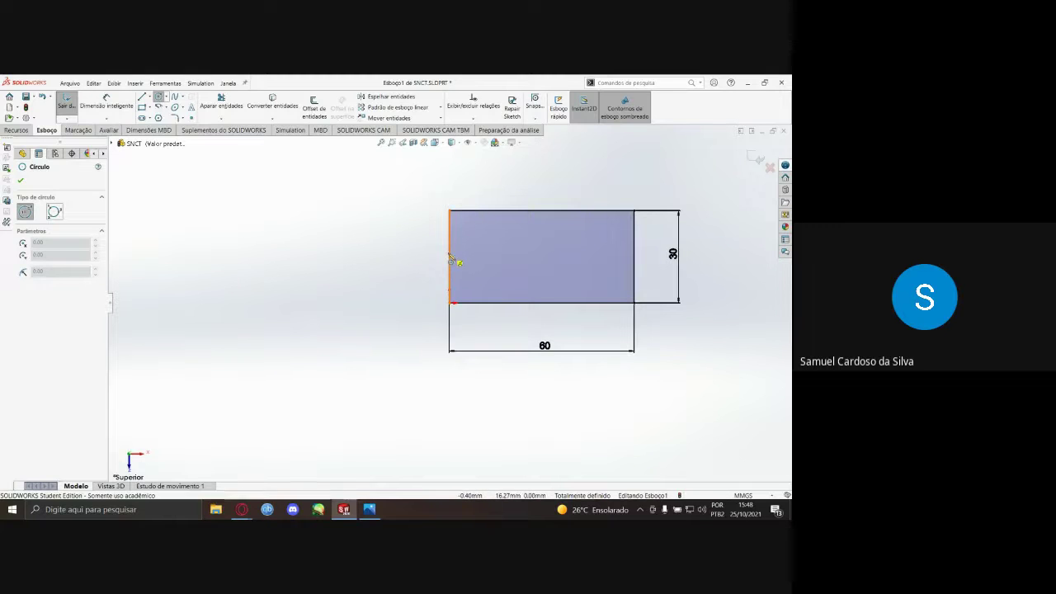
- Draw a circle to the left of the rectangle and drag it closer
{"action": "left_click", "coordinate": [287, 237]}
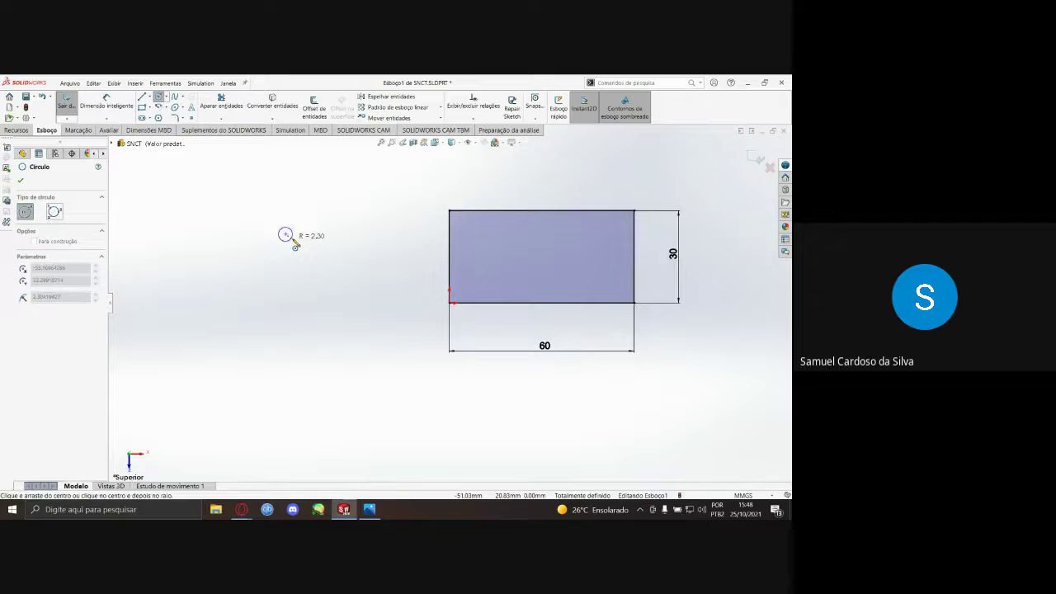
{"action": "left_click", "coordinate": [331, 276]}
{"action": "key", "text": "Escape"}
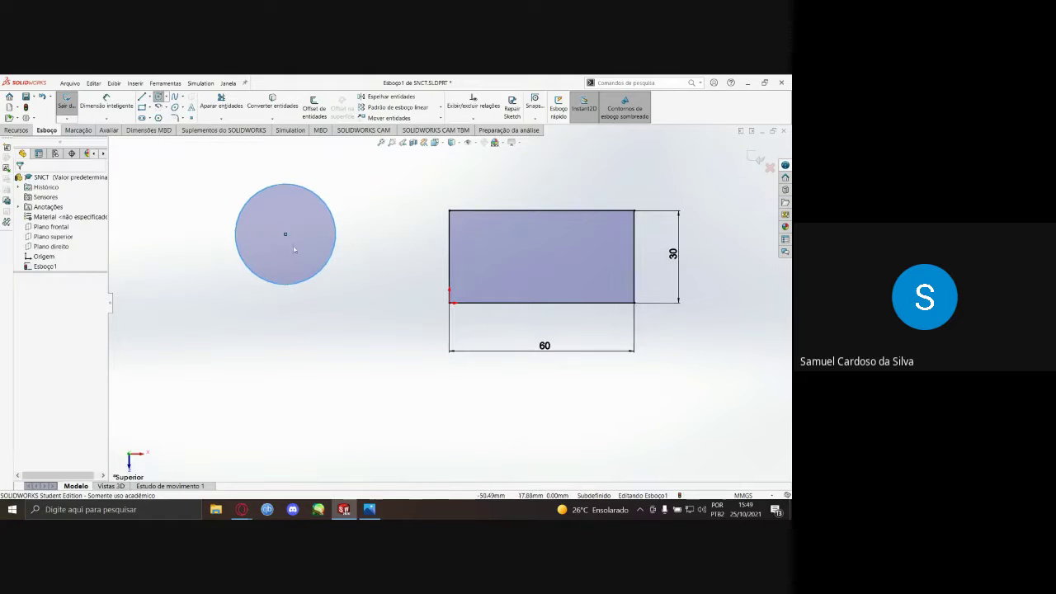
{"action": "left_click_drag", "start_coordinate": [286, 234], "coordinate": [317, 268]}
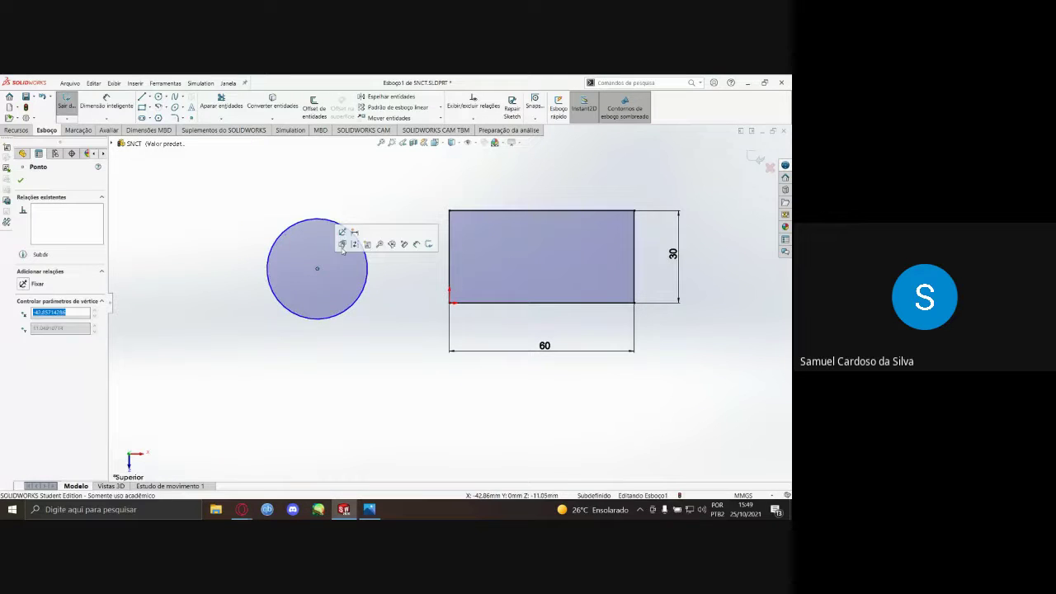
{"action": "left_click", "coordinate": [360, 199]}
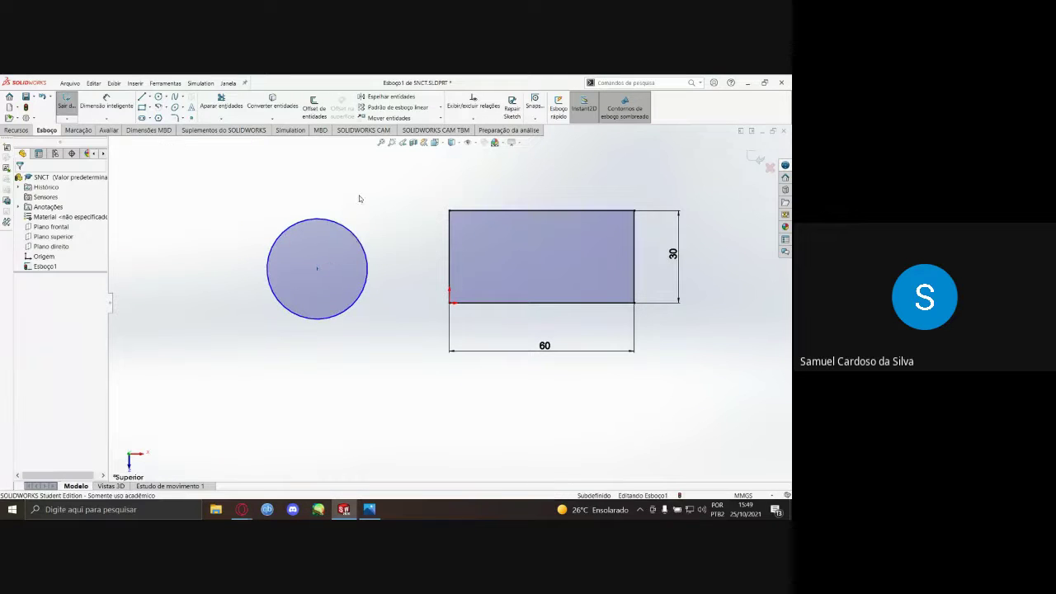
- Move the circle into the rectangle's left end, then select it with the left edge
{"action": "left_click", "coordinate": [353, 242]}
{"action": "left_click", "coordinate": [316, 268]}
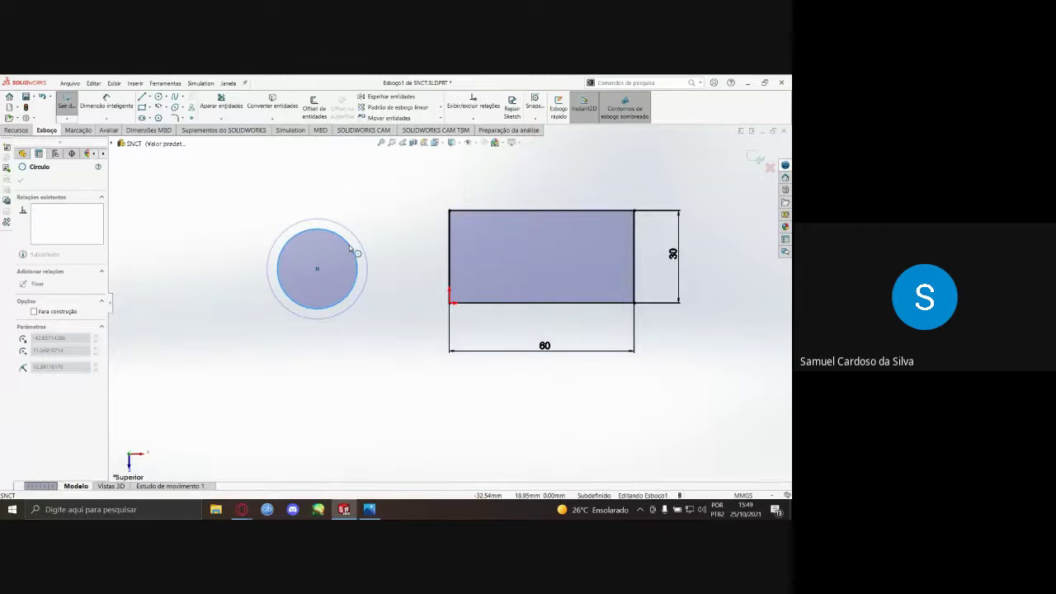
{"action": "key", "text": "Escape"}
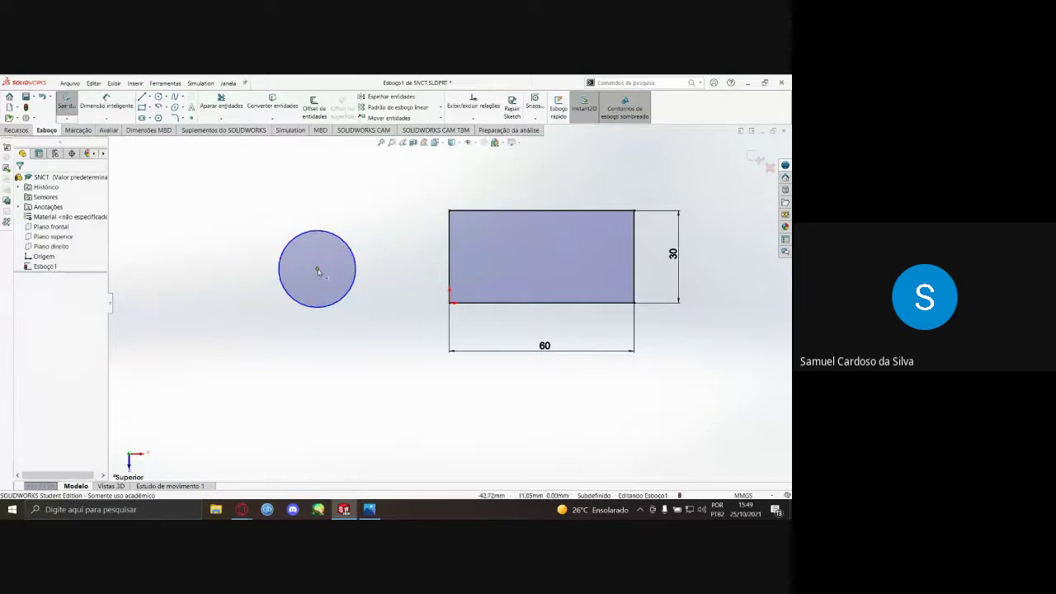
{"action": "left_click_drag", "start_coordinate": [317, 268], "coordinate": [497, 257]}
{"action": "left_click", "coordinate": [334, 218]}
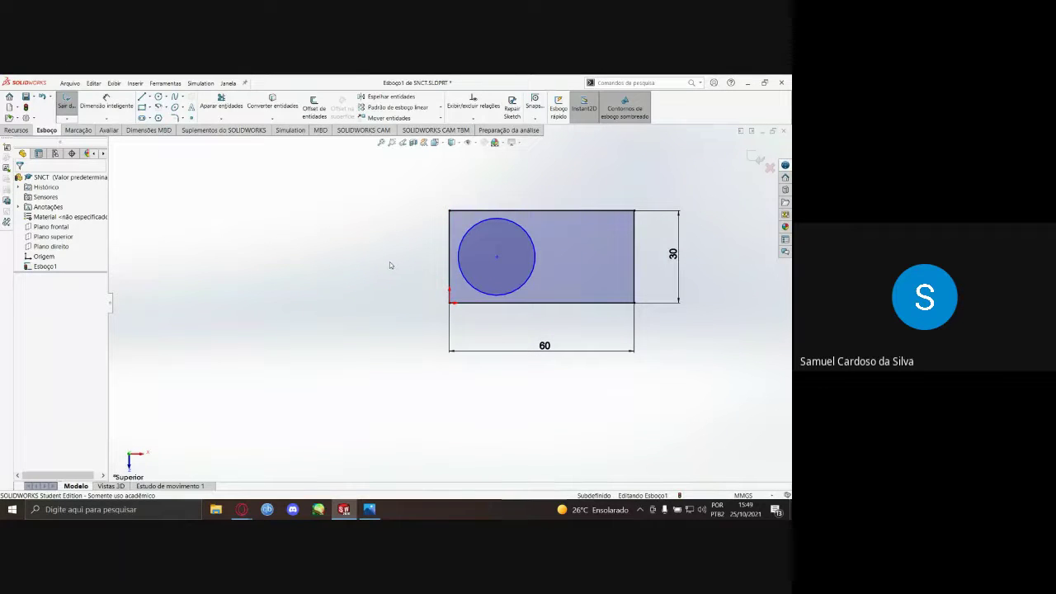
{"action": "left_click", "coordinate": [459, 255]}
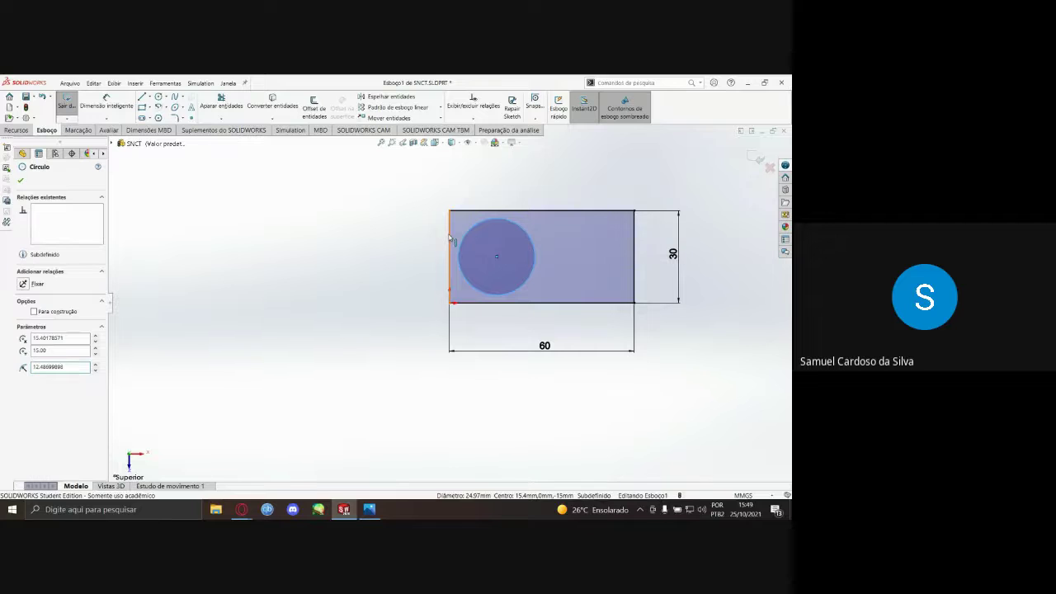
{"action": "left_click", "coordinate": [451, 238], "text": "ctrl"}
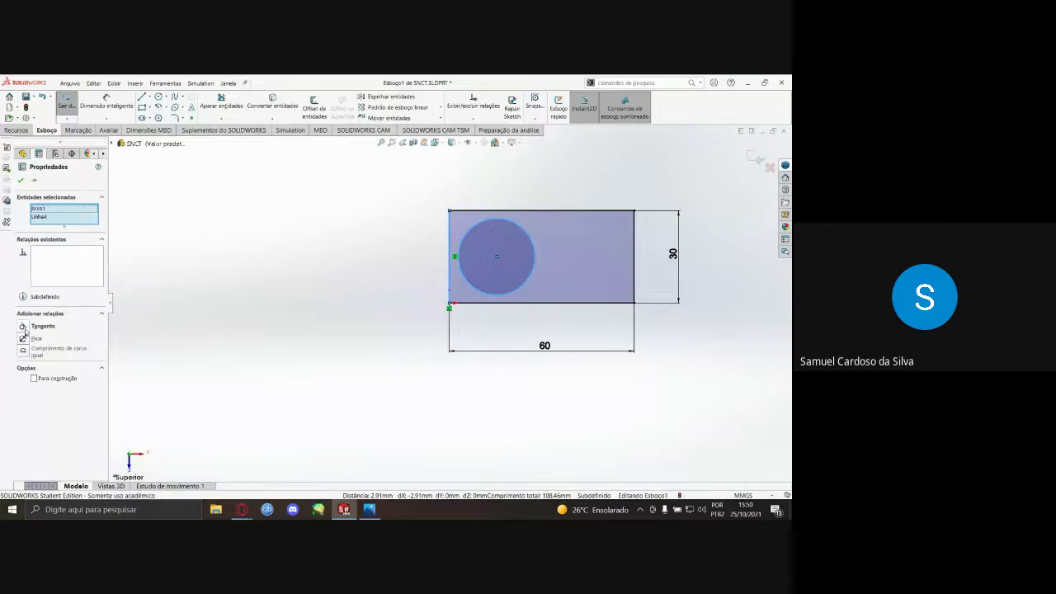
- Make the circle tangent to the rectangle's left edge and check the reference drawing
{"action": "left_click", "coordinate": [37, 327]}
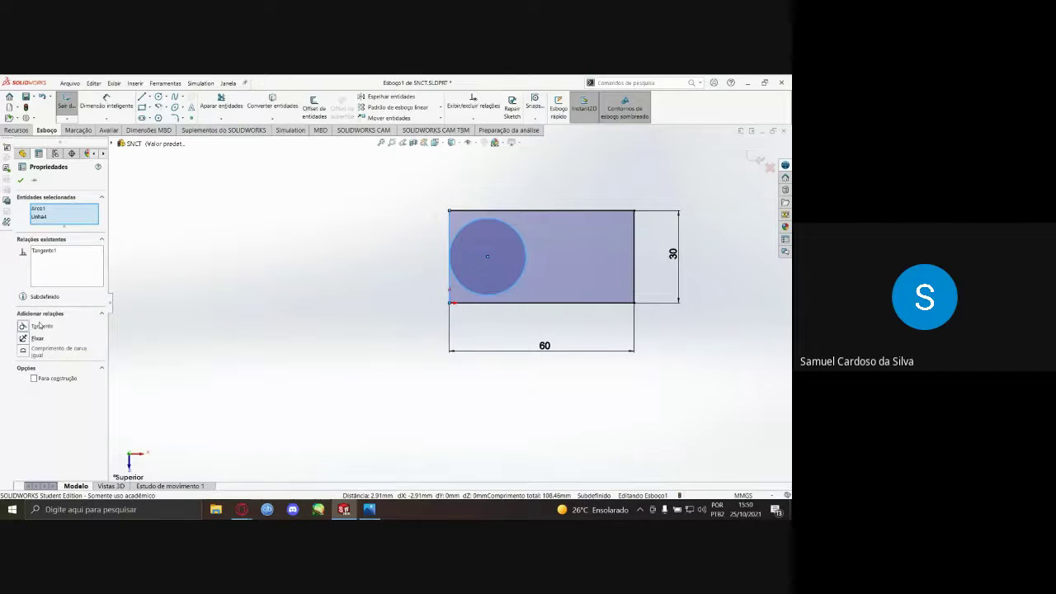
{"action": "left_click", "coordinate": [256, 256]}
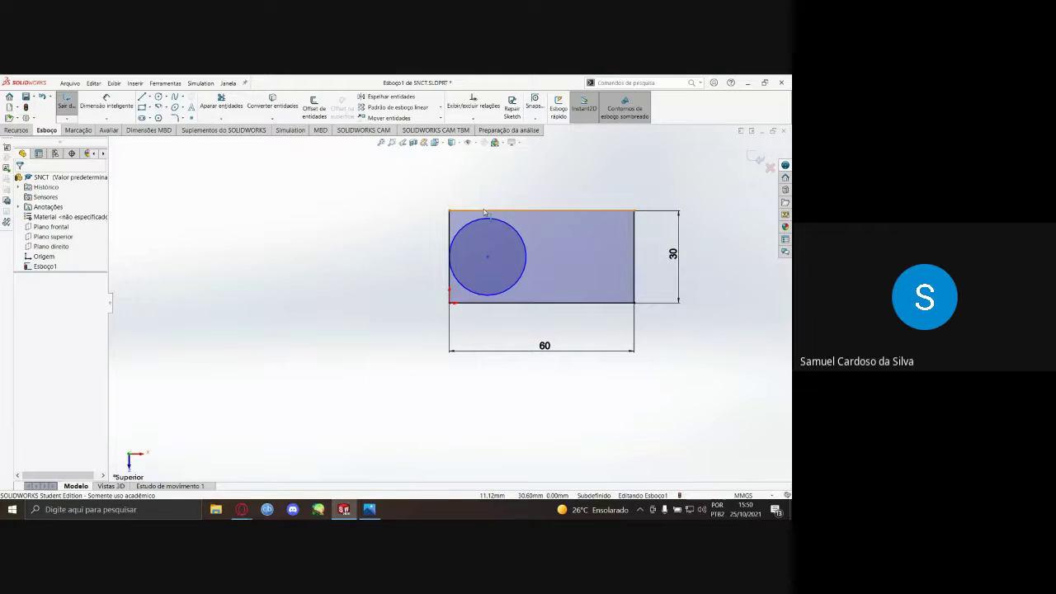
{"action": "left_click", "coordinate": [369, 509]}
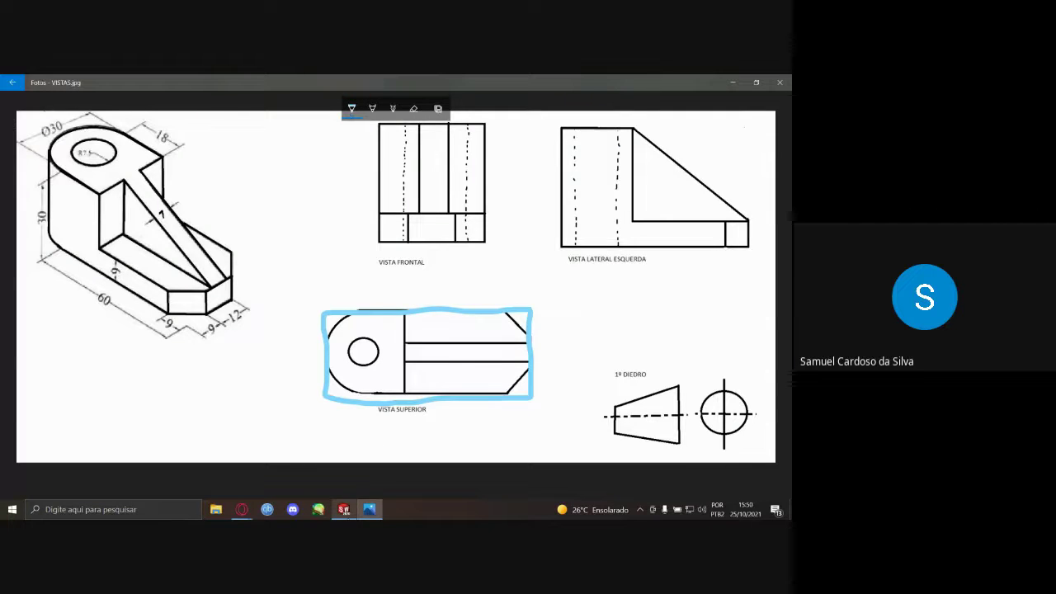
{"action": "left_click", "coordinate": [344, 509]}
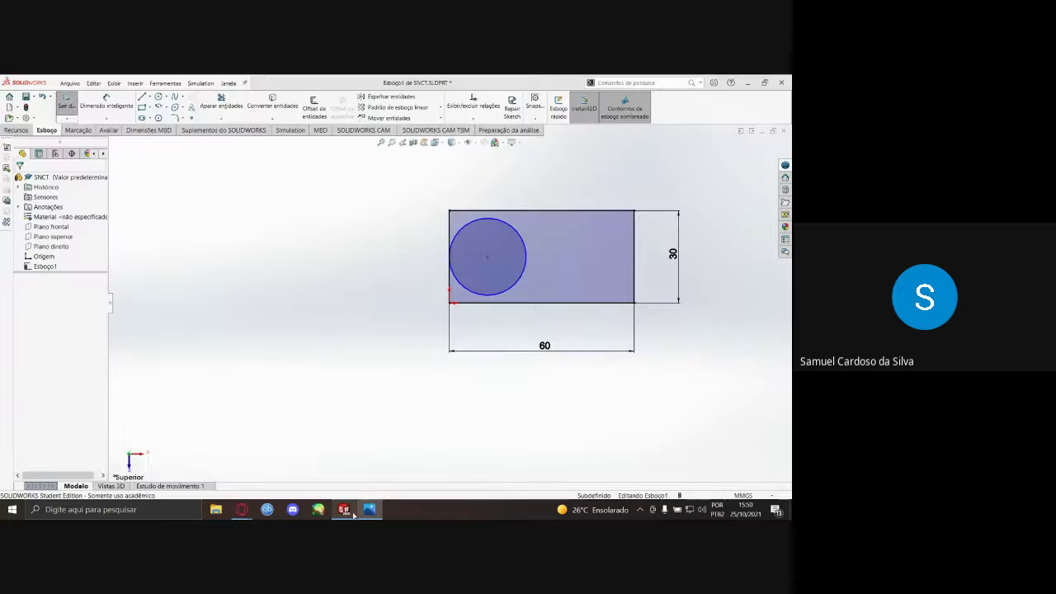
- Add Tangent relations between the circle and the rectangle's bottom and top edges
{"action": "left_click", "coordinate": [493, 302]}
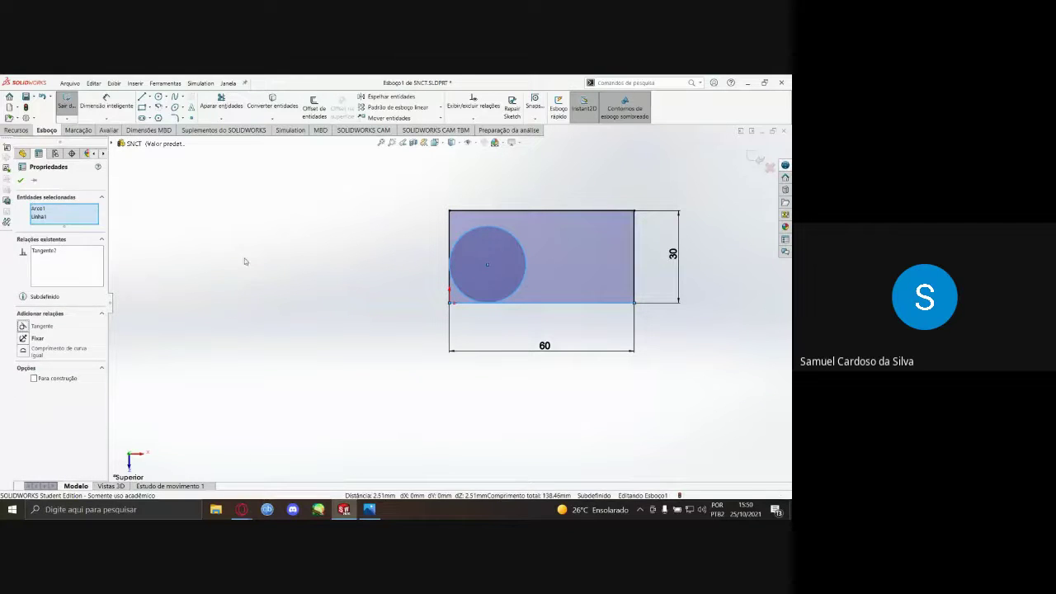
{"action": "left_click", "coordinate": [372, 239]}
{"action": "left_click", "coordinate": [494, 227]}
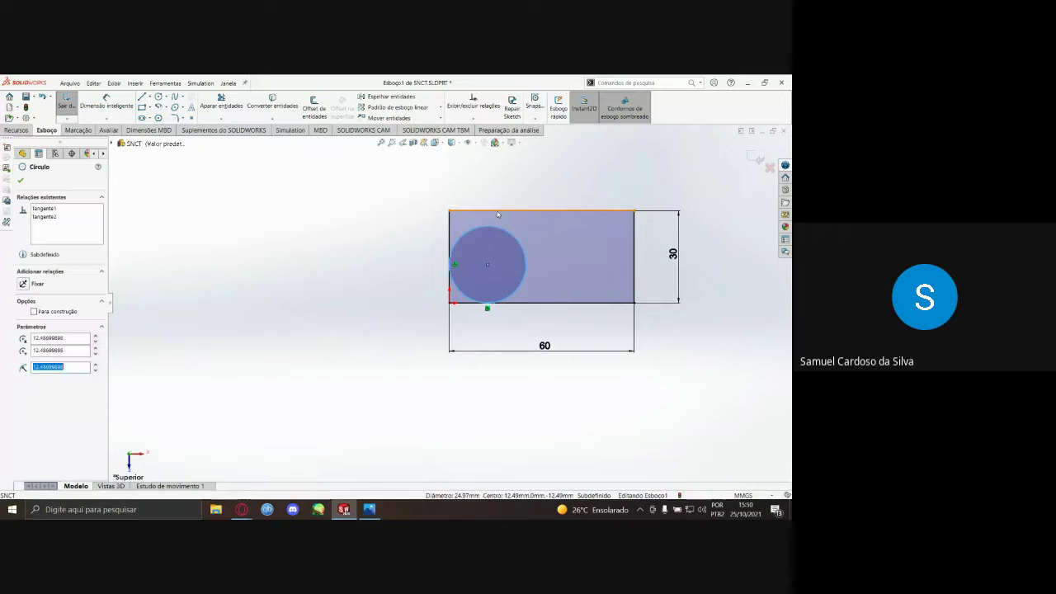
{"action": "left_click", "coordinate": [545, 210], "text": "ctrl"}
{"action": "left_click", "coordinate": [37, 326]}
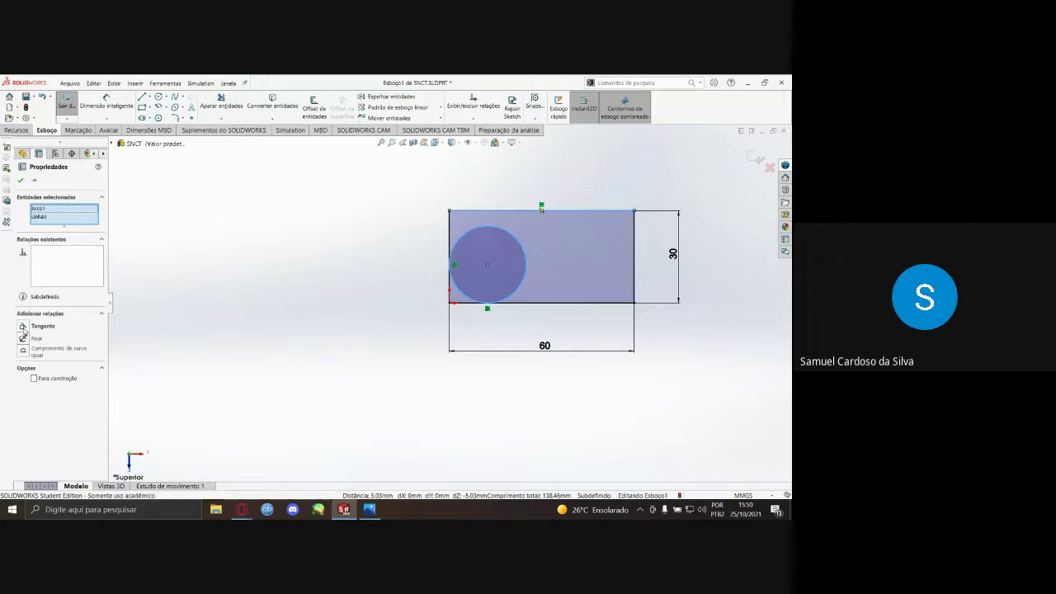
{"action": "left_click", "coordinate": [262, 256]}
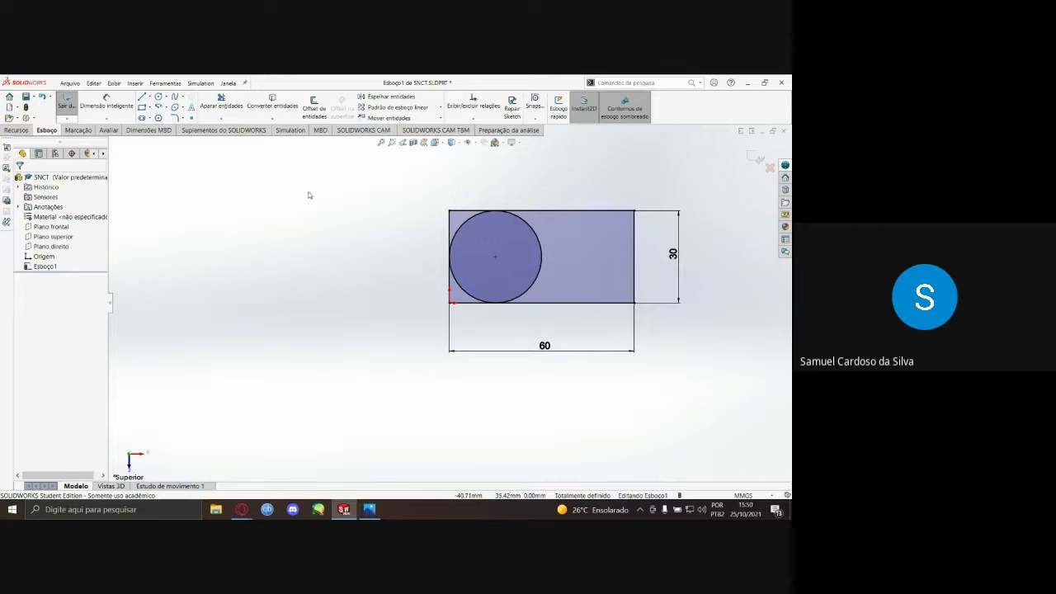
- Power-trim the rectangle's left edge and the circle's inner arc to leave a rounded-end slot
{"action": "left_click", "coordinate": [223, 104]}
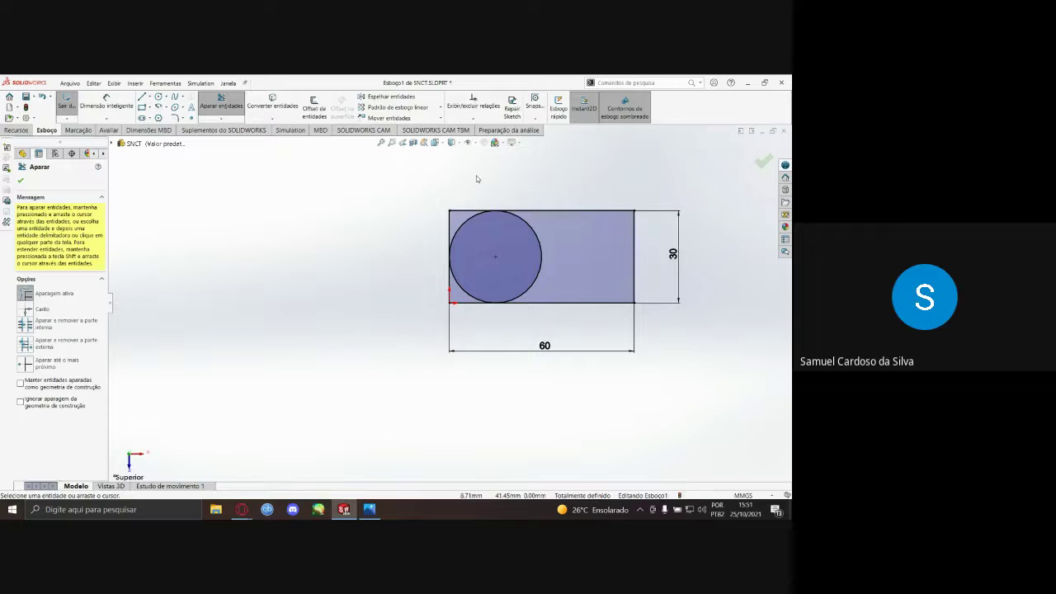
{"action": "mouse_move", "coordinate": [462, 188]}
{"action": "left_mouse_down"}
{"action": "mouse_move", "coordinate": [494, 178]}
{"action": "mouse_move", "coordinate": [452, 180]}
{"action": "mouse_move", "coordinate": [447, 233]}
{"action": "left_mouse_up"}
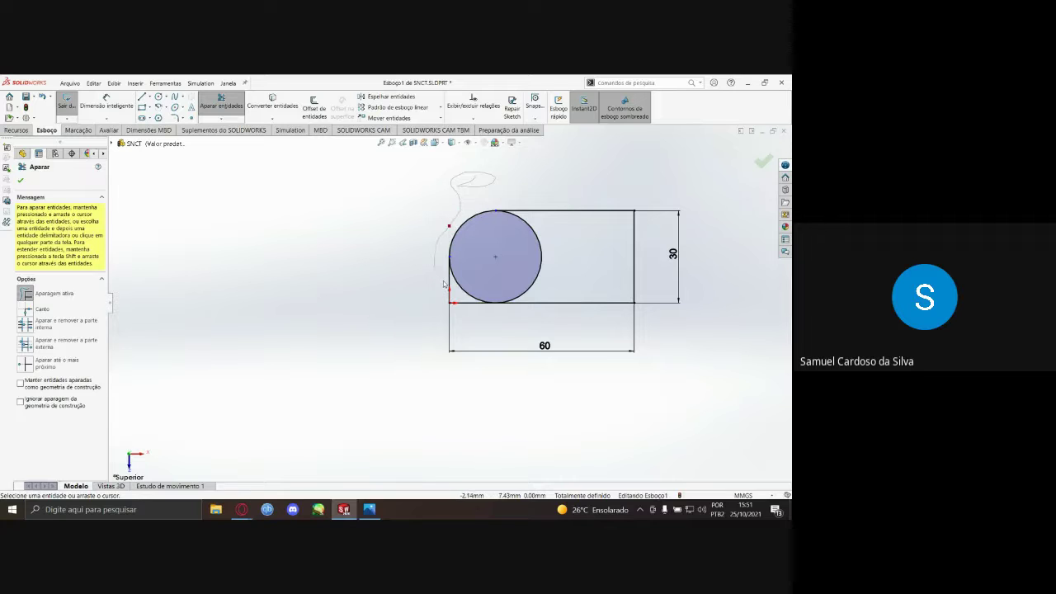
{"action": "left_click_drag", "start_coordinate": [444, 284], "coordinate": [456, 307]}
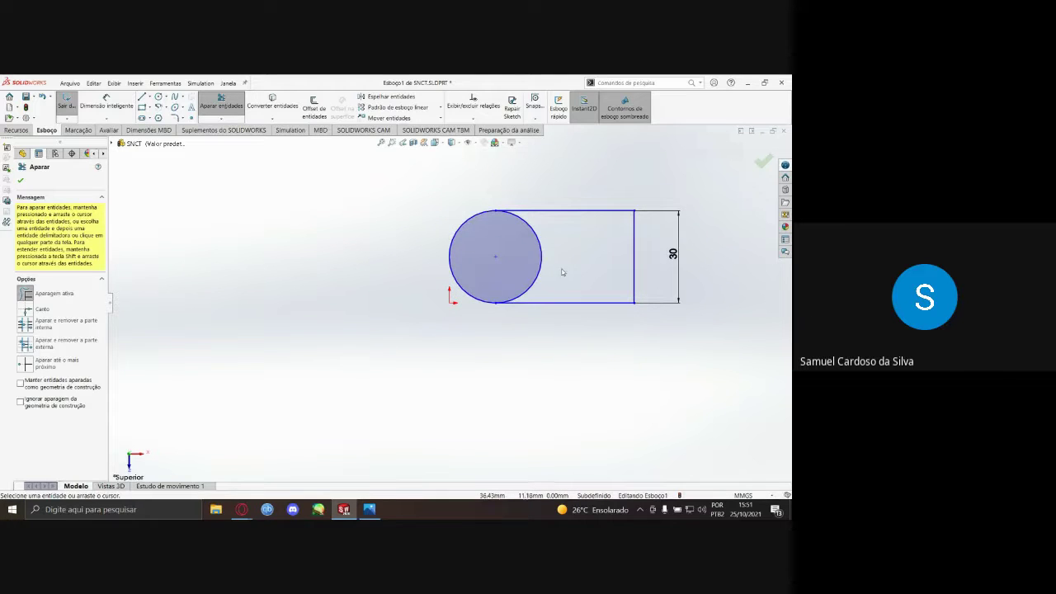
{"action": "left_click_drag", "start_coordinate": [550, 272], "coordinate": [538, 270]}
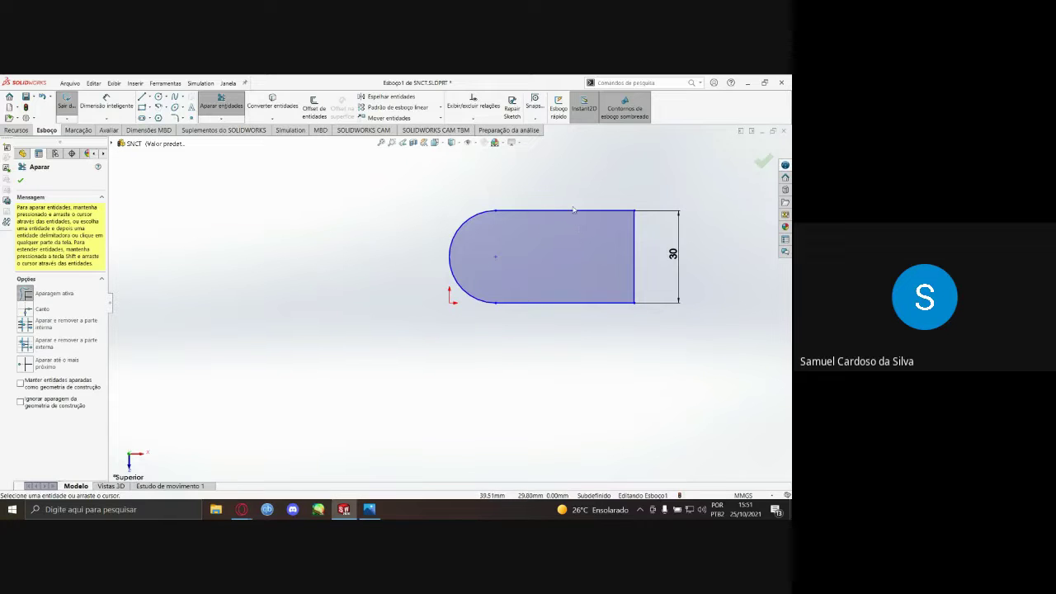
{"action": "left_click", "coordinate": [763, 161]}
{"action": "left_click", "coordinate": [499, 258]}
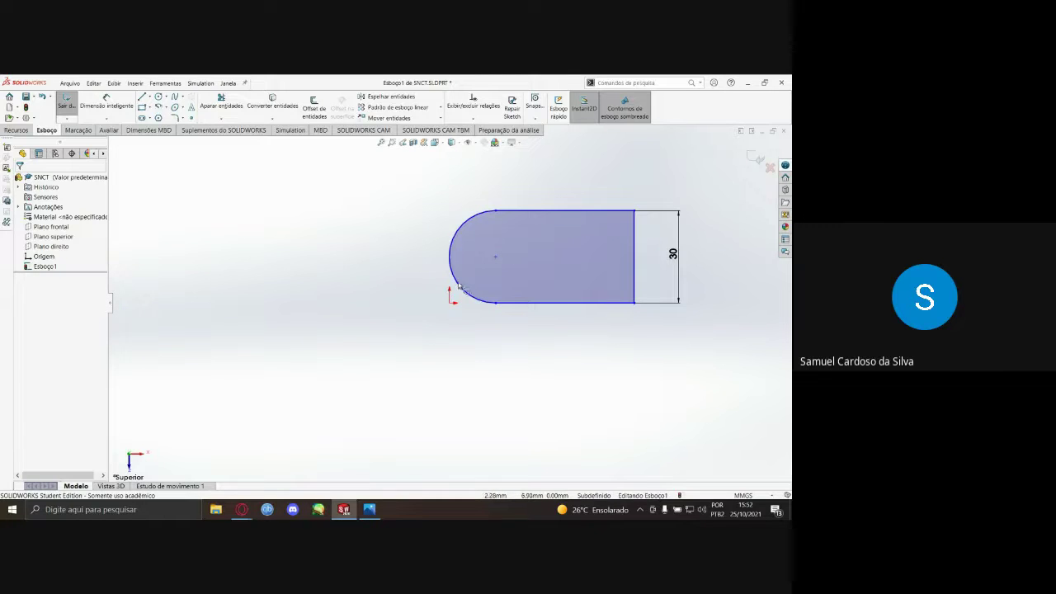
- Make the rounded end's arc centre coincident with the sketch origin
{"action": "left_click", "coordinate": [495, 304]}
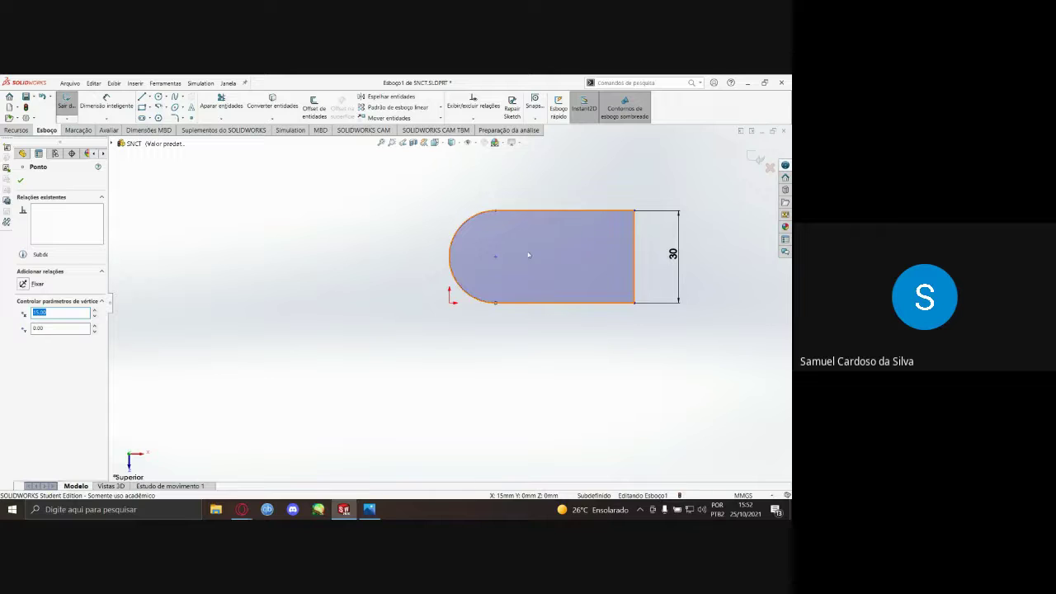
{"action": "left_click", "coordinate": [473, 336]}
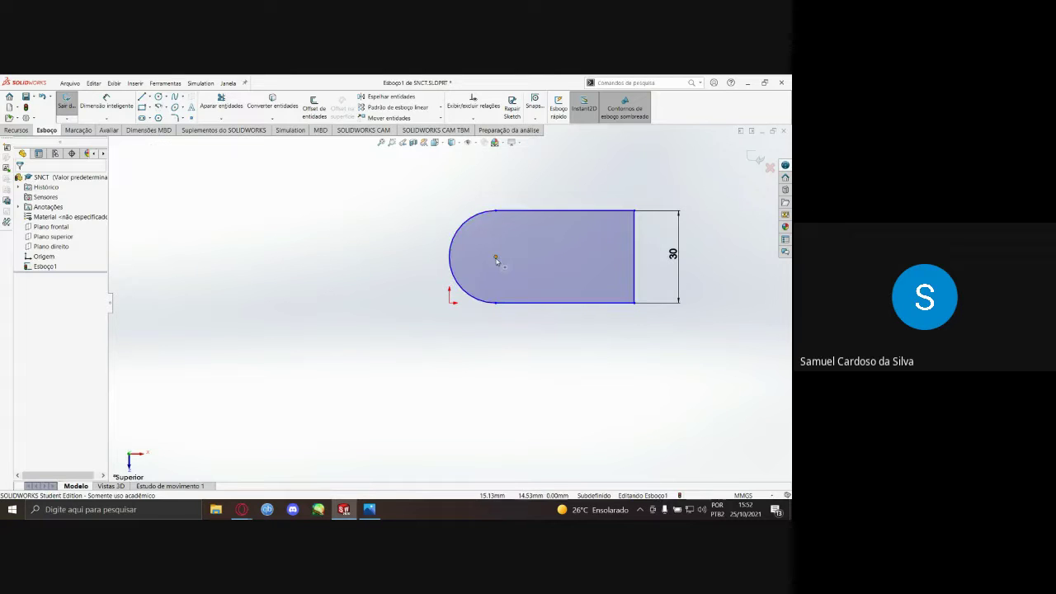
{"action": "left_click", "coordinate": [494, 254]}
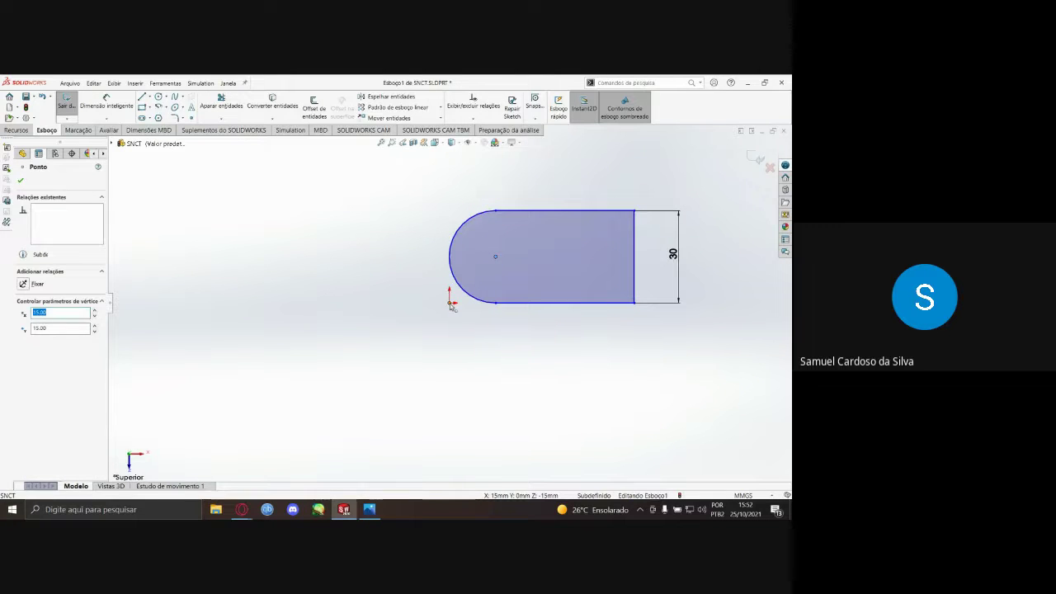
{"action": "left_click", "coordinate": [451, 302]}
{"action": "left_click", "coordinate": [495, 256], "text": "ctrl"}
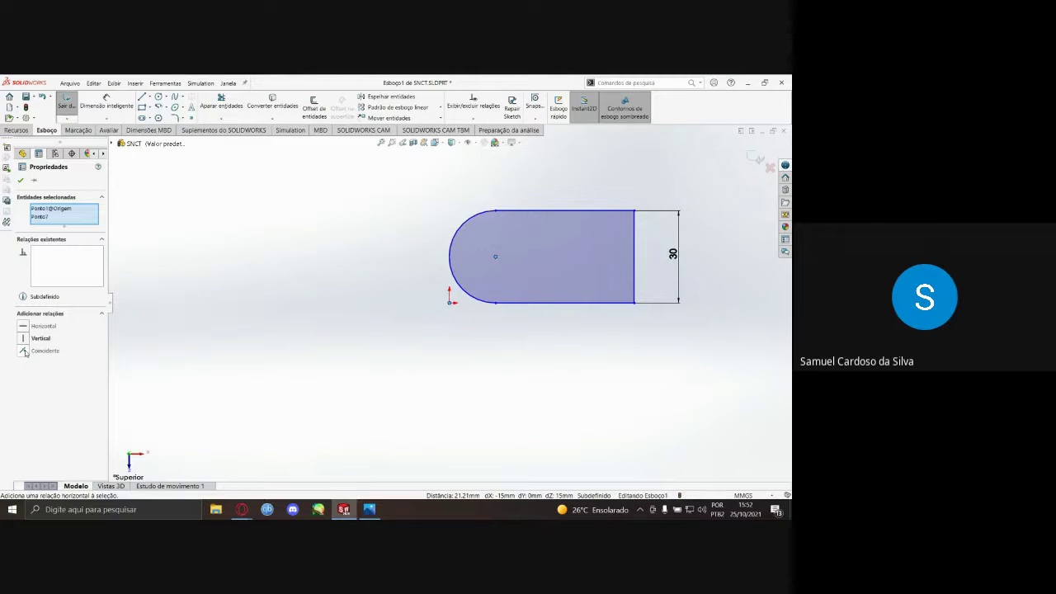
{"action": "left_click", "coordinate": [23, 350]}
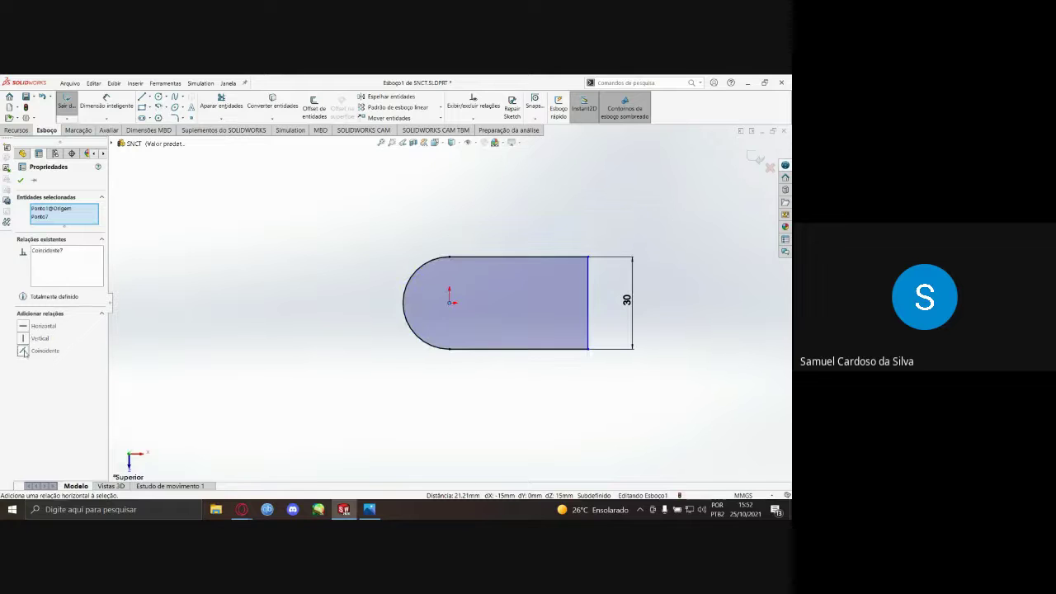
{"action": "left_click", "coordinate": [358, 184]}
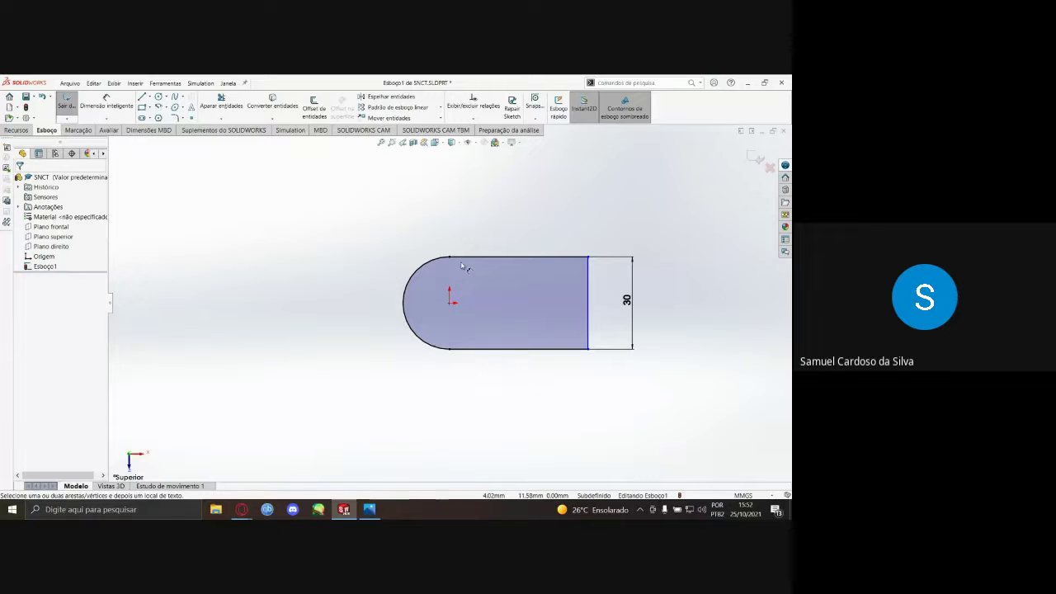
{"action": "right_click_drag", "start_coordinate": [467, 269], "coordinate": [468, 237]}
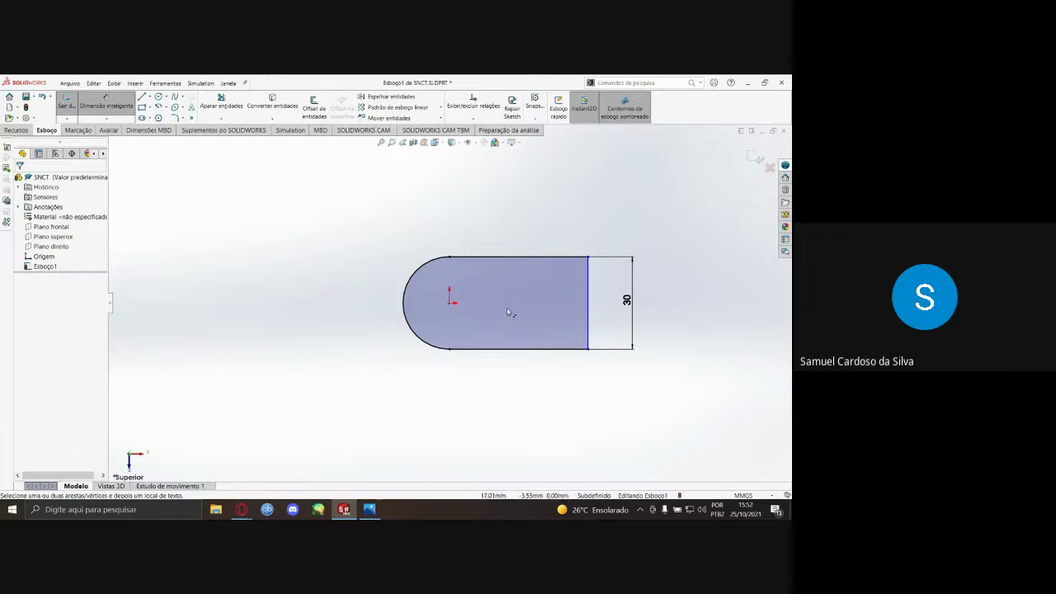
- Add a 45 mm horizontal dimension from the origin to the slot's right edge
{"action": "left_click", "coordinate": [450, 304]}
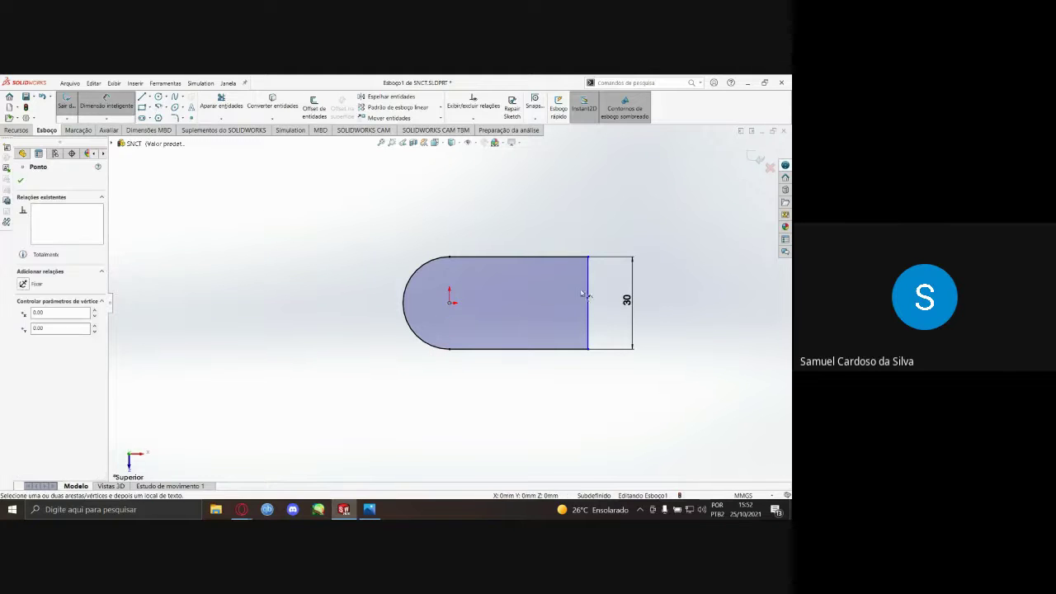
{"action": "left_click", "coordinate": [588, 293]}
{"action": "left_click", "coordinate": [520, 211]}
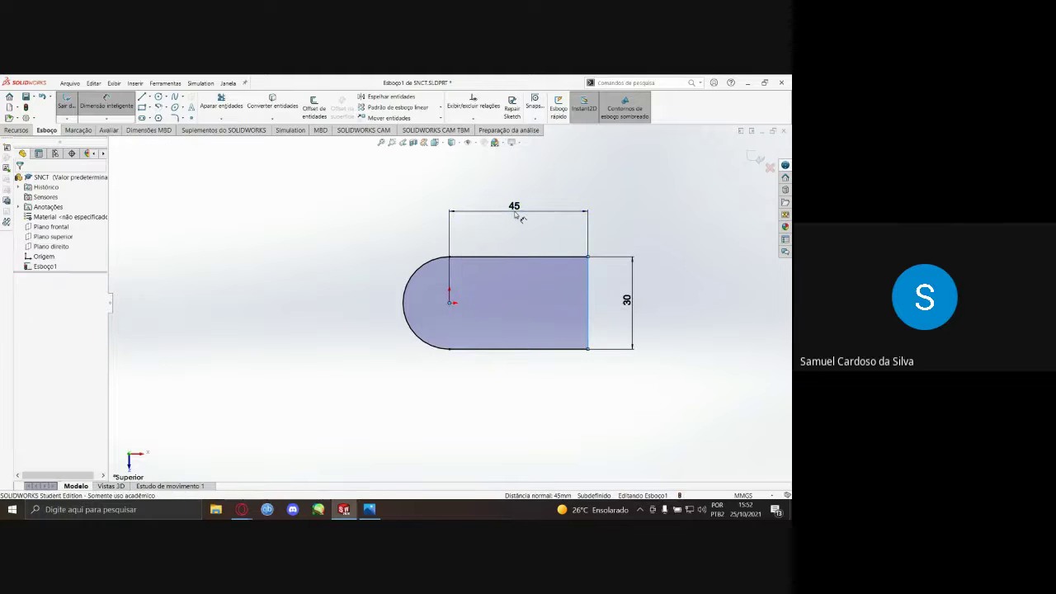
{"action": "left_click", "coordinate": [479, 199]}
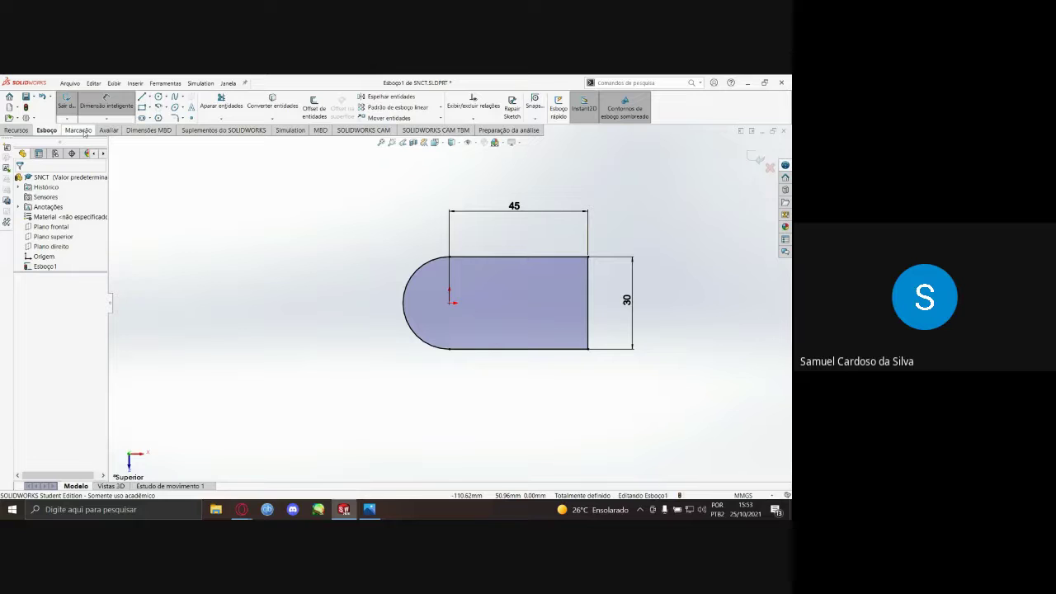
{"action": "left_click", "coordinate": [17, 130]}
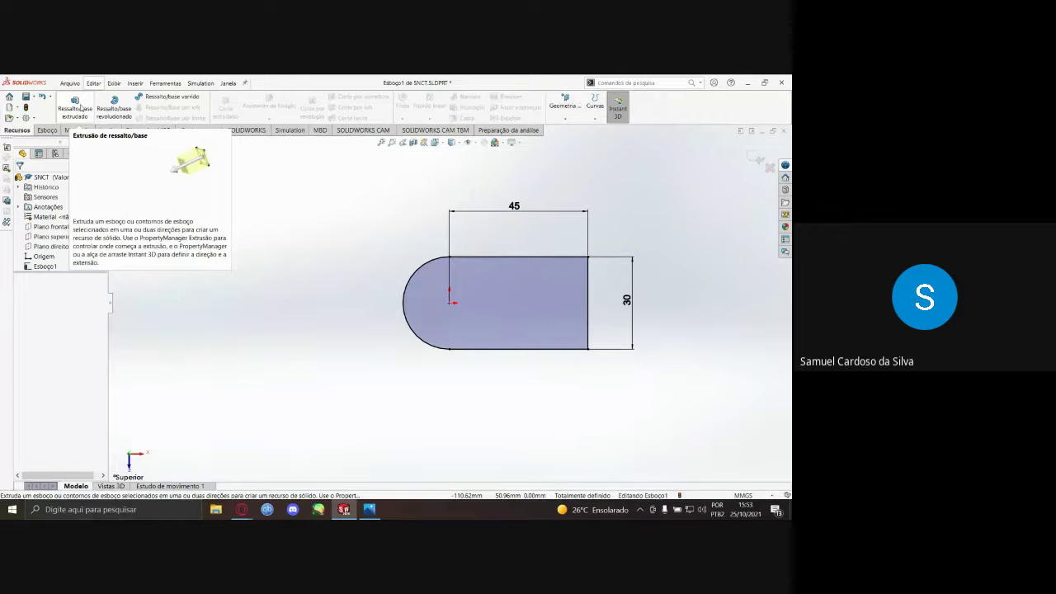
- Set up a Blind 10 mm Boss-Extrude from the sketch plane, flipped to extrude upward
{"action": "left_click", "coordinate": [80, 107]}
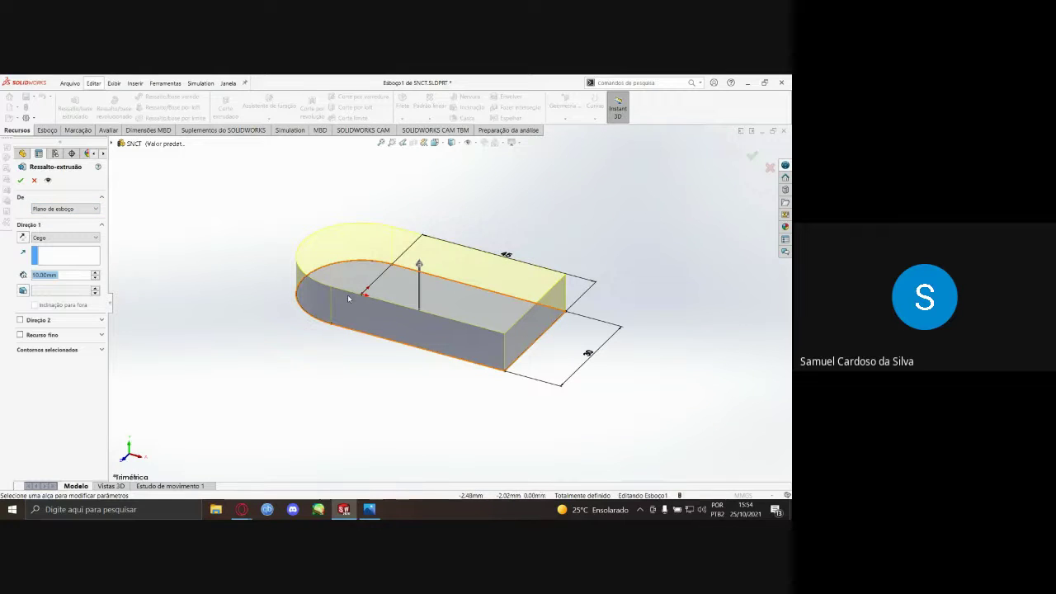
{"action": "left_click", "coordinate": [96, 209]}
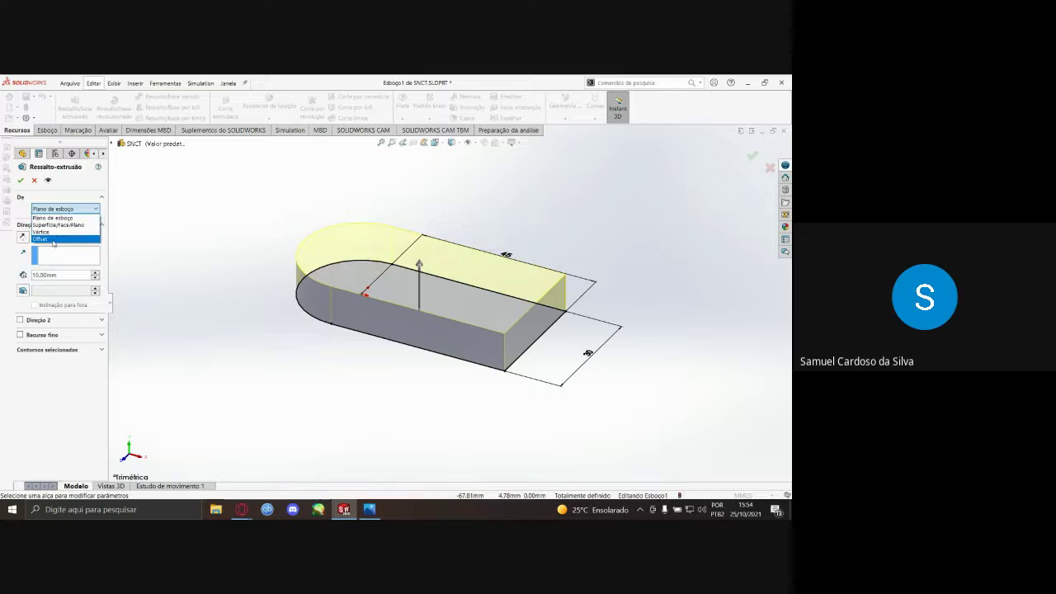
{"action": "left_click", "coordinate": [79, 213]}
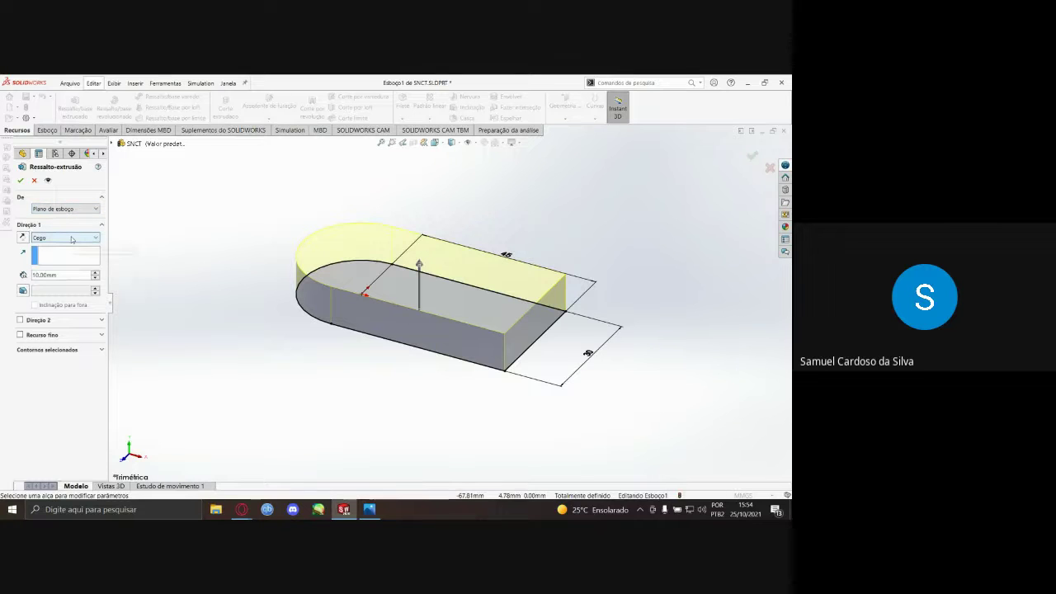
{"action": "left_click", "coordinate": [23, 239]}
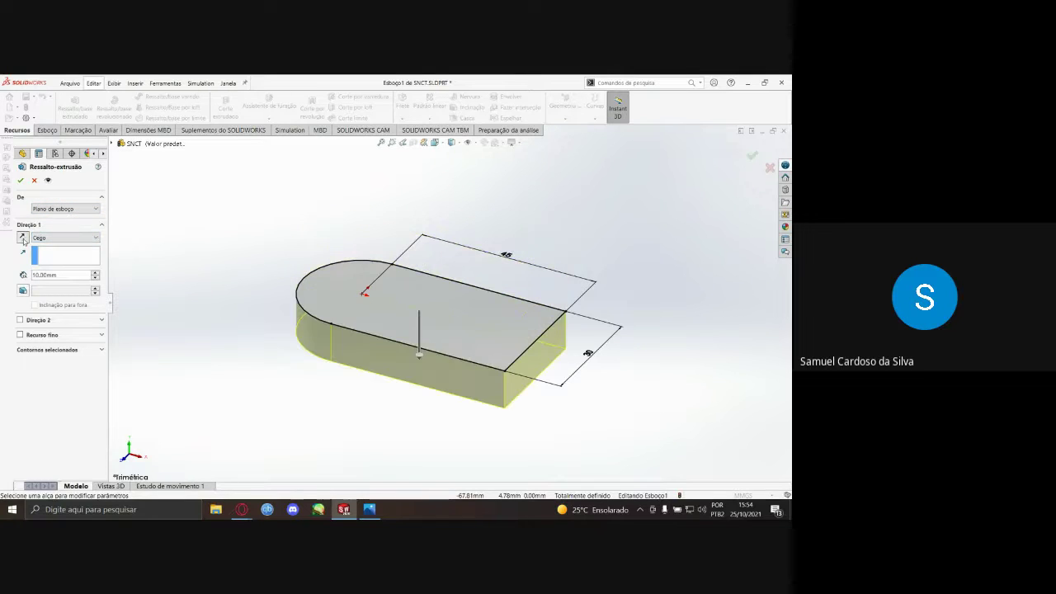
{"action": "left_click", "coordinate": [23, 239]}
{"action": "left_click", "coordinate": [23, 239]}
{"action": "left_click", "coordinate": [23, 238]}
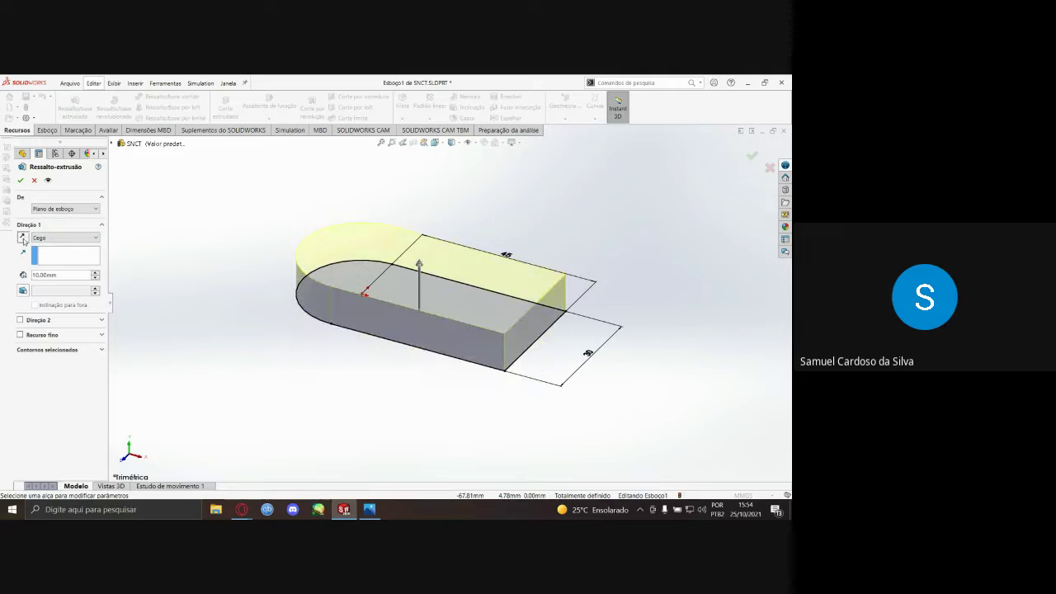
{"action": "left_click", "coordinate": [23, 238]}
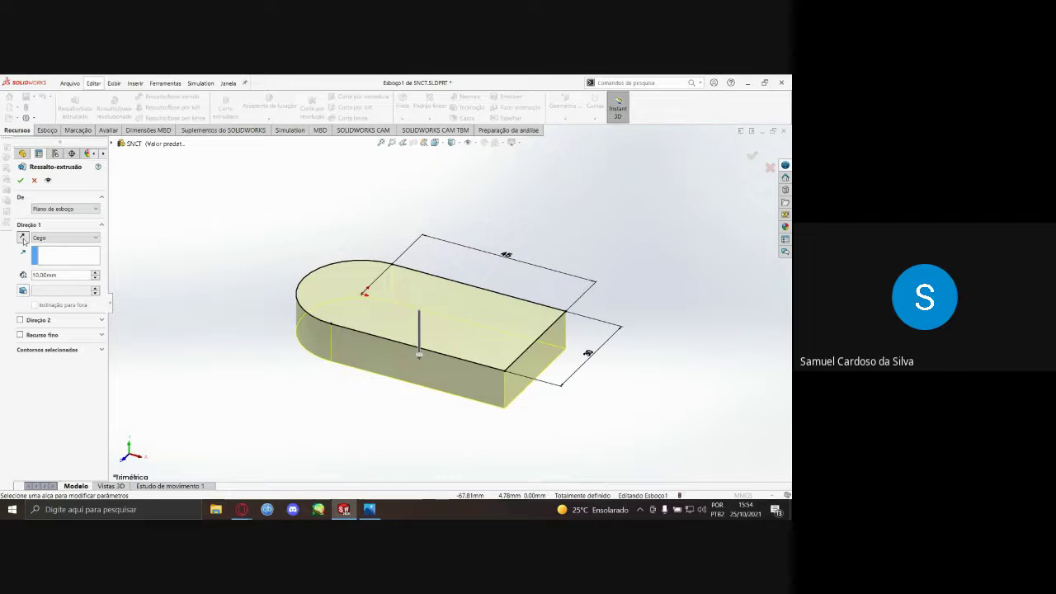
{"action": "left_click", "coordinate": [23, 239]}
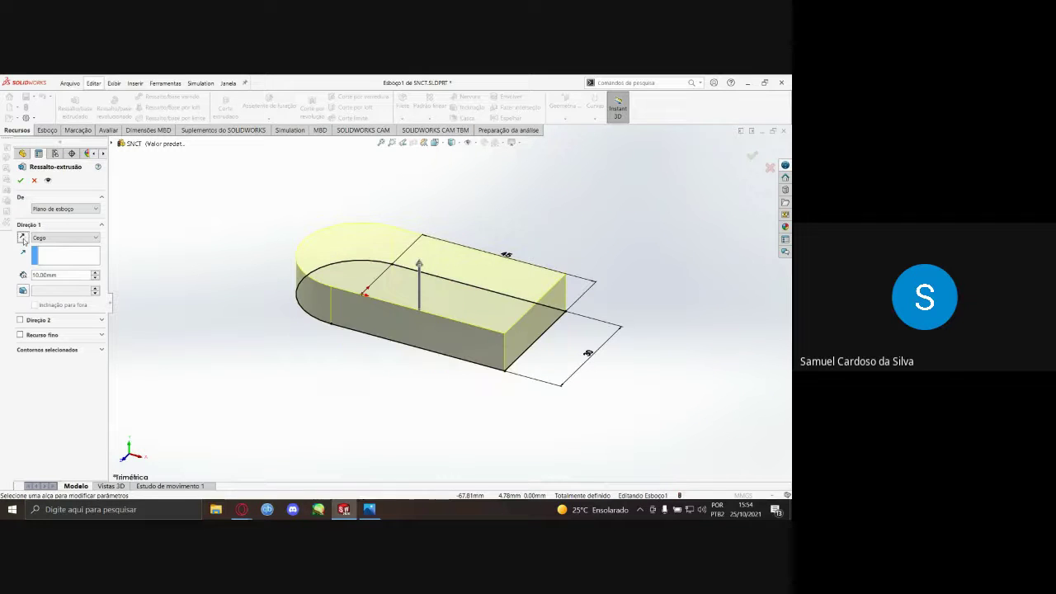
{"action": "right_click", "coordinate": [38, 278]}
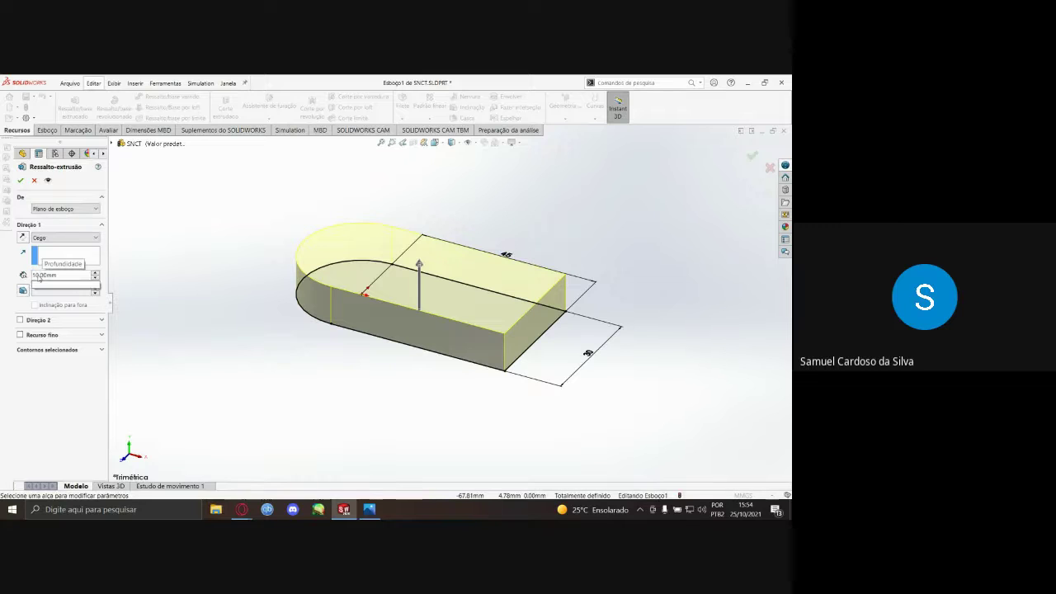
- Trace the isometric part's lower-left base edge in blue ballpoint ink on VISTAS.jpg
{"action": "left_click", "coordinate": [377, 516]}
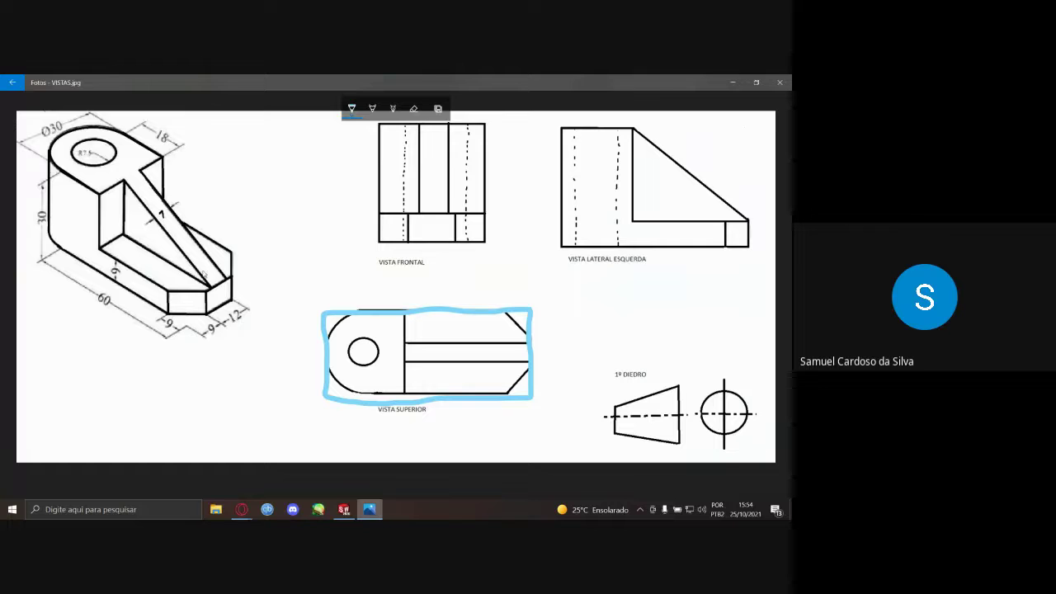
{"action": "left_click", "coordinate": [343, 510]}
{"action": "right_click", "coordinate": [365, 511]}
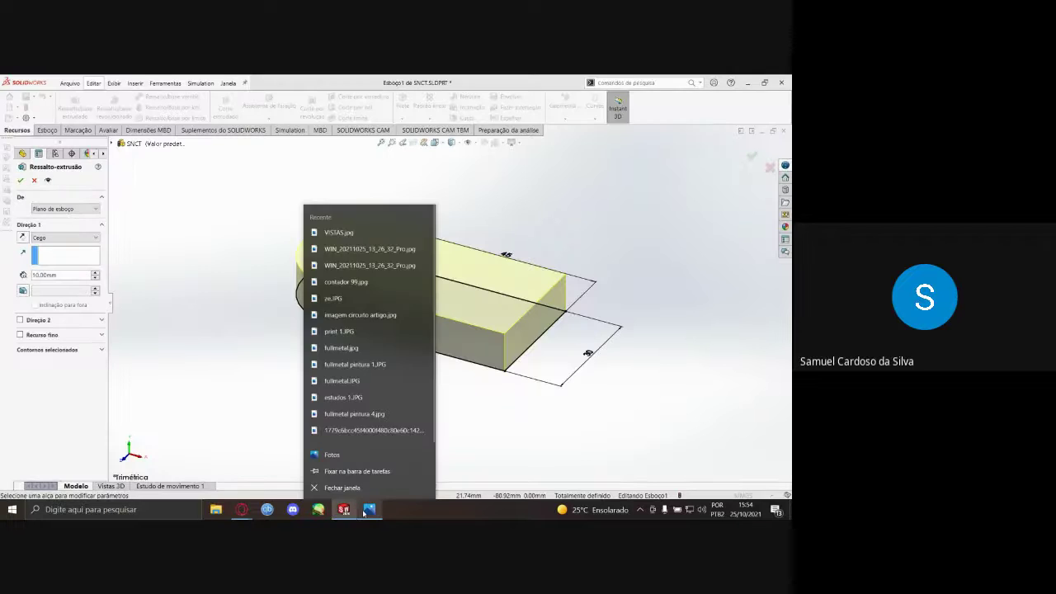
{"action": "left_click", "coordinate": [365, 513]}
{"action": "left_click", "coordinate": [366, 512]}
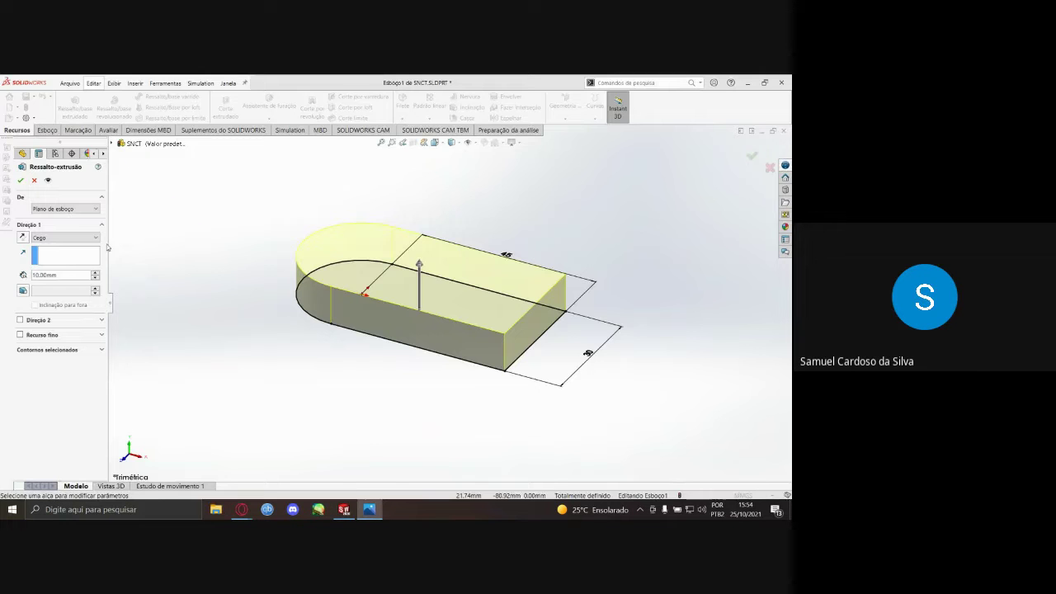
{"action": "left_click", "coordinate": [370, 510]}
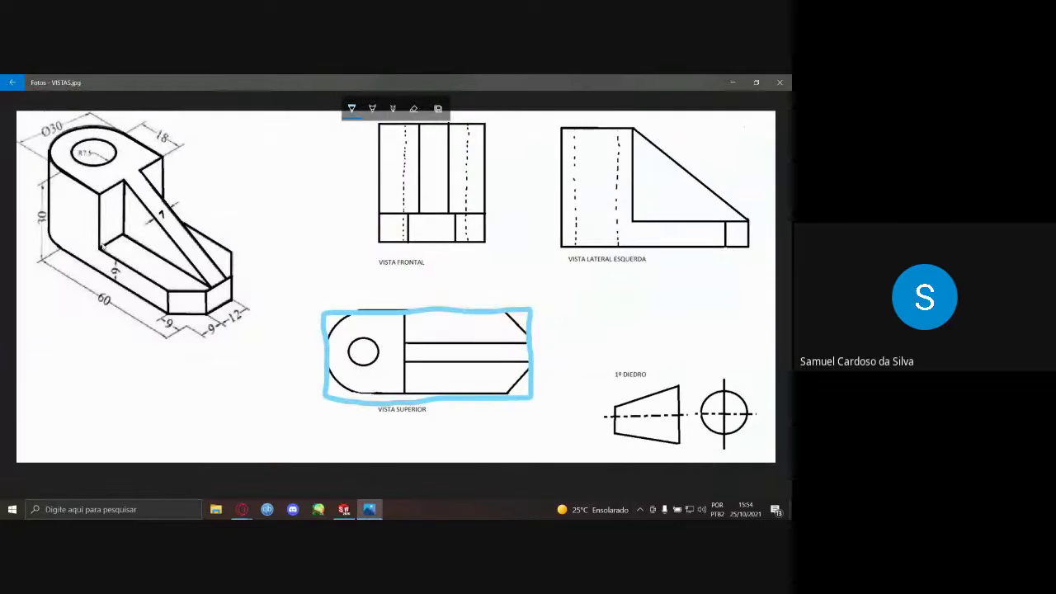
{"action": "left_click", "coordinate": [352, 108]}
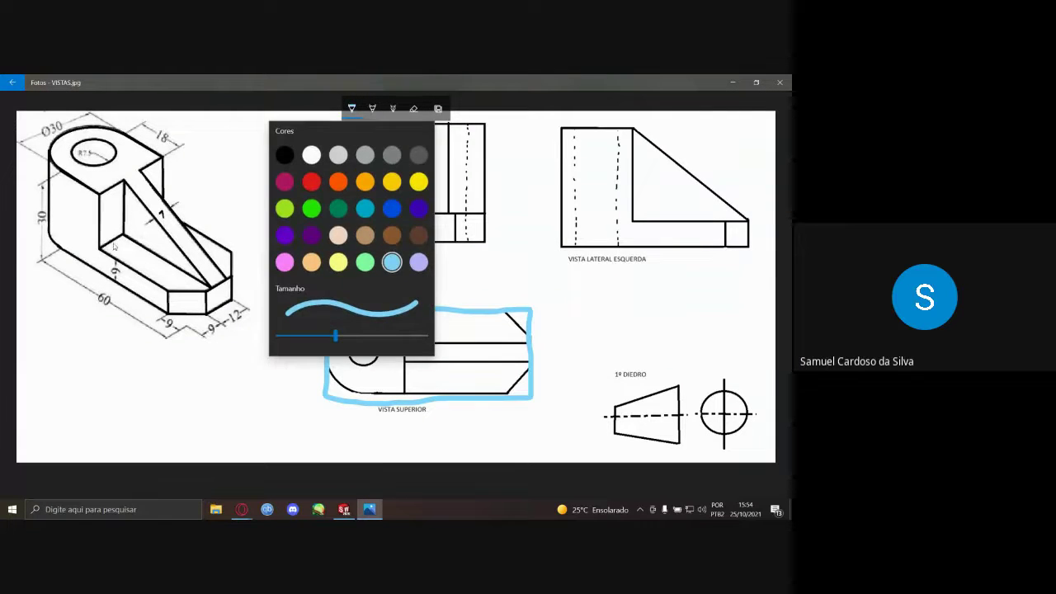
{"action": "left_click", "coordinate": [177, 224]}
{"action": "mouse_move", "coordinate": [104, 251]}
{"action": "left_mouse_down"}
{"action": "mouse_move", "coordinate": [51, 221]}
{"action": "mouse_move", "coordinate": [52, 243]}
{"action": "mouse_move", "coordinate": [142, 301]}
{"action": "mouse_move", "coordinate": [206, 318]}
{"action": "mouse_move", "coordinate": [231, 276]}
{"action": "left_mouse_up"}
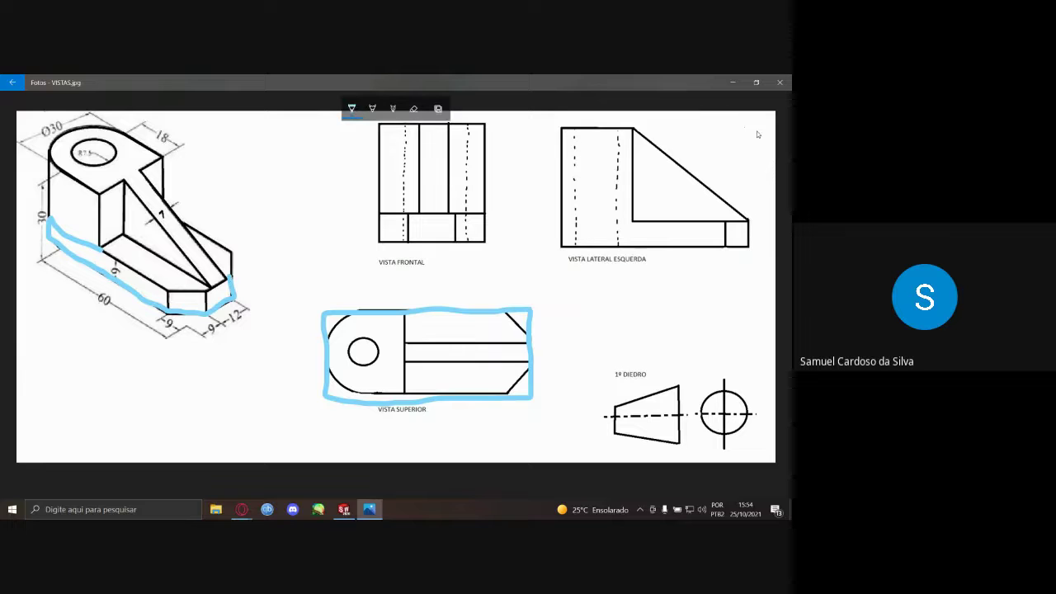
{"action": "left_click", "coordinate": [343, 509]}
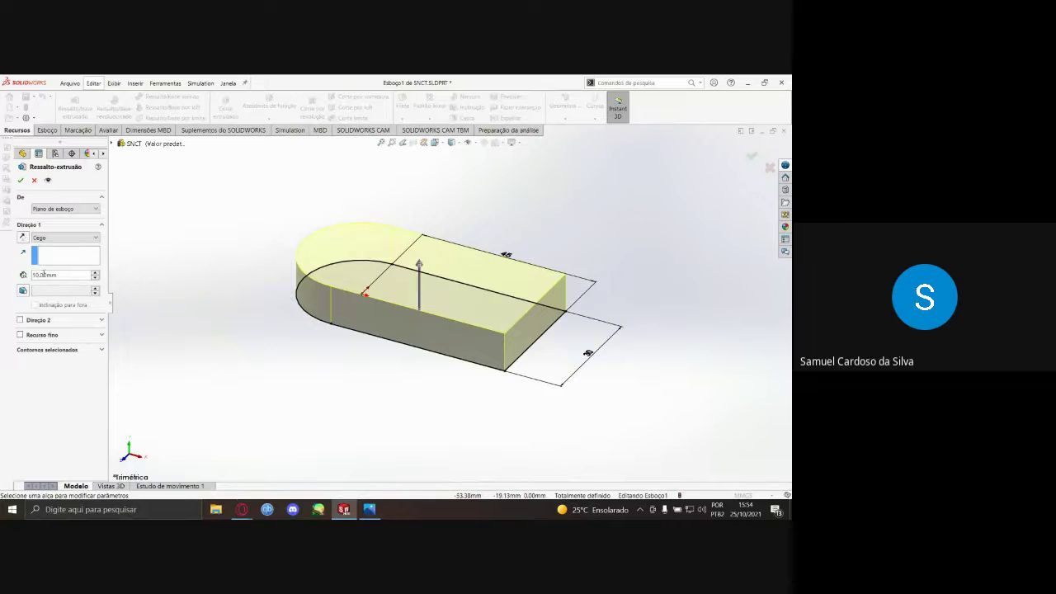
- Set the Boss-Extrude depth to 9 mm and accept it as Ressalto-extrusão1
{"action": "double_click", "coordinate": [36, 274]}
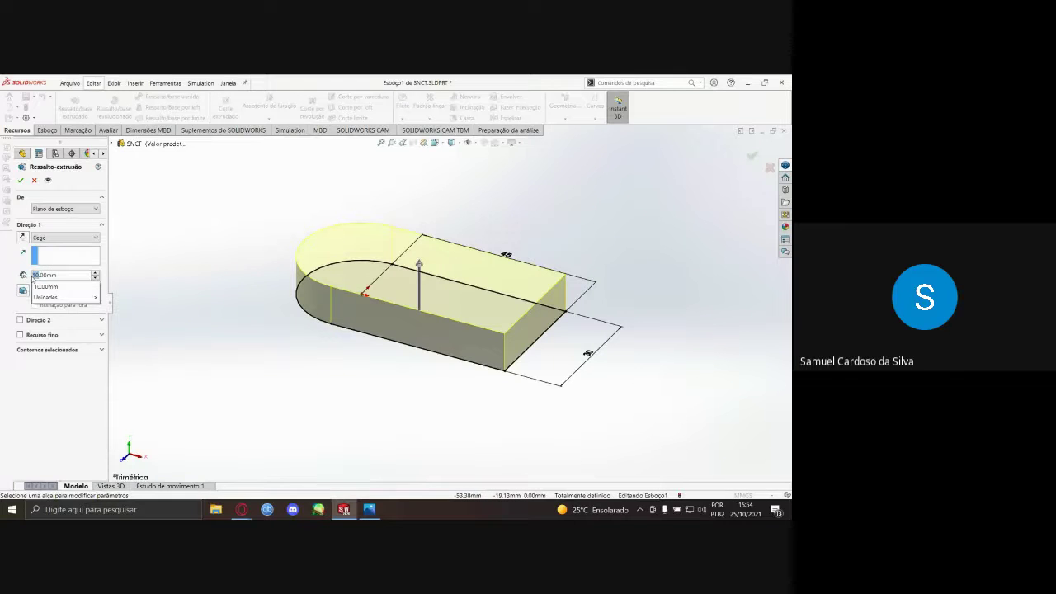
{"action": "type", "text": "9"}
{"action": "mouse_move", "coordinate": [64, 287]}
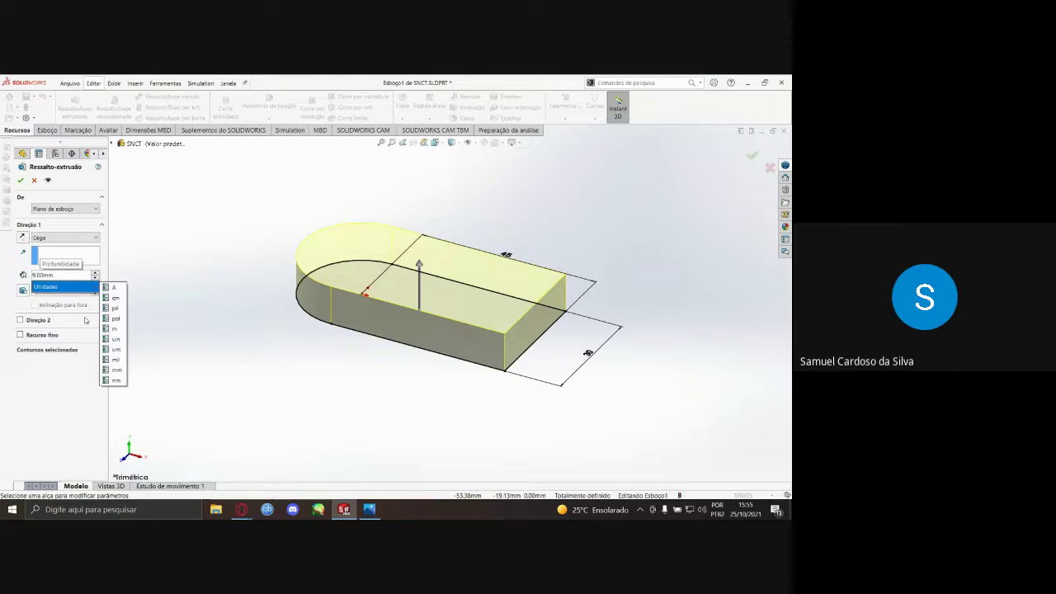
{"action": "left_click", "coordinate": [21, 183]}
{"action": "left_click", "coordinate": [20, 183]}
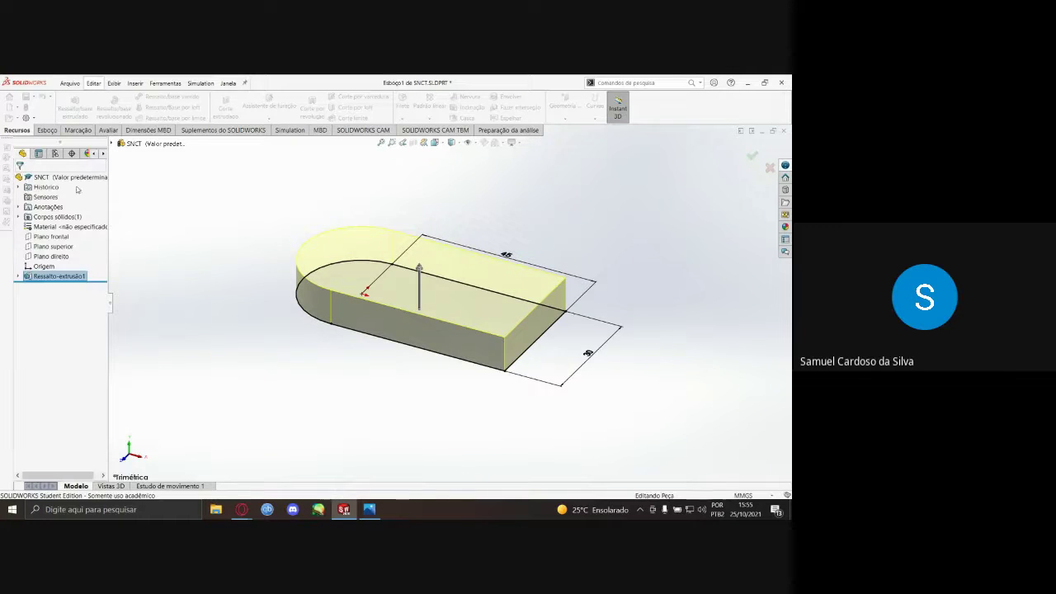
{"action": "left_click", "coordinate": [459, 405]}
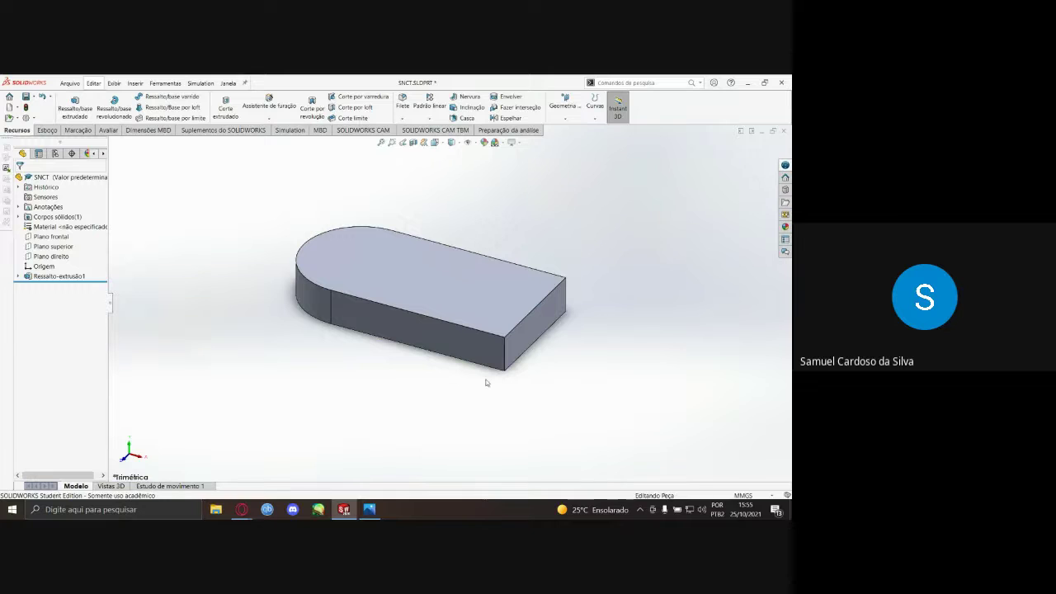
- Expand Ressalto-extrusão1 in the feature tree to reveal sketch Esboço1
{"action": "left_click", "coordinate": [57, 276]}
{"action": "left_click", "coordinate": [18, 275]}
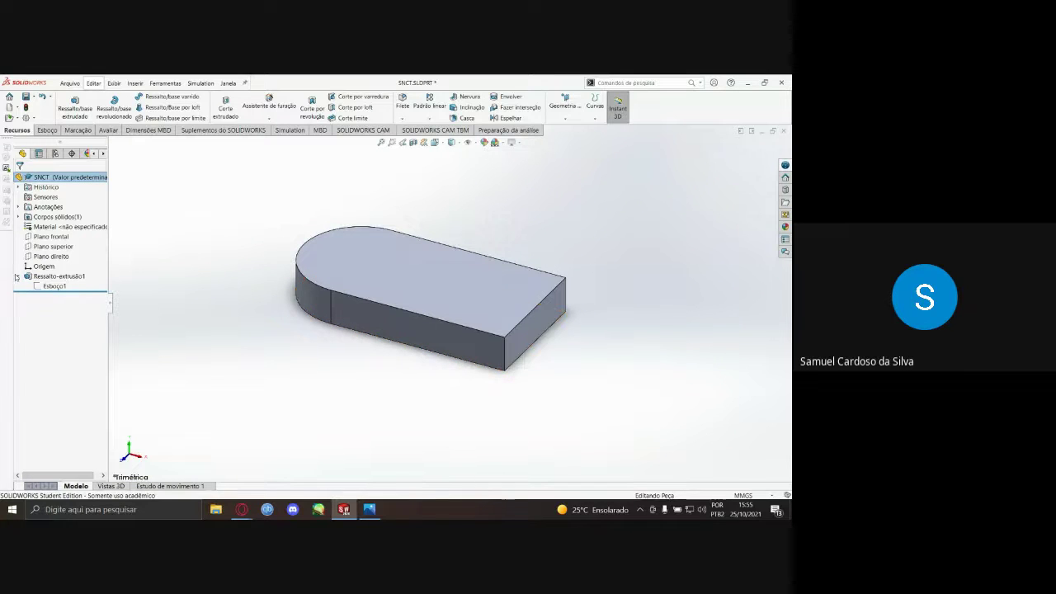
{"action": "left_click", "coordinate": [17, 277]}
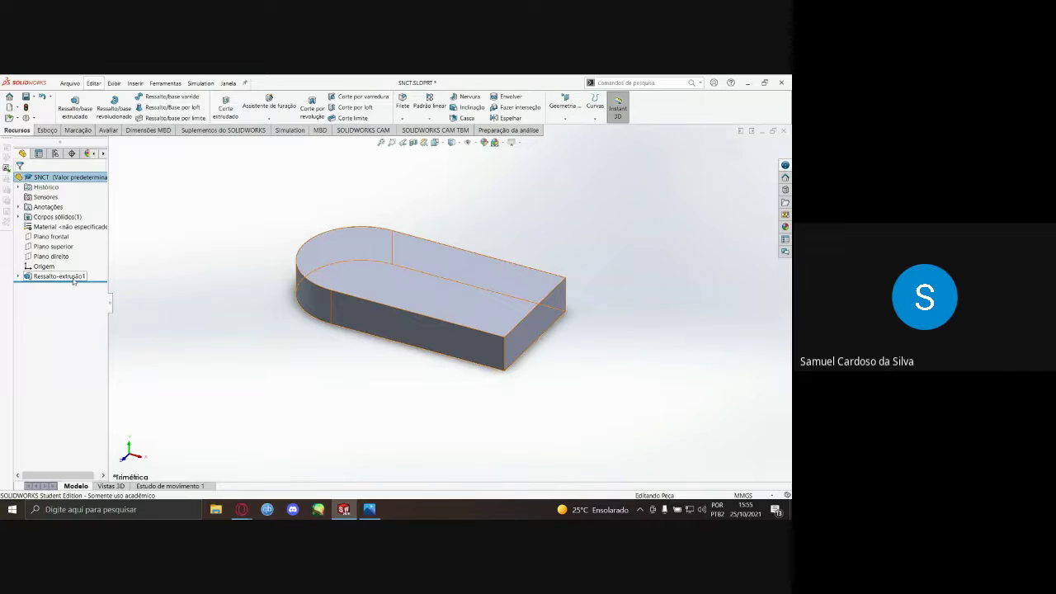
{"action": "left_click", "coordinate": [18, 277]}
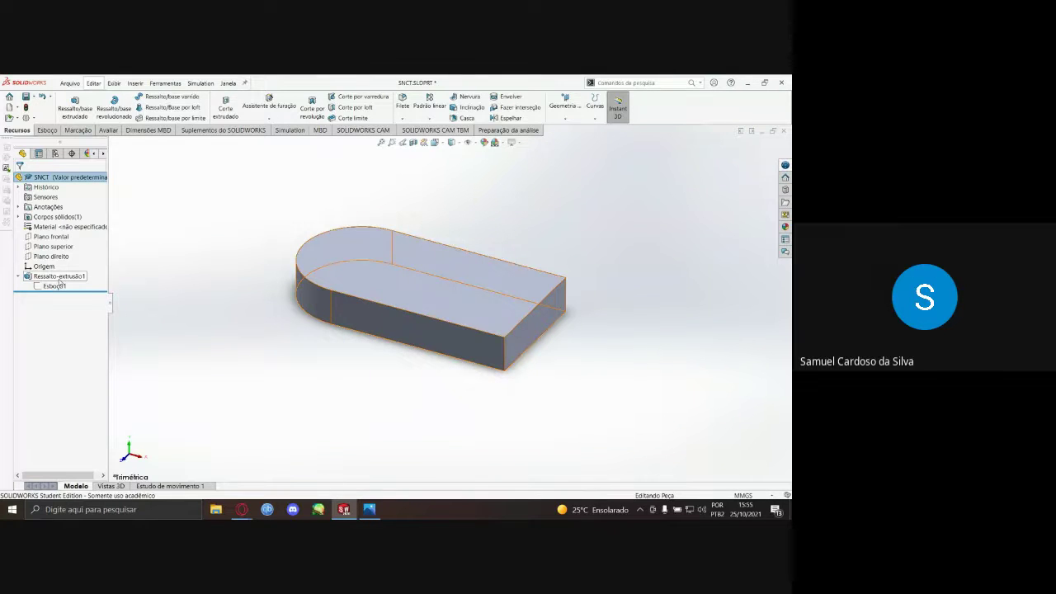
- Bring up the context menu for sketch Esboço1
{"action": "left_click", "coordinate": [60, 278]}
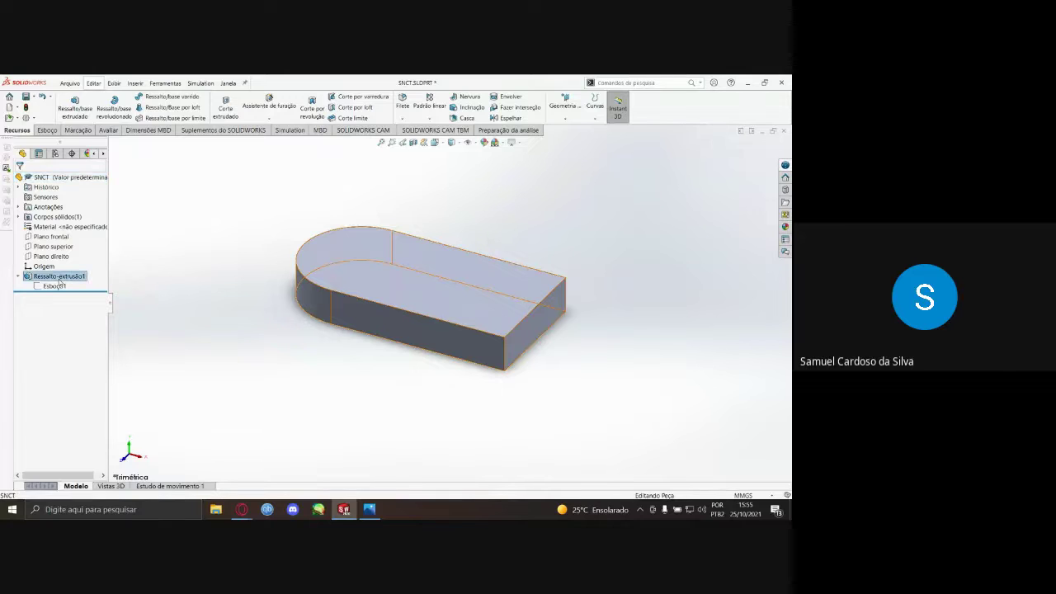
{"action": "right_click", "coordinate": [59, 277]}
{"action": "left_click", "coordinate": [172, 219]}
{"action": "left_click", "coordinate": [172, 219]}
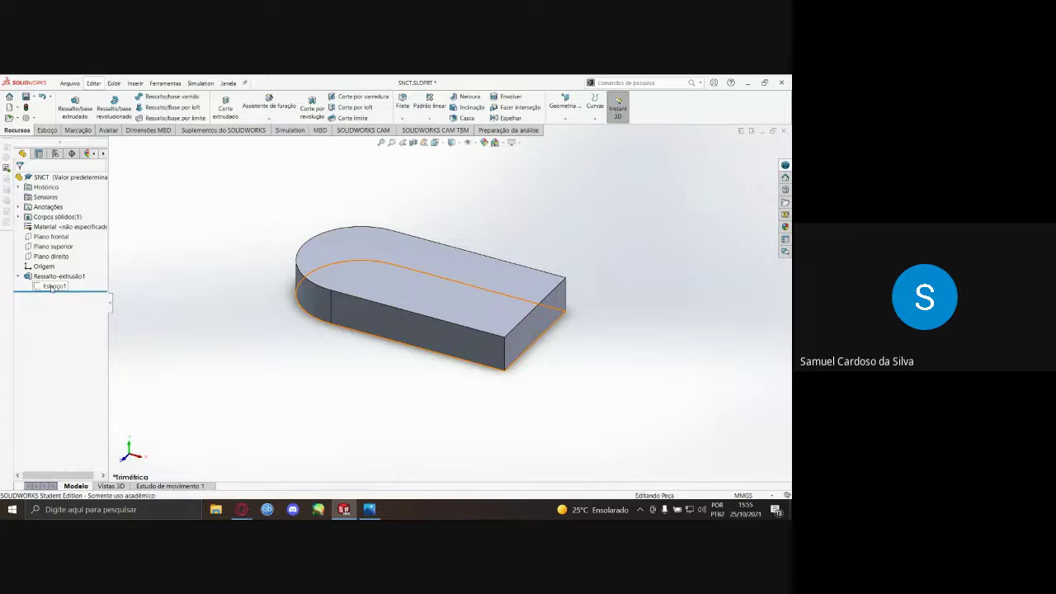
{"action": "right_click", "coordinate": [52, 286]}
{"action": "key", "text": "Escape"}
{"action": "right_click", "coordinate": [59, 276]}
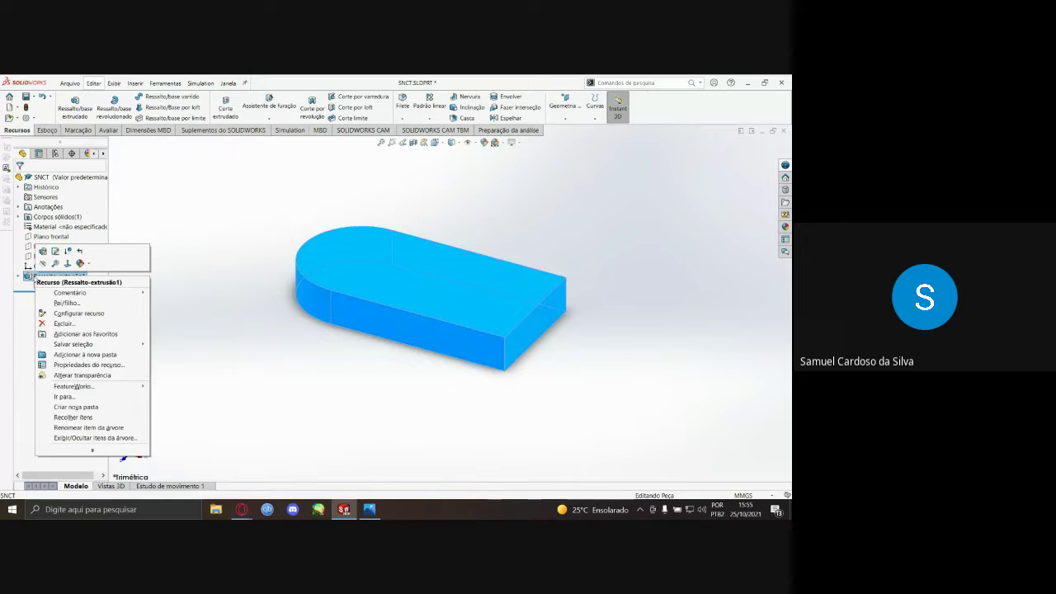
{"action": "left_click", "coordinate": [220, 276]}
{"action": "right_click", "coordinate": [46, 286]}
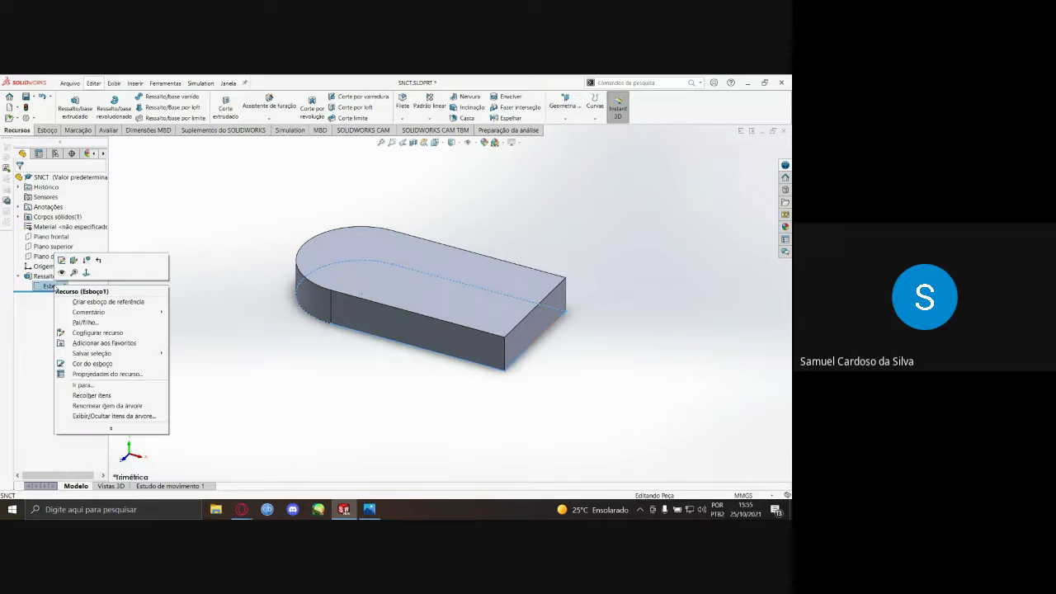
- Reopen Esboço1 for editing and view it flat from the Top (Ctrl+5)
{"action": "left_click", "coordinate": [62, 261]}
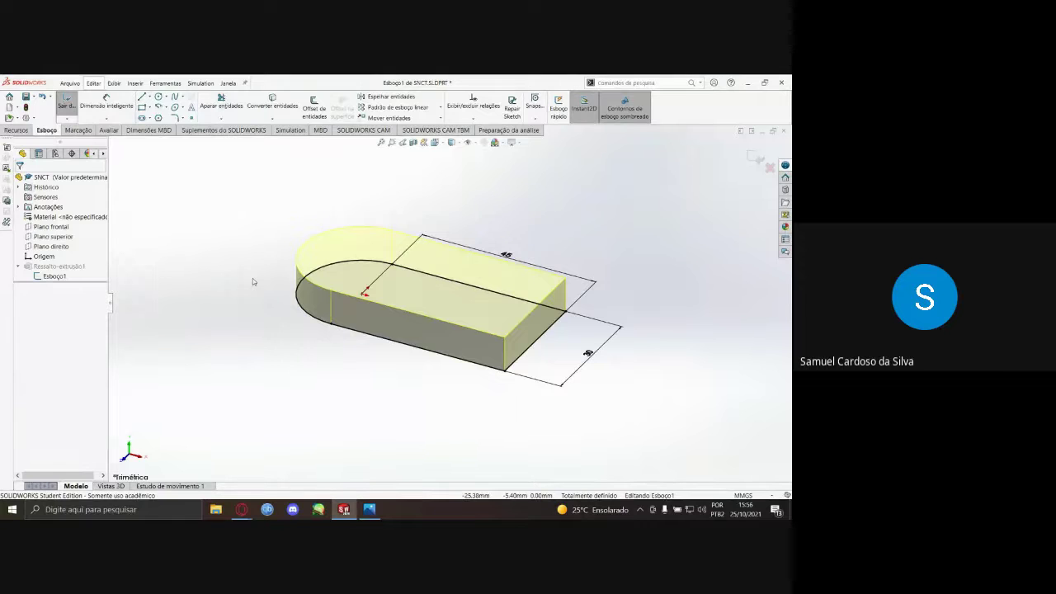
{"action": "key", "text": "ctrl+1"}
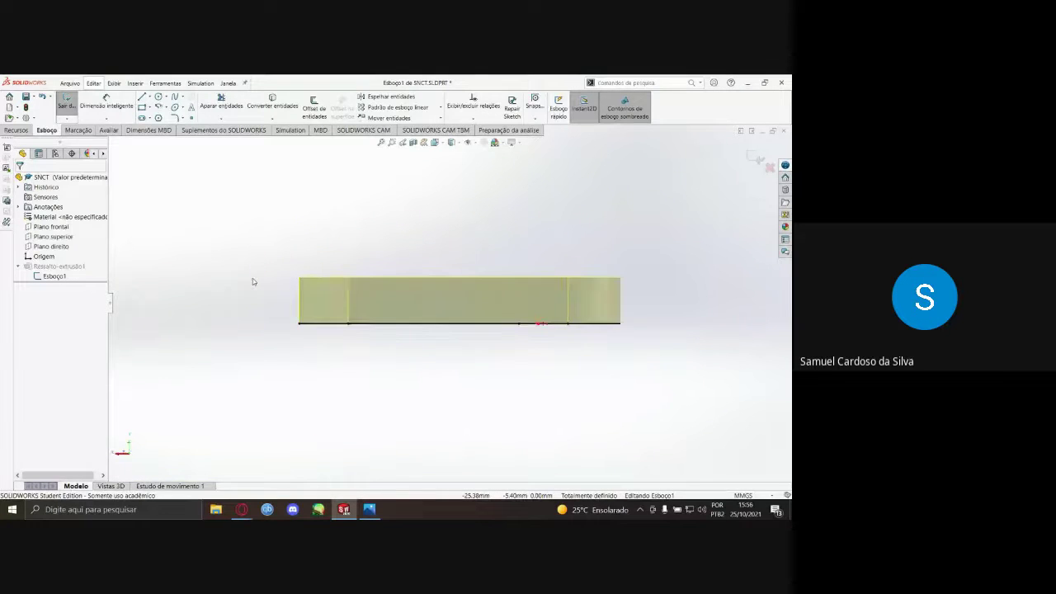
{"action": "key", "text": "ctrl+4"}
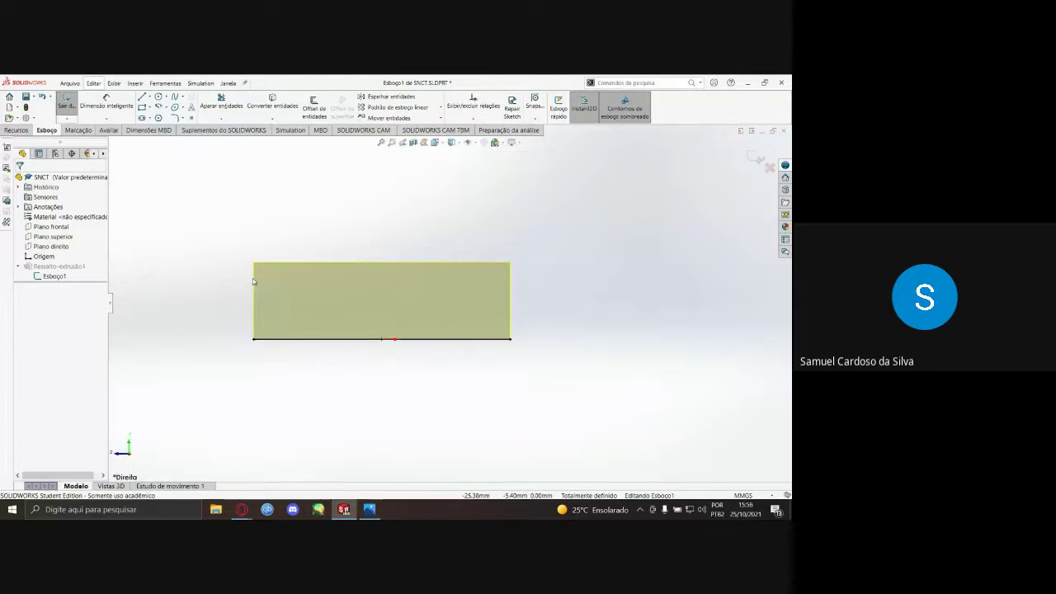
{"action": "key", "text": "ctrl+5"}
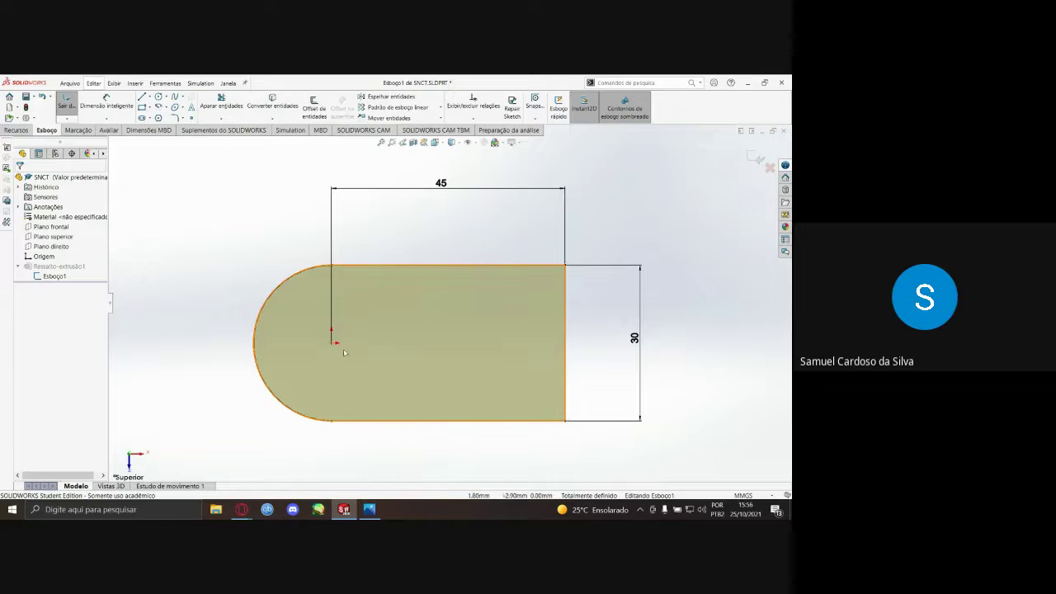
{"action": "key", "text": "l"}
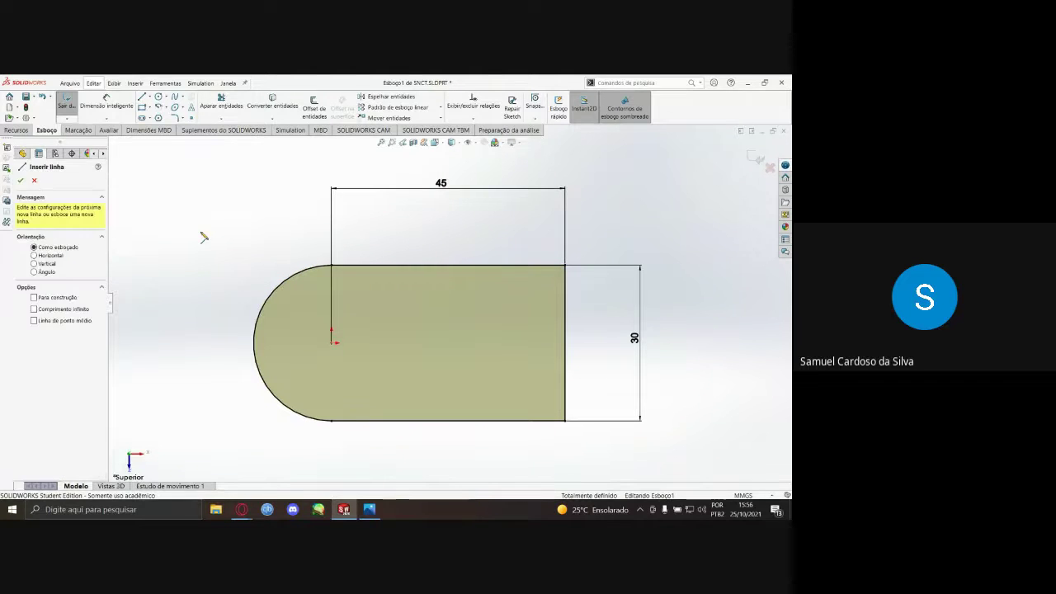
- Draw a diagonal line from the right edge to the bottom edge, then show VISTAS.jpg
{"action": "left_click", "coordinate": [566, 386]}
{"action": "left_click", "coordinate": [516, 421]}
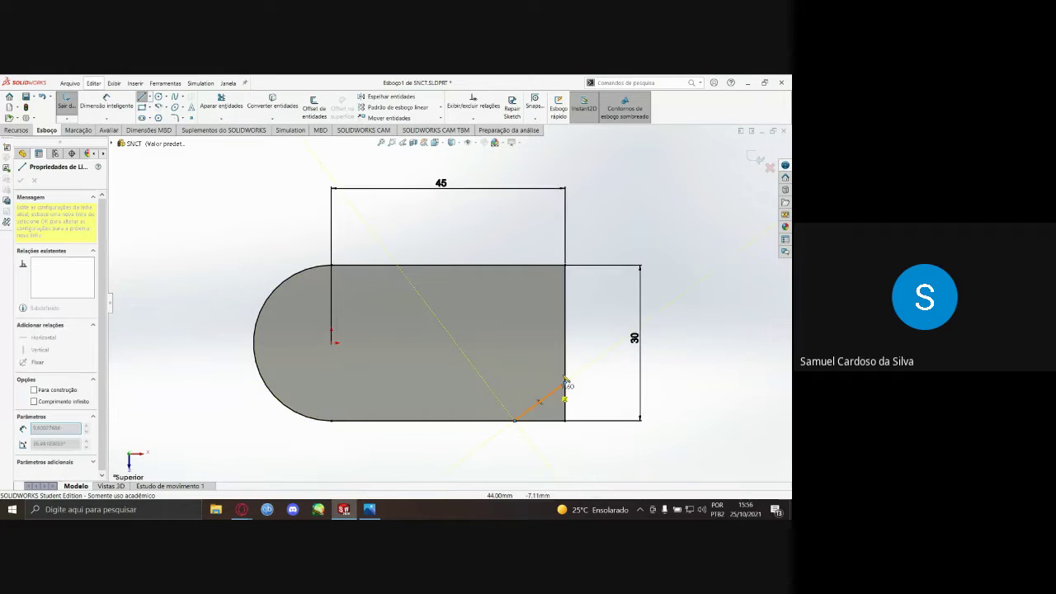
{"action": "key", "text": "Escape"}
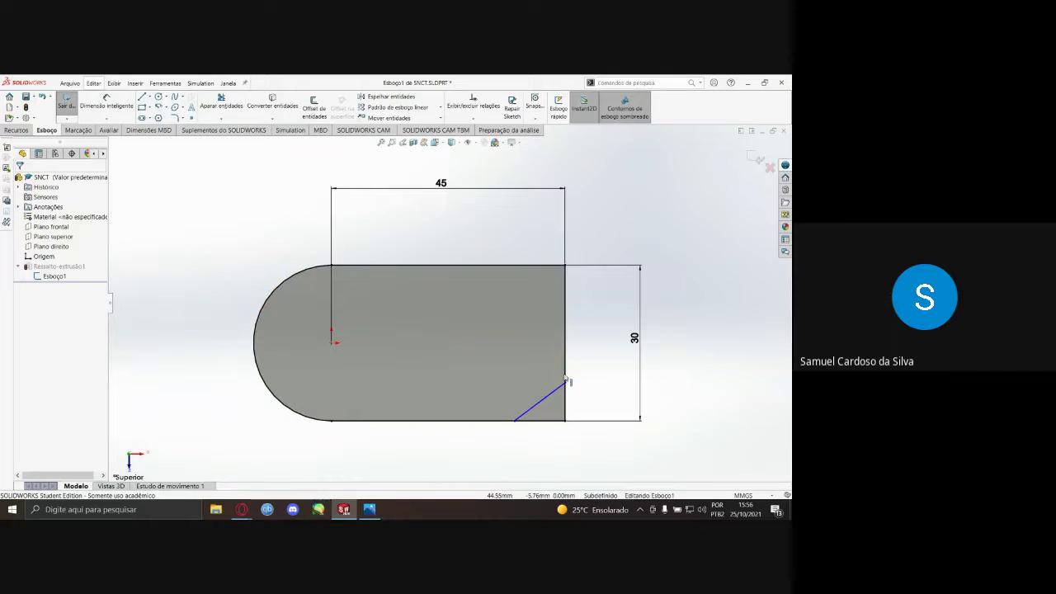
{"action": "left_click", "coordinate": [368, 510]}
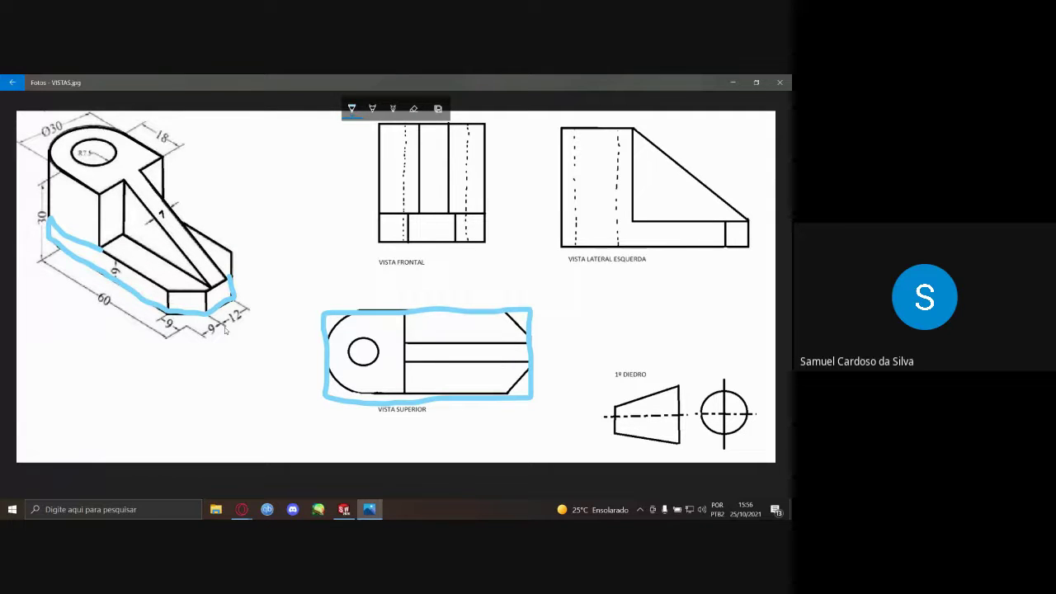
- Back in SOLIDWORKS, give the corner chamfer line a 9 mm horizontal dimension
{"action": "left_click", "coordinate": [343, 509]}
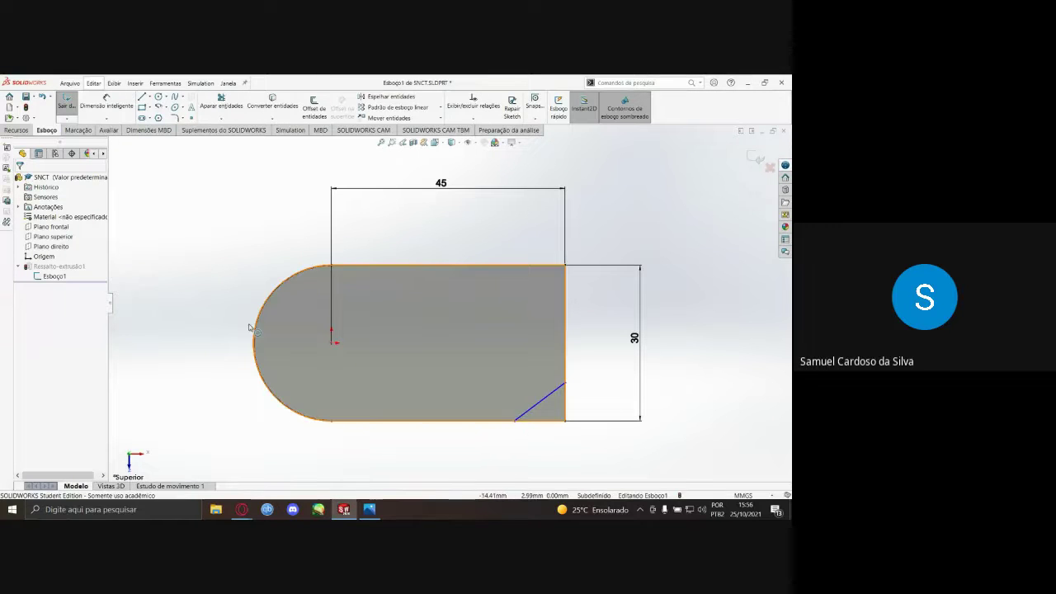
{"action": "right_click_drag", "start_coordinate": [210, 360], "coordinate": [207, 259]}
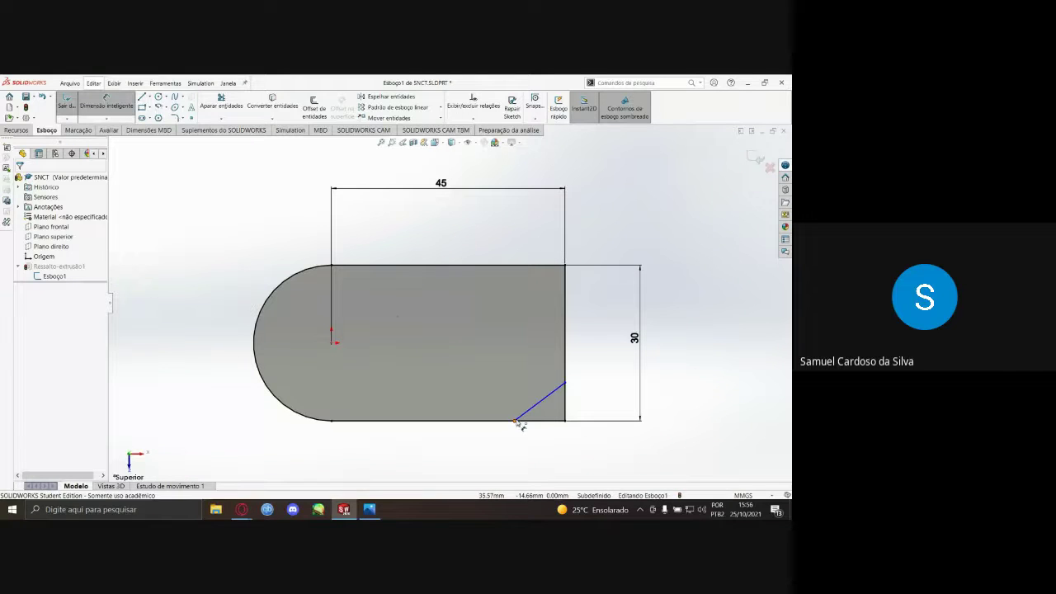
{"action": "right_click_drag", "start_coordinate": [233, 244], "coordinate": [216, 215]}
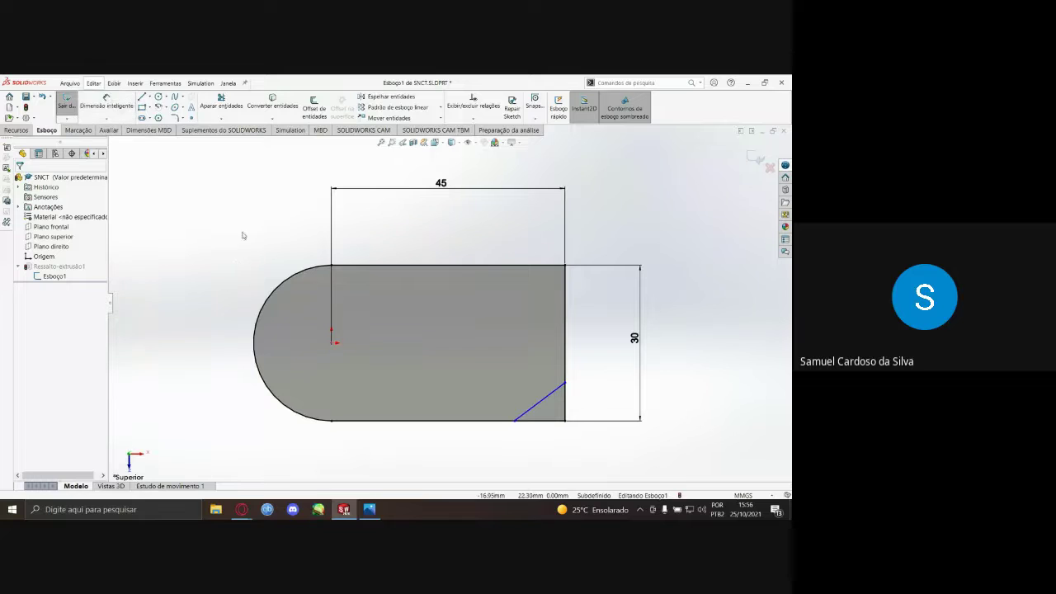
{"action": "right_click_drag", "start_coordinate": [237, 278], "coordinate": [235, 247]}
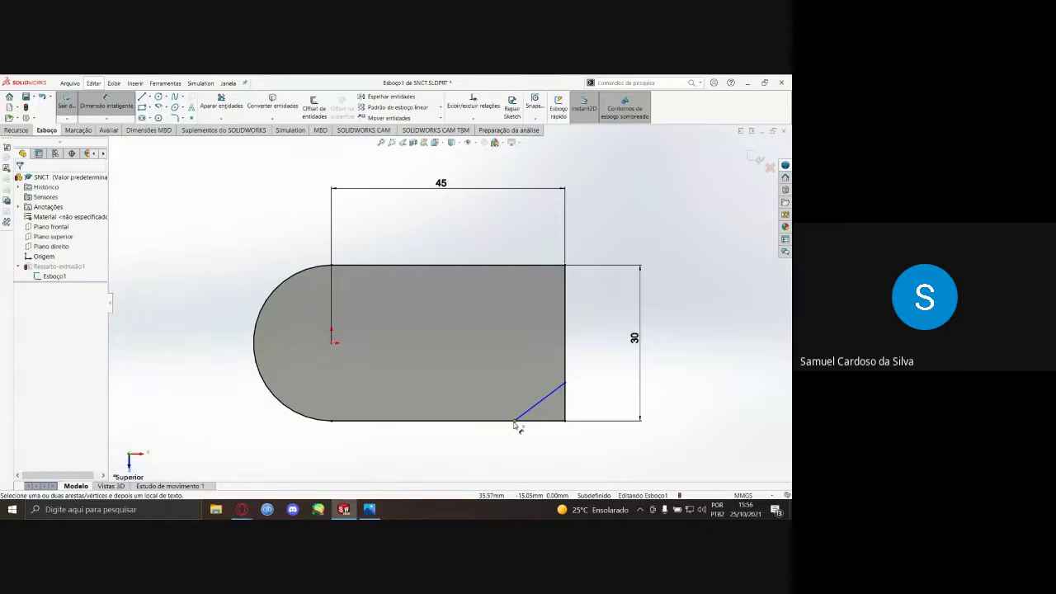
{"action": "left_click", "coordinate": [566, 384]}
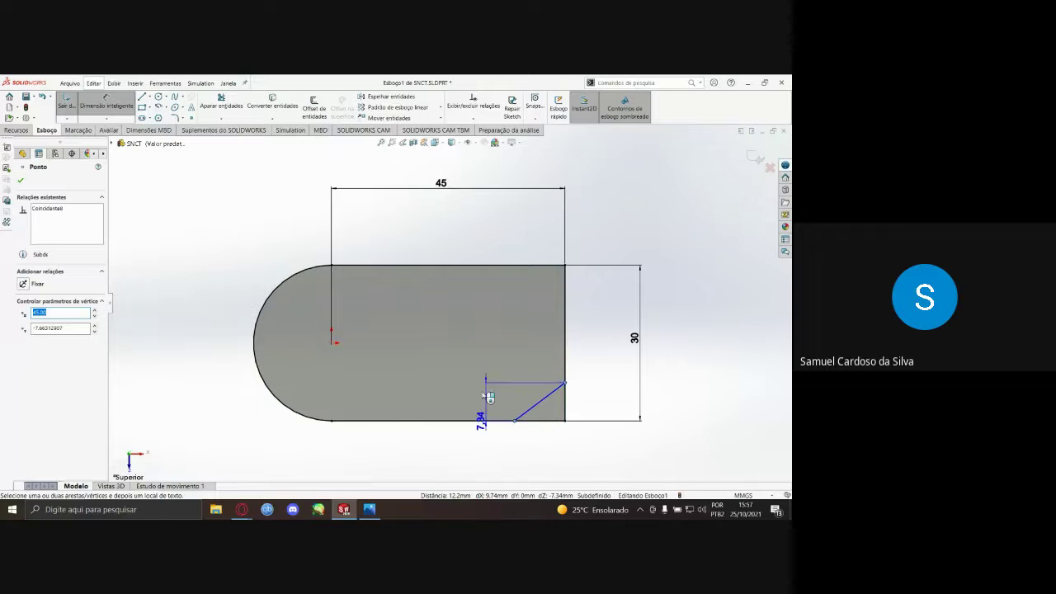
{"action": "left_click", "coordinate": [546, 454]}
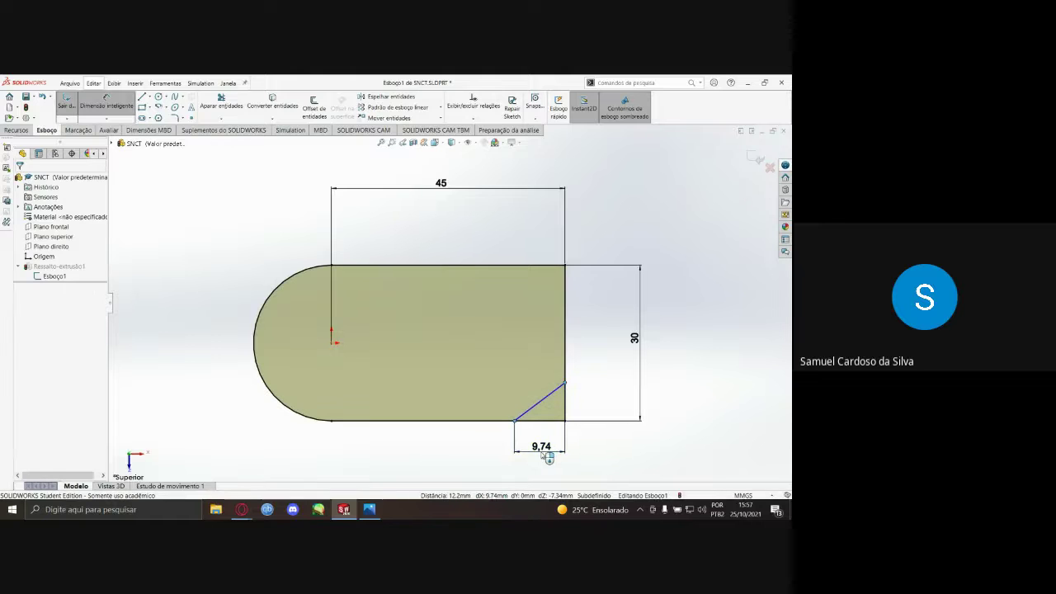
{"action": "type", "text": "9"}
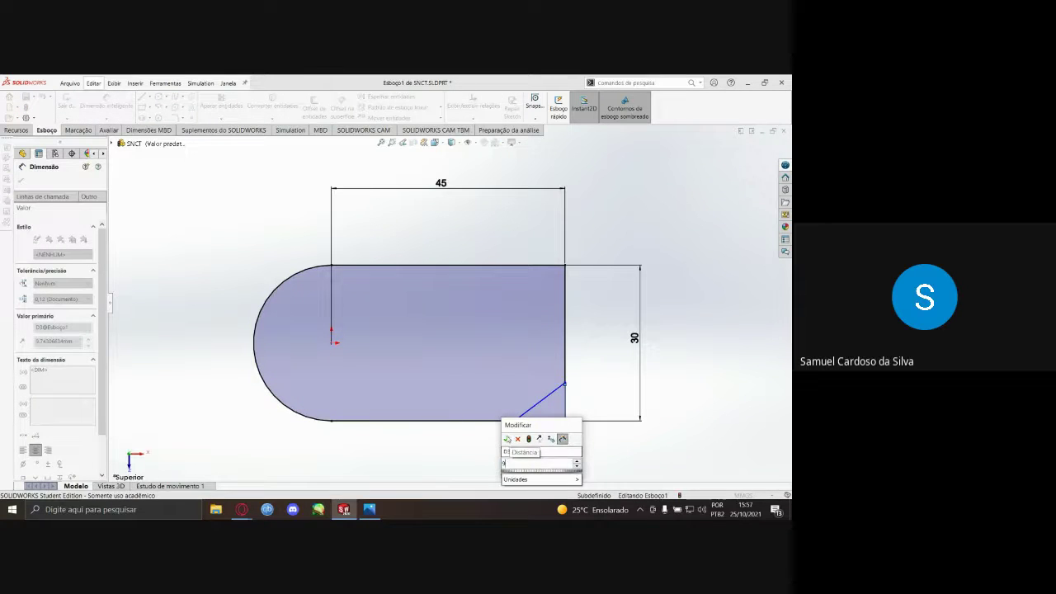
{"action": "left_click", "coordinate": [506, 438]}
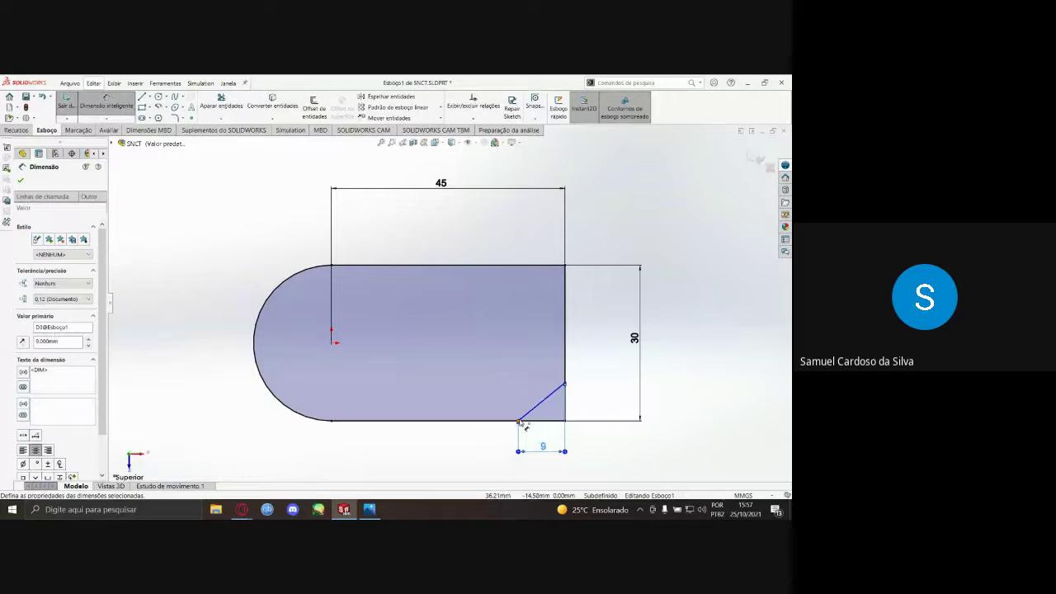
- Add a 9 mm vertical dimension to the chamfer line
{"action": "left_click", "coordinate": [566, 384]}
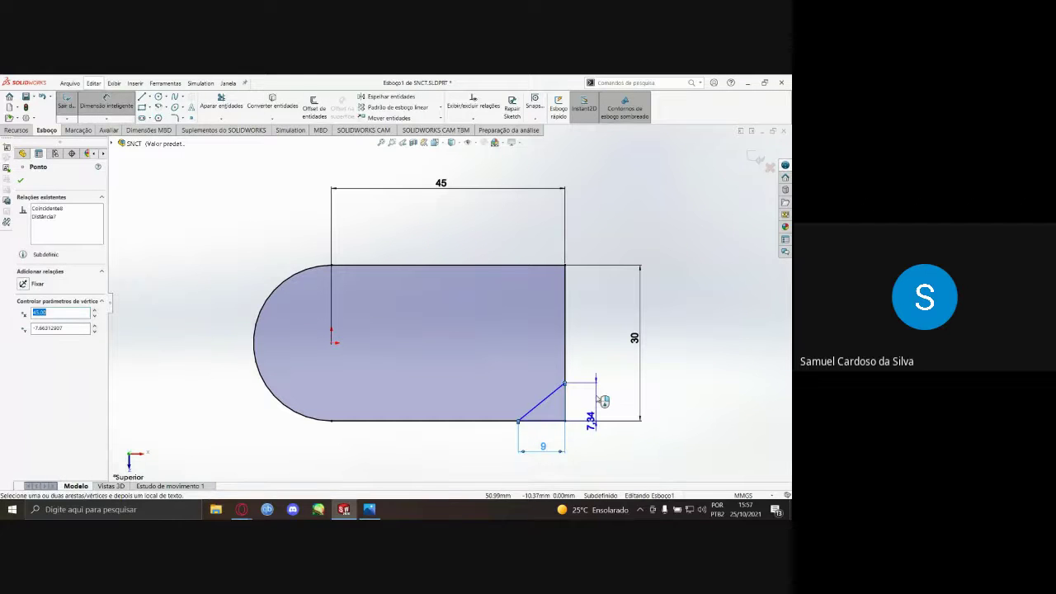
{"action": "left_click", "coordinate": [596, 400]}
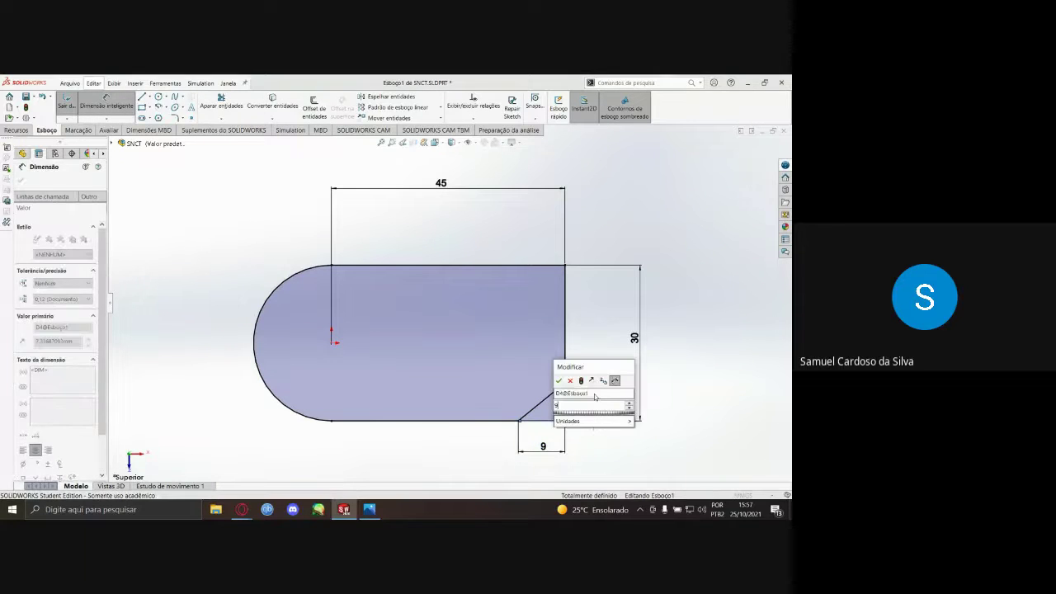
{"action": "key", "text": "Return"}
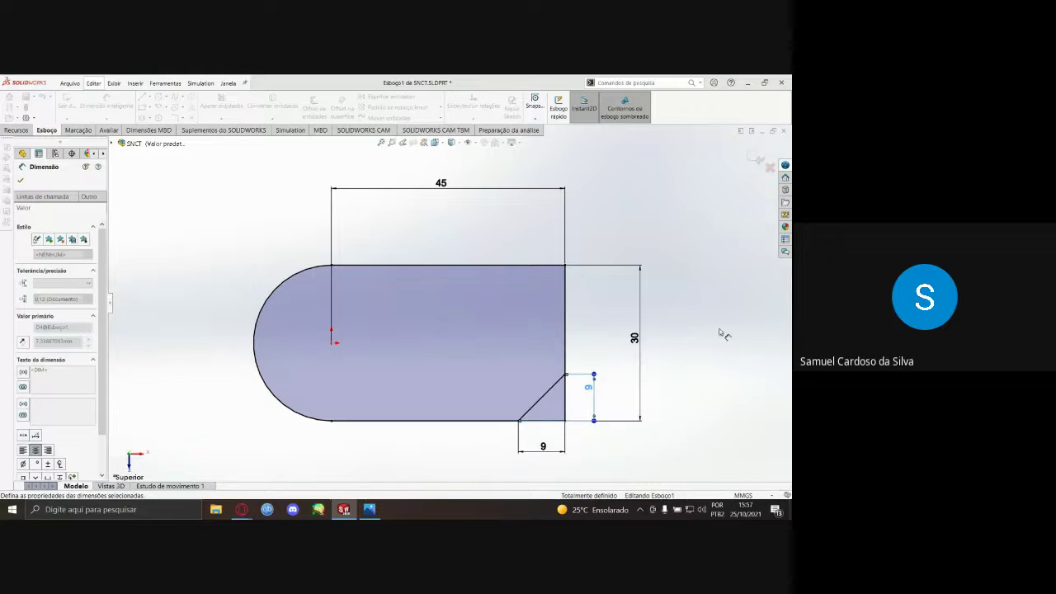
{"action": "left_click", "coordinate": [720, 334]}
{"action": "key", "text": "Escape"}
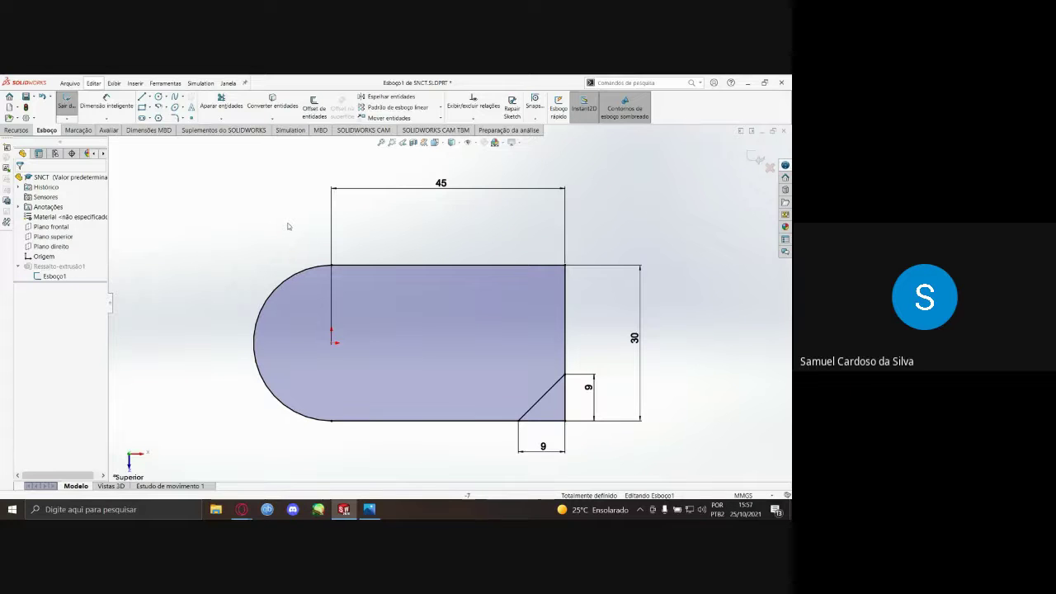
- Draw a horizontal centreline from the arc's left quadrant to the right edge
{"action": "key", "text": "l"}
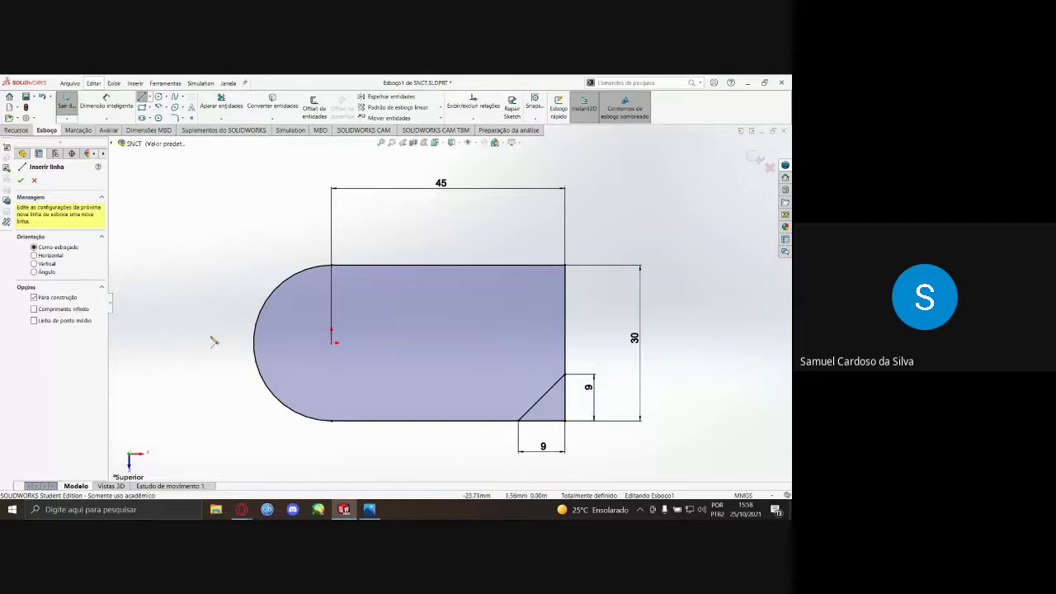
{"action": "left_click", "coordinate": [245, 348]}
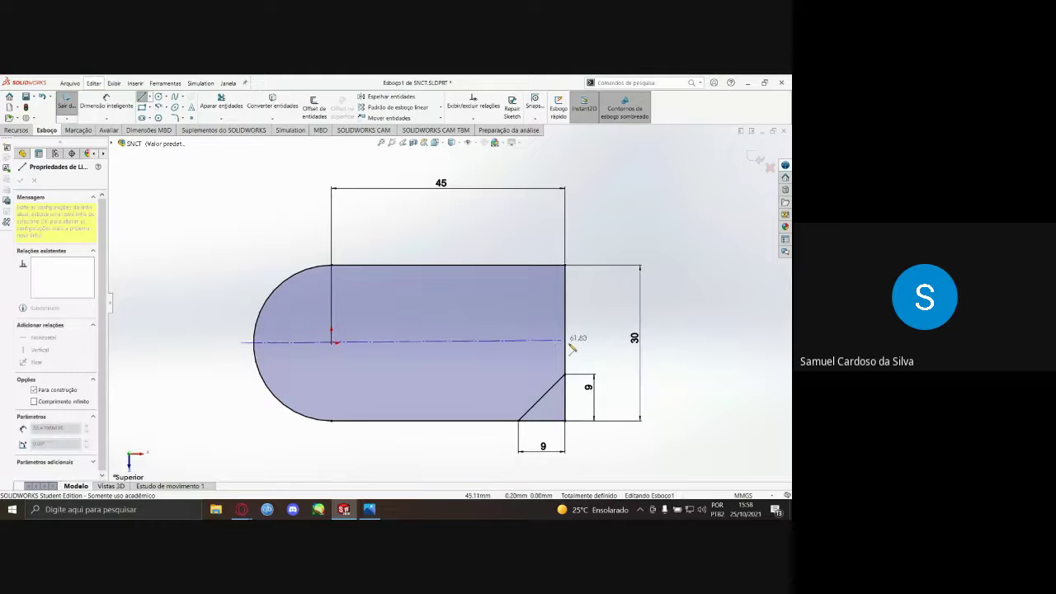
{"action": "left_click", "coordinate": [581, 343]}
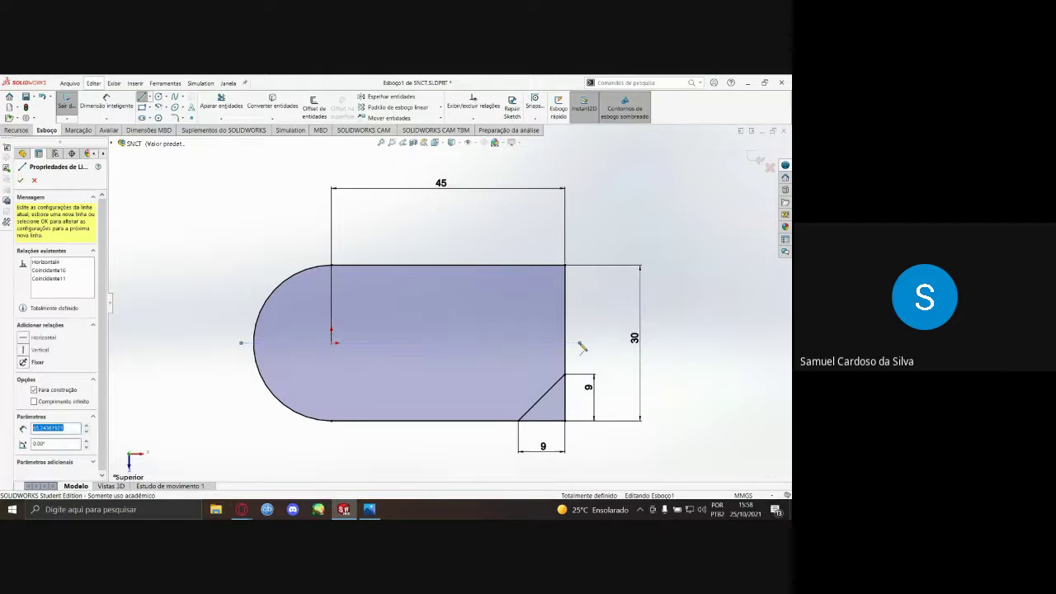
{"action": "key", "text": "Escape"}
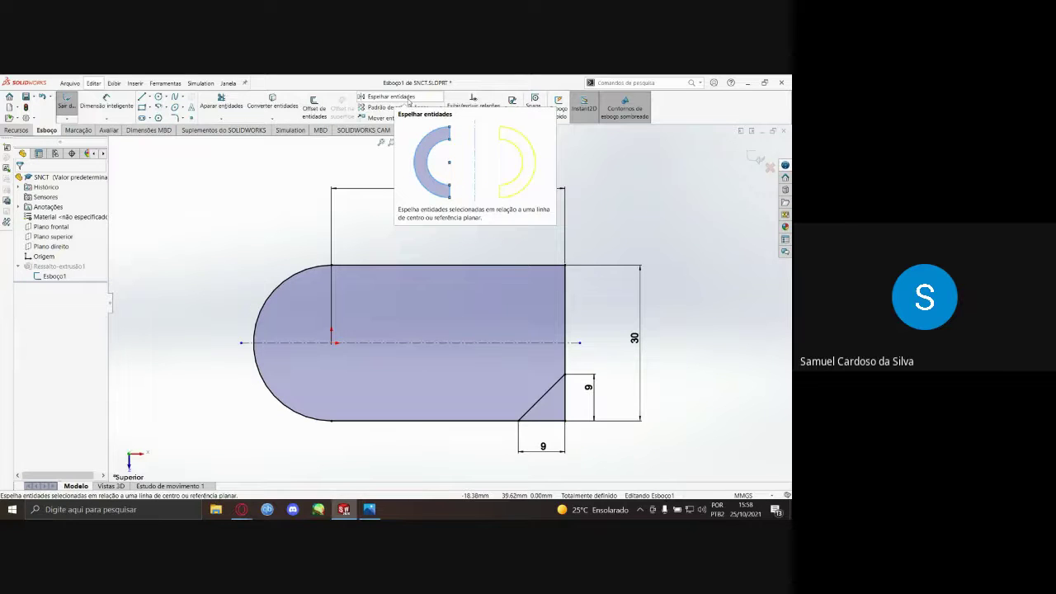
- Mirror the lower chamfer line about the centreline onto the upper-right corner
{"action": "left_click", "coordinate": [408, 101]}
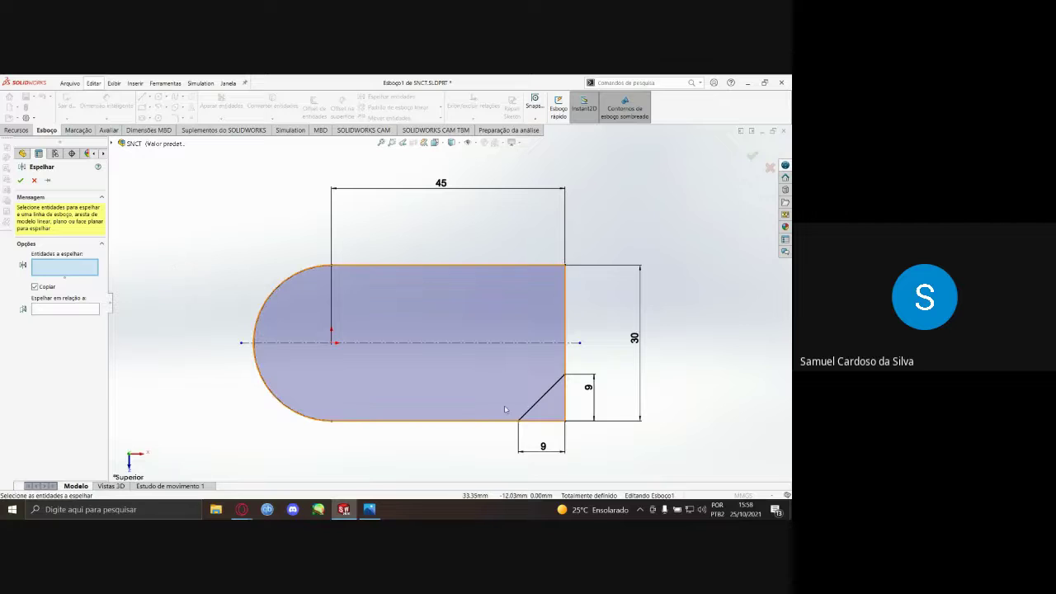
{"action": "left_click", "coordinate": [538, 404]}
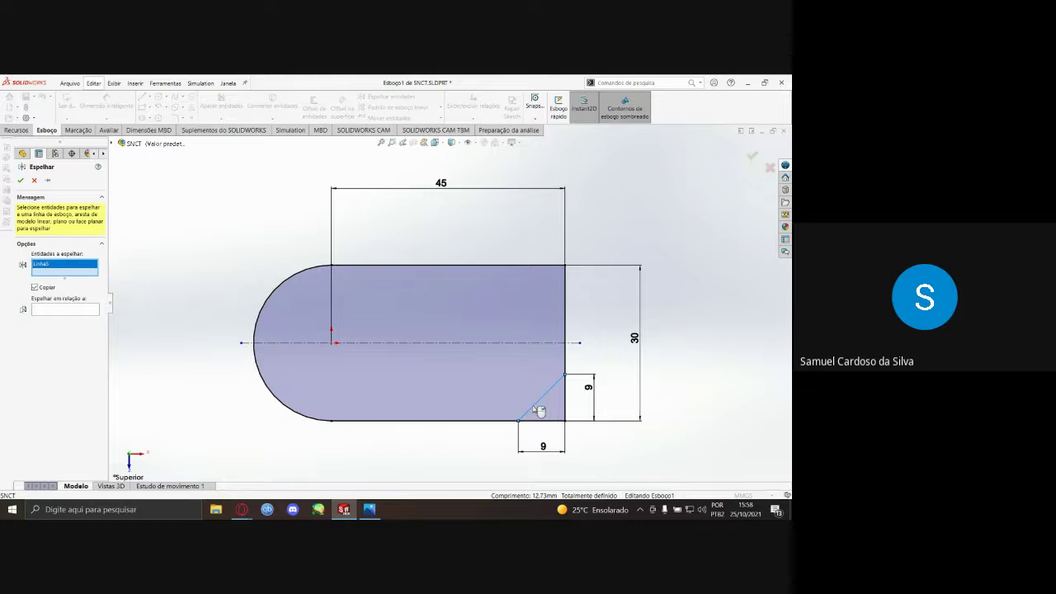
{"action": "left_click", "coordinate": [73, 310]}
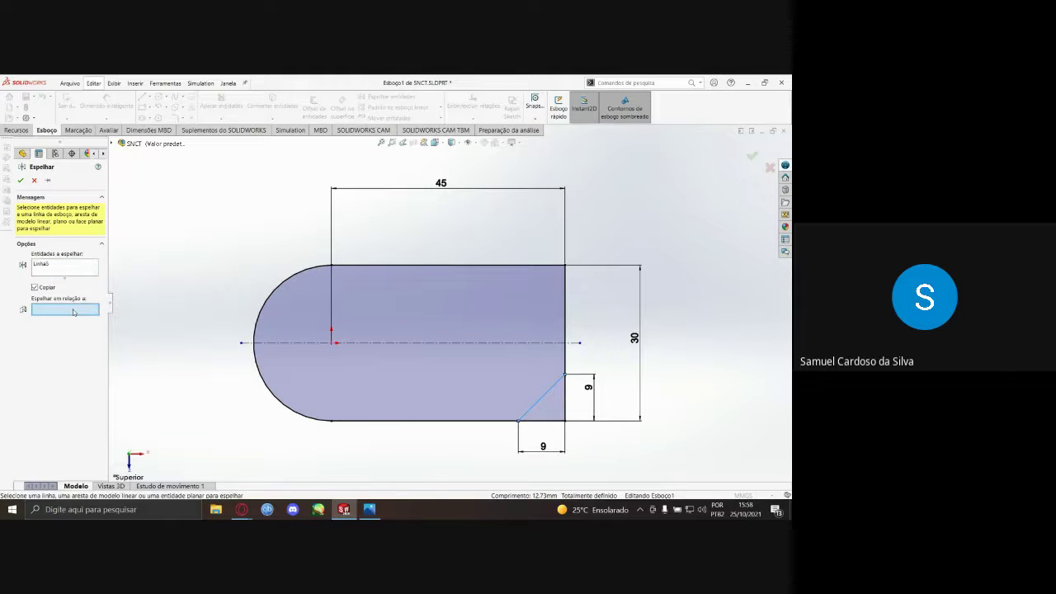
{"action": "left_click", "coordinate": [426, 343]}
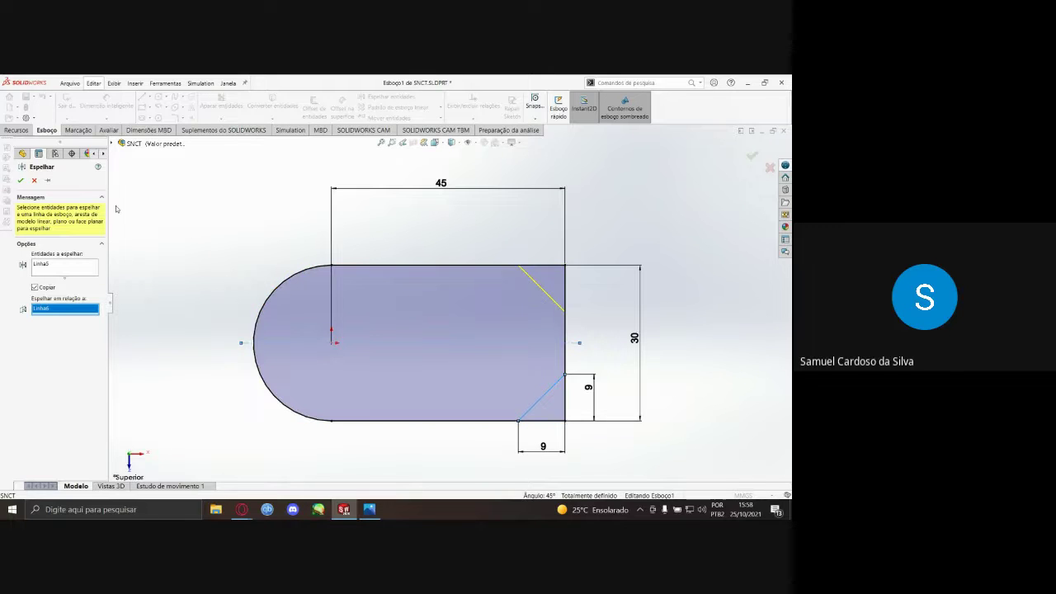
{"action": "left_click", "coordinate": [20, 180]}
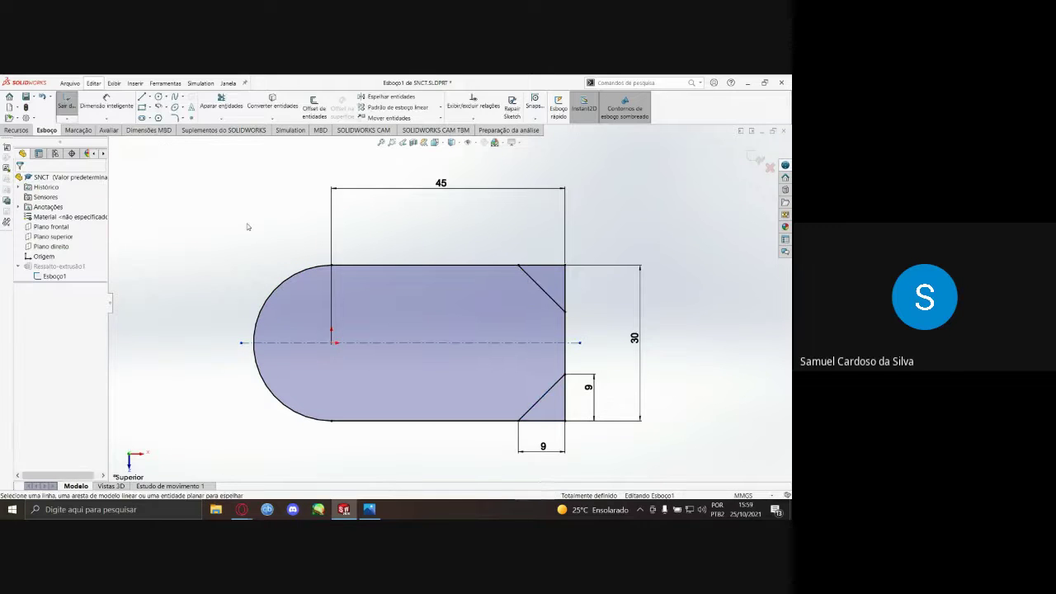
- Power-trim the leftover lines at the upper-right corner into a clean chamfer
{"action": "left_click", "coordinate": [217, 106]}
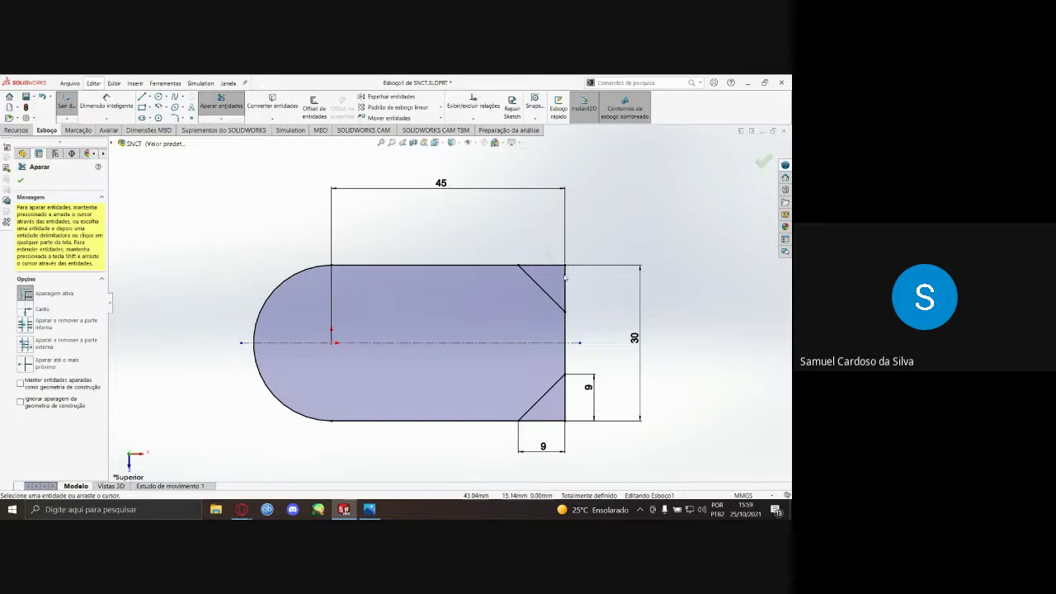
{"action": "left_click_drag", "start_coordinate": [565, 275], "coordinate": [576, 293]}
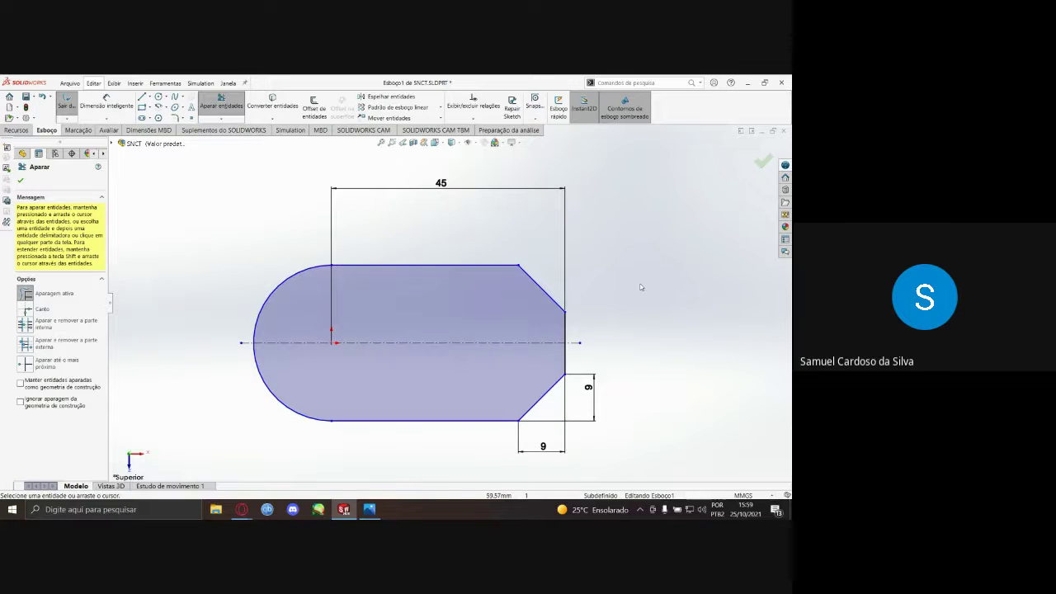
{"action": "key", "text": "Escape"}
- Dimension the distance between the two chamfer endpoints as a vertical 30
{"action": "key", "text": "d"}
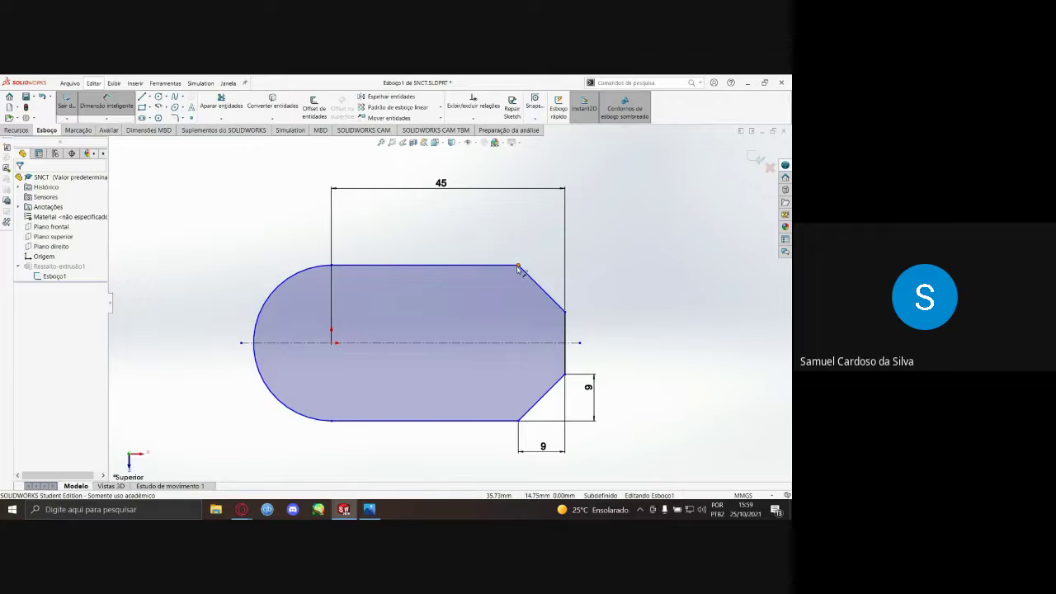
{"action": "left_click", "coordinate": [519, 420]}
{"action": "left_click", "coordinate": [518, 265]}
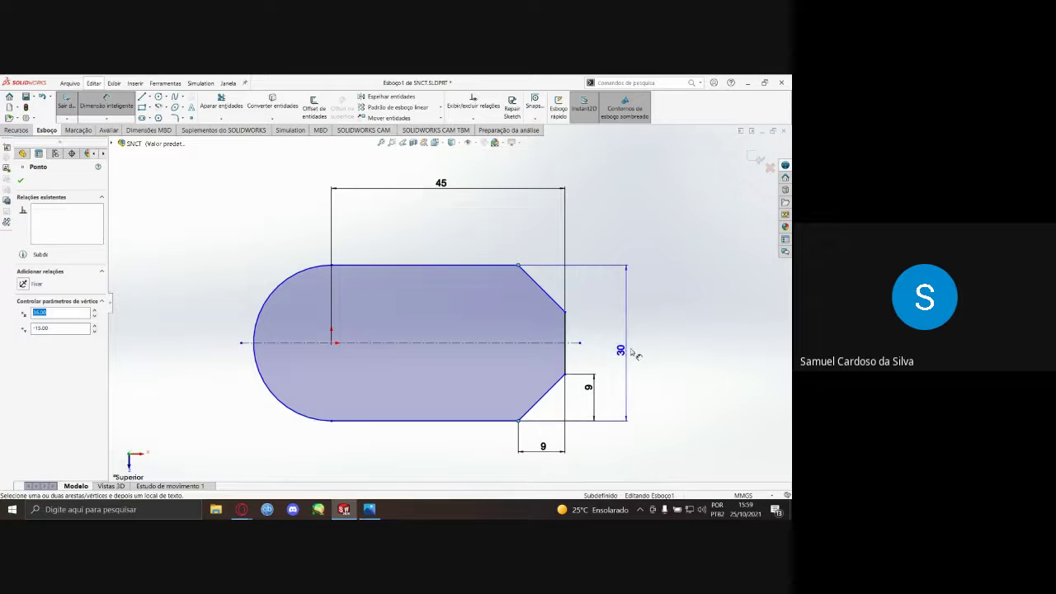
{"action": "left_click", "coordinate": [627, 347]}
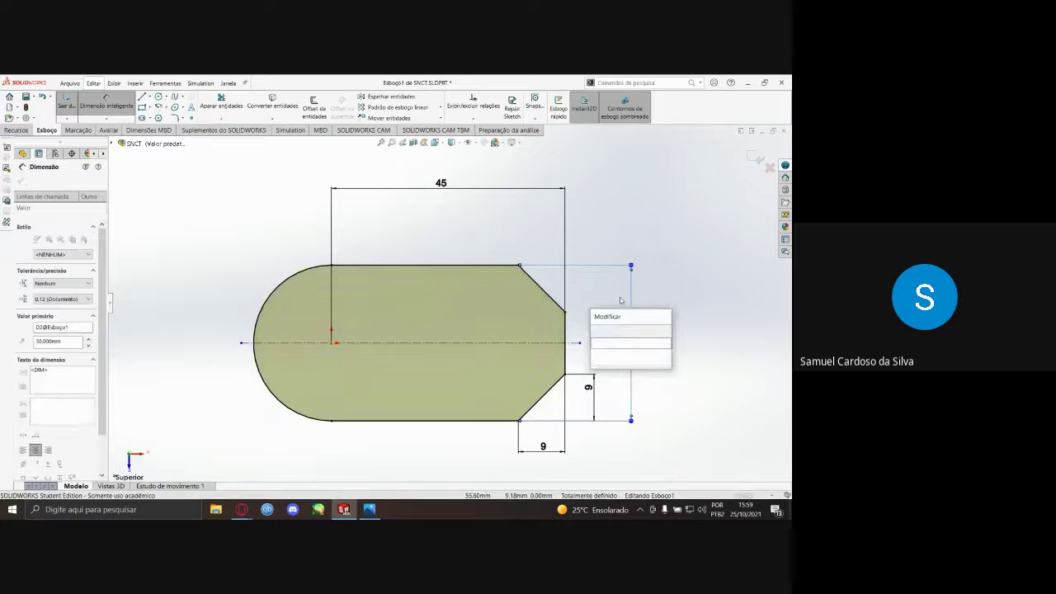
- Accept the 30 dimension, rebuild, view isometric, save SNCT.SLDPRT, and bring up VISTAS.jpg
{"action": "left_click", "coordinate": [602, 329]}
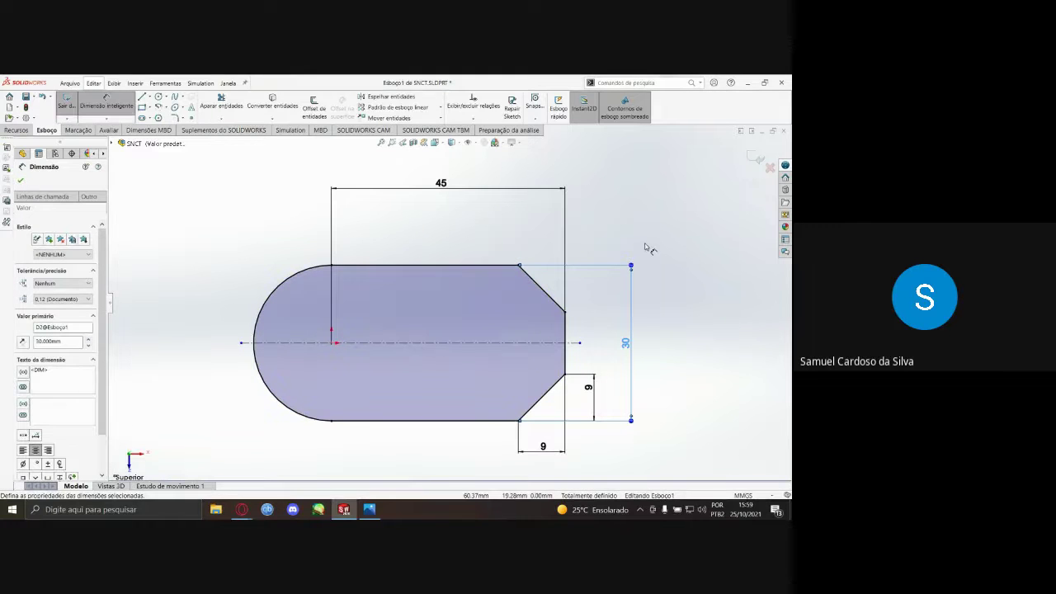
{"action": "left_click", "coordinate": [756, 160]}
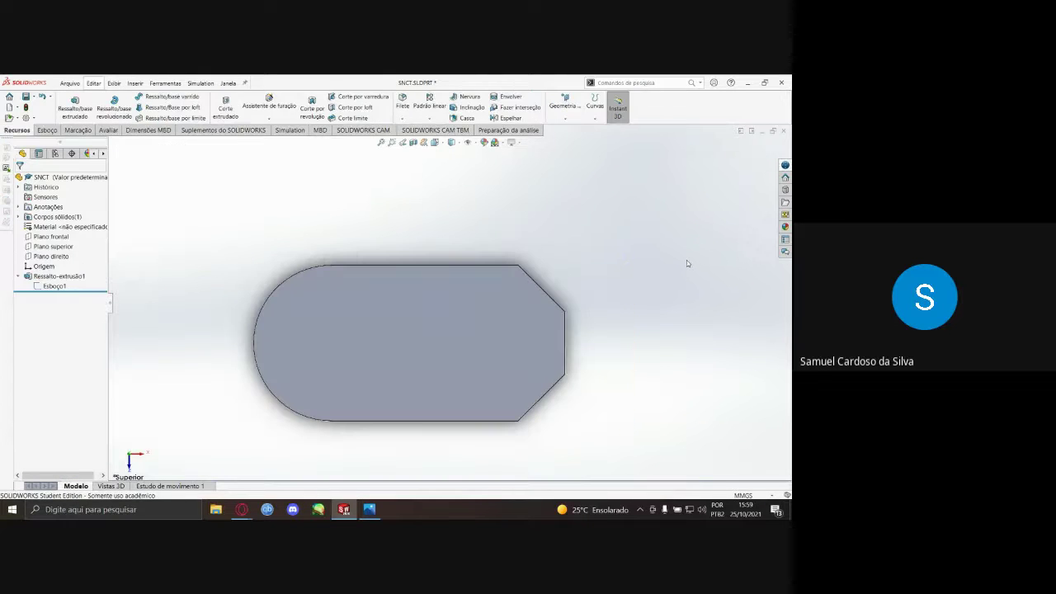
{"action": "key", "text": "ctrl+7"}
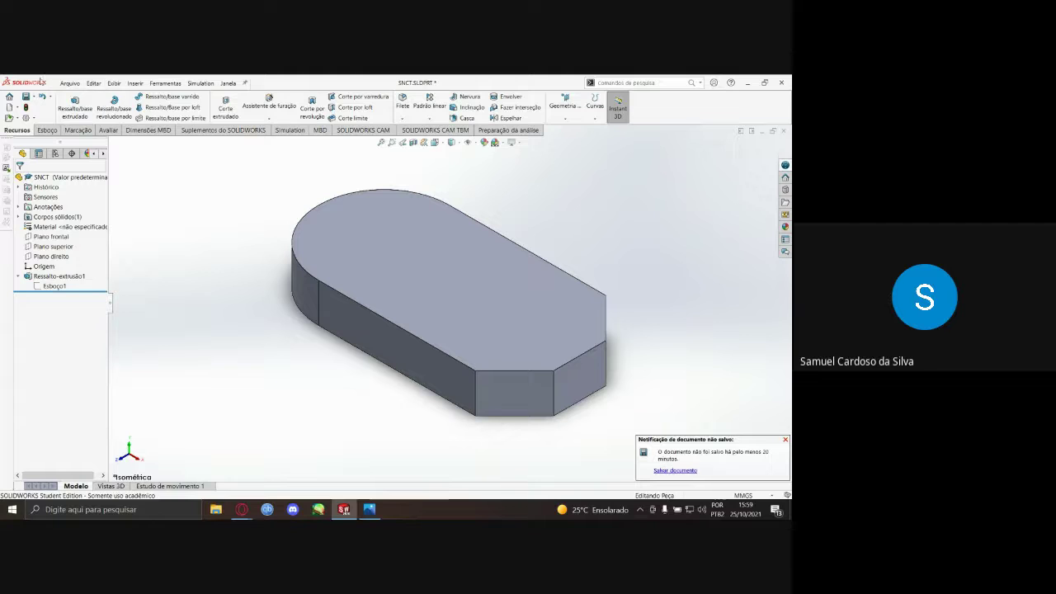
{"action": "left_click", "coordinate": [25, 97]}
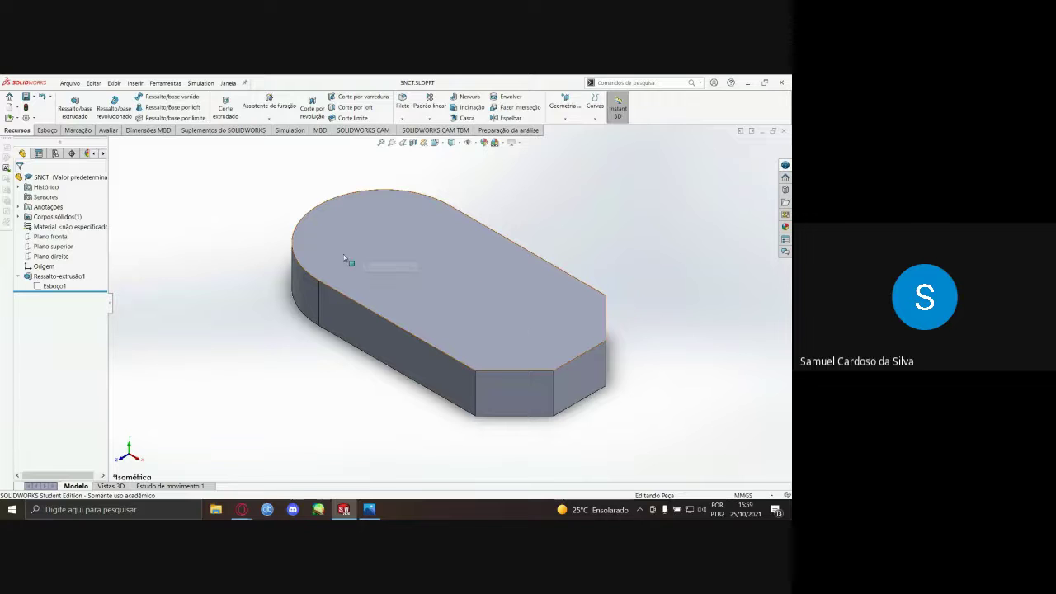
{"action": "left_click", "coordinate": [369, 509]}
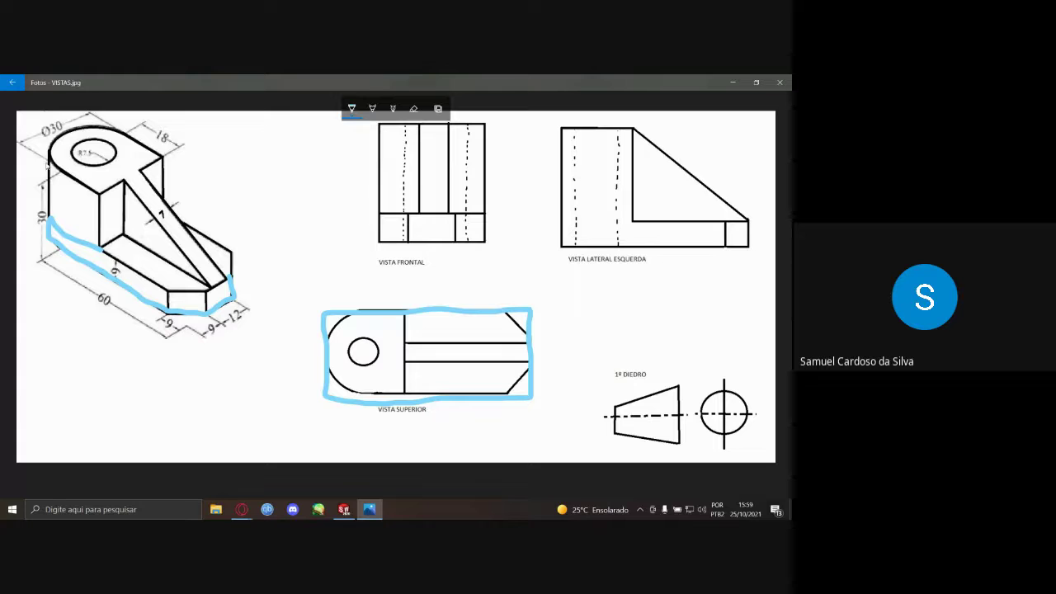
- Return to SNCT.SLDPRT in SOLIDWORKS and collapse Ressalto-extrusão1 in the FeatureManager tree
{"action": "left_click", "coordinate": [344, 509]}
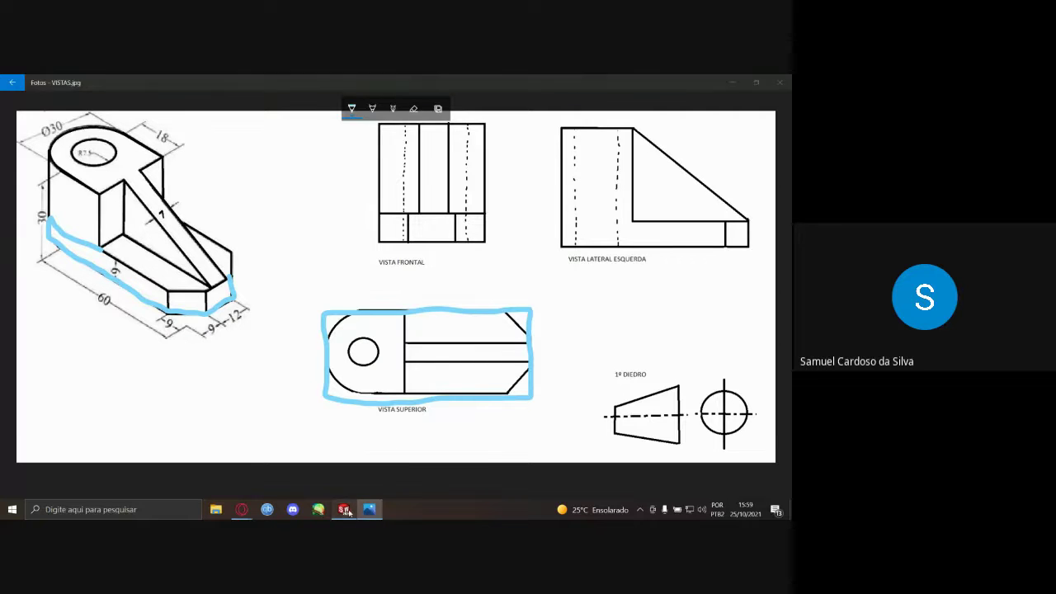
{"action": "left_click", "coordinate": [18, 275]}
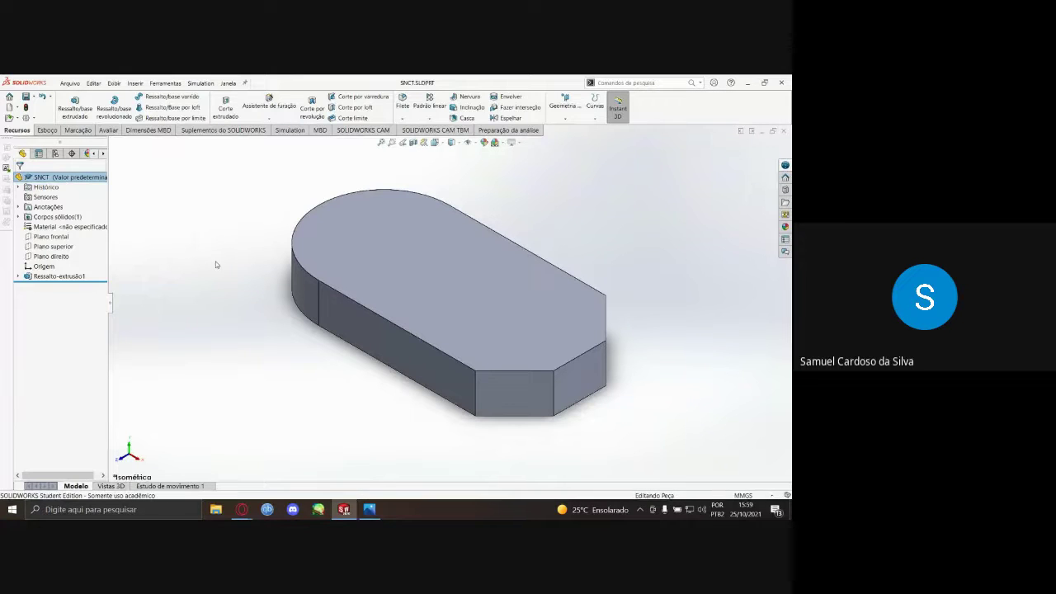
- Start sketch Esboço2 on the base's top face in top view, then bring VISTAS.jpg forward
{"action": "left_click", "coordinate": [372, 232]}
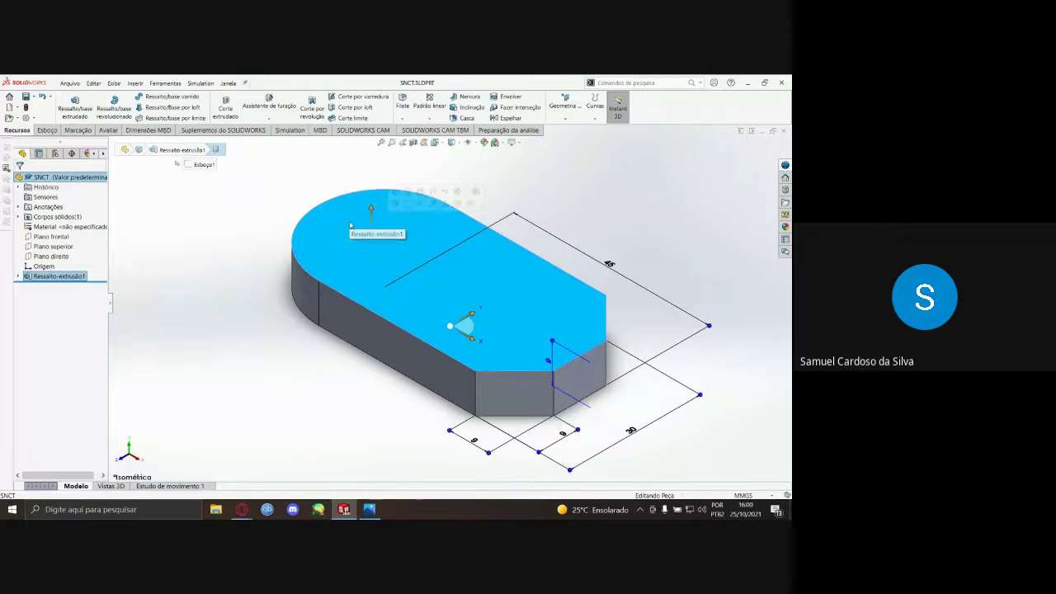
{"action": "left_click", "coordinate": [47, 130]}
{"action": "left_click", "coordinate": [71, 105]}
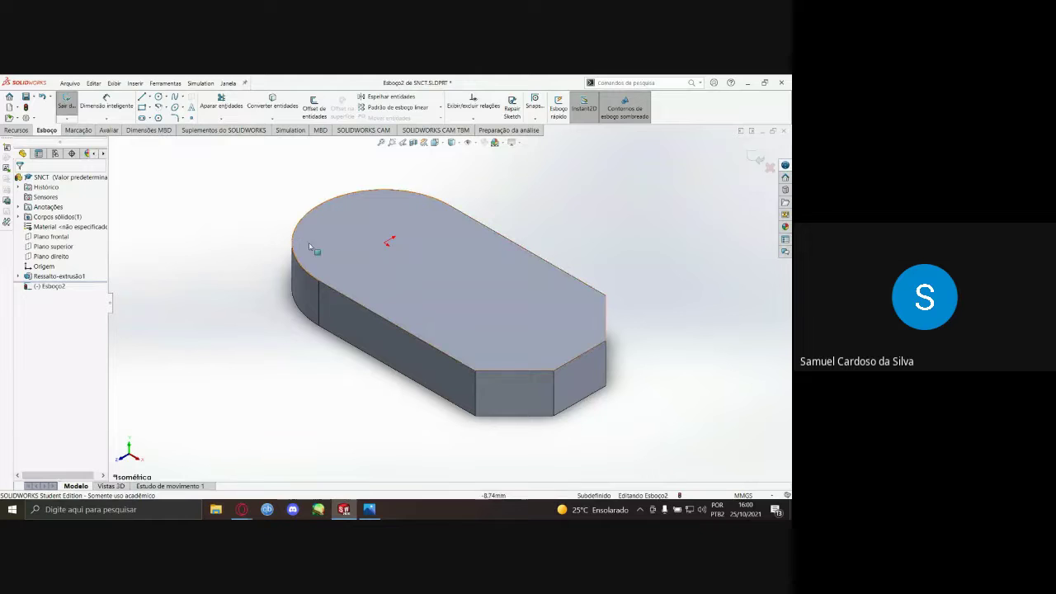
{"action": "key", "text": "ctrl+5"}
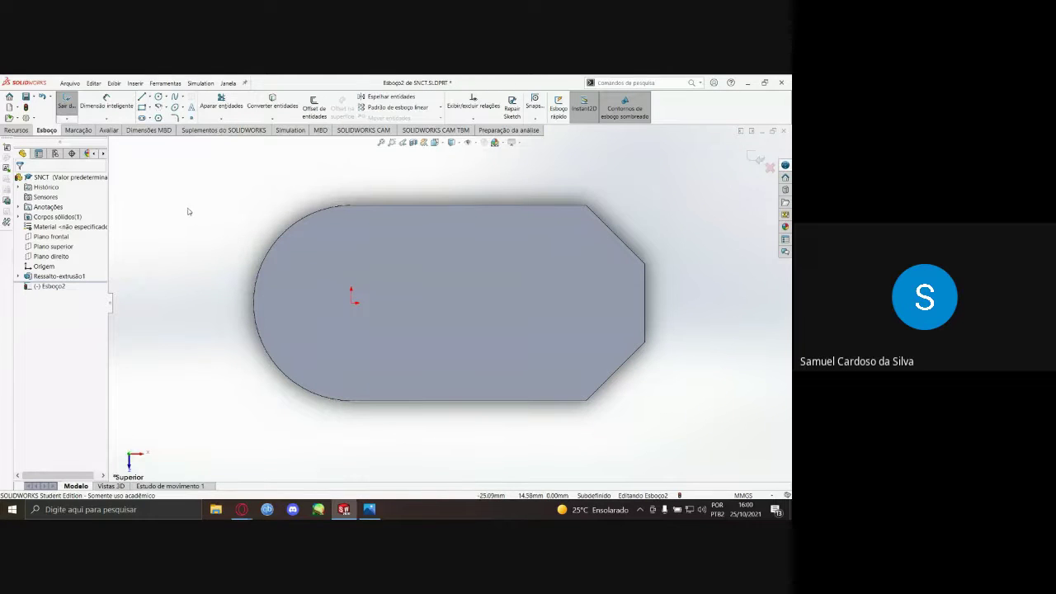
{"action": "left_click", "coordinate": [369, 510]}
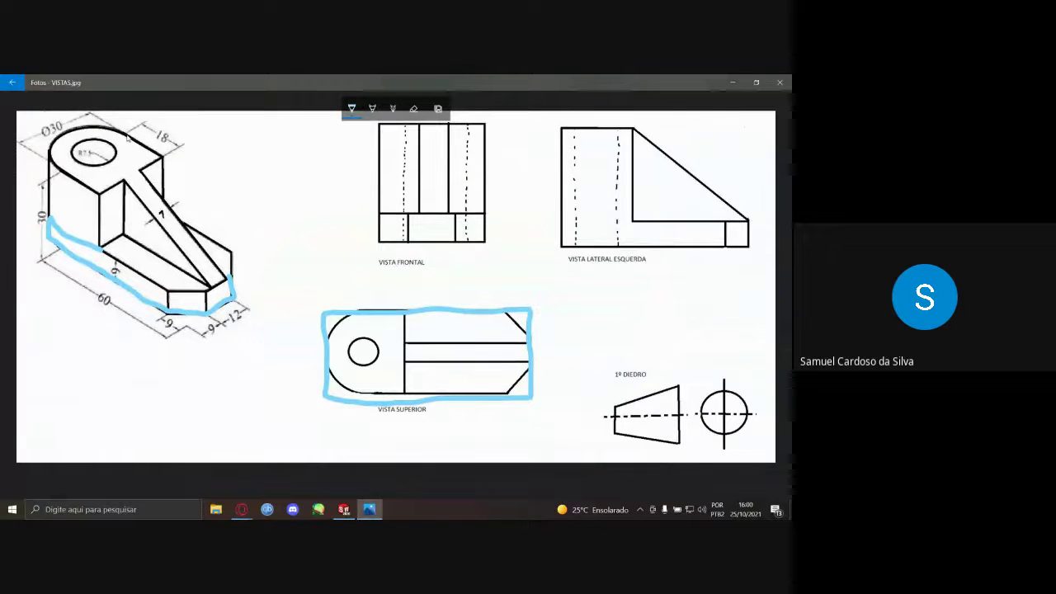
- Outline the cylinder top on VISTAS.jpg in blue ink and return to the Esboço2 sketch
{"action": "mouse_move", "coordinate": [126, 135]}
{"action": "left_mouse_down"}
{"action": "mouse_move", "coordinate": [66, 175]}
{"action": "mouse_move", "coordinate": [105, 195]}
{"action": "mouse_move", "coordinate": [161, 165]}
{"action": "mouse_move", "coordinate": [124, 134]}
{"action": "mouse_move", "coordinate": [98, 129]}
{"action": "mouse_move", "coordinate": [60, 145]}
{"action": "mouse_move", "coordinate": [61, 170]}
{"action": "left_mouse_up"}
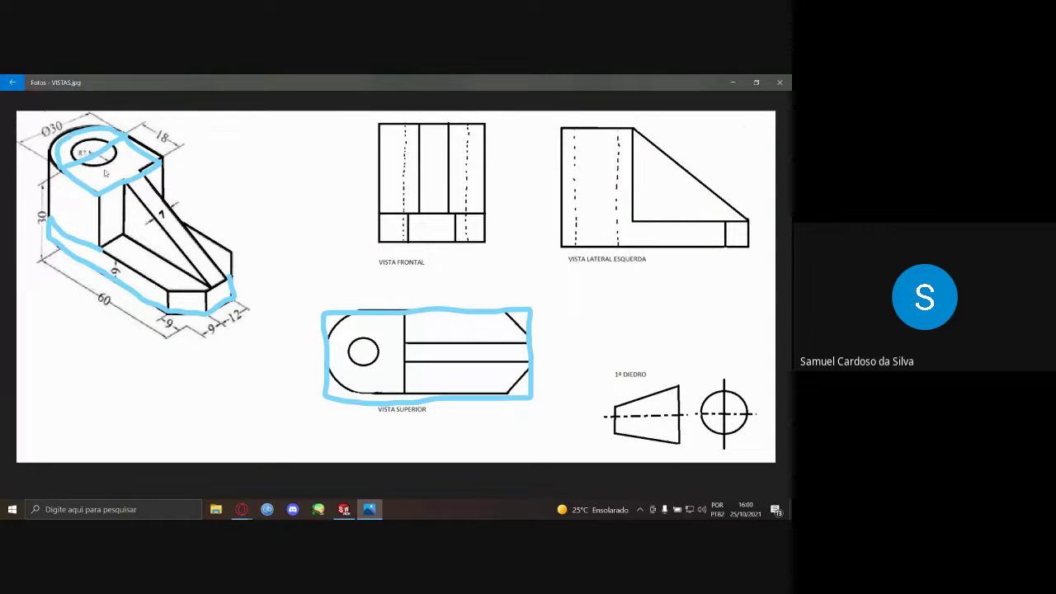
{"action": "mouse_move", "coordinate": [343, 509]}
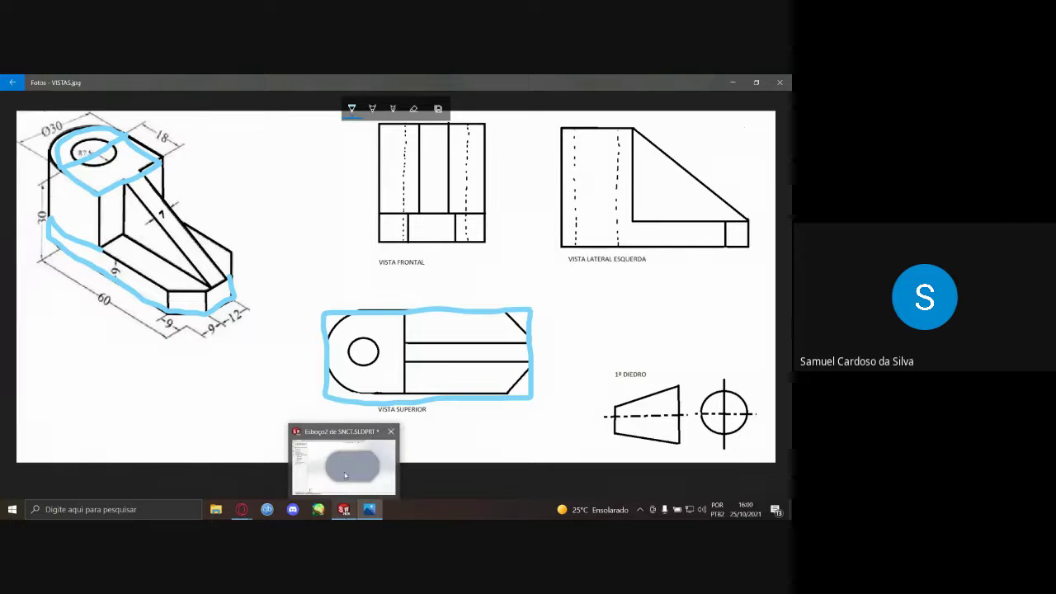
{"action": "left_click", "coordinate": [345, 475]}
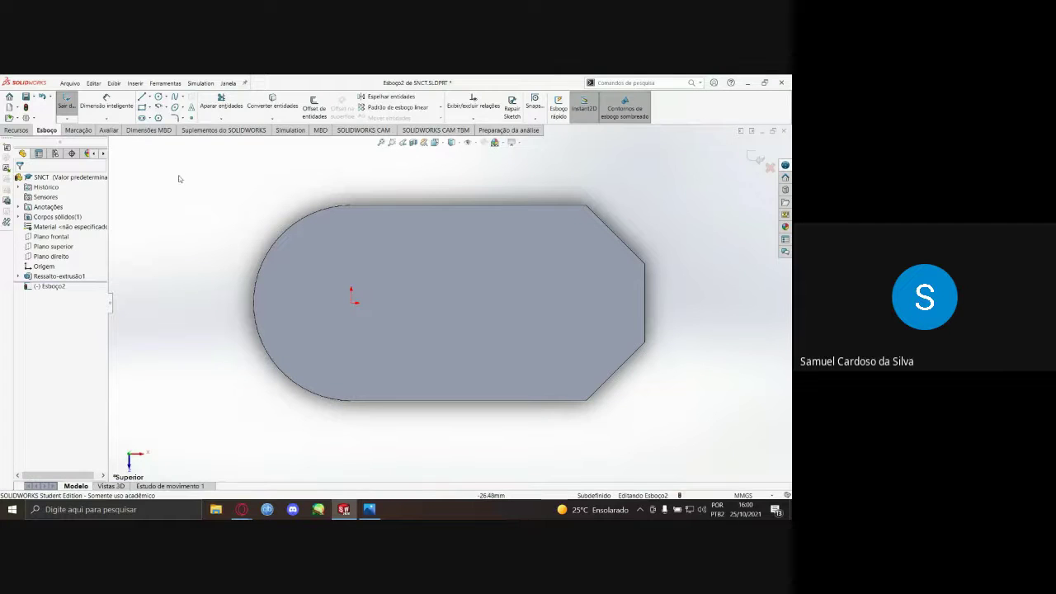
- Draw a corner rectangle across the base's middle from its top edge to its bottom edge
{"action": "left_click", "coordinate": [142, 108]}
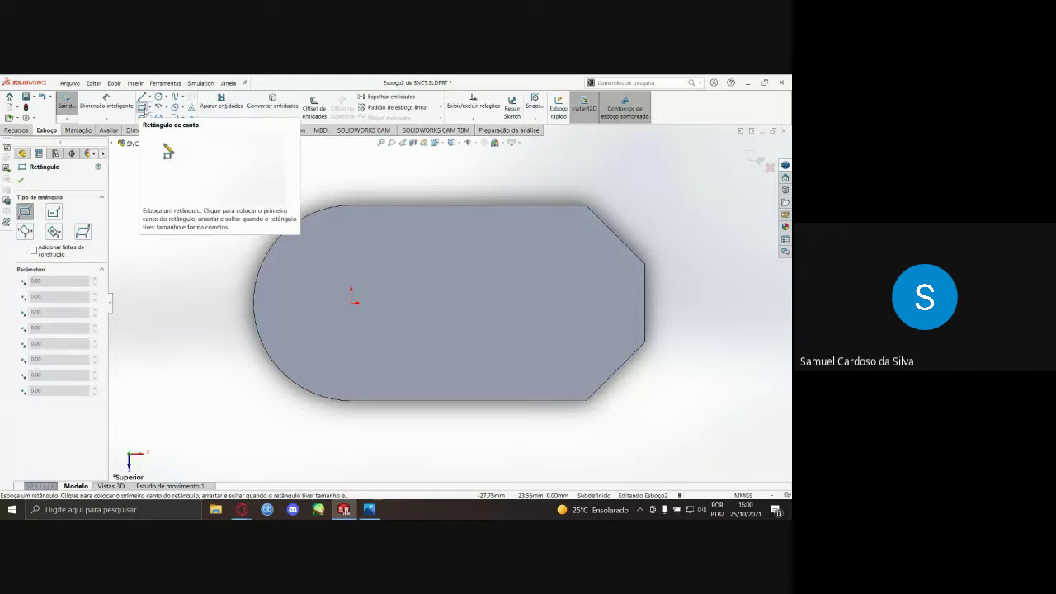
{"action": "left_click", "coordinate": [351, 205]}
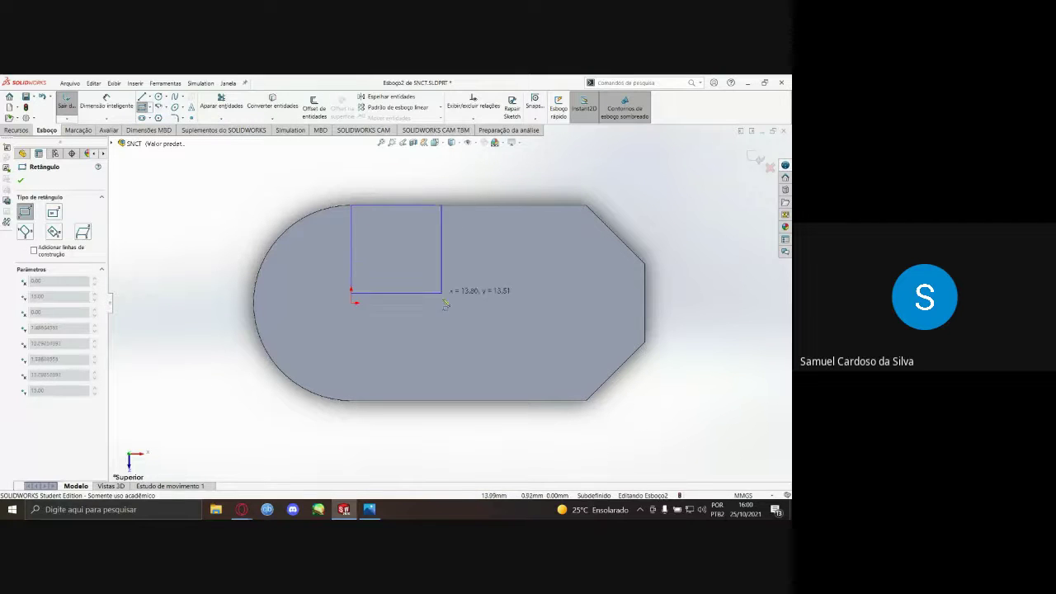
{"action": "left_click", "coordinate": [450, 402]}
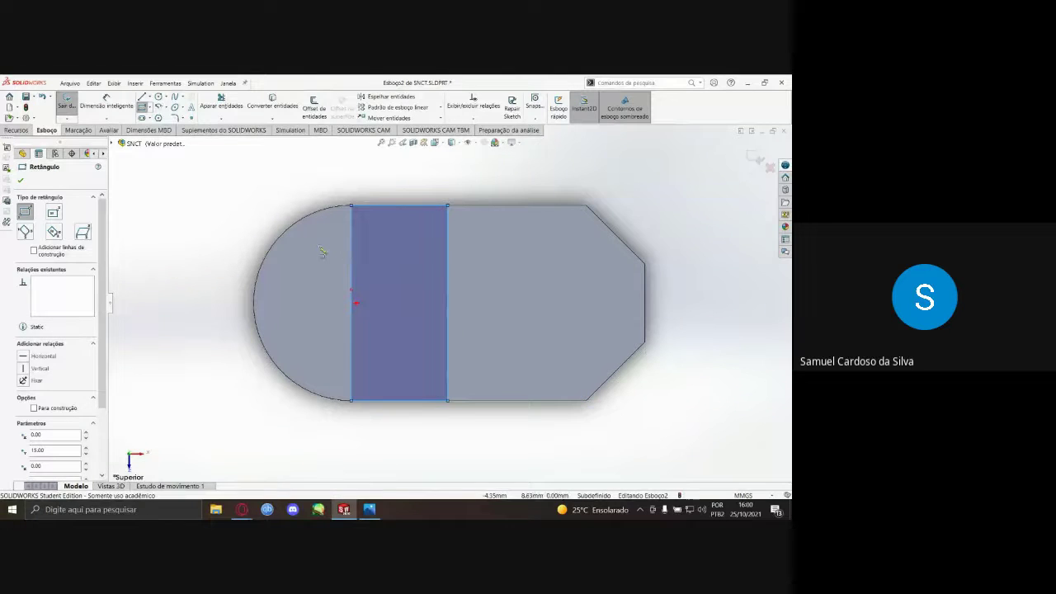
{"action": "key", "text": "Escape"}
- Dimension the rectangle's width at 18 mm, fully defining the sketch
{"action": "right_click_drag", "start_coordinate": [204, 322], "coordinate": [207, 260]}
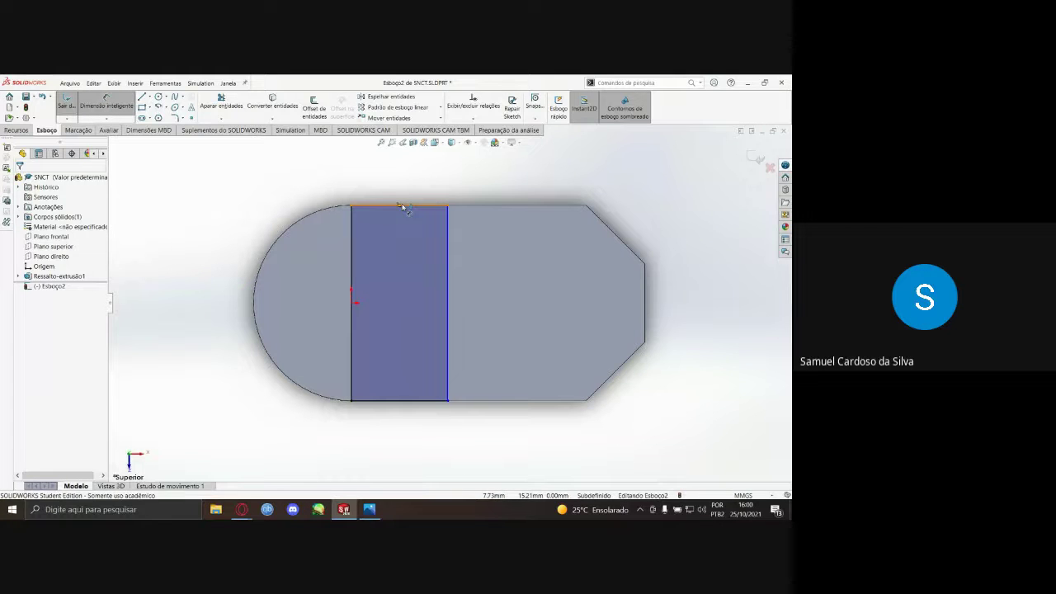
{"action": "left_click", "coordinate": [404, 207]}
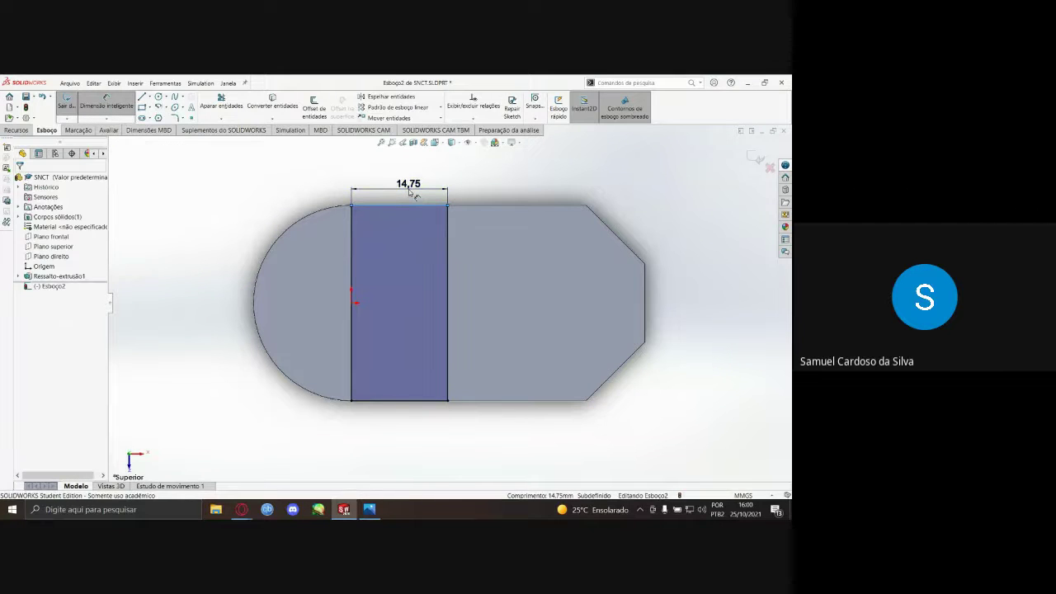
{"action": "left_click", "coordinate": [410, 192]}
{"action": "key", "text": "Return"}
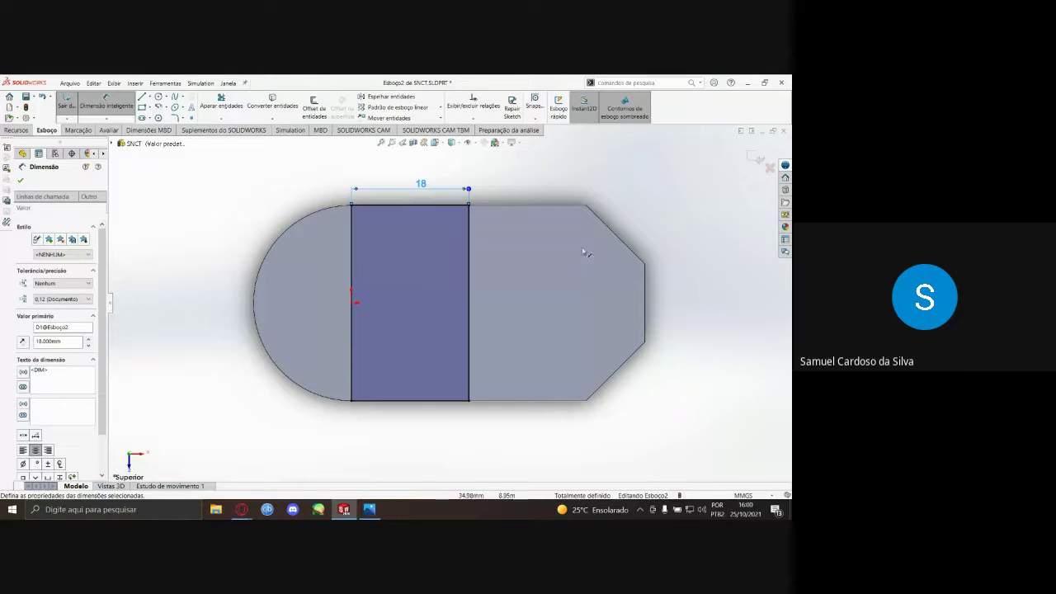
{"action": "key", "text": "Escape"}
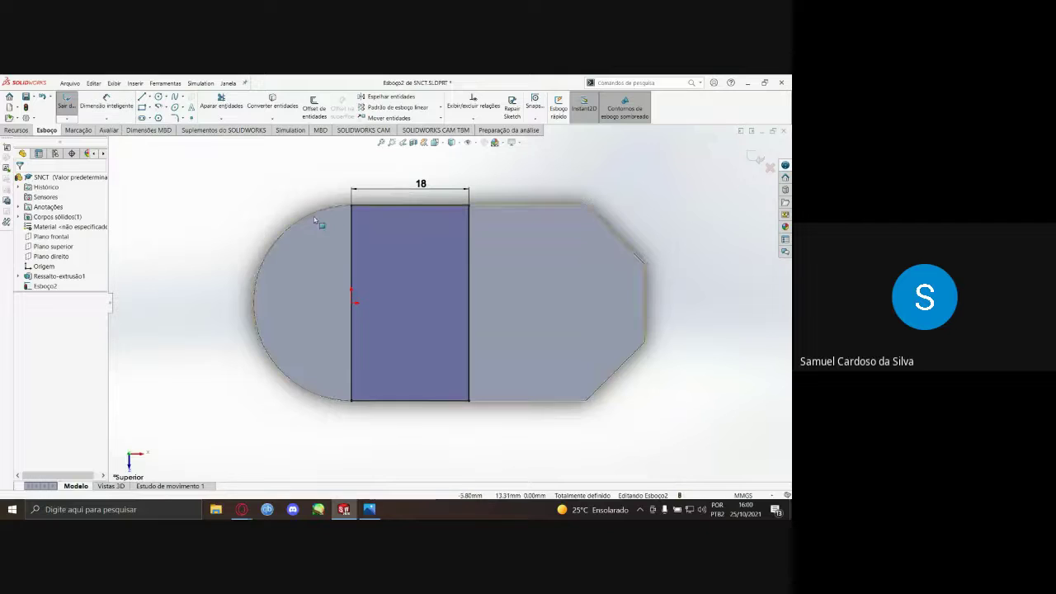
{"action": "left_click", "coordinate": [222, 102]}
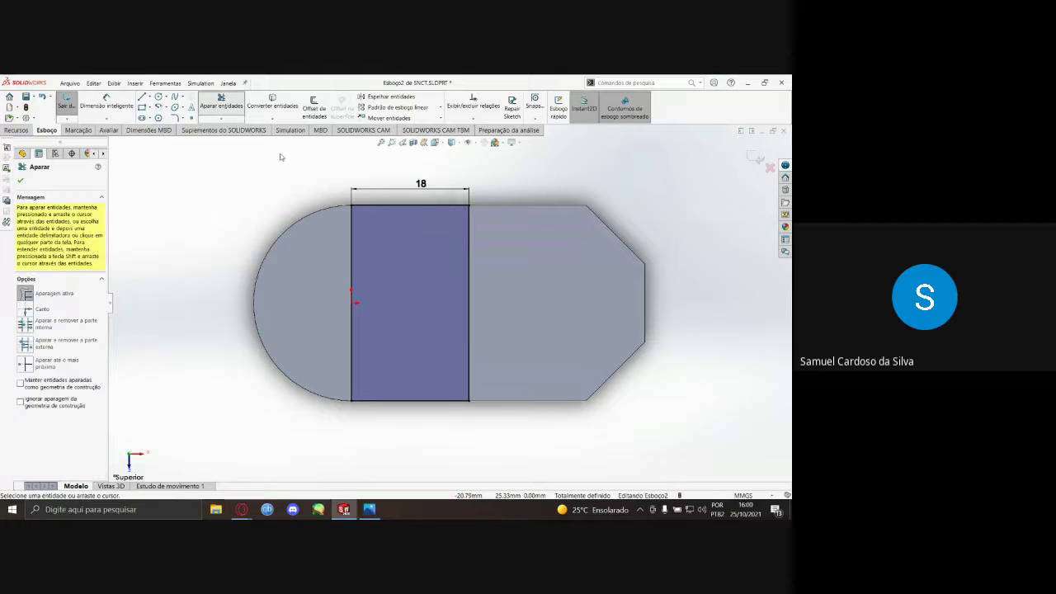
- Trim away the rectangle's left vertical line with Power Trim
{"action": "left_click", "coordinate": [353, 252]}
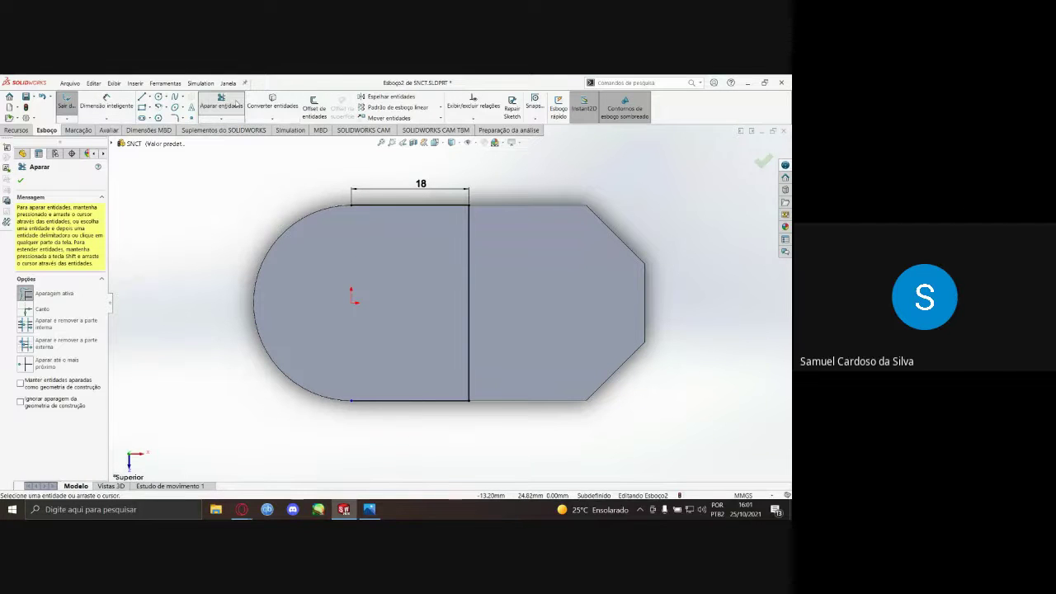
{"action": "key", "text": "Escape"}
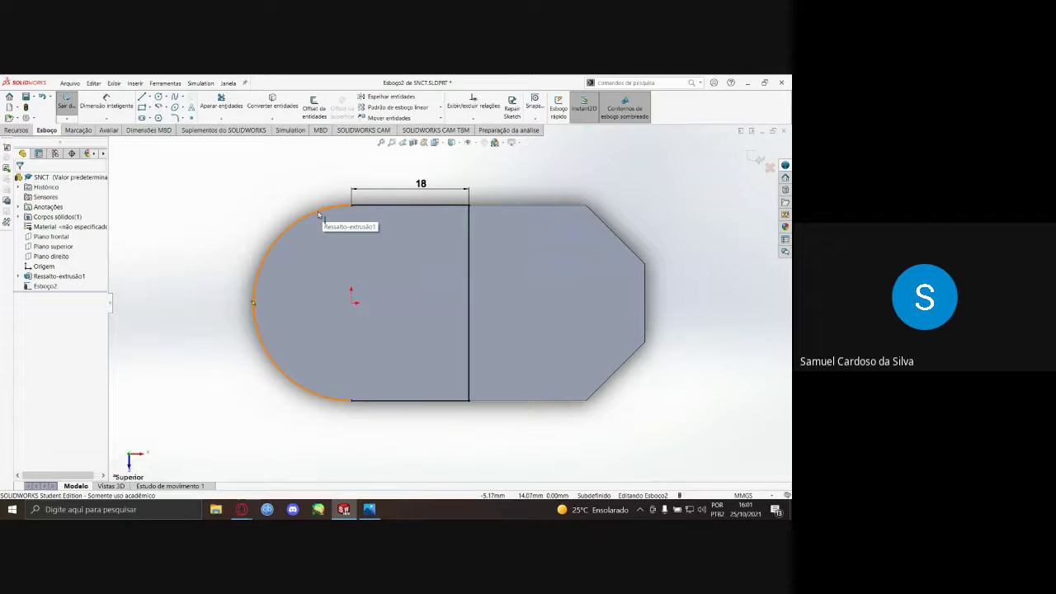
- Offset the rounded end's arc into the sketch at 0 mm to close the left region
{"action": "left_click", "coordinate": [319, 103]}
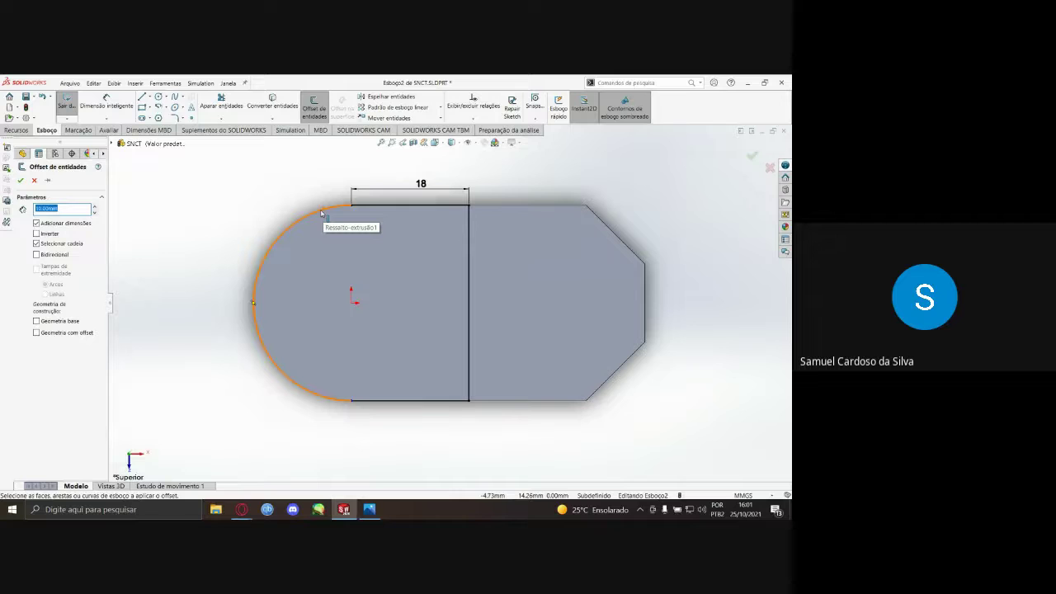
{"action": "left_click", "coordinate": [322, 213]}
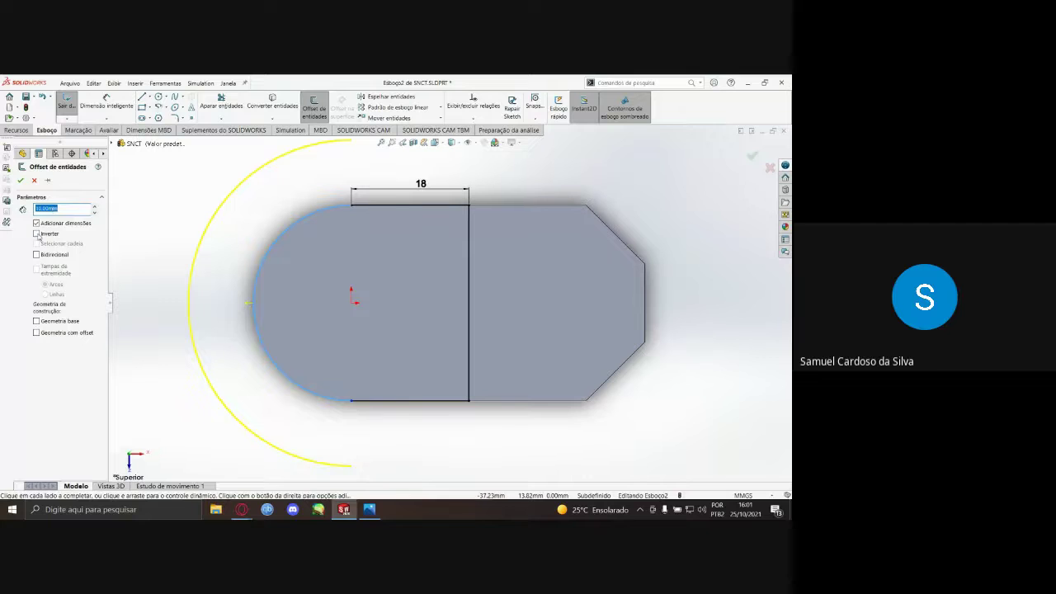
{"action": "left_click", "coordinate": [36, 234]}
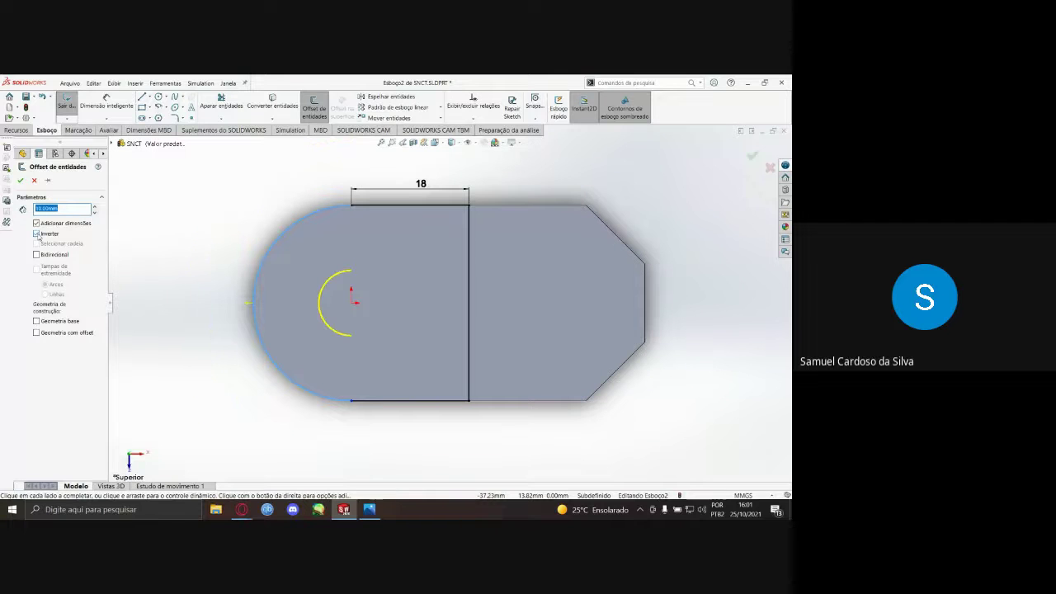
{"action": "left_click", "coordinate": [36, 234]}
{"action": "left_click", "coordinate": [37, 234]}
{"action": "left_click", "coordinate": [36, 234]}
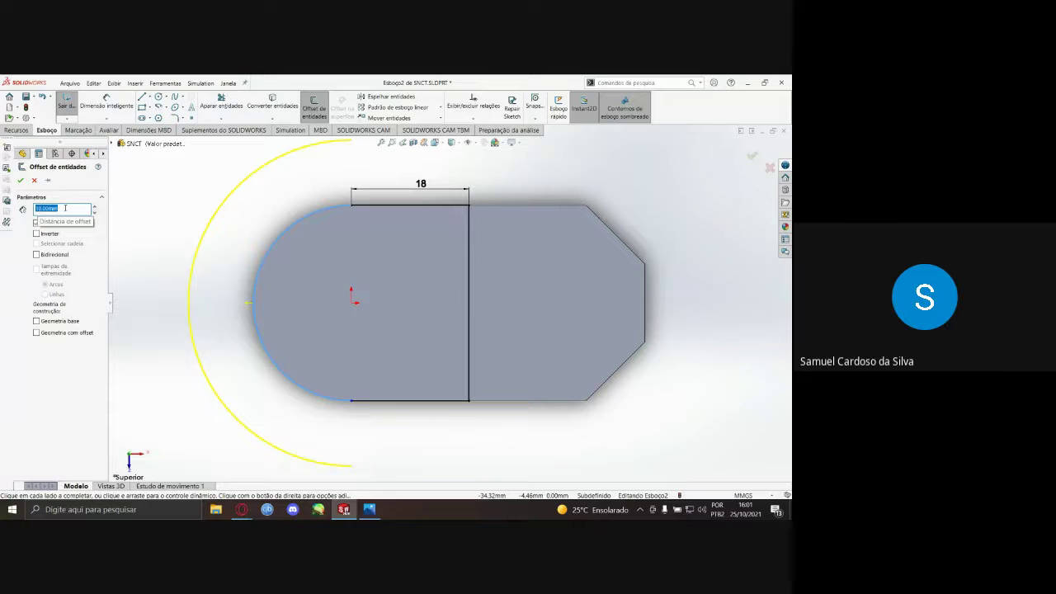
{"action": "type", "text": "0"}
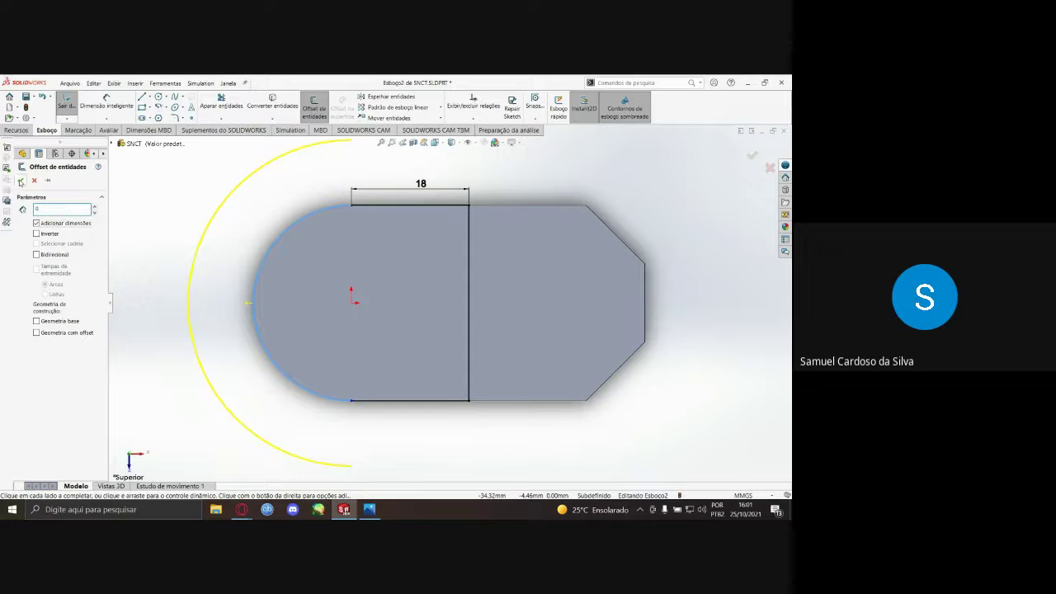
{"action": "left_click", "coordinate": [21, 180]}
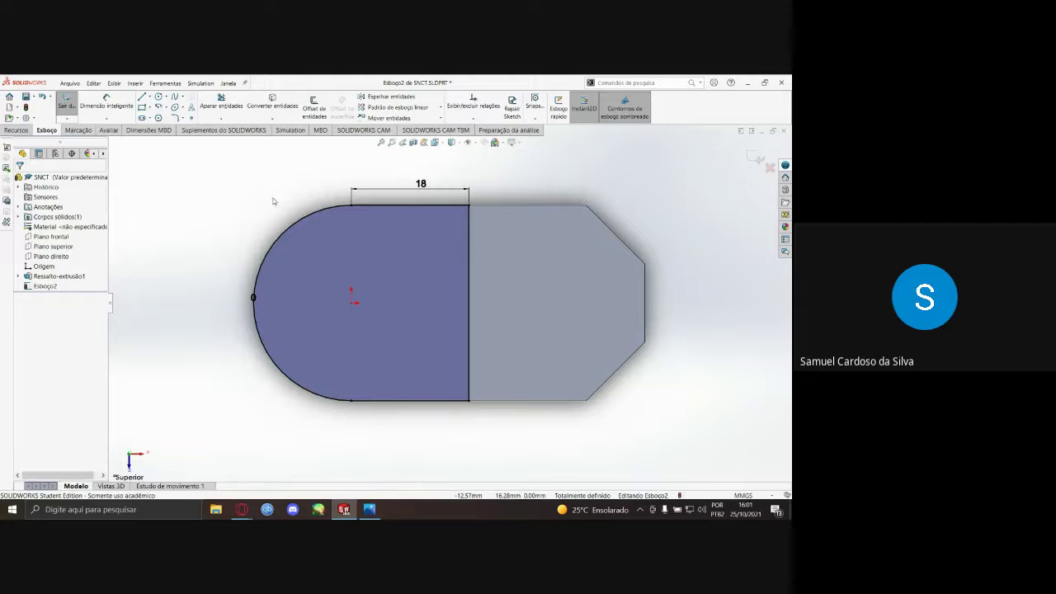
{"action": "left_click", "coordinate": [25, 130]}
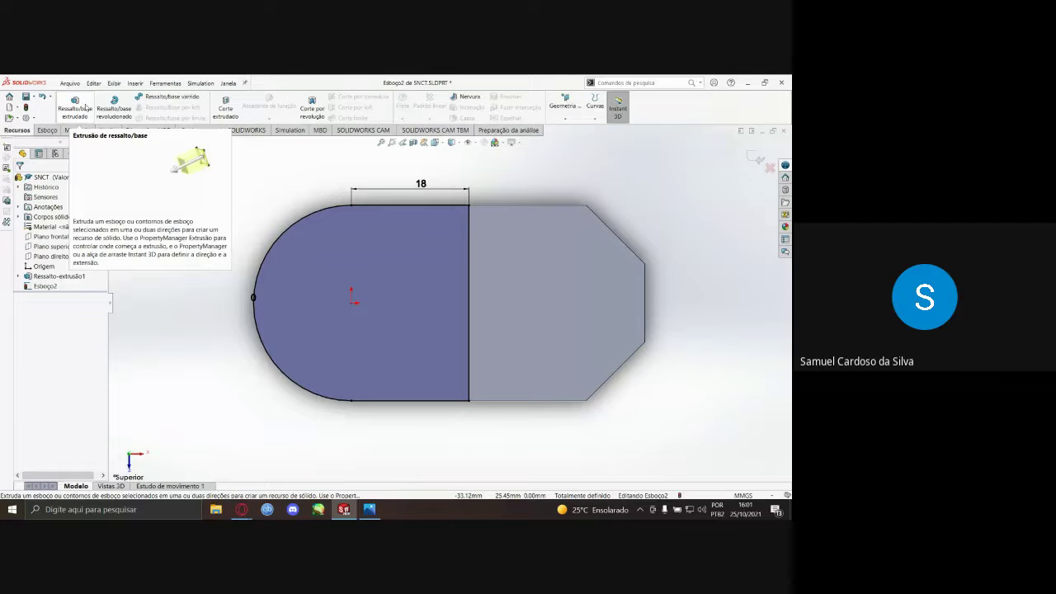
- Preview a 9 mm boss extrusion of the rounded left region, then view VISTAS.jpg
{"action": "left_click", "coordinate": [86, 107]}
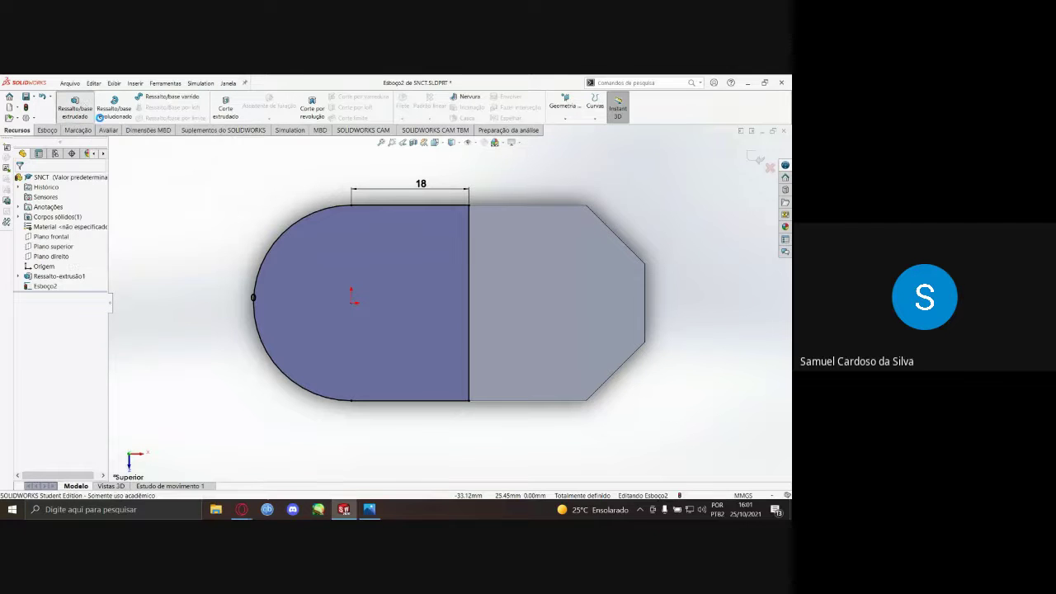
{"action": "left_click", "coordinate": [389, 298]}
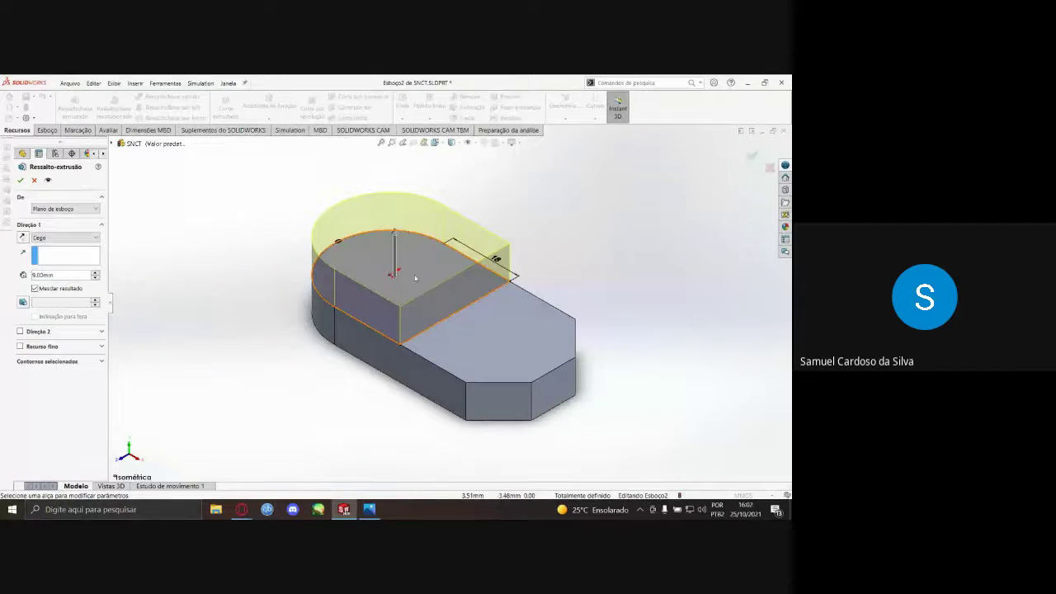
{"action": "scroll", "coordinate": [421, 272], "scroll_direction": "up", "scroll_amount": 1}
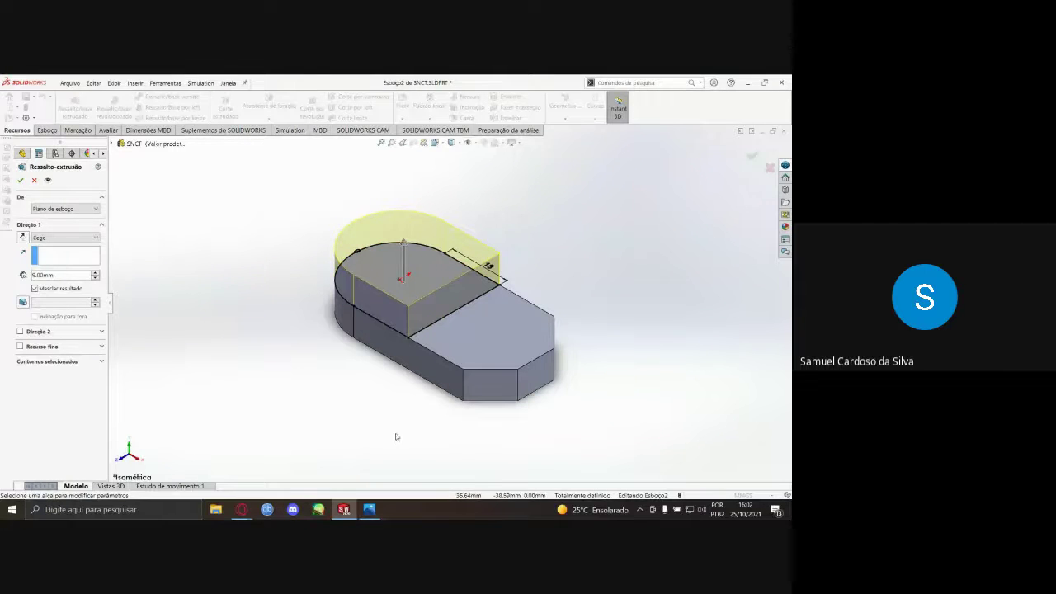
{"action": "left_click", "coordinate": [369, 509]}
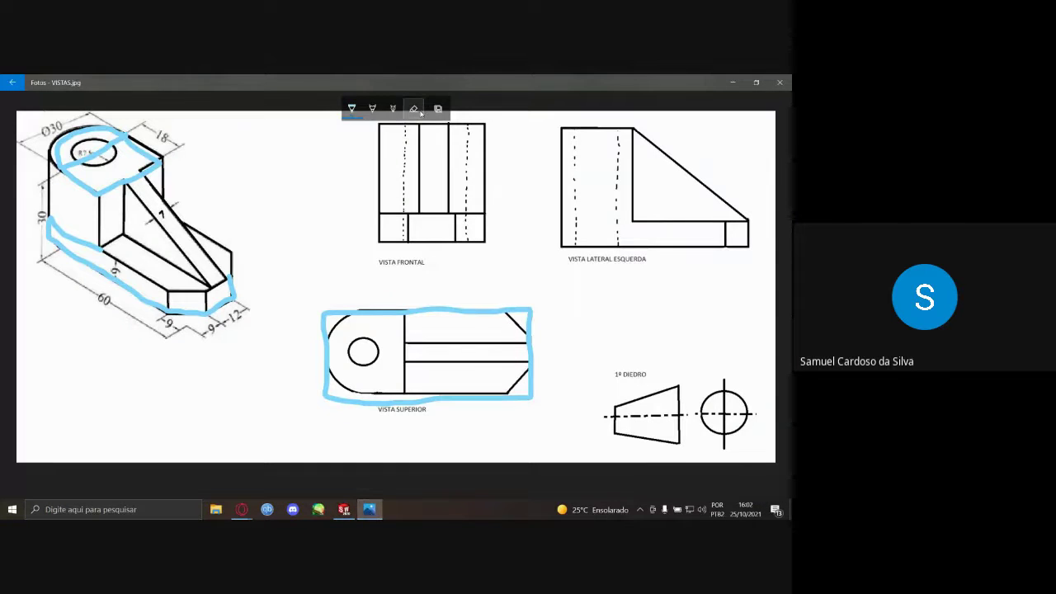
- Erase the blue ink marks from VISTAS.jpg and return to the SOLIDWORKS extrusion preview
{"action": "mouse_move", "coordinate": [293, 124]}
{"action": "left_mouse_down"}
{"action": "mouse_move", "coordinate": [82, 186]}
{"action": "mouse_move", "coordinate": [57, 143]}
{"action": "mouse_move", "coordinate": [64, 207]}
{"action": "mouse_move", "coordinate": [91, 250]}
{"action": "mouse_move", "coordinate": [257, 339]}
{"action": "mouse_move", "coordinate": [402, 304]}
{"action": "mouse_move", "coordinate": [414, 358]}
{"action": "left_mouse_up"}
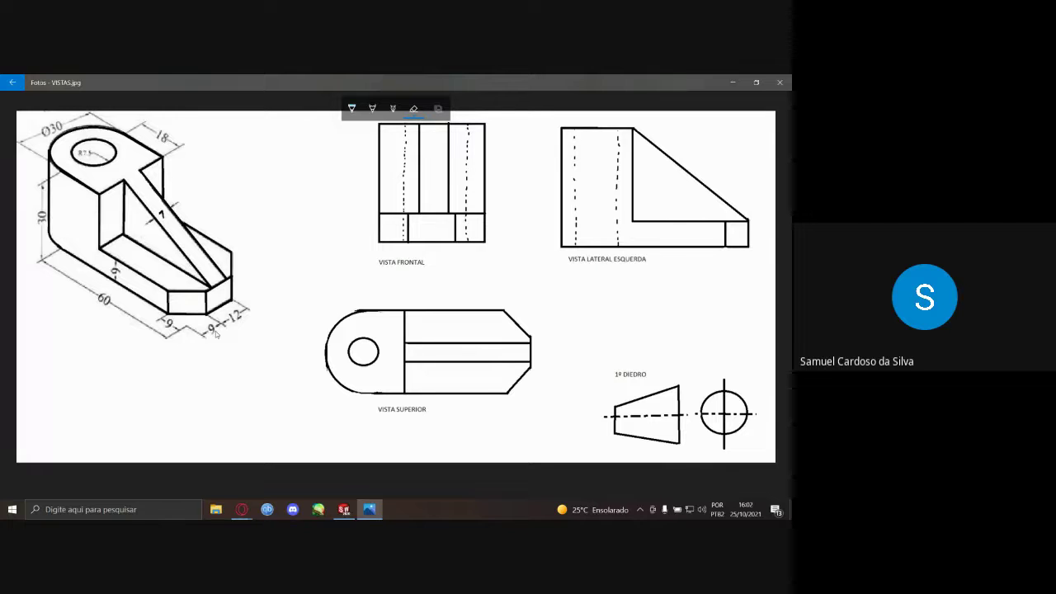
{"action": "left_click", "coordinate": [344, 509]}
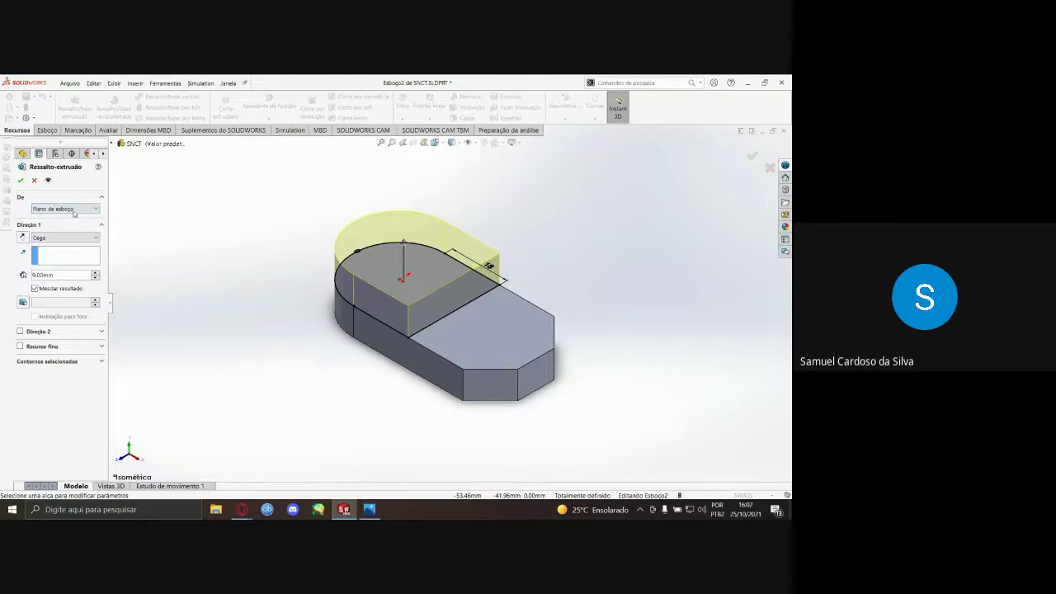
- Set the boss extrusion depth to 21 mm and confirm it as Ressalto-extrusão2
{"action": "right_click", "coordinate": [36, 275]}
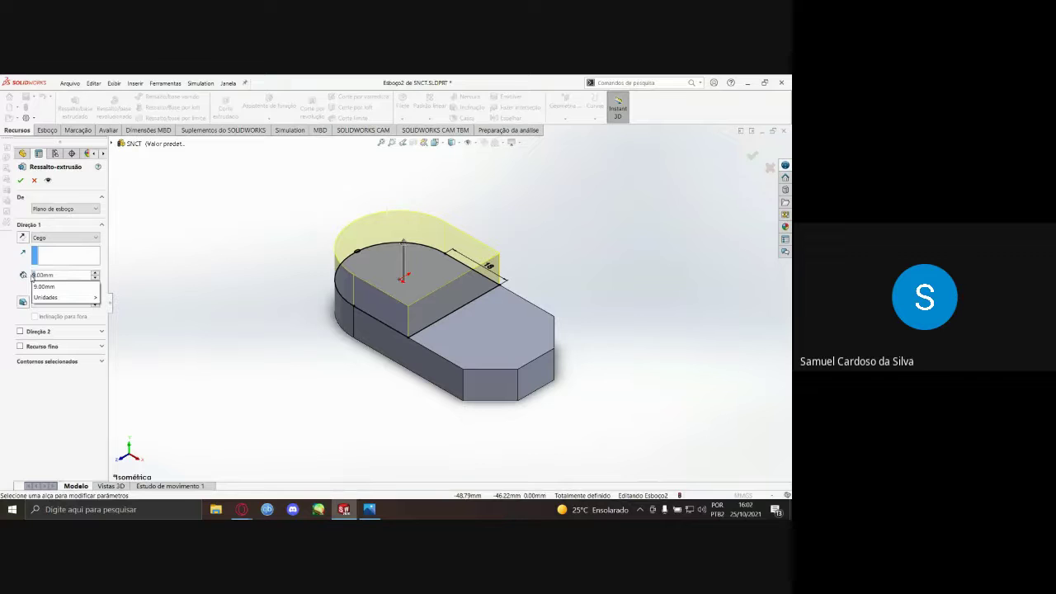
{"action": "type", "text": "21"}
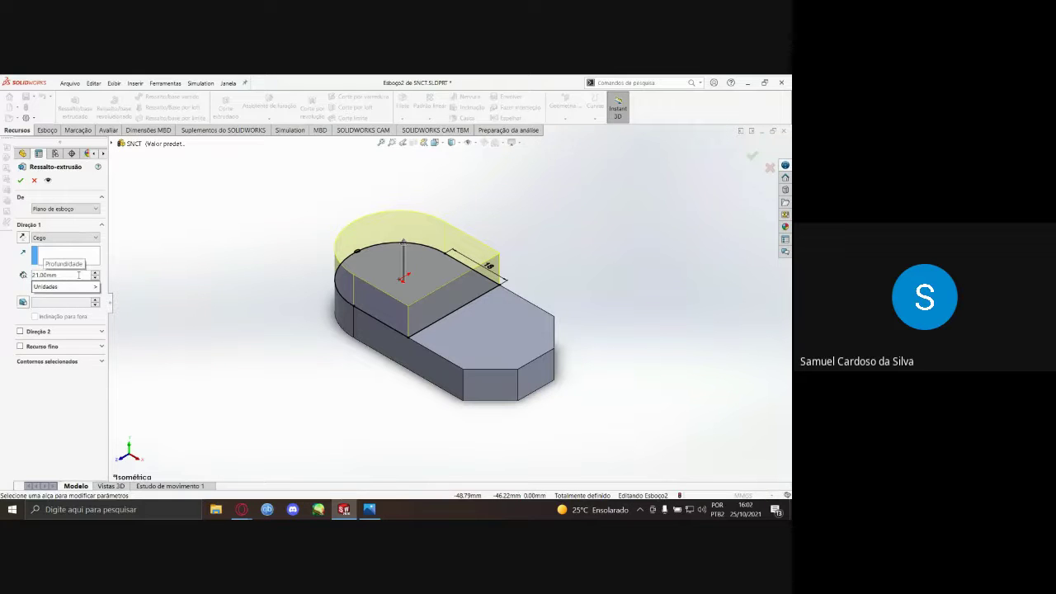
{"action": "key", "text": "Return"}
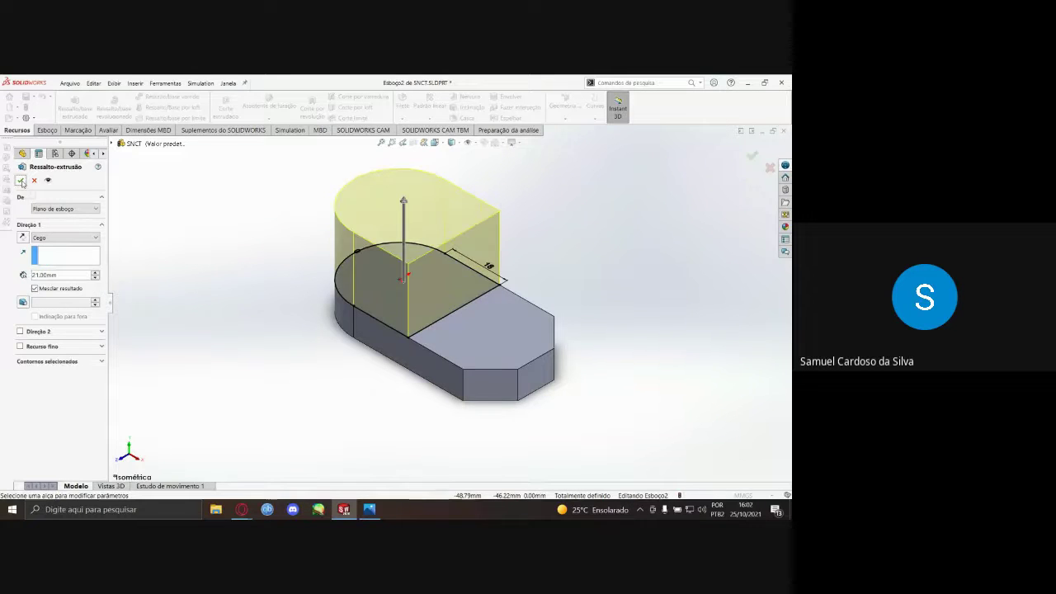
{"action": "left_click", "coordinate": [20, 181]}
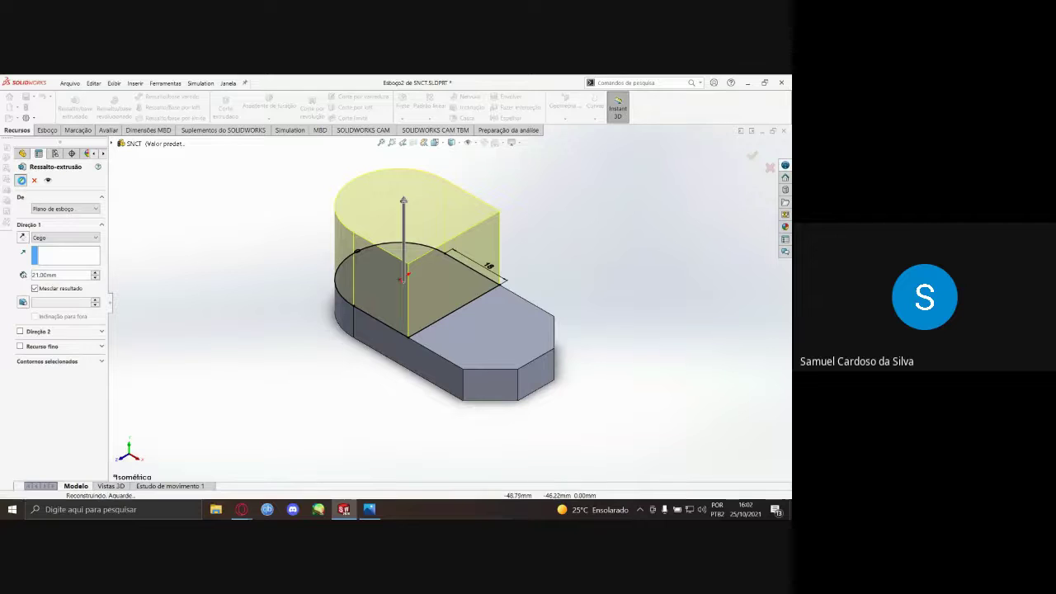
{"action": "left_click", "coordinate": [246, 231]}
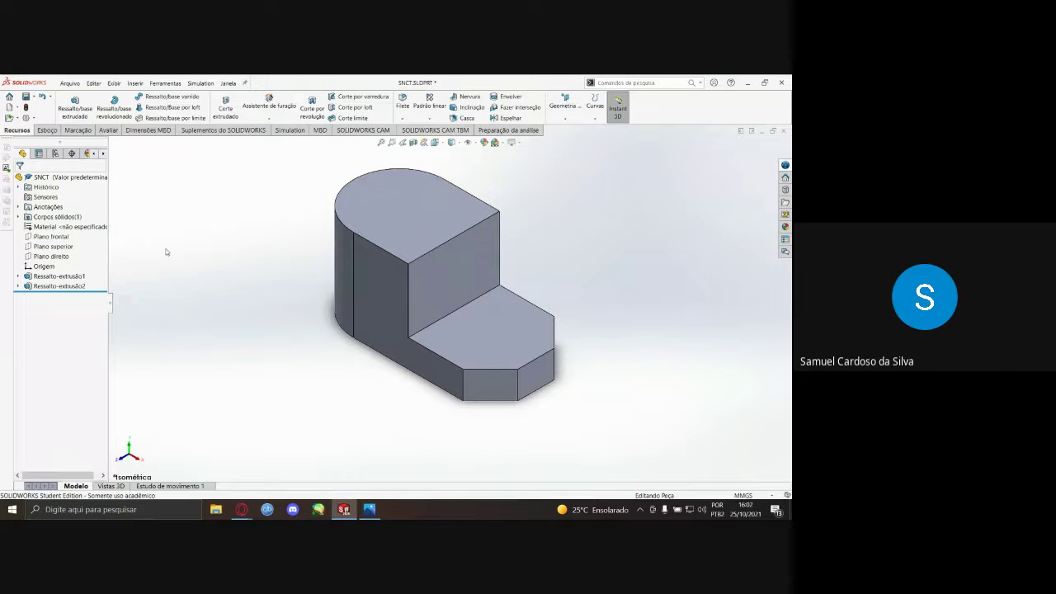
{"action": "left_click", "coordinate": [369, 509]}
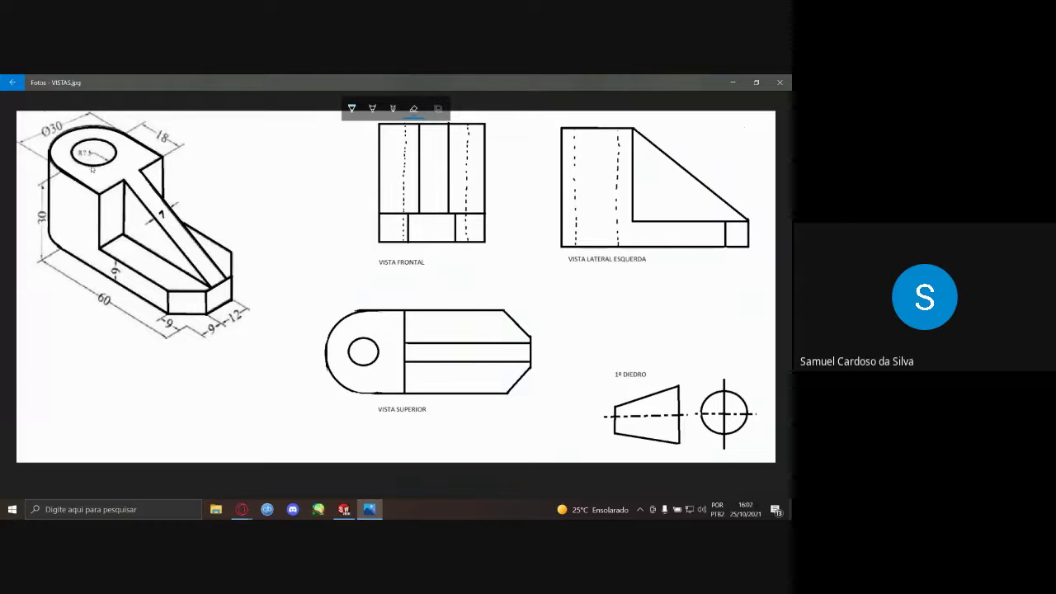
- Bring SNCT.SLDPRT with its raised rounded boss back in front of Photos
{"action": "left_click", "coordinate": [344, 507]}
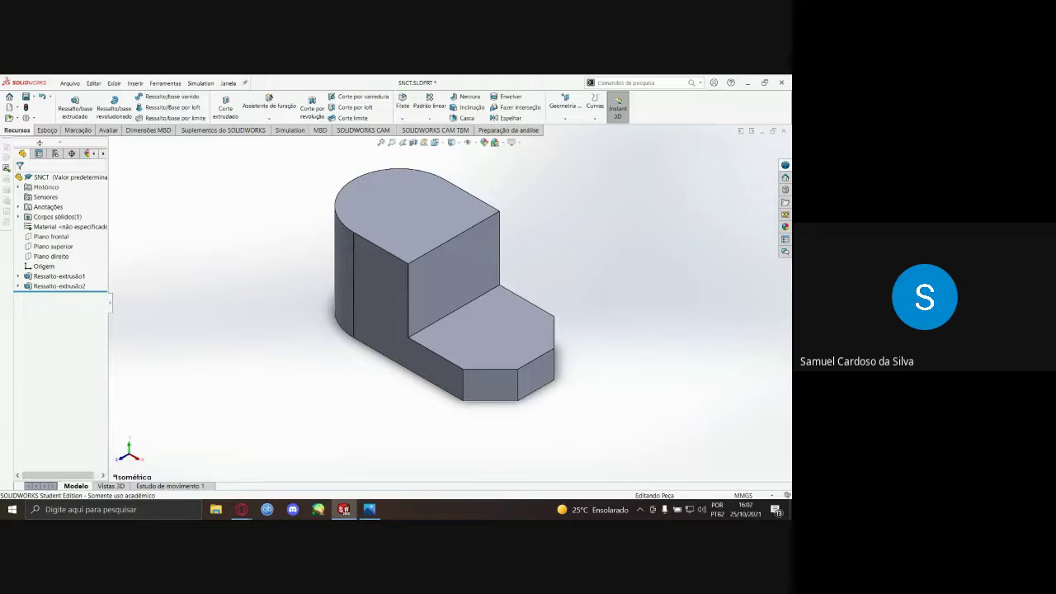
{"action": "left_click", "coordinate": [409, 203]}
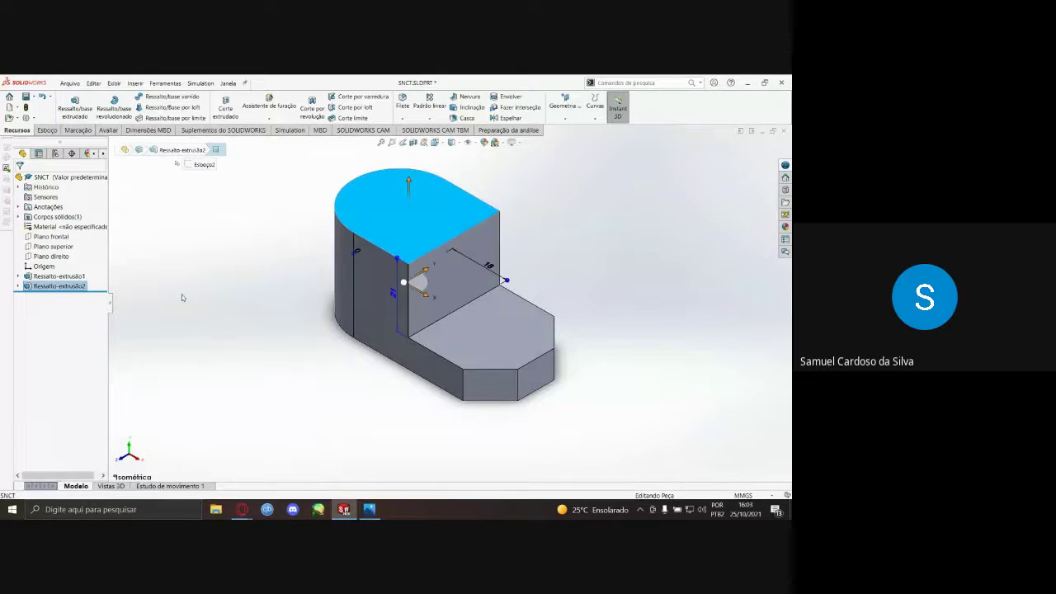
{"action": "left_click", "coordinate": [228, 275]}
{"action": "left_click", "coordinate": [407, 211]}
{"action": "left_click", "coordinate": [278, 260]}
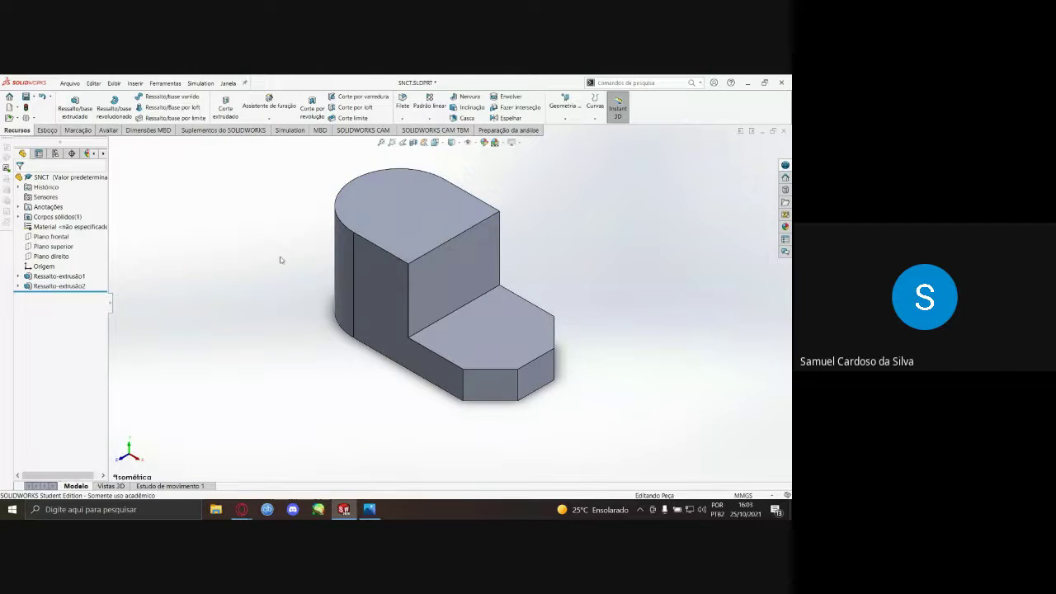
{"action": "middle_click_drag", "start_coordinate": [278, 259], "coordinate": [331, 279]}
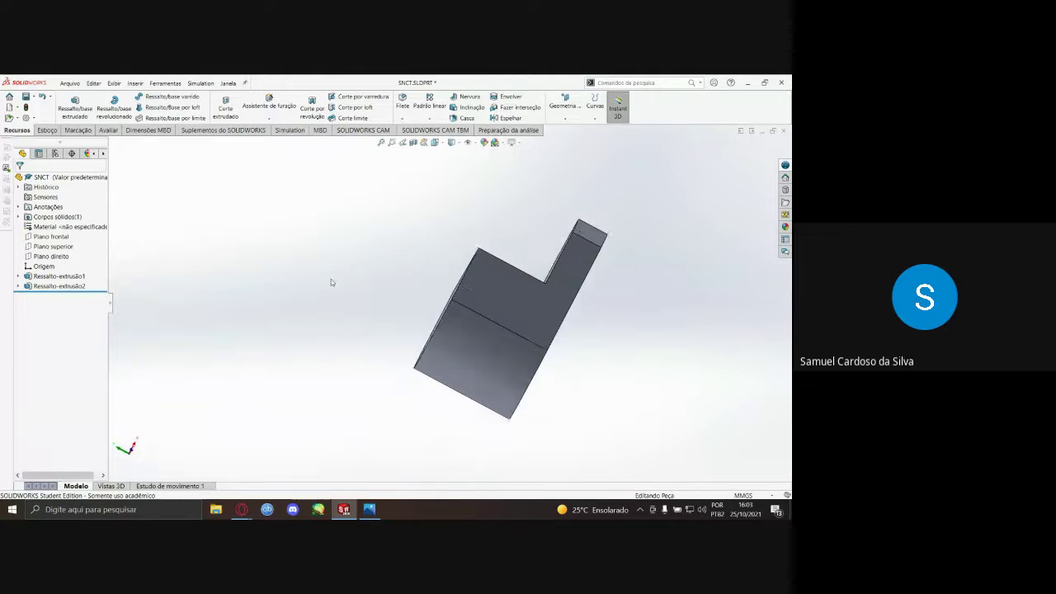
{"action": "scroll", "coordinate": [420, 302], "scroll_direction": "down", "scroll_amount": 2}
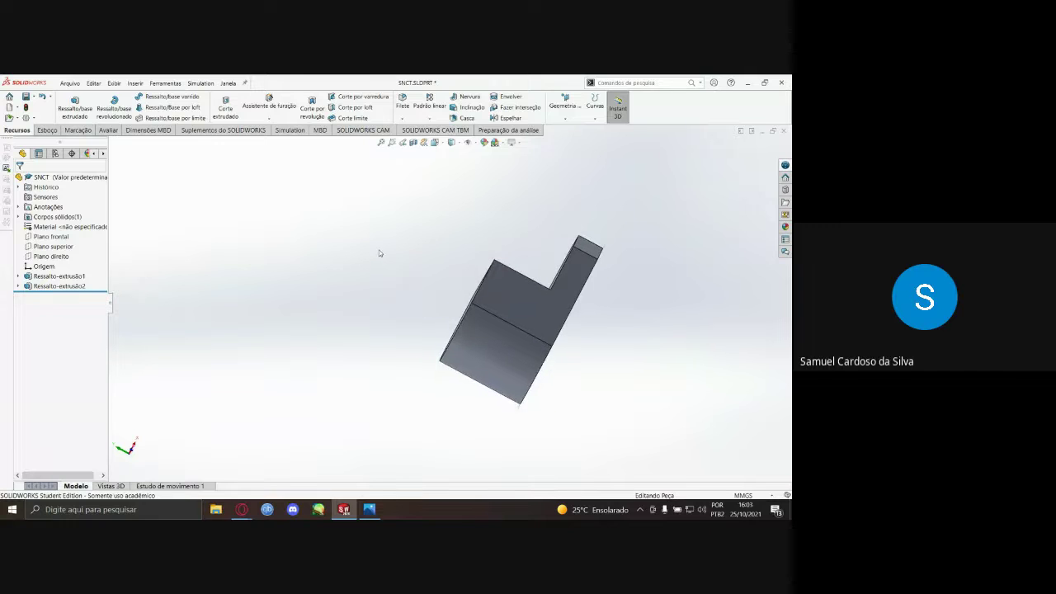
{"action": "middle_click_drag", "start_coordinate": [379, 253], "coordinate": [415, 273]}
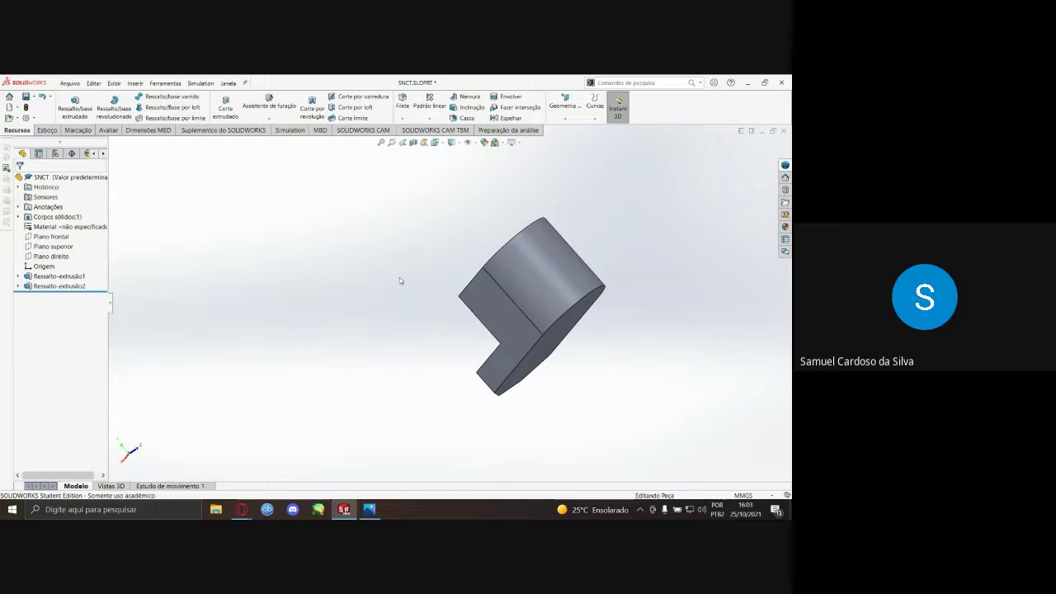
{"action": "key", "text": "ctrl+7"}
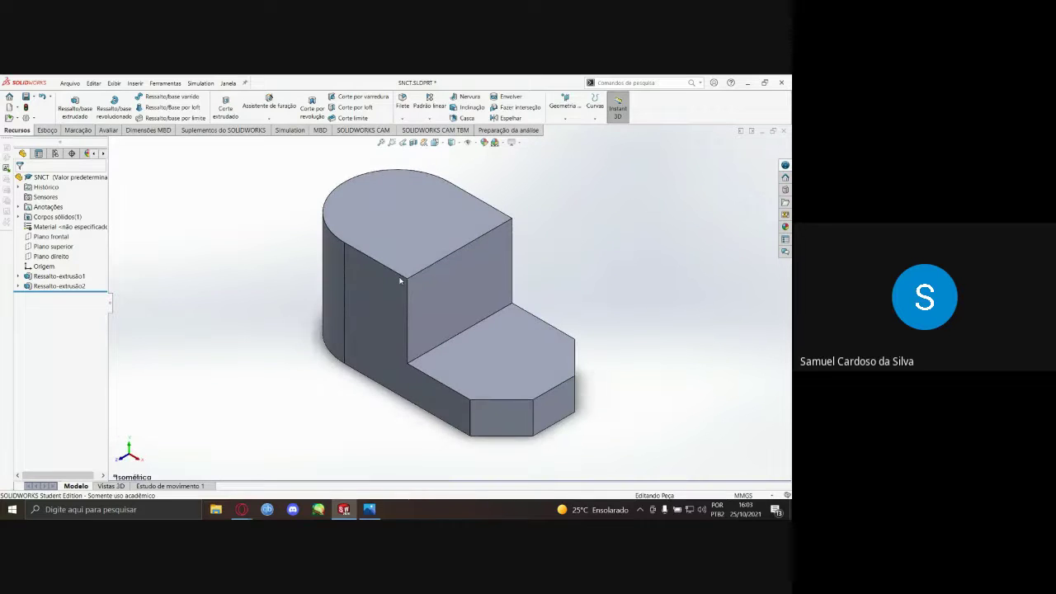
{"action": "middle_click_drag", "start_coordinate": [278, 258], "coordinate": [277, 336]}
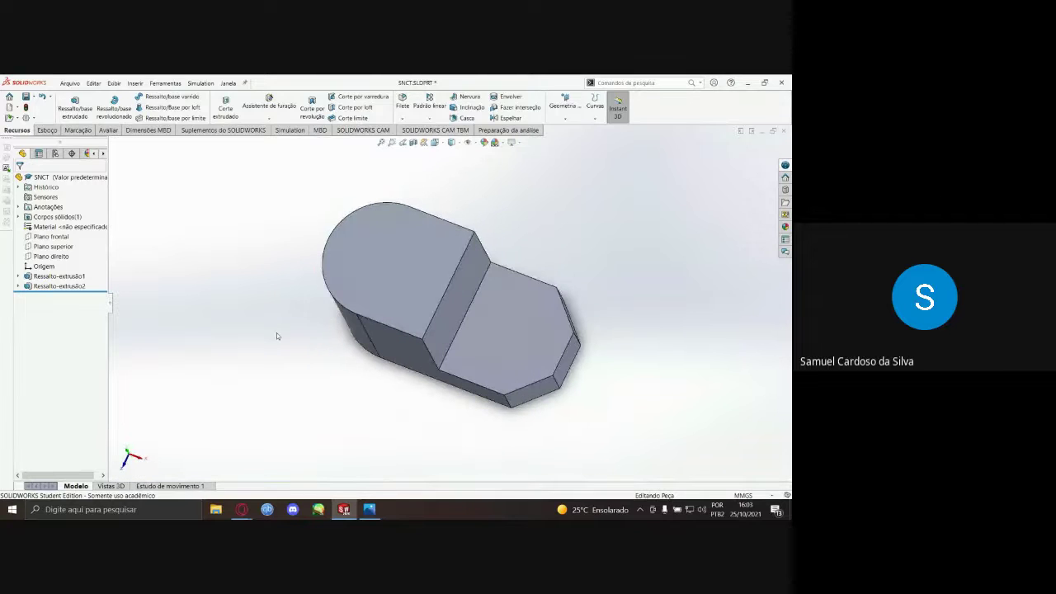
{"action": "key", "text": "ctrl+1"}
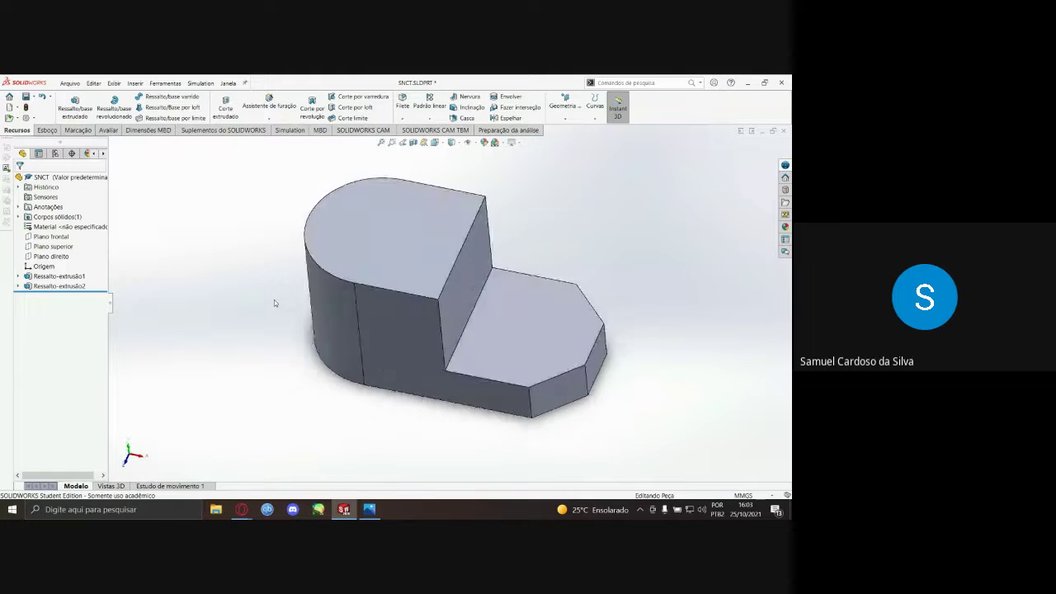
{"action": "key", "text": "ctrl+7"}
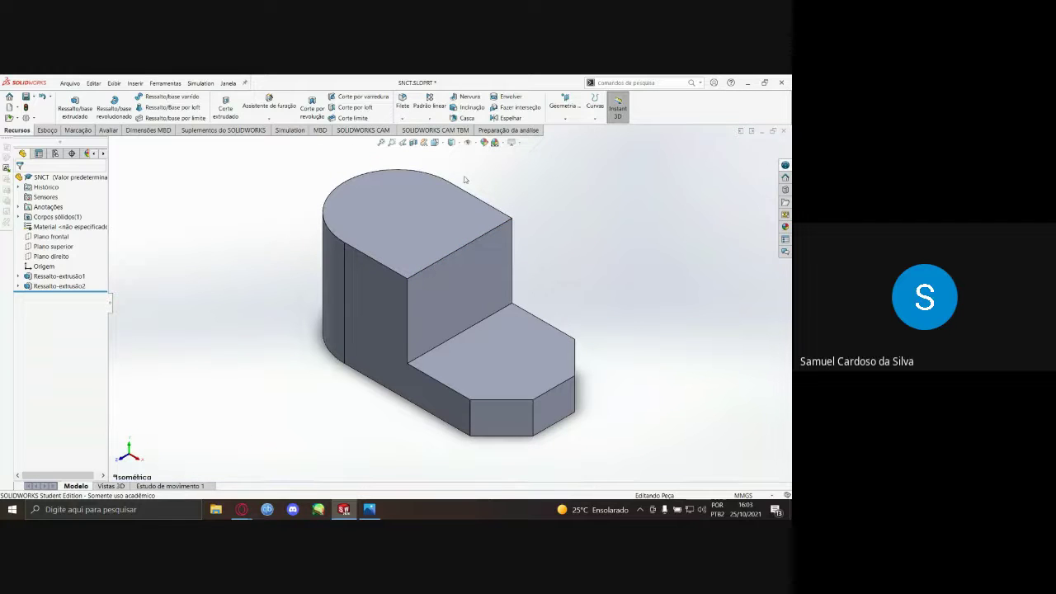
{"action": "middle_click_drag", "start_coordinate": [590, 183], "coordinate": [573, 224]}
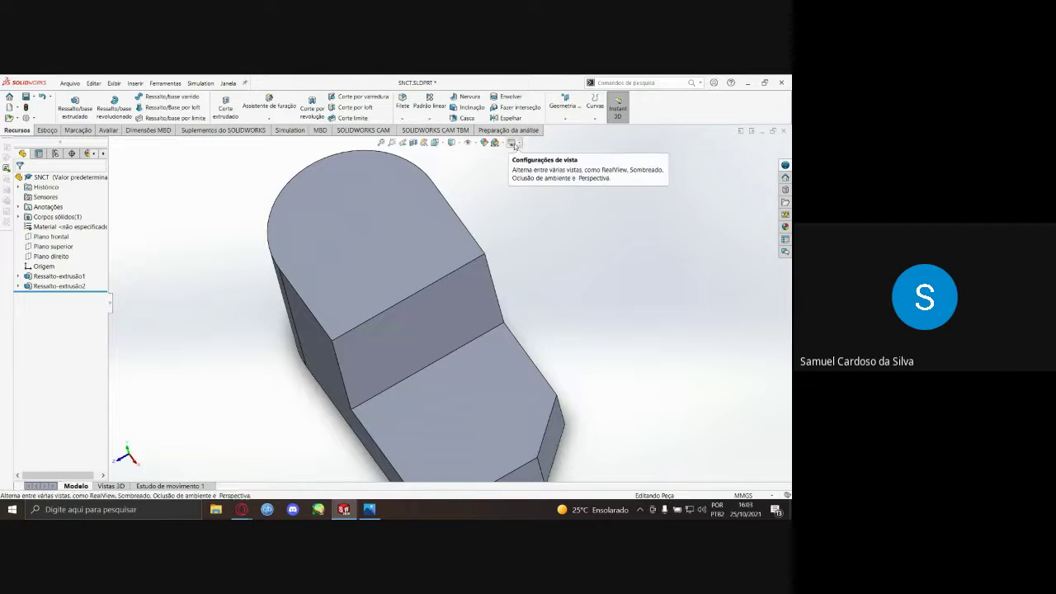
{"action": "left_click", "coordinate": [444, 145]}
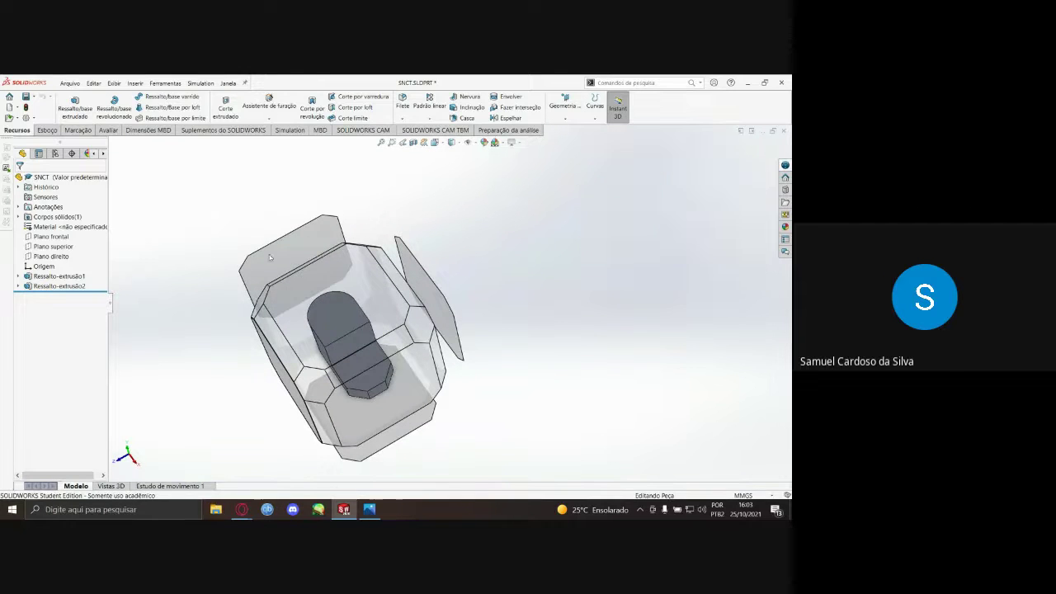
{"action": "left_click", "coordinate": [408, 363]}
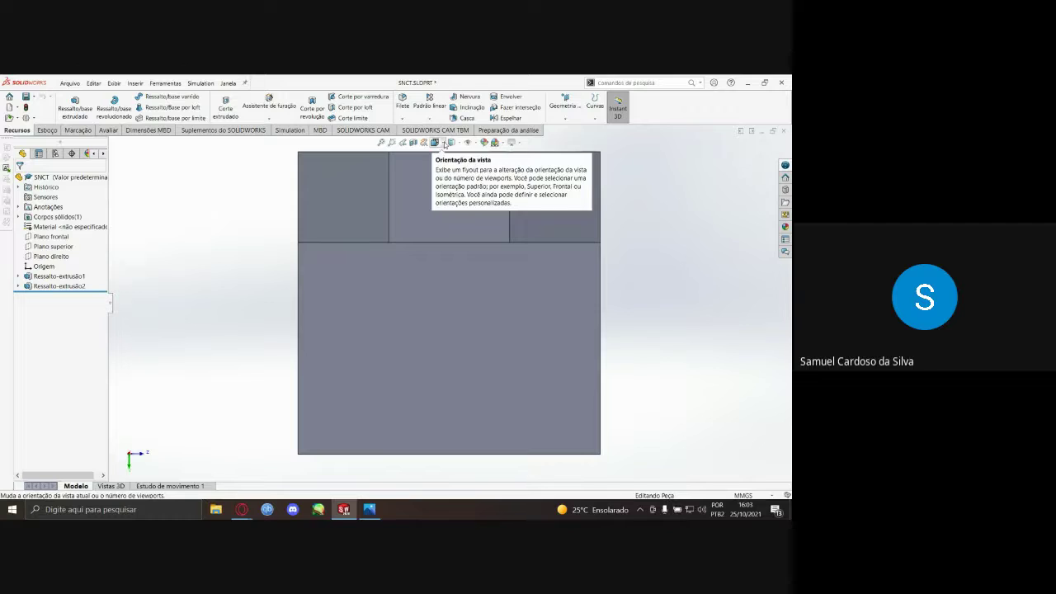
{"action": "left_click", "coordinate": [445, 144]}
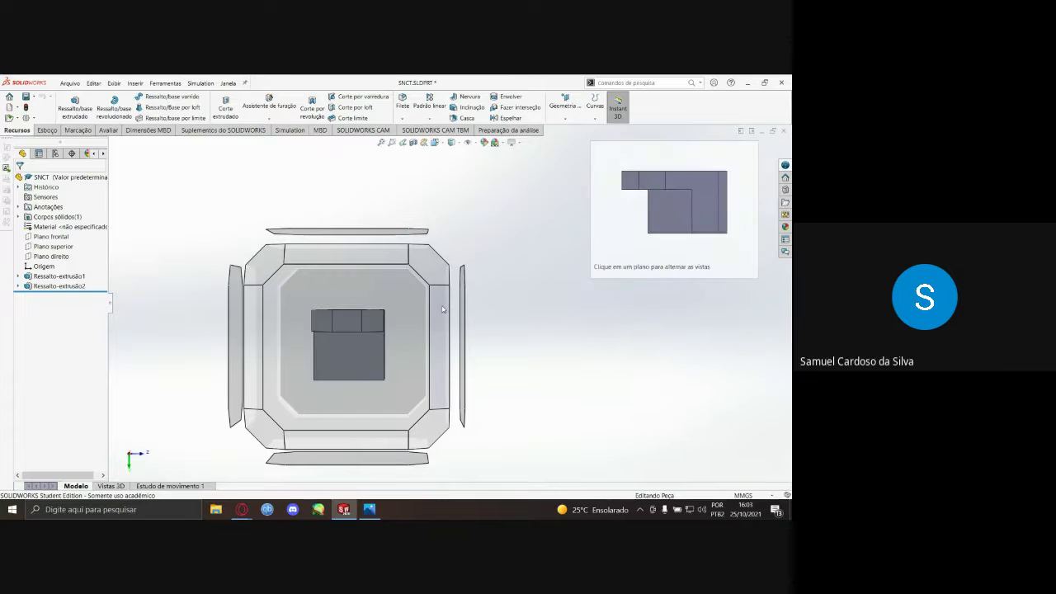
{"action": "left_click", "coordinate": [440, 312]}
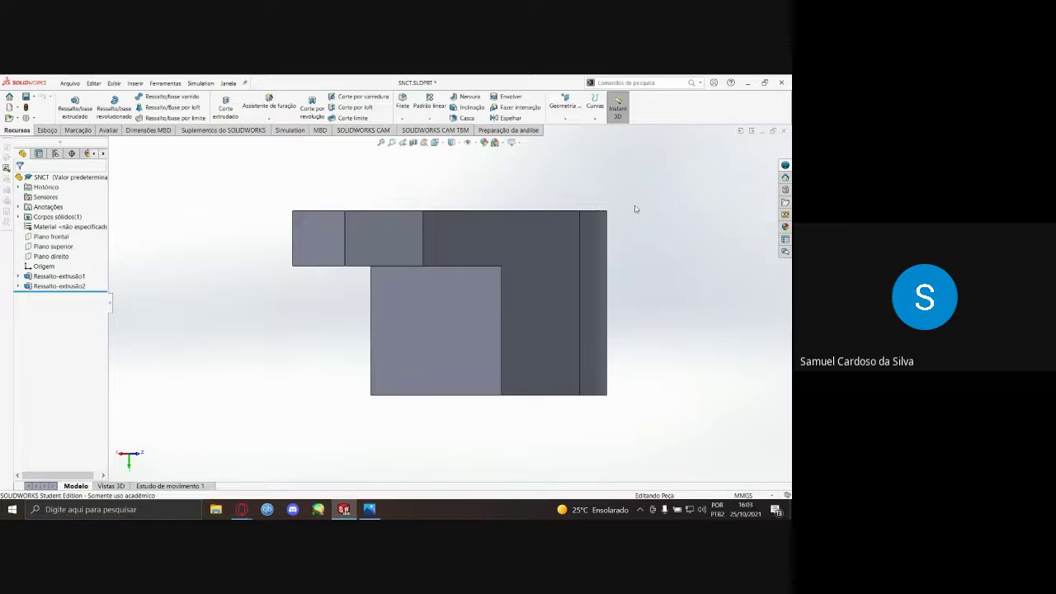
{"action": "key", "text": "ctrl+7"}
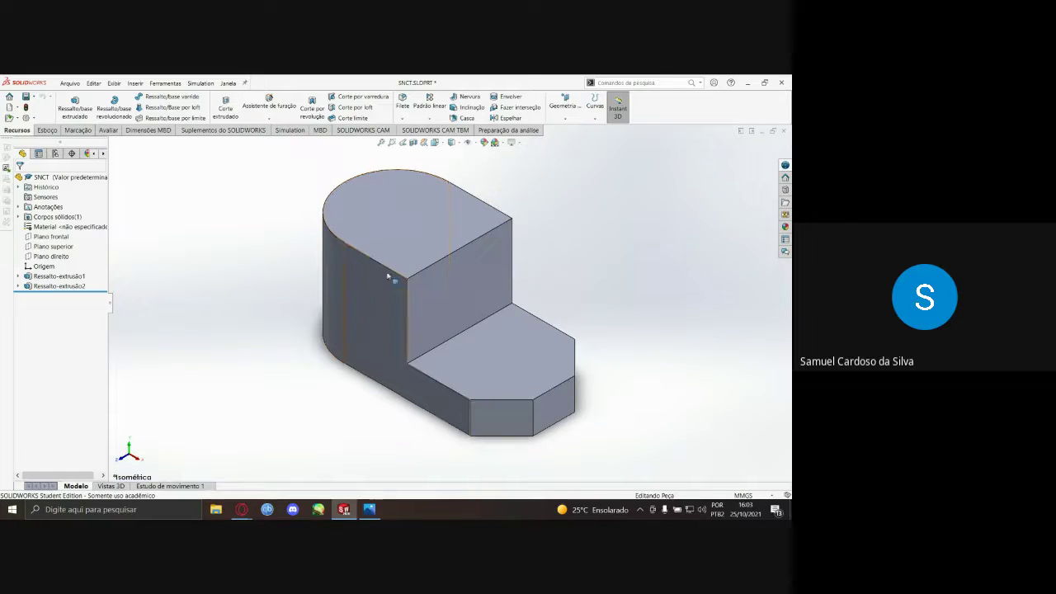
- Start a new sketch, Esboço3, on the rounded boss's top face, viewed normal to it
{"action": "left_click", "coordinate": [399, 203]}
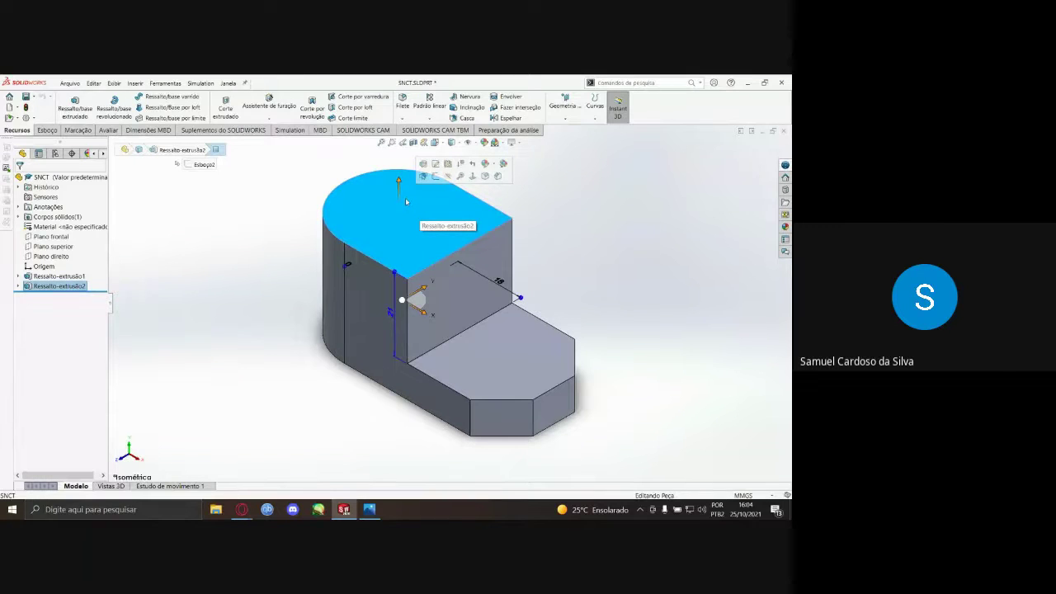
{"action": "left_click", "coordinate": [47, 131]}
{"action": "left_click", "coordinate": [66, 103]}
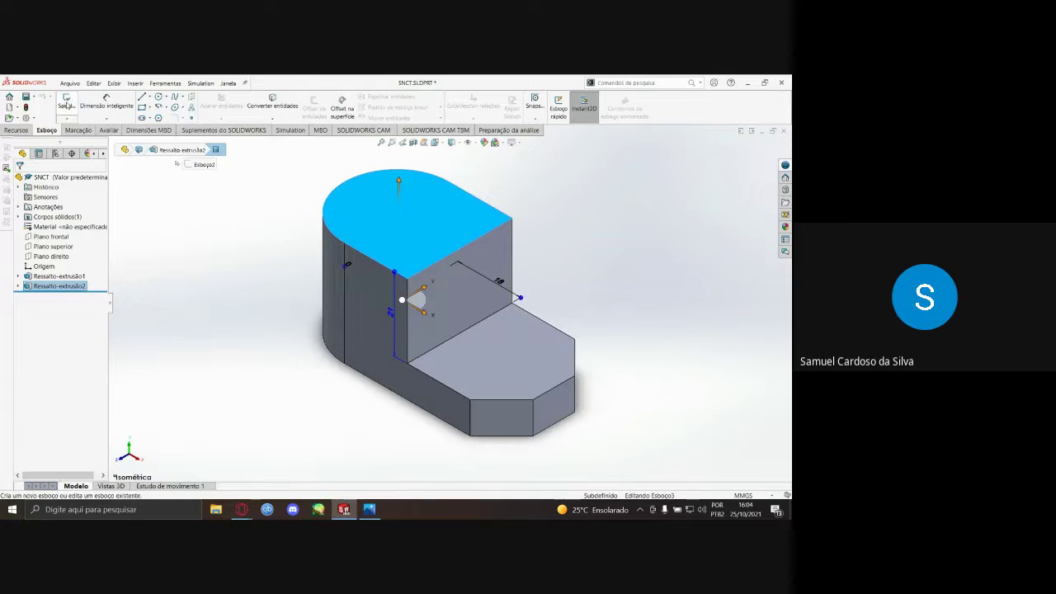
{"action": "left_click", "coordinate": [236, 242]}
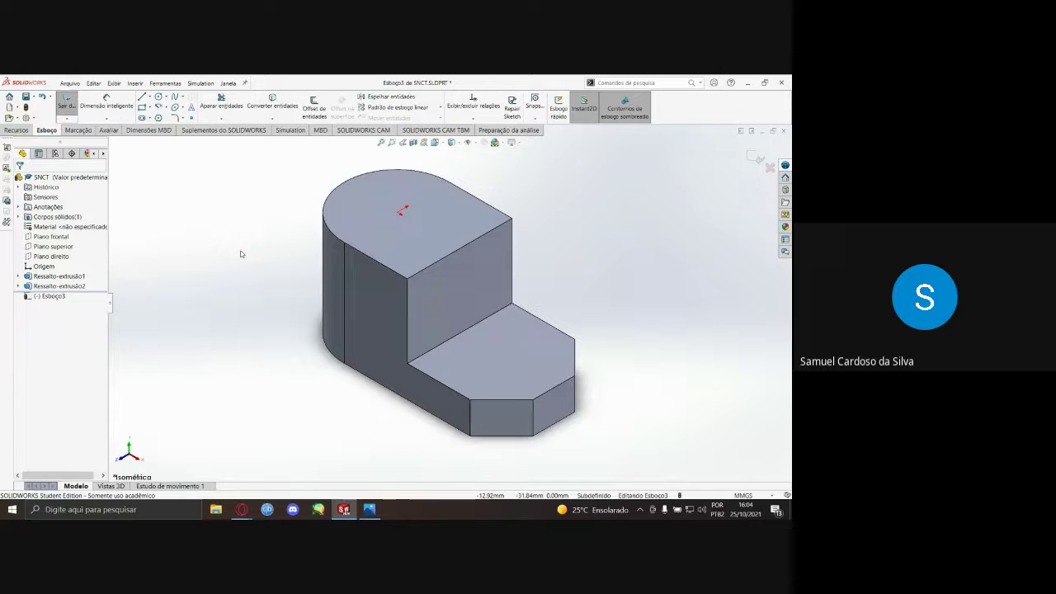
{"action": "key", "text": "ctrl+8"}
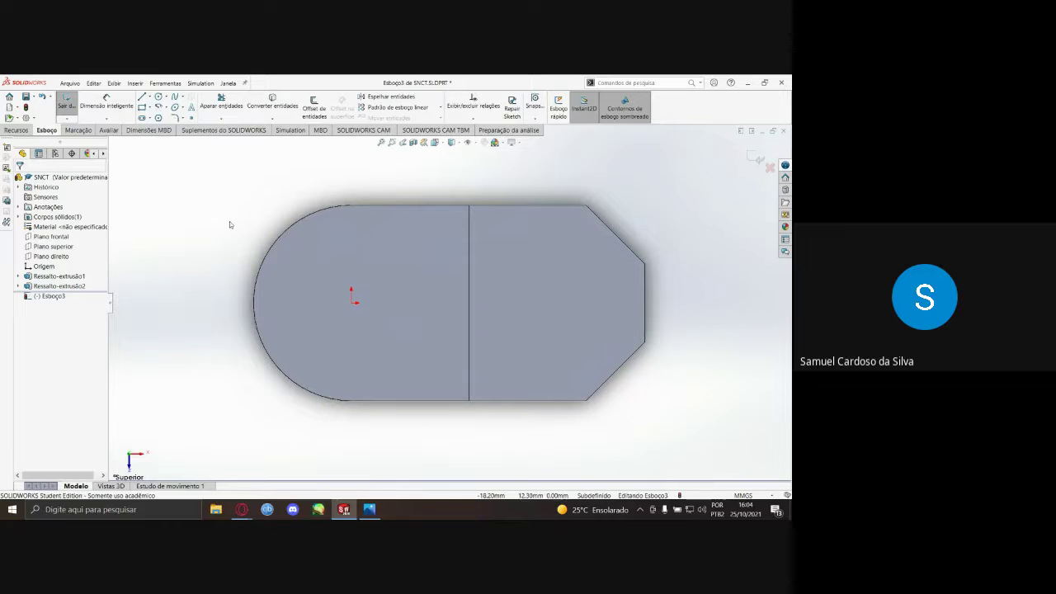
{"action": "key", "text": "c"}
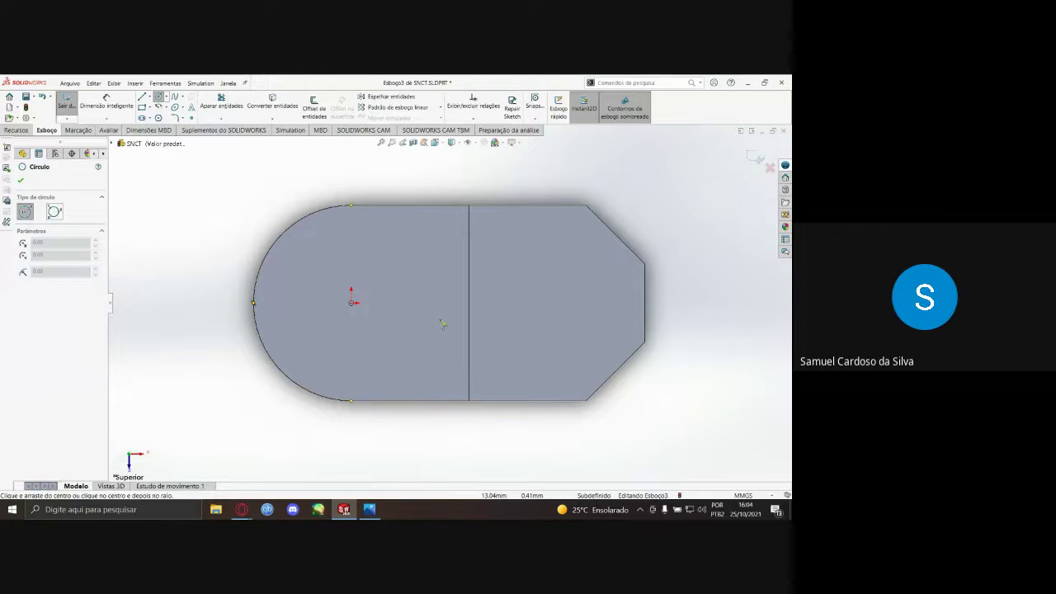
- Draw a misplaced small circle on the boss top, then delete it
{"action": "left_click", "coordinate": [352, 303]}
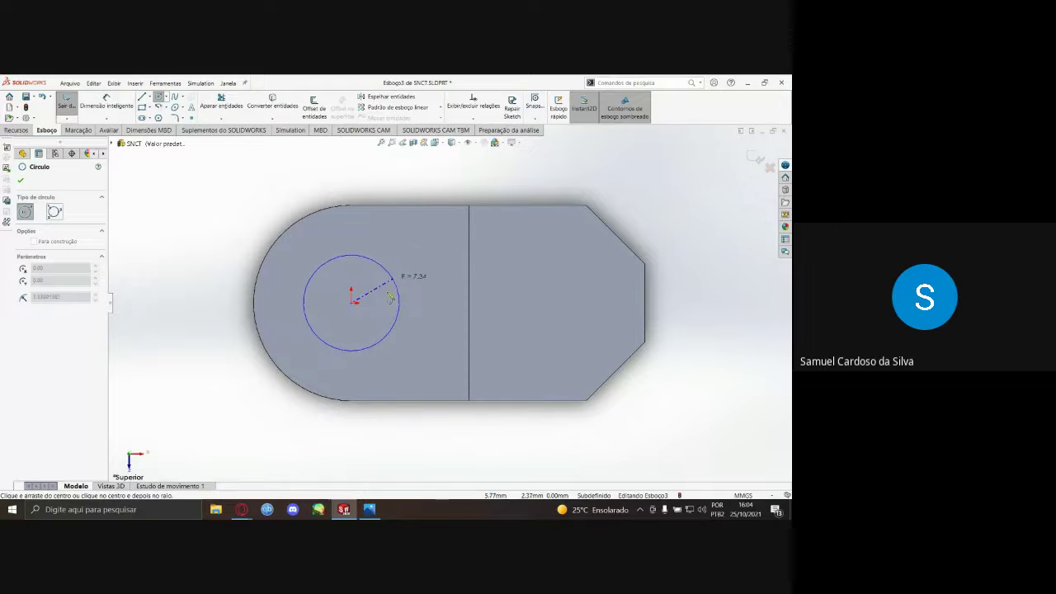
{"action": "key", "text": "Escape"}
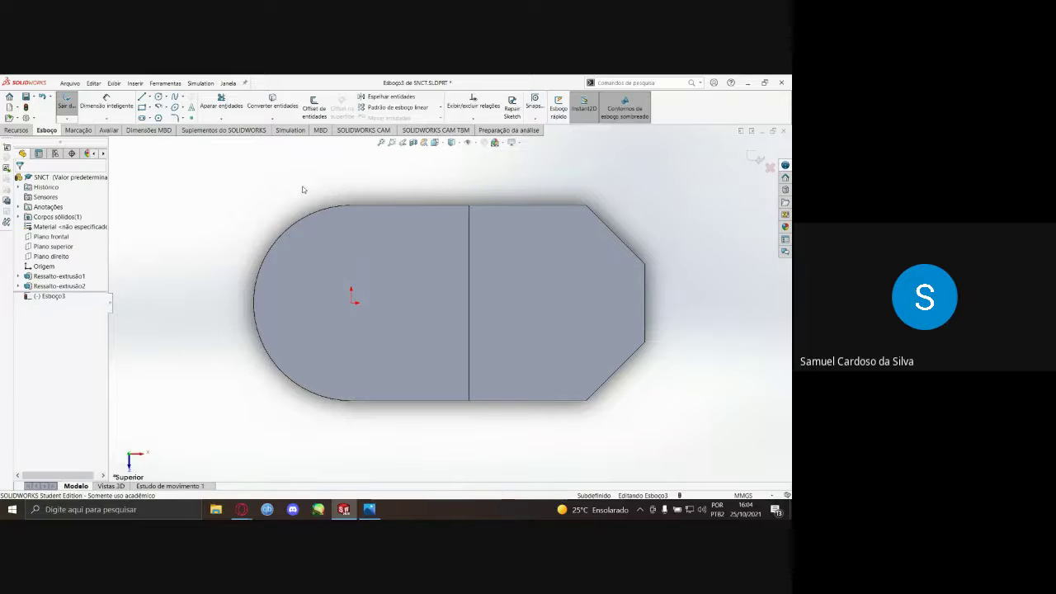
{"action": "key", "text": "Return"}
{"action": "left_click", "coordinate": [325, 248]}
{"action": "left_click", "coordinate": [345, 243]}
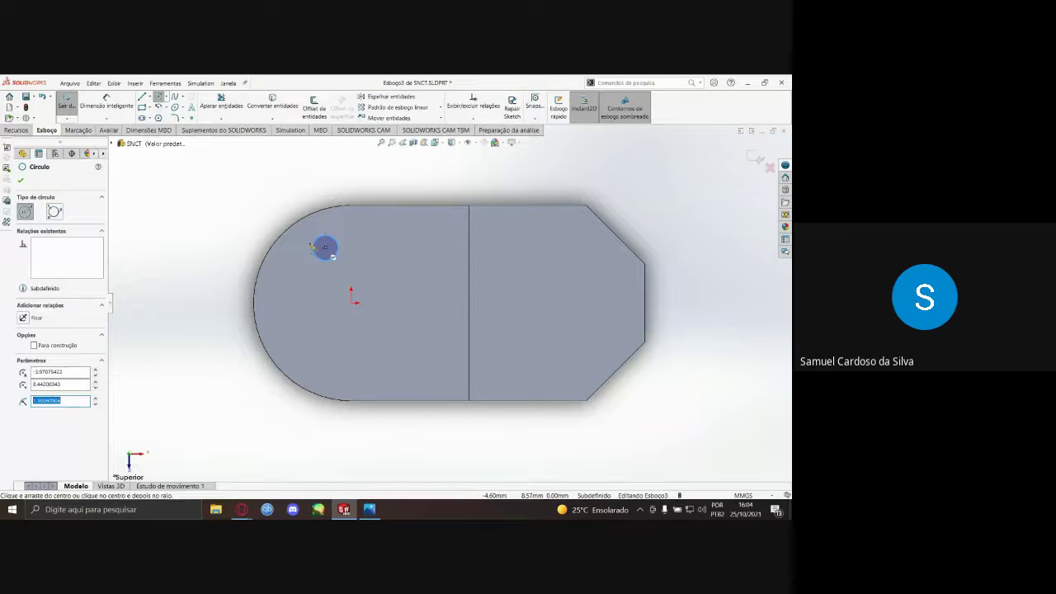
{"action": "key", "text": "Escape"}
{"action": "key", "text": "Delete"}
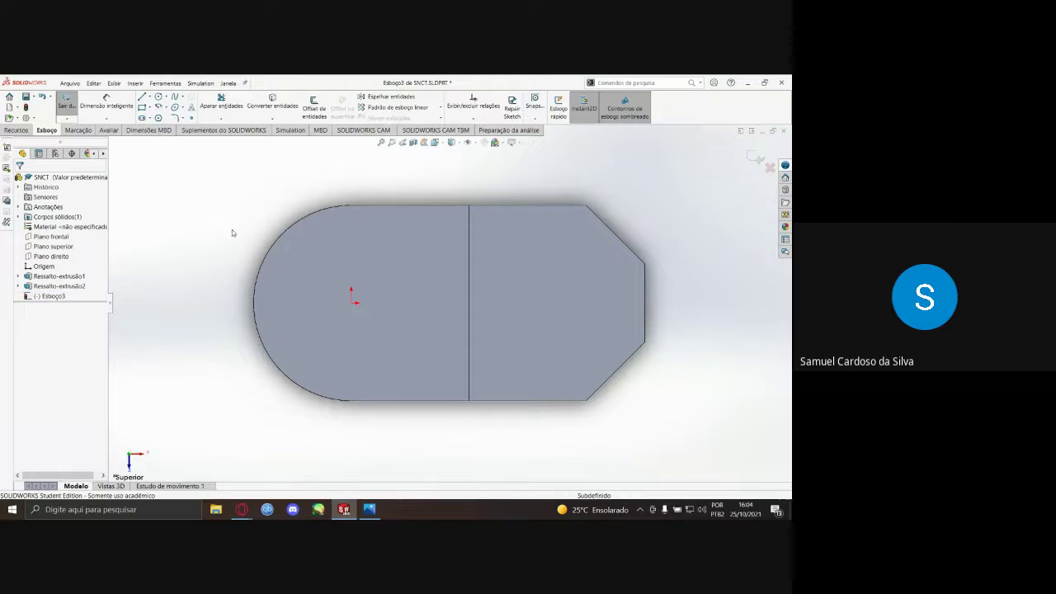
{"action": "key", "text": "Return"}
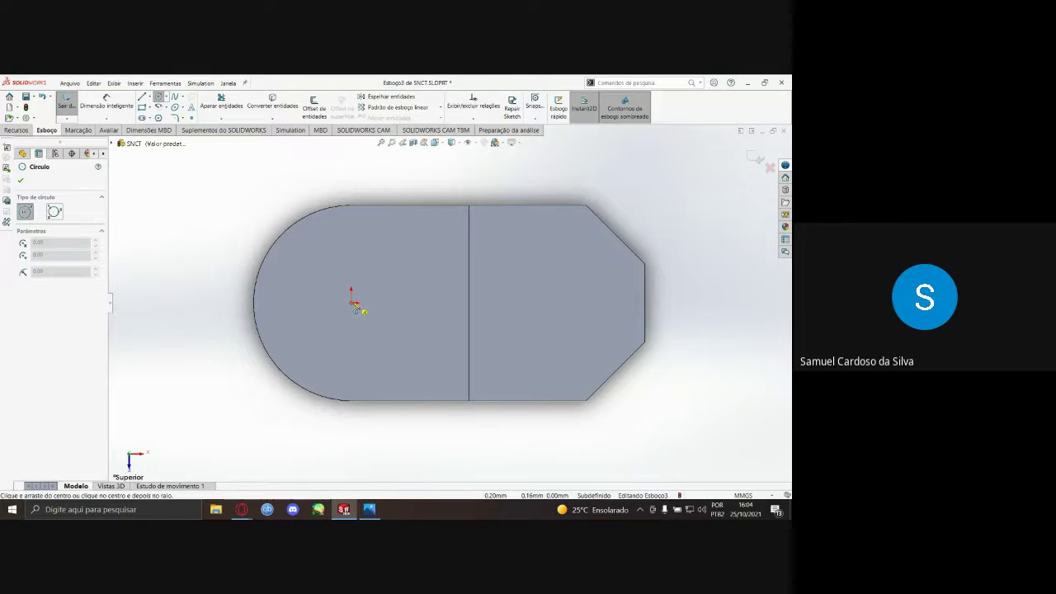
- Draw a circle centred on the sketch origin with a radius of about 7 mm
{"action": "left_click", "coordinate": [352, 303]}
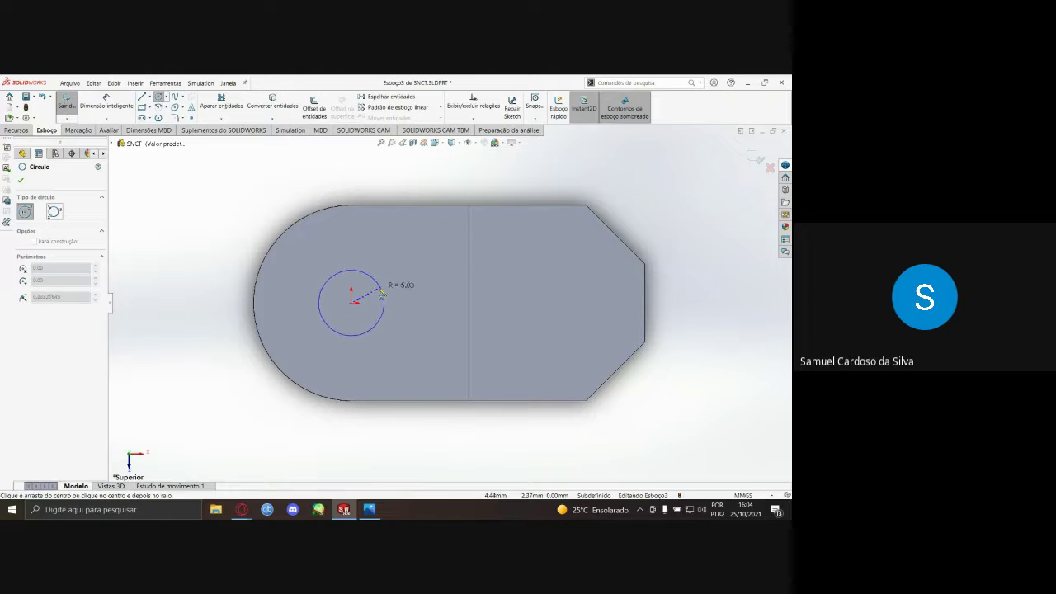
{"action": "key", "text": "Escape"}
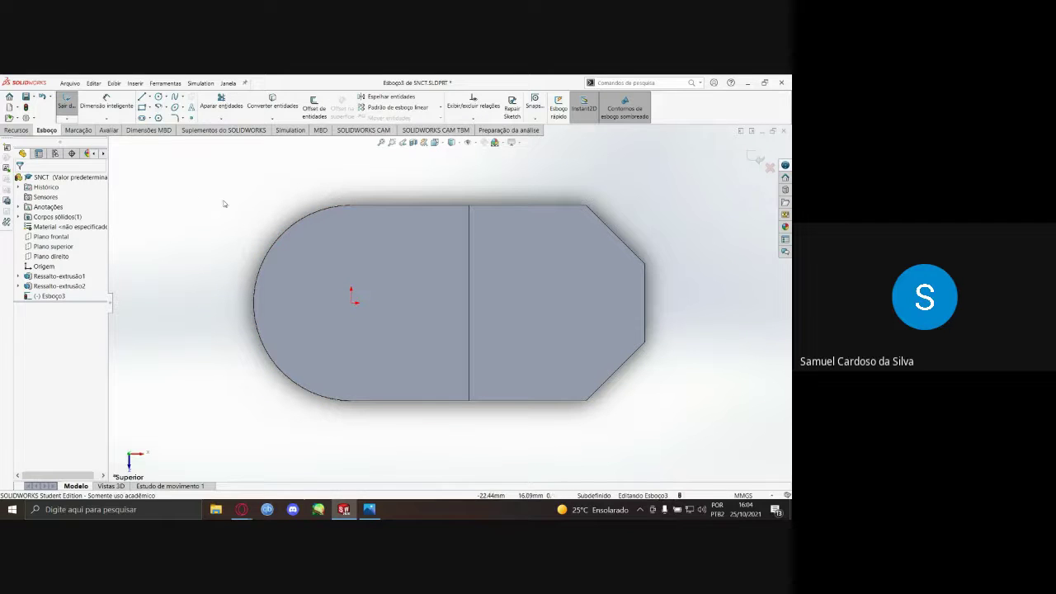
{"action": "key", "text": "c"}
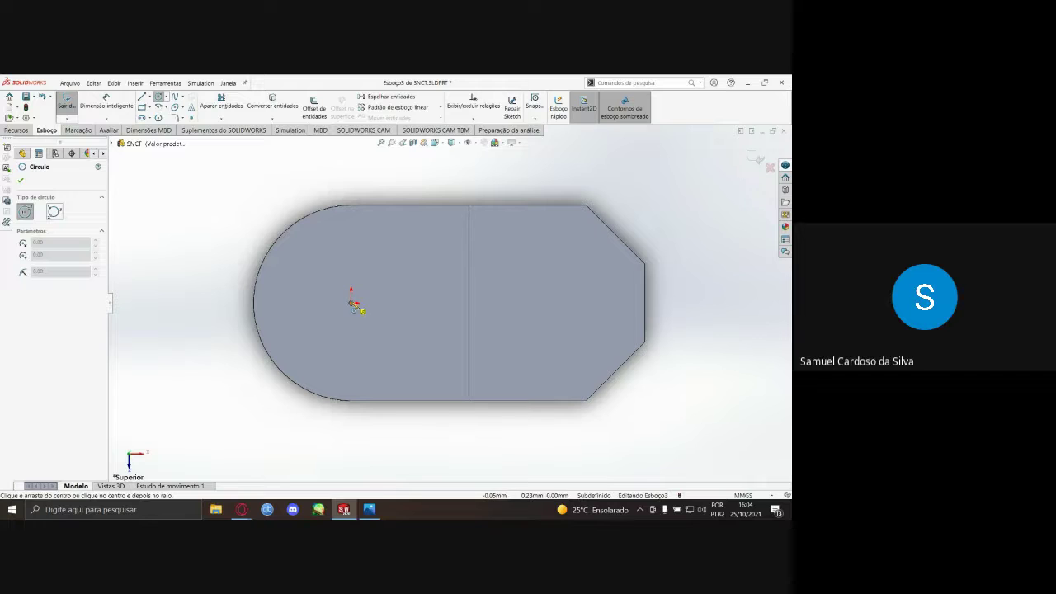
{"action": "left_click", "coordinate": [352, 302]}
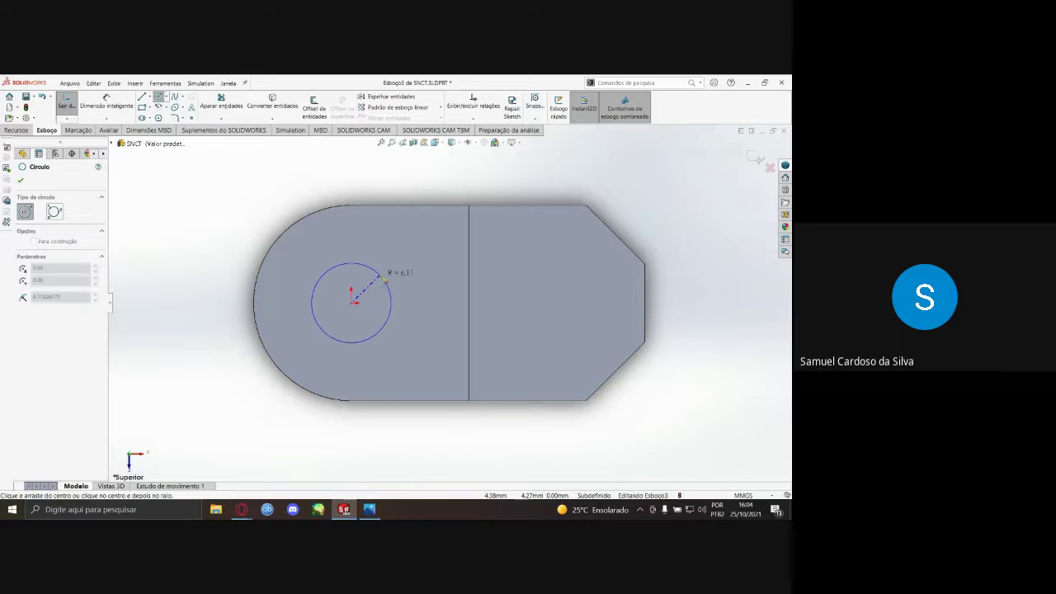
{"action": "left_click", "coordinate": [391, 280]}
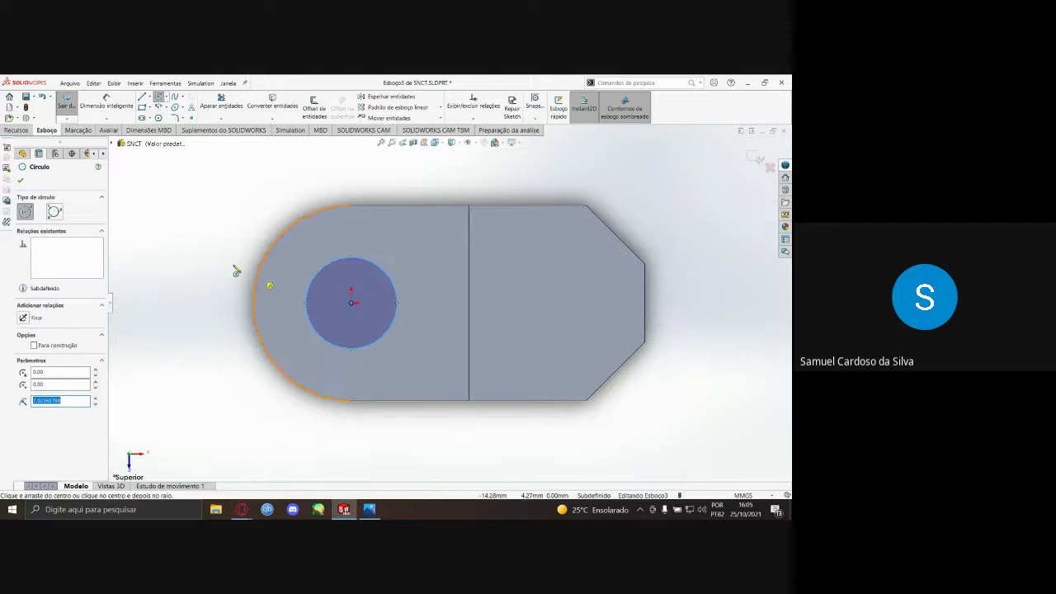
- Give the circle a Ø15 mm diameter dimension and return to the isometric view
{"action": "key", "text": "d"}
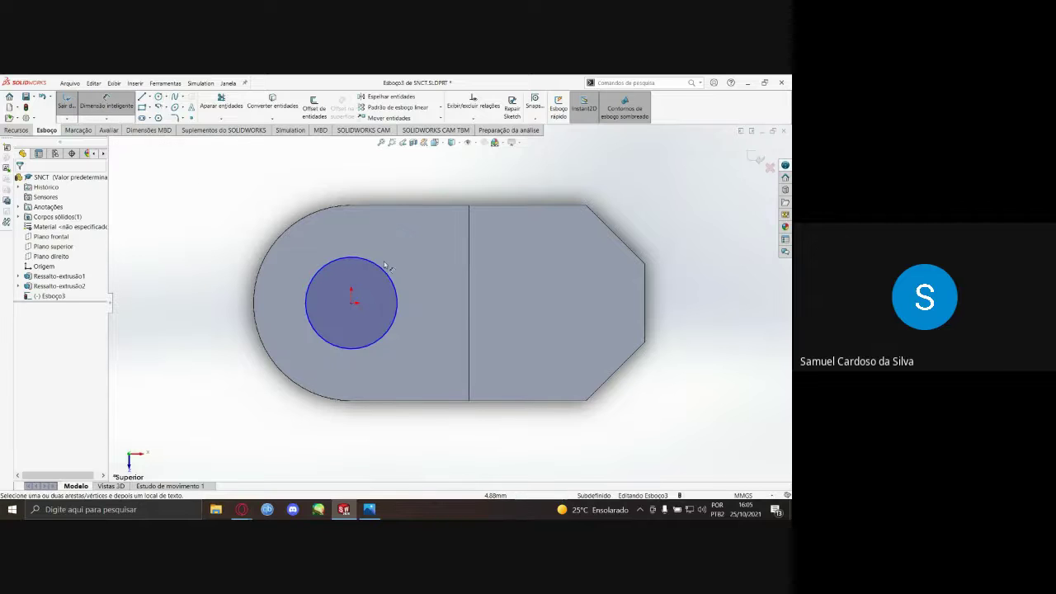
{"action": "left_click", "coordinate": [396, 285]}
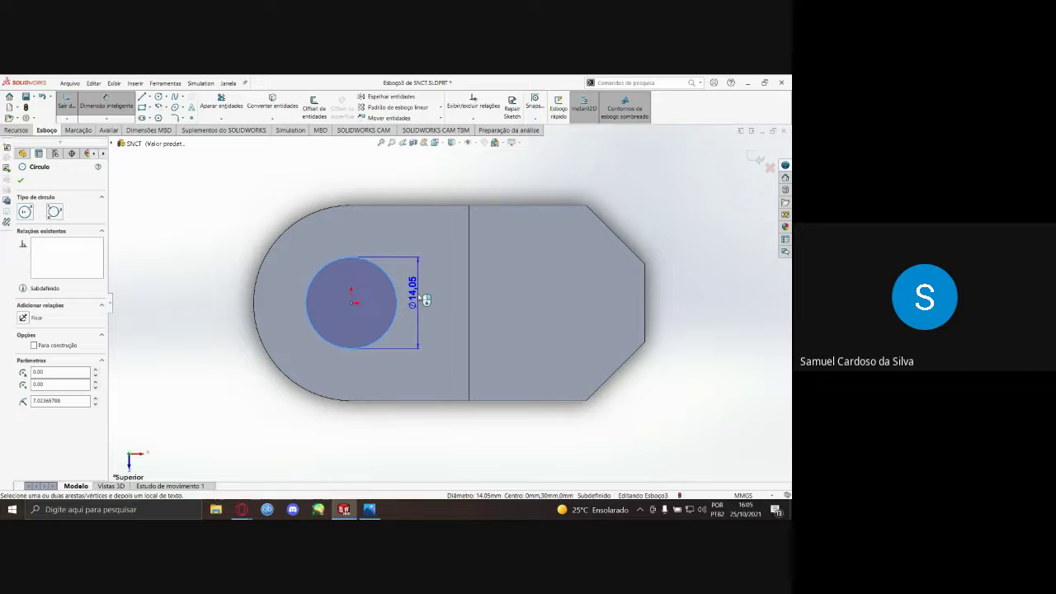
{"action": "left_click", "coordinate": [426, 299]}
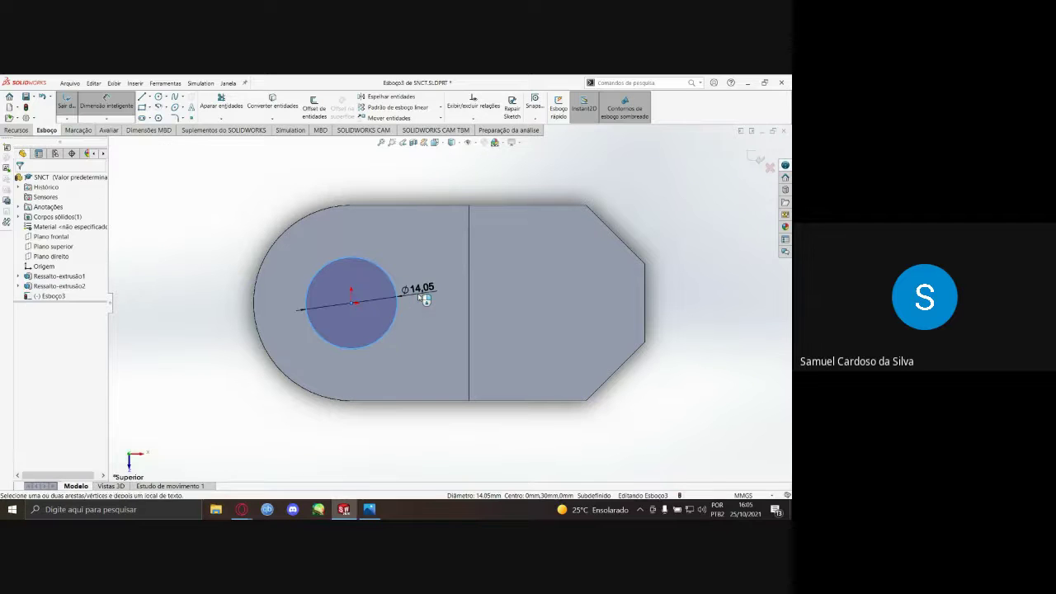
{"action": "type", "text": "15"}
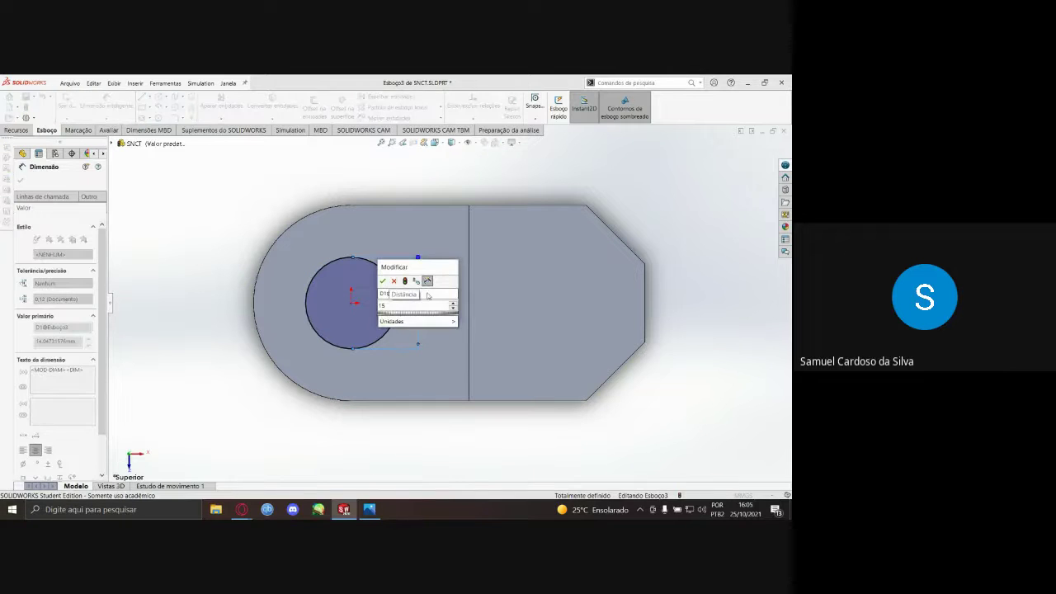
{"action": "key", "text": "Return"}
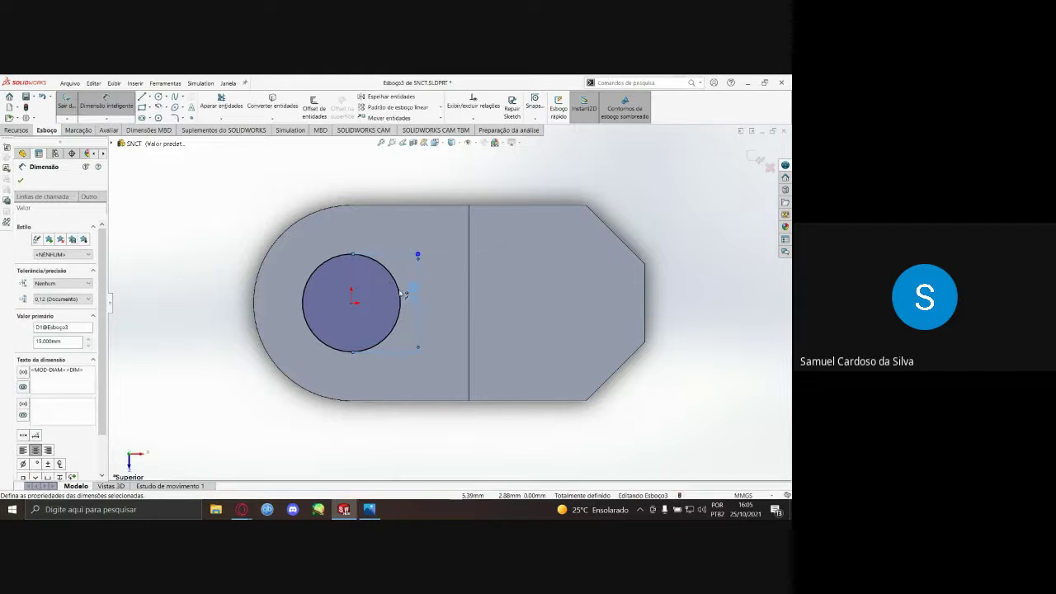
{"action": "key", "text": "Escape"}
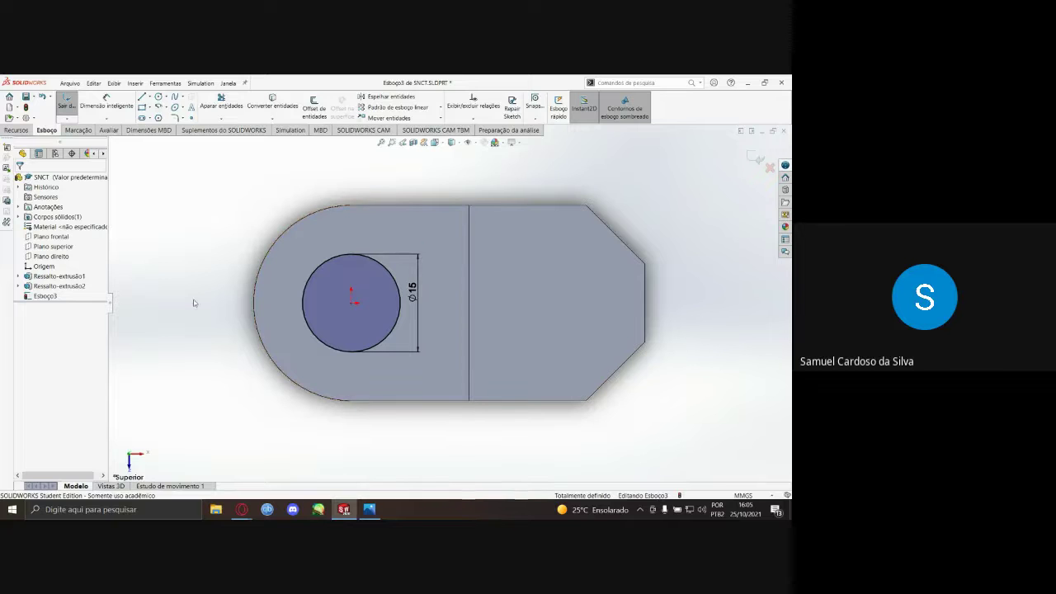
{"action": "key", "text": "ctrl+7"}
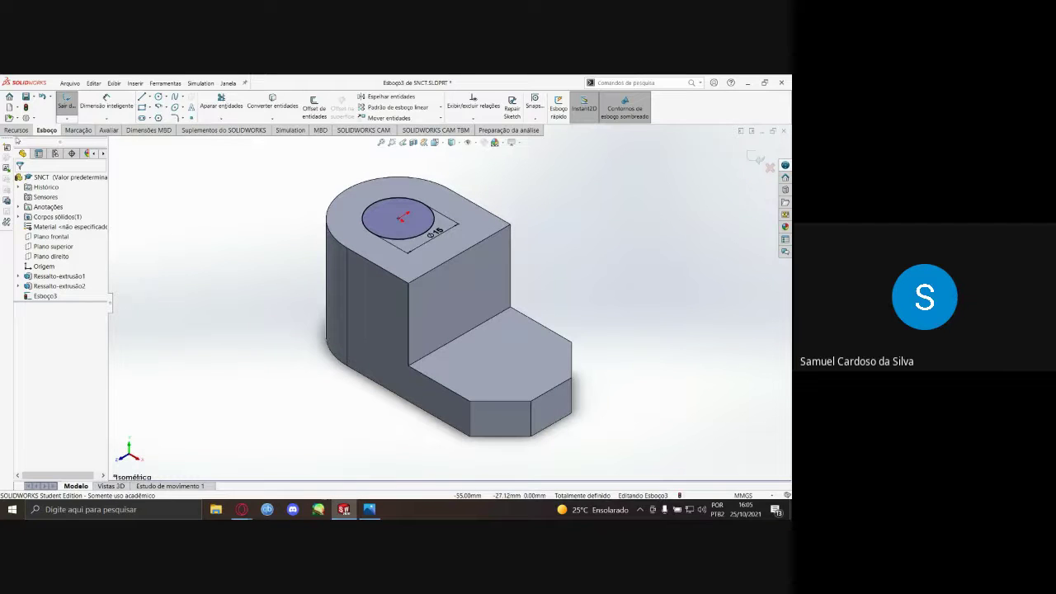
{"action": "left_click", "coordinate": [16, 130]}
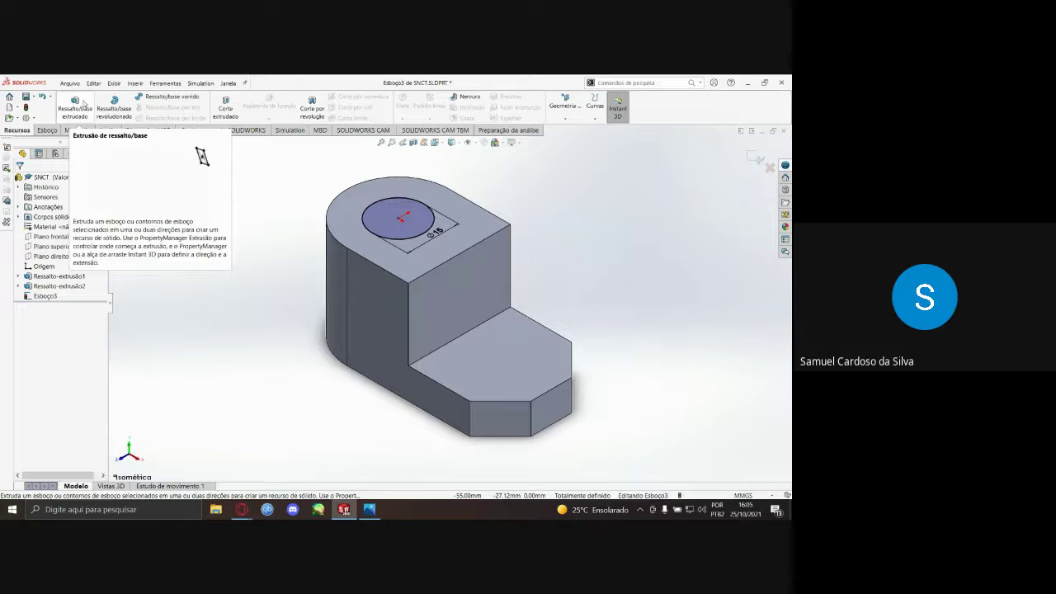
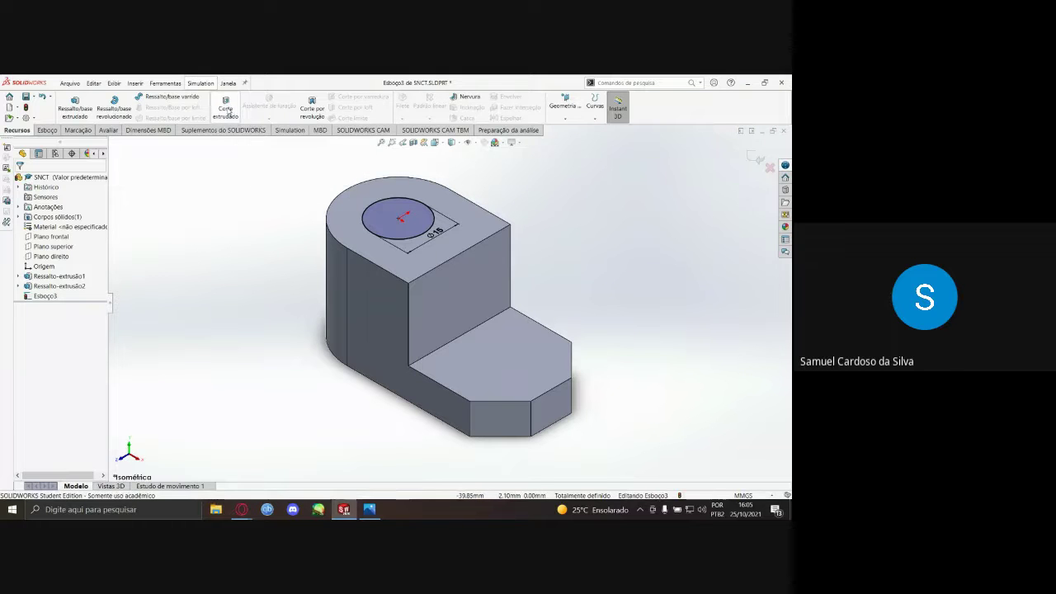
- Cut the Ø15 circle through the whole part with a Through All (Passante) extruded cut
{"action": "left_click", "coordinate": [228, 110]}
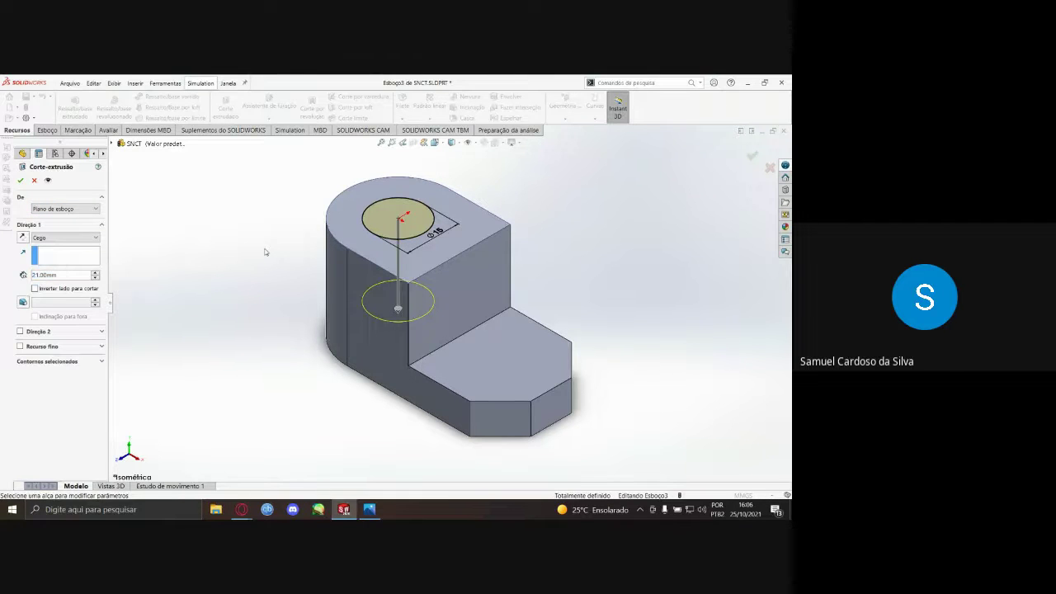
{"action": "key", "text": "ctrl+4"}
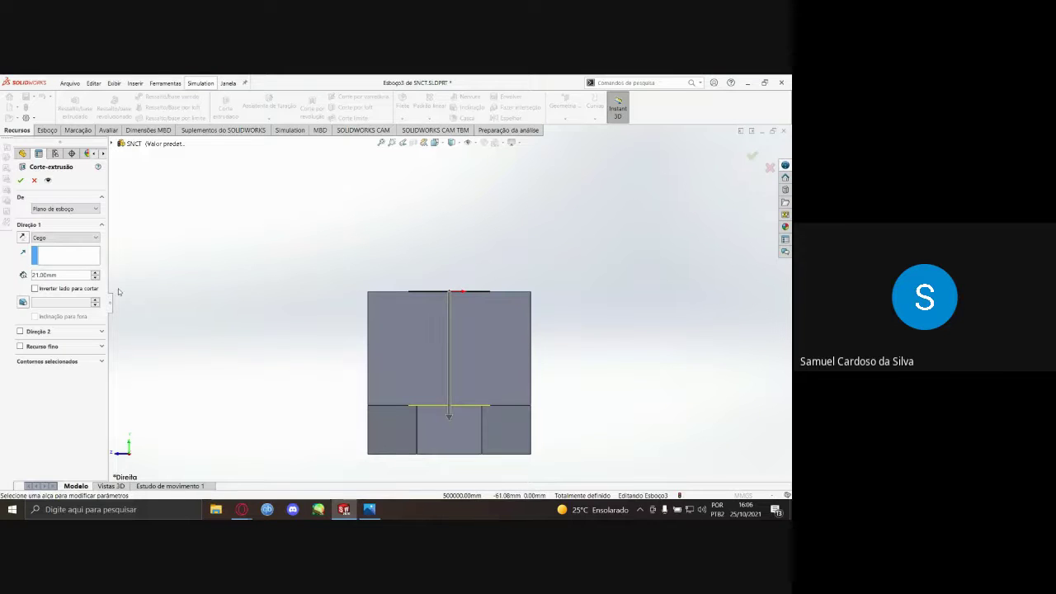
{"action": "left_click", "coordinate": [92, 240]}
{"action": "left_click", "coordinate": [85, 254]}
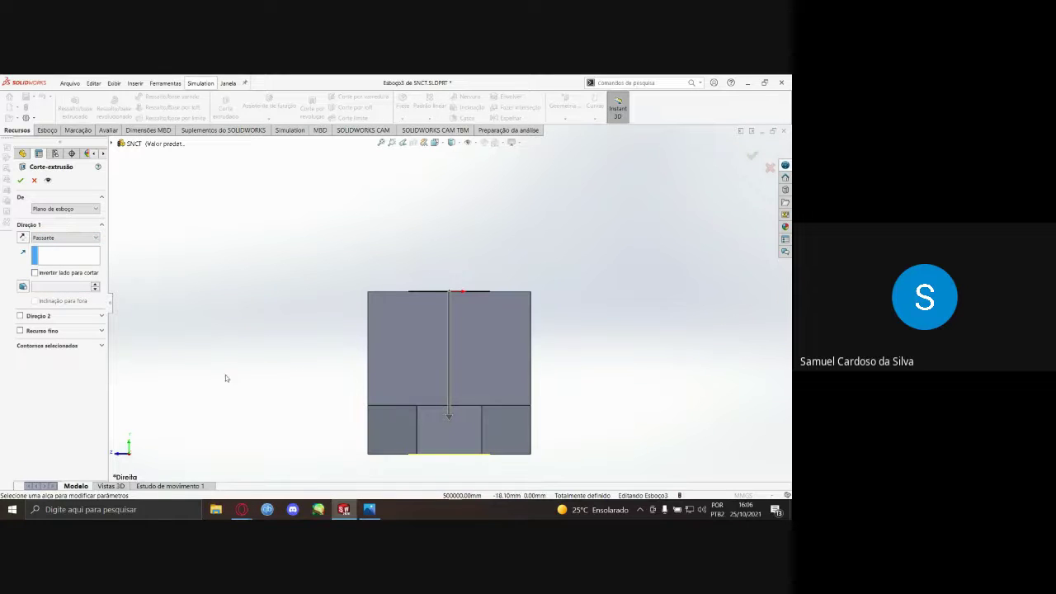
{"action": "left_click", "coordinate": [67, 239]}
{"action": "left_click", "coordinate": [63, 248]}
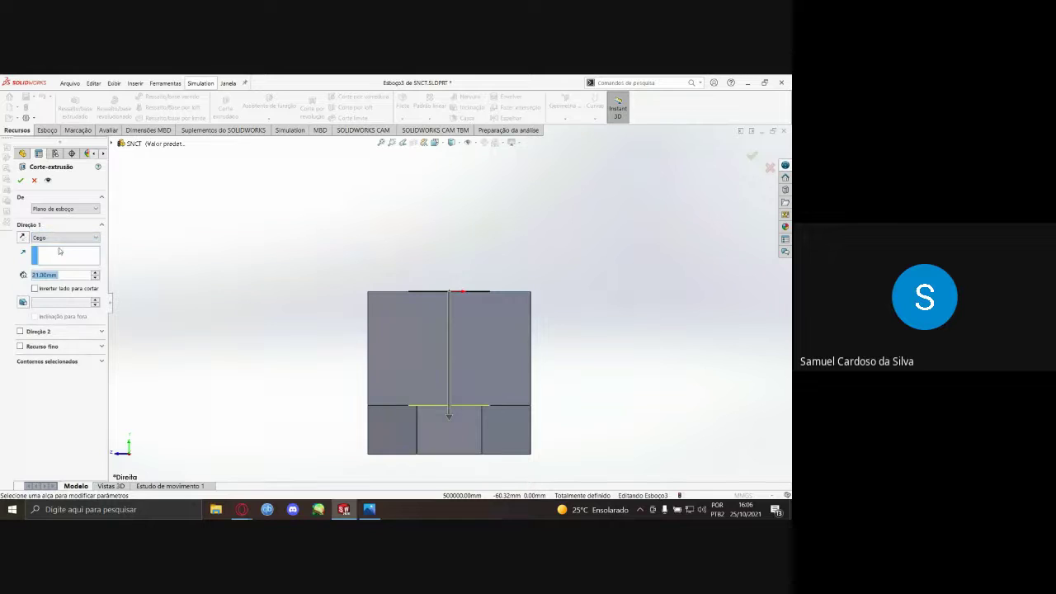
{"action": "left_click", "coordinate": [66, 238]}
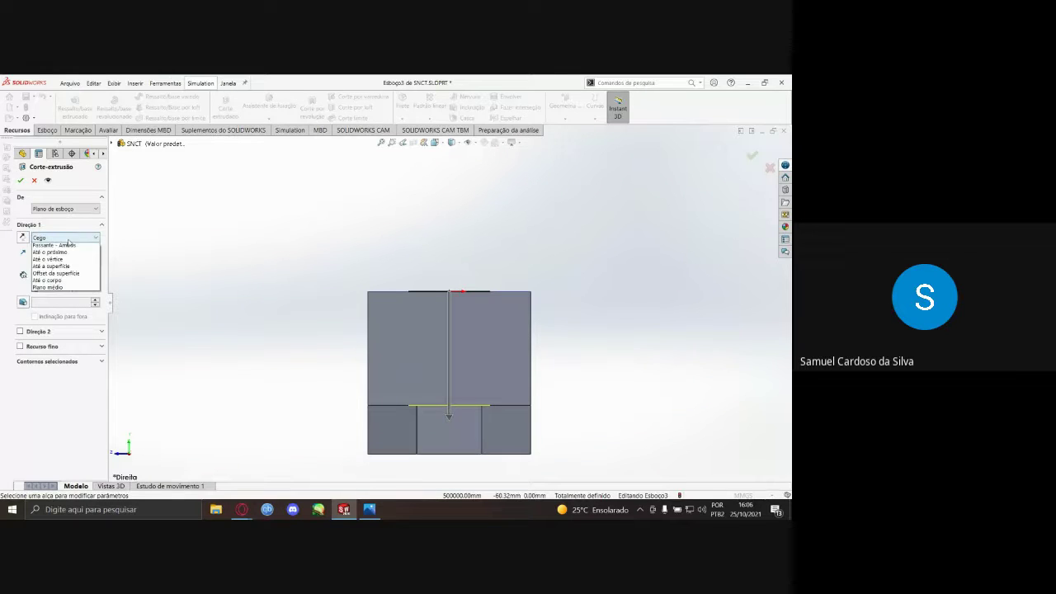
{"action": "left_click", "coordinate": [66, 255]}
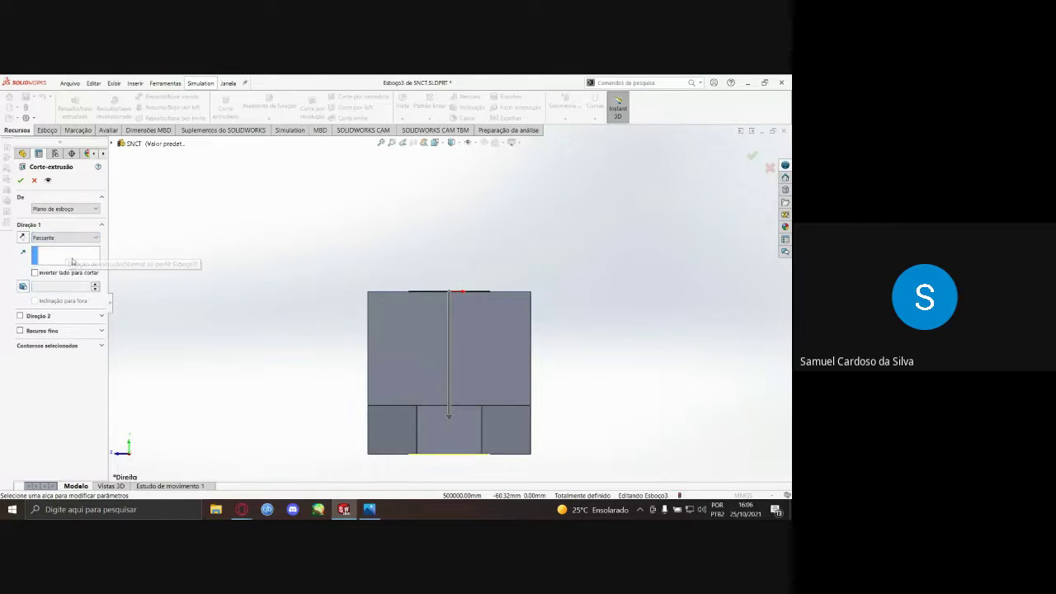
{"action": "left_click", "coordinate": [21, 181]}
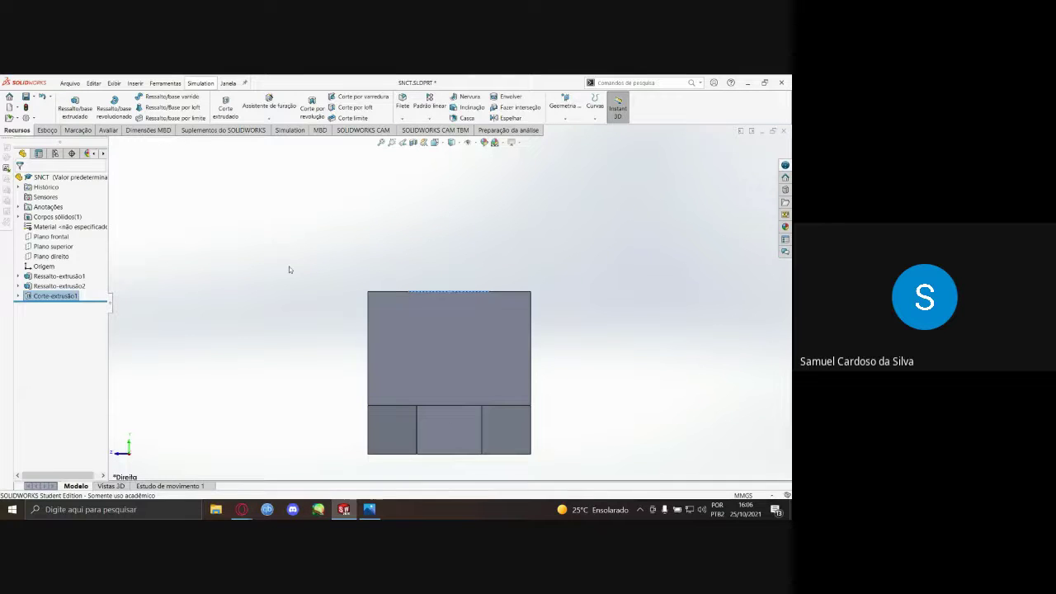
- Return the part to isometric view and bring up the VISTAS.jpg reference drawing
{"action": "middle_click_drag", "start_coordinate": [285, 273], "coordinate": [428, 213]}
{"action": "key", "text": "ctrl+7"}
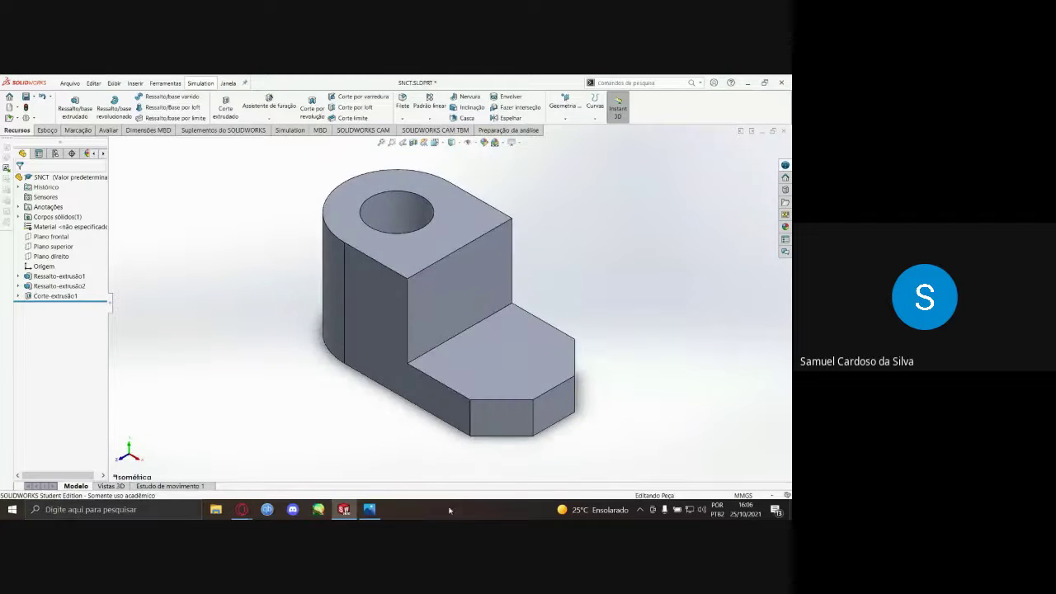
{"action": "left_click", "coordinate": [369, 509]}
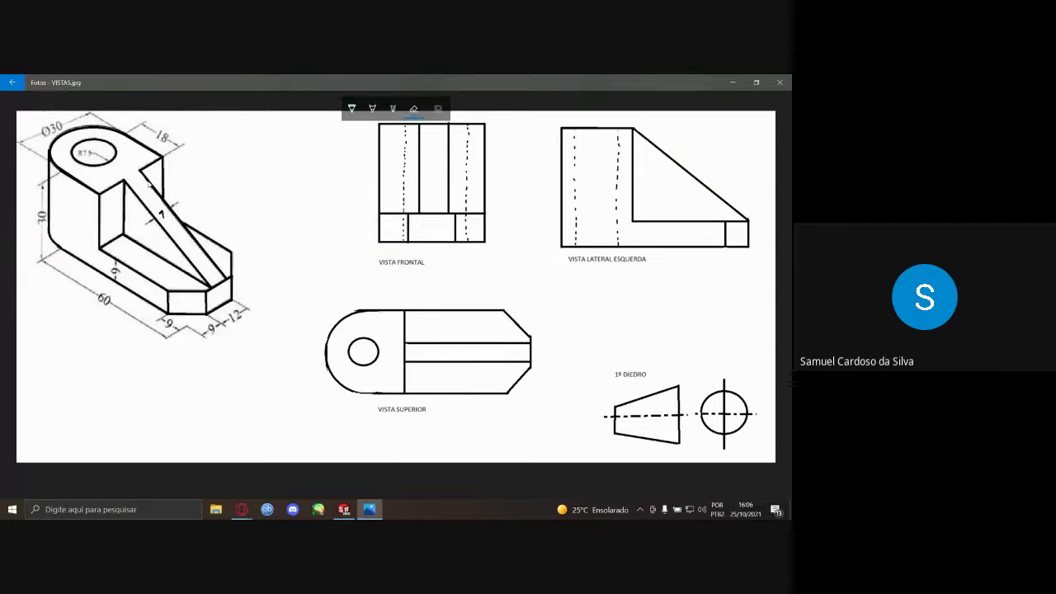
- Check the base and top extrusions' sketch dimensions, then return to the VISTAS.jpg drawing
{"action": "left_click", "coordinate": [343, 509]}
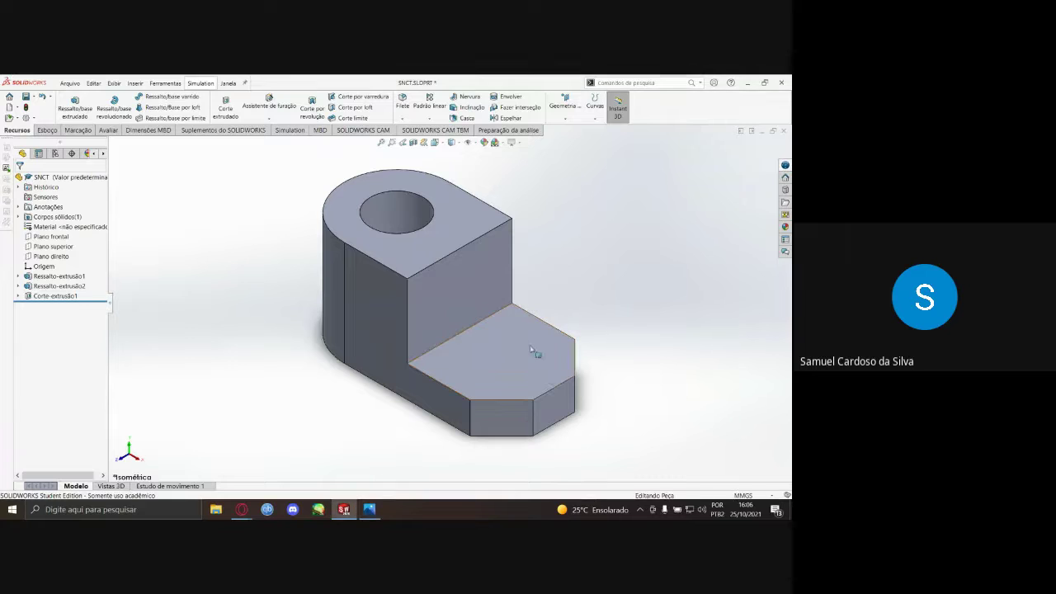
{"action": "left_click", "coordinate": [552, 403]}
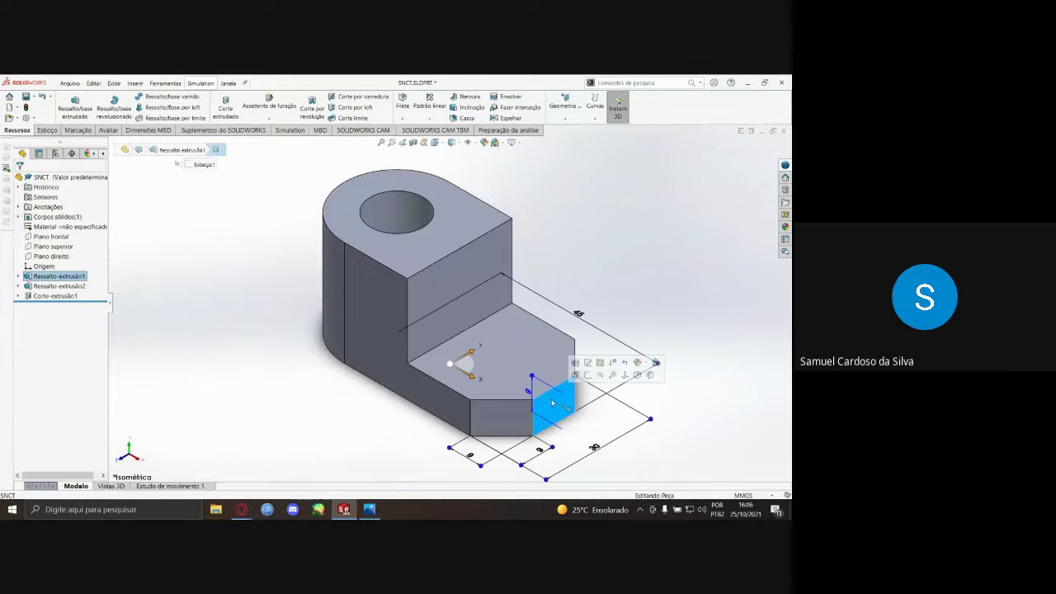
{"action": "left_click", "coordinate": [622, 296]}
{"action": "left_click", "coordinate": [476, 231]}
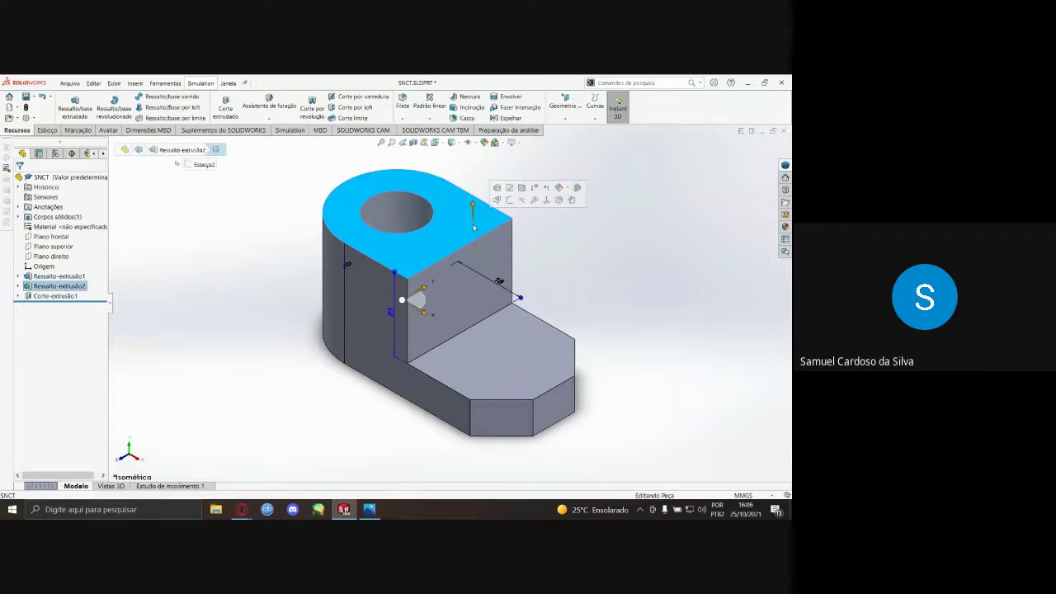
{"action": "left_click", "coordinate": [600, 265]}
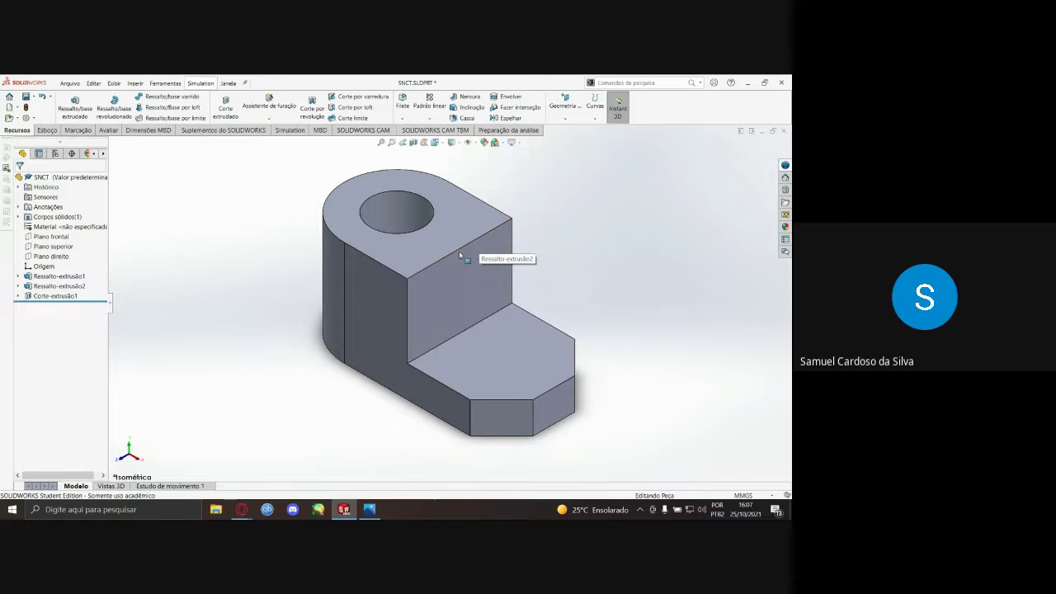
{"action": "left_click", "coordinate": [369, 510]}
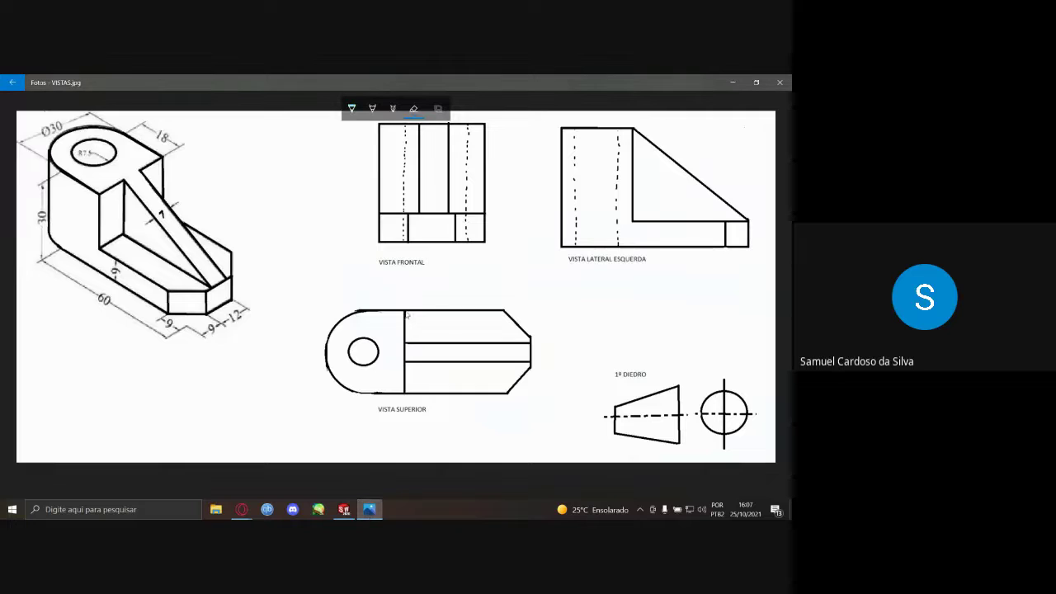
- Sketch the rib outline with the ballpoint pen on the top, side and isometric views
{"action": "left_click", "coordinate": [352, 108]}
{"action": "mouse_move", "coordinate": [404, 341]}
{"action": "left_mouse_down"}
{"action": "mouse_move", "coordinate": [527, 366]}
{"action": "mouse_move", "coordinate": [526, 346]}
{"action": "mouse_move", "coordinate": [417, 344]}
{"action": "left_mouse_up"}
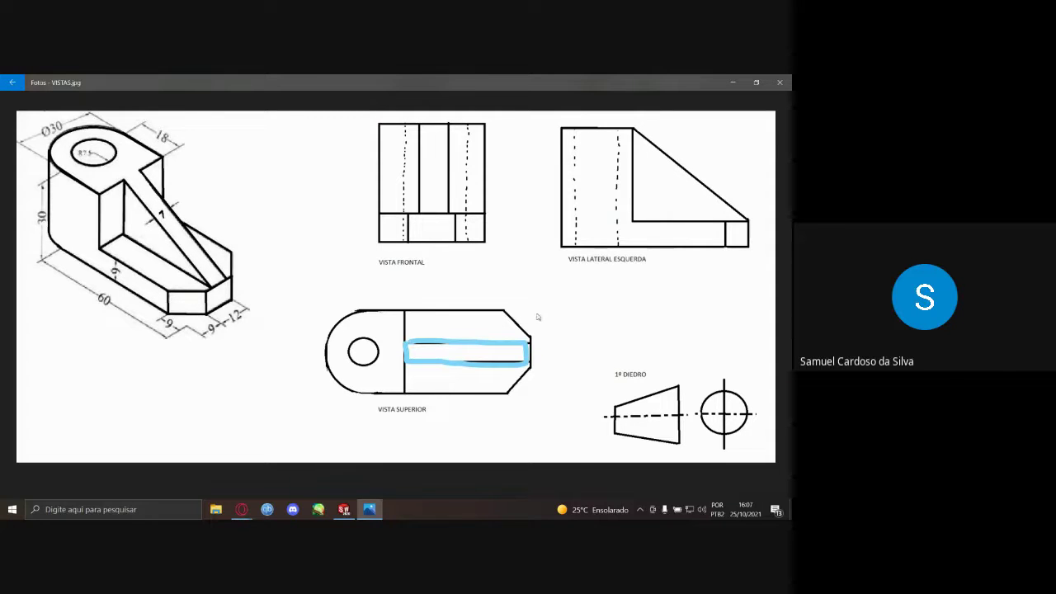
{"action": "mouse_move", "coordinate": [560, 295]}
{"action": "left_mouse_down"}
{"action": "mouse_move", "coordinate": [560, 342]}
{"action": "mouse_move", "coordinate": [582, 309]}
{"action": "mouse_move", "coordinate": [638, 340]}
{"action": "mouse_move", "coordinate": [649, 329]}
{"action": "mouse_move", "coordinate": [571, 284]}
{"action": "left_mouse_up"}
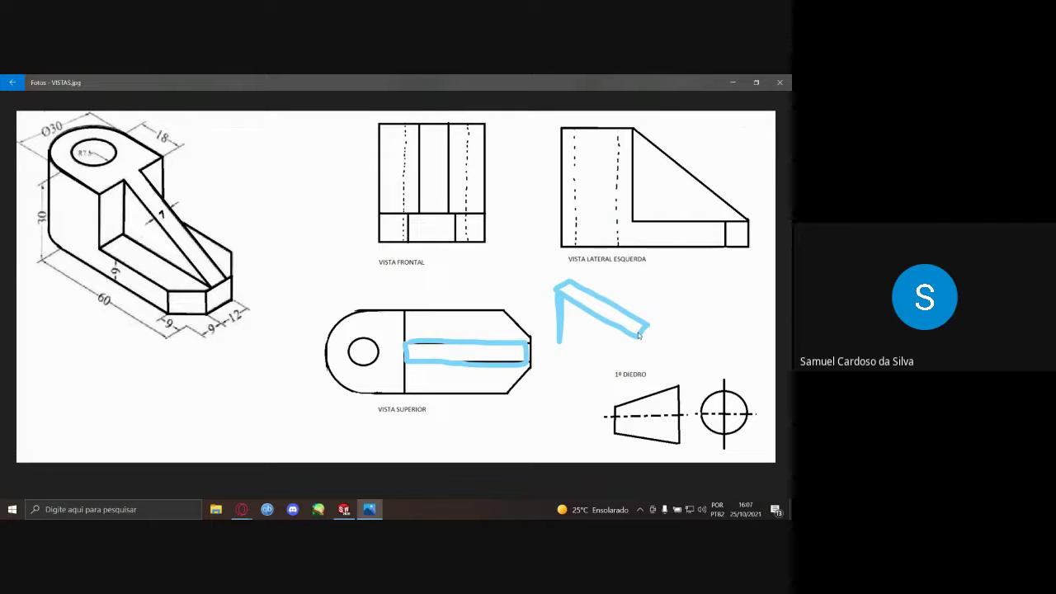
{"action": "left_click_drag", "start_coordinate": [639, 335], "coordinate": [632, 370]}
{"action": "mouse_move", "coordinate": [647, 332]}
{"action": "left_mouse_down"}
{"action": "mouse_move", "coordinate": [637, 373]}
{"action": "mouse_move", "coordinate": [559, 340]}
{"action": "left_mouse_up"}
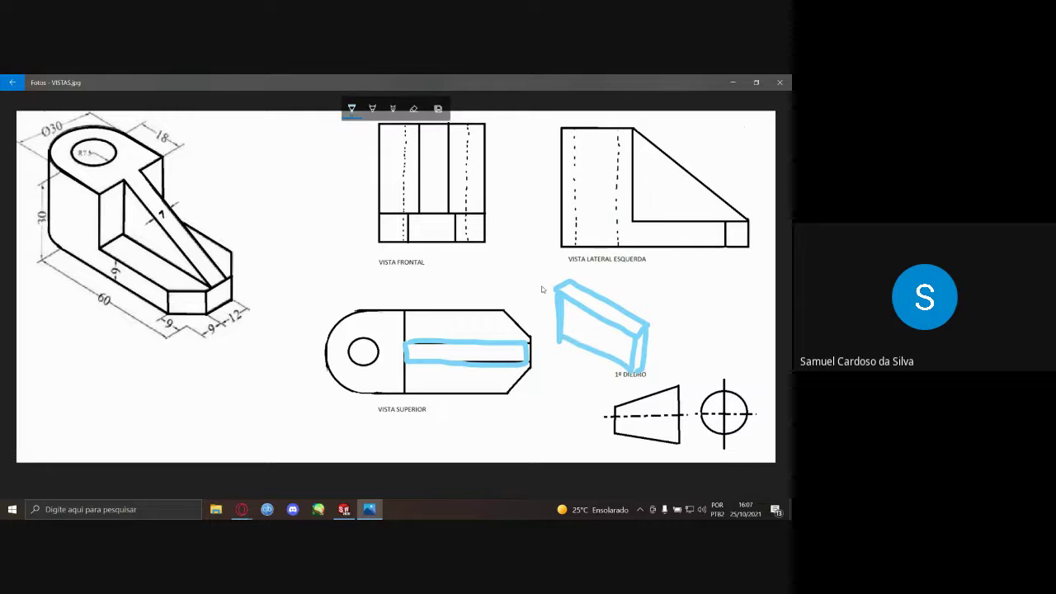
{"action": "mouse_move", "coordinate": [204, 282]}
{"action": "left_mouse_down"}
{"action": "mouse_move", "coordinate": [203, 208]}
{"action": "mouse_move", "coordinate": [229, 200]}
{"action": "mouse_move", "coordinate": [230, 281]}
{"action": "mouse_move", "coordinate": [207, 289]}
{"action": "left_mouse_up"}
{"action": "mouse_move", "coordinate": [203, 206]}
{"action": "left_mouse_down"}
{"action": "mouse_move", "coordinate": [125, 177]}
{"action": "mouse_move", "coordinate": [128, 239]}
{"action": "mouse_move", "coordinate": [206, 283]}
{"action": "left_mouse_up"}
{"action": "mouse_move", "coordinate": [230, 200]}
{"action": "left_mouse_down"}
{"action": "mouse_move", "coordinate": [150, 171]}
{"action": "mouse_move", "coordinate": [131, 182]}
{"action": "mouse_move", "coordinate": [167, 252]}
{"action": "mouse_move", "coordinate": [238, 240]}
{"action": "left_mouse_up"}
- Erase all the pen strokes and go back to SOLIDWORKS
{"action": "left_click", "coordinate": [414, 108]}
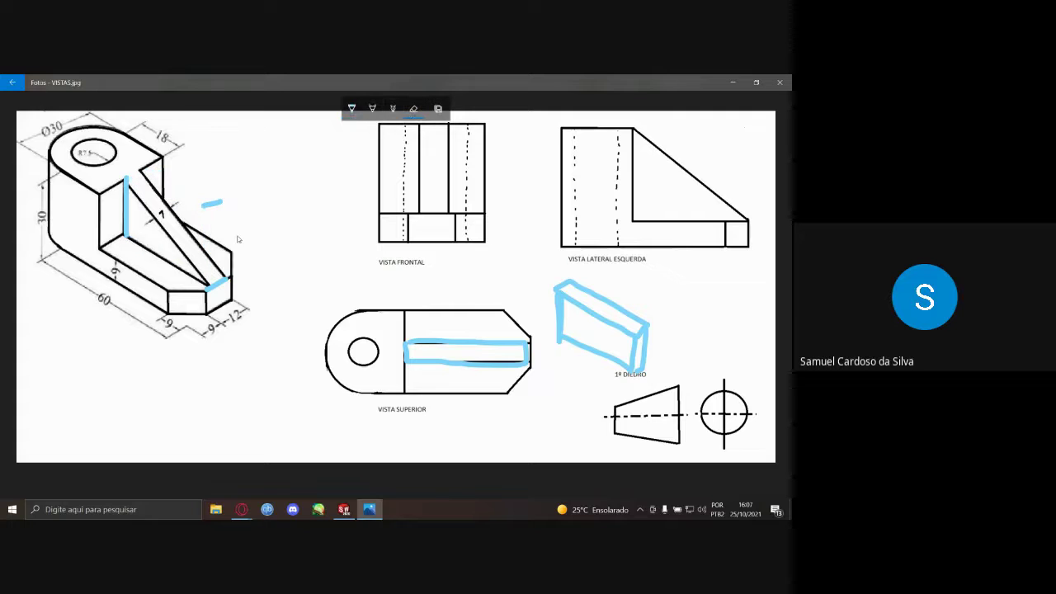
{"action": "mouse_move", "coordinate": [170, 178]}
{"action": "left_mouse_down"}
{"action": "mouse_move", "coordinate": [195, 195]}
{"action": "mouse_move", "coordinate": [231, 302]}
{"action": "mouse_move", "coordinate": [636, 330]}
{"action": "mouse_move", "coordinate": [634, 367]}
{"action": "left_mouse_up"}
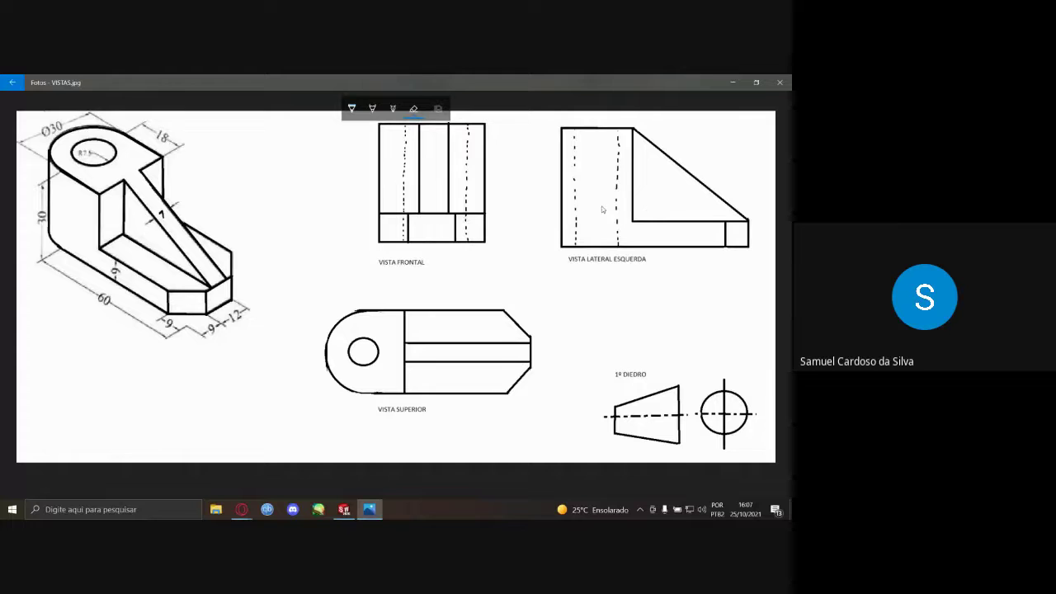
{"action": "left_click", "coordinate": [343, 509]}
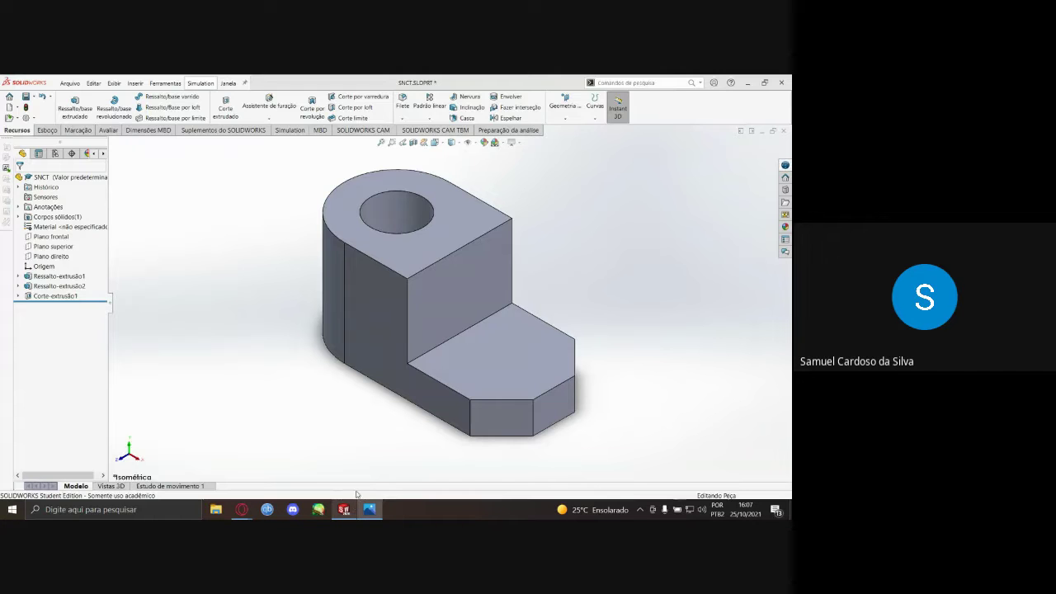
- Start a new sketch on the part's side face, viewed normal to it
{"action": "left_click", "coordinate": [392, 360]}
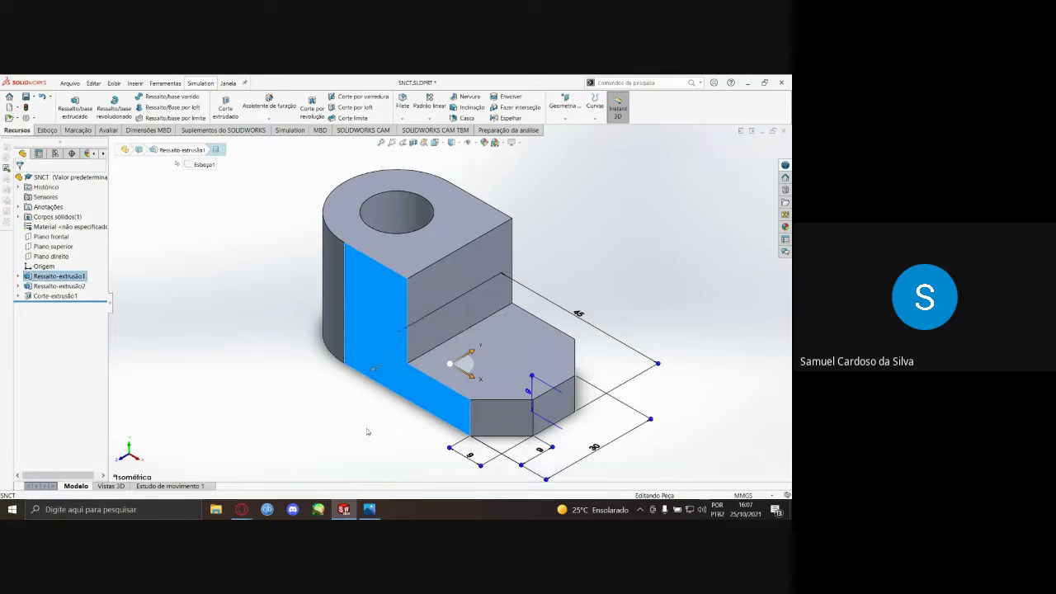
{"action": "left_click", "coordinate": [48, 129]}
{"action": "left_click", "coordinate": [66, 102]}
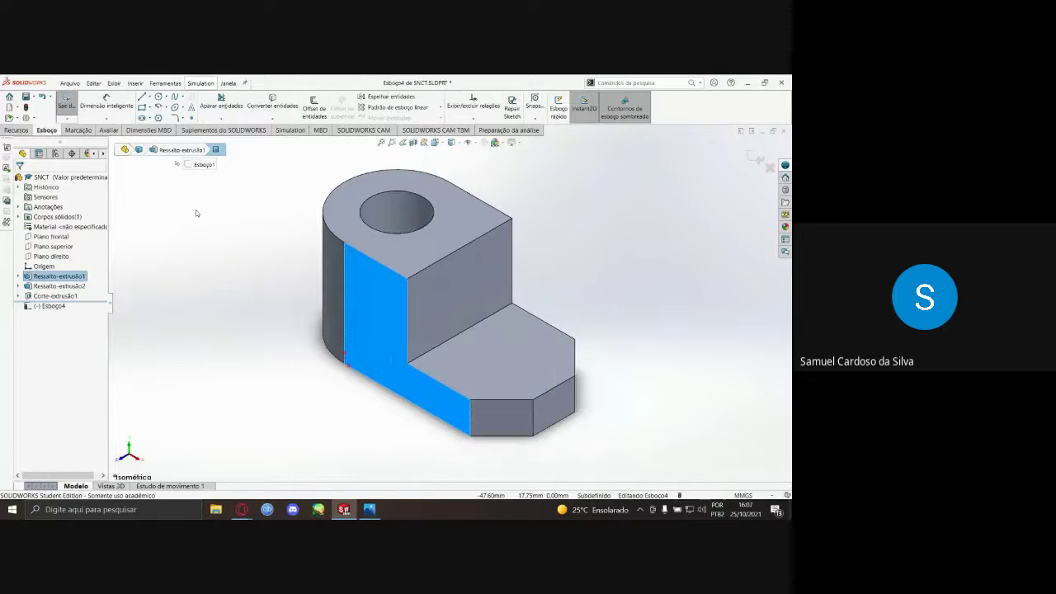
{"action": "key", "text": "ctrl+8"}
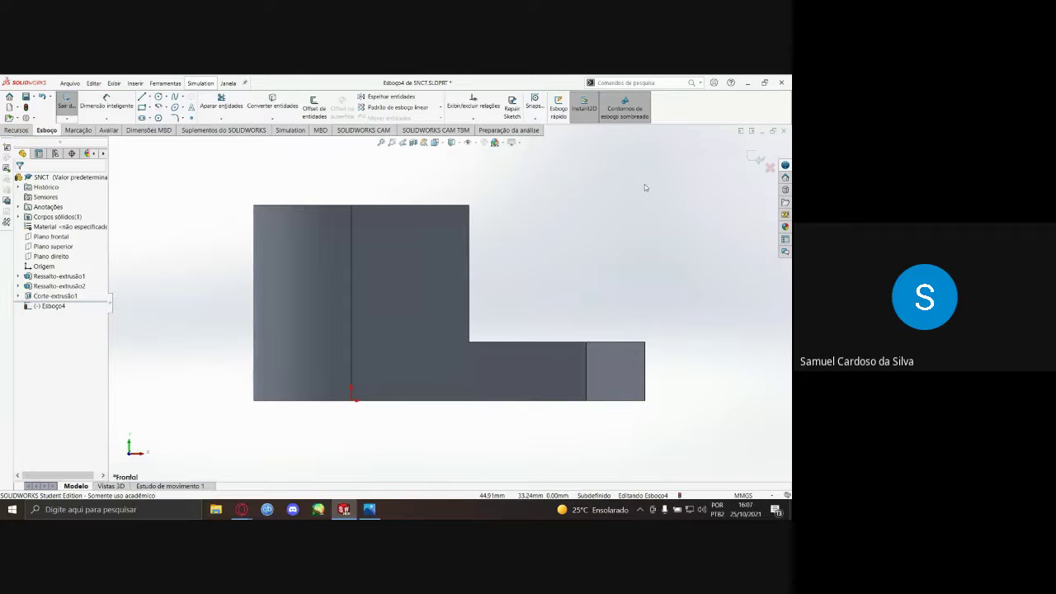
- Draw a closed triangle from the tall block's top corner to the step's end and inner corner
{"action": "key", "text": "l"}
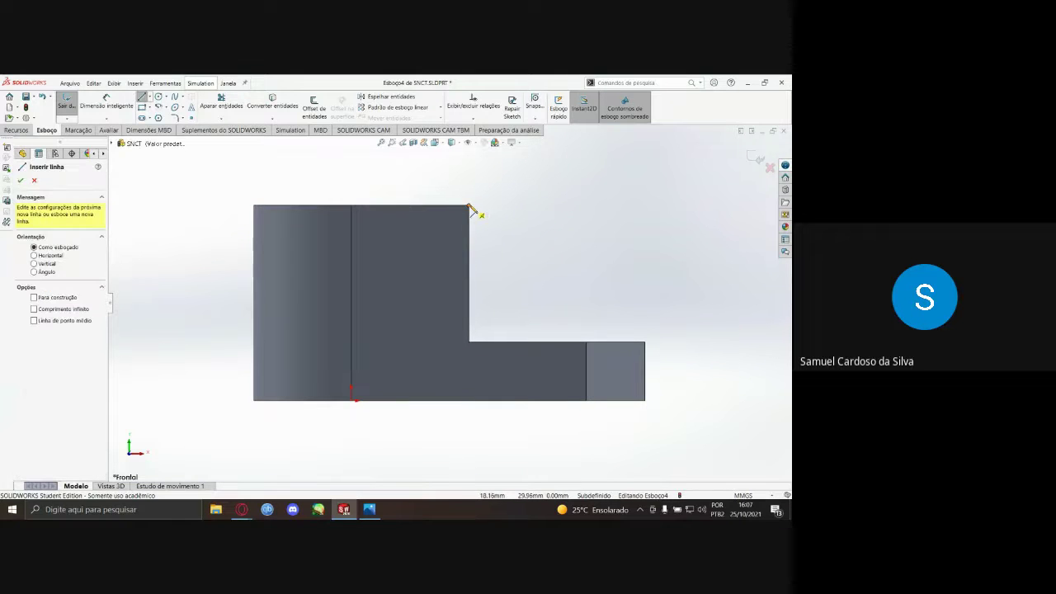
{"action": "left_click", "coordinate": [468, 207]}
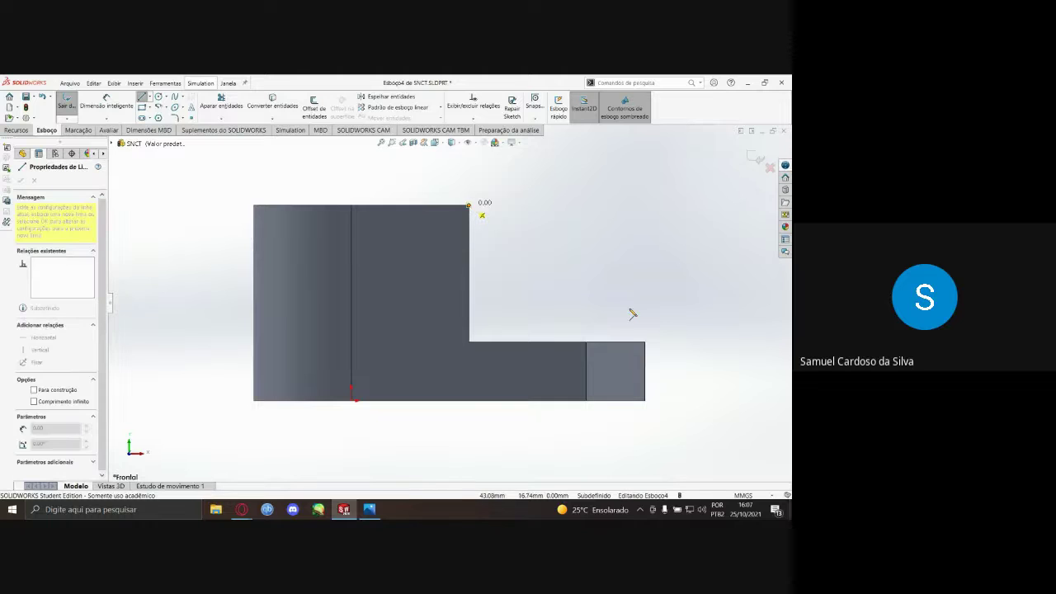
{"action": "left_click", "coordinate": [645, 341]}
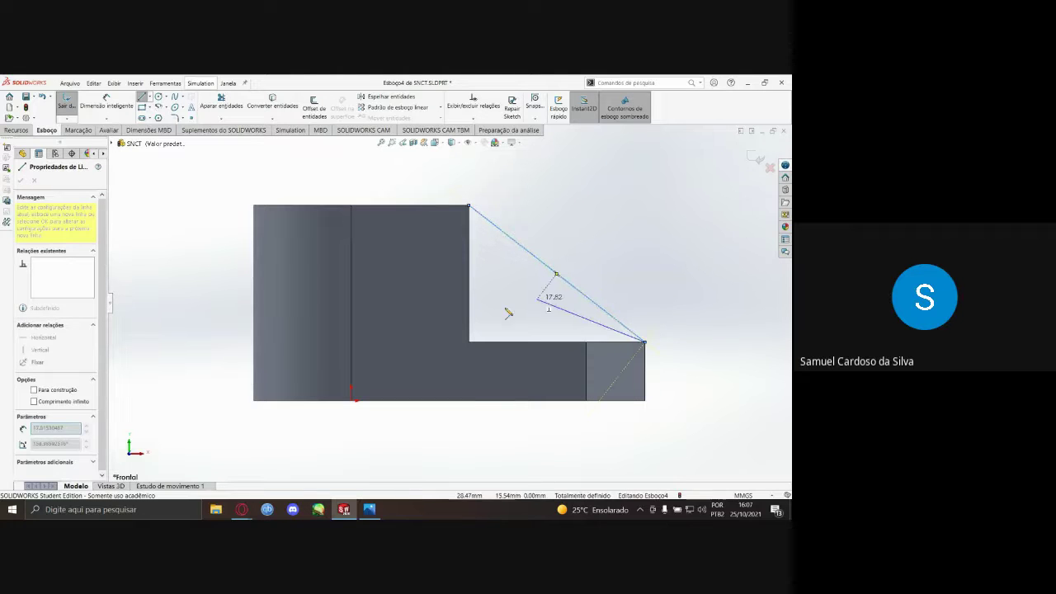
{"action": "left_click", "coordinate": [470, 343]}
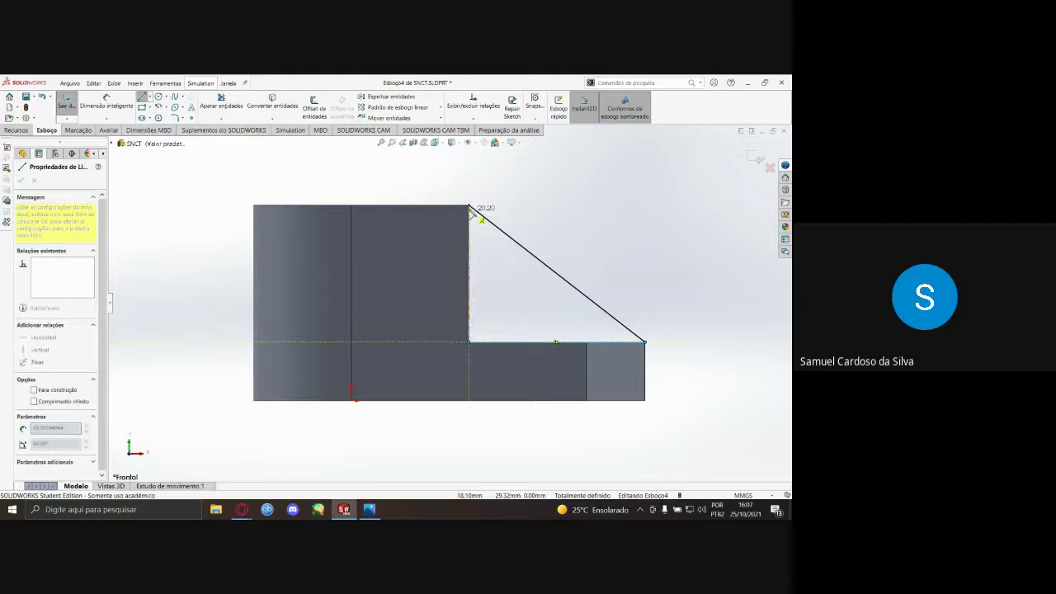
{"action": "left_click", "coordinate": [469, 207]}
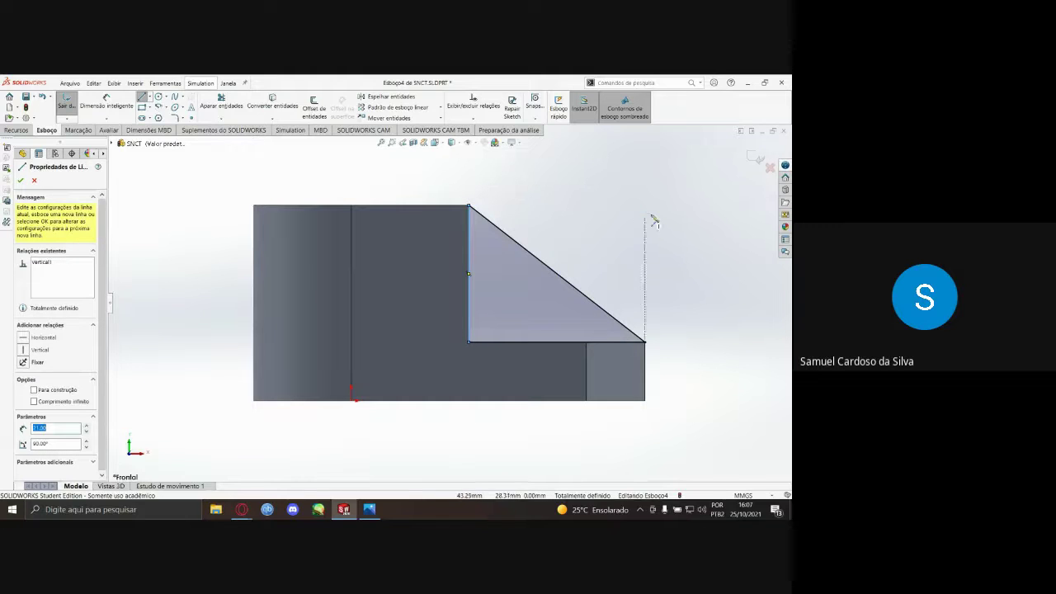
{"action": "key", "text": "Escape"}
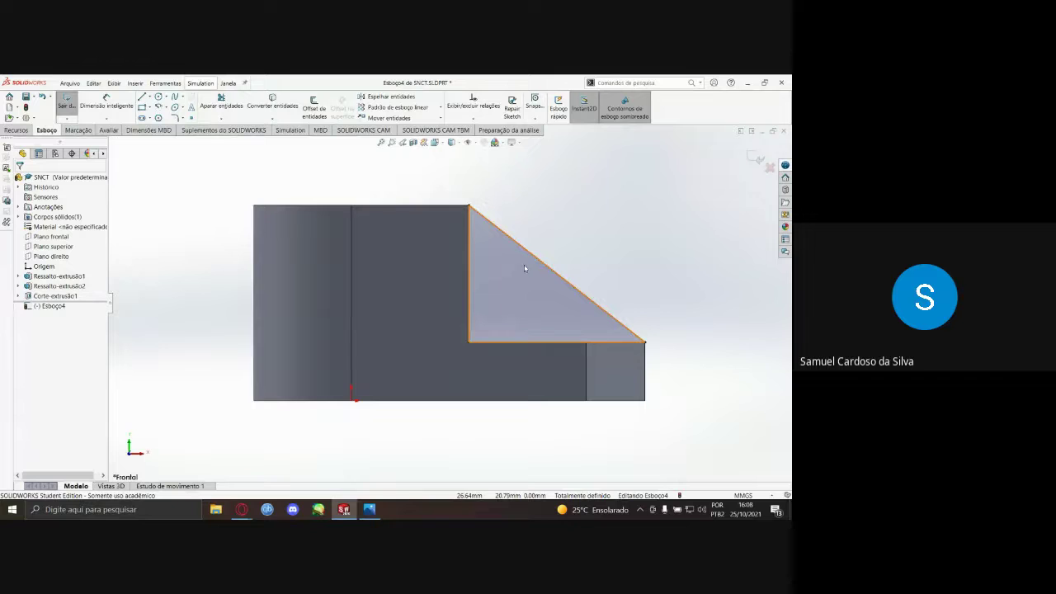
{"action": "left_click", "coordinate": [17, 131]}
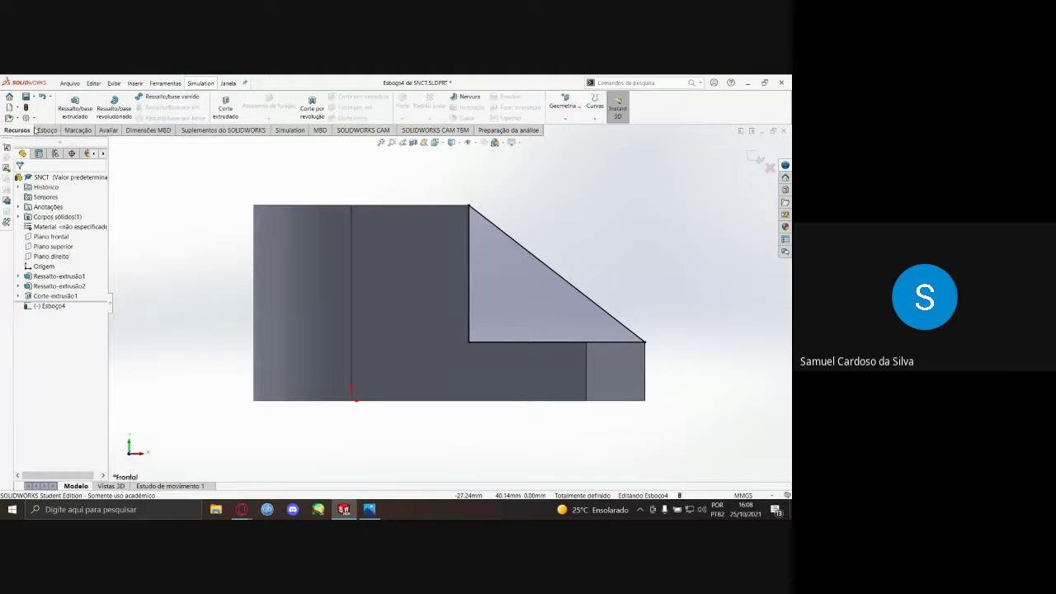
- Start a boss extrusion of the triangle sketch and compare the 3-D preview with VISTAS.jpg
{"action": "left_click", "coordinate": [75, 108]}
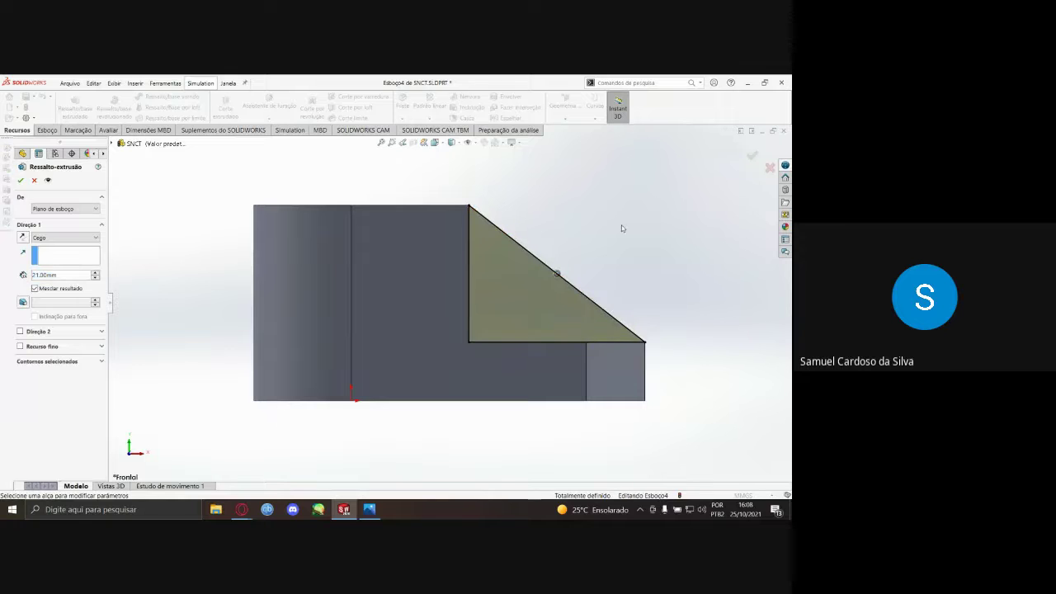
{"action": "key", "text": "ctrl+7"}
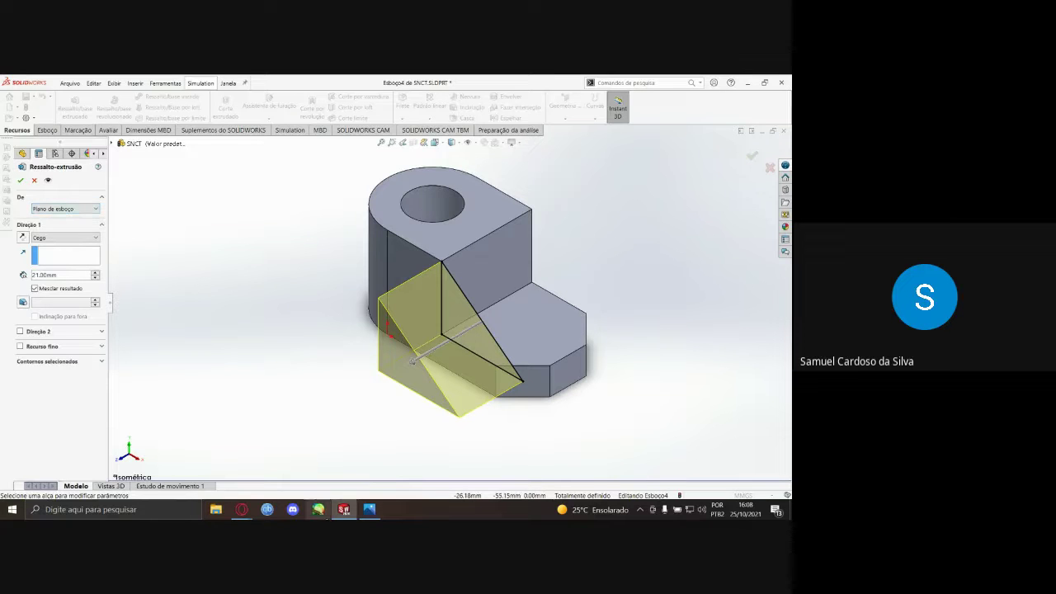
{"action": "mouse_move", "coordinate": [361, 515]}
{"action": "left_click", "coordinate": [366, 439]}
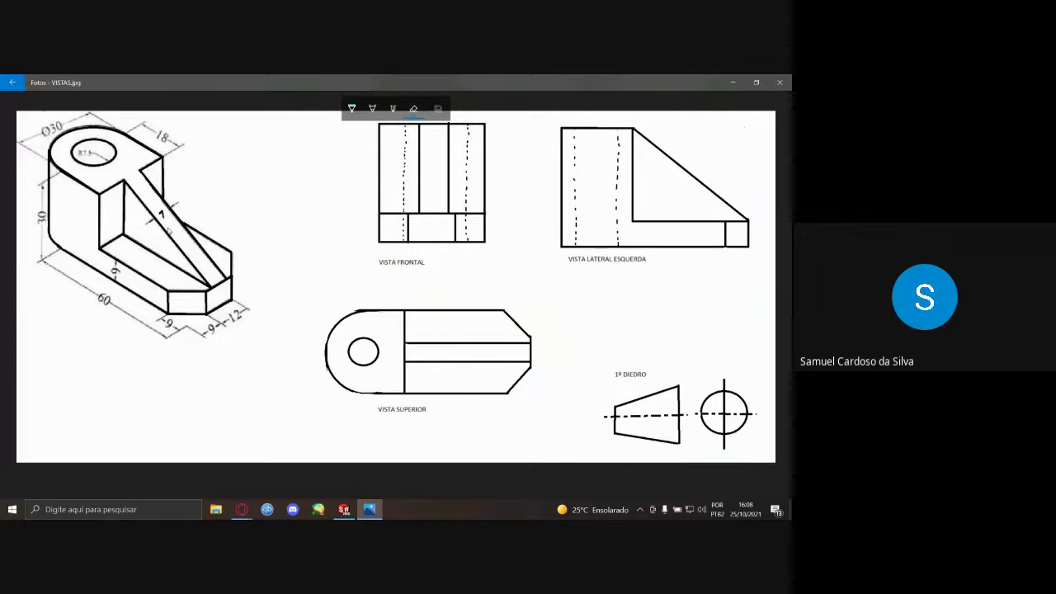
{"action": "left_click", "coordinate": [343, 509]}
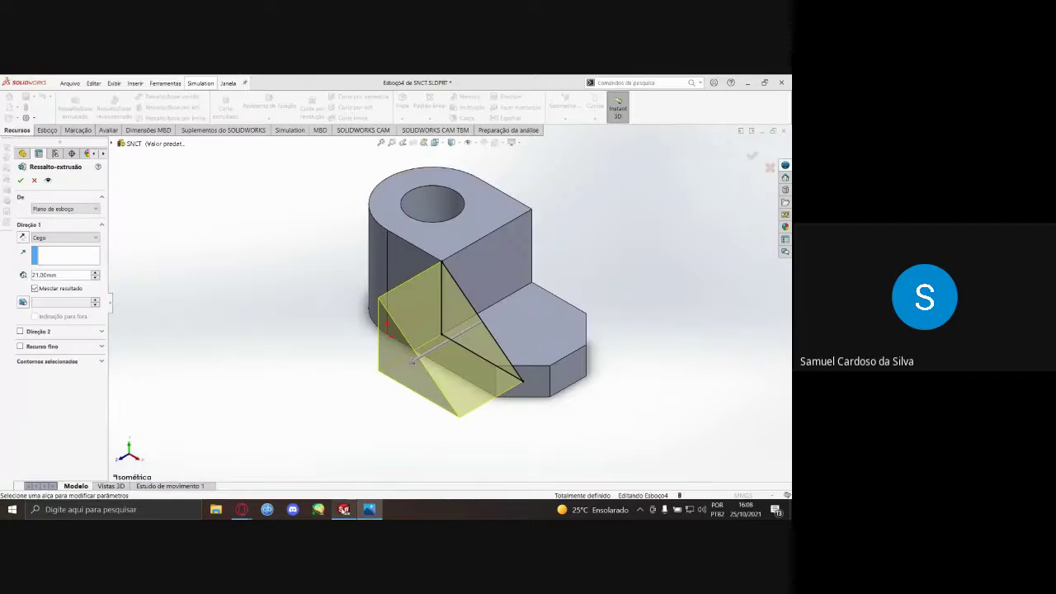
- Set the blind extrusion depth to 7 mm and reverse its direction
{"action": "left_click", "coordinate": [40, 276]}
{"action": "left_click", "coordinate": [36, 276]}
{"action": "left_click", "coordinate": [41, 274]}
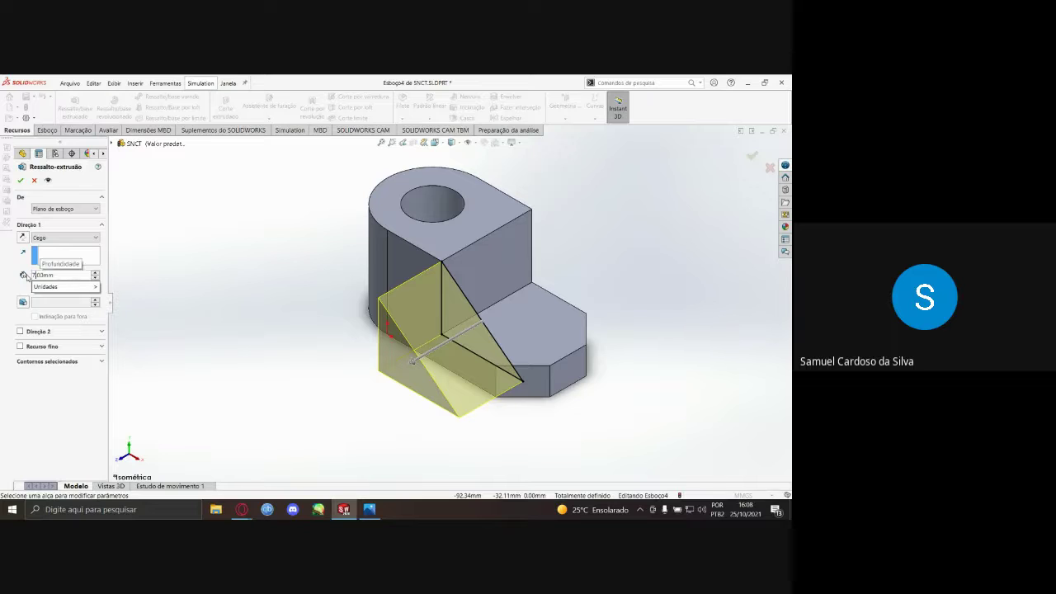
{"action": "left_click", "coordinate": [13, 268]}
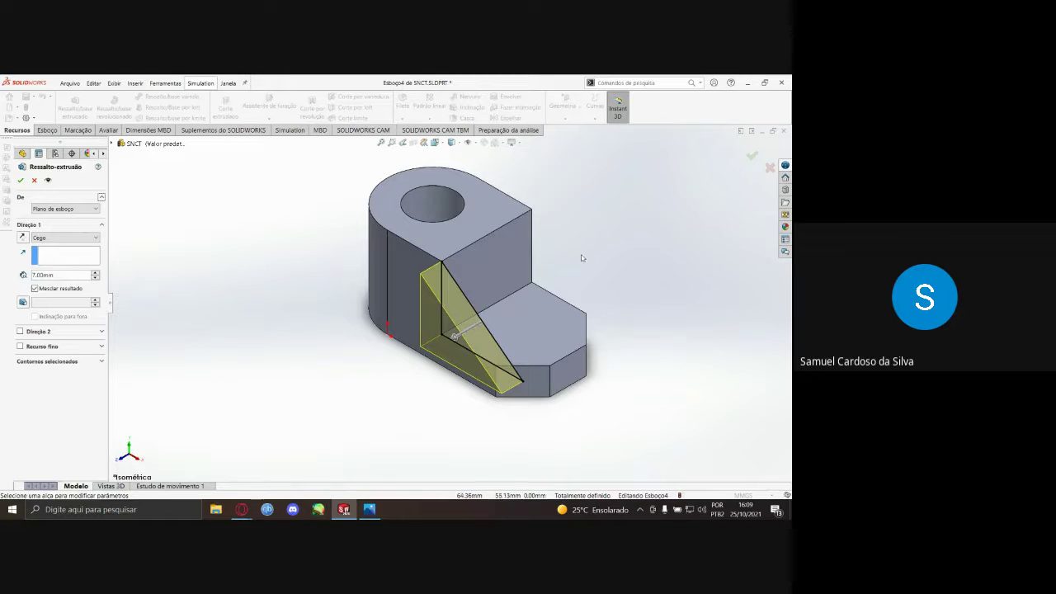
{"action": "left_click", "coordinate": [23, 239]}
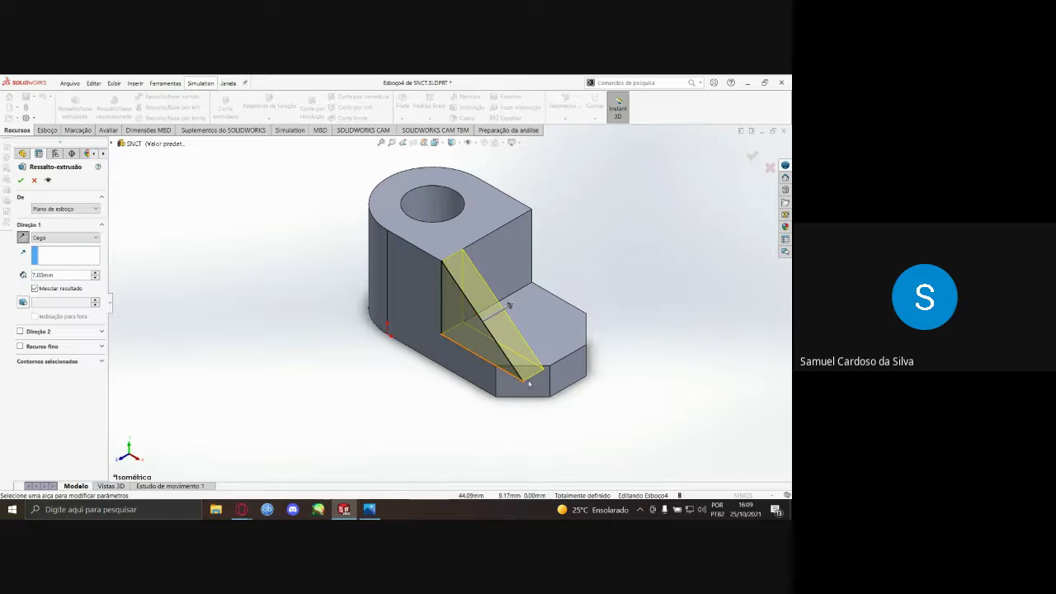
- Change the extrusion's From condition to Offset and check the drawing for its distance
{"action": "left_click", "coordinate": [94, 211]}
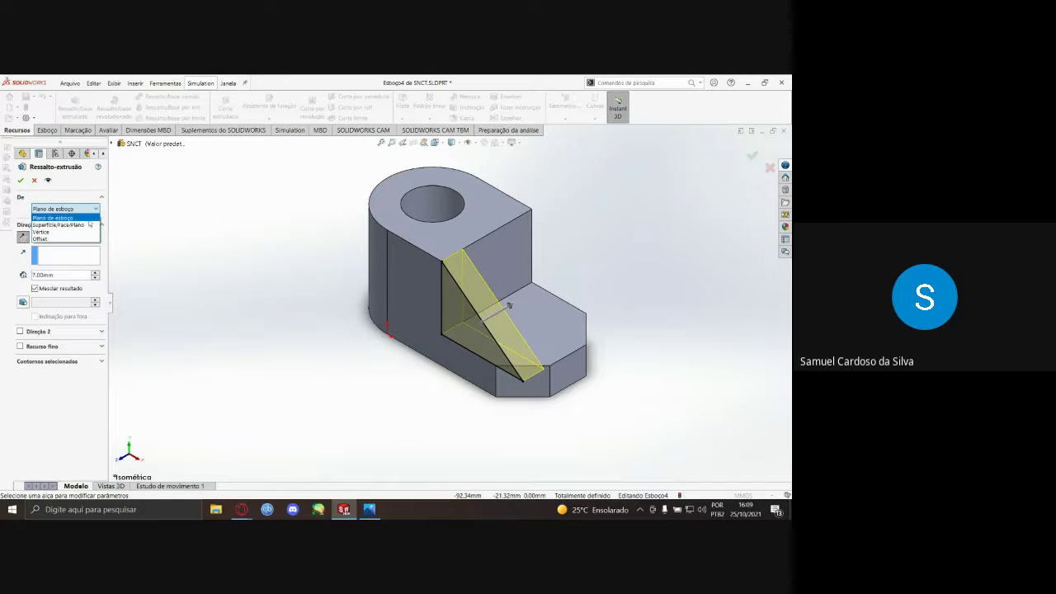
{"action": "left_click", "coordinate": [92, 218]}
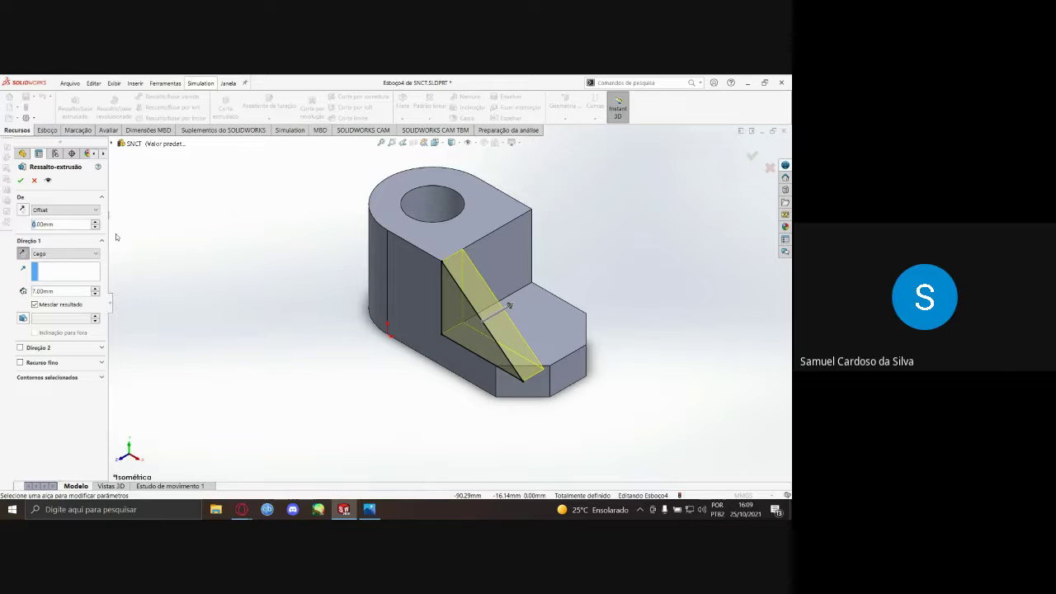
{"action": "left_click", "coordinate": [369, 510]}
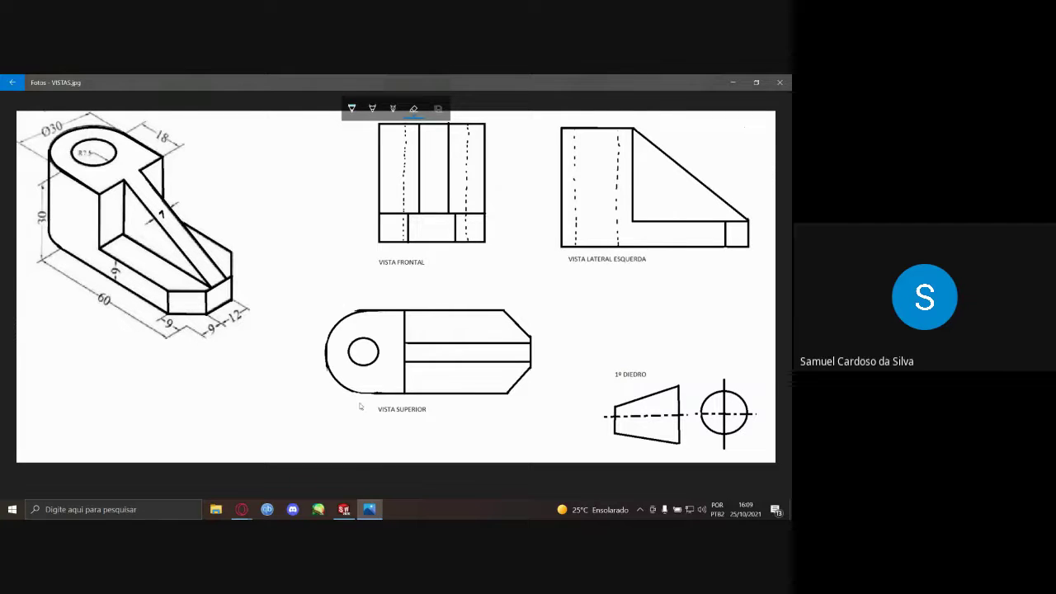
{"action": "left_click", "coordinate": [344, 508]}
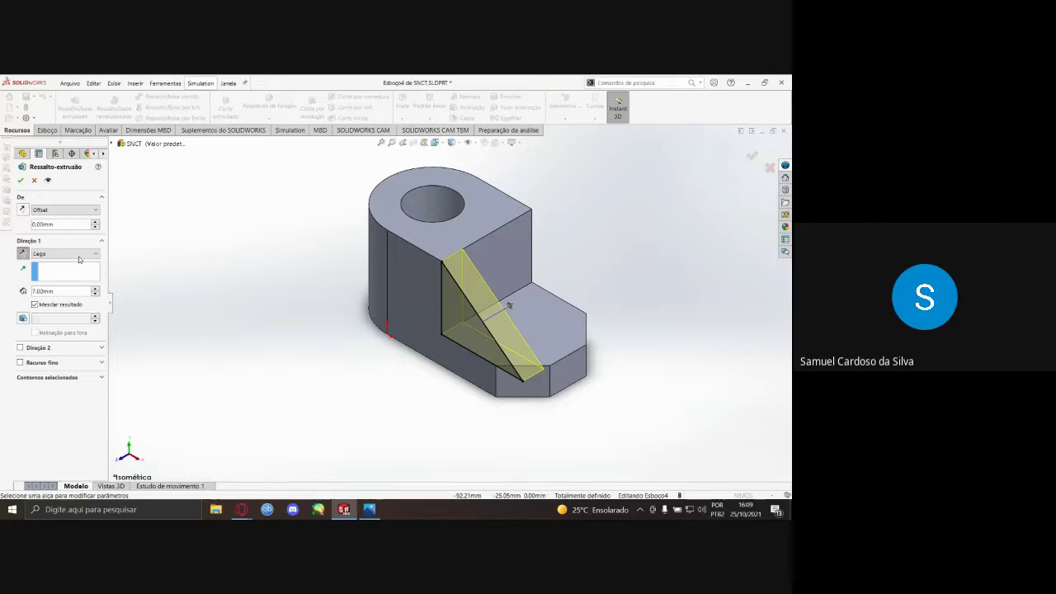
- Set the offset to 11.5 mm, flip its direction, and create the rib extrusion
{"action": "right_click", "coordinate": [34, 224]}
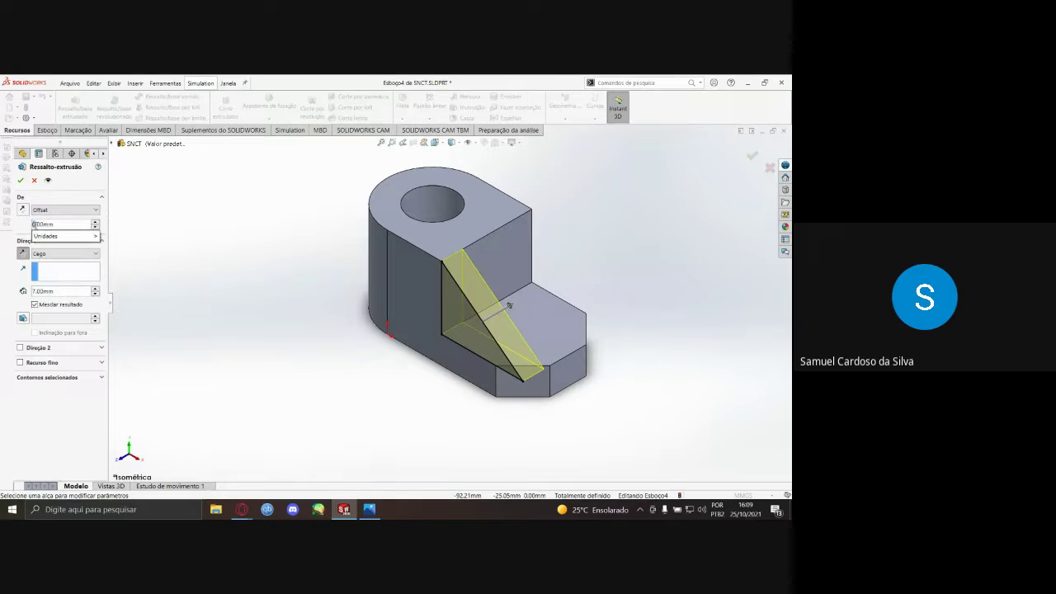
{"action": "right_click", "coordinate": [34, 225]}
{"action": "mouse_move", "coordinate": [60, 236]}
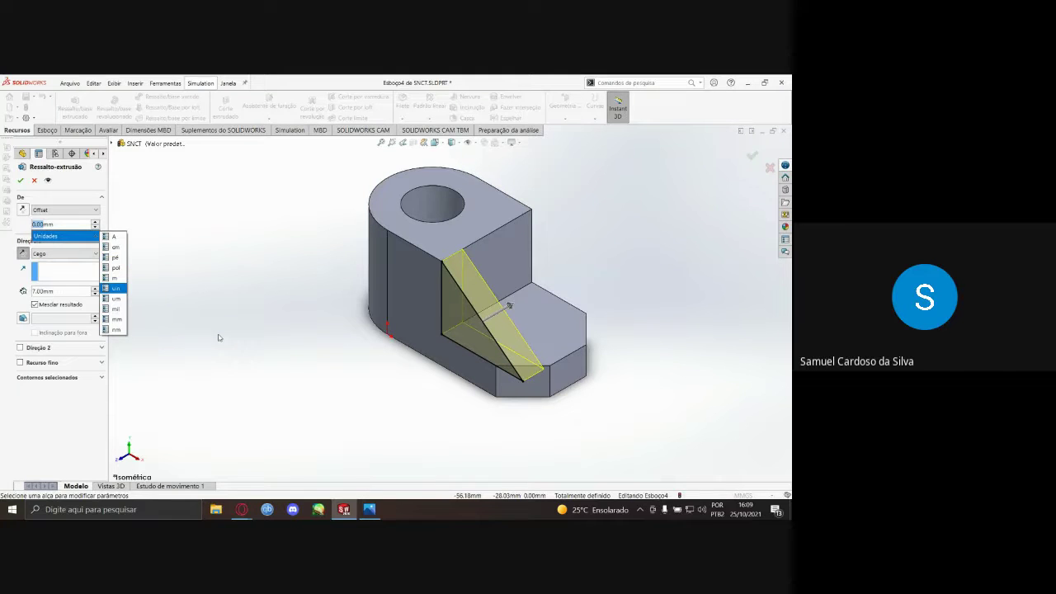
{"action": "type", "text": "11.5"}
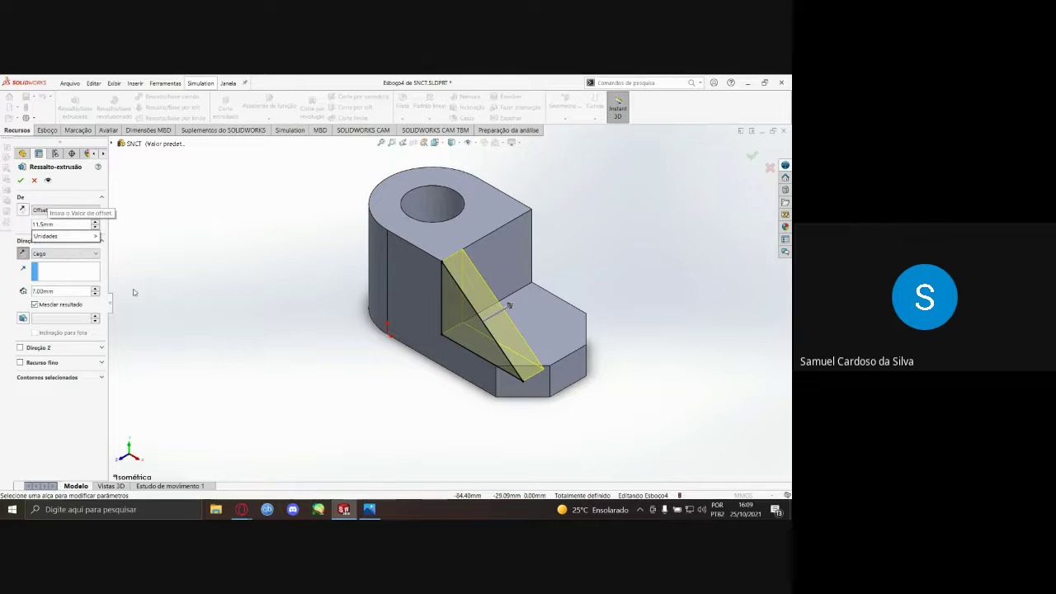
{"action": "key", "text": "Return"}
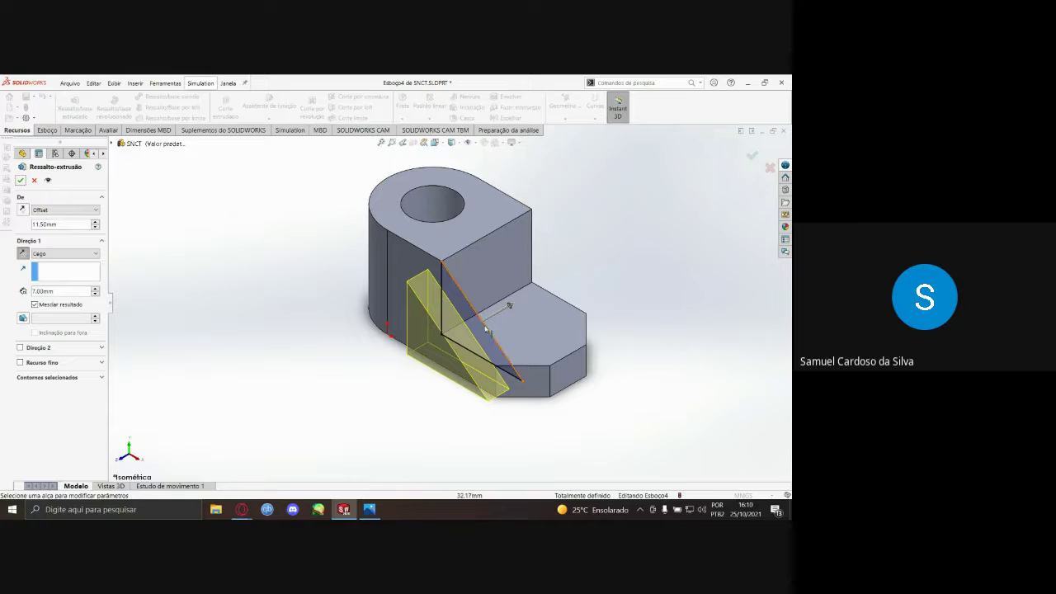
{"action": "left_click", "coordinate": [23, 210]}
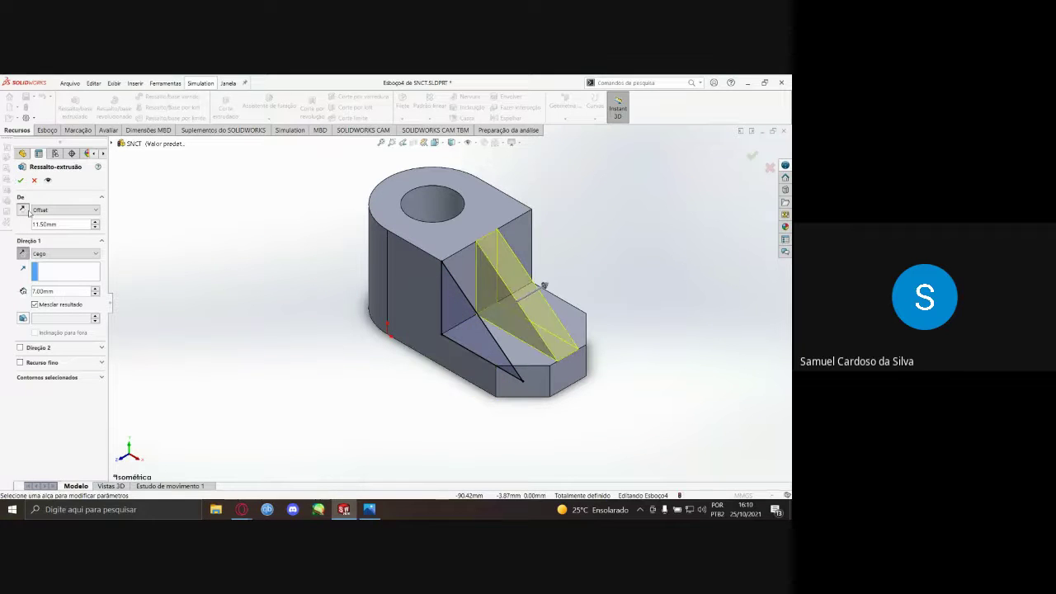
{"action": "left_click", "coordinate": [22, 180]}
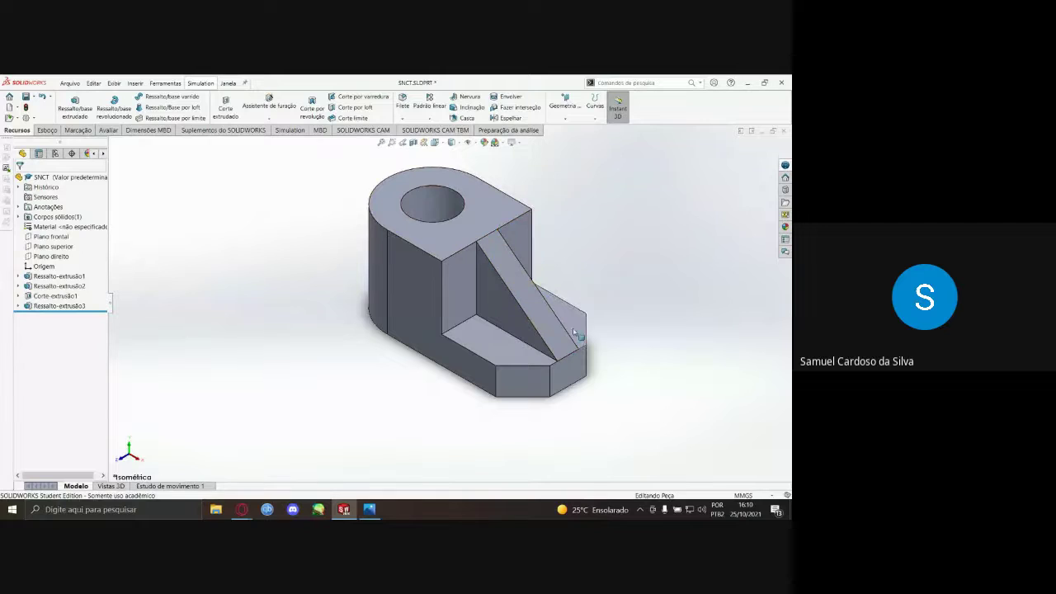
{"action": "left_click", "coordinate": [369, 509]}
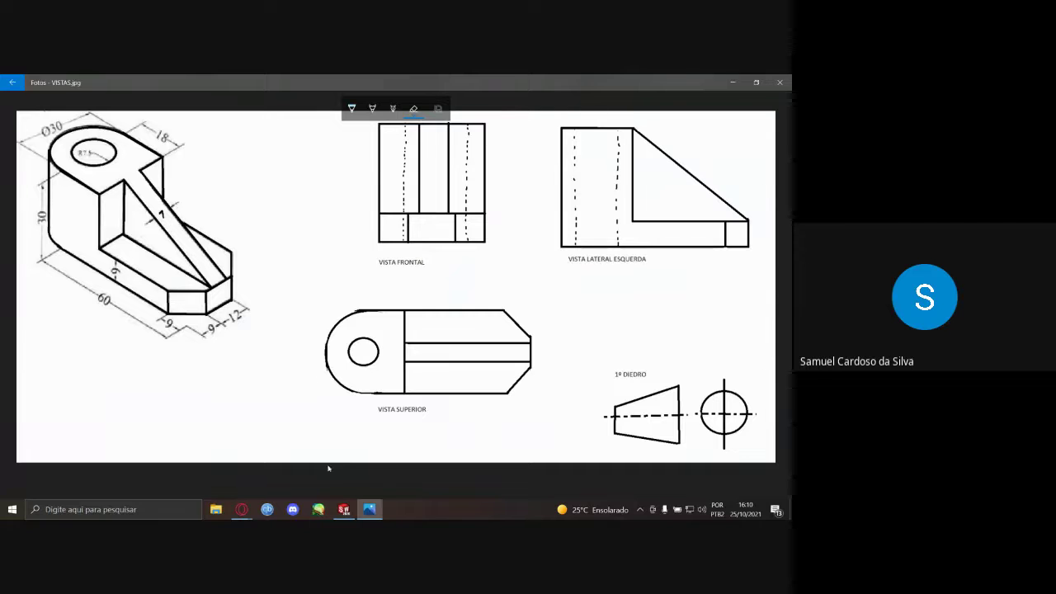
{"action": "key", "text": "alt+Tab"}
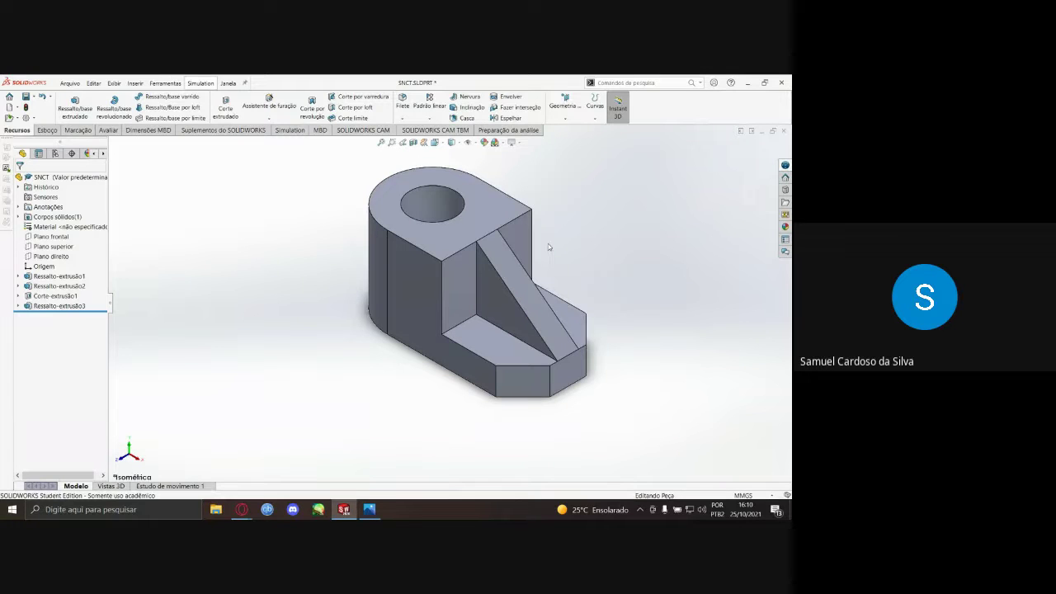
{"action": "left_click", "coordinate": [370, 511]}
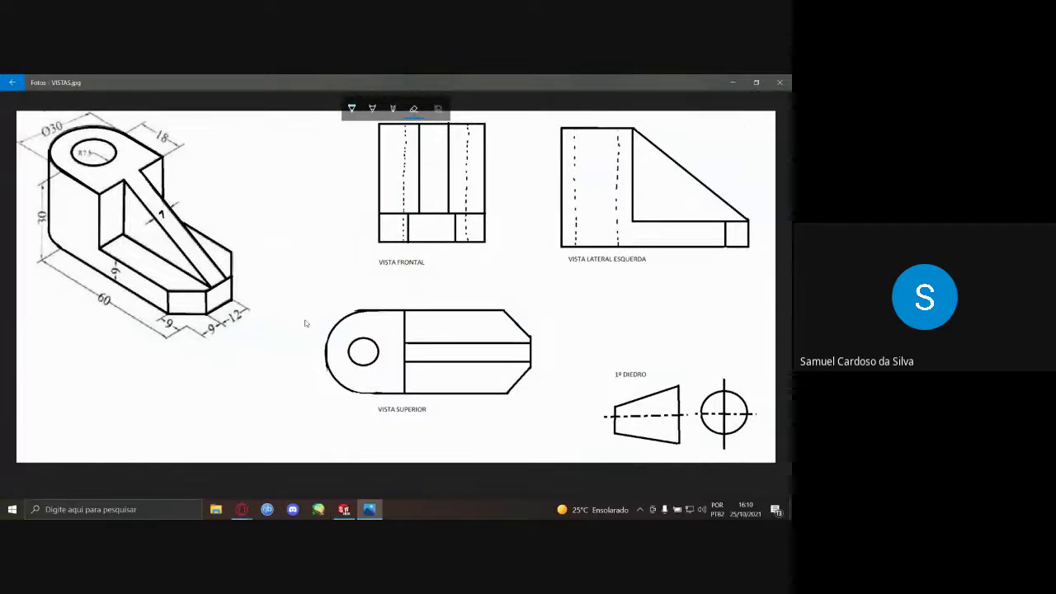
{"action": "left_click", "coordinate": [344, 509]}
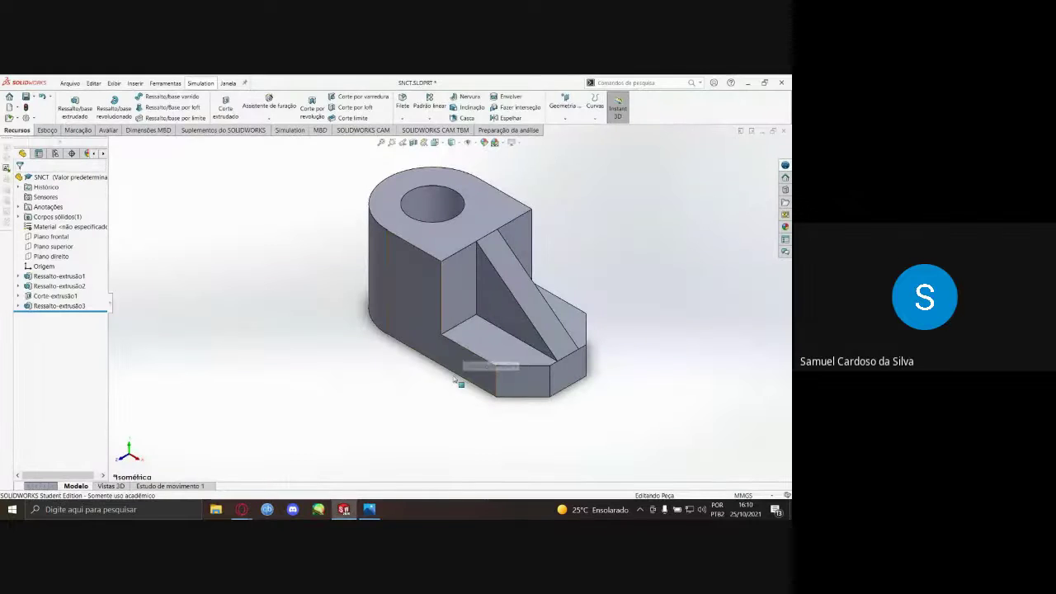
{"action": "left_click", "coordinate": [369, 509]}
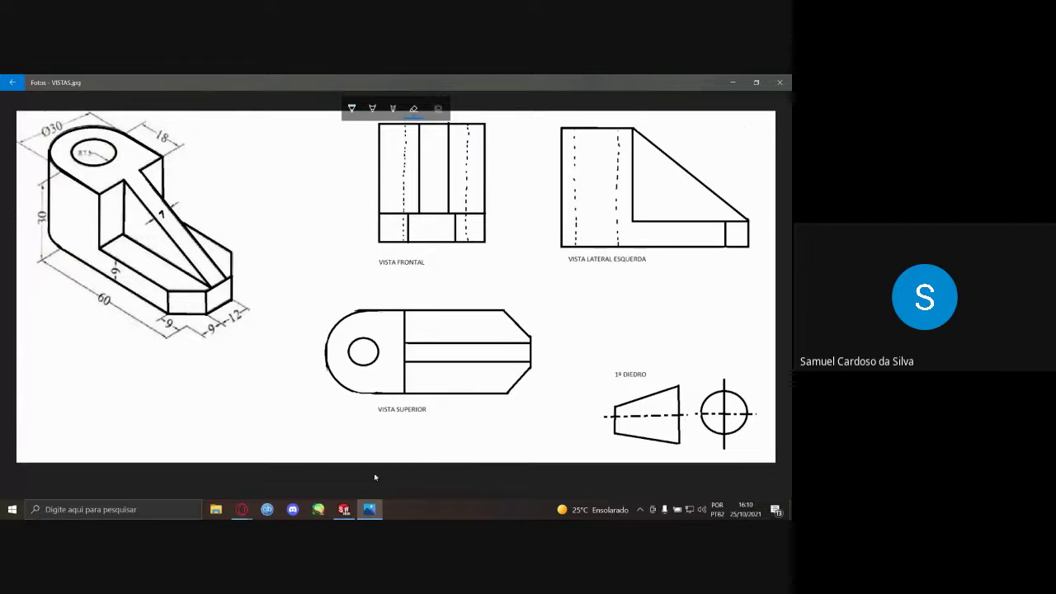
{"action": "left_click", "coordinate": [343, 509]}
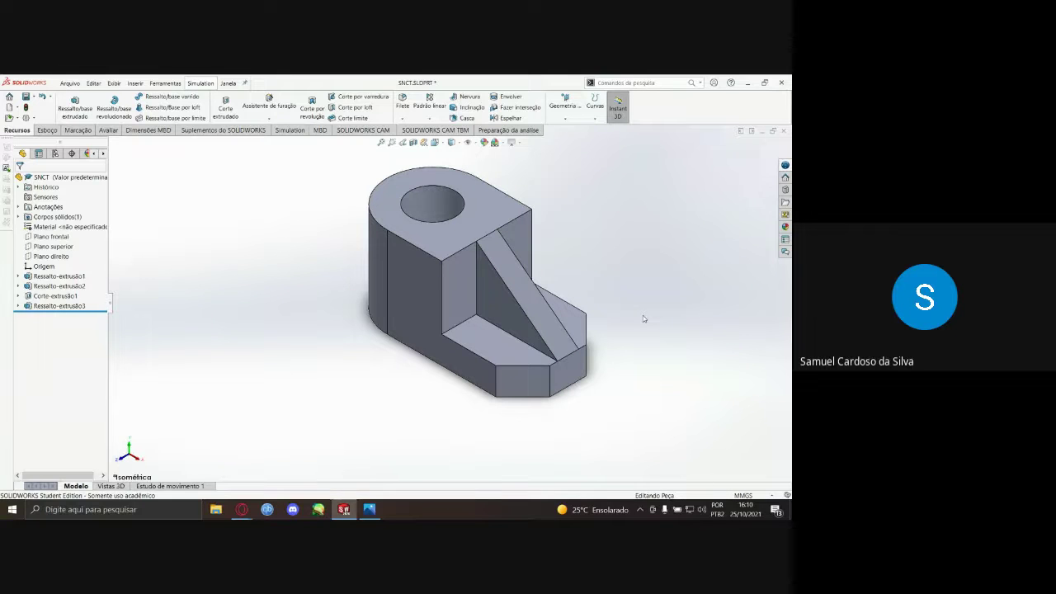
- View the part from the right (Ctrl+4) and bring up the Avaliar evaluation tools
{"action": "key", "text": "ctrl+4"}
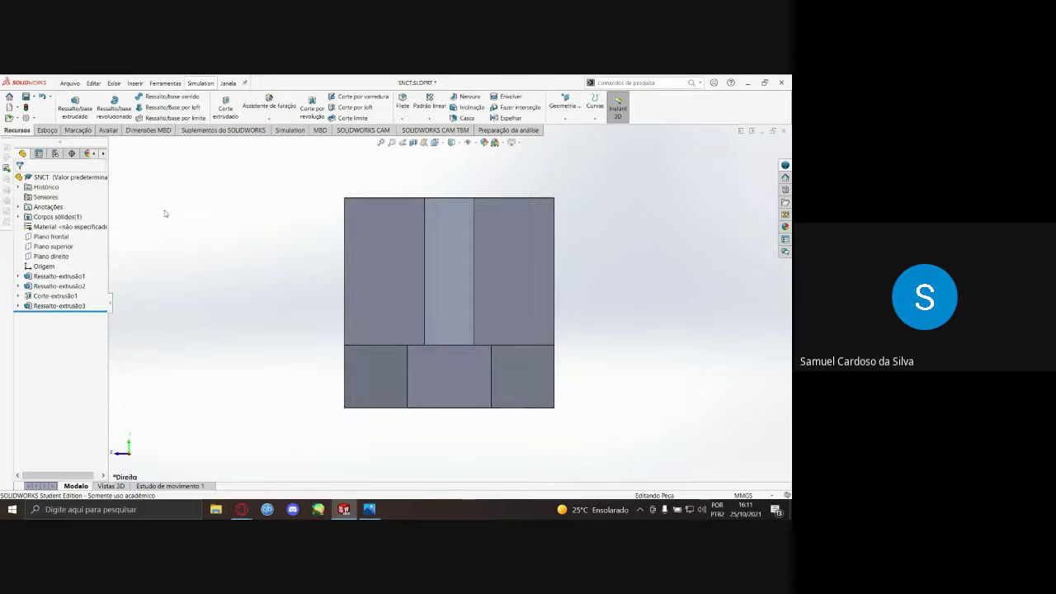
{"action": "left_click", "coordinate": [41, 131]}
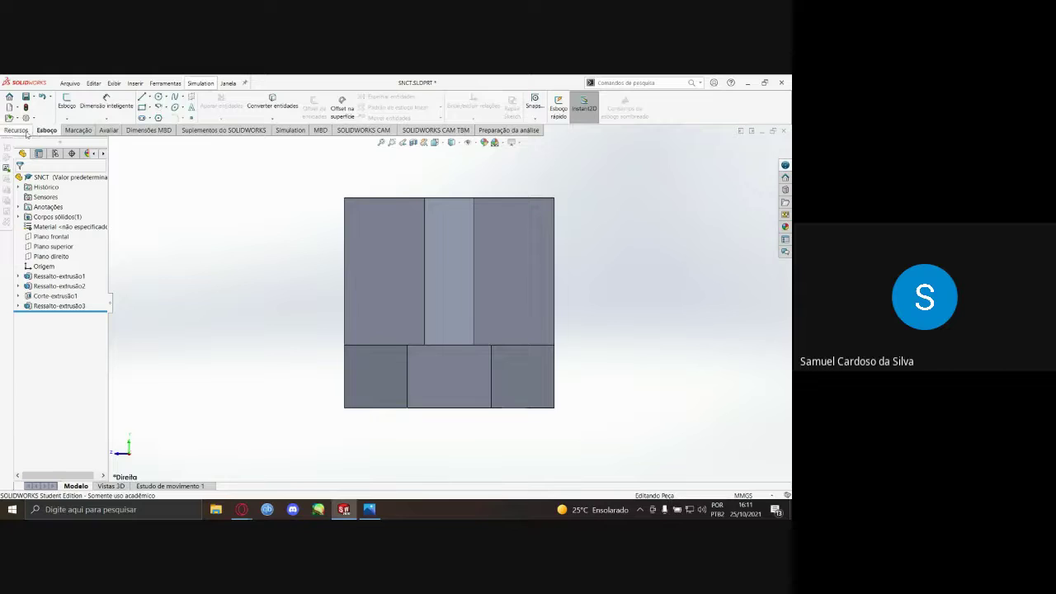
{"action": "left_click", "coordinate": [16, 130]}
{"action": "left_click", "coordinate": [106, 131]}
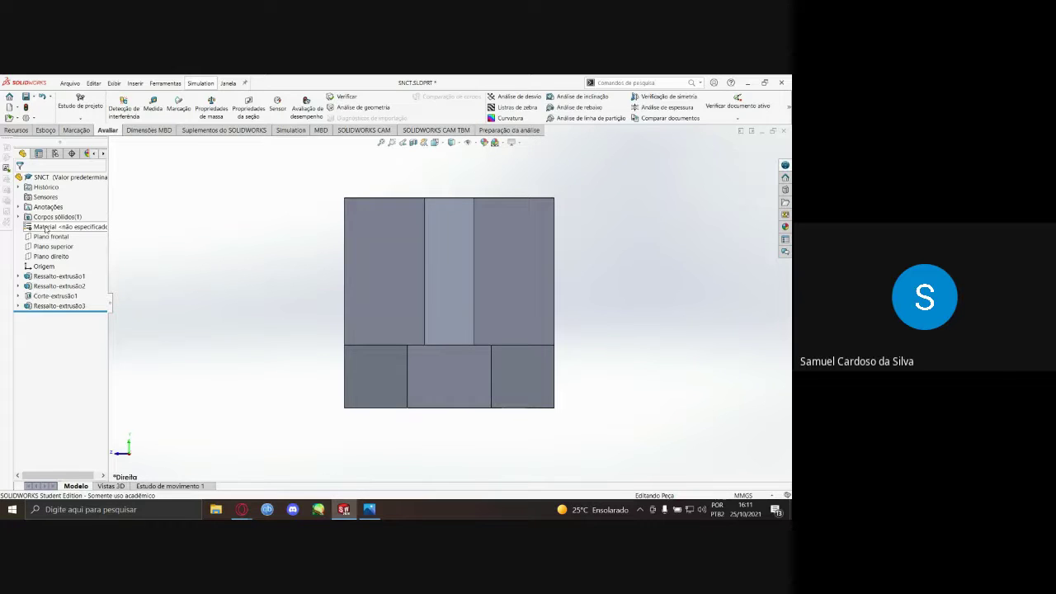
- Open the part's Material dialog and browse the material libraries
{"action": "right_click", "coordinate": [50, 228]}
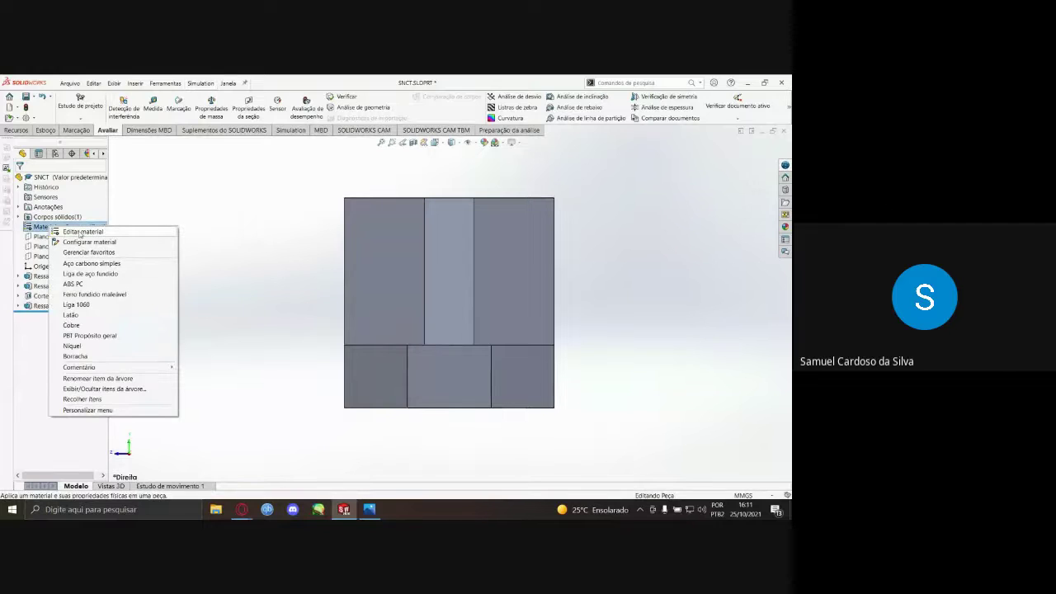
{"action": "left_click", "coordinate": [80, 233]}
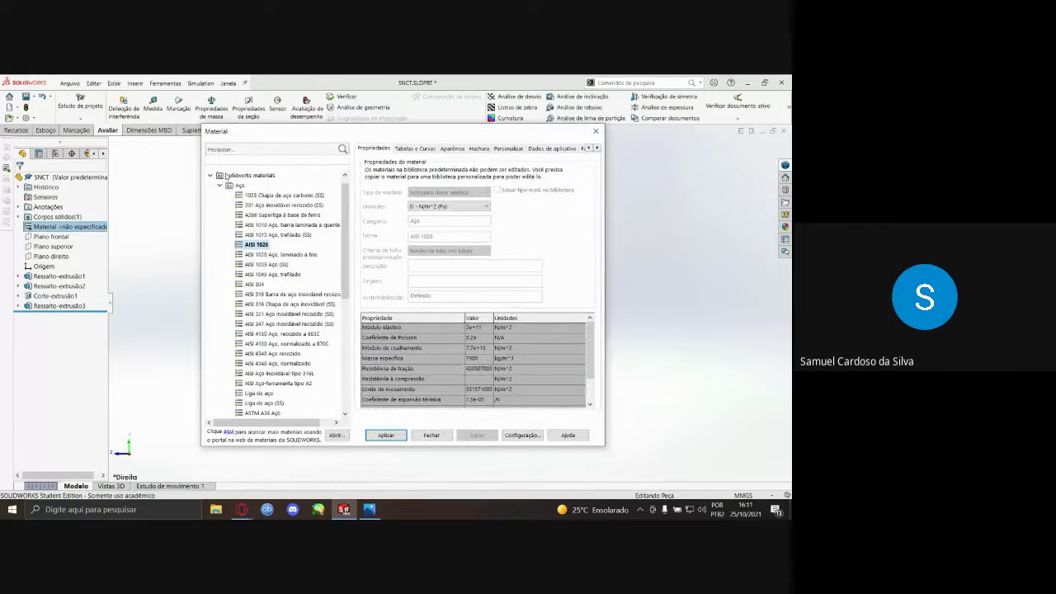
{"action": "left_click", "coordinate": [218, 185]}
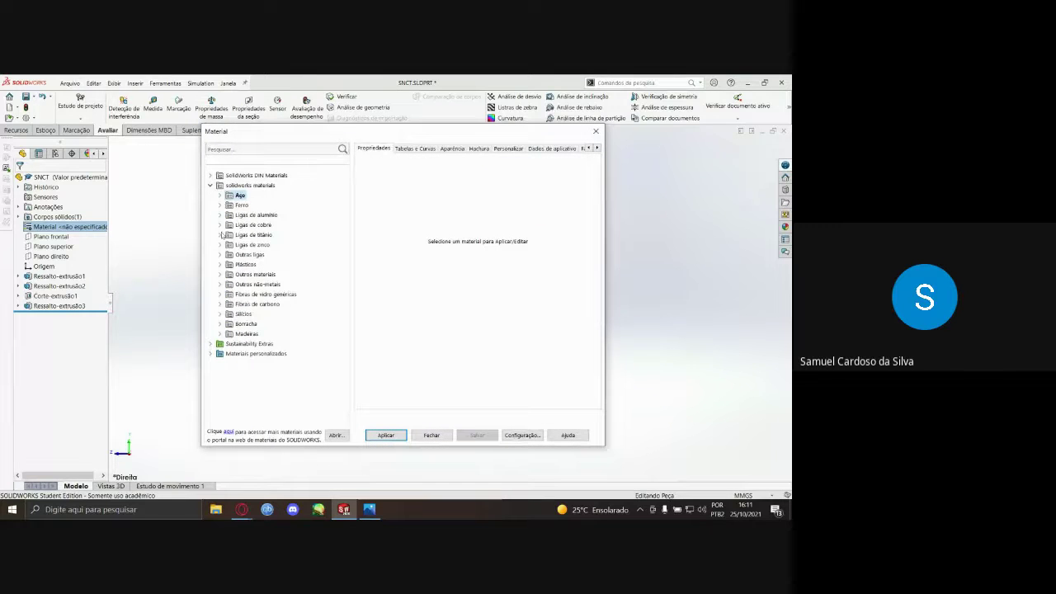
{"action": "left_click", "coordinate": [211, 185]}
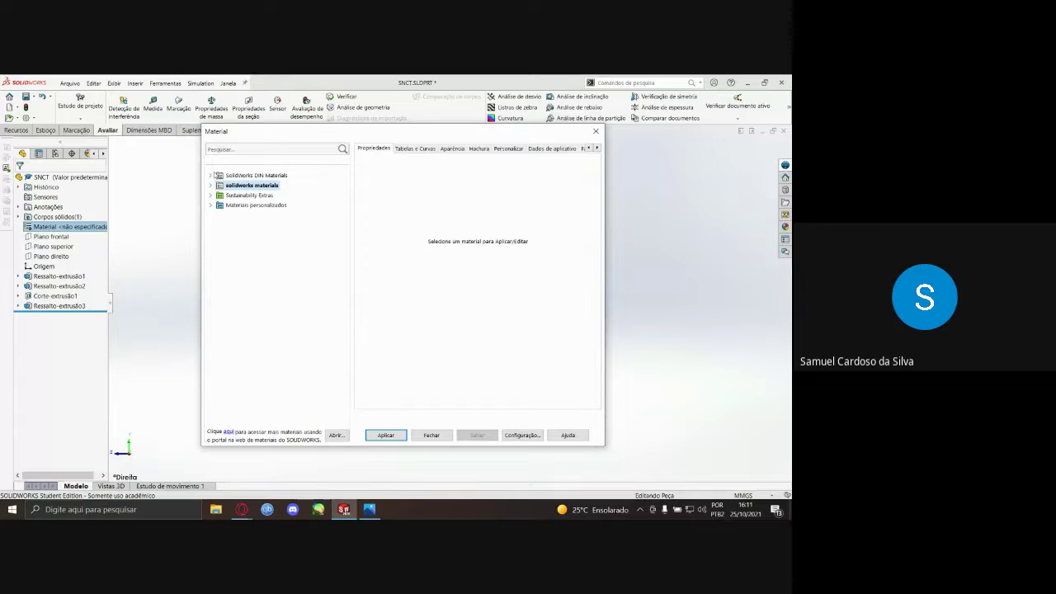
{"action": "left_click", "coordinate": [211, 175]}
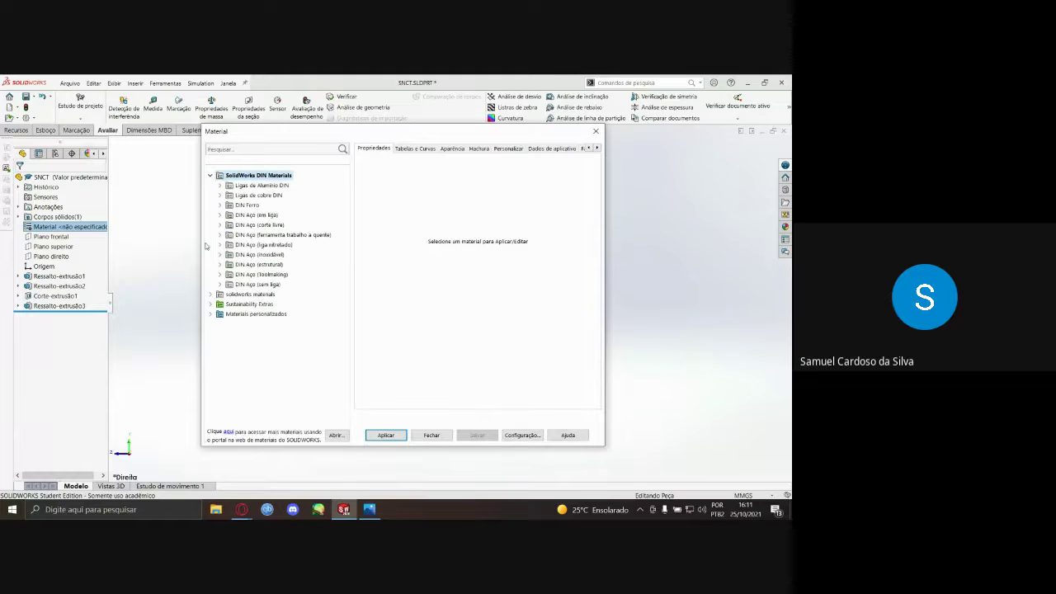
{"action": "left_click", "coordinate": [210, 295]}
{"action": "scroll", "coordinate": [231, 270], "scroll_direction": "down", "scroll_amount": 1}
{"action": "scroll", "coordinate": [242, 246], "scroll_direction": "up", "scroll_amount": 2}
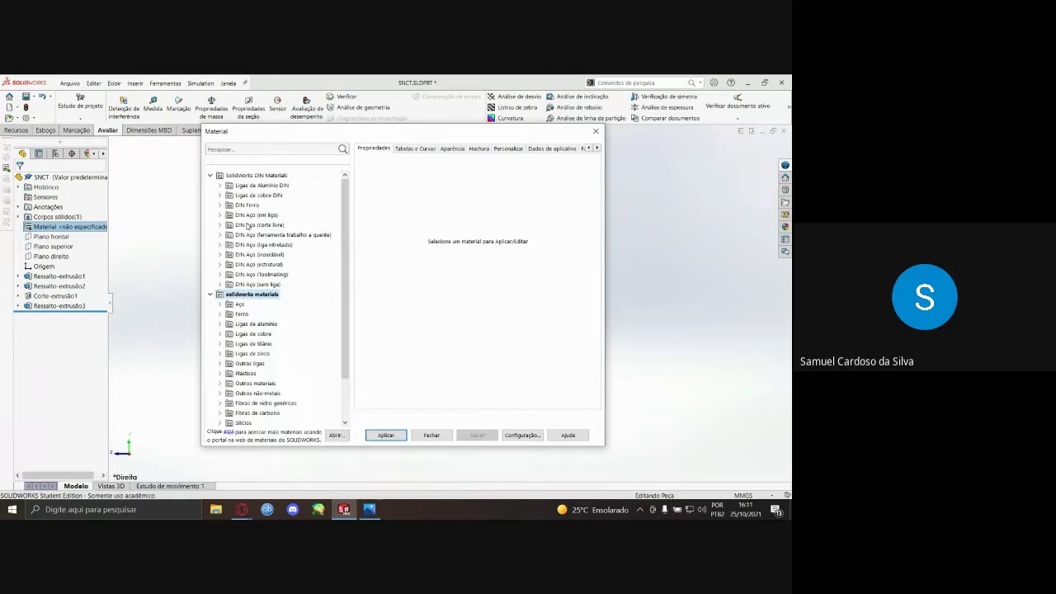
- Search for 1020, apply AISI 1020 steel to the part and close the dialog
{"action": "left_click", "coordinate": [269, 150]}
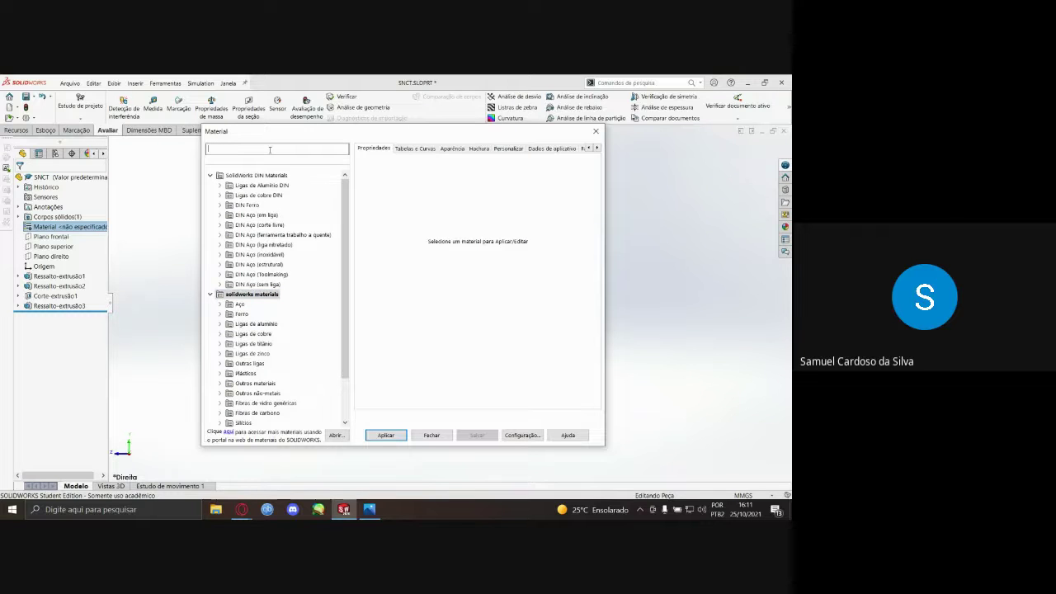
{"action": "type", "text": "1020"}
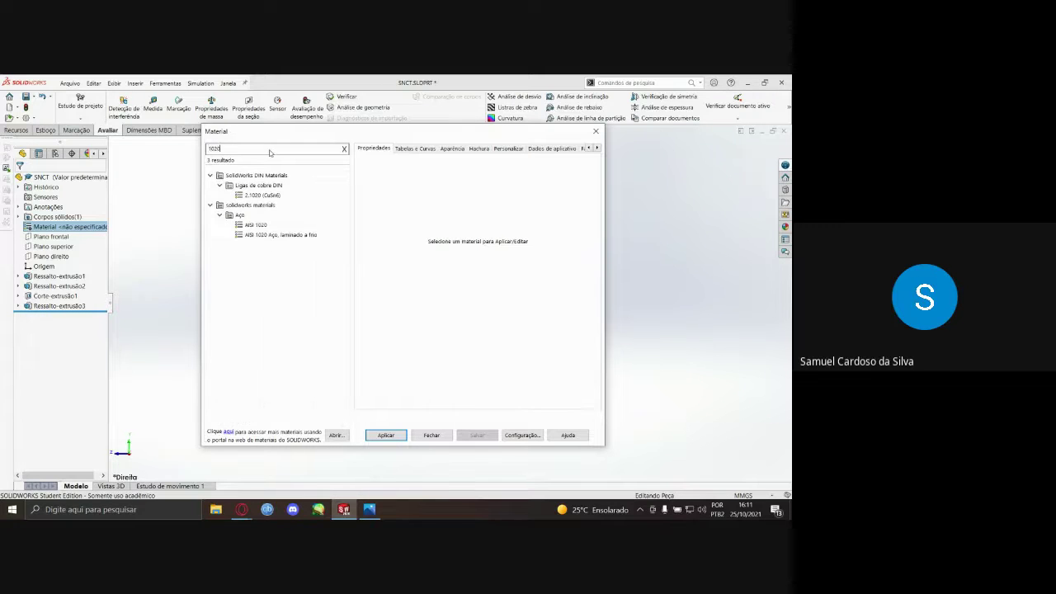
{"action": "left_click", "coordinate": [257, 224]}
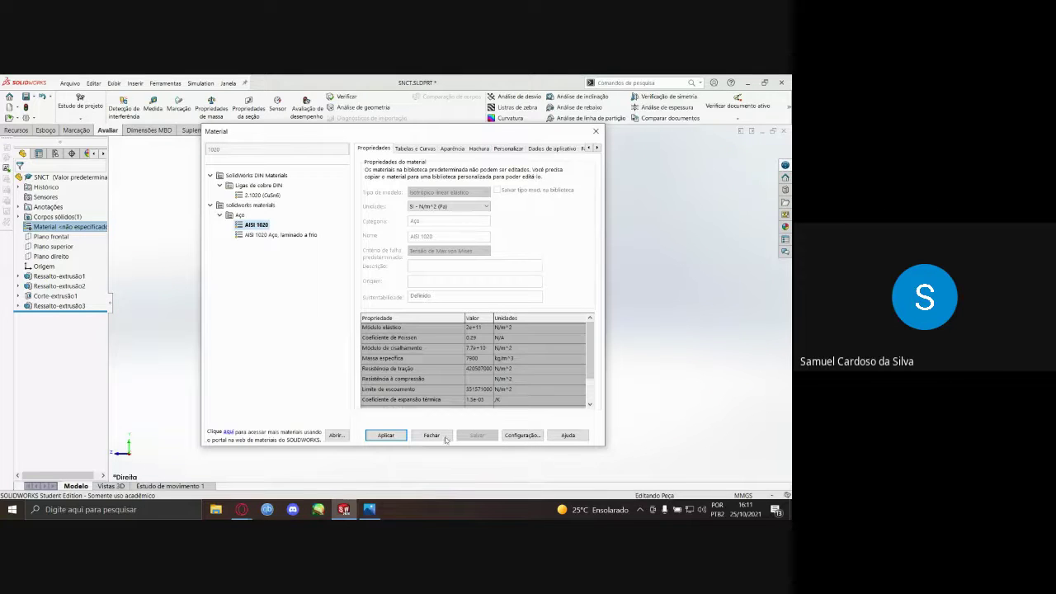
{"action": "left_click", "coordinate": [385, 435]}
{"action": "left_click", "coordinate": [596, 131]}
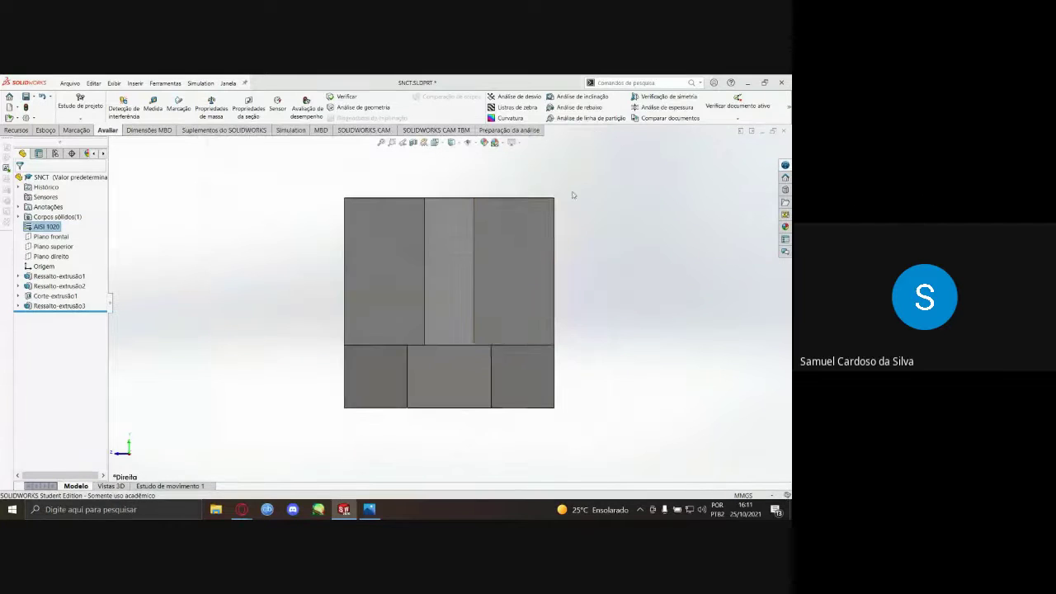
{"action": "left_click", "coordinate": [615, 248]}
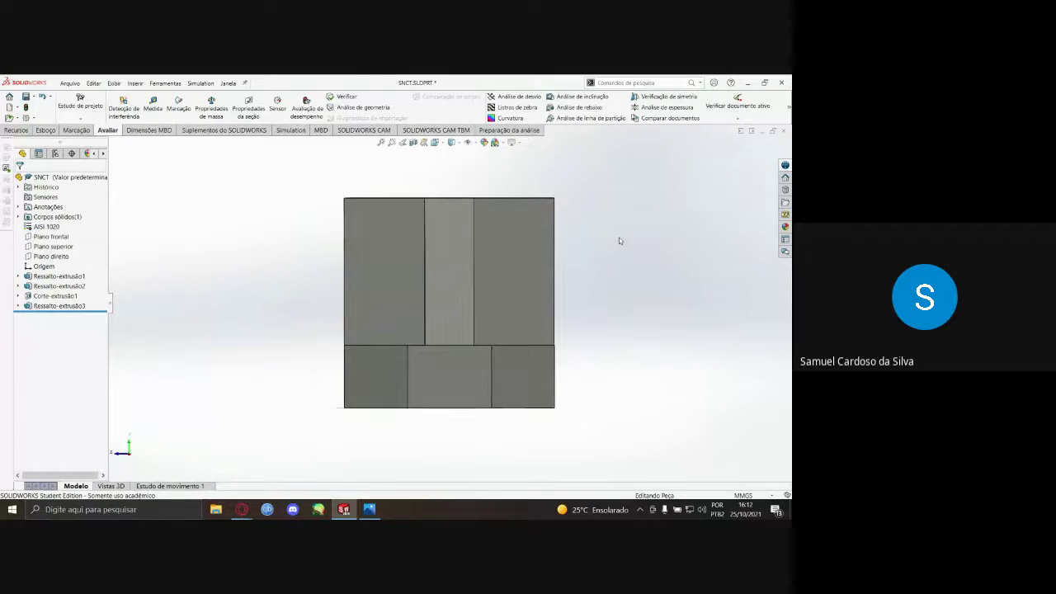
- Open the mass properties report with the part in isometric view and review the density
{"action": "key", "text": "ctrl+7"}
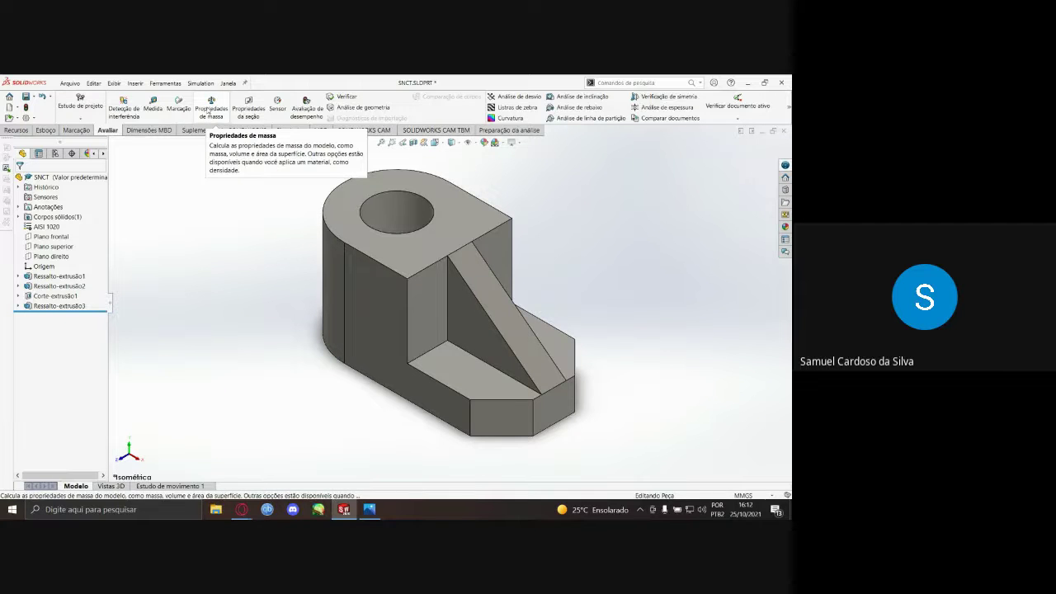
{"action": "left_click", "coordinate": [211, 110]}
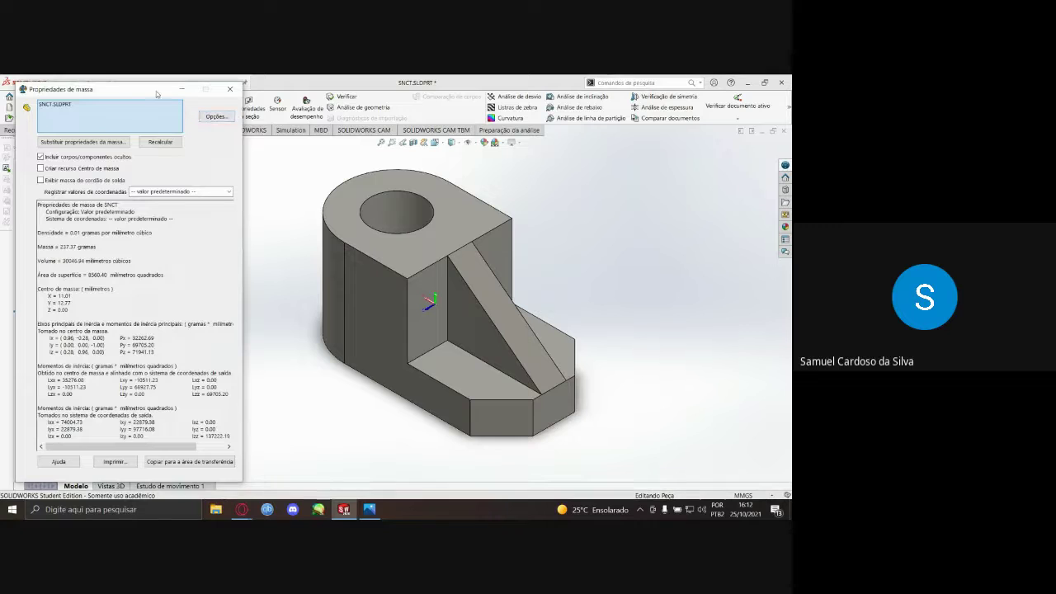
{"action": "left_click_drag", "start_coordinate": [155, 94], "coordinate": [178, 98]}
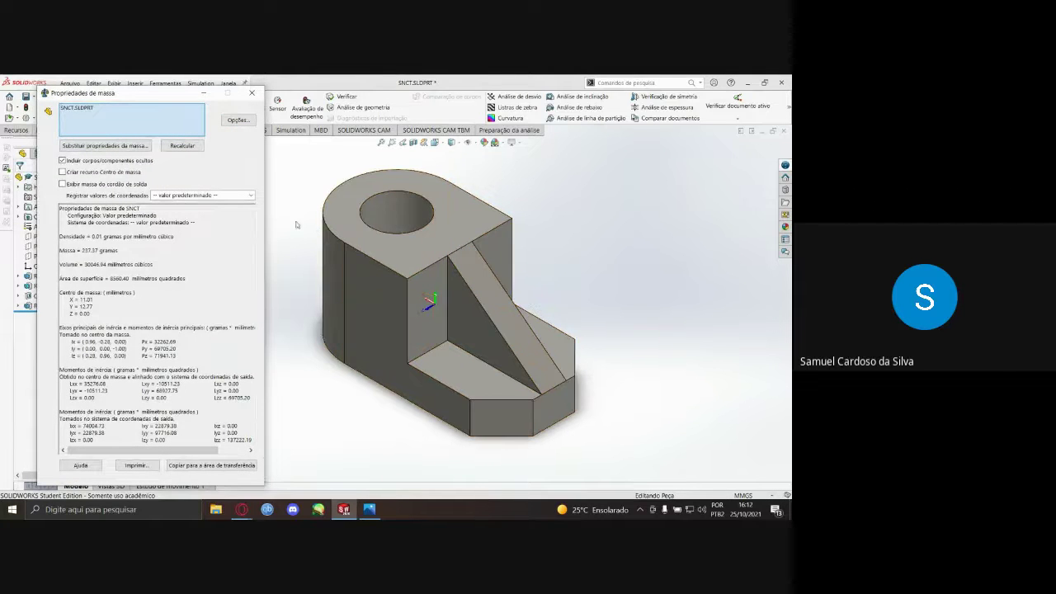
{"action": "left_click_drag", "start_coordinate": [60, 236], "coordinate": [135, 237]}
{"action": "left_click", "coordinate": [117, 251]}
- Set the mass property options to custom units with 4 decimal places
{"action": "left_click", "coordinate": [238, 121]}
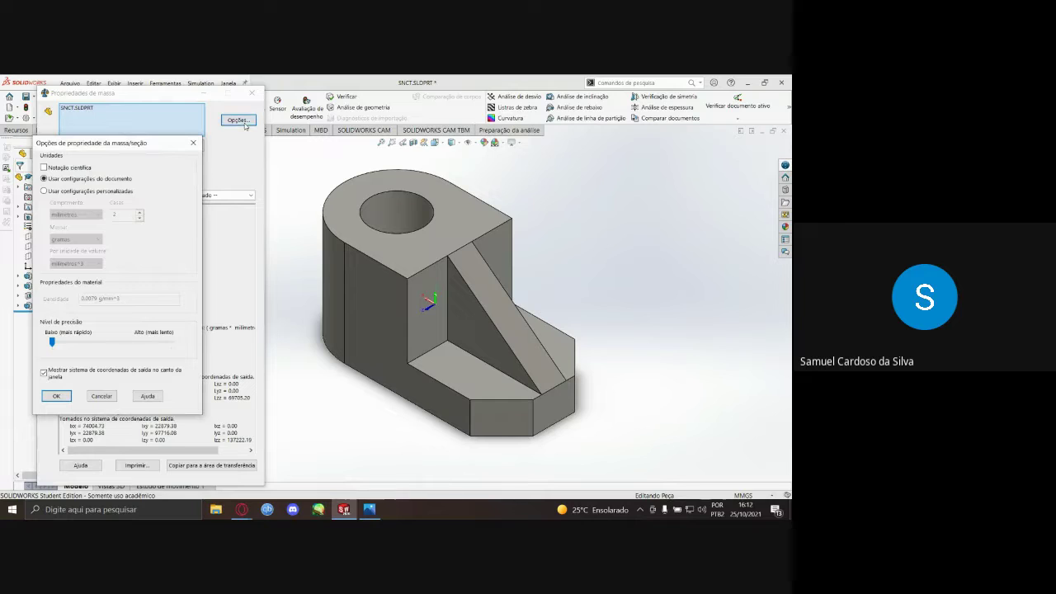
{"action": "left_click_drag", "start_coordinate": [170, 148], "coordinate": [173, 146]}
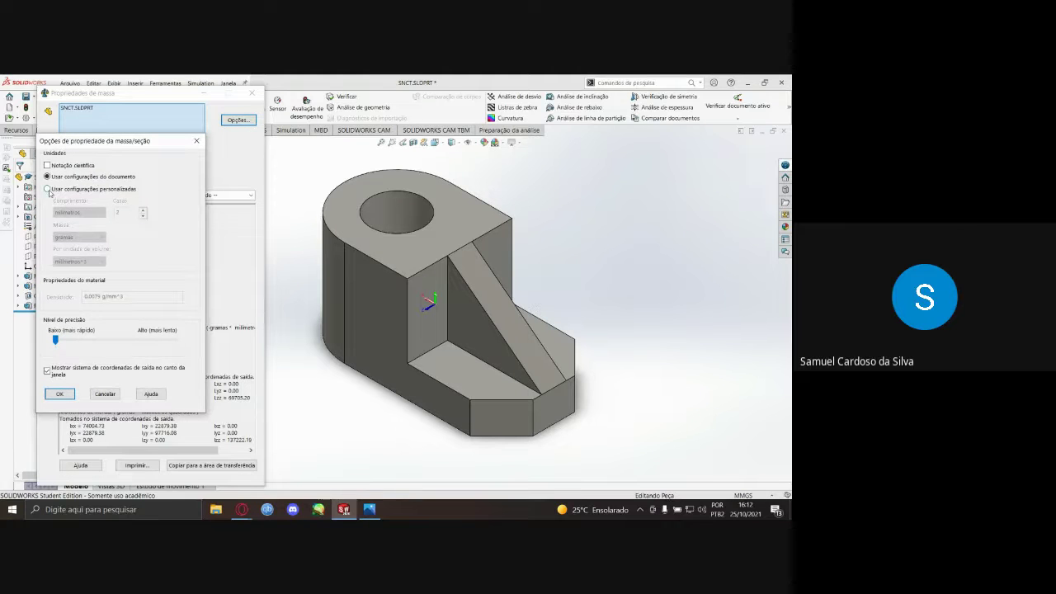
{"action": "left_click", "coordinate": [48, 189]}
{"action": "double_click", "coordinate": [117, 212]}
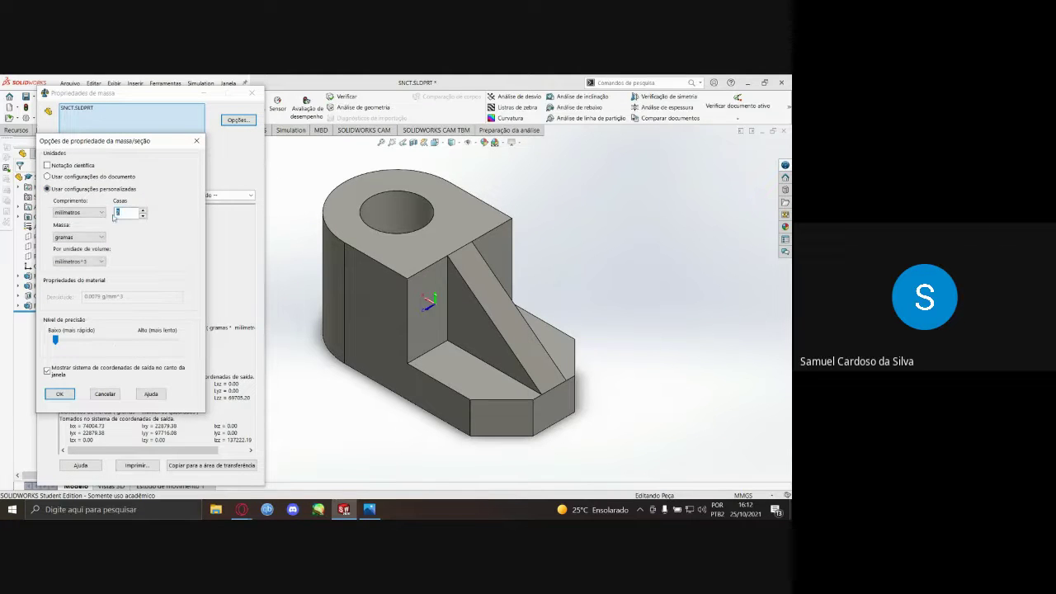
{"action": "type", "text": "4"}
{"action": "left_click", "coordinate": [61, 395]}
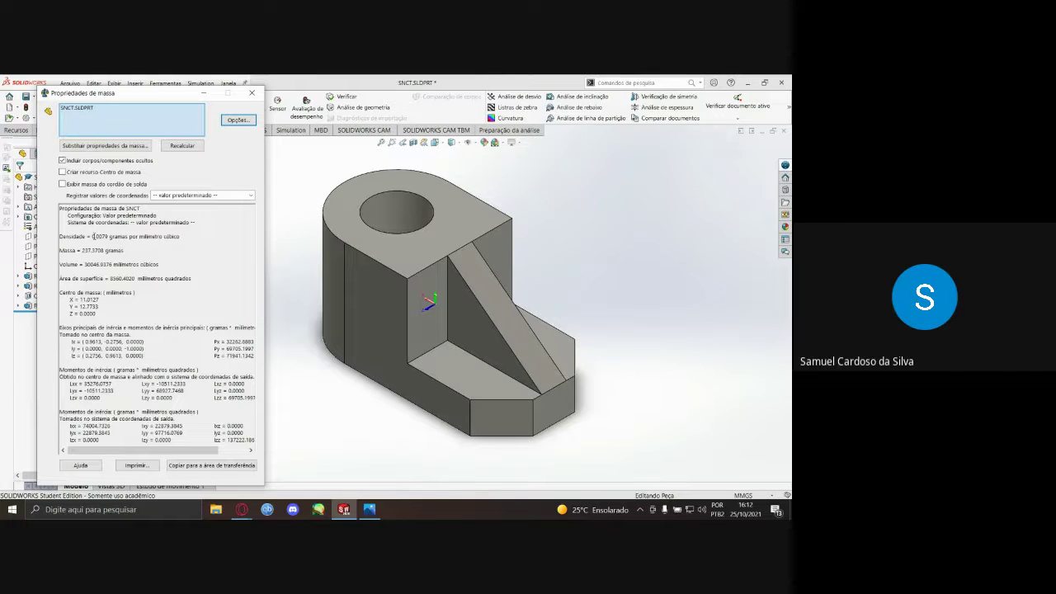
- Read the density 0.0079 g/mm³ and mass 237.3708 g, then close the report
{"action": "left_click_drag", "start_coordinate": [92, 236], "coordinate": [109, 237]}
{"action": "left_click", "coordinate": [102, 239]}
{"action": "left_click_drag", "start_coordinate": [107, 237], "coordinate": [92, 237]}
{"action": "left_click", "coordinate": [179, 238]}
{"action": "left_click_drag", "start_coordinate": [108, 237], "coordinate": [100, 237]}
{"action": "left_click", "coordinate": [182, 237]}
{"action": "left_click_drag", "start_coordinate": [110, 237], "coordinate": [90, 237]}
{"action": "left_click", "coordinate": [137, 334]}
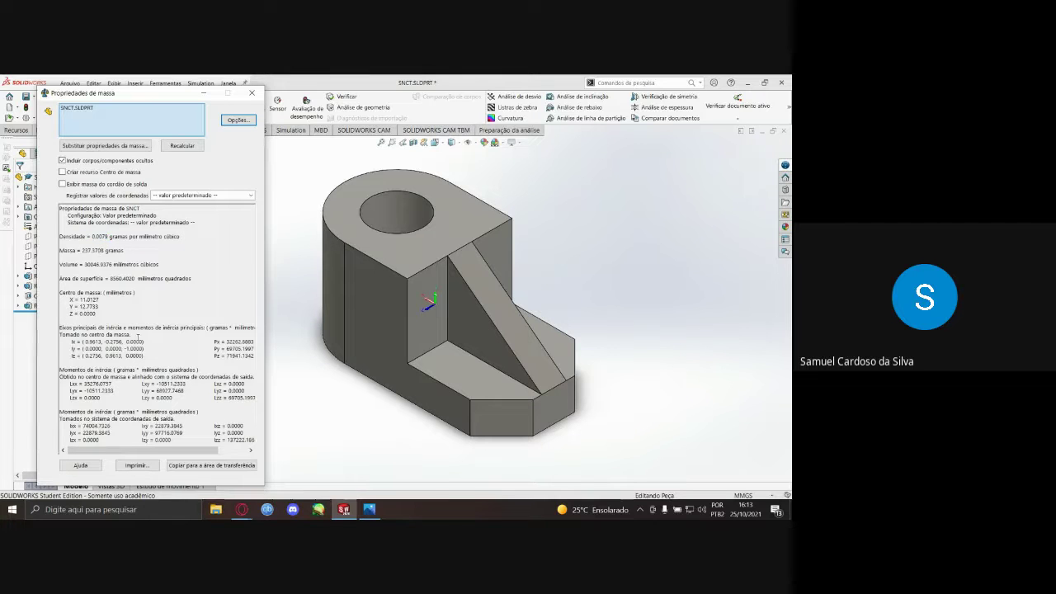
{"action": "double_click", "coordinate": [102, 250]}
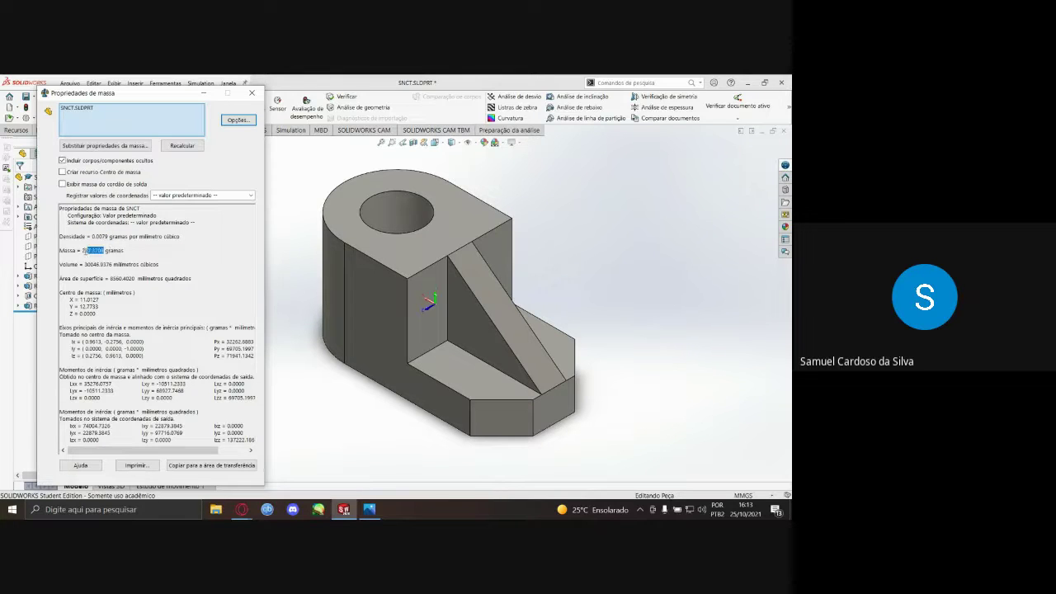
{"action": "left_click", "coordinate": [251, 93]}
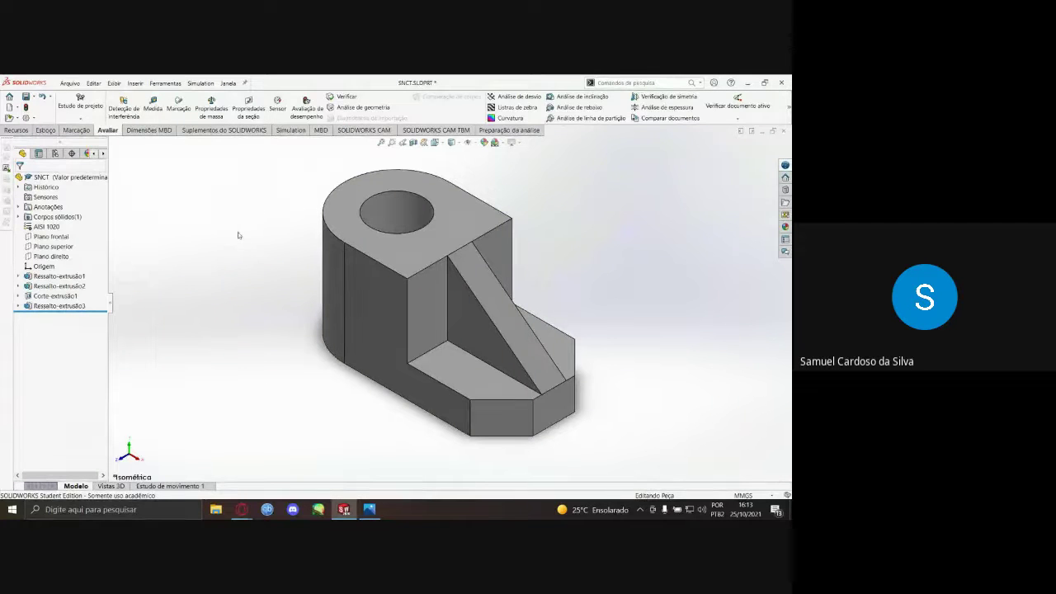
- With the Measure tool, read the 12 mm distance between the lower middle face's edges
{"action": "right_click_drag", "start_coordinate": [239, 232], "coordinate": [280, 228]}
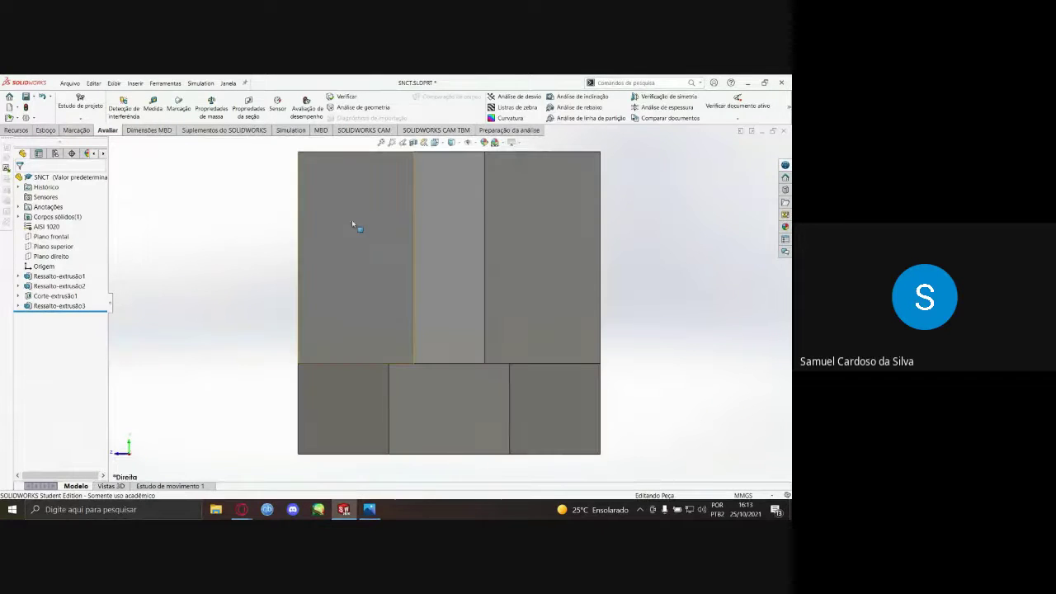
{"action": "key", "text": "f"}
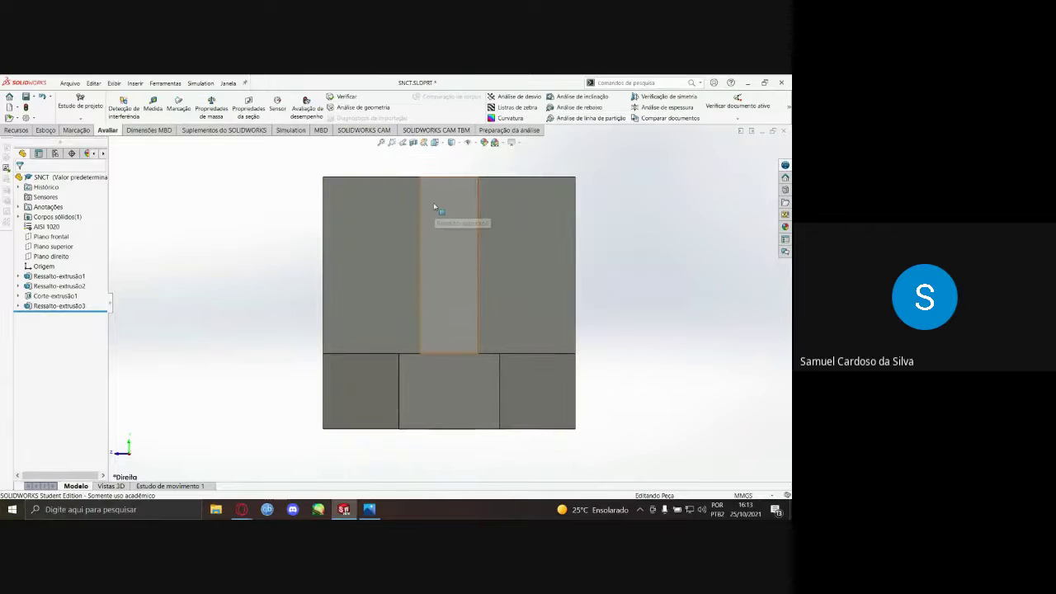
{"action": "left_click", "coordinate": [154, 105]}
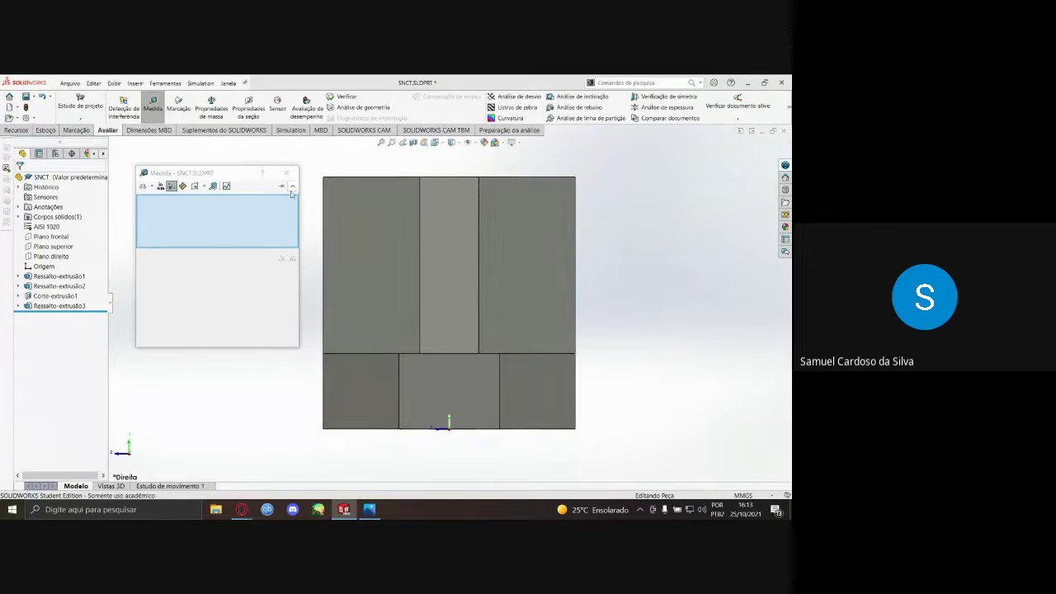
{"action": "left_click", "coordinate": [291, 187]}
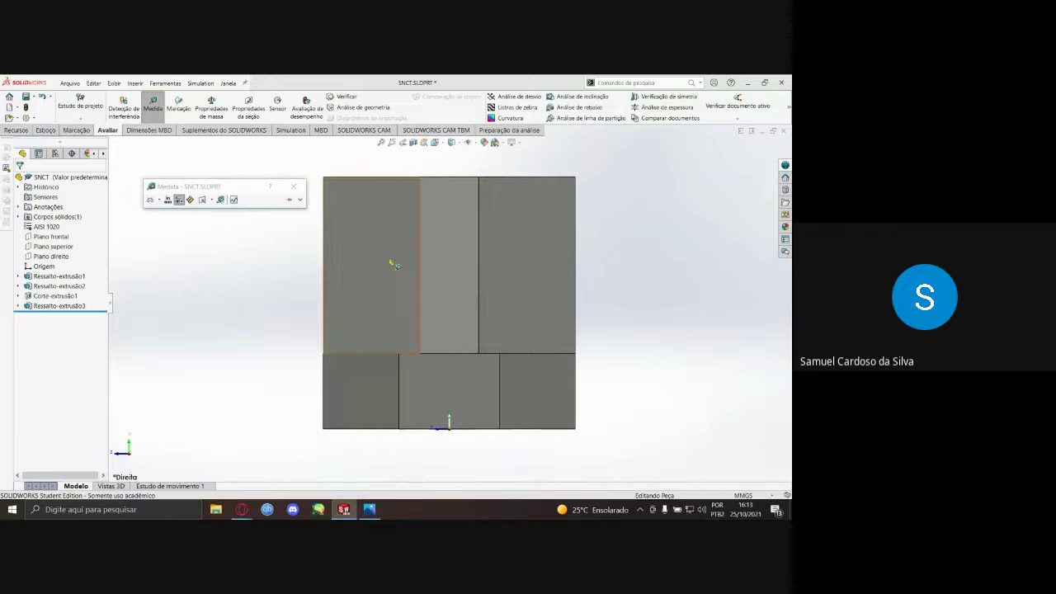
{"action": "left_click", "coordinate": [401, 365]}
{"action": "left_click", "coordinate": [499, 367]}
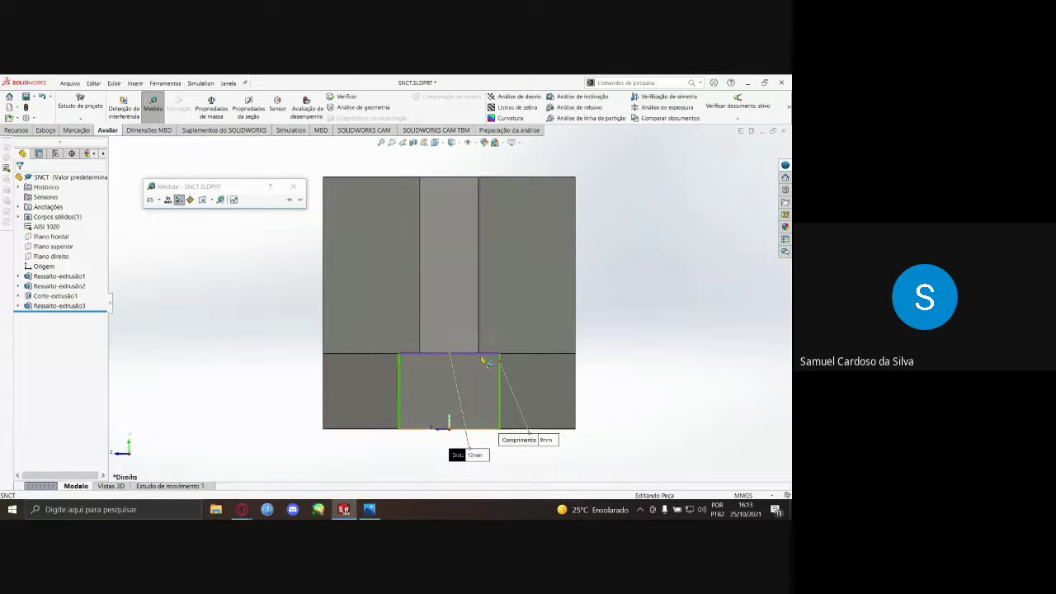
{"action": "scroll", "coordinate": [467, 387], "scroll_direction": "down", "scroll_amount": 2}
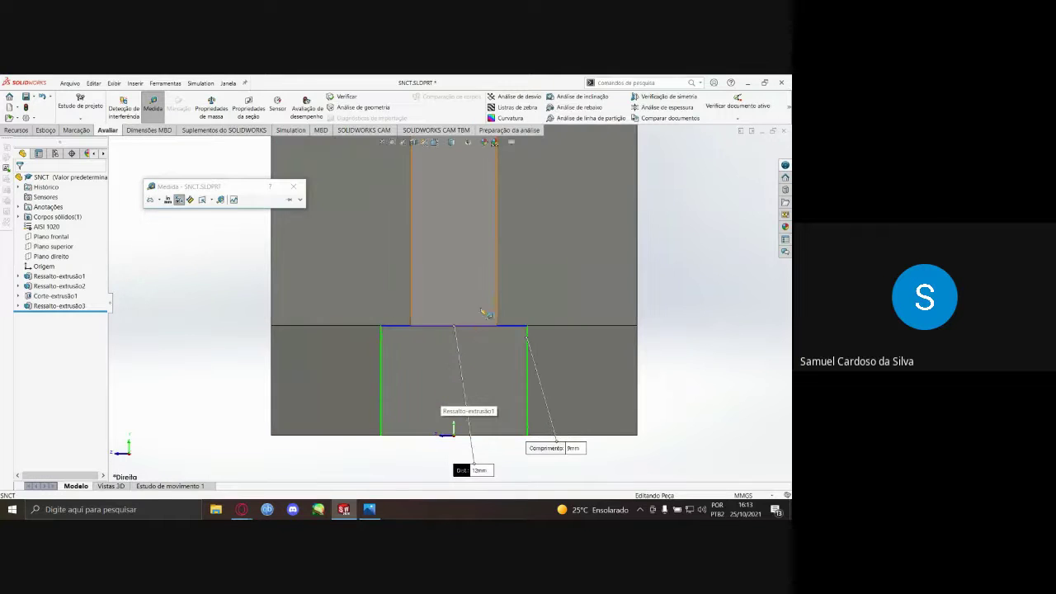
{"action": "left_click_drag", "start_coordinate": [486, 475], "coordinate": [559, 280]}
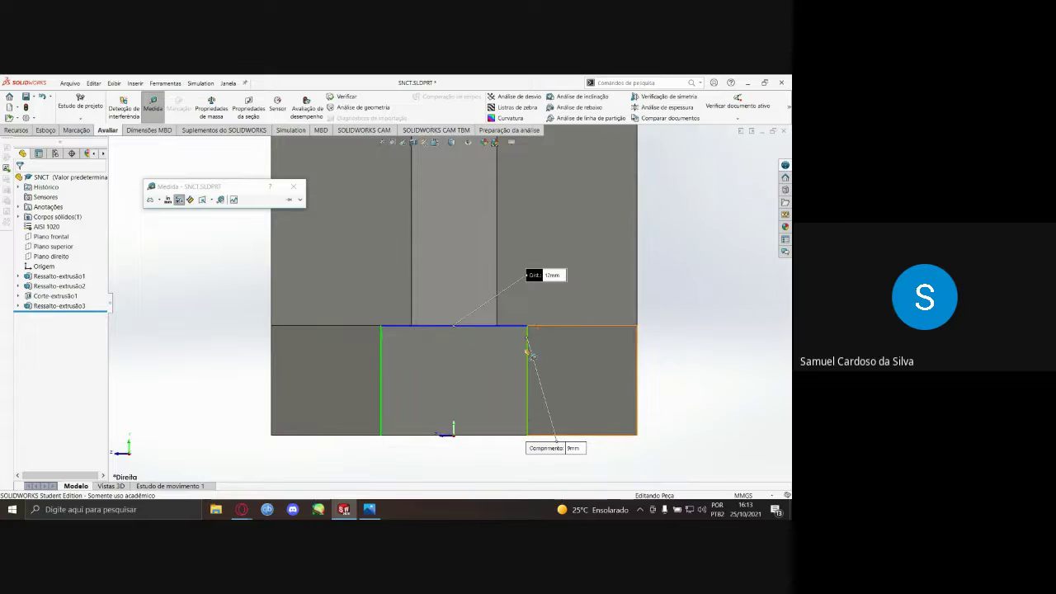
{"action": "left_click", "coordinate": [698, 262]}
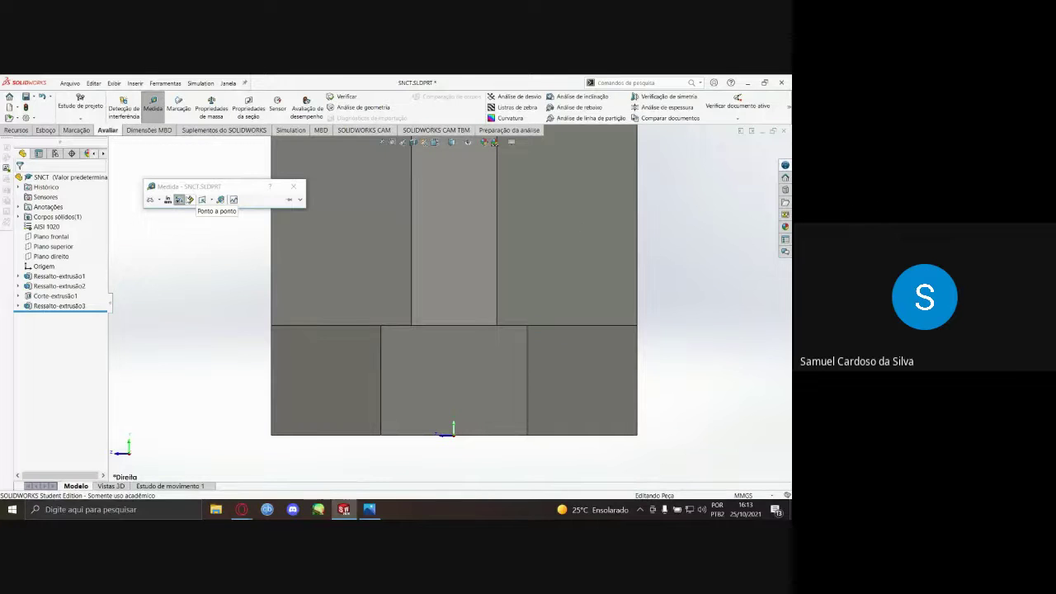
- Enable point-to-point measuring and read the 21.2 mm spacing between the two upper faces
{"action": "left_click", "coordinate": [190, 200]}
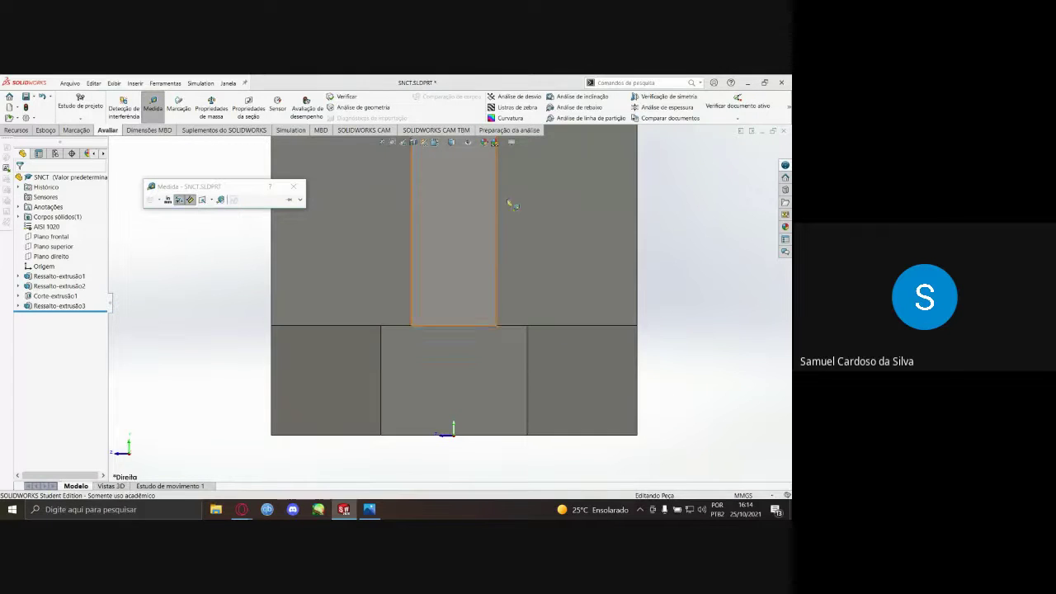
{"action": "left_click", "coordinate": [571, 158]}
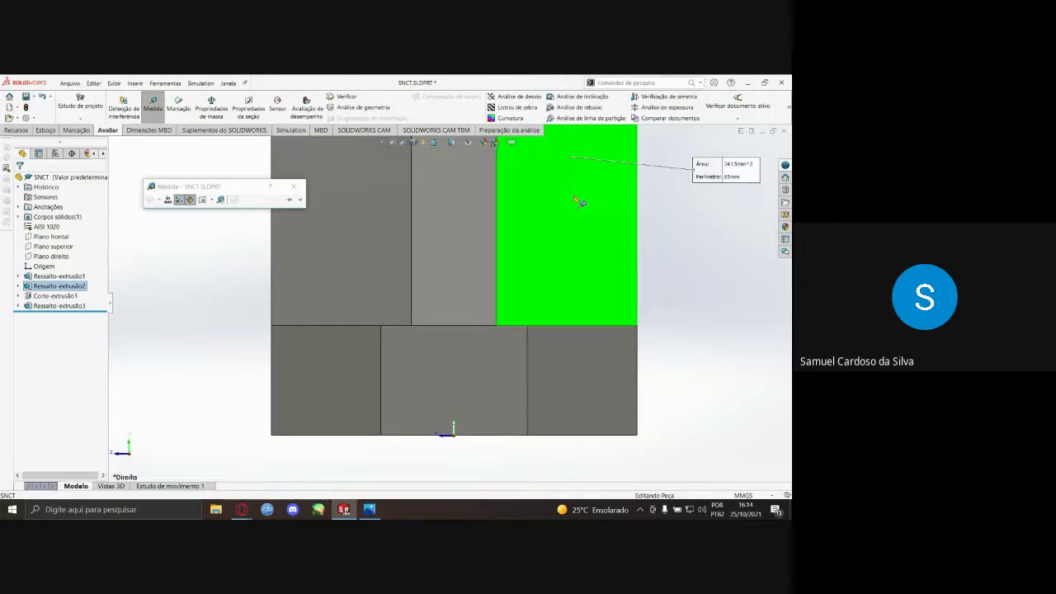
{"action": "left_click", "coordinate": [330, 249]}
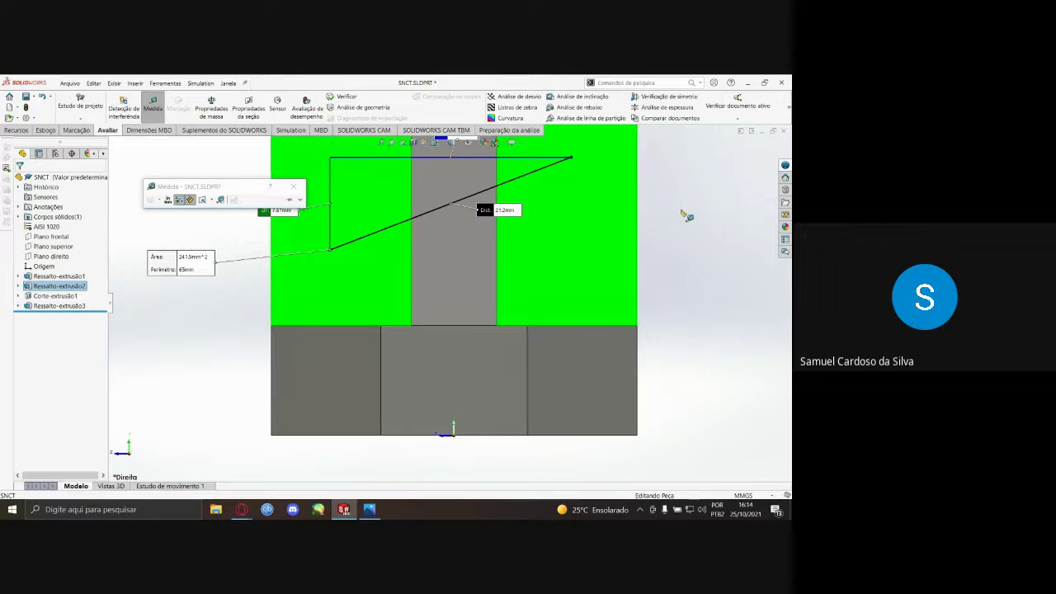
{"action": "middle_click_drag", "start_coordinate": [683, 214], "coordinate": [512, 248]}
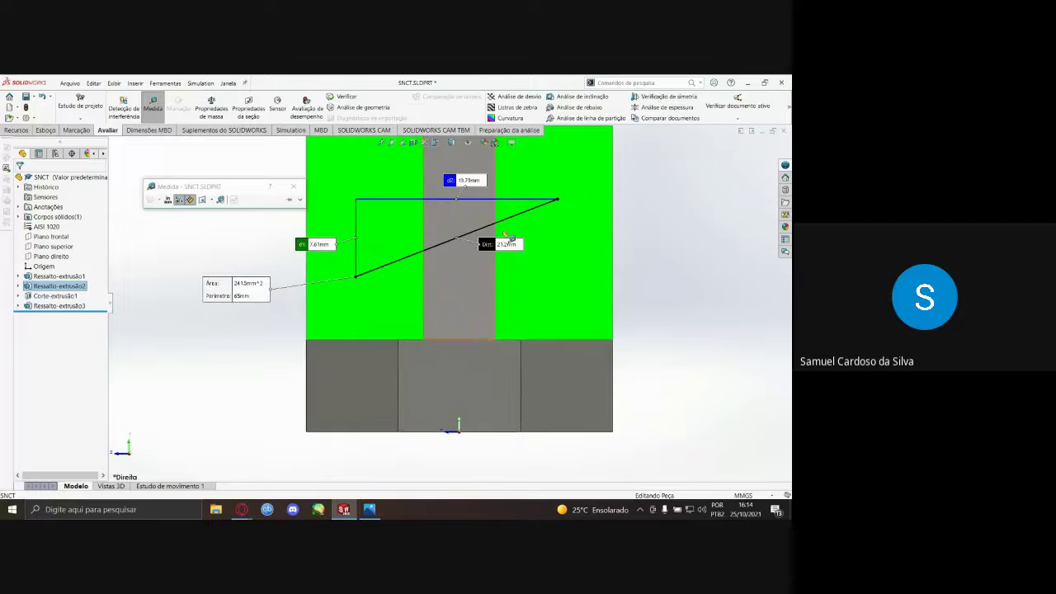
{"action": "left_click_drag", "start_coordinate": [514, 250], "coordinate": [512, 283]}
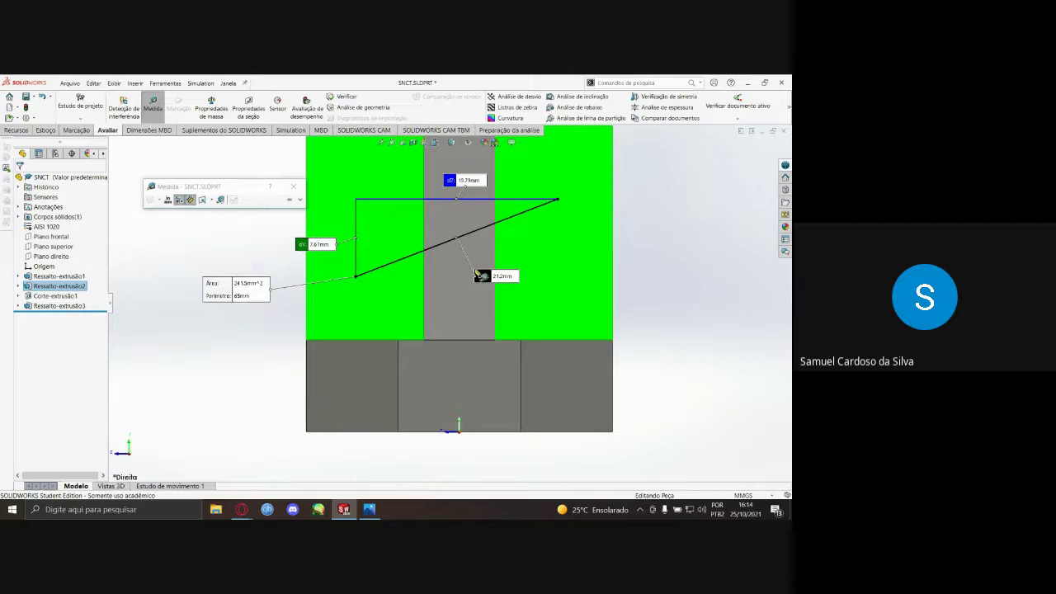
{"action": "left_click", "coordinate": [670, 222]}
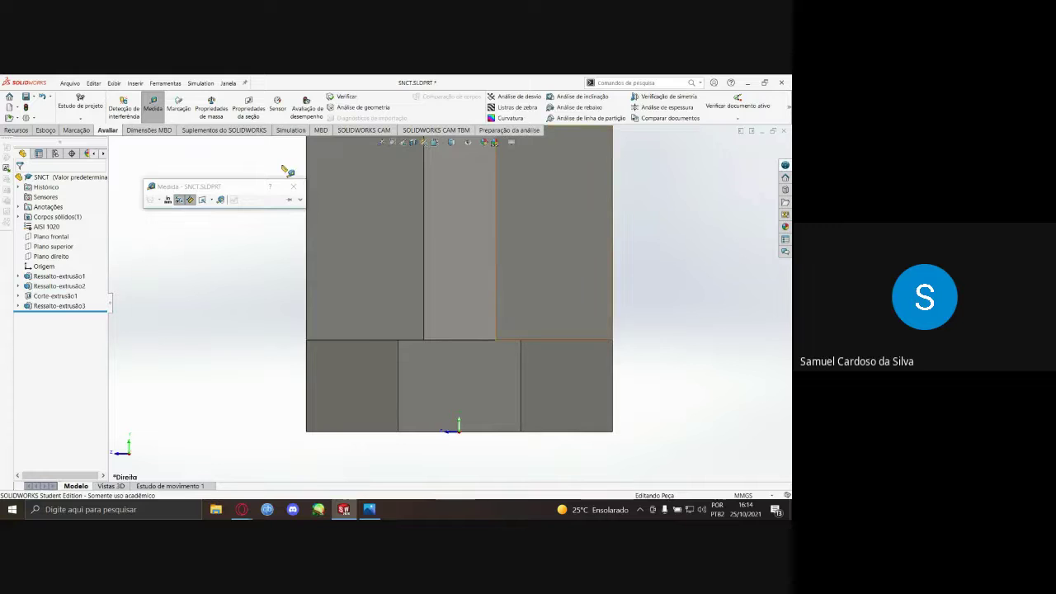
- Review the arc/circle measuring options without changing them and return to isometric view
{"action": "left_click", "coordinate": [160, 200]}
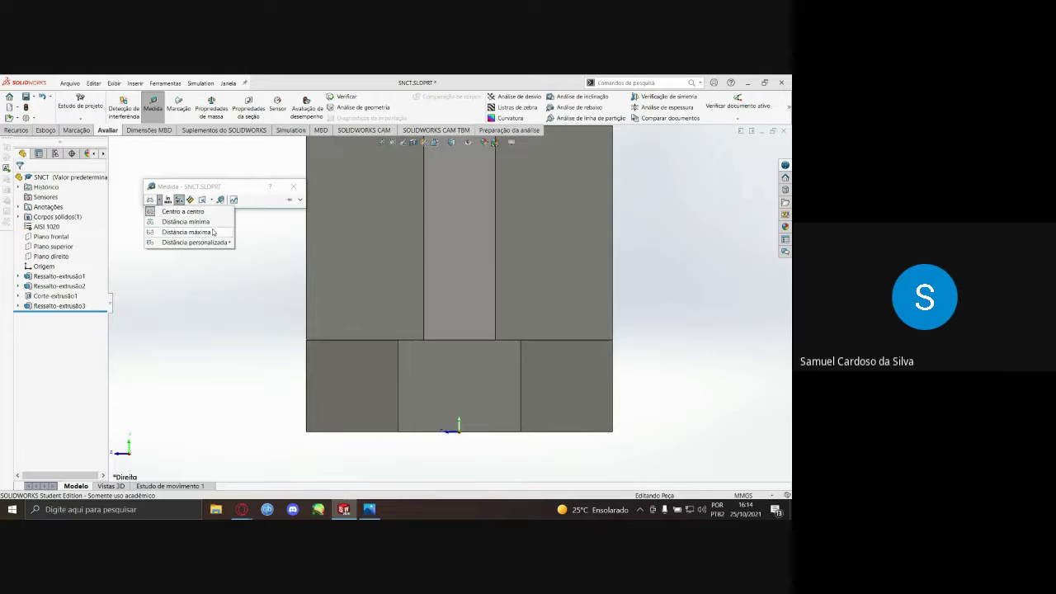
{"action": "left_click", "coordinate": [259, 233]}
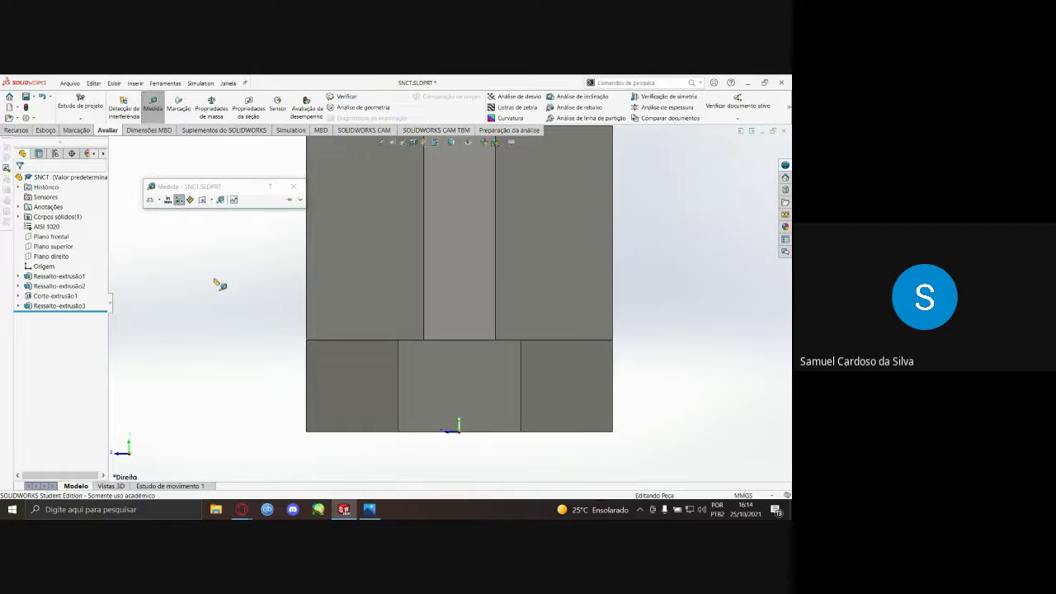
{"action": "key", "text": "ctrl+7"}
- Set the Measure tool's arc/circle distance option to centre-to-centre
{"action": "scroll", "coordinate": [338, 246], "scroll_direction": "down", "scroll_amount": 4}
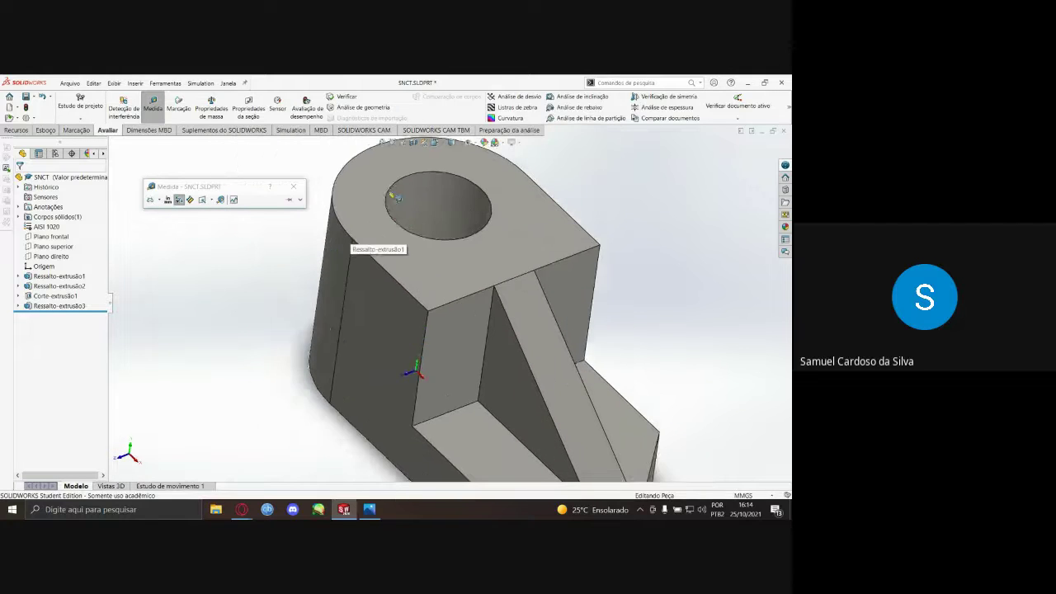
{"action": "left_click", "coordinate": [159, 199]}
{"action": "left_click", "coordinate": [183, 212]}
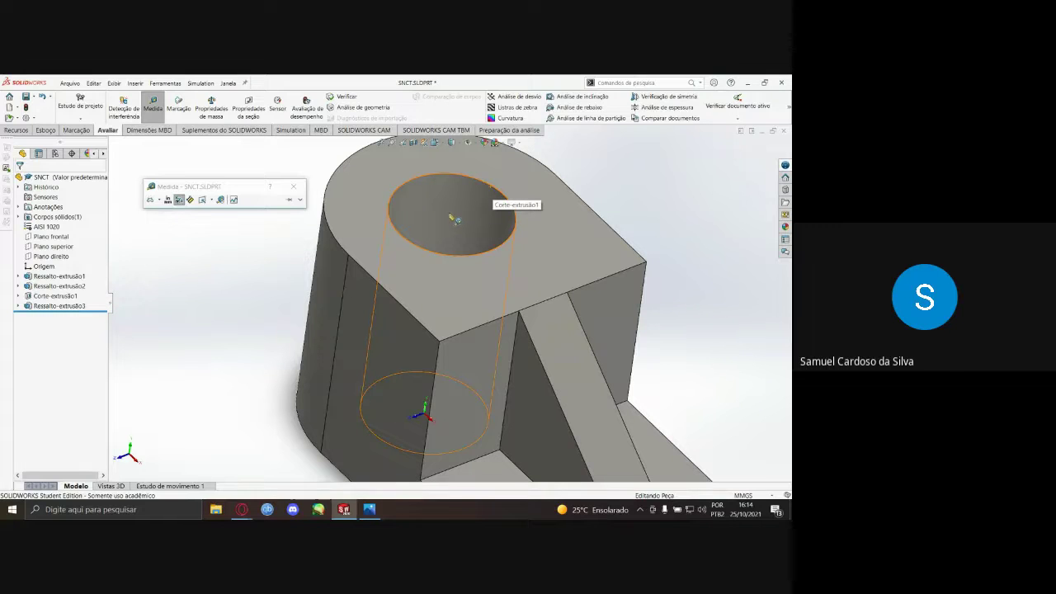
{"action": "left_click", "coordinate": [178, 200]}
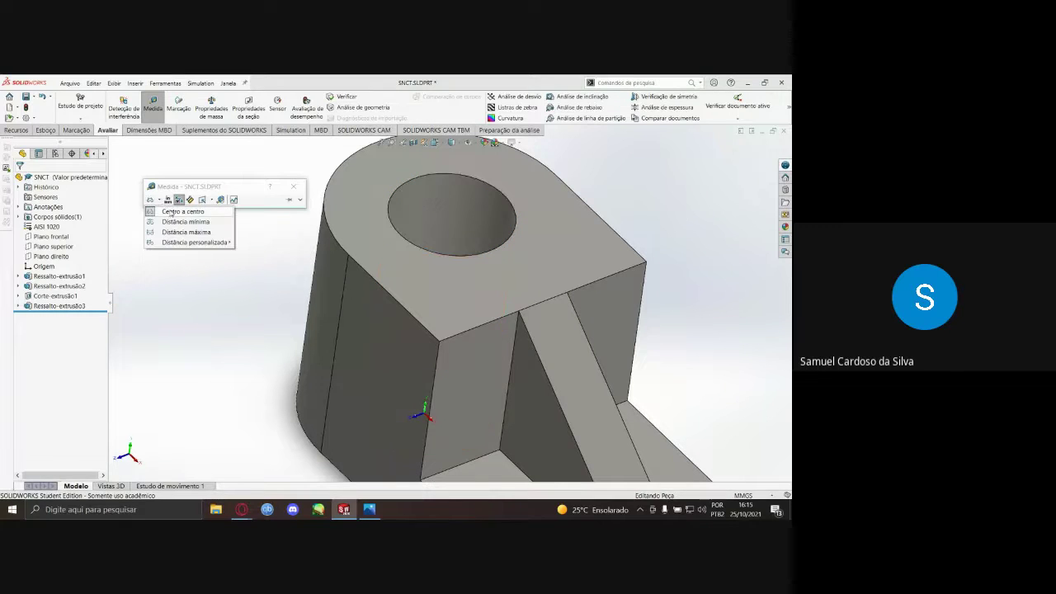
{"action": "left_click", "coordinate": [182, 212]}
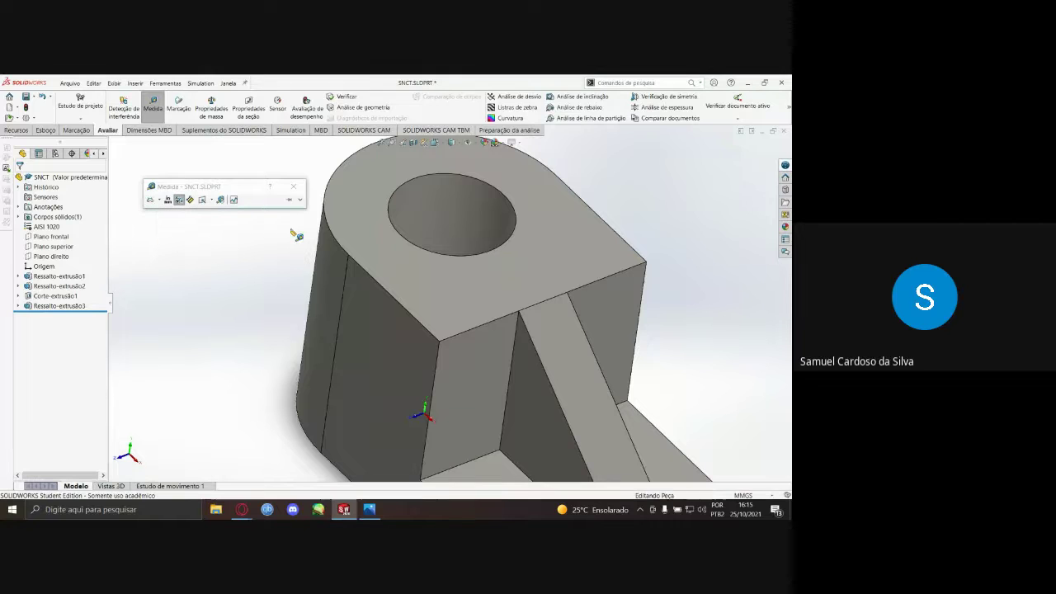
- Measure the hole edge and outer arc, confirming Ø15 mm and 0 mm centre distance, then close Measure
{"action": "left_click", "coordinate": [391, 223]}
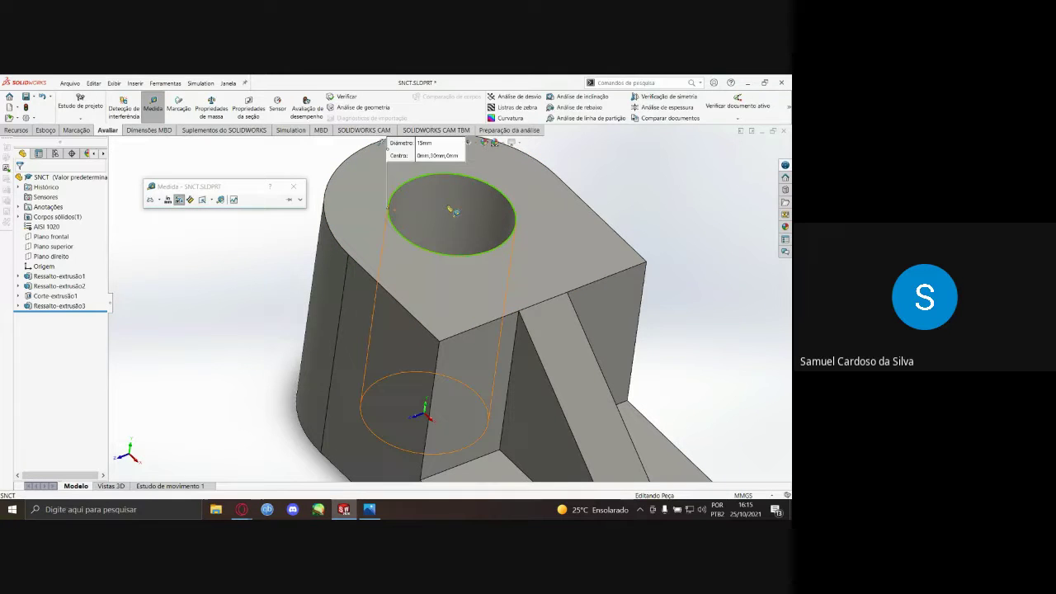
{"action": "left_click", "coordinate": [331, 207]}
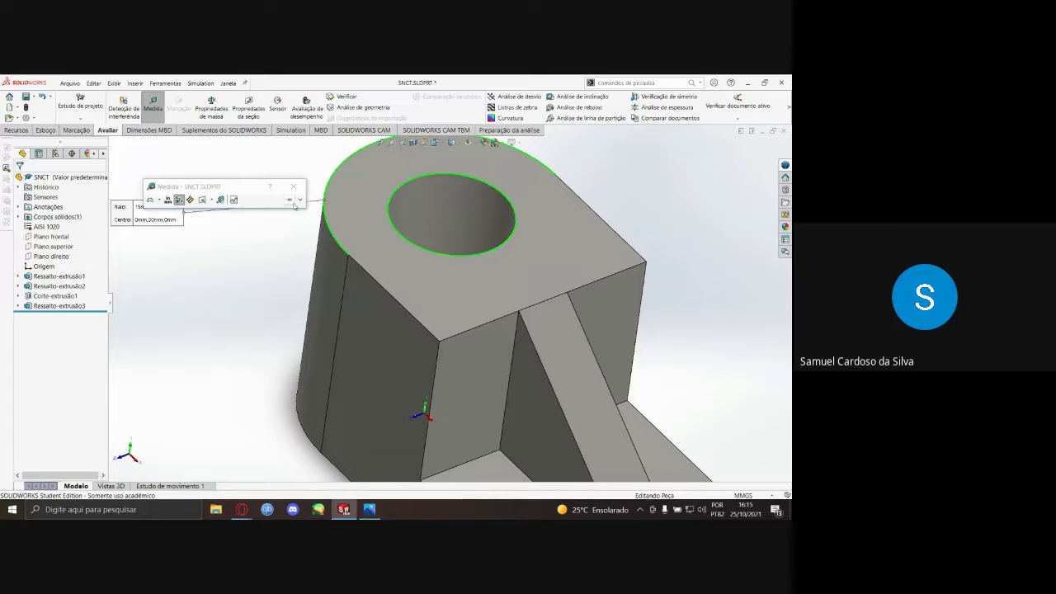
{"action": "left_click", "coordinate": [301, 201]}
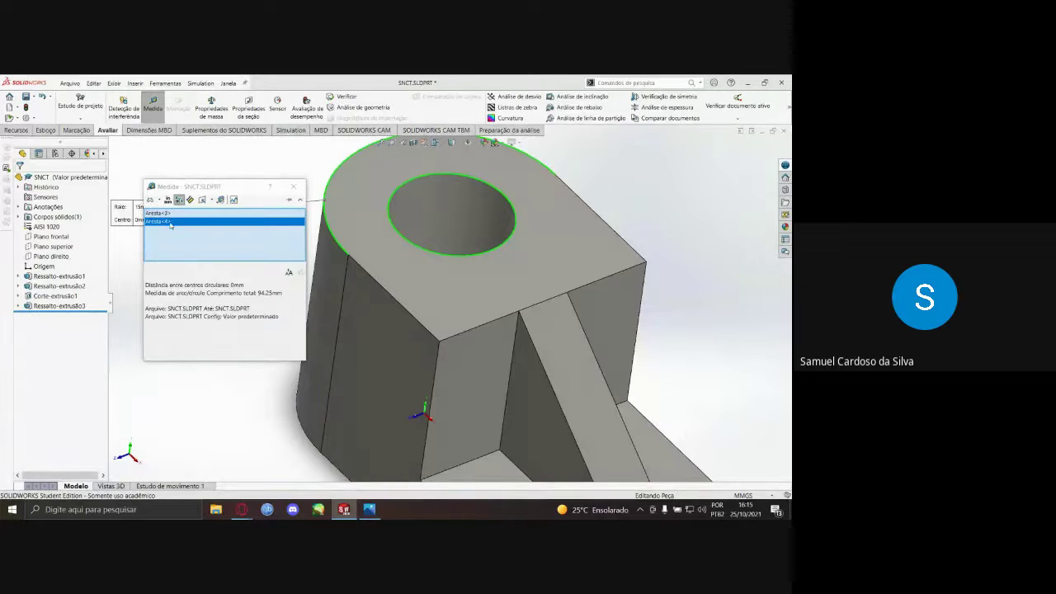
{"action": "left_click", "coordinate": [237, 286]}
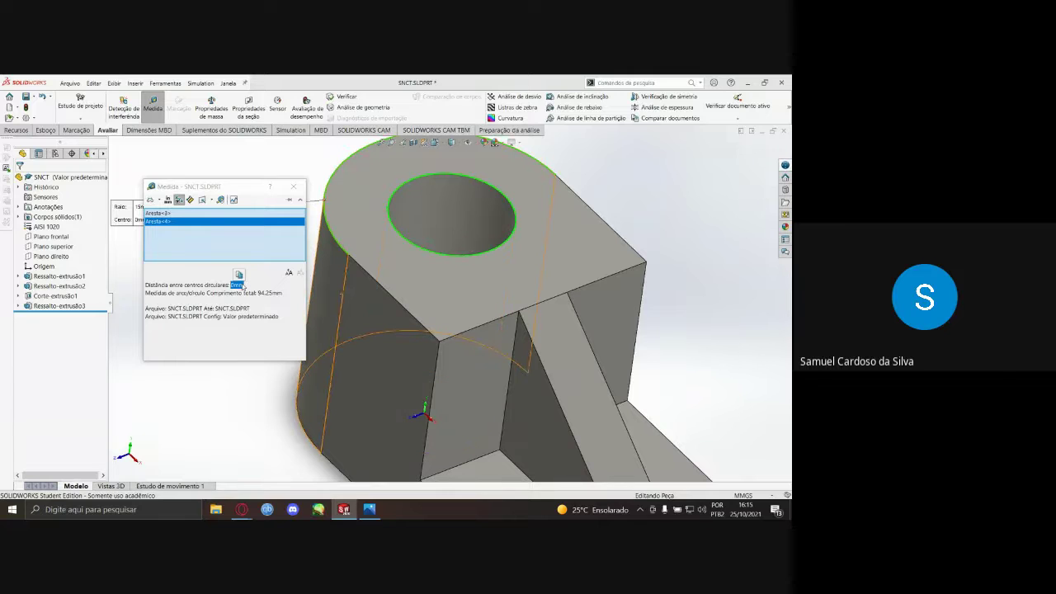
{"action": "left_click", "coordinate": [295, 187]}
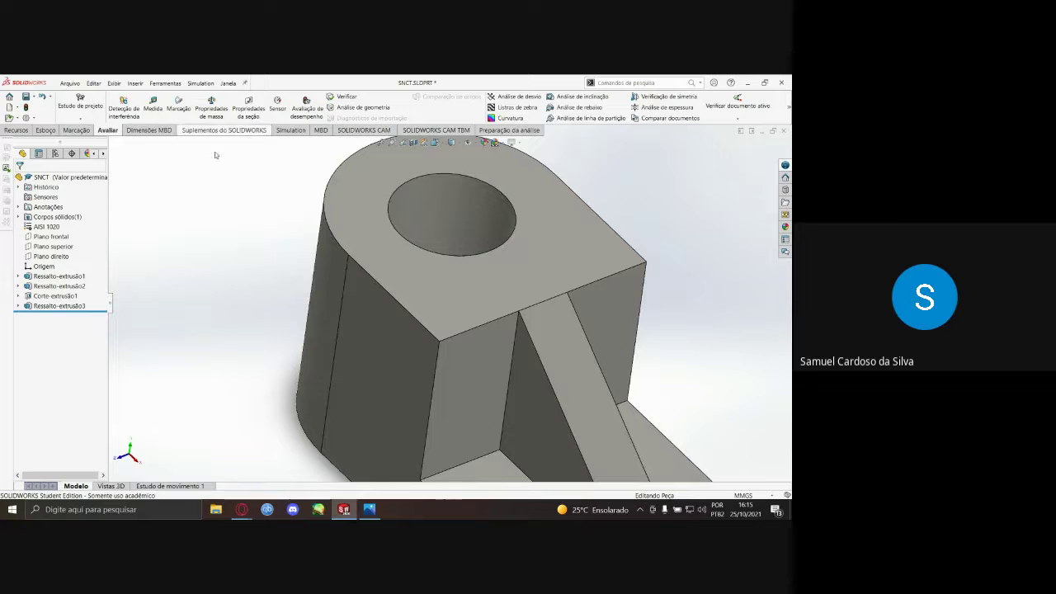
- Zoom out, fit the whole SNCT part in isometric view, then bring up VISTAS.jpg
{"action": "scroll", "coordinate": [252, 226], "scroll_direction": "up", "scroll_amount": 2}
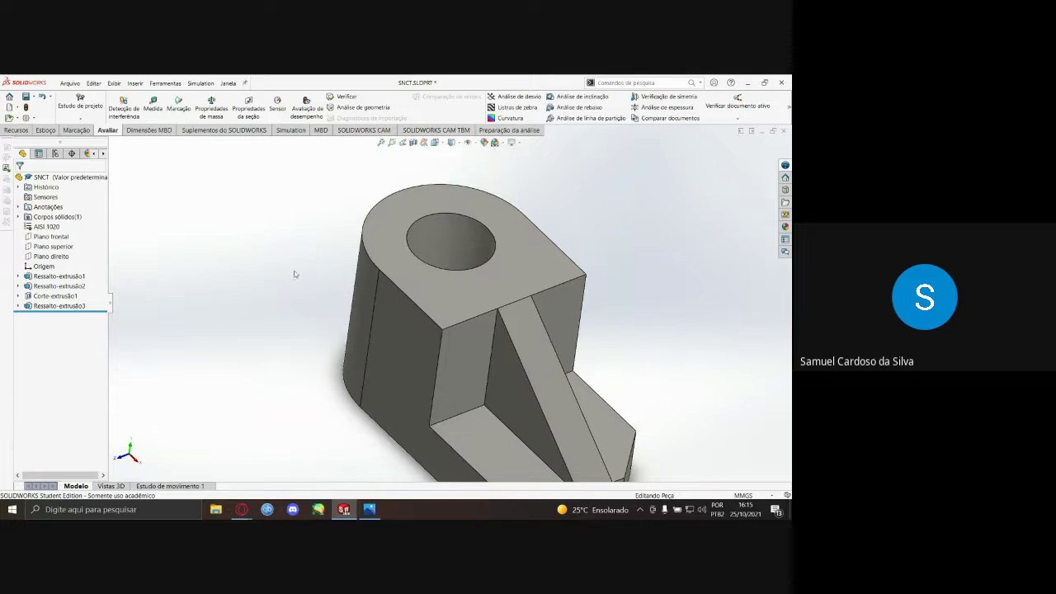
{"action": "scroll", "coordinate": [256, 283], "scroll_direction": "up", "scroll_amount": 2}
{"action": "scroll", "coordinate": [256, 283], "scroll_direction": "up", "scroll_amount": 1}
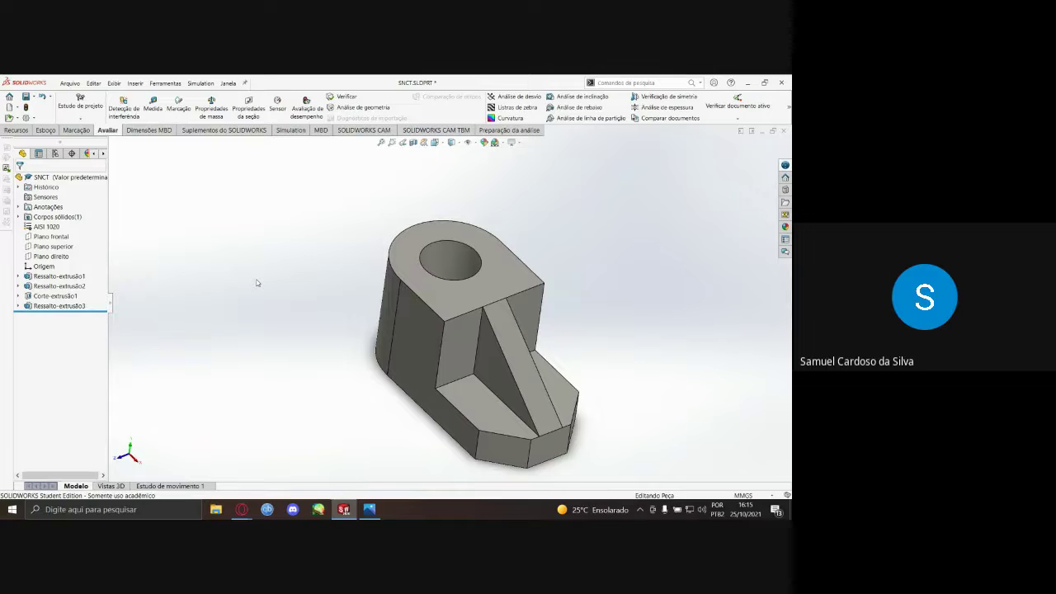
{"action": "key", "text": "ctrl+7"}
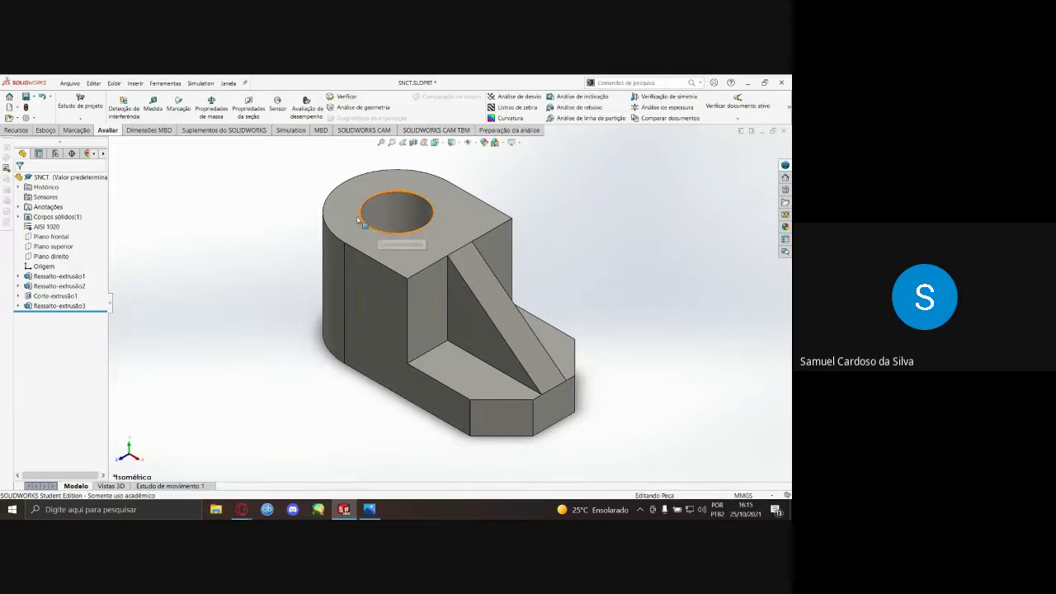
{"action": "key", "text": "f"}
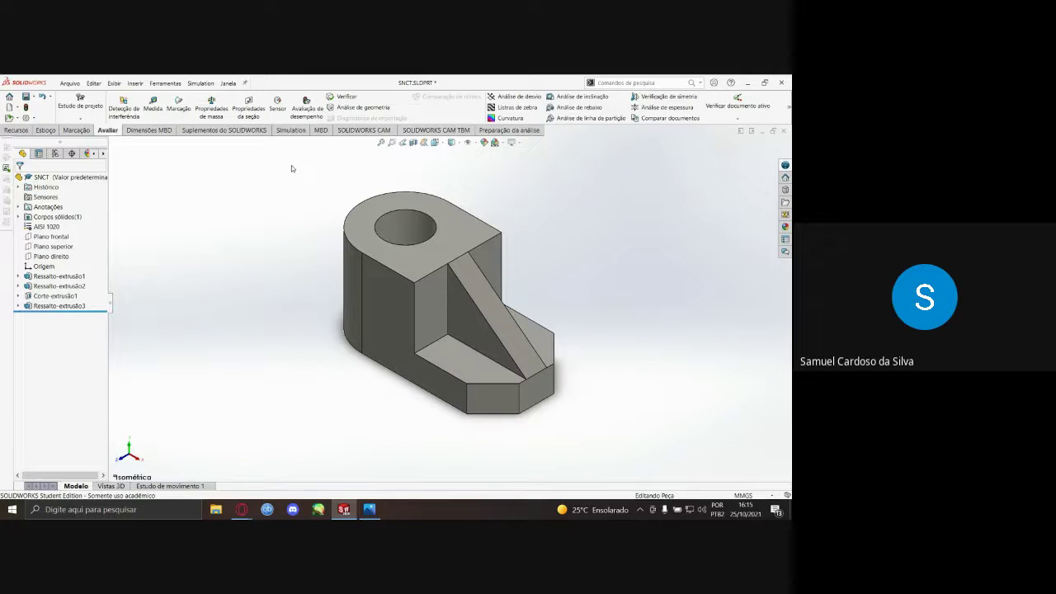
{"action": "left_click", "coordinate": [369, 509]}
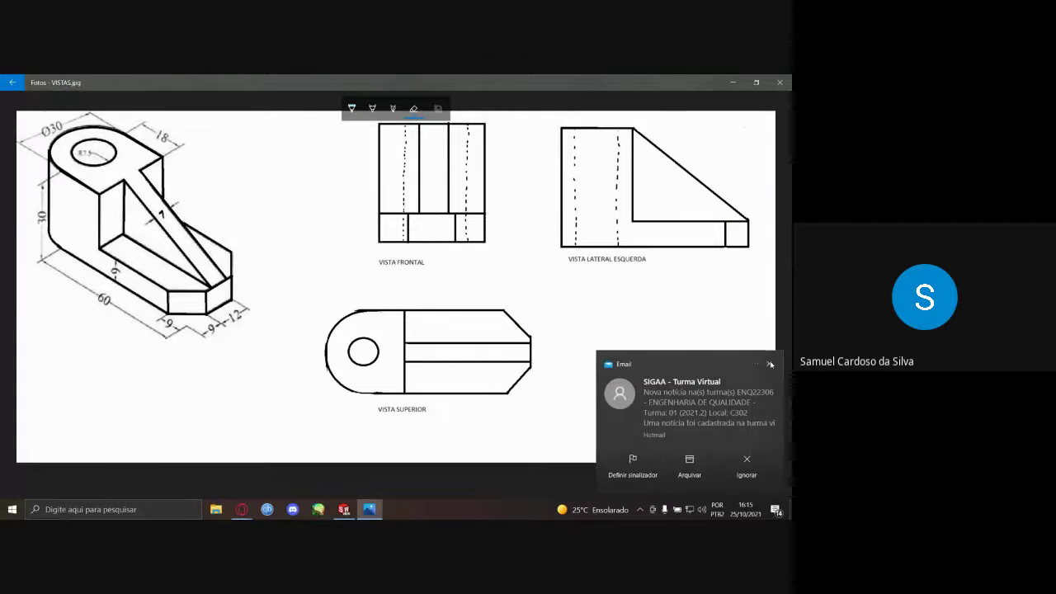
{"action": "left_click", "coordinate": [770, 364]}
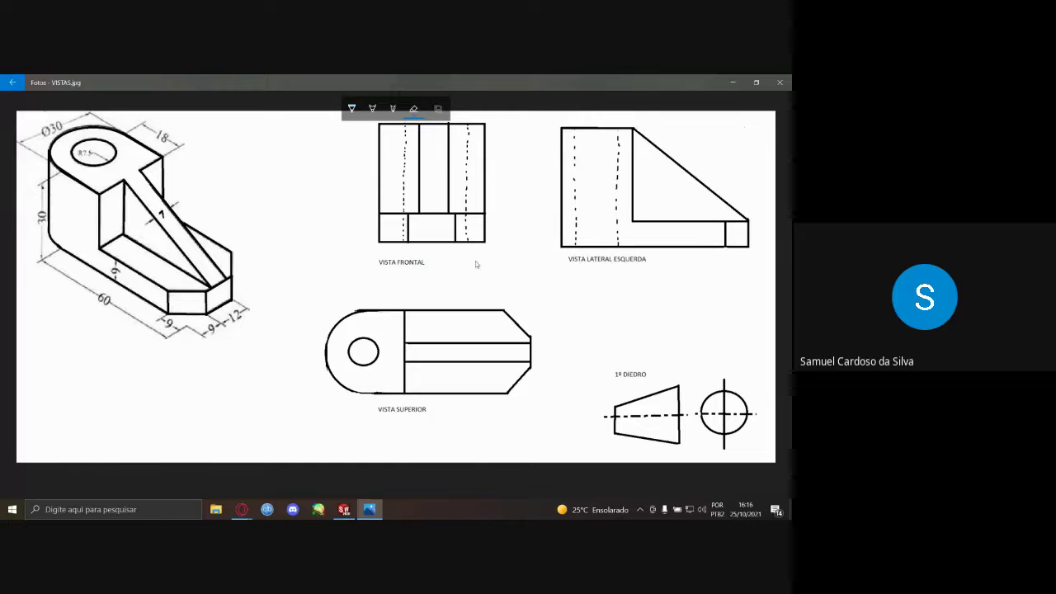
{"action": "left_click", "coordinate": [344, 509]}
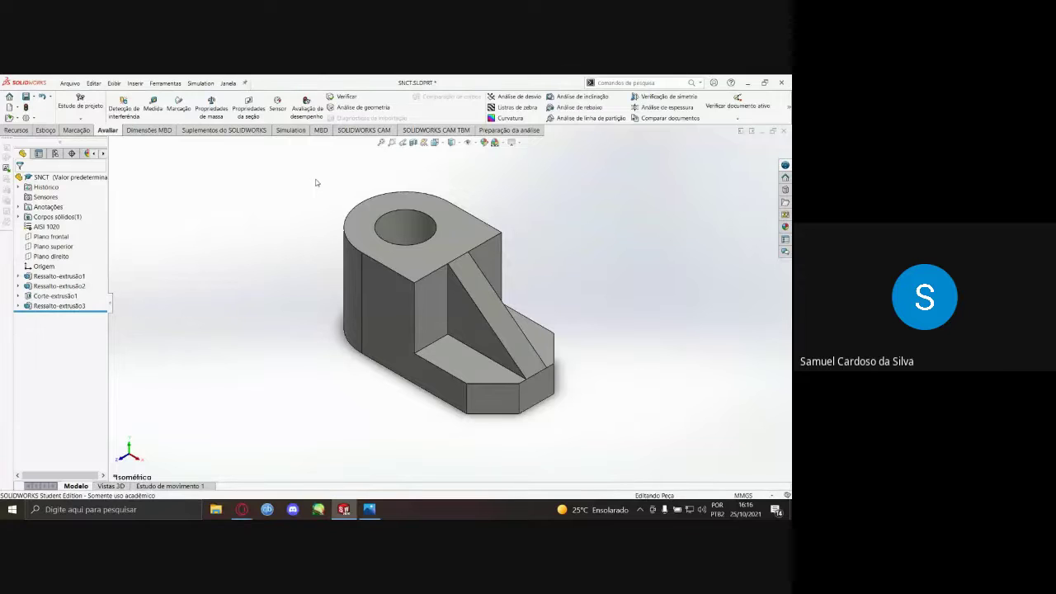
{"action": "left_click", "coordinate": [369, 509]}
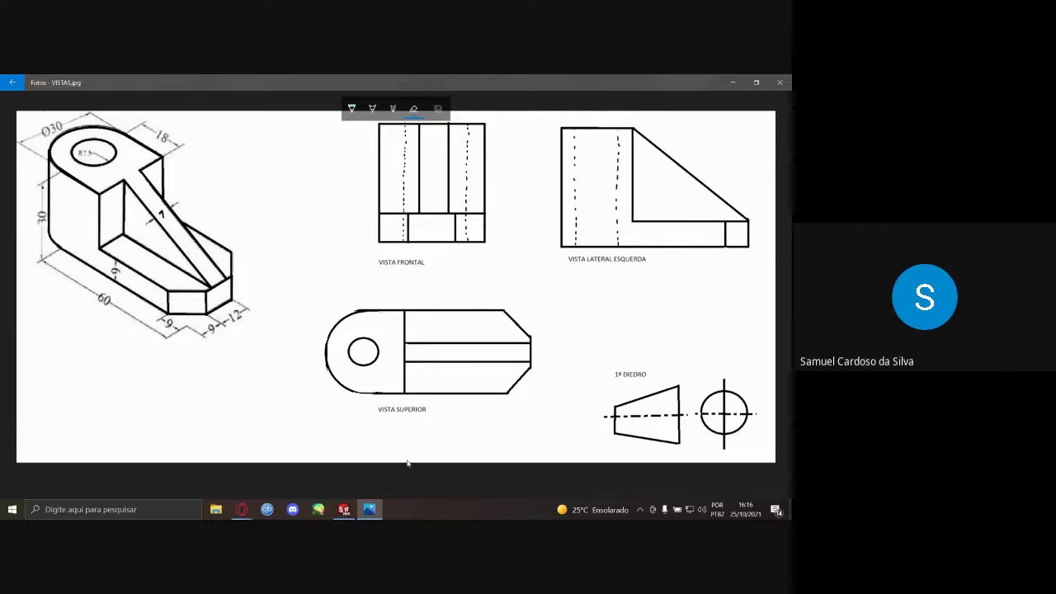
{"action": "left_click", "coordinate": [344, 509]}
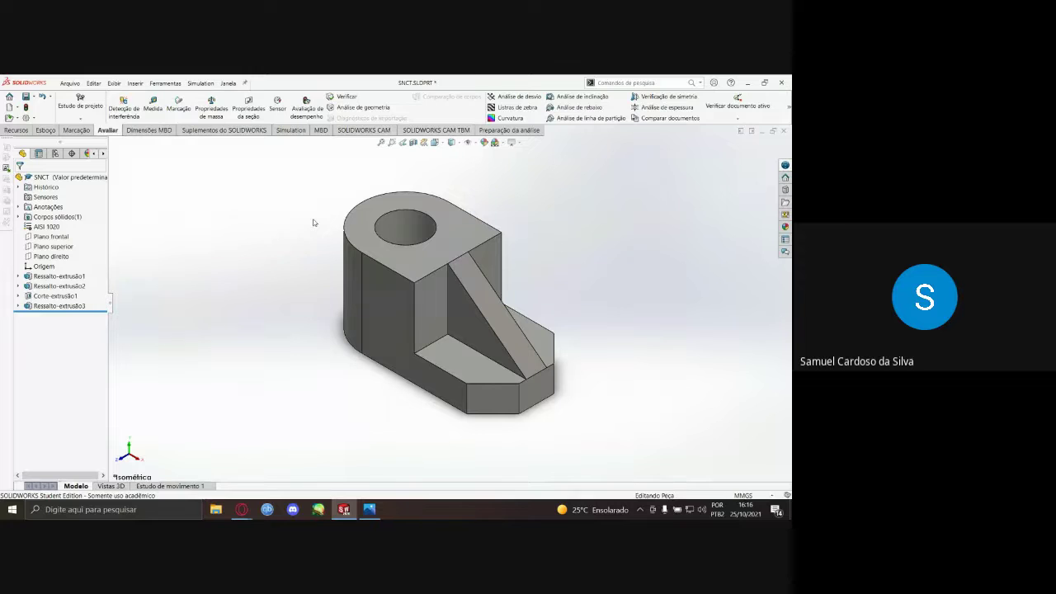
- Select and deselect a feature, then show the Esboço sketching tools
{"action": "left_click", "coordinate": [464, 207]}
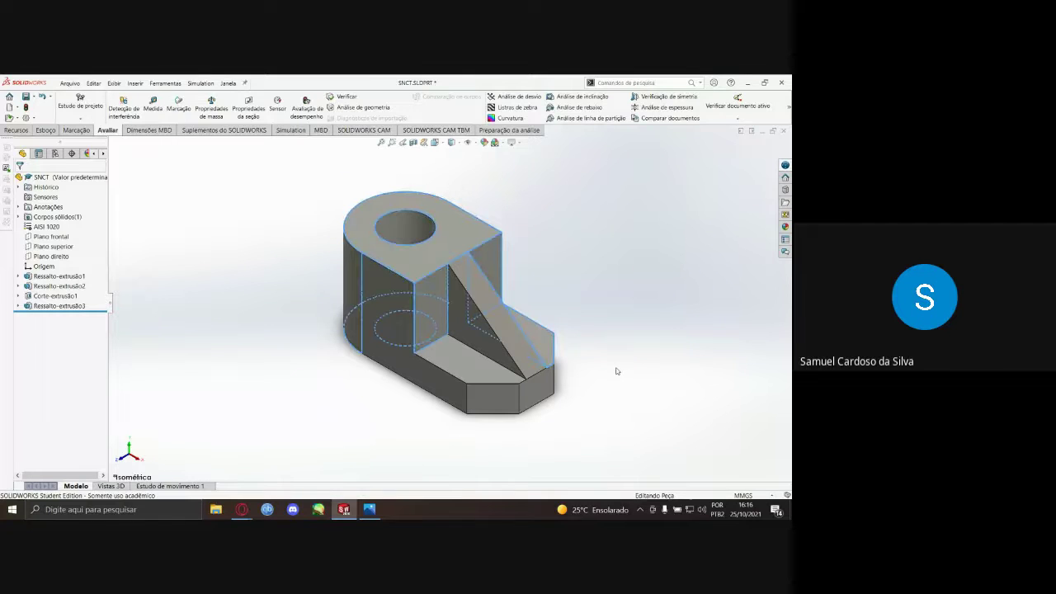
{"action": "left_click", "coordinate": [608, 254]}
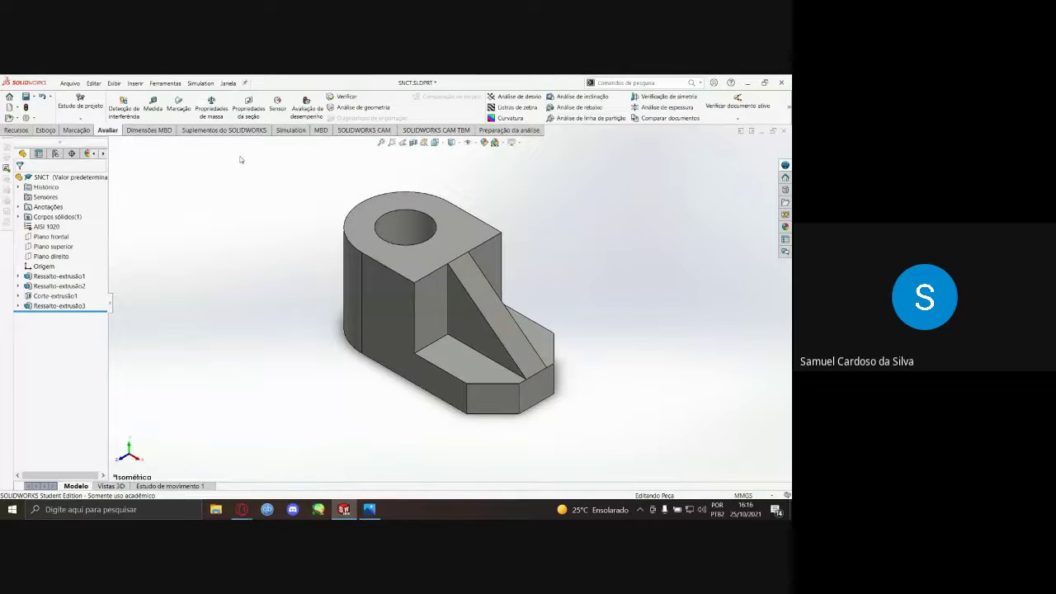
{"action": "left_click", "coordinate": [46, 131]}
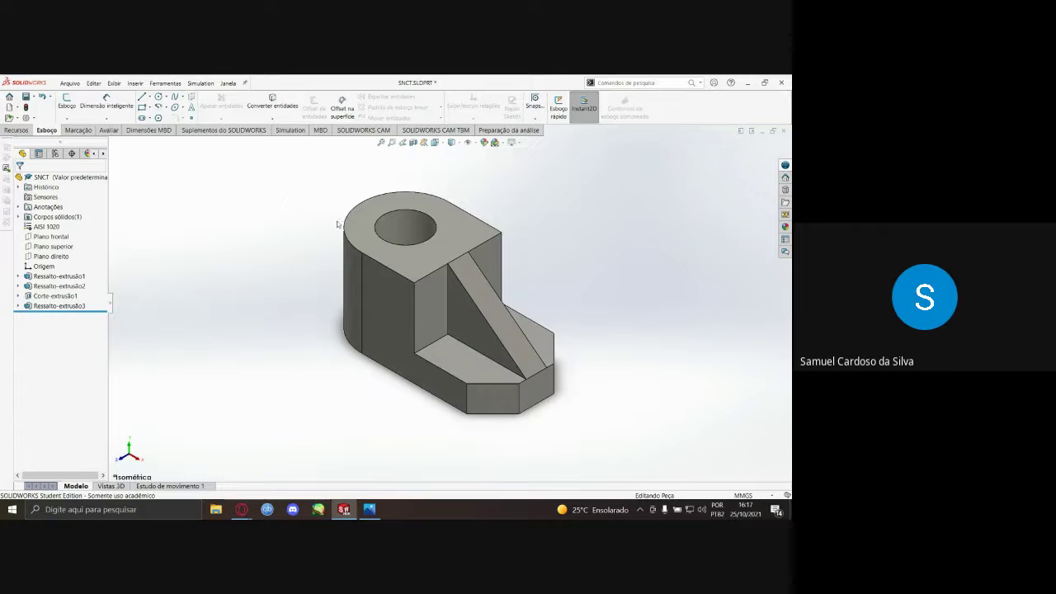
- Briefly bring the Google Meet window forward, then return to SOLIDWORKS
{"action": "mouse_move", "coordinate": [244, 511]}
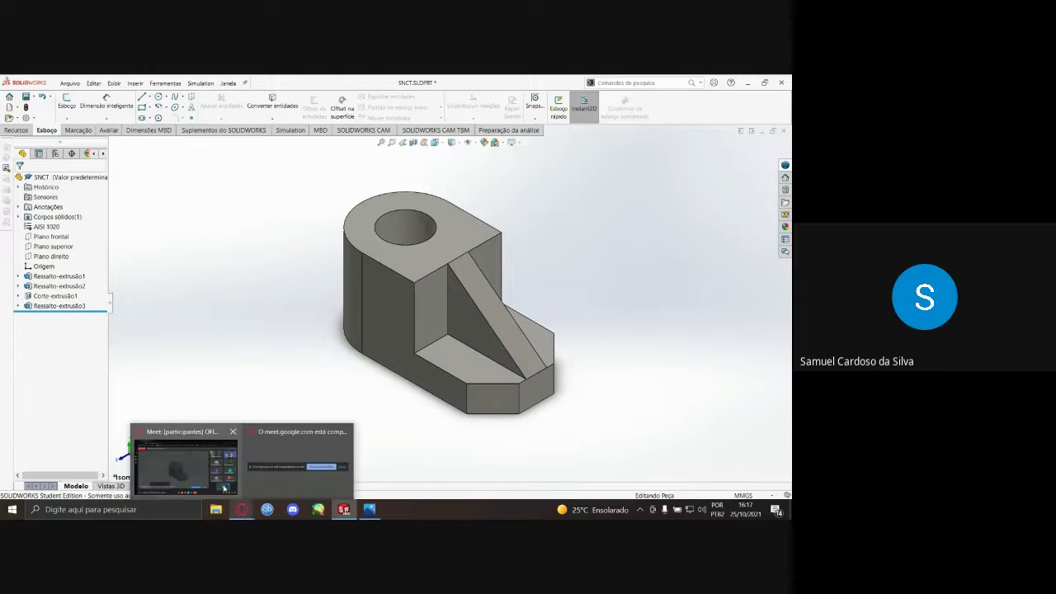
{"action": "left_click", "coordinate": [223, 489]}
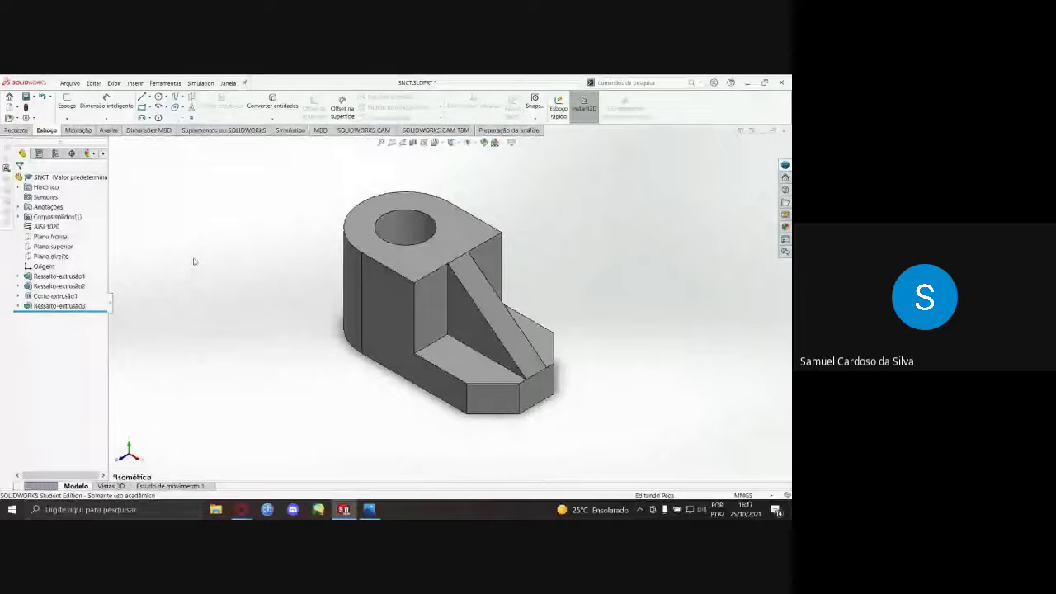
{"action": "right_click_drag", "start_coordinate": [217, 280], "coordinate": [198, 263]}
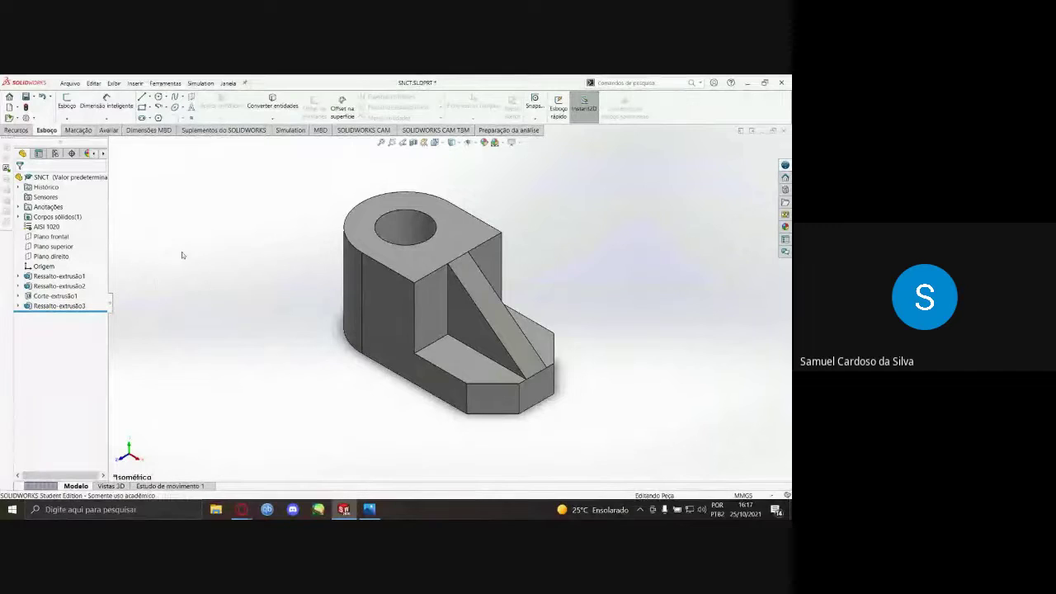
- Edit Esboço1 under Ressalto-extrusão1 to show its 45, 30 and 9 mm dimensions, starting and cancelling a circle
{"action": "left_click", "coordinate": [18, 275]}
{"action": "right_click", "coordinate": [50, 285]}
{"action": "left_click", "coordinate": [50, 260]}
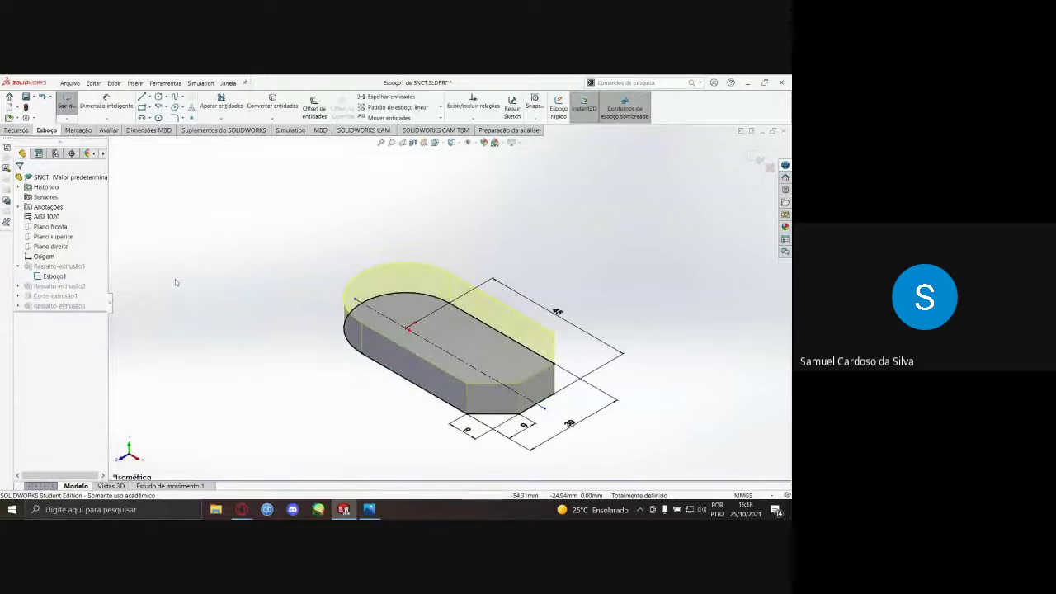
{"action": "right_click_drag", "start_coordinate": [212, 297], "coordinate": [259, 297]}
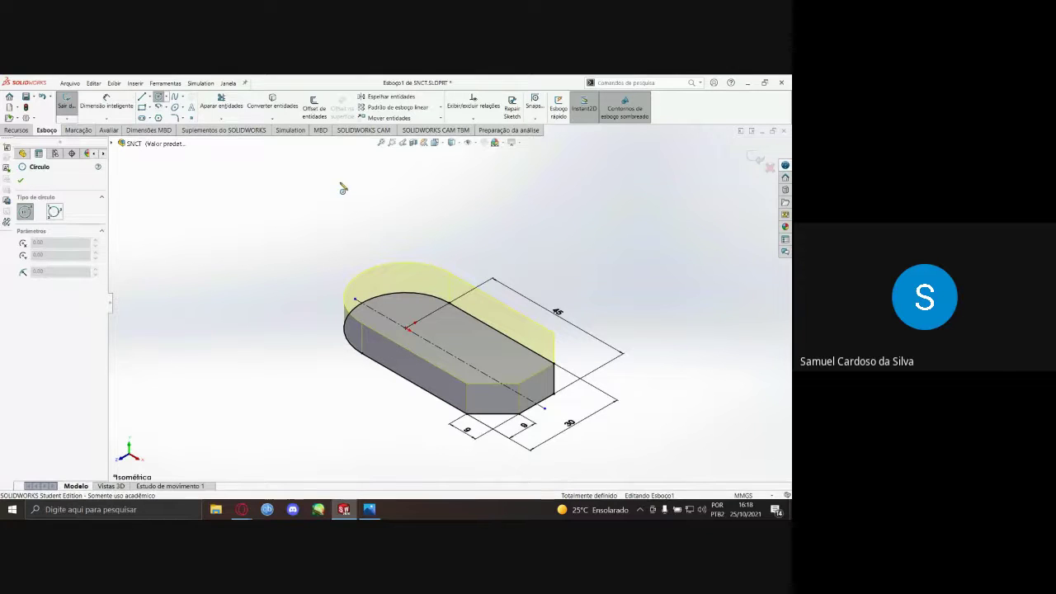
{"action": "key", "text": "Escape"}
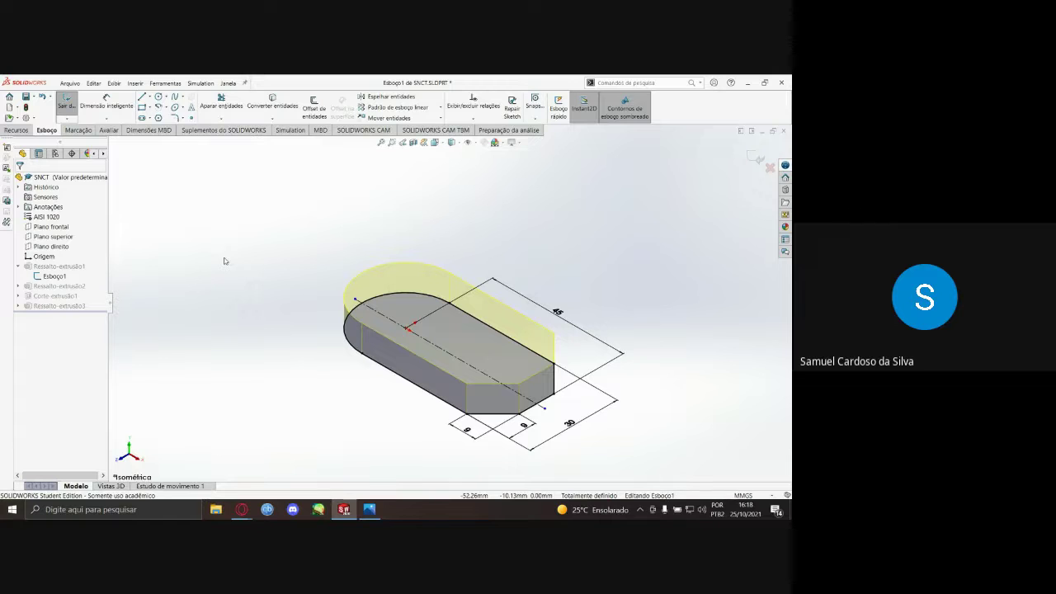
{"action": "right_click_drag", "start_coordinate": [224, 260], "coordinate": [225, 269]}
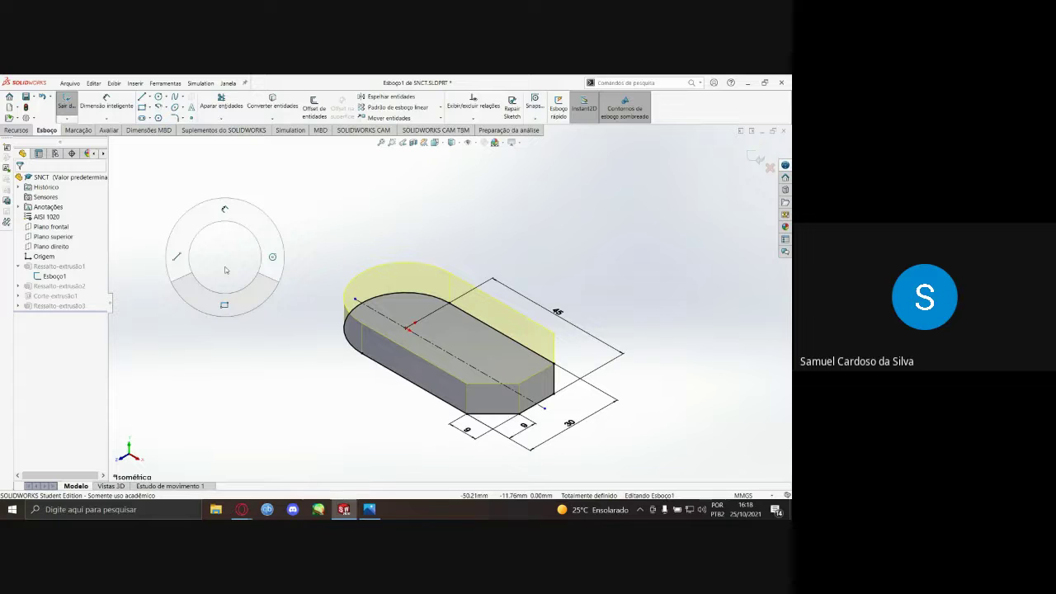
{"action": "mouse_move", "coordinate": [225, 269]}
{"action": "right_mouse_down"}
{"action": "mouse_move", "coordinate": [226, 255]}
{"action": "mouse_move", "coordinate": [272, 223]}
{"action": "mouse_move", "coordinate": [273, 235]}
{"action": "mouse_move", "coordinate": [238, 188]}
{"action": "mouse_move", "coordinate": [225, 265]}
{"action": "right_mouse_up"}
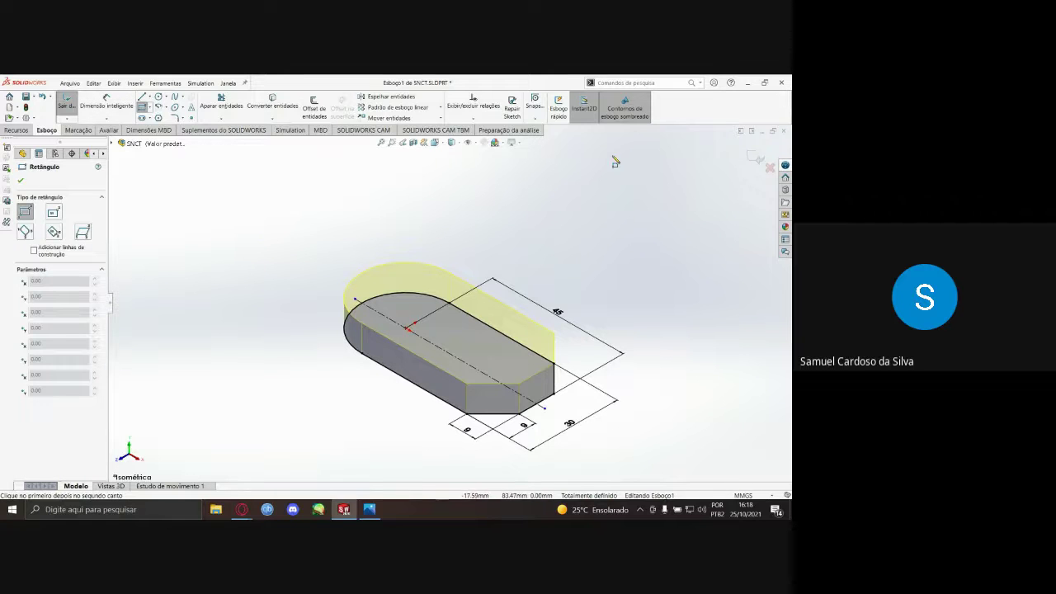
- Bring Google Meet forward, briefly return to the sketch, then show Meet again
{"action": "mouse_move", "coordinate": [241, 509]}
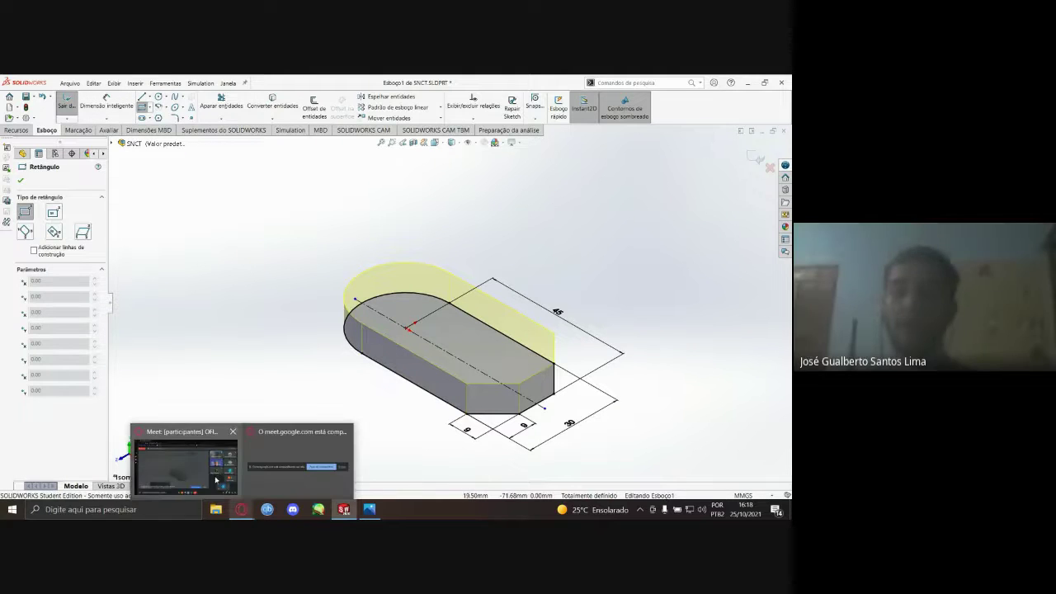
{"action": "left_click", "coordinate": [265, 469]}
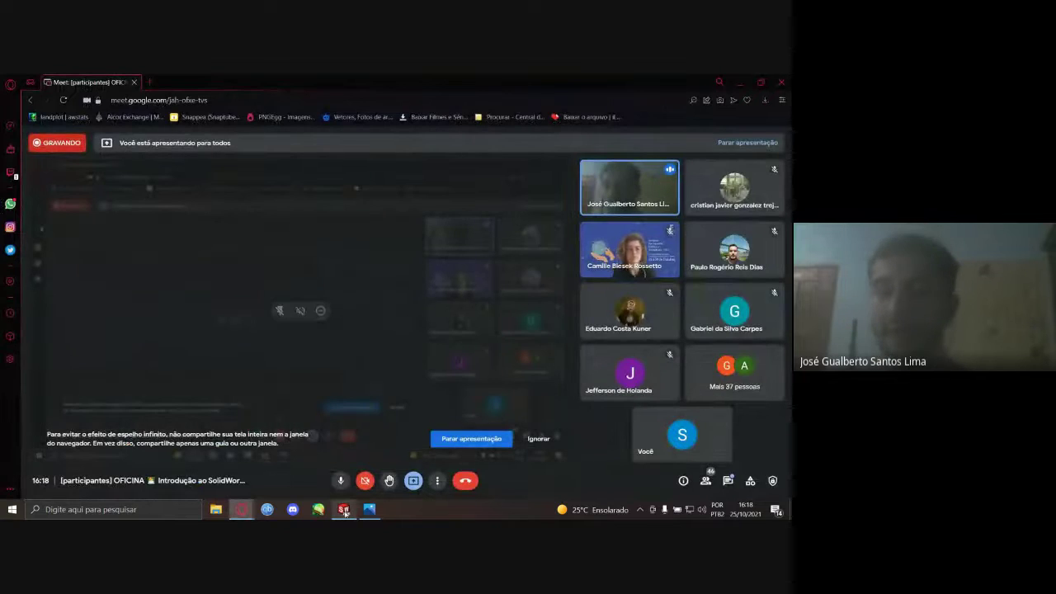
{"action": "key", "text": "alt+Tab"}
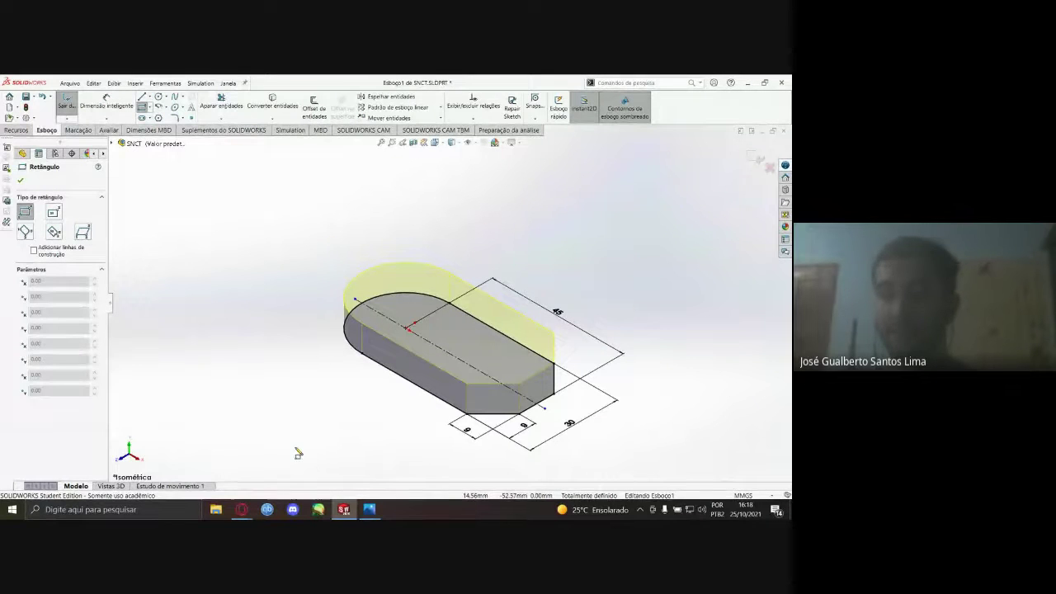
{"action": "mouse_move", "coordinate": [239, 499]}
{"action": "left_click", "coordinate": [186, 464]}
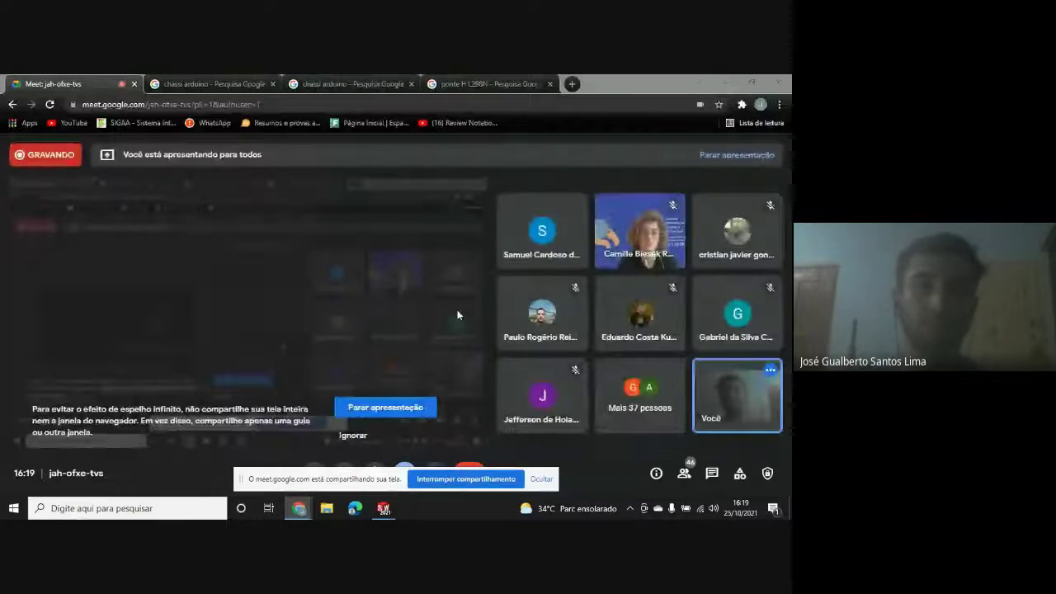
{"action": "mouse_move", "coordinate": [497, 382]}
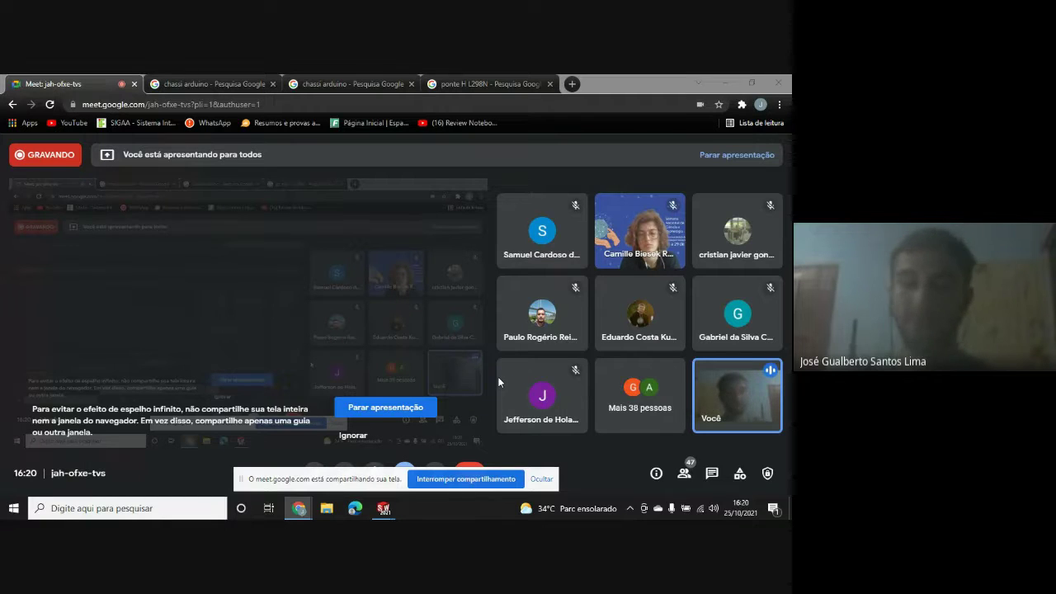
- Cycle through the Peça1 part and Peça1 - Folha1 drawing, ending on the Google Meet call
{"action": "mouse_move", "coordinate": [382, 509]}
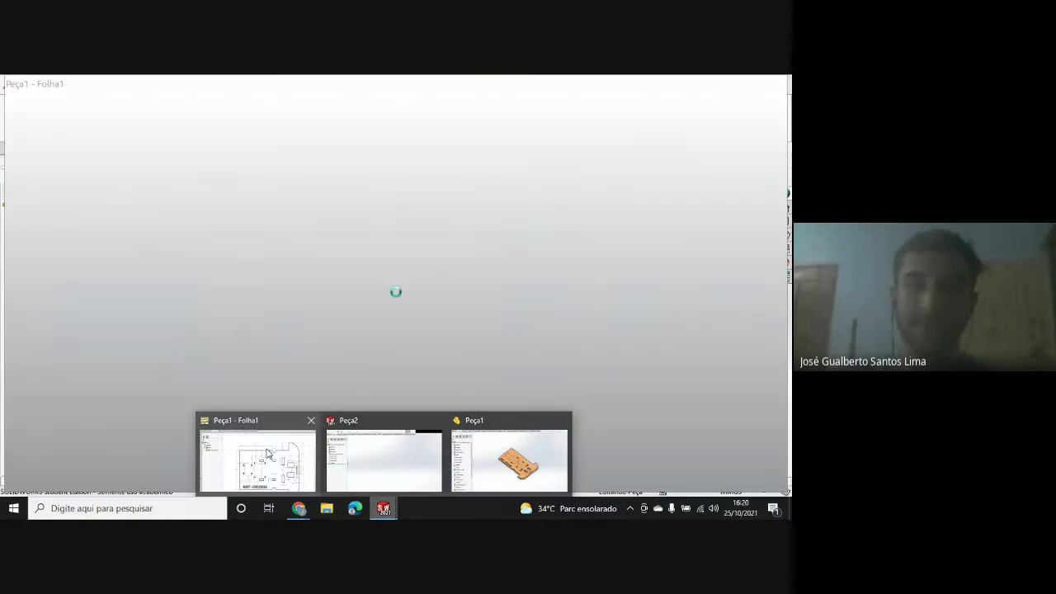
{"action": "left_click", "coordinate": [270, 448]}
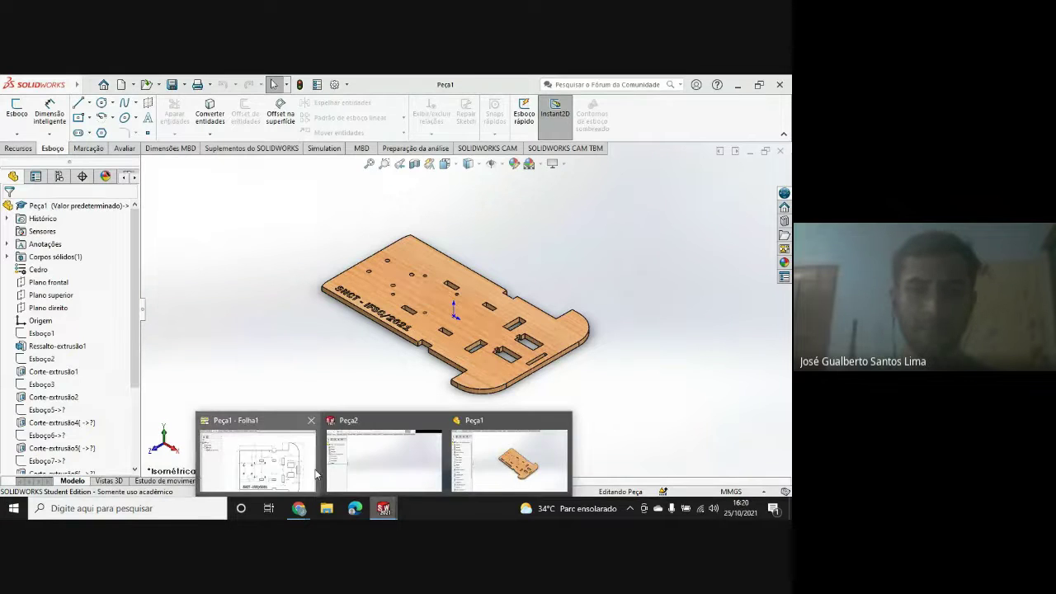
{"action": "left_click", "coordinate": [325, 487]}
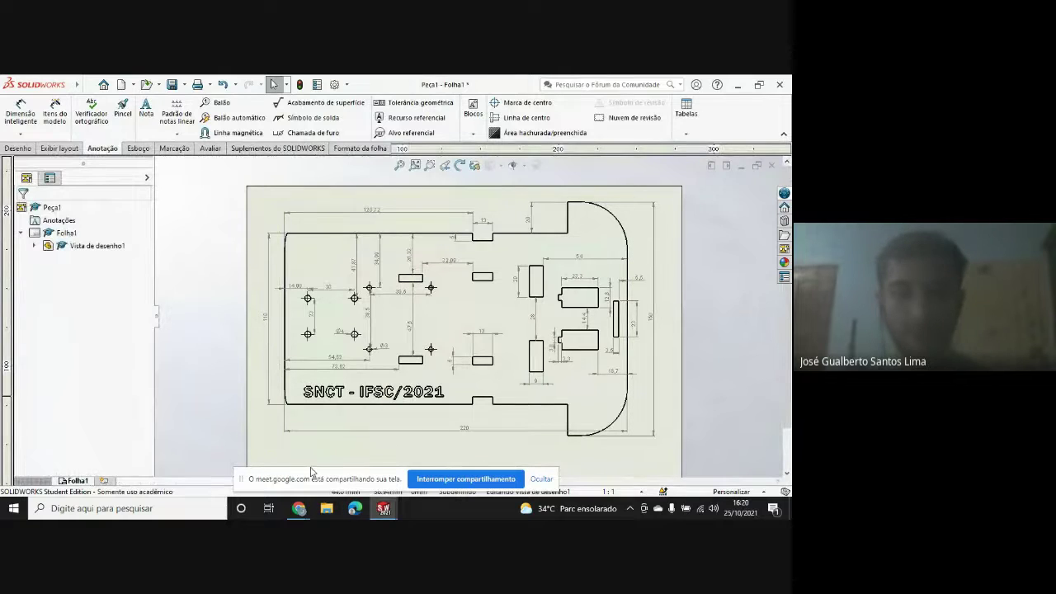
{"action": "left_click", "coordinate": [231, 438]}
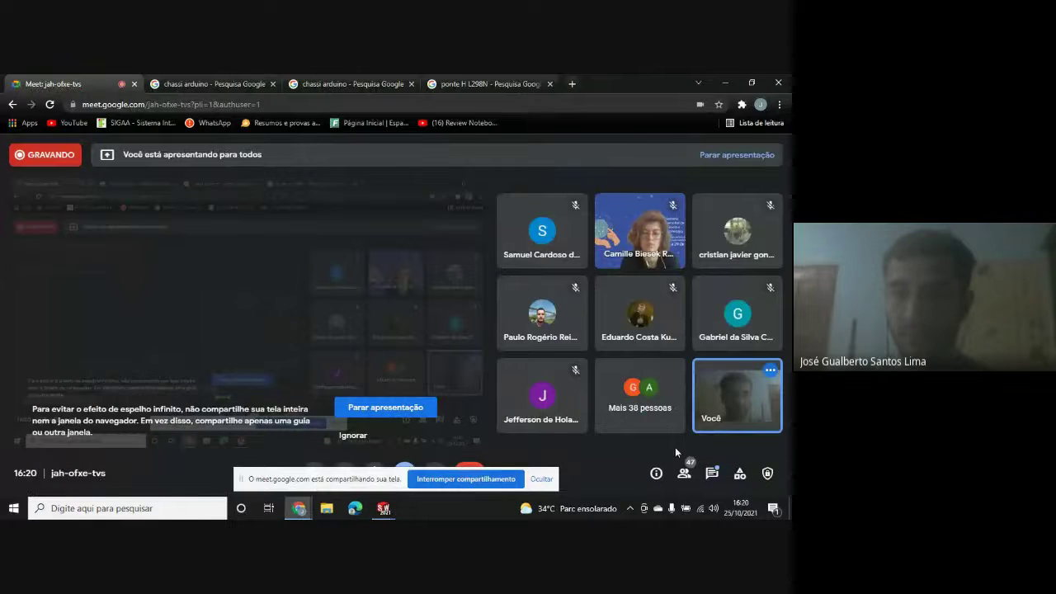
{"action": "left_click", "coordinate": [384, 508]}
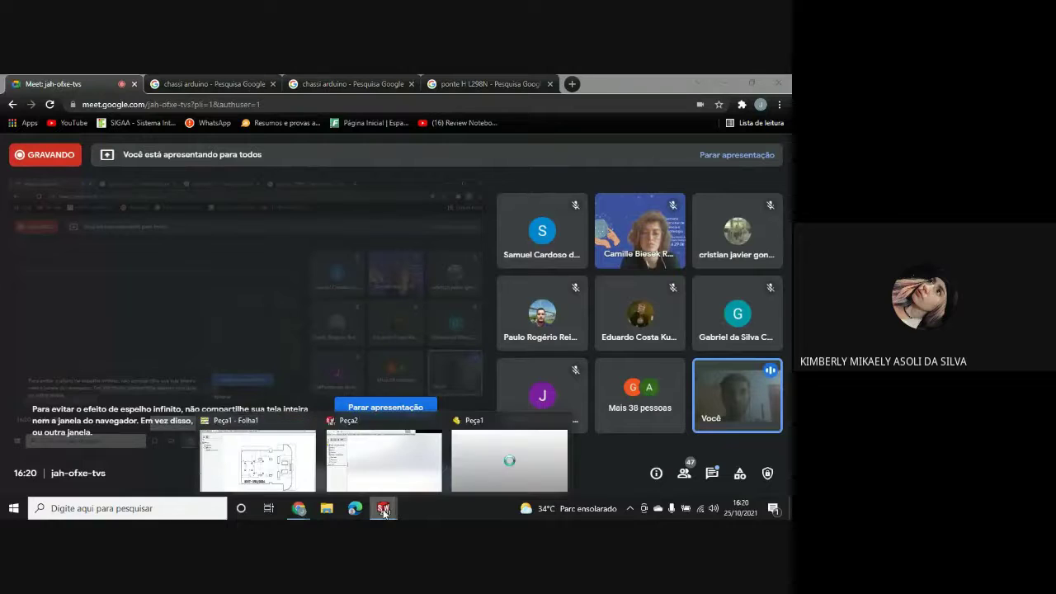
{"action": "left_click", "coordinate": [257, 461]}
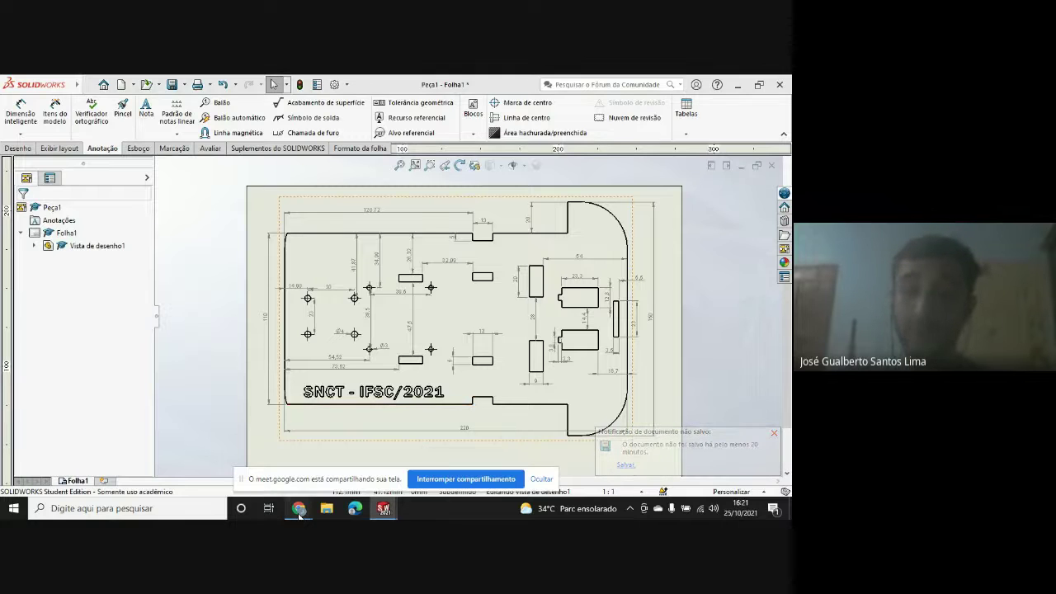
{"action": "mouse_move", "coordinate": [299, 509]}
{"action": "left_click", "coordinate": [265, 453]}
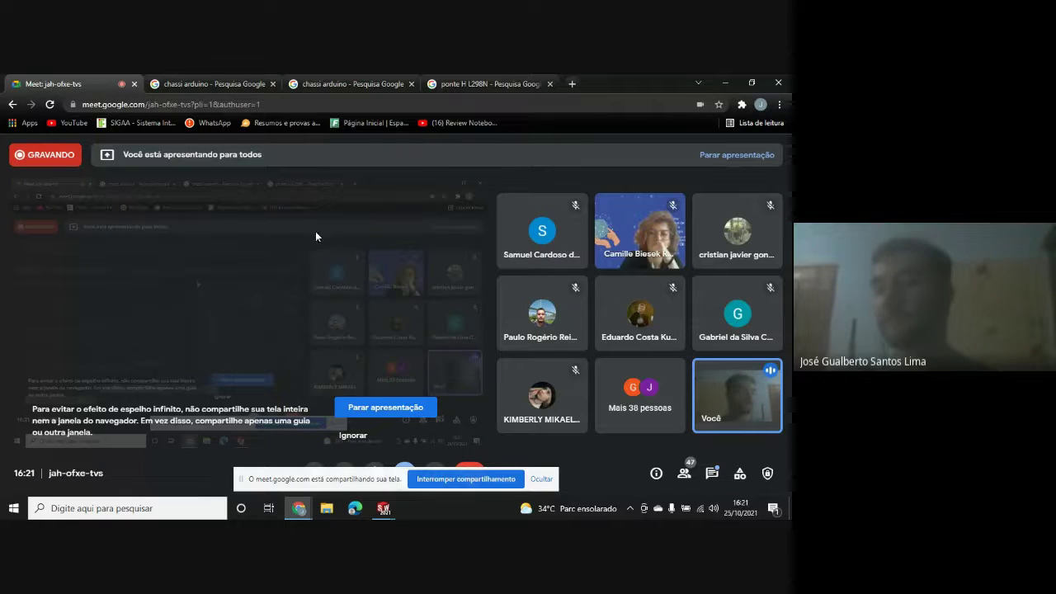
- Browse the chassi arduino image results and enlarged kit image, then view the ponte H L298N results
{"action": "left_click", "coordinate": [207, 82]}
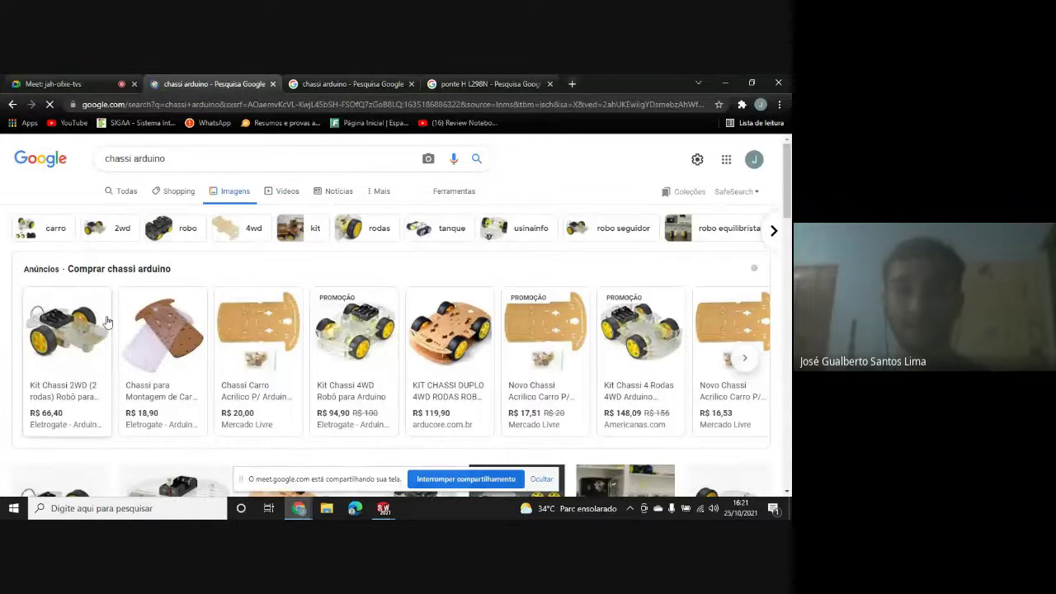
{"action": "scroll", "coordinate": [287, 291], "scroll_direction": "down", "scroll_amount": 2}
{"action": "scroll", "coordinate": [286, 290], "scroll_direction": "down", "scroll_amount": 4}
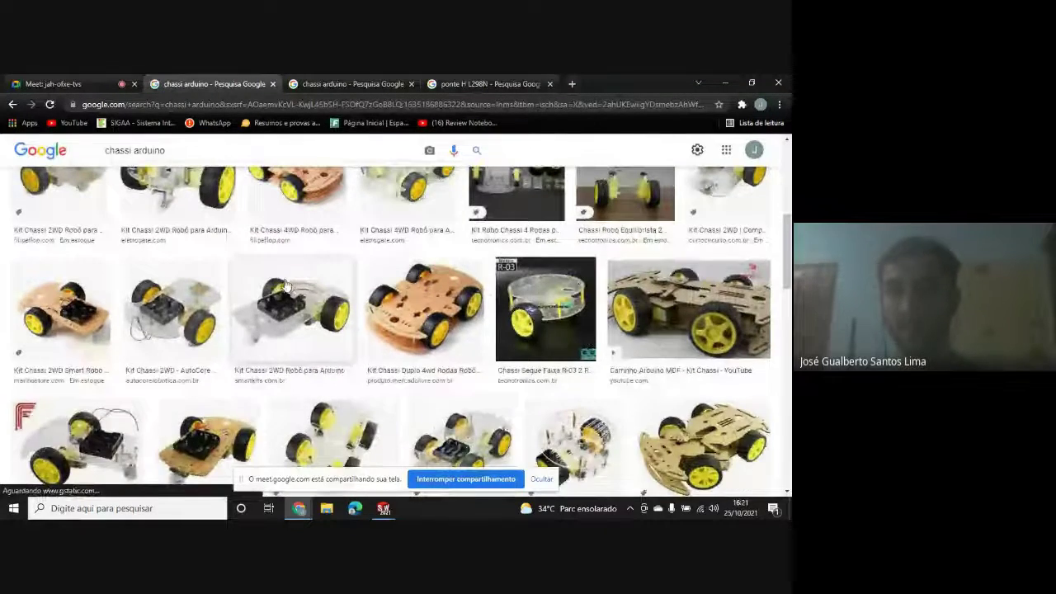
{"action": "scroll", "coordinate": [286, 289], "scroll_direction": "up", "scroll_amount": 2}
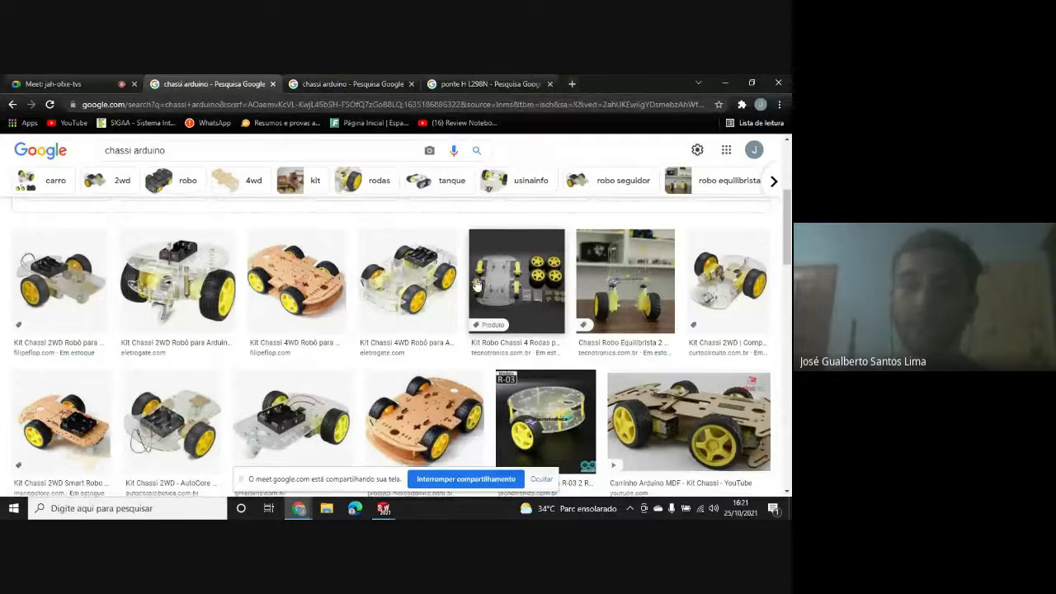
{"action": "scroll", "coordinate": [462, 284], "scroll_direction": "down", "scroll_amount": 3}
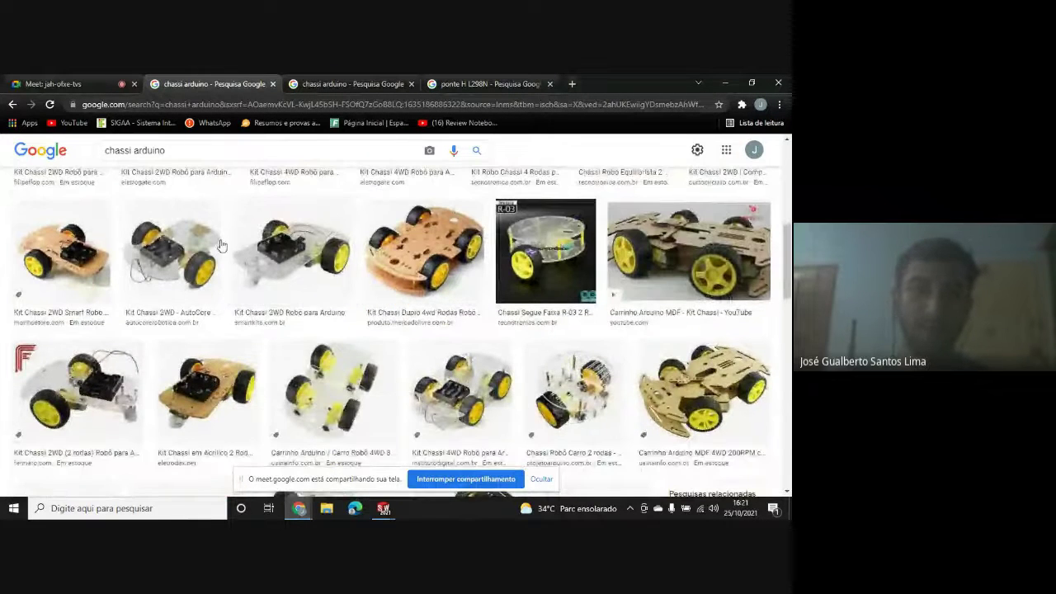
{"action": "scroll", "coordinate": [223, 248], "scroll_direction": "down", "scroll_amount": 2}
{"action": "scroll", "coordinate": [227, 248], "scroll_direction": "down", "scroll_amount": 2}
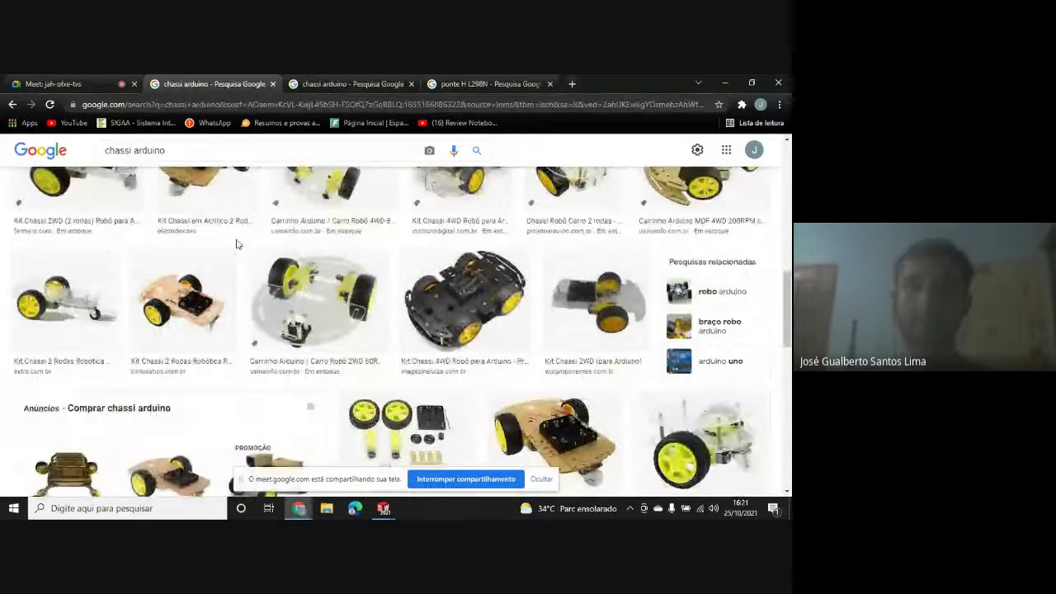
{"action": "left_click", "coordinate": [346, 83]}
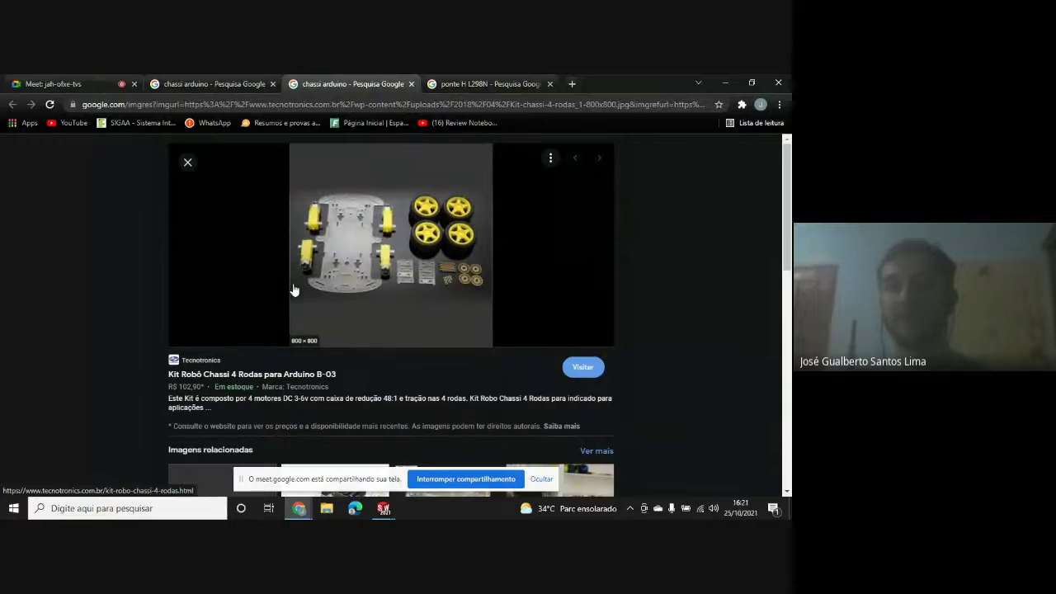
{"action": "left_click", "coordinate": [465, 81]}
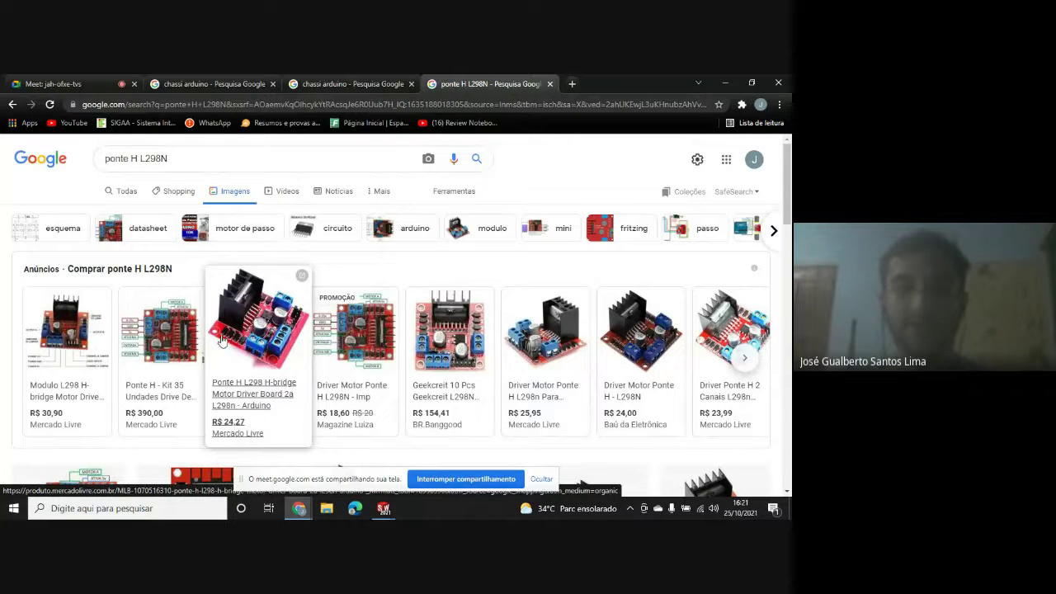
{"action": "left_click", "coordinate": [217, 337]}
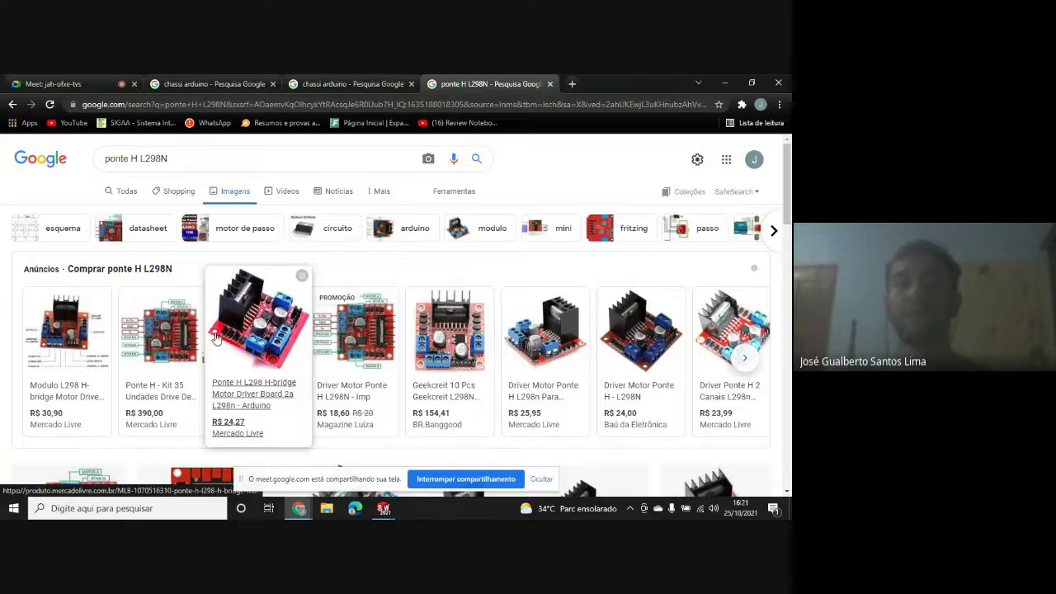
{"action": "mouse_move", "coordinate": [385, 509]}
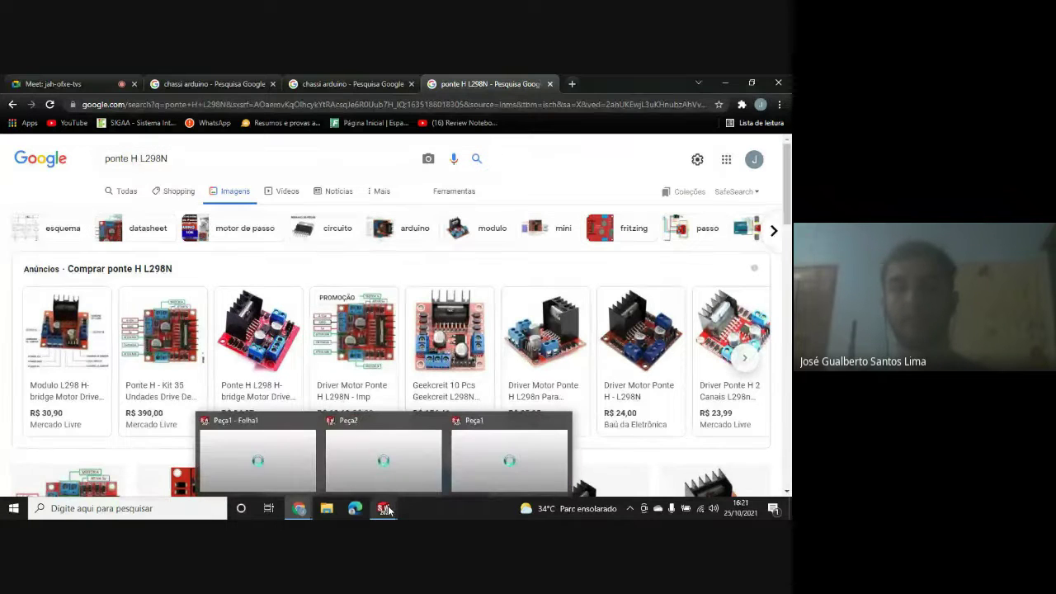
{"action": "left_click", "coordinate": [398, 483]}
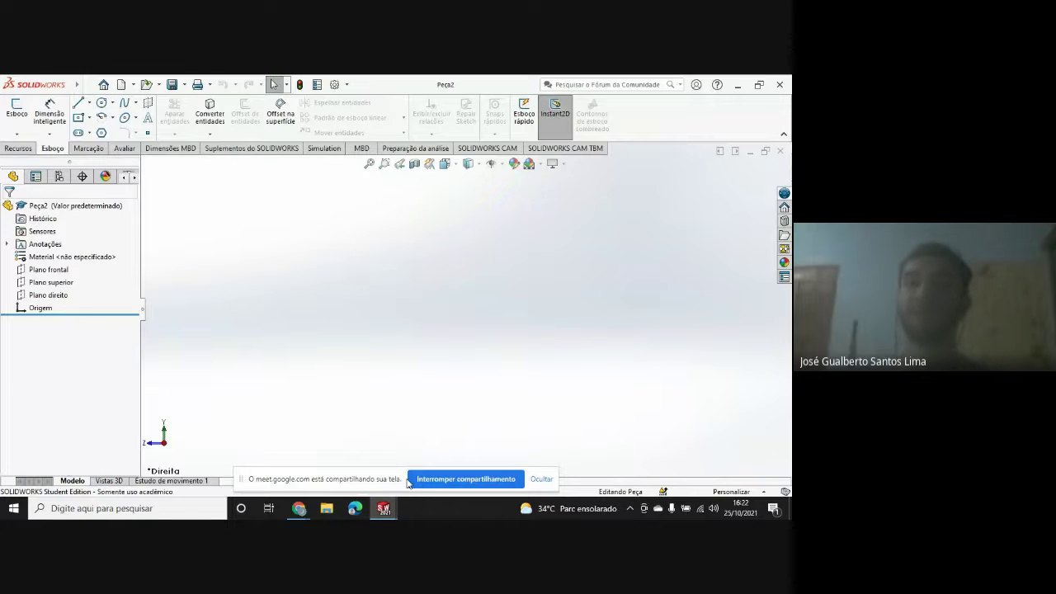
{"action": "mouse_move", "coordinate": [299, 509]}
{"action": "left_click", "coordinate": [246, 450]}
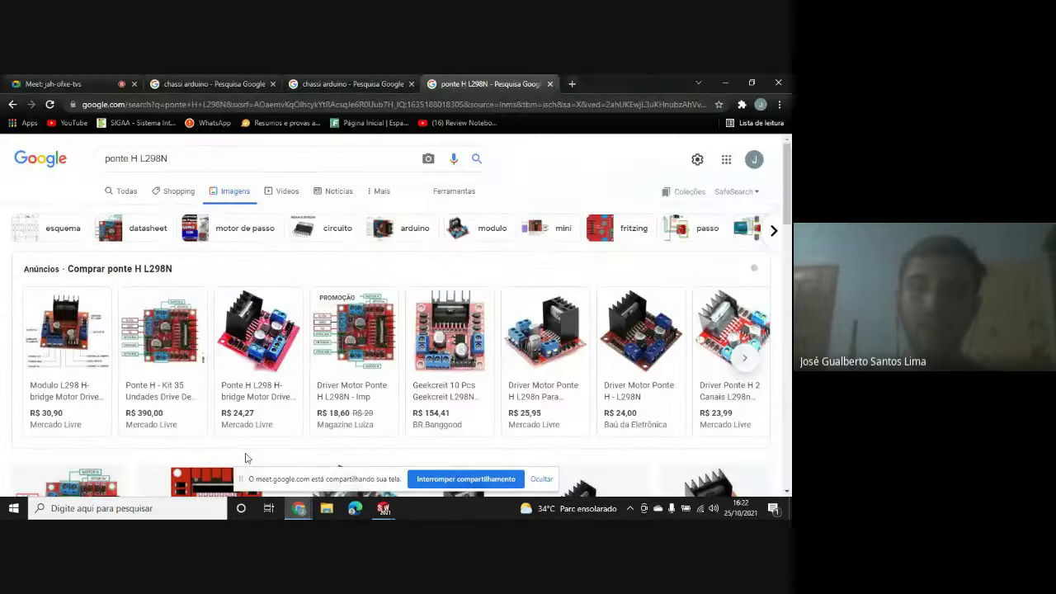
{"action": "mouse_move", "coordinate": [278, 342]}
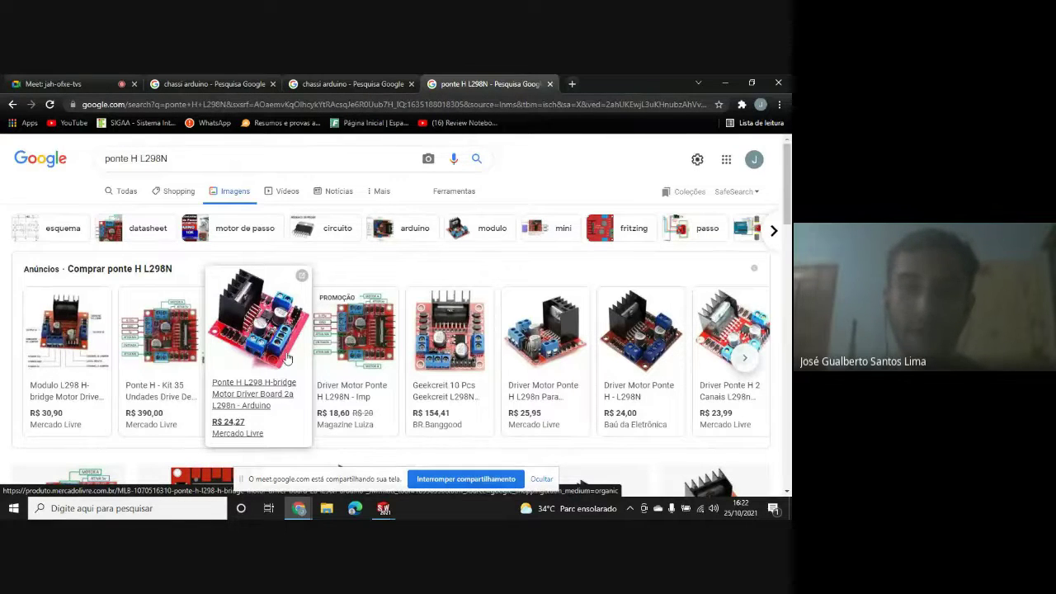
{"action": "left_click", "coordinate": [384, 508]}
- Show the empty Peça2 window, then switch to the Peça1 Cedro wood plate model
{"action": "left_click", "coordinate": [394, 458]}
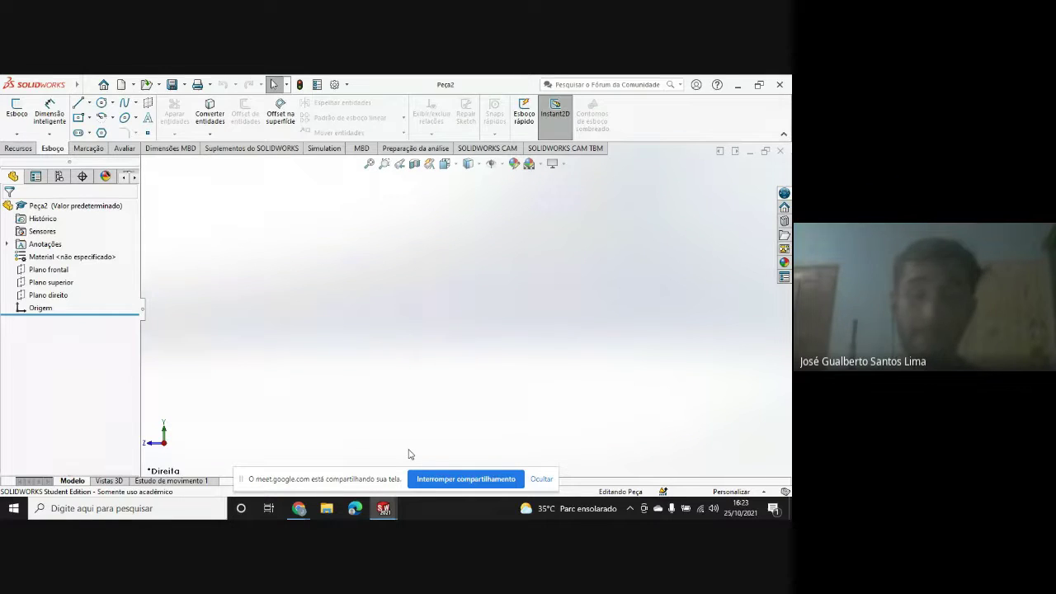
{"action": "left_click", "coordinate": [385, 509]}
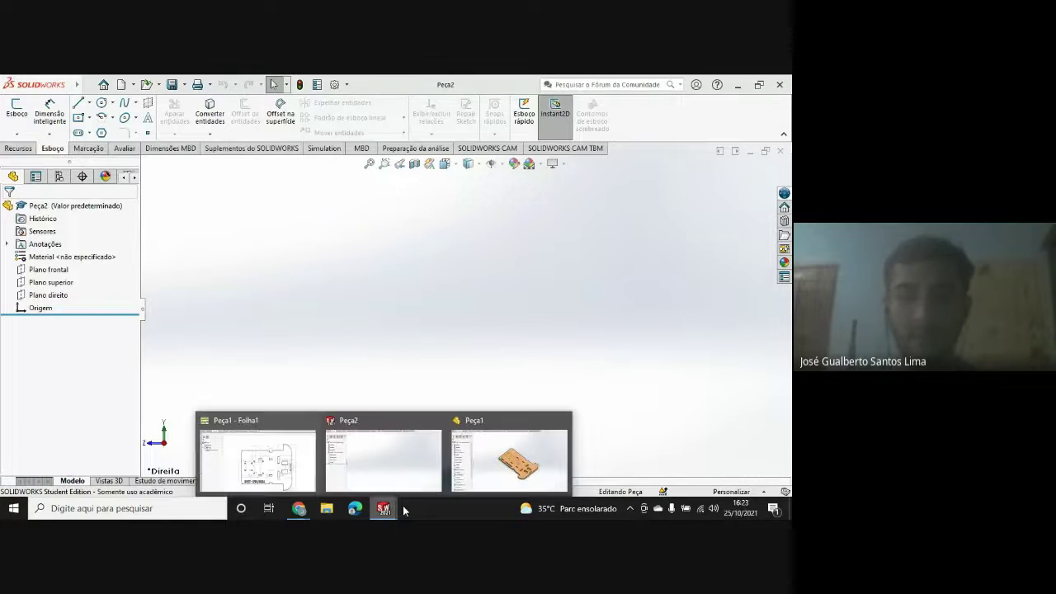
{"action": "left_click", "coordinate": [470, 457]}
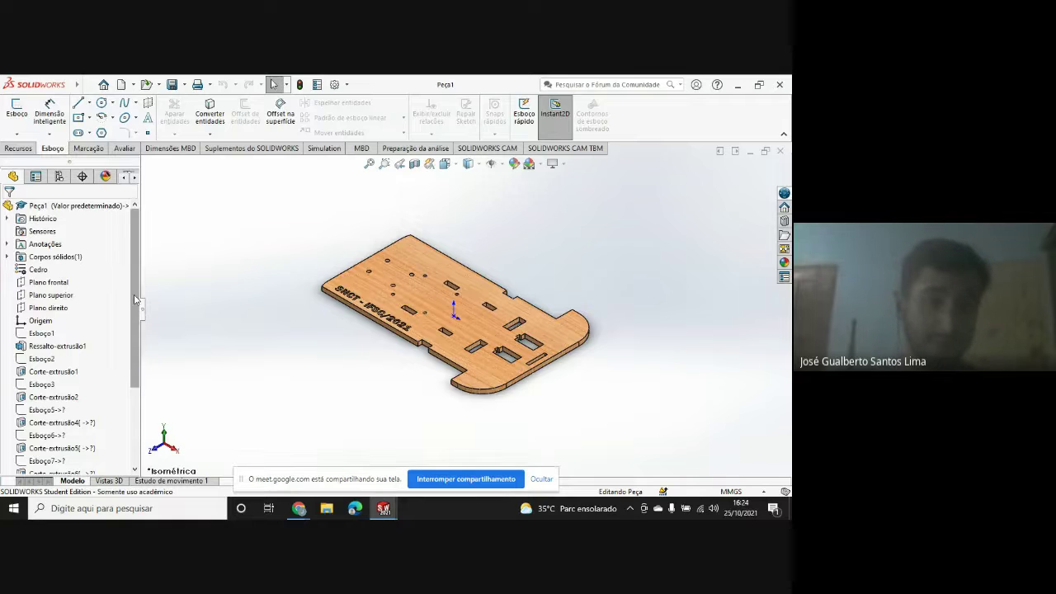
{"action": "left_click_drag", "start_coordinate": [137, 312], "coordinate": [72, 224]}
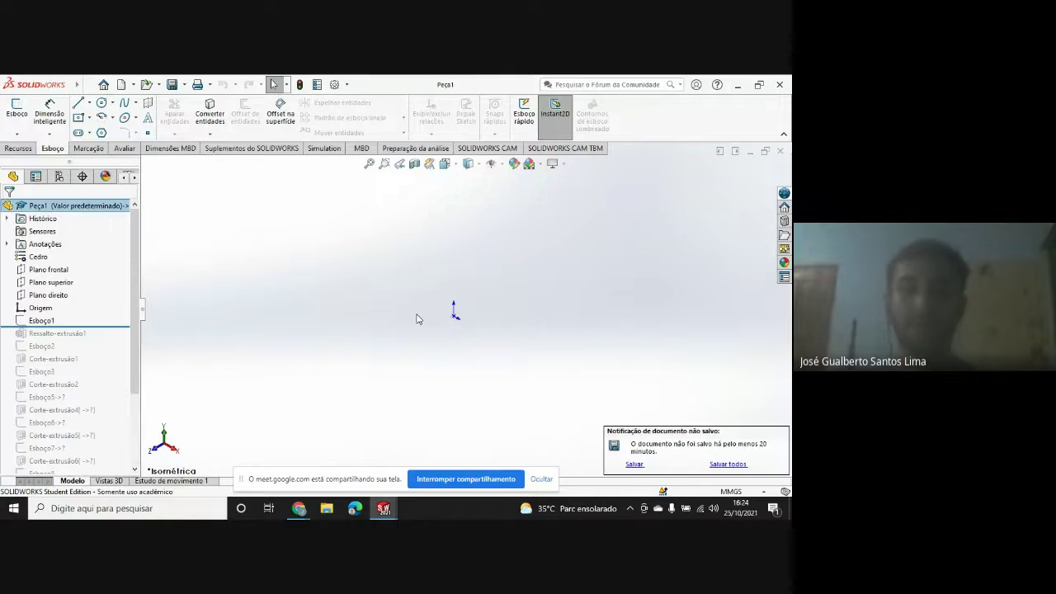
{"action": "left_click_drag", "start_coordinate": [77, 327], "coordinate": [83, 338]}
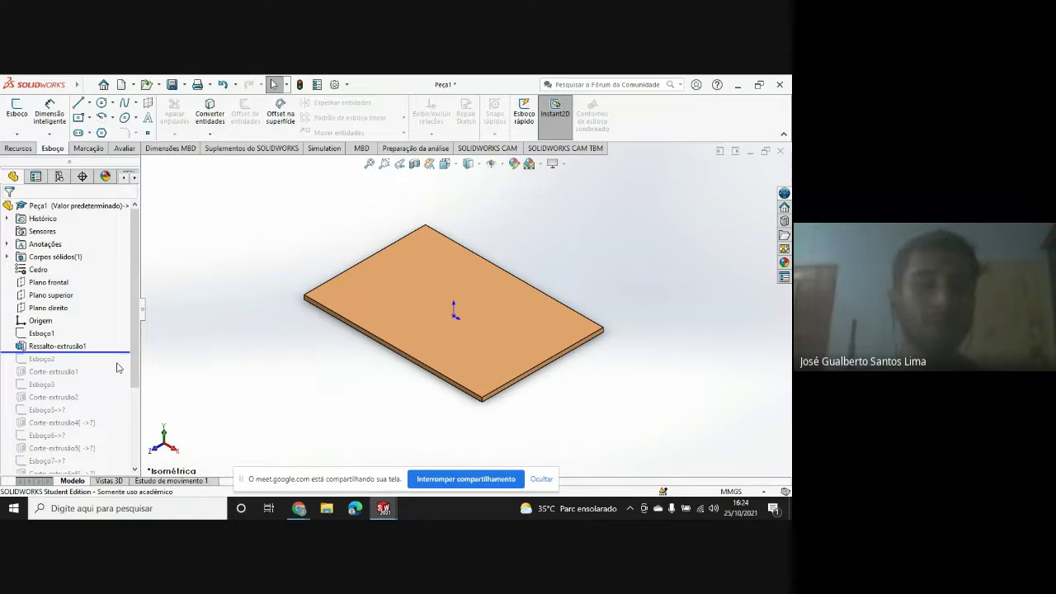
{"action": "left_click_drag", "start_coordinate": [118, 353], "coordinate": [118, 378]}
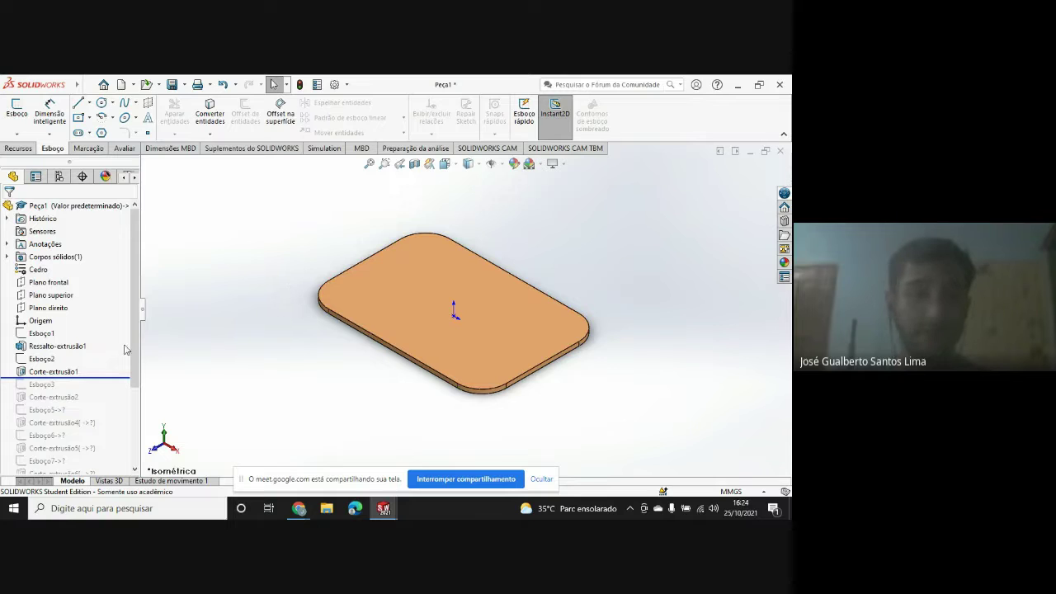
{"action": "left_click_drag", "start_coordinate": [102, 378], "coordinate": [102, 405]}
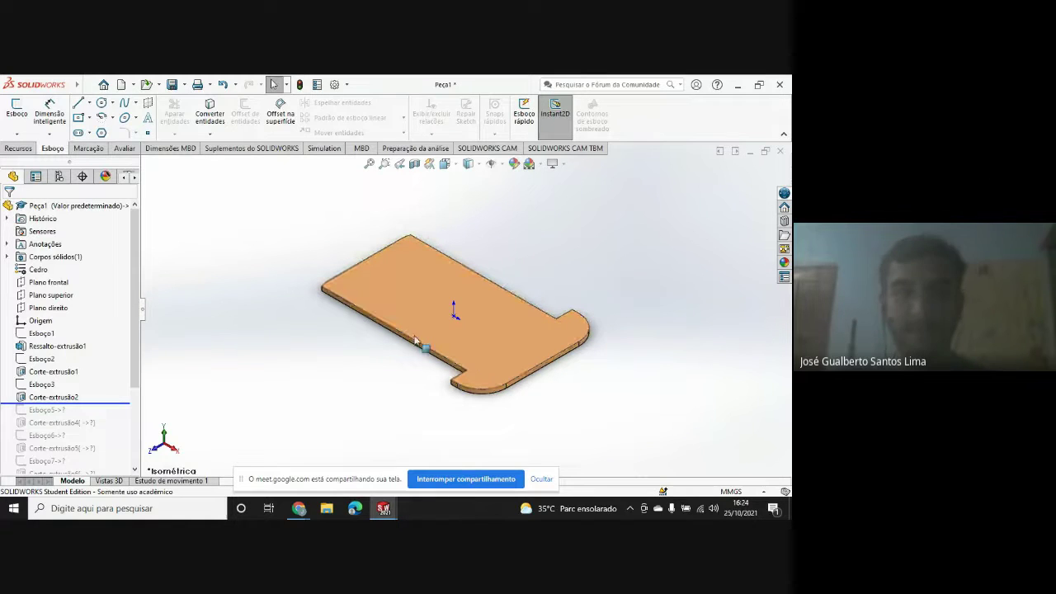
{"action": "scroll", "coordinate": [139, 347], "scroll_direction": "down", "scroll_amount": 3}
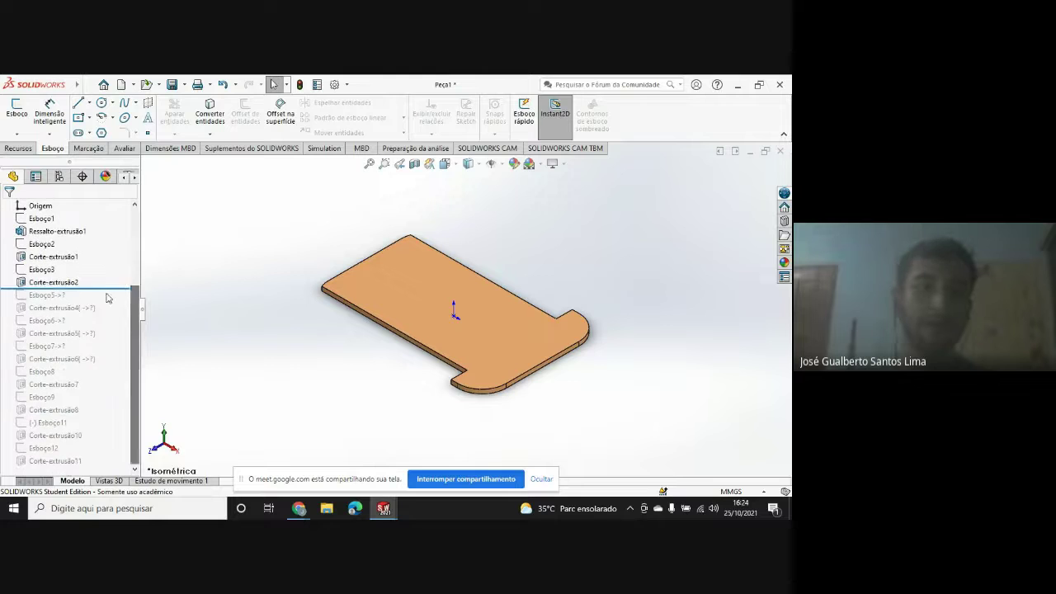
{"action": "left_click_drag", "start_coordinate": [111, 287], "coordinate": [83, 467]}
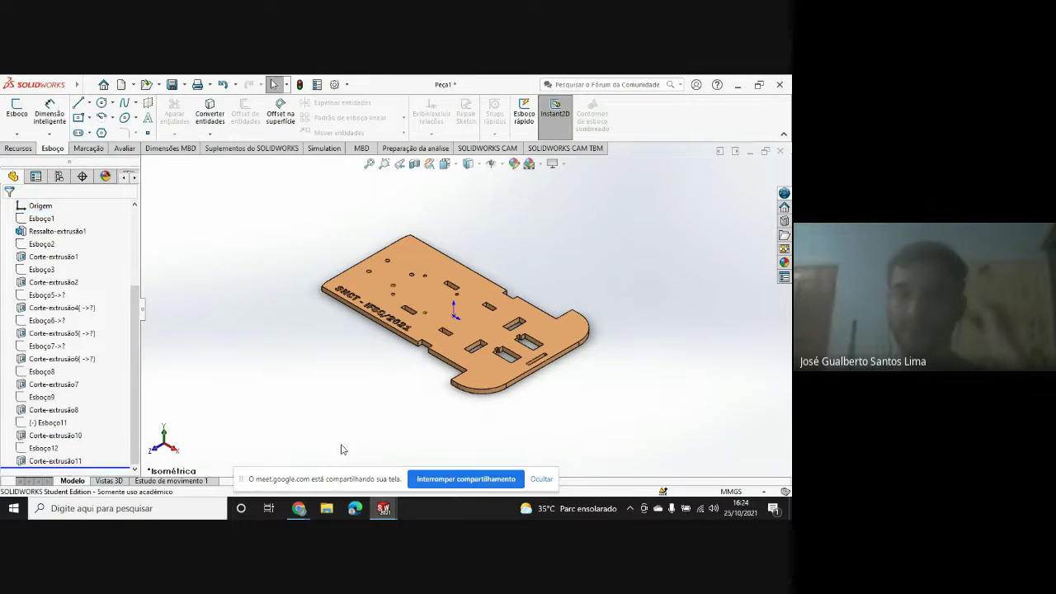
{"action": "mouse_move", "coordinate": [383, 508]}
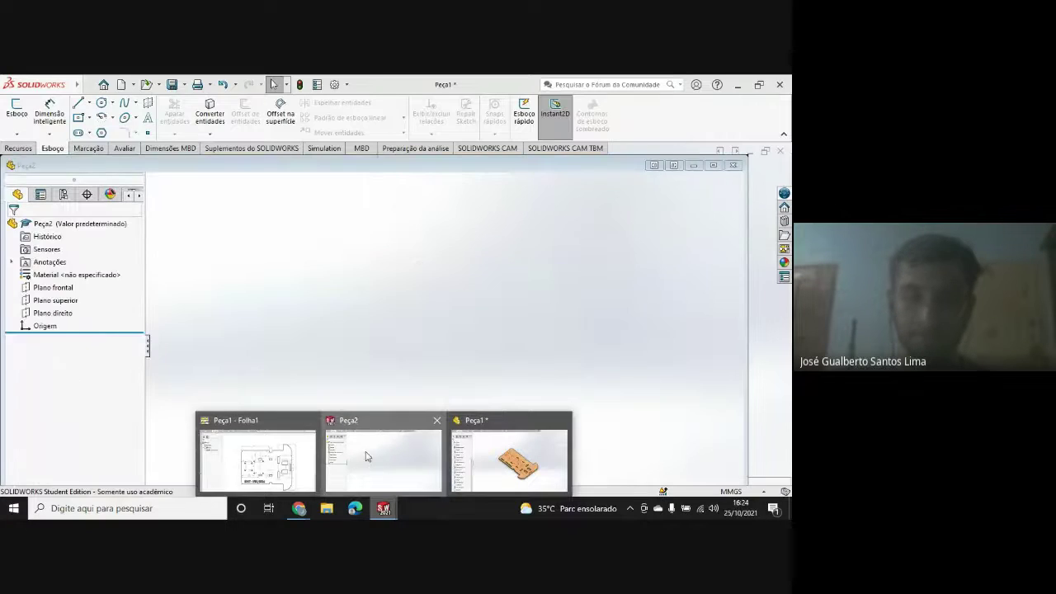
- Move from Peça2 through the L298N image results to the Google Meet call tab
{"action": "left_click", "coordinate": [368, 464]}
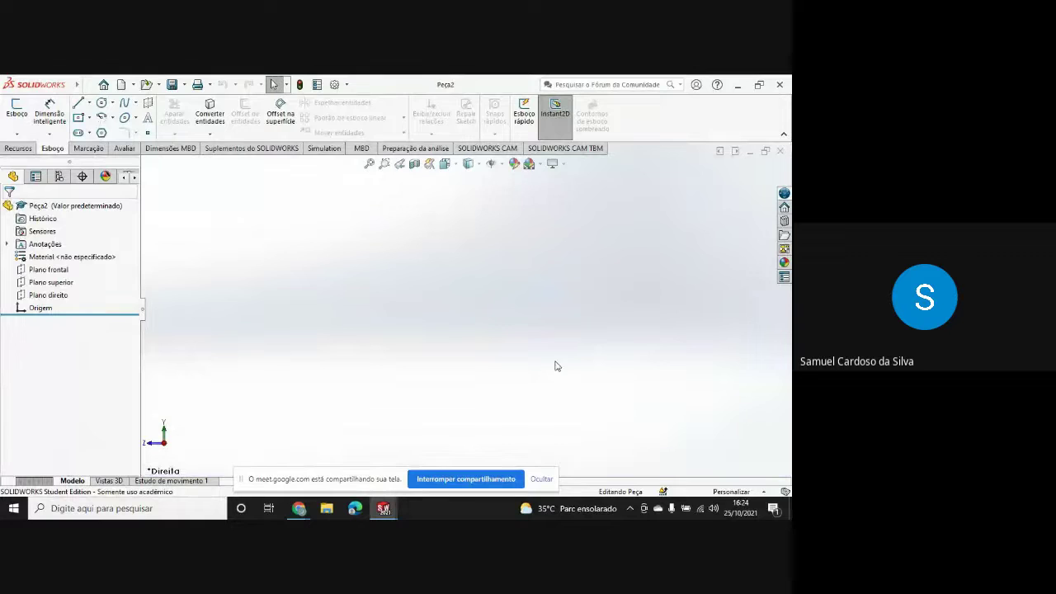
{"action": "mouse_move", "coordinate": [299, 508]}
{"action": "left_click", "coordinate": [272, 457]}
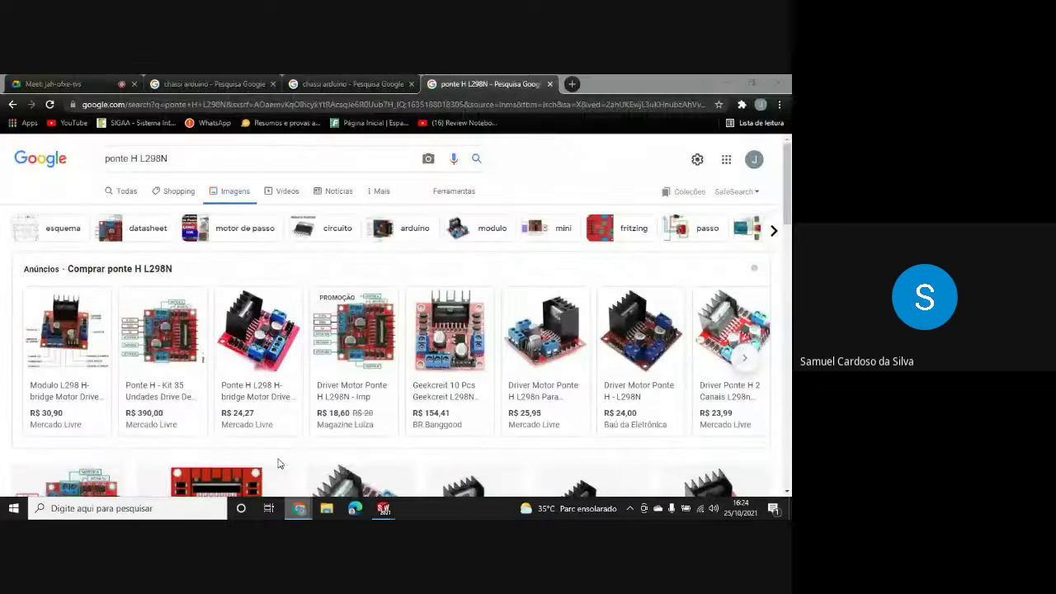
{"action": "left_click", "coordinate": [81, 83]}
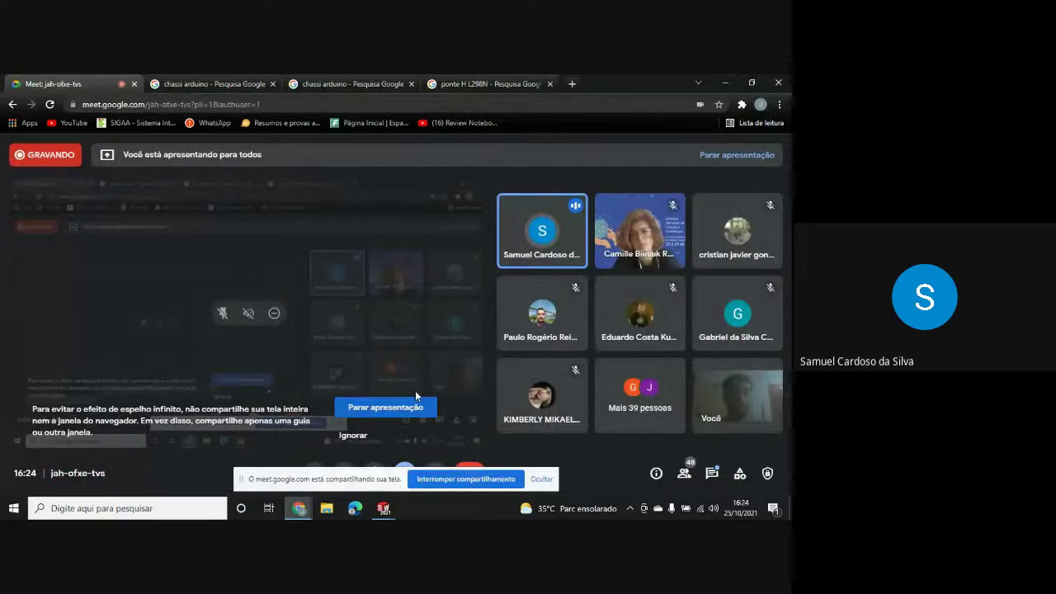
- Open and close the Meet chat, then bring the Peça2 part back to the front
{"action": "left_click", "coordinate": [711, 474]}
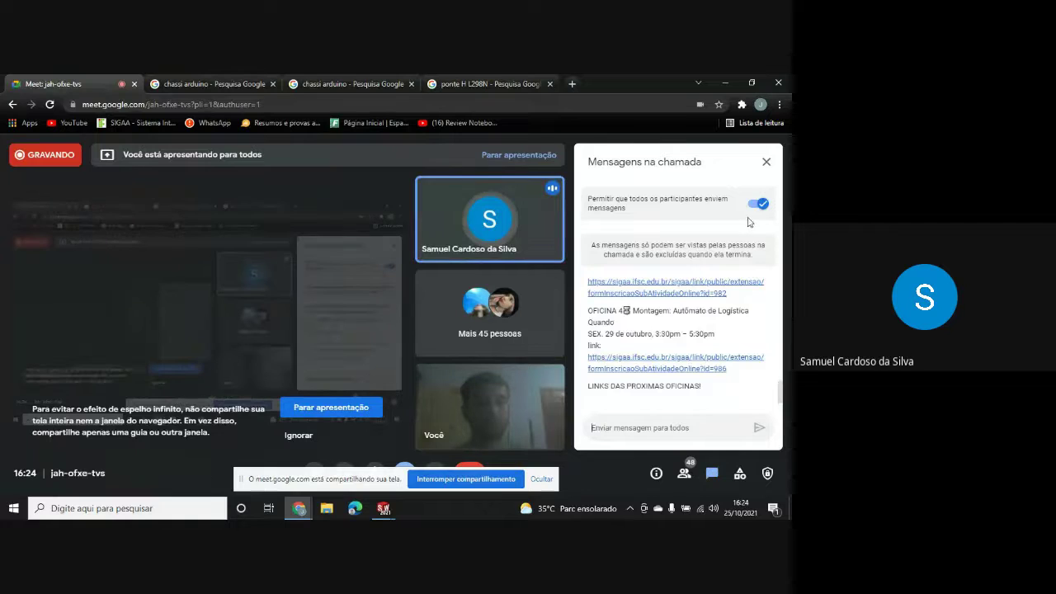
{"action": "left_click", "coordinate": [767, 163]}
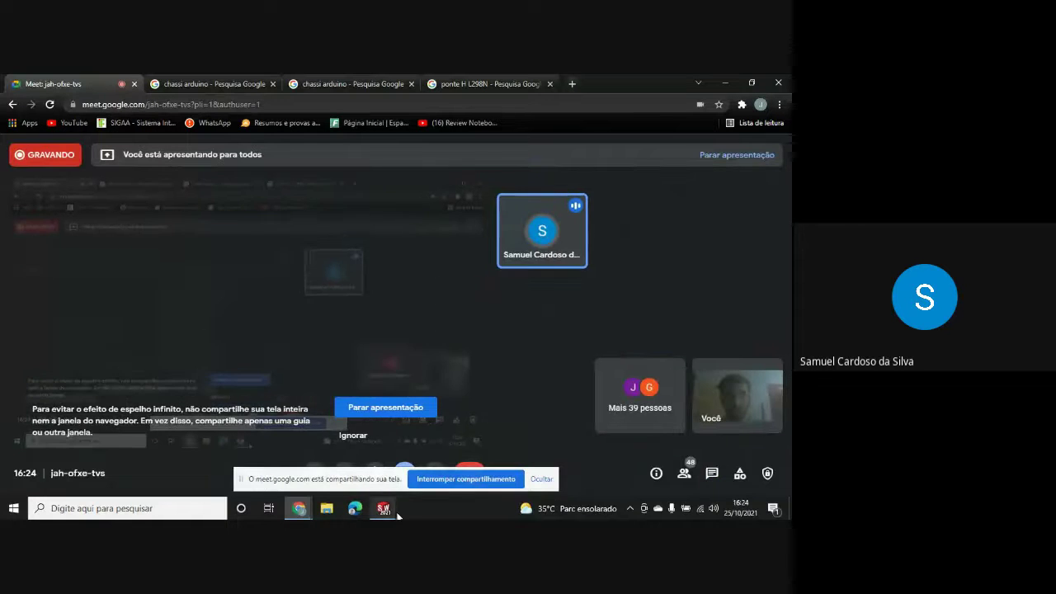
{"action": "mouse_move", "coordinate": [396, 514]}
{"action": "left_click", "coordinate": [378, 450]}
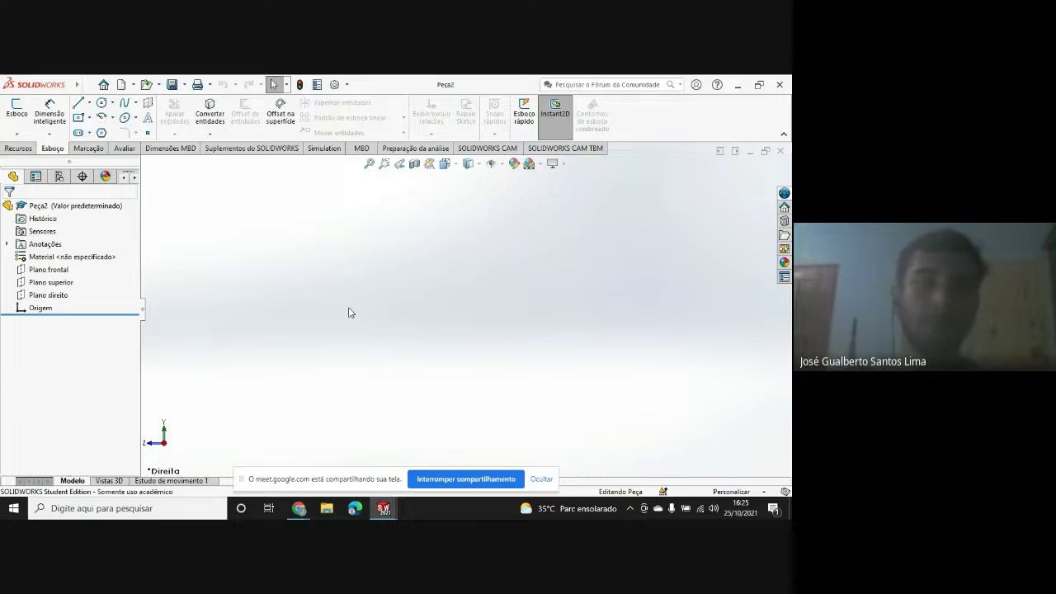
- Start and cancel a new document, then bring up the Plano superior plane's options
{"action": "left_click", "coordinate": [132, 84]}
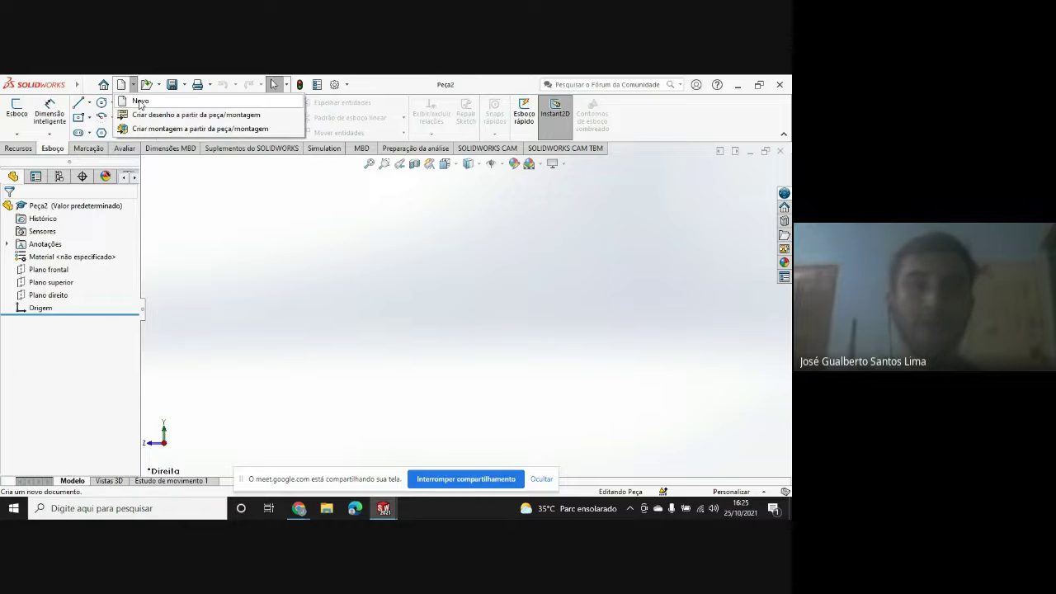
{"action": "left_click", "coordinate": [139, 102]}
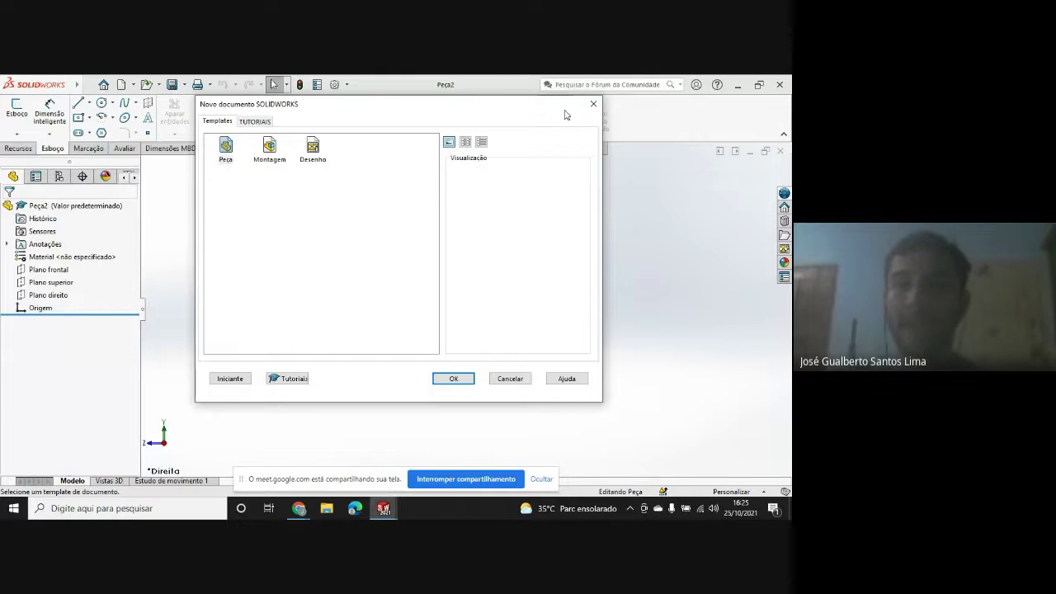
{"action": "left_click", "coordinate": [592, 104]}
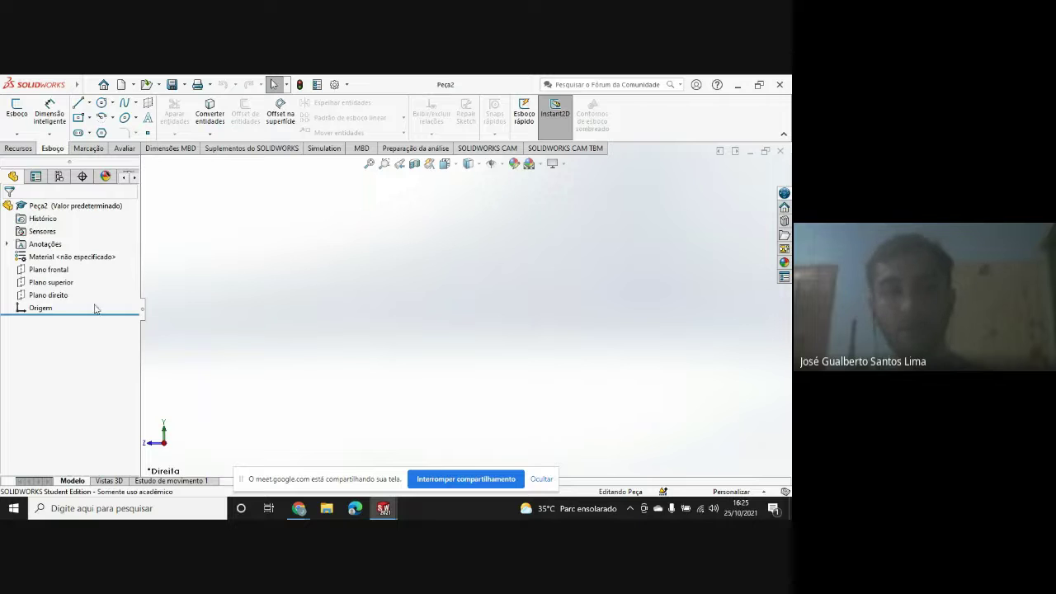
{"action": "left_click", "coordinate": [51, 283]}
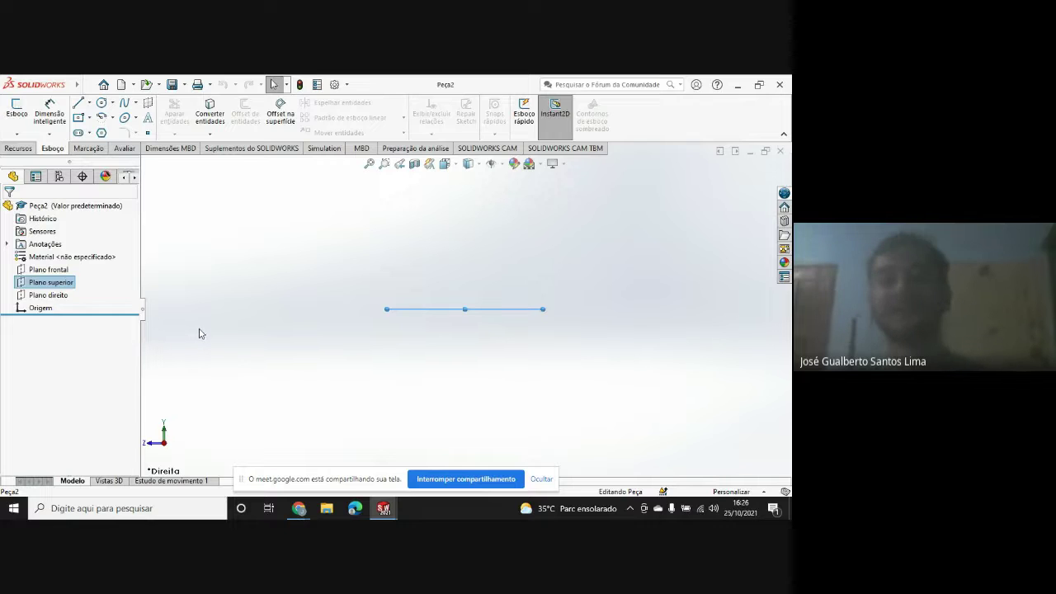
{"action": "right_click", "coordinate": [58, 285]}
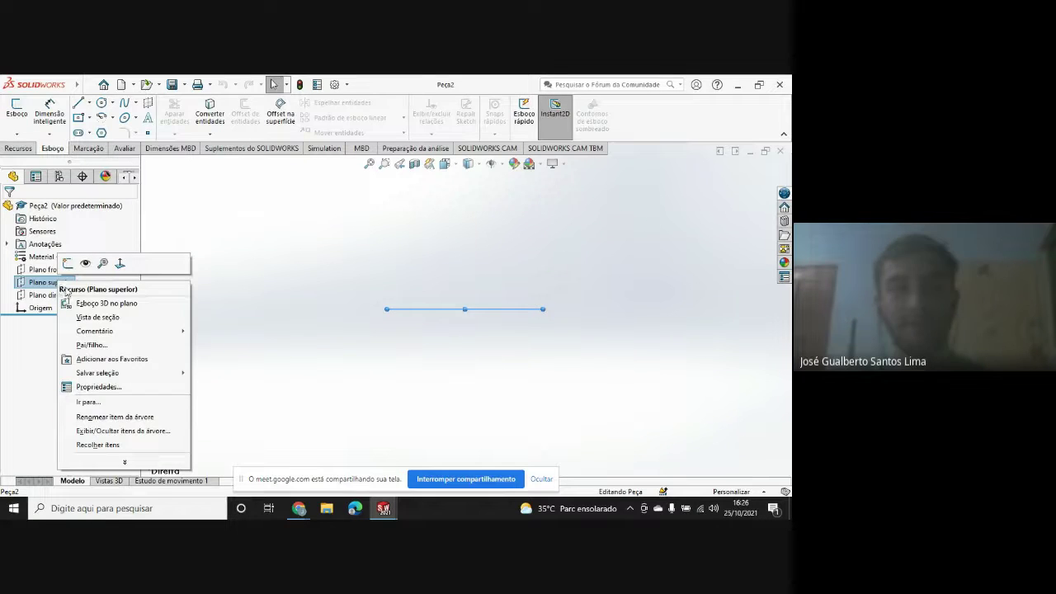
- Start a sketch on Plano superior and draw a centre rectangle around the origin
{"action": "left_click", "coordinate": [82, 262]}
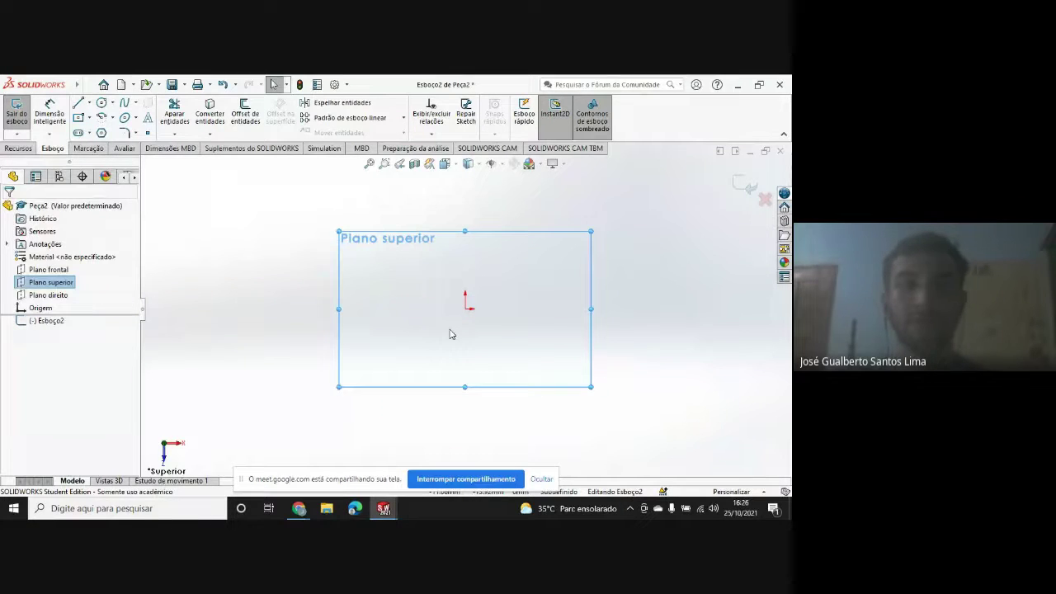
{"action": "left_click", "coordinate": [79, 117]}
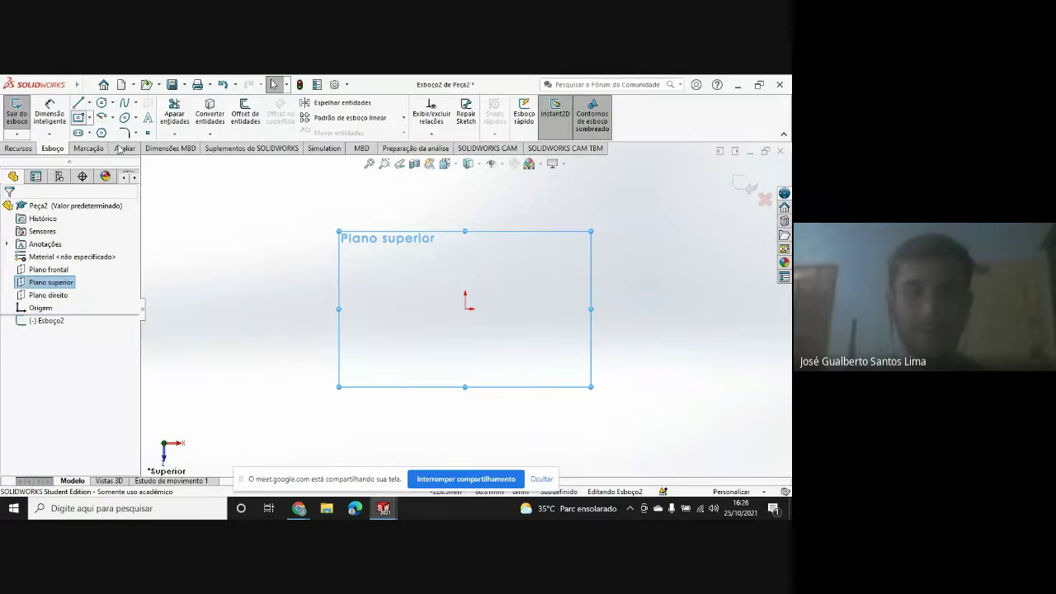
{"action": "left_click", "coordinate": [465, 307]}
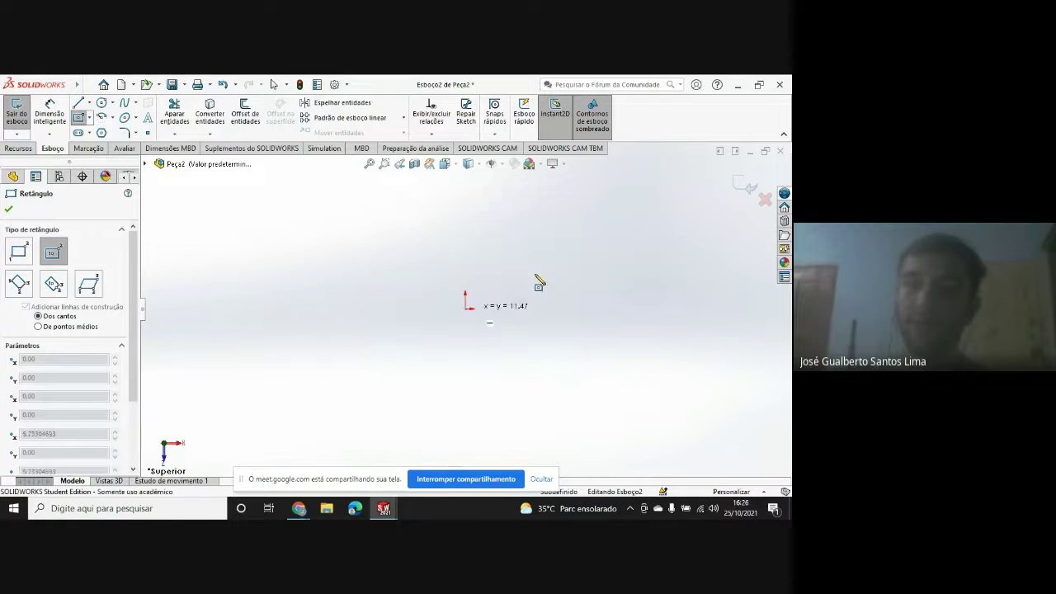
{"action": "left_click", "coordinate": [575, 256]}
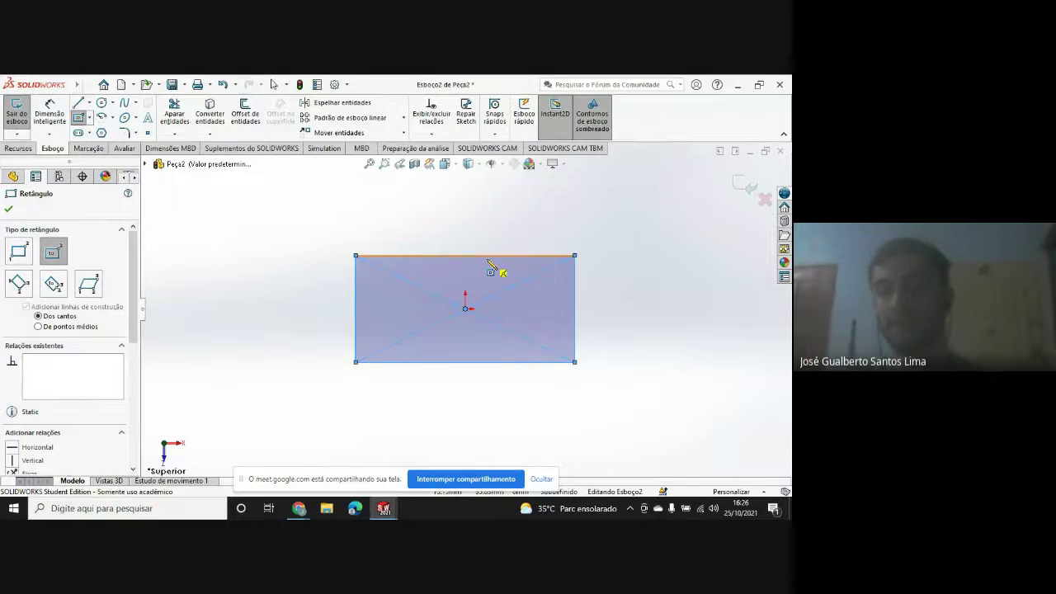
{"action": "left_click", "coordinate": [50, 116]}
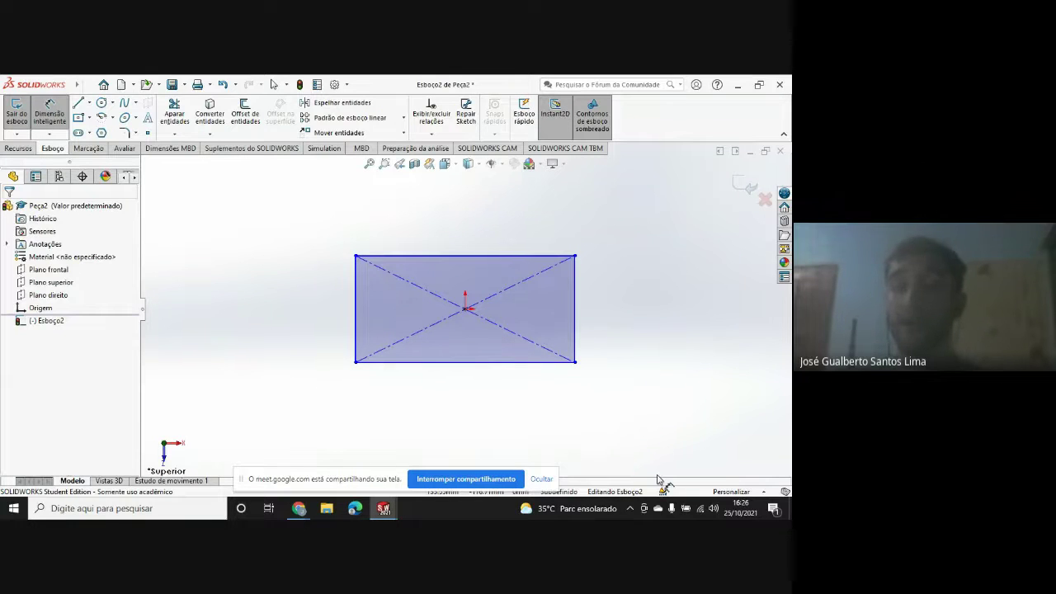
- Switch the part's unit system to MMGS (millimetre, gram, second)
{"action": "left_click", "coordinate": [724, 492]}
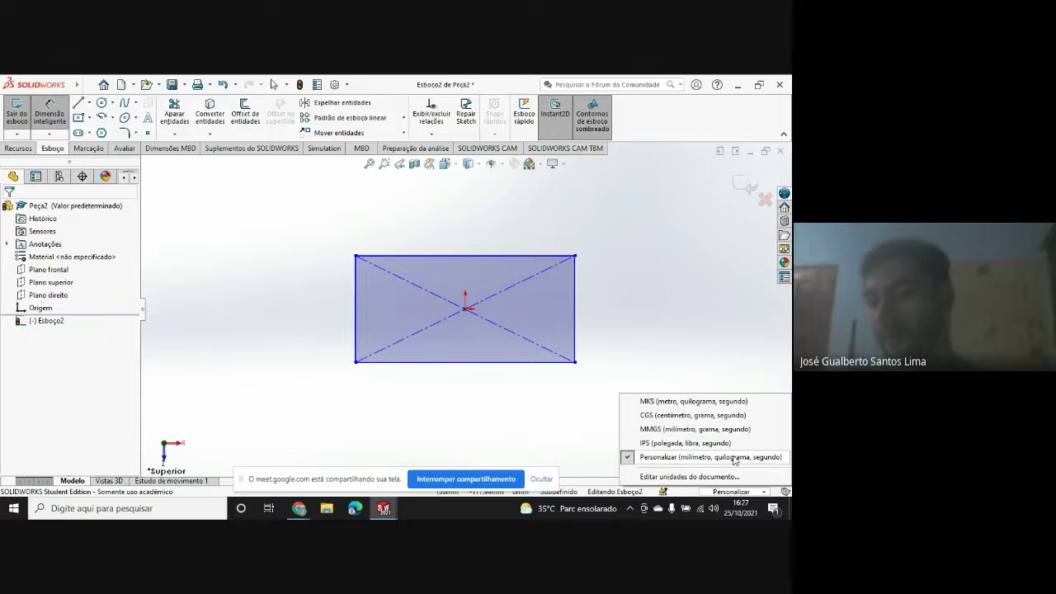
{"action": "left_click", "coordinate": [694, 430]}
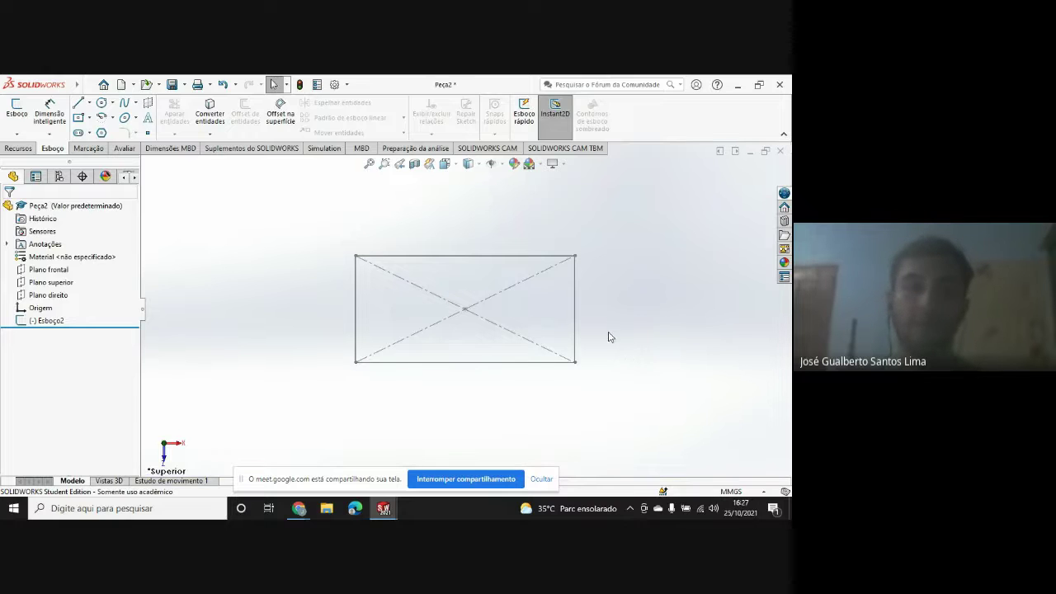
- Reopen Esboço2 and dimension the rectangle's top edge to 220 mm
{"action": "right_click", "coordinate": [46, 321]}
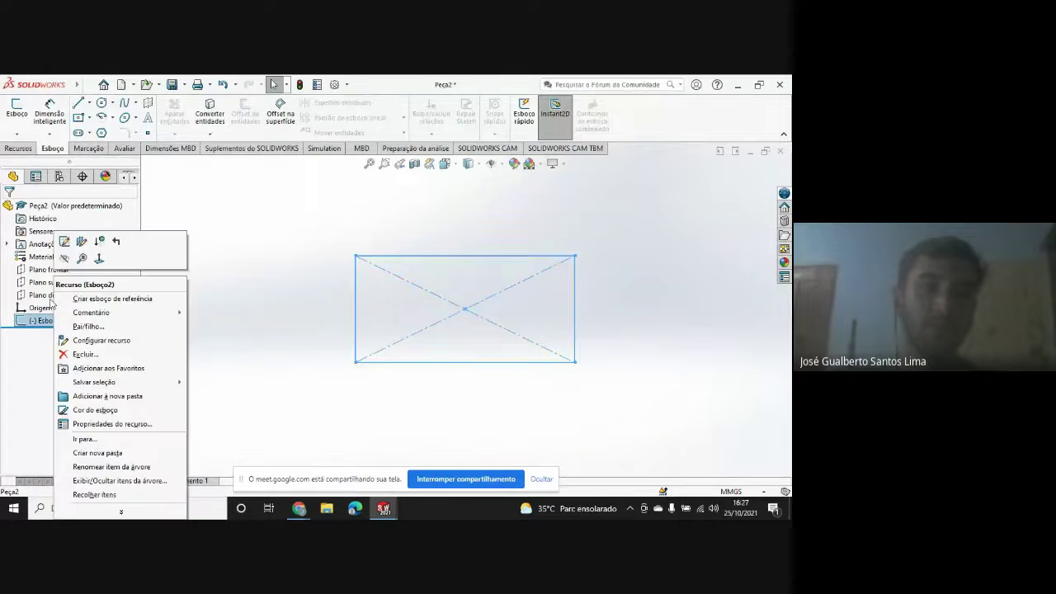
{"action": "left_click", "coordinate": [64, 241]}
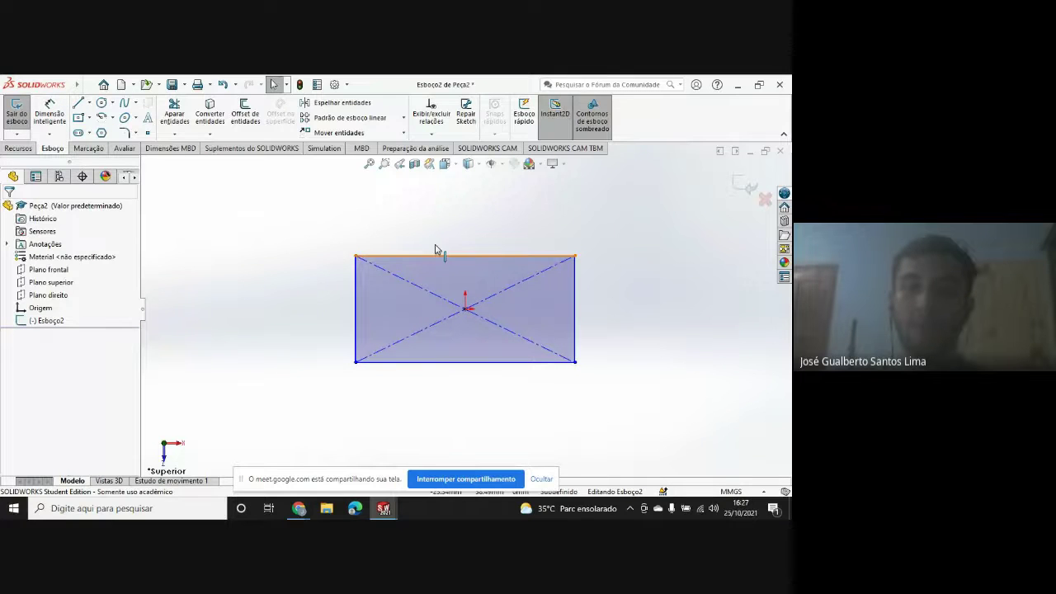
{"action": "left_click", "coordinate": [454, 255]}
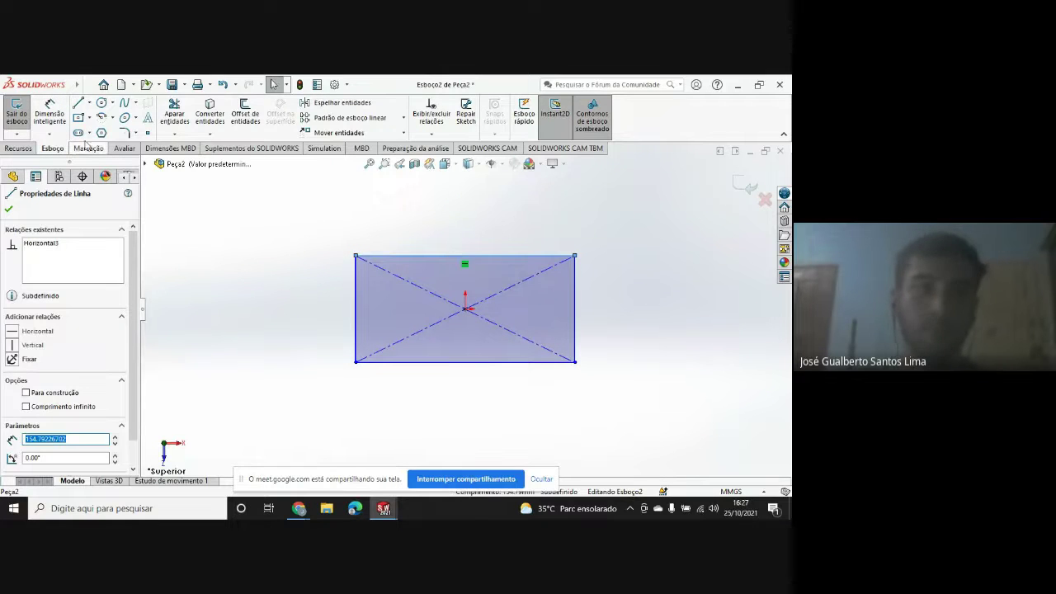
{"action": "left_click", "coordinate": [50, 116]}
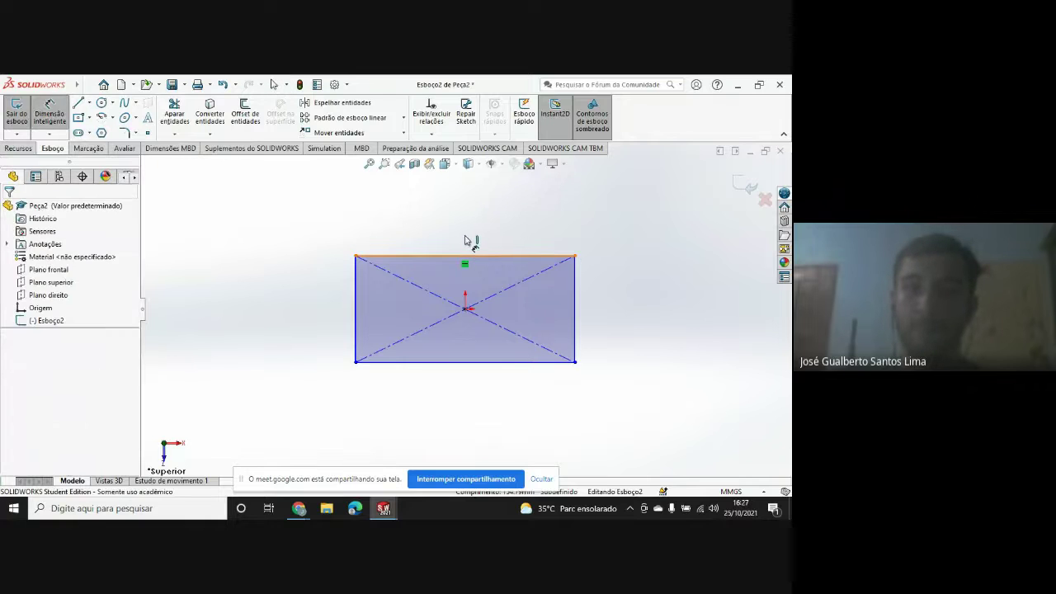
{"action": "left_click", "coordinate": [467, 244]}
{"action": "left_click", "coordinate": [467, 231]}
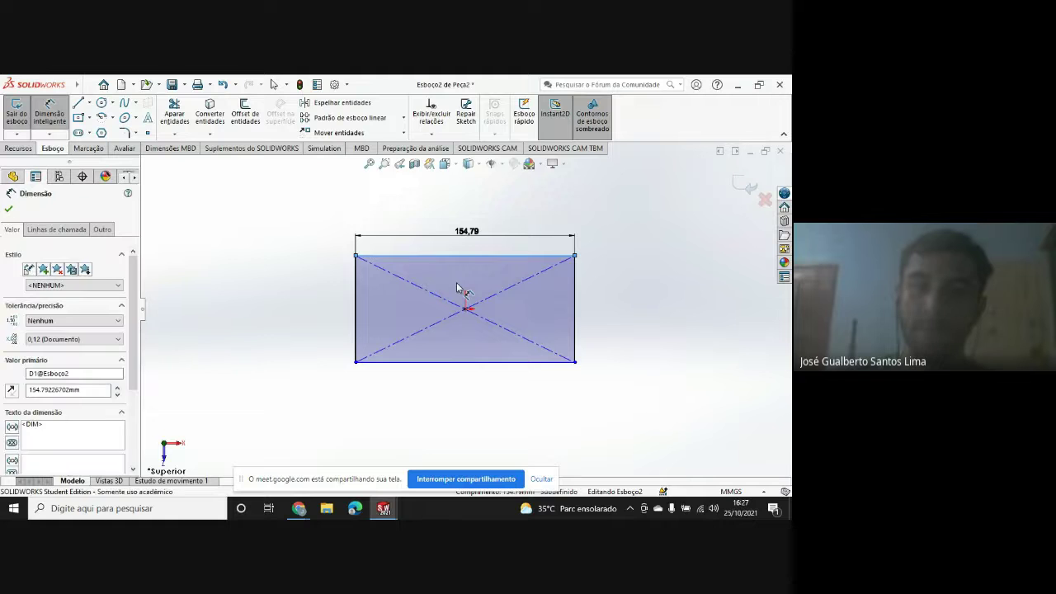
{"action": "type", "text": "220"}
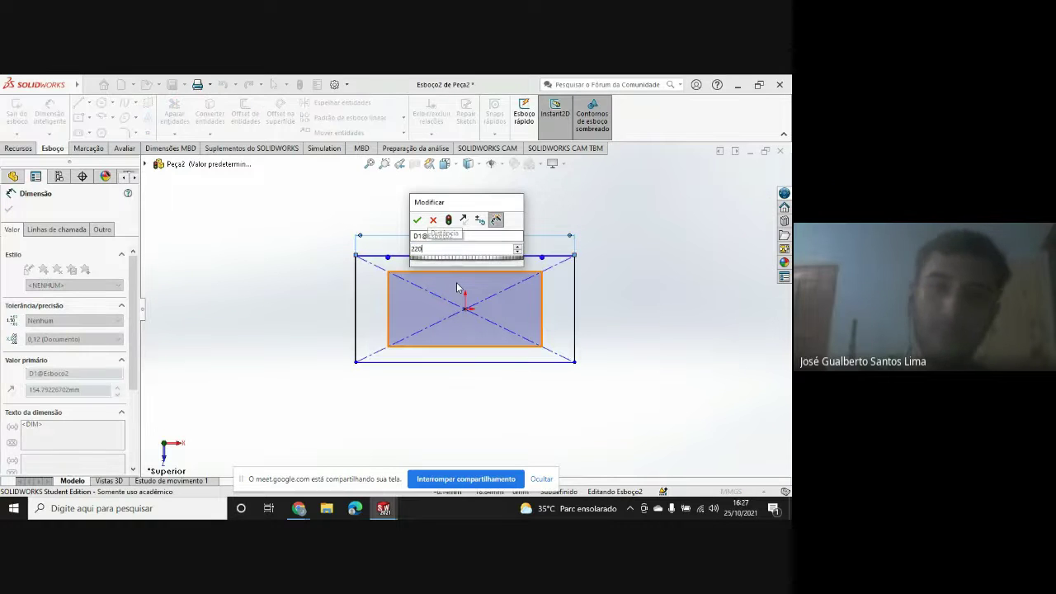
{"action": "key", "text": "Return"}
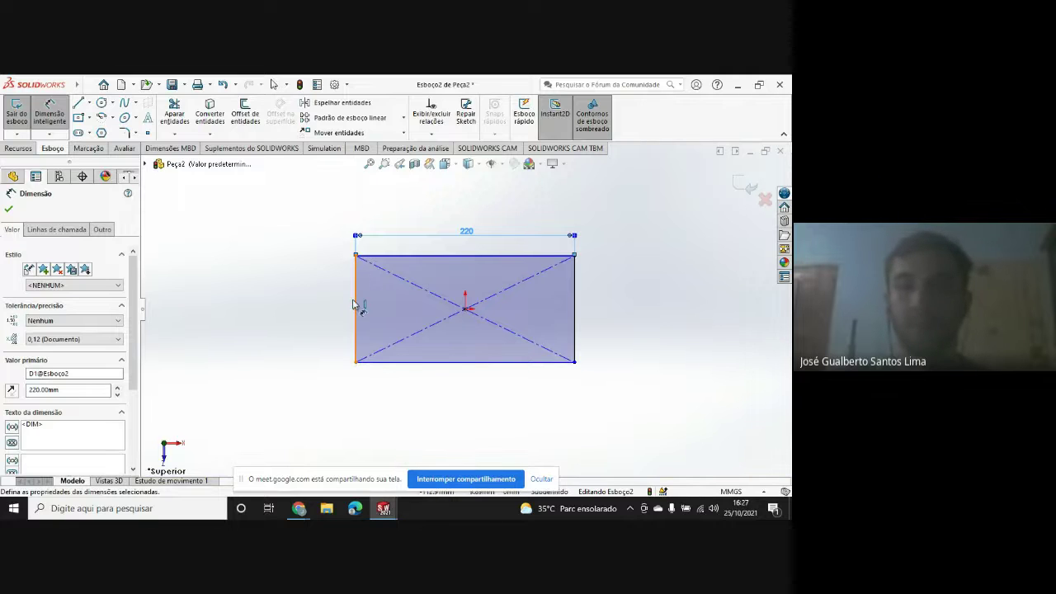
- Dimension the rectangle's left edge to 150 mm and close the sketch
{"action": "left_click", "coordinate": [322, 305]}
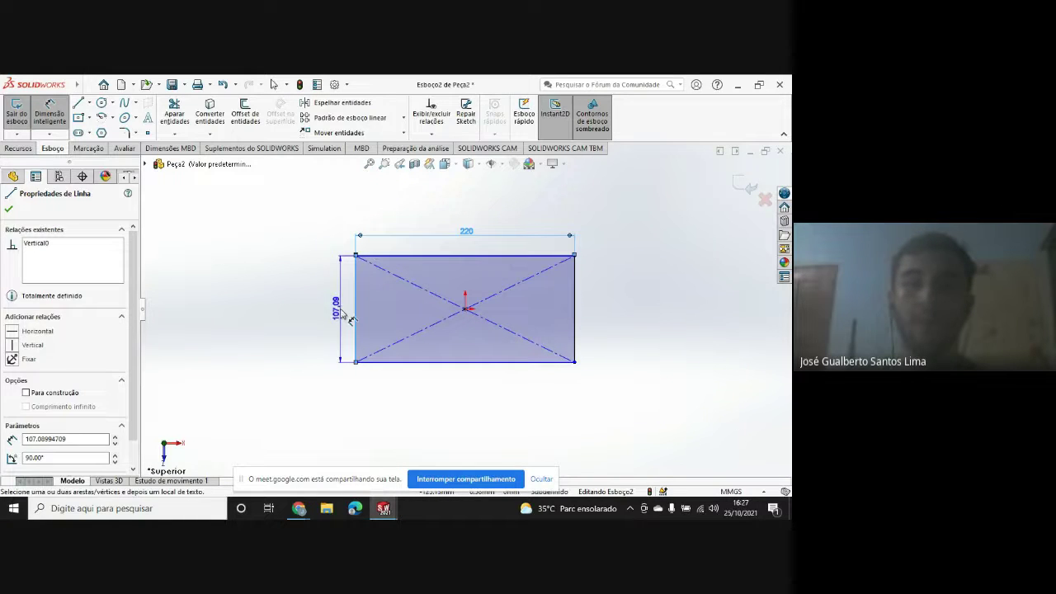
{"action": "left_click", "coordinate": [350, 316]}
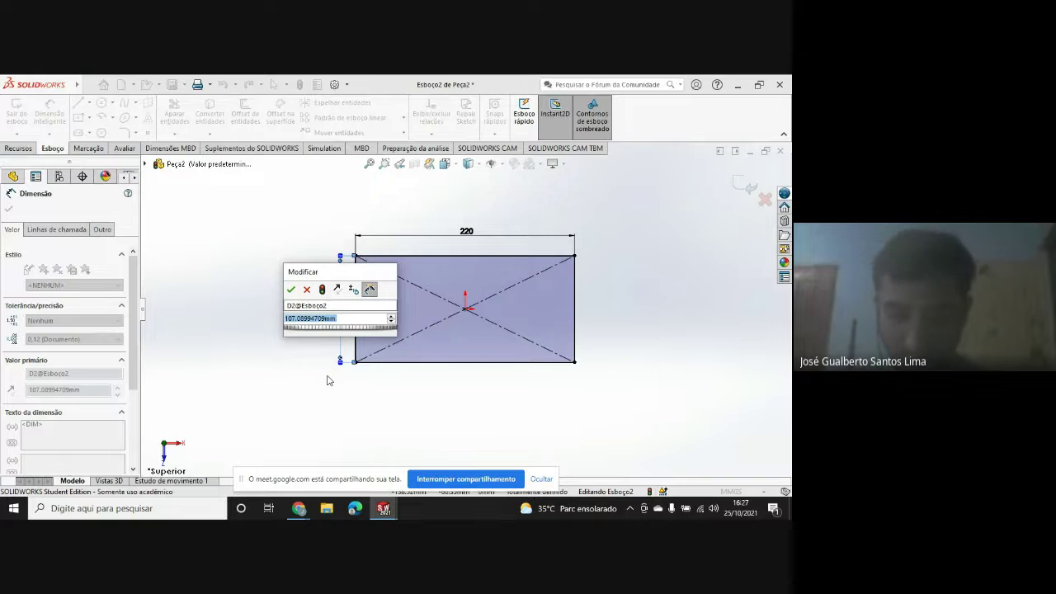
{"action": "type", "text": "150"}
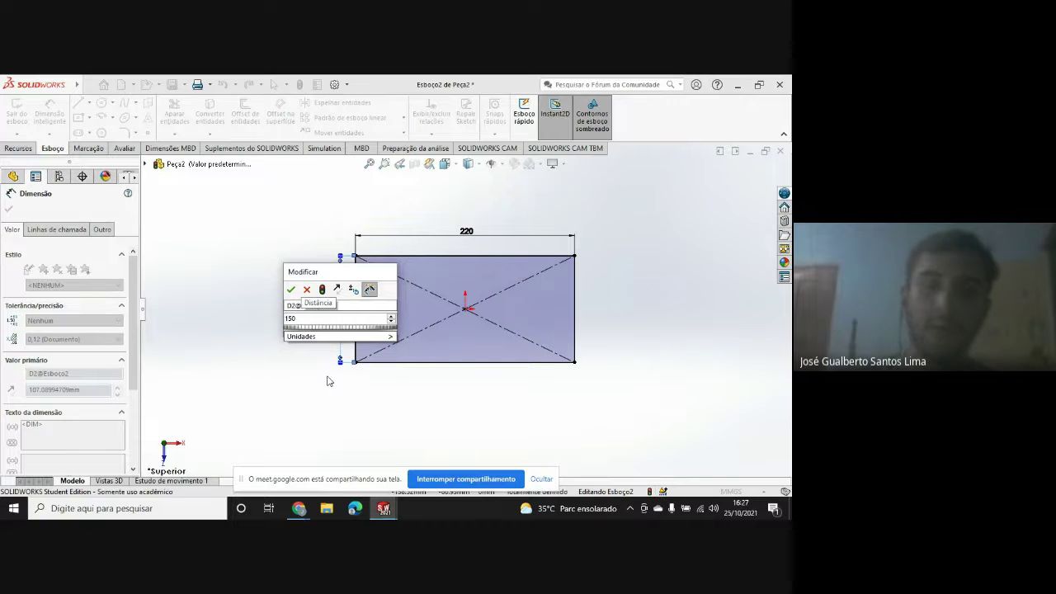
{"action": "left_click", "coordinate": [292, 291]}
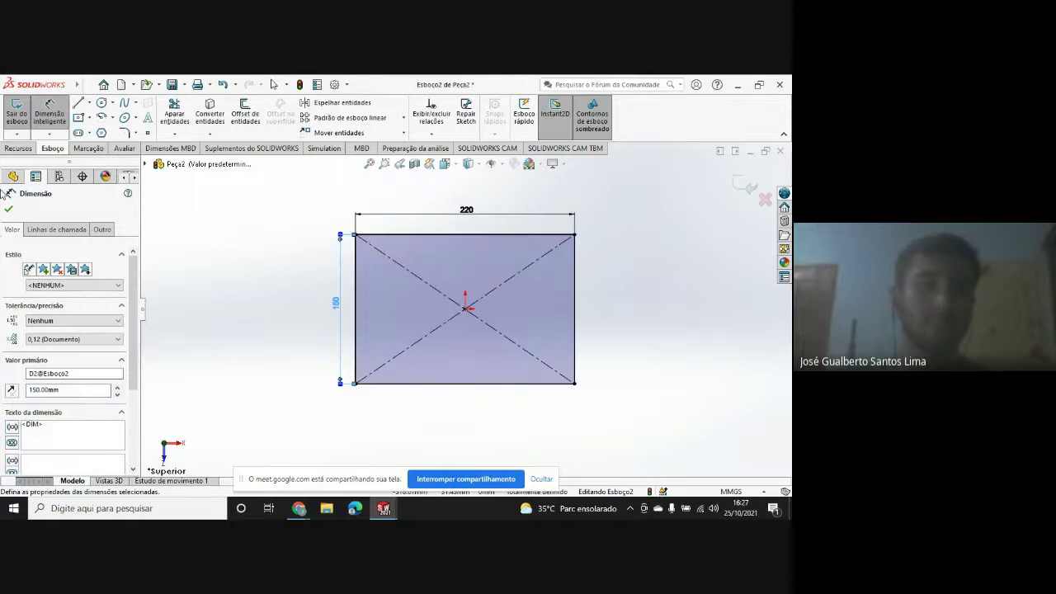
{"action": "left_click", "coordinate": [10, 209]}
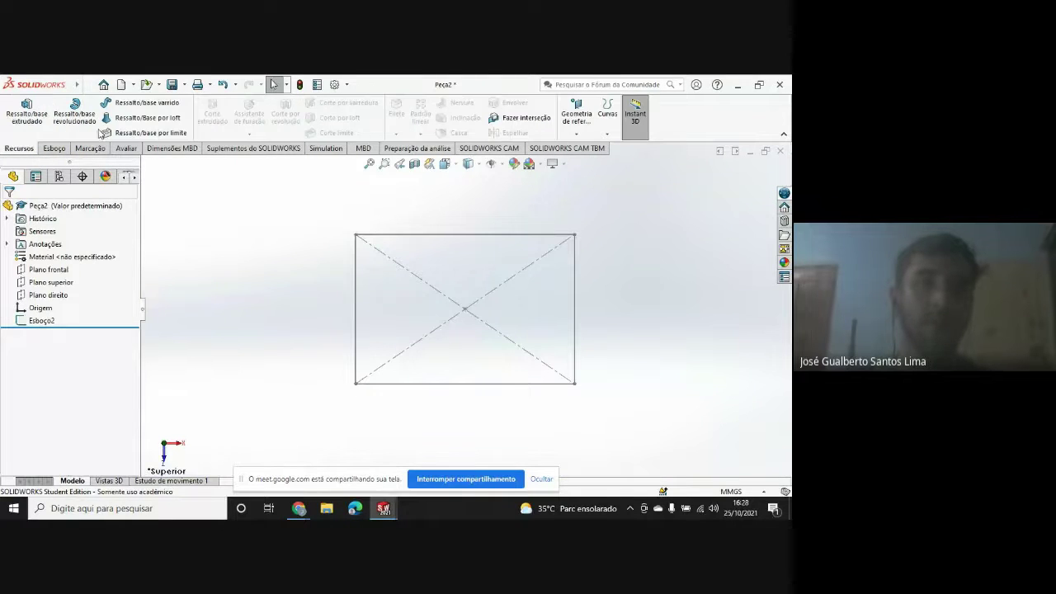
- Extrude the Esboço2 rectangle 3 mm into a plate (Ressalto-extrusão1)
{"action": "left_click", "coordinate": [26, 111]}
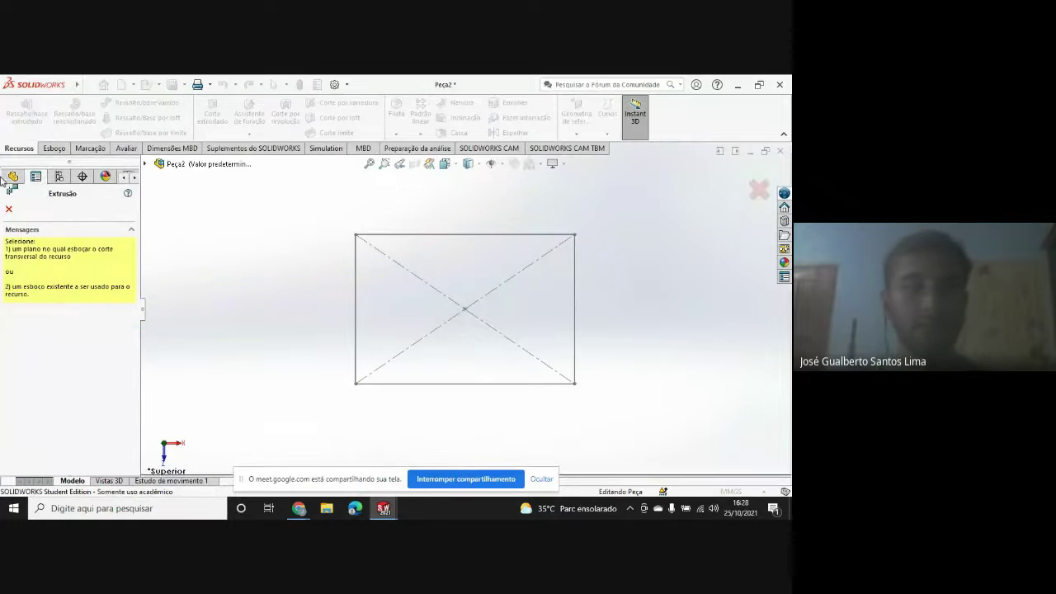
{"action": "left_click", "coordinate": [8, 209]}
{"action": "left_click", "coordinate": [43, 321]}
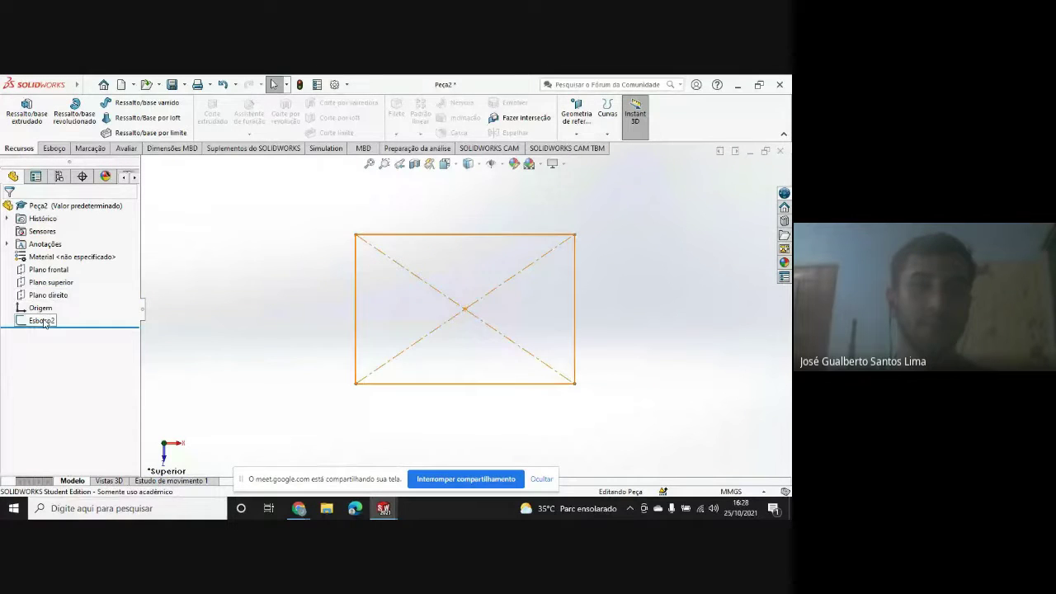
{"action": "left_click", "coordinate": [43, 321]}
{"action": "left_click", "coordinate": [27, 111]}
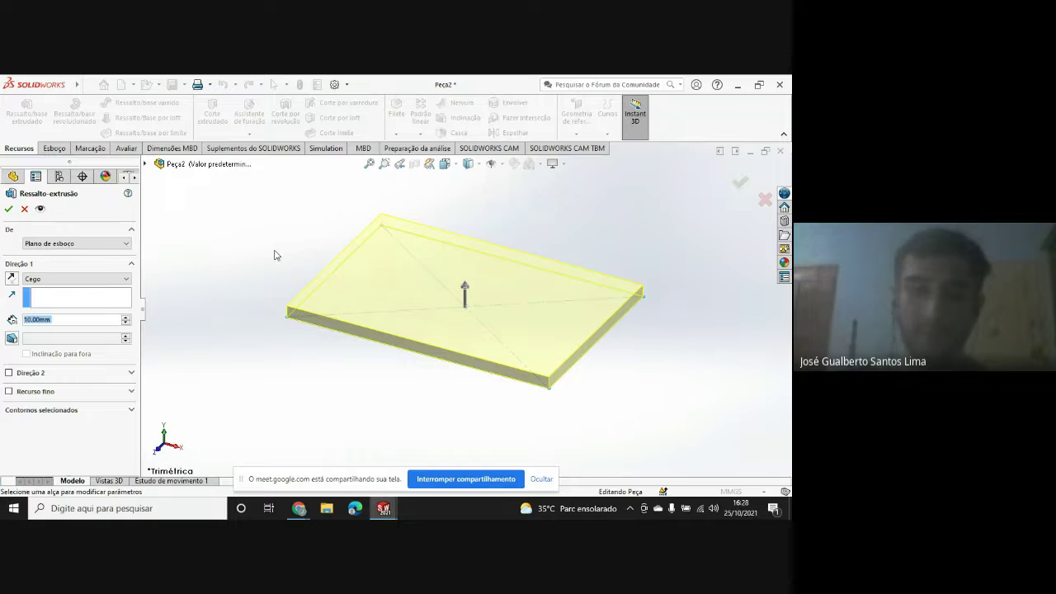
{"action": "type", "text": "3"}
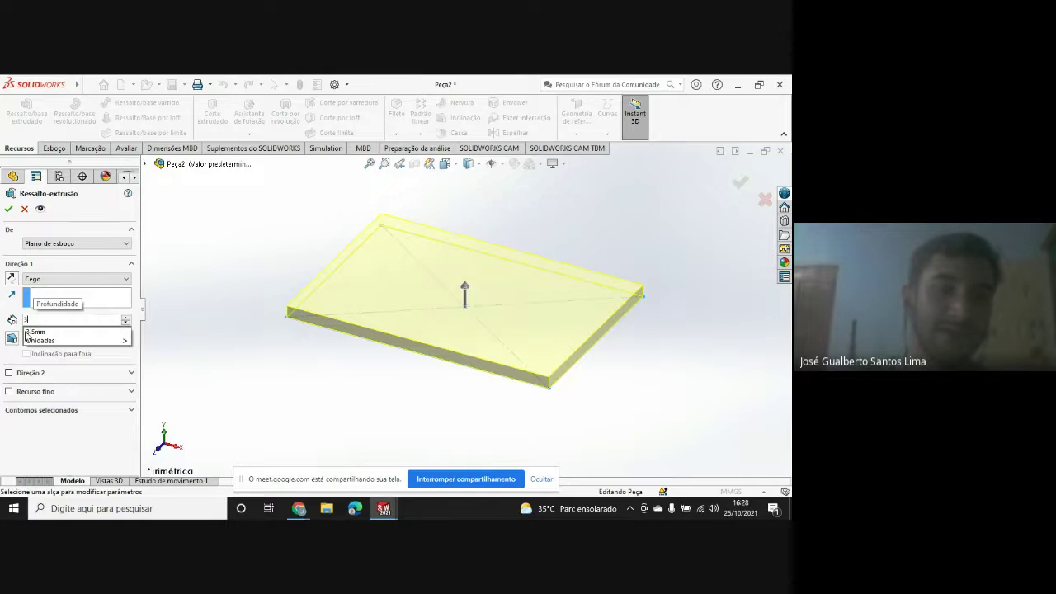
{"action": "key", "text": "Return"}
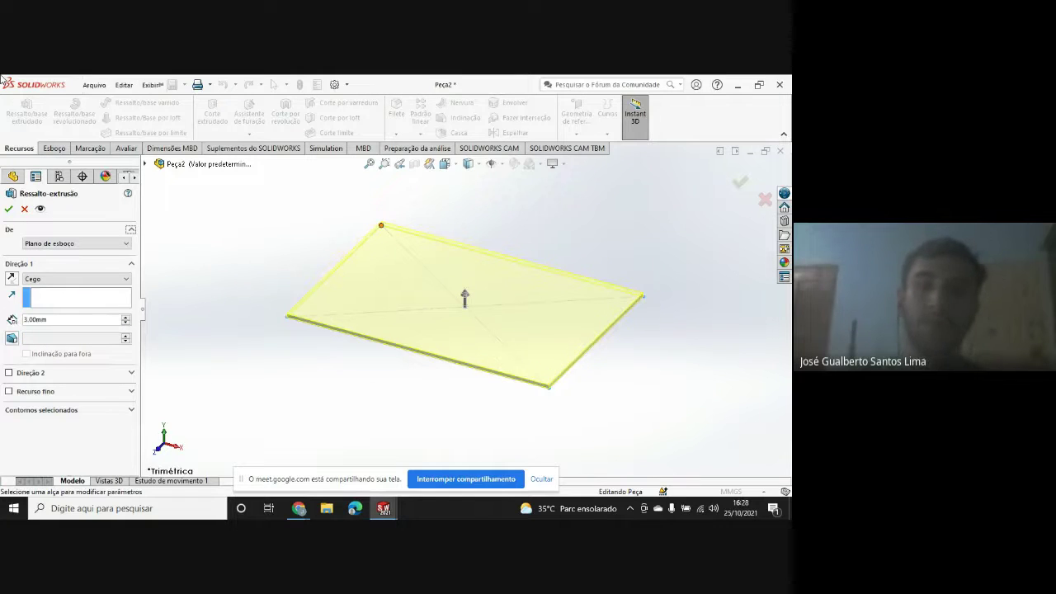
{"action": "left_click", "coordinate": [8, 209]}
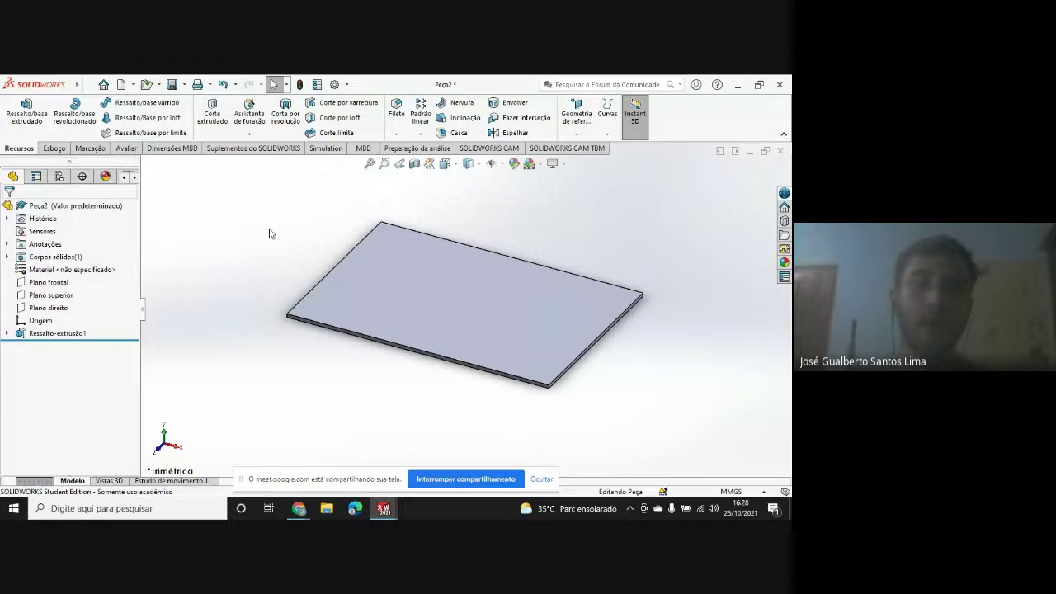
- Start an extruded cut to open a new sketch, Esboço3, on the plate's top face
{"action": "left_click", "coordinate": [54, 148]}
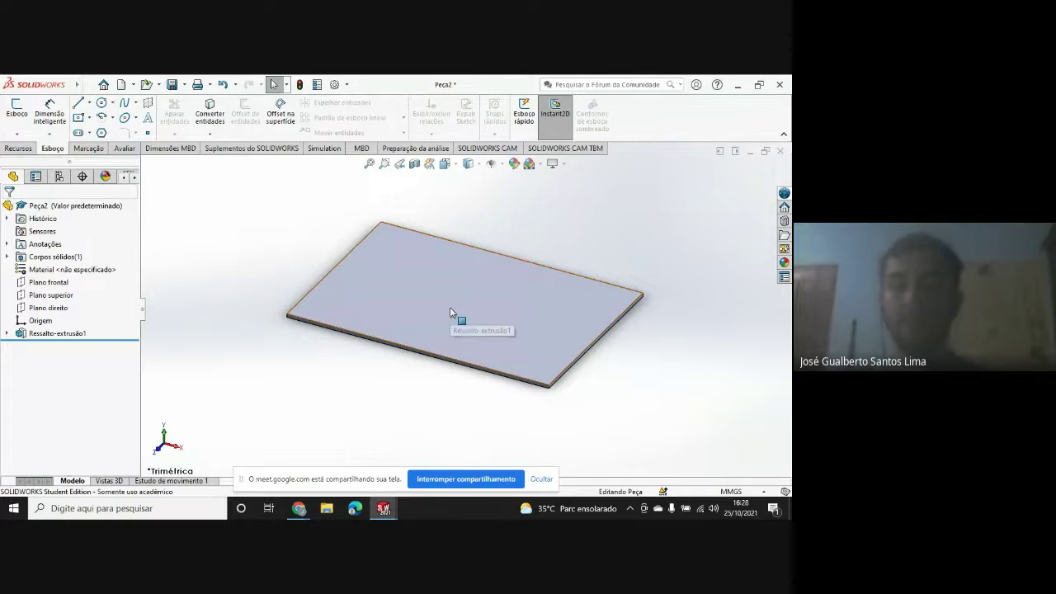
{"action": "left_click", "coordinate": [16, 148]}
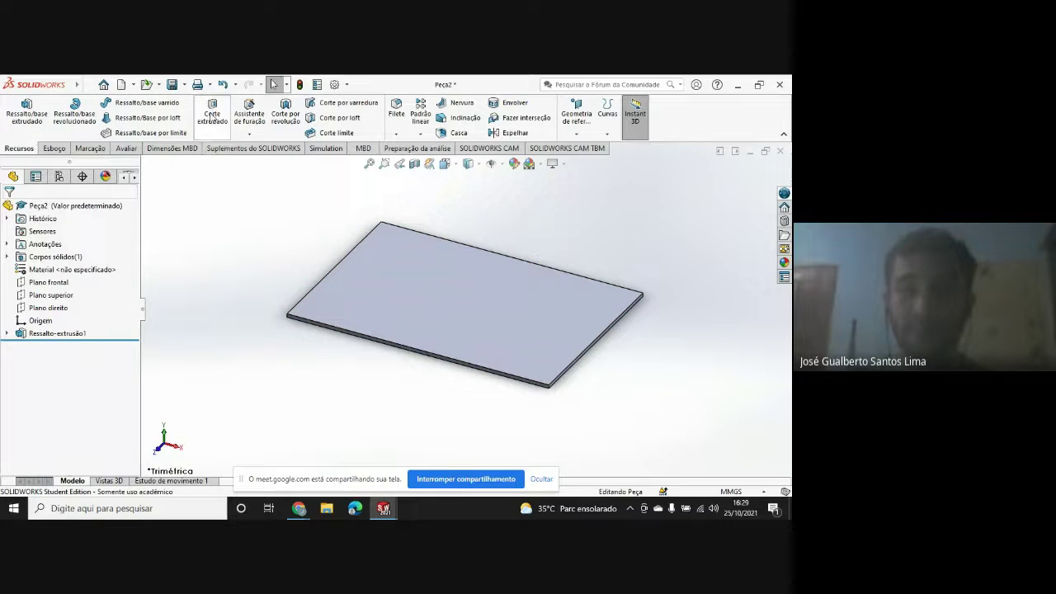
{"action": "left_click", "coordinate": [212, 117]}
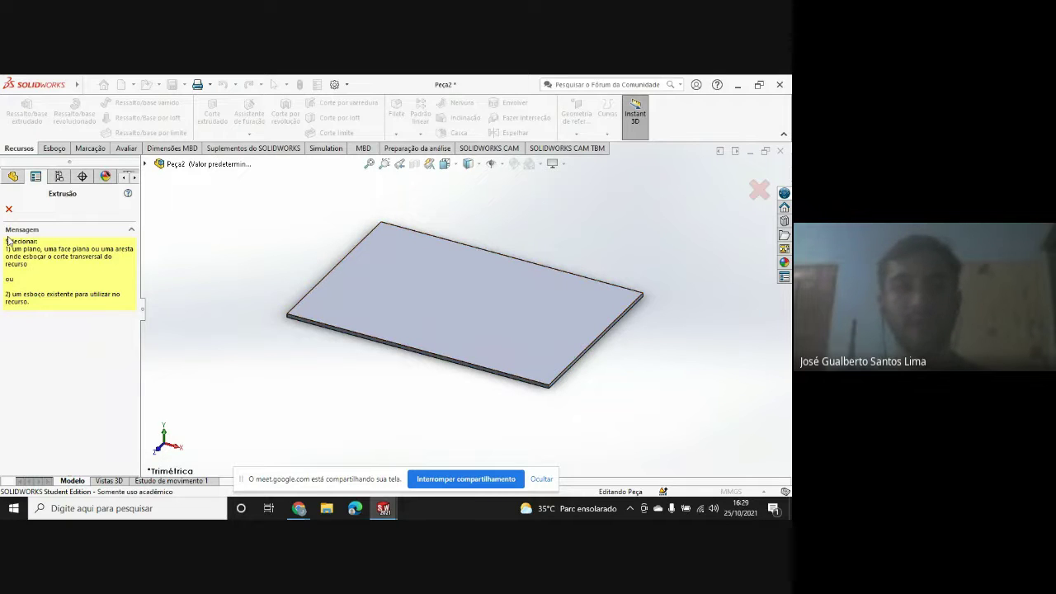
{"action": "key", "text": "Escape"}
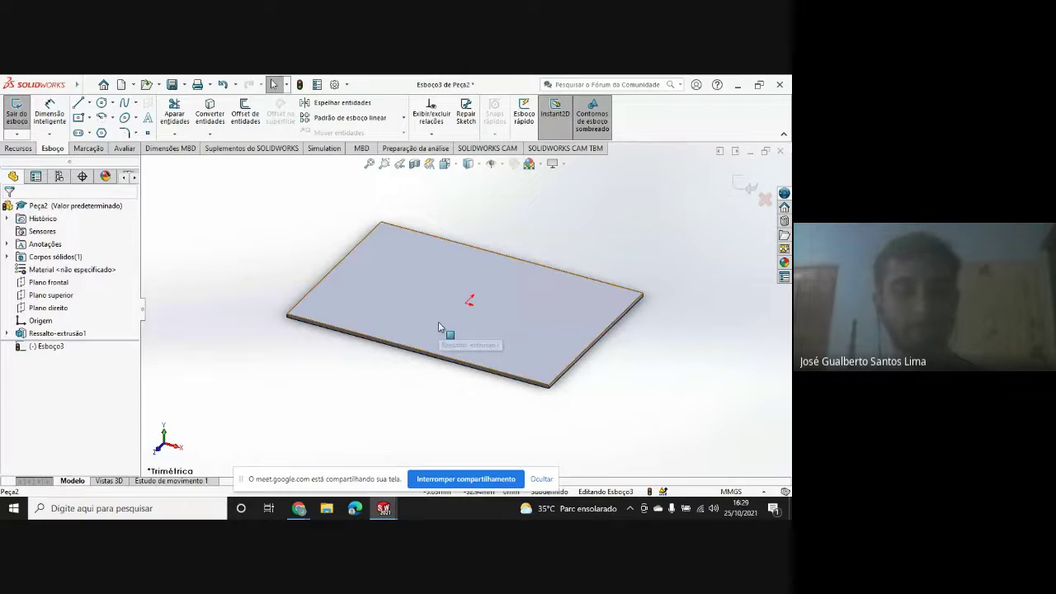
- Switch to the Top view, briefly picking then cancelling the centerline tool
{"action": "key", "text": "ctrl+1"}
{"action": "key", "text": "ctrl+5"}
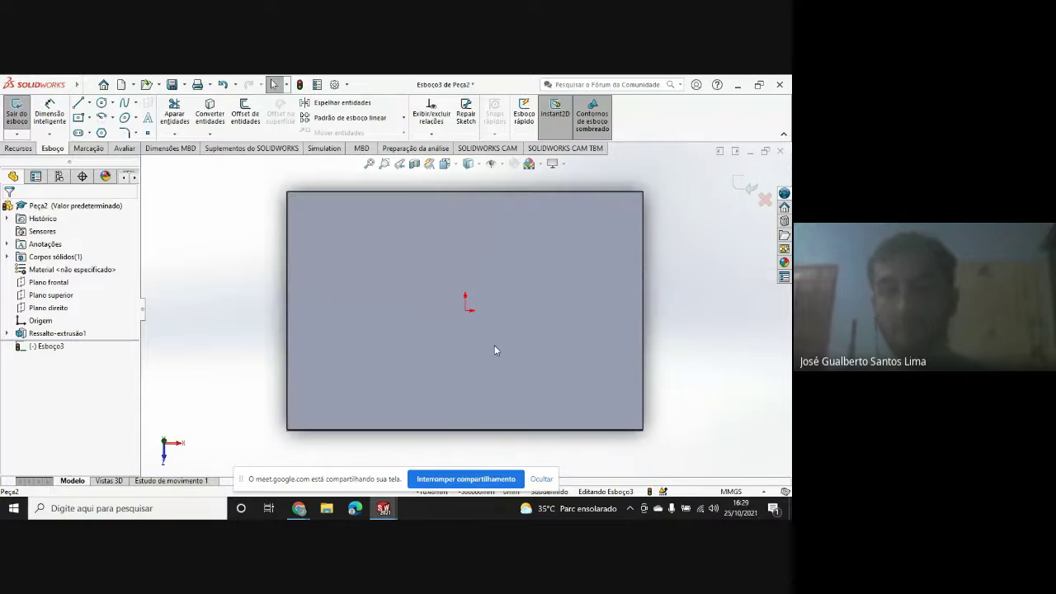
{"action": "left_click", "coordinate": [89, 104]}
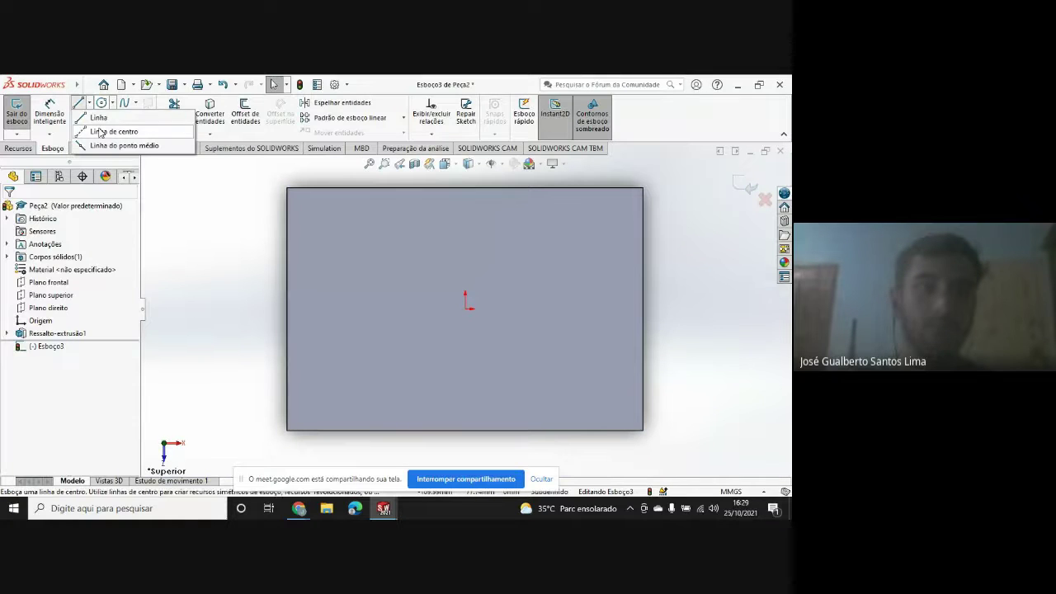
{"action": "left_click", "coordinate": [105, 130]}
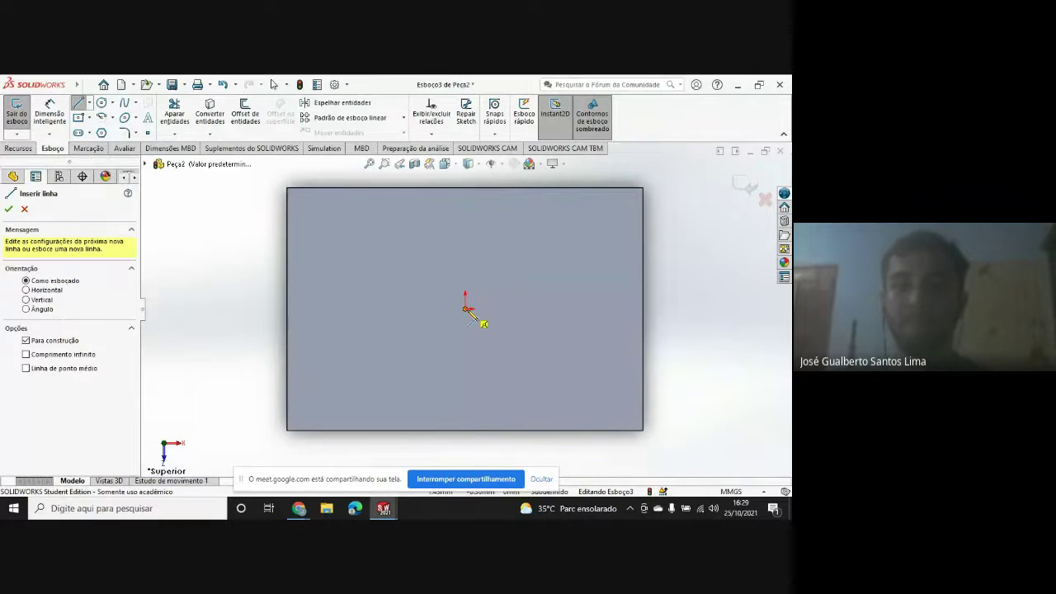
{"action": "key", "text": "Escape"}
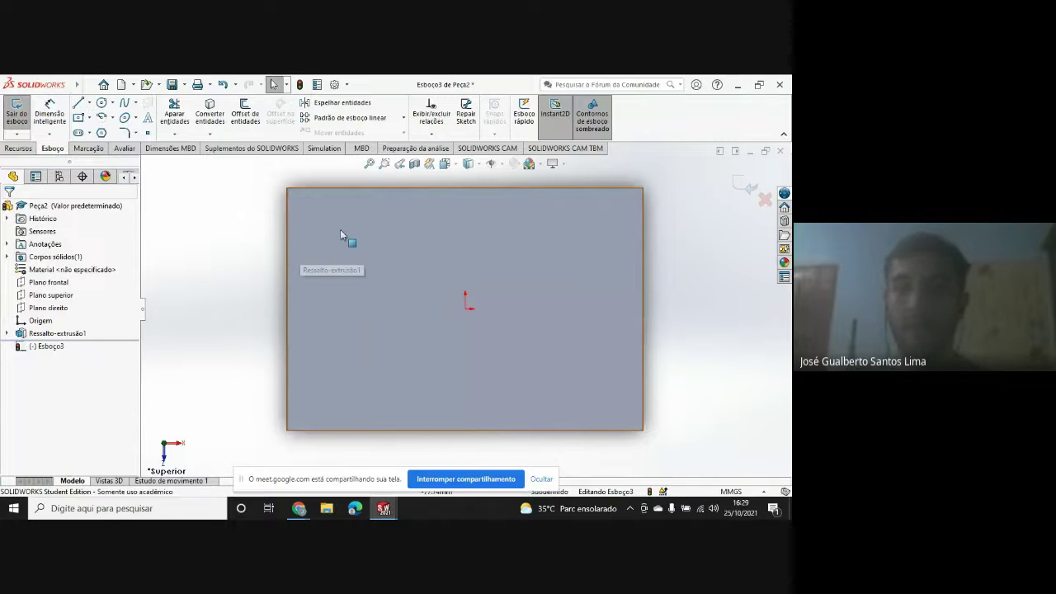
{"action": "left_click", "coordinate": [298, 508]}
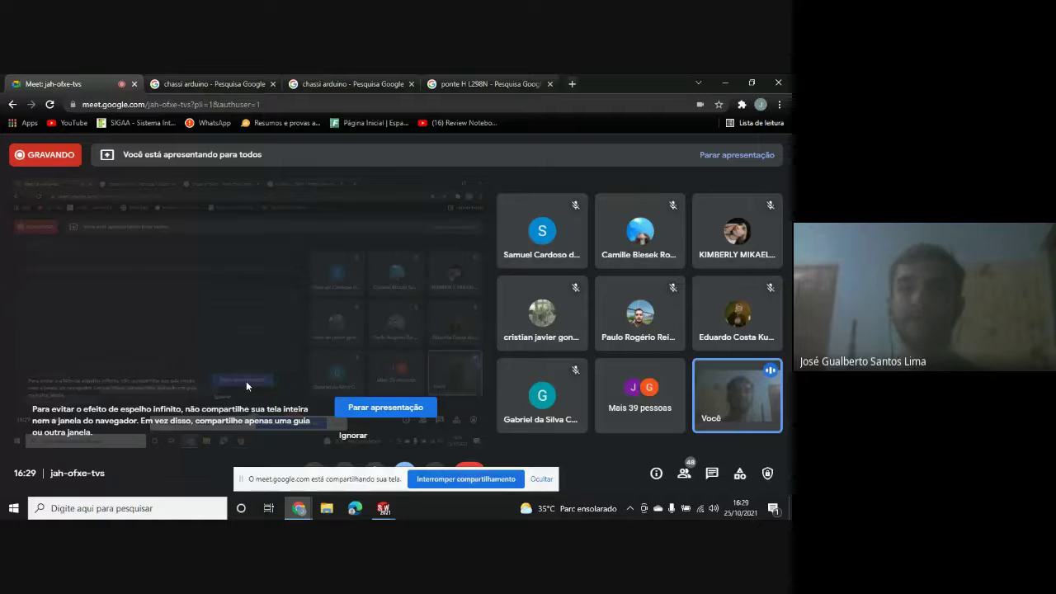
{"action": "key", "text": "ctrl+Tab"}
{"action": "scroll", "coordinate": [422, 322], "scroll_direction": "up", "scroll_amount": 5}
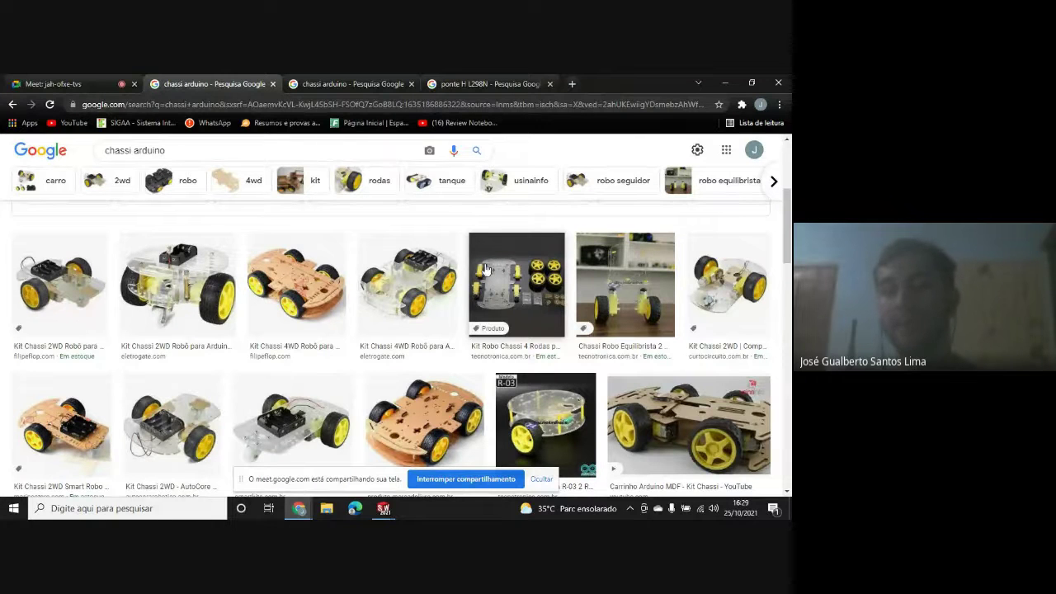
{"action": "scroll", "coordinate": [479, 374], "scroll_direction": "down", "scroll_amount": 1}
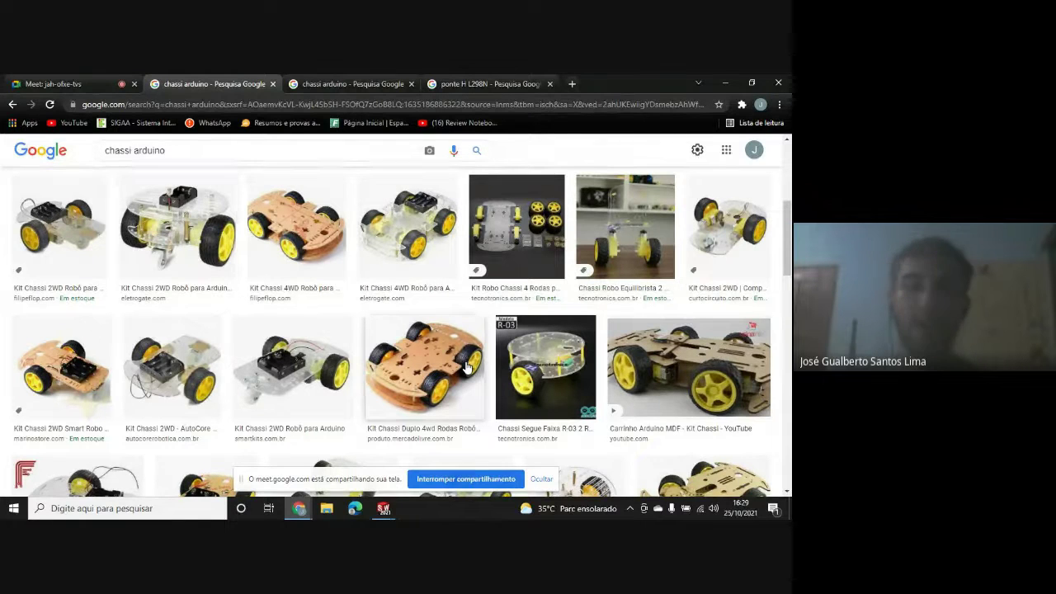
{"action": "scroll", "coordinate": [237, 377], "scroll_direction": "down", "scroll_amount": 1}
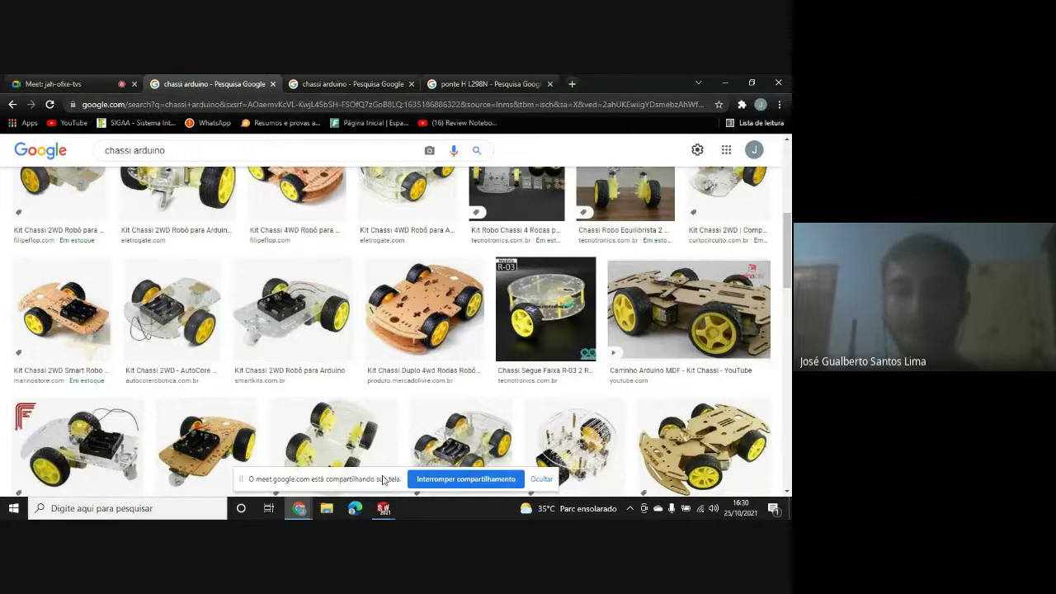
{"action": "left_click", "coordinate": [384, 509]}
{"action": "left_click", "coordinate": [481, 450]}
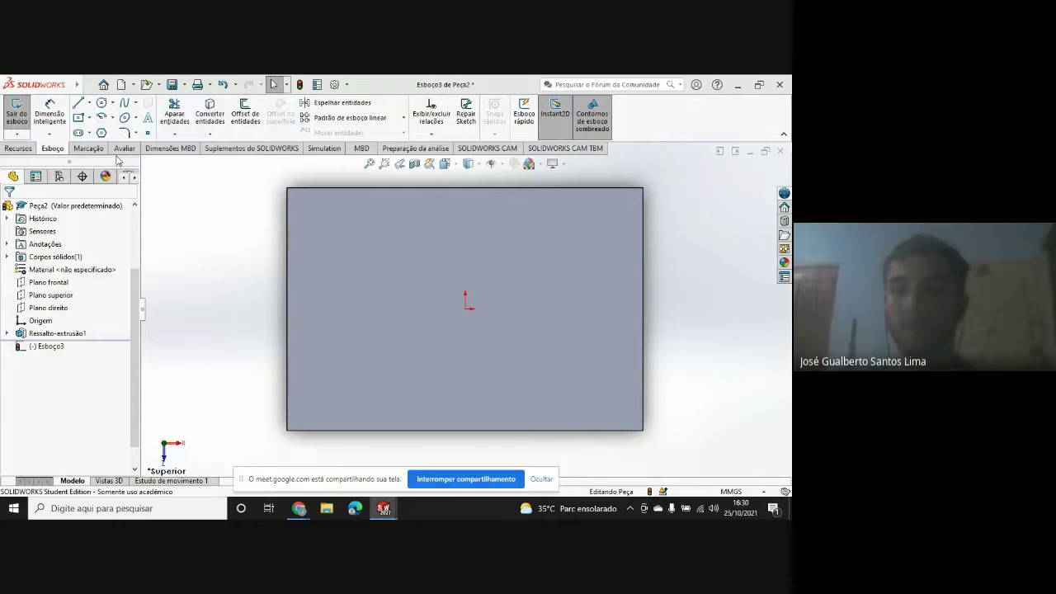
- Return to the Esboço3 sketch of Peça2 and activate the Line tool
{"action": "mouse_move", "coordinate": [383, 508]}
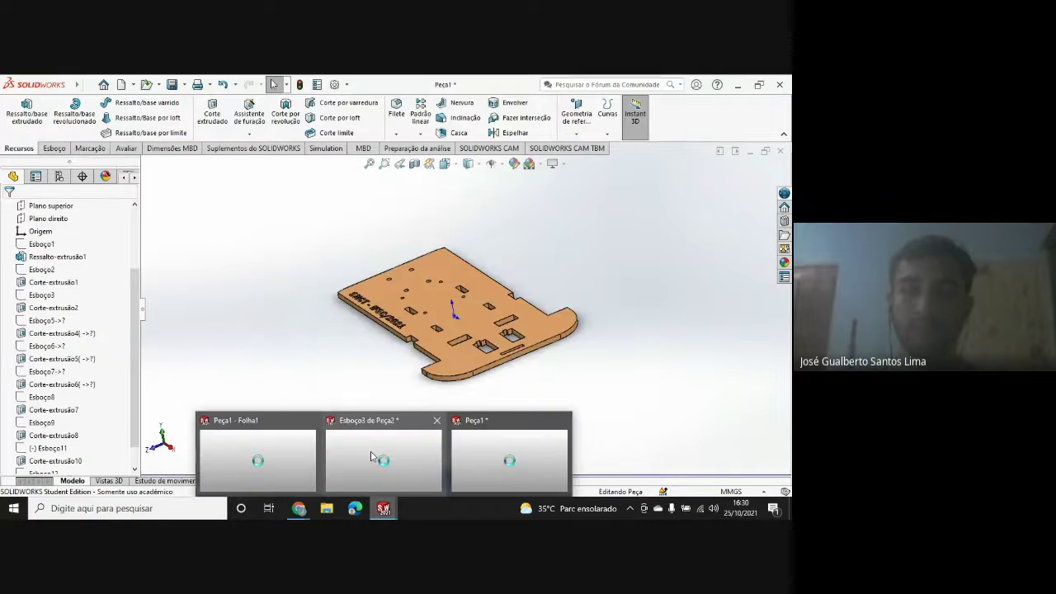
{"action": "left_click", "coordinate": [499, 456]}
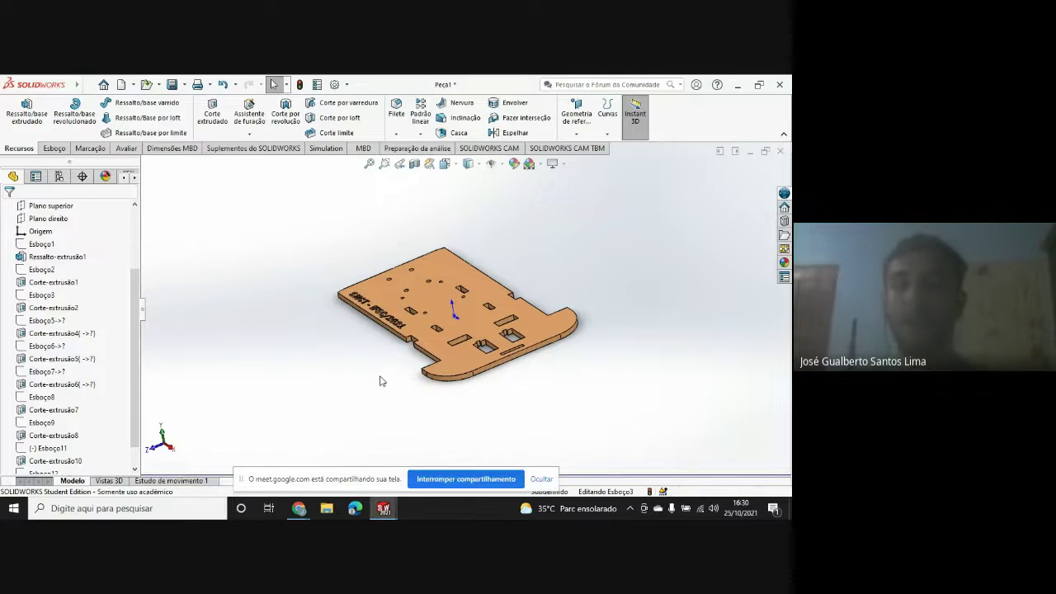
{"action": "key", "text": "ctrl+Tab"}
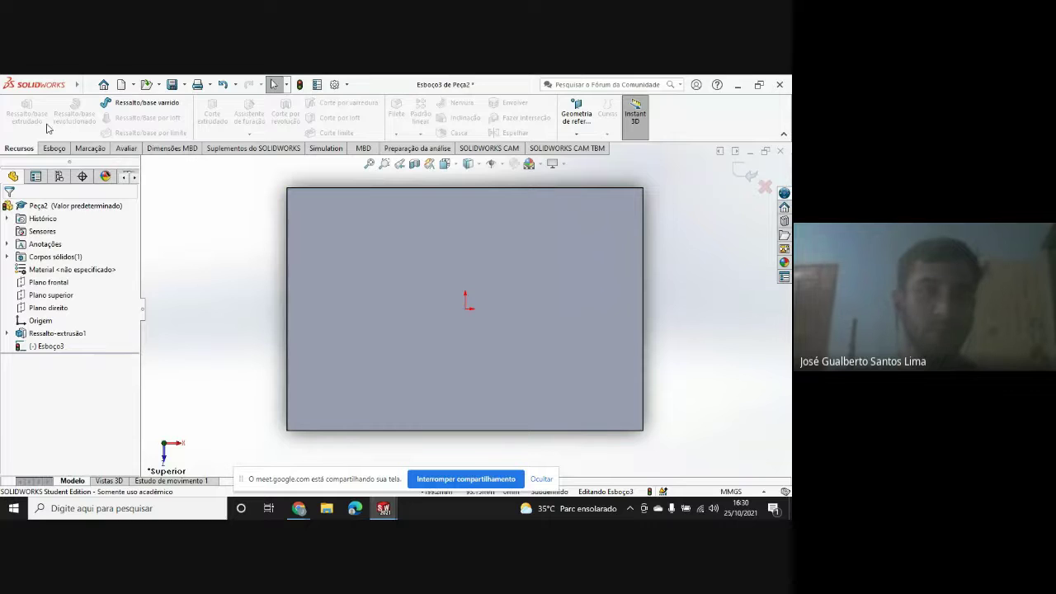
{"action": "left_click", "coordinate": [53, 149]}
{"action": "left_click", "coordinate": [76, 103]}
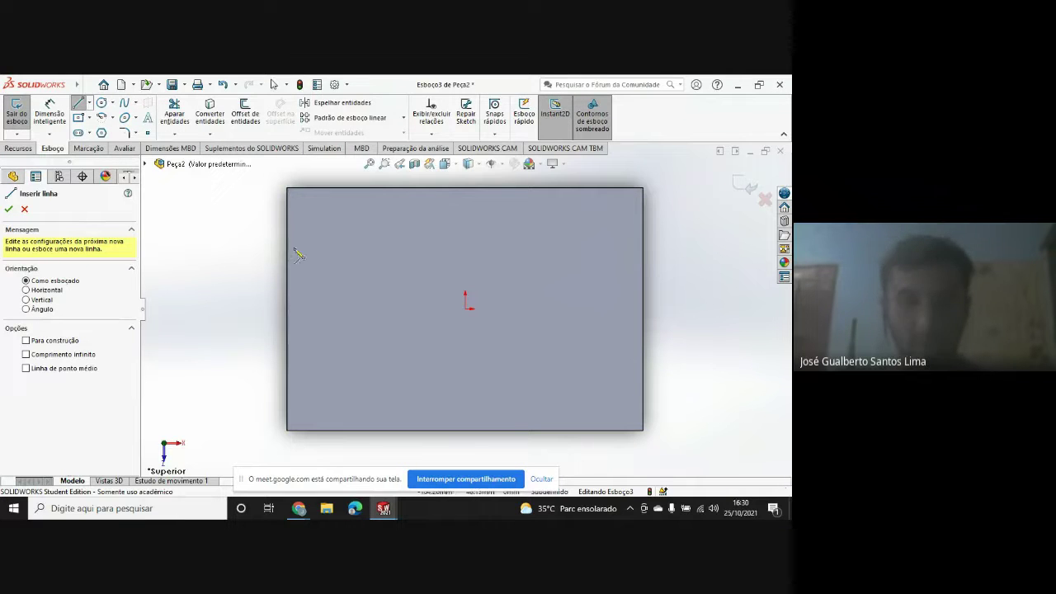
- Draw a closed four-line outline along the plate's top edge starting from its left side
{"action": "left_click", "coordinate": [302, 250]}
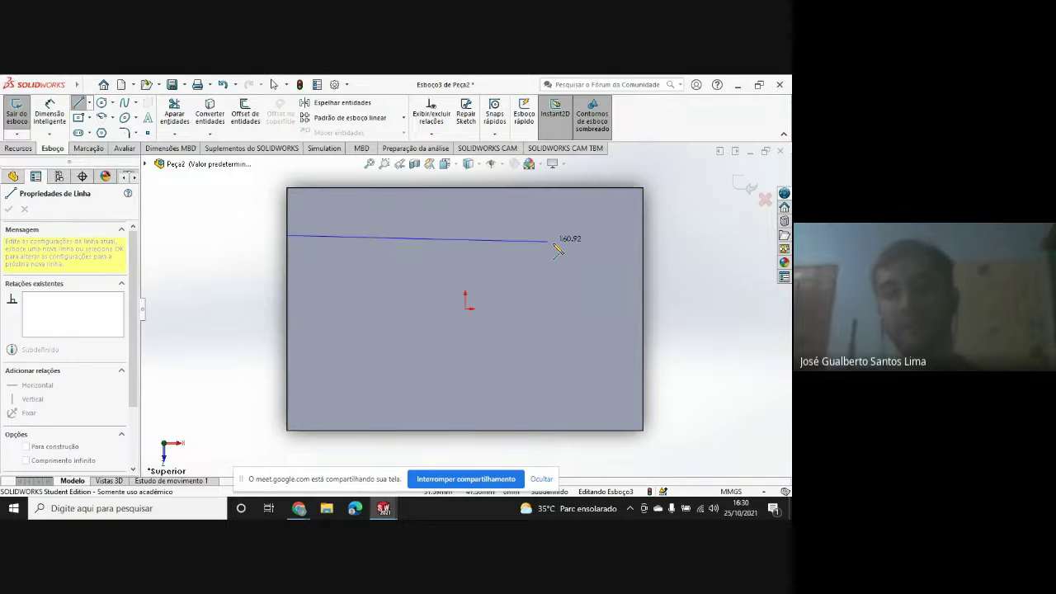
{"action": "left_click", "coordinate": [579, 232]}
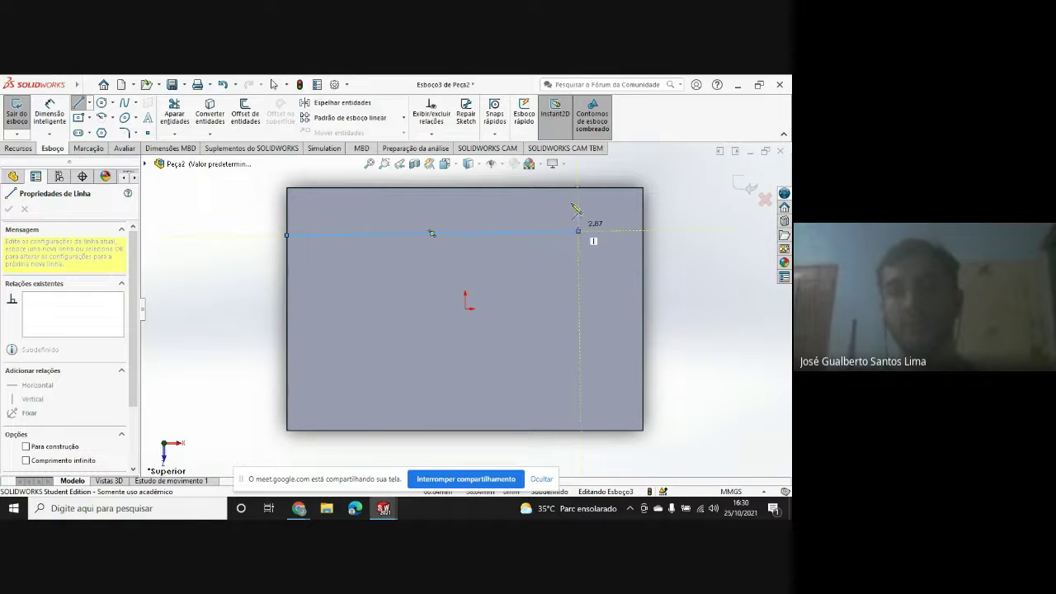
{"action": "left_click", "coordinate": [579, 189]}
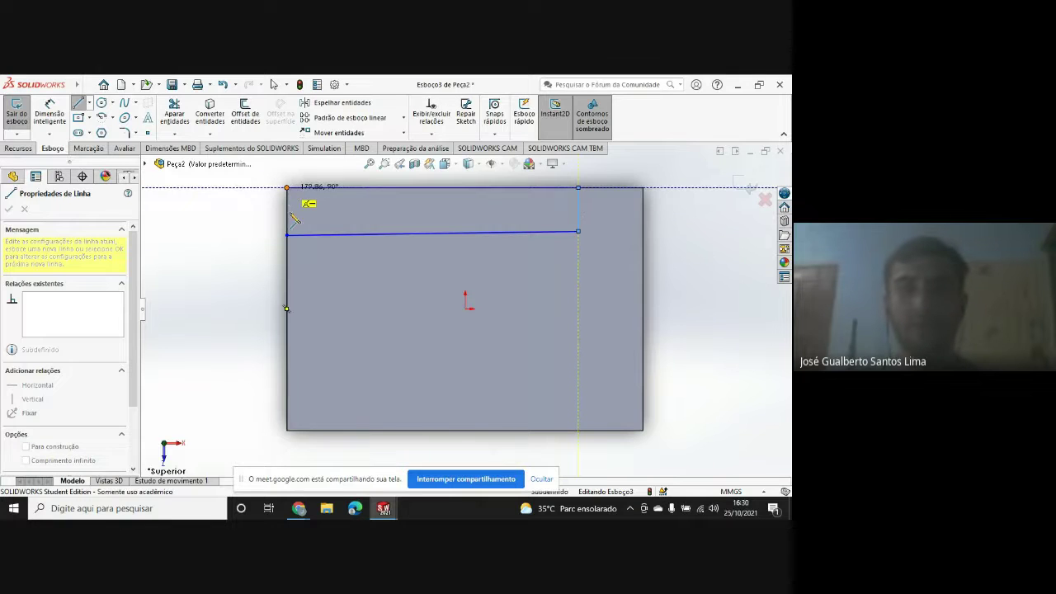
{"action": "left_click", "coordinate": [287, 188]}
{"action": "left_click", "coordinate": [287, 235]}
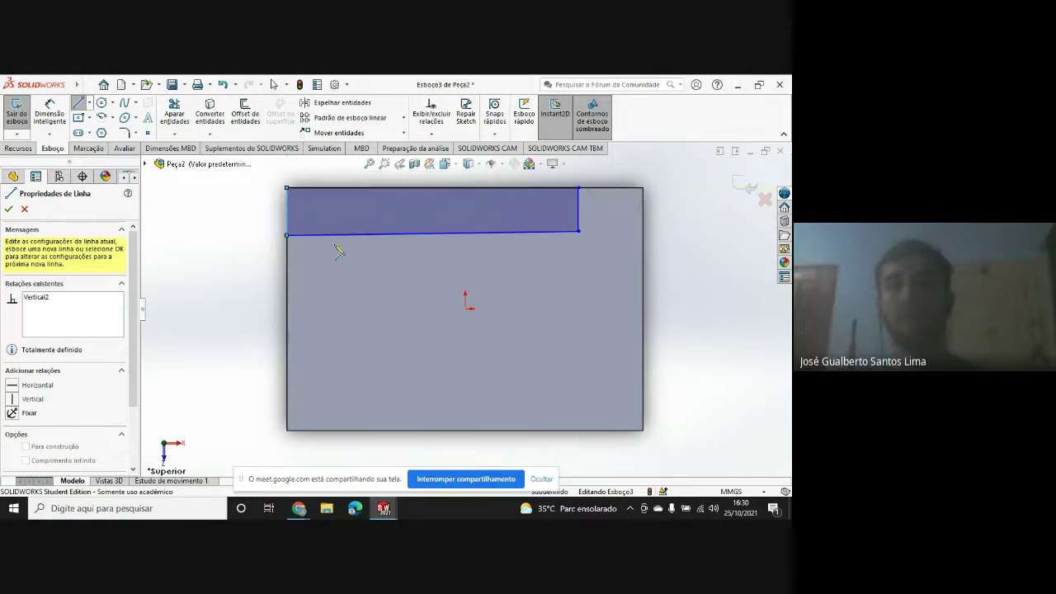
{"action": "left_click", "coordinate": [478, 233]}
{"action": "key", "text": "Escape"}
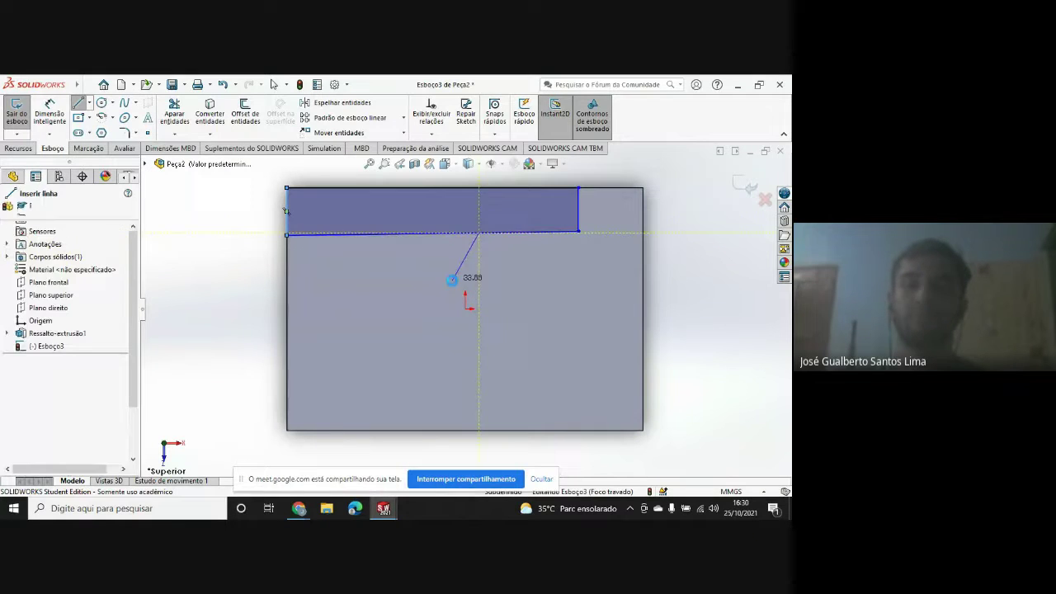
- Give the outline's bottom line a Horizontal relation
{"action": "left_click", "coordinate": [449, 236]}
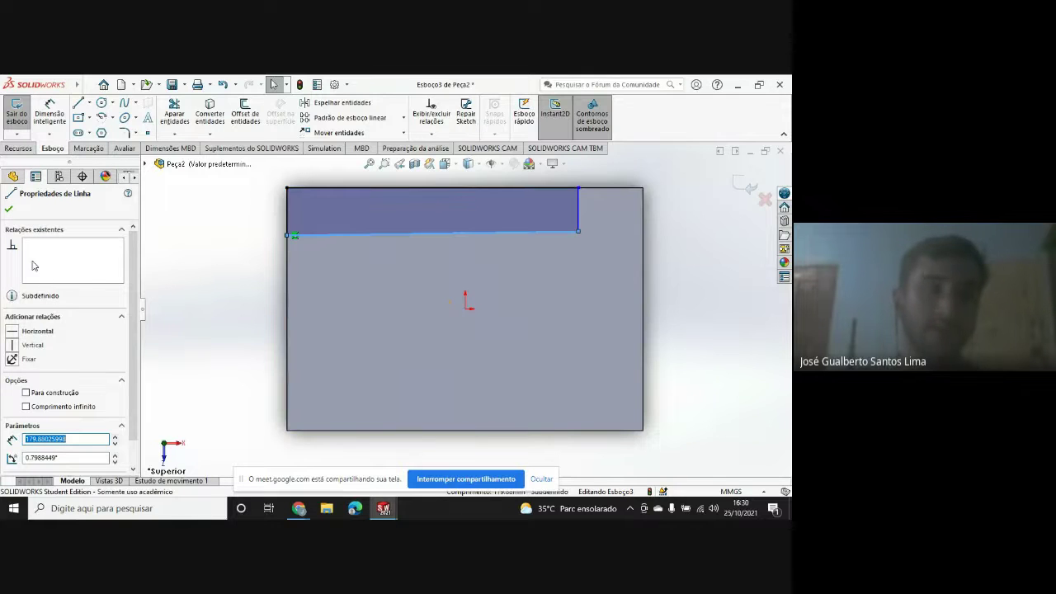
{"action": "left_click", "coordinate": [13, 332]}
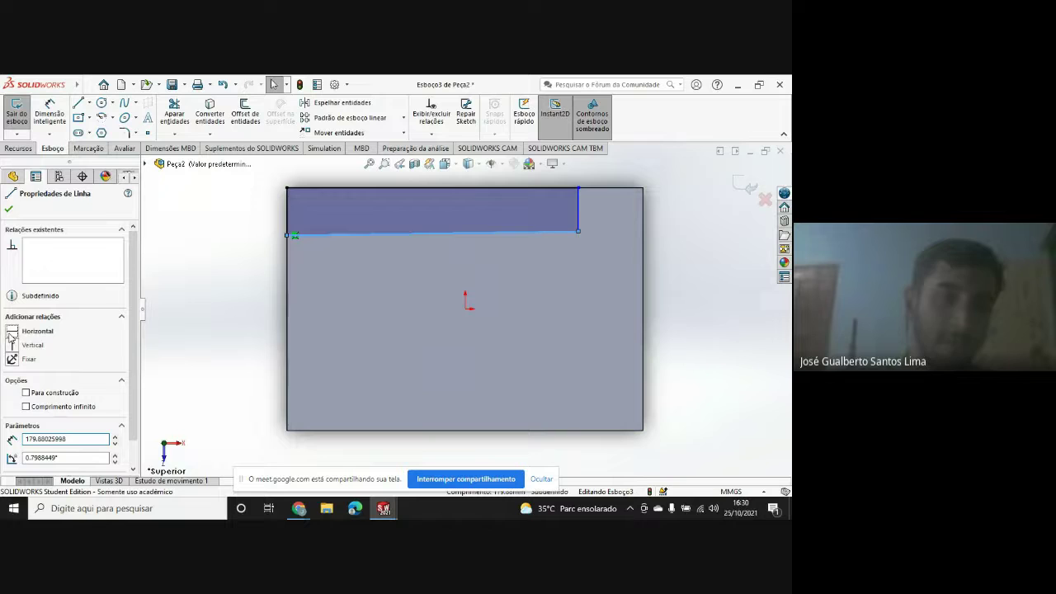
{"action": "left_click", "coordinate": [578, 217]}
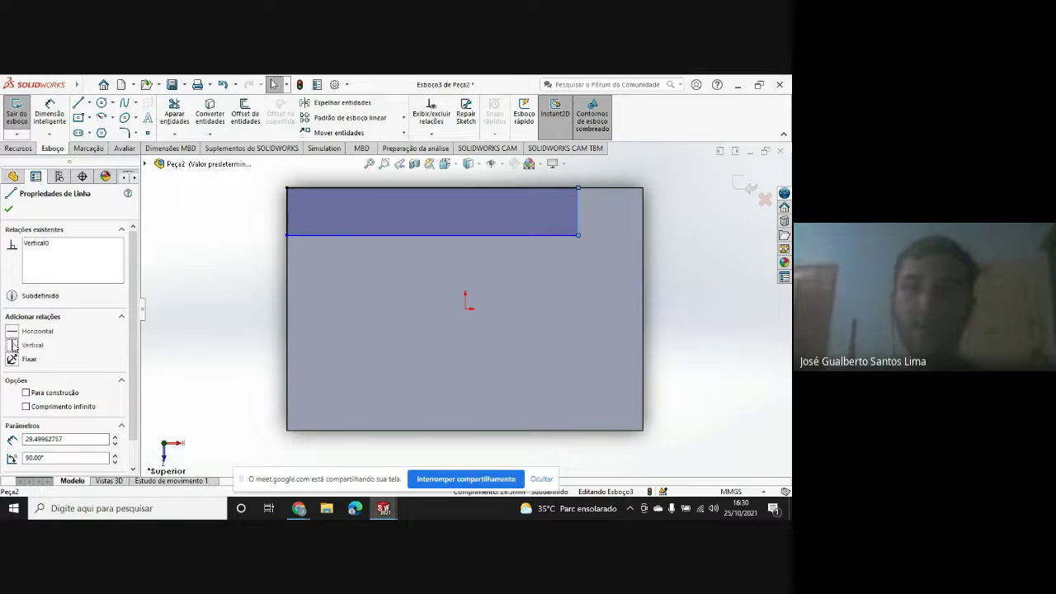
- Dimension the notch outline to 180 mm long and 20 mm tall
{"action": "left_click", "coordinate": [202, 240]}
{"action": "left_click", "coordinate": [49, 115]}
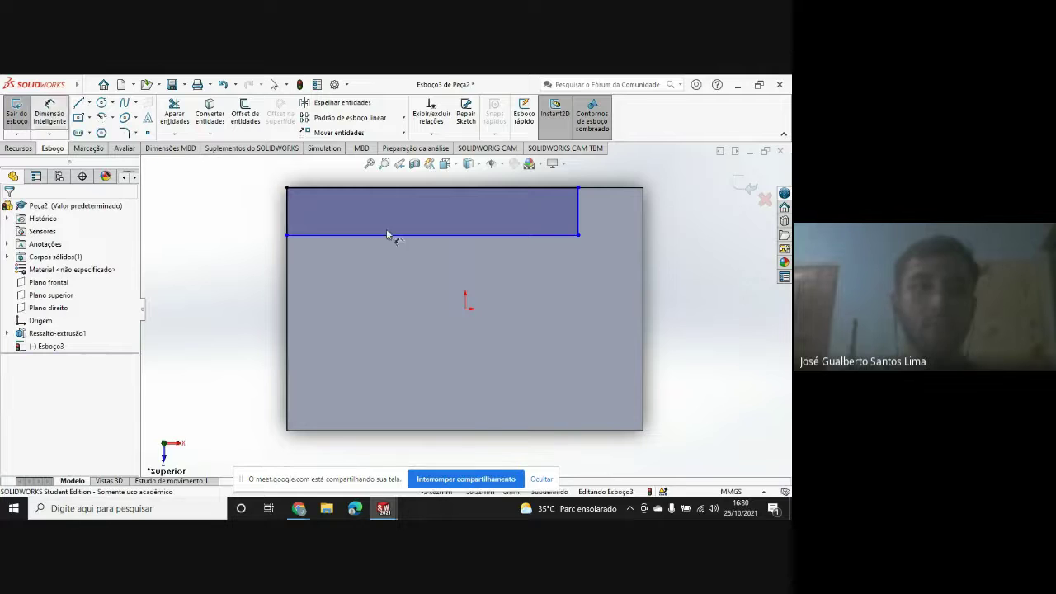
{"action": "left_click", "coordinate": [438, 236]}
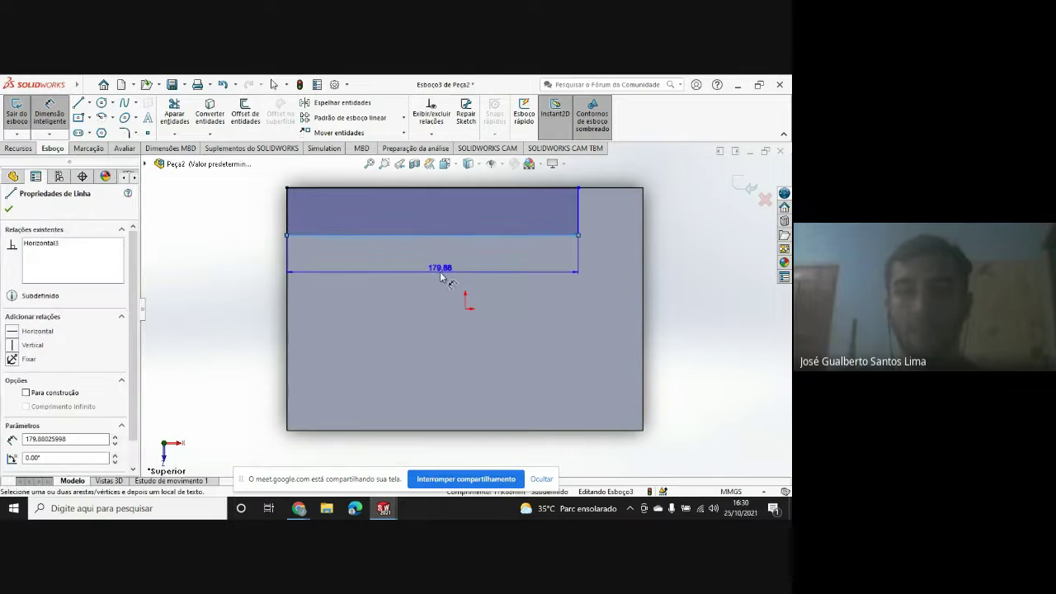
{"action": "left_click", "coordinate": [438, 269]}
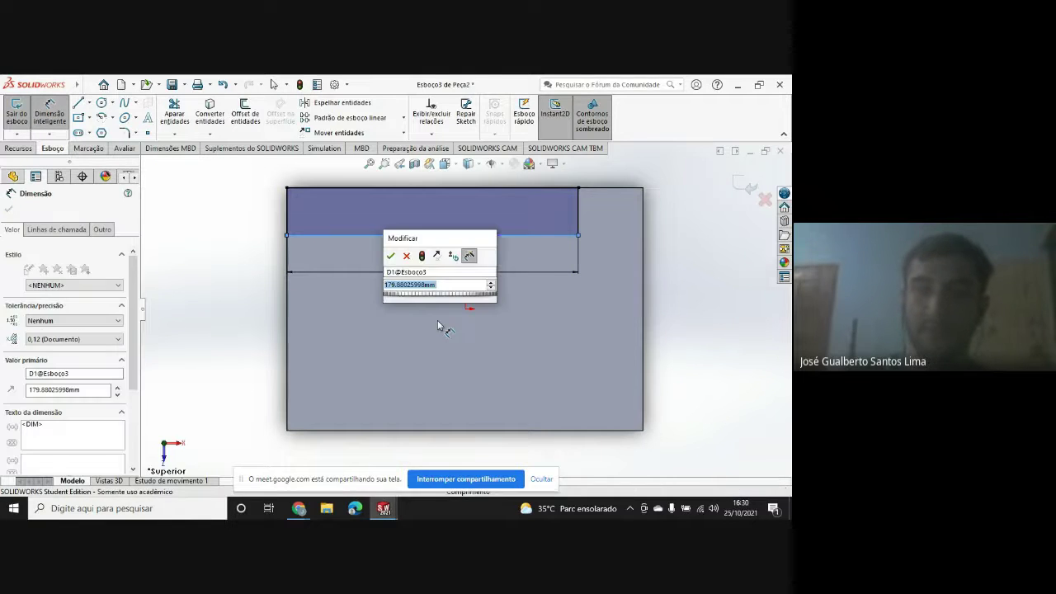
{"action": "type", "text": "180"}
{"action": "key", "text": "Return"}
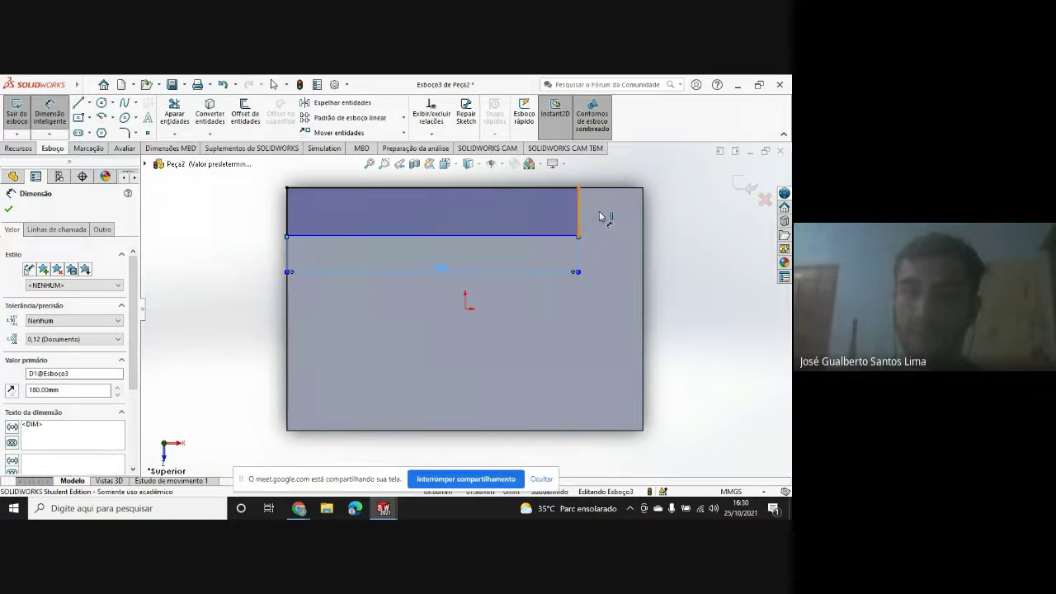
{"action": "left_click", "coordinate": [579, 216]}
{"action": "left_click", "coordinate": [595, 213]}
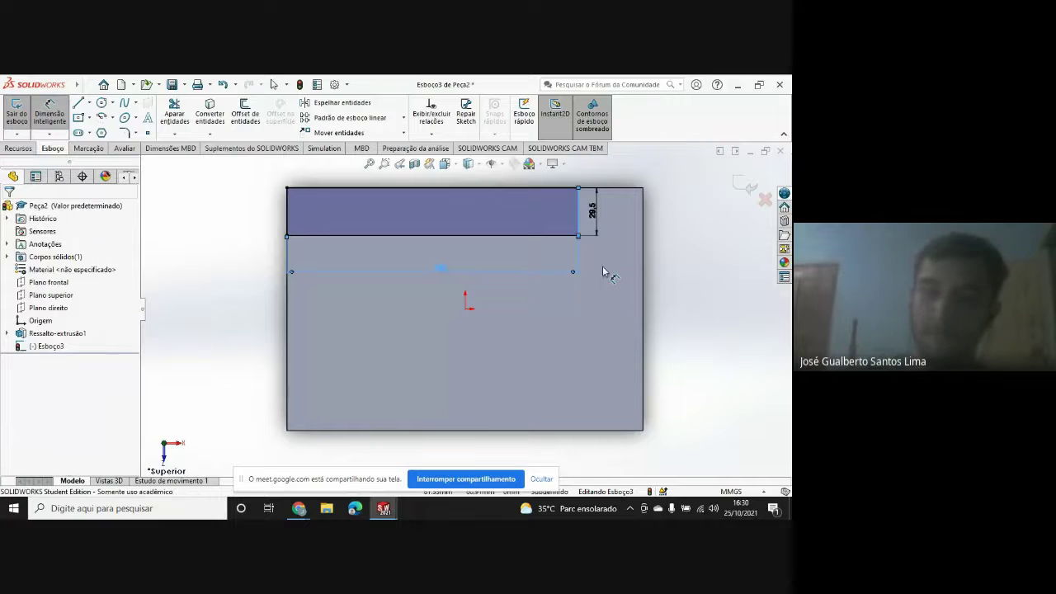
{"action": "type", "text": "20"}
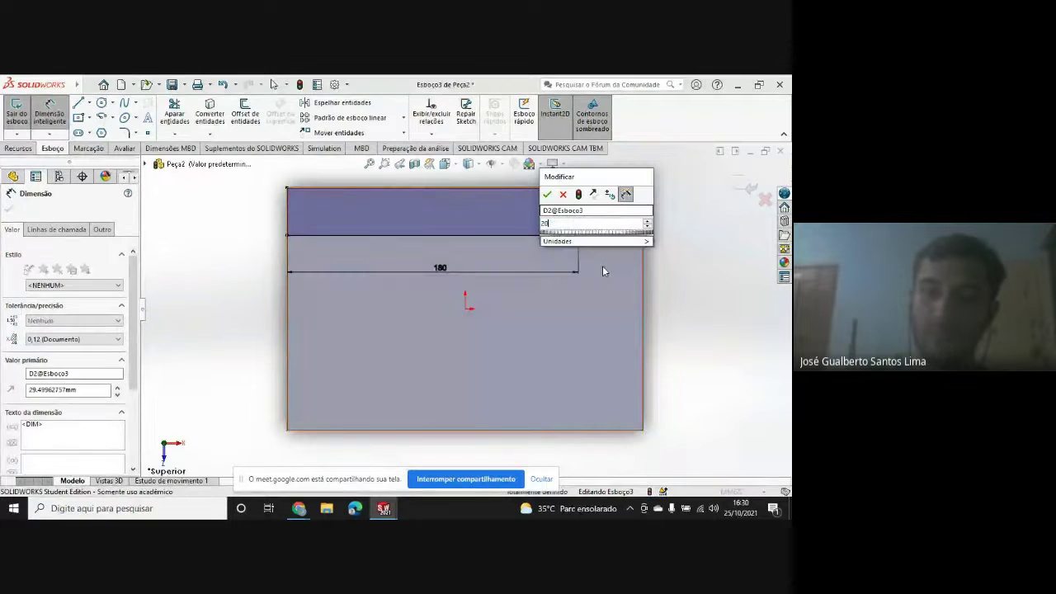
{"action": "key", "text": "Return"}
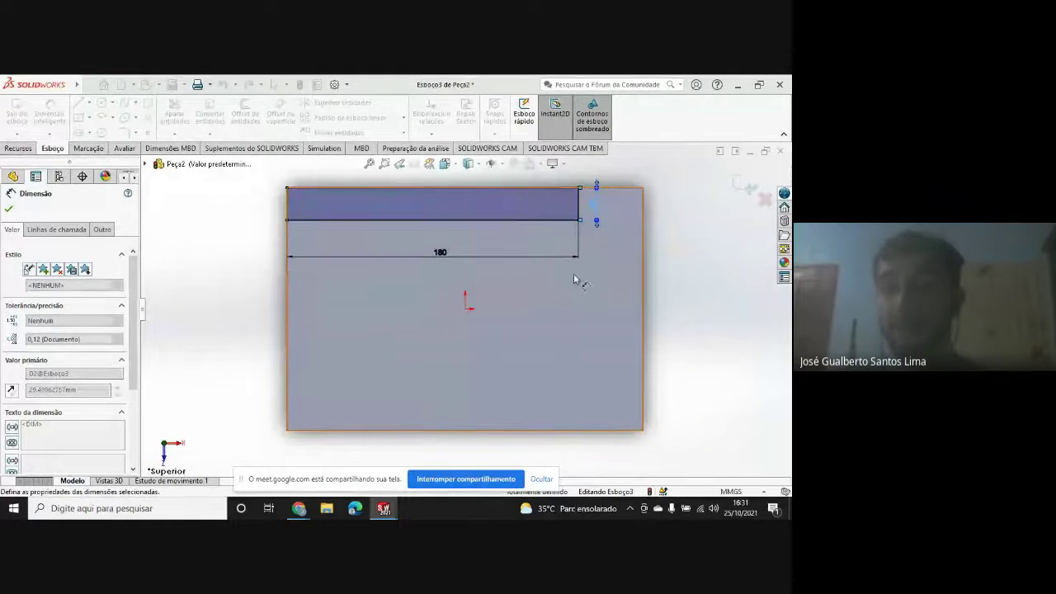
{"action": "key", "text": "Escape"}
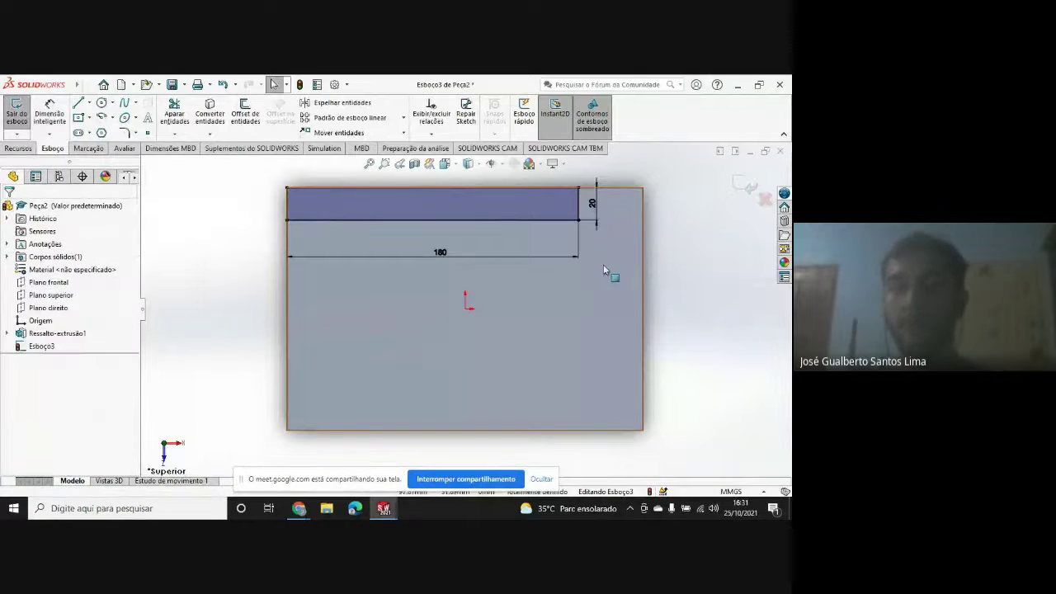
- Draw a horizontal centerline through the middle of the plate
{"action": "left_click", "coordinate": [88, 104]}
{"action": "left_click", "coordinate": [102, 131]}
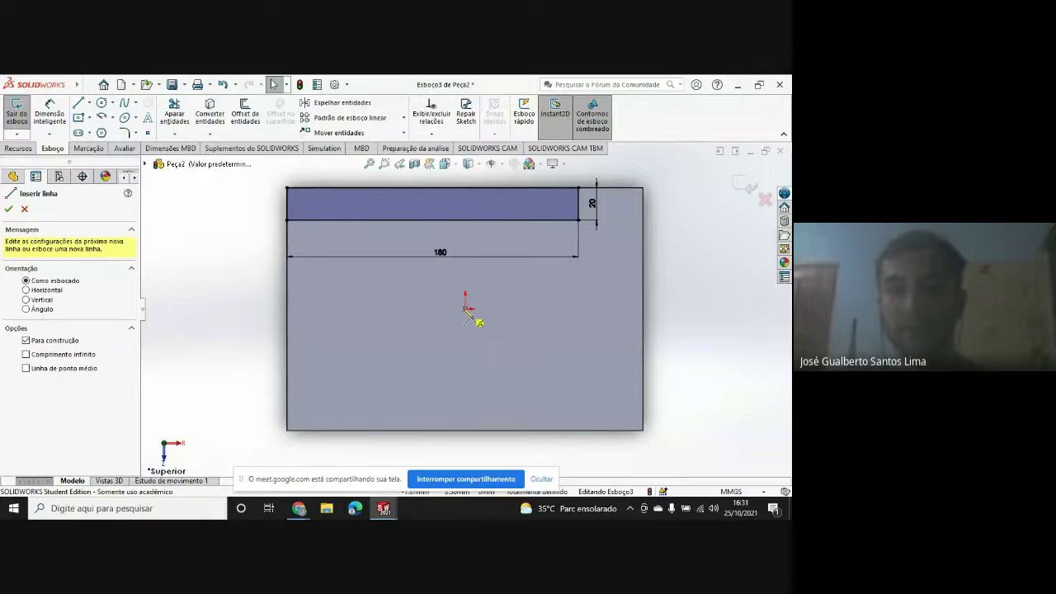
{"action": "left_click_drag", "start_coordinate": [466, 309], "coordinate": [344, 308]}
{"action": "key", "text": "Escape"}
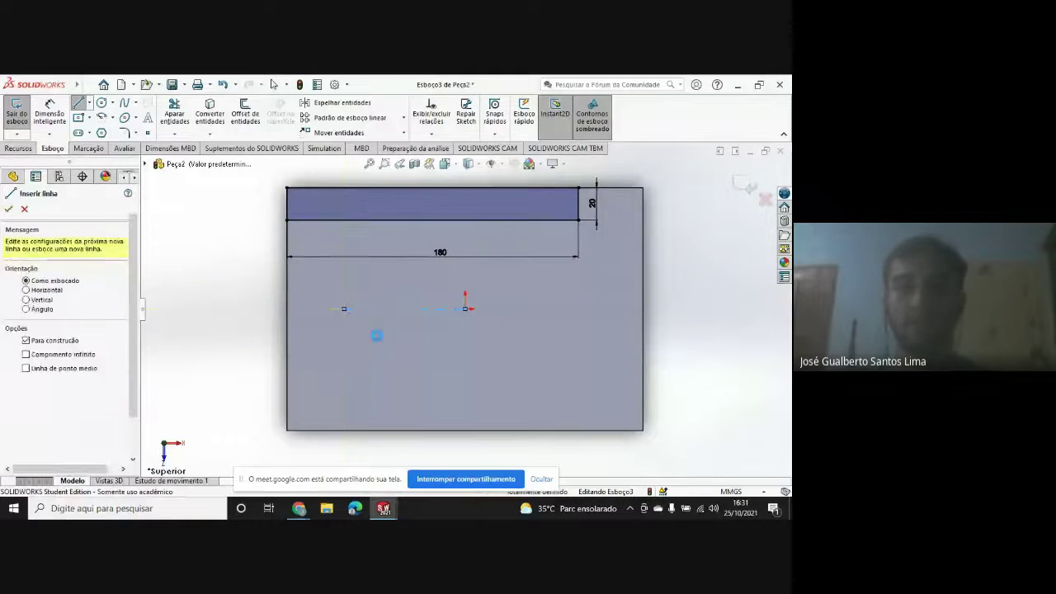
{"action": "key", "text": "Escape"}
- Mirror the top notch rectangle across the centerline to the opposite long edge
{"action": "left_click", "coordinate": [331, 102]}
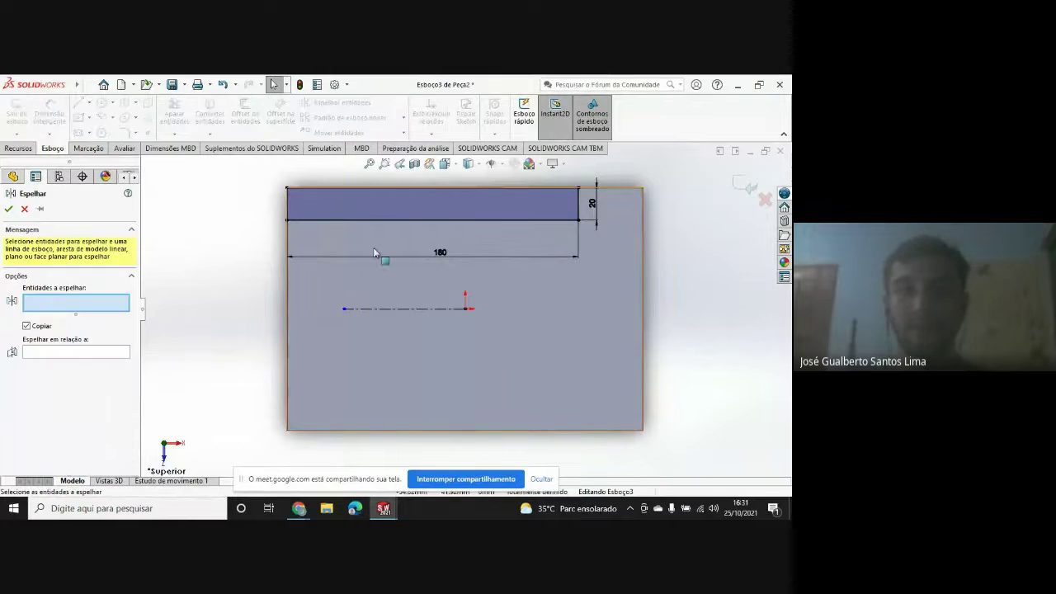
{"action": "left_click", "coordinate": [66, 351]}
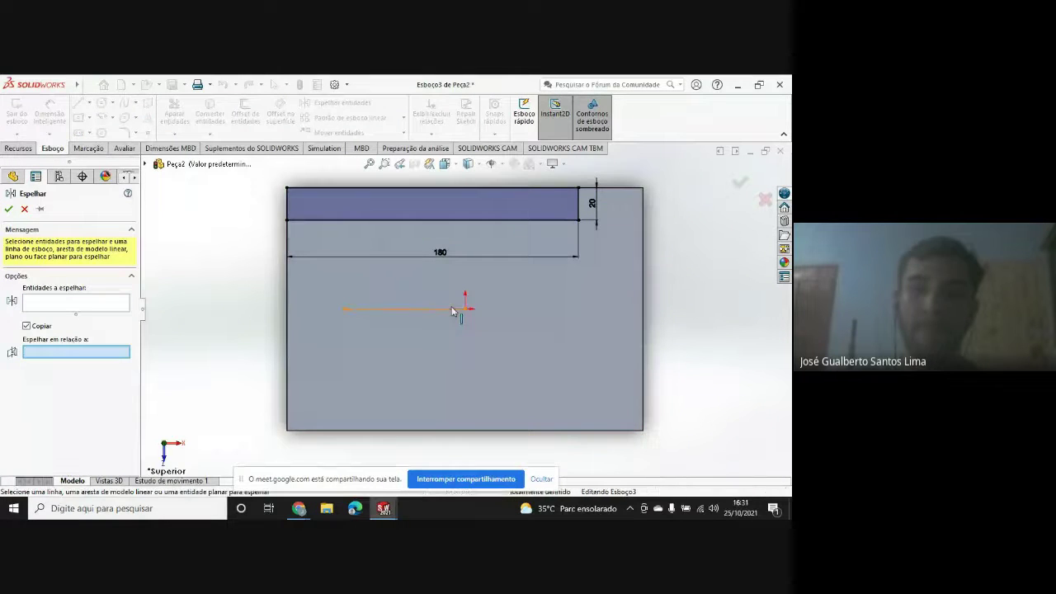
{"action": "left_click", "coordinate": [459, 309]}
{"action": "left_click", "coordinate": [100, 298]}
{"action": "left_click", "coordinate": [403, 206]}
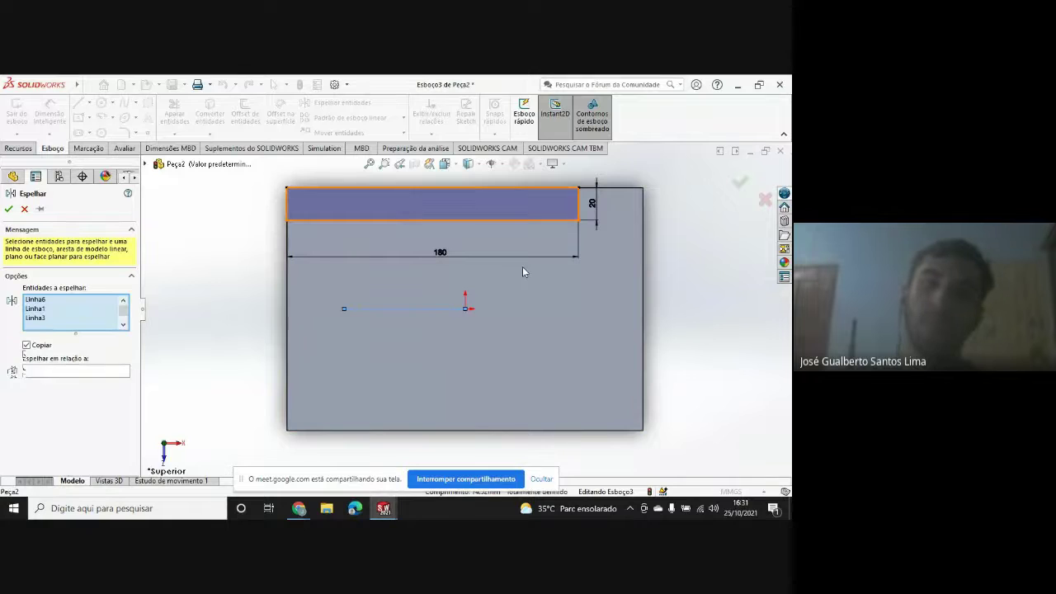
{"action": "left_click", "coordinate": [741, 181]}
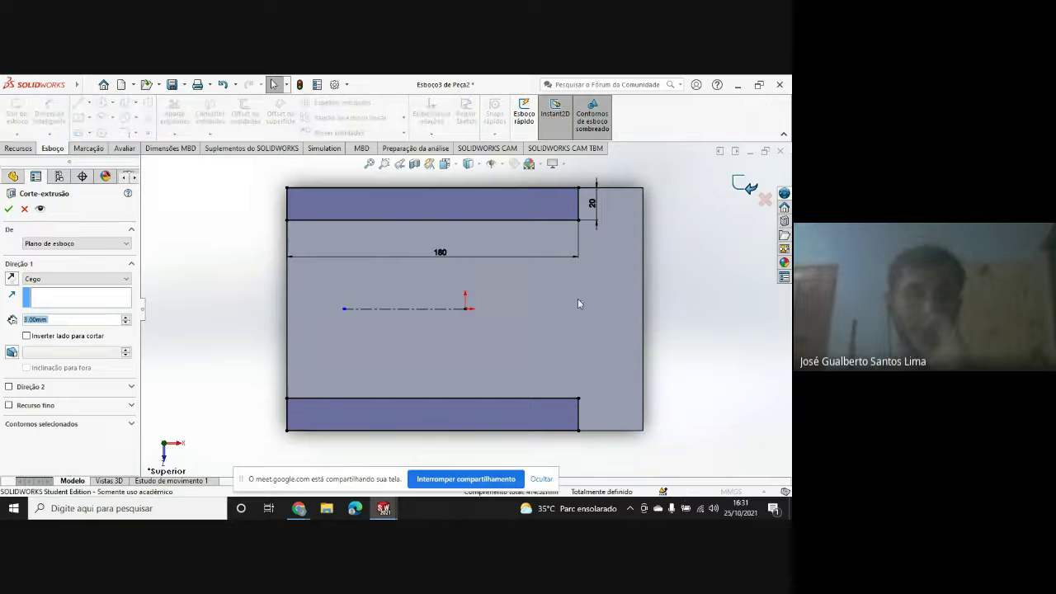
- Set the cut's end condition to Through All and check it edge-on
{"action": "left_click", "coordinate": [53, 279]}
{"action": "left_click", "coordinate": [52, 297]}
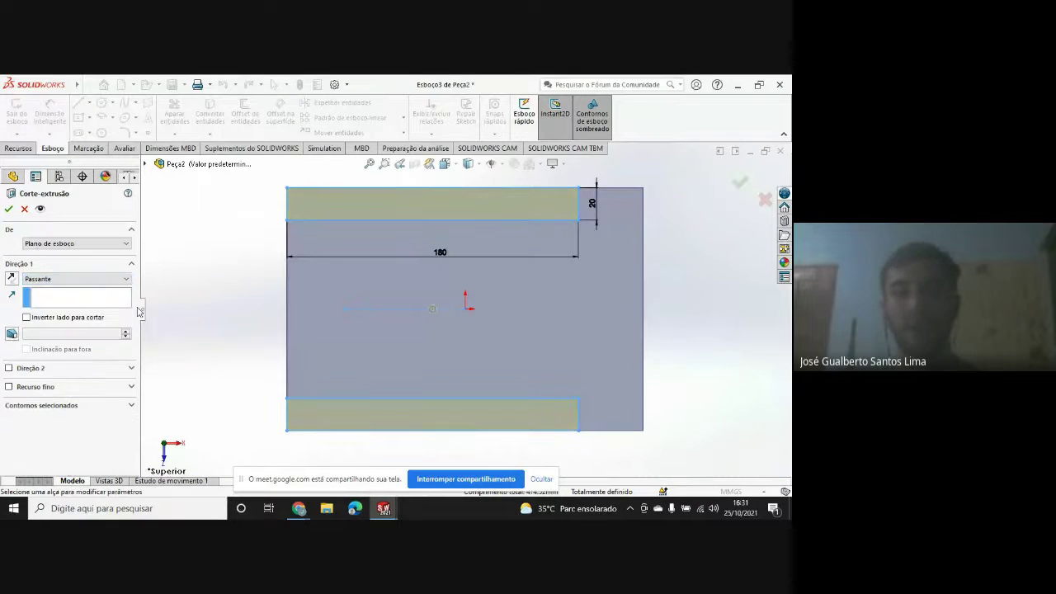
{"action": "middle_click_drag", "start_coordinate": [253, 311], "coordinate": [330, 305]}
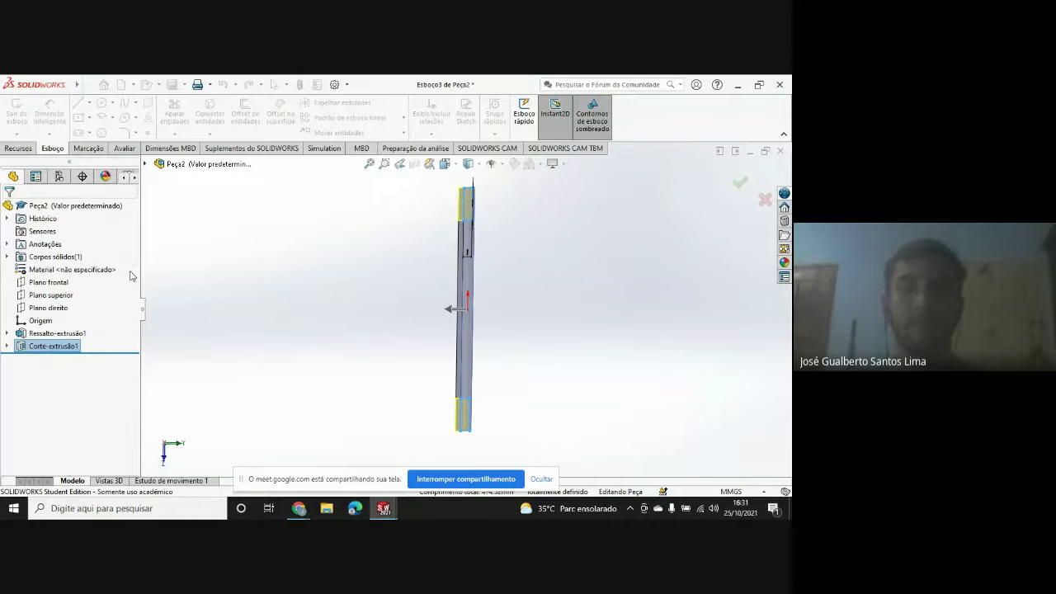
{"action": "left_click", "coordinate": [57, 332]}
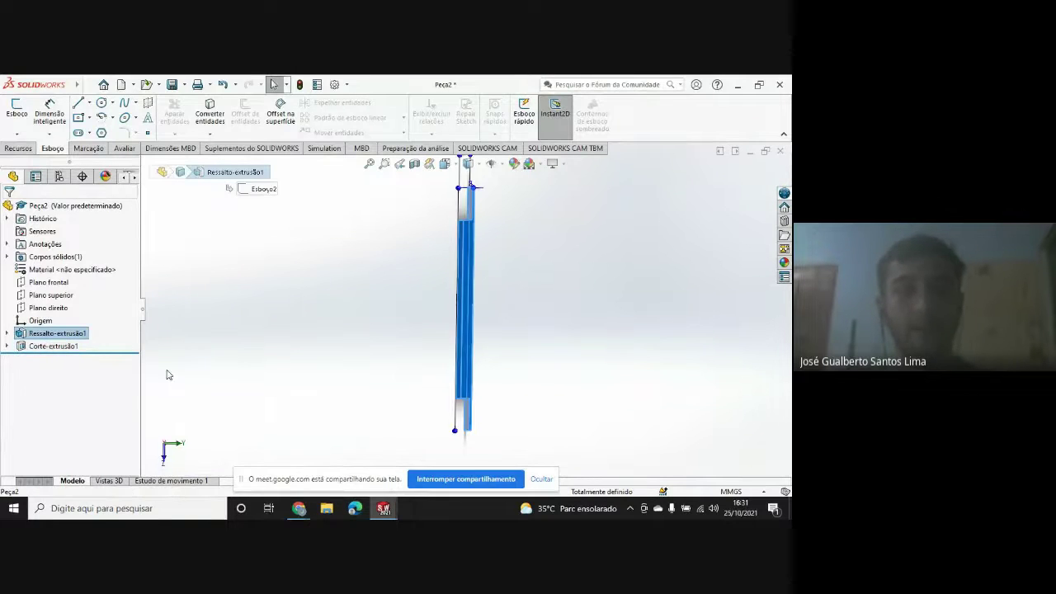
- Edit Corte-extrusão1 to a Blind 3.00 mm depth and view the part from the top
{"action": "left_click", "coordinate": [33, 346]}
{"action": "right_click", "coordinate": [33, 347]}
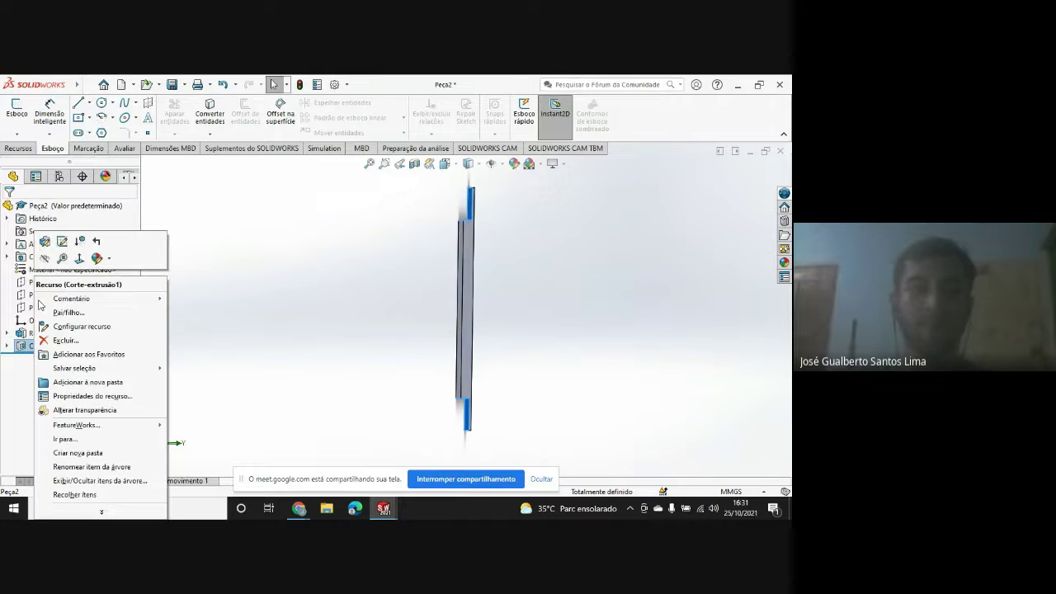
{"action": "left_click", "coordinate": [64, 242]}
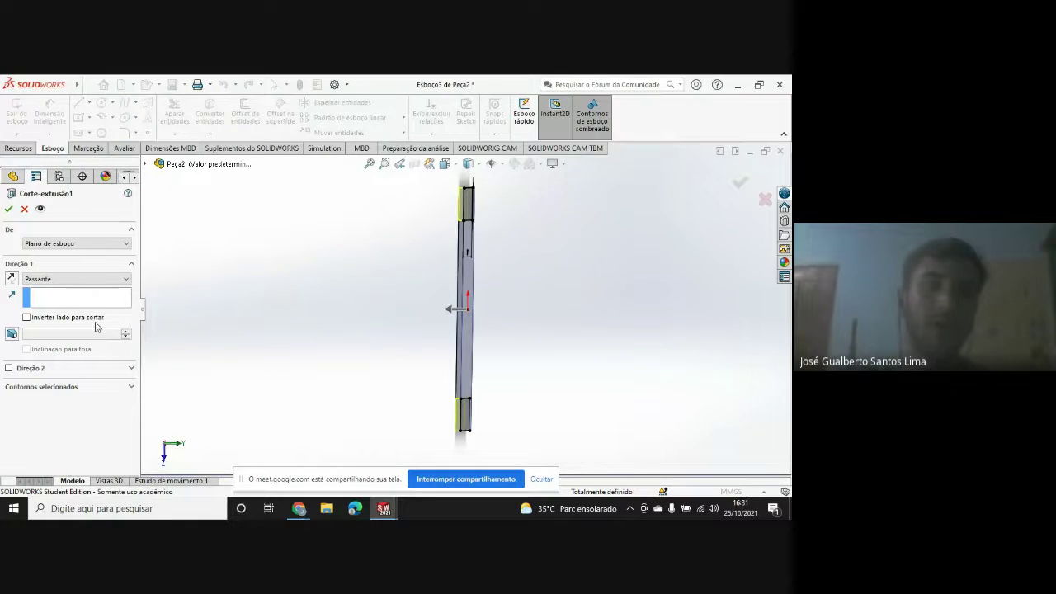
{"action": "left_click", "coordinate": [94, 281]}
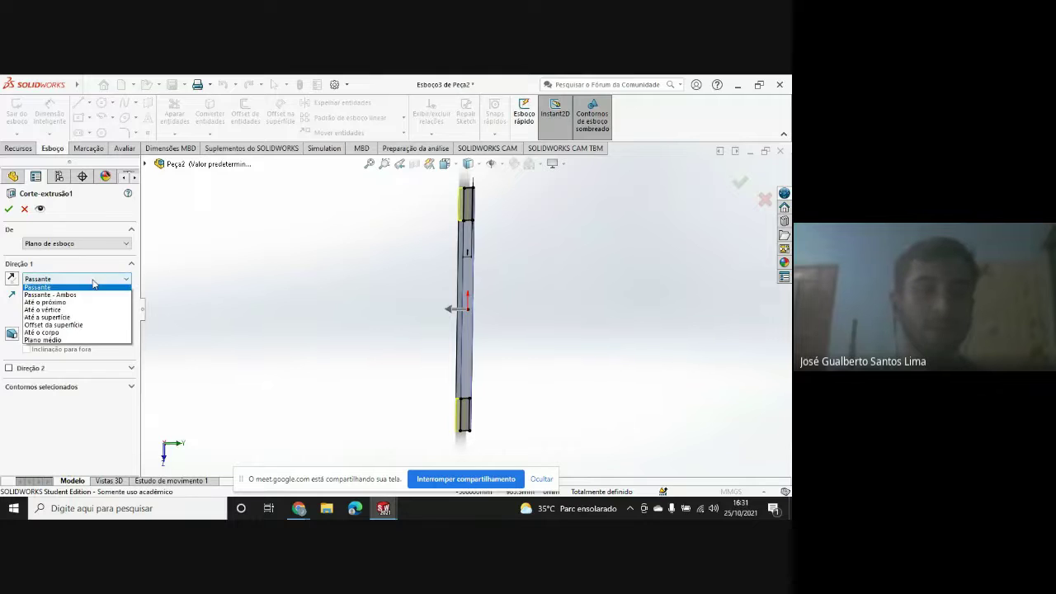
{"action": "scroll", "coordinate": [77, 293], "scroll_direction": "up", "scroll_amount": 1}
{"action": "left_click", "coordinate": [78, 288]}
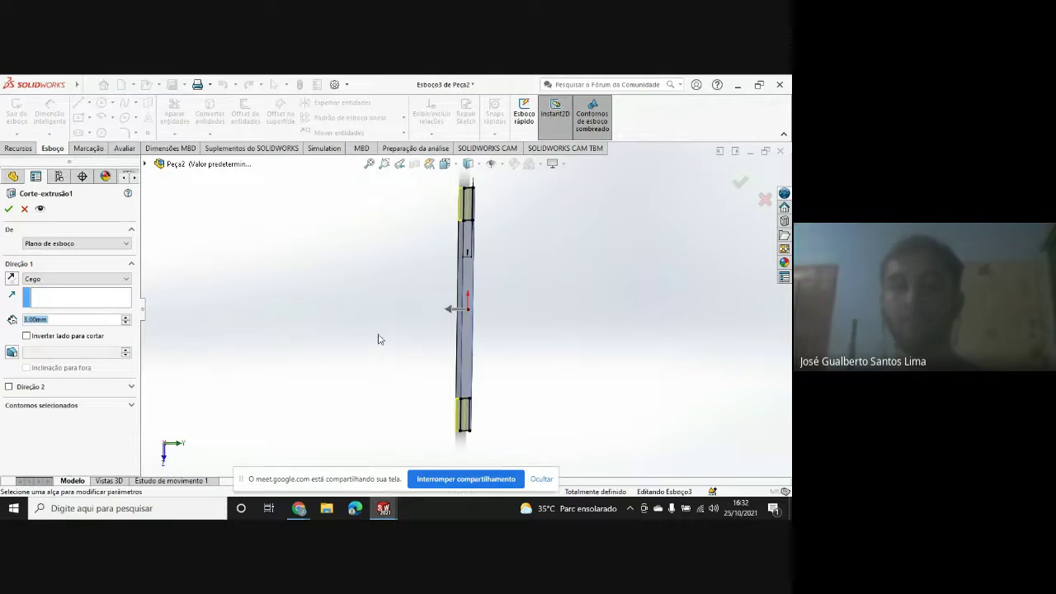
{"action": "middle_click_drag", "start_coordinate": [377, 339], "coordinate": [327, 318]}
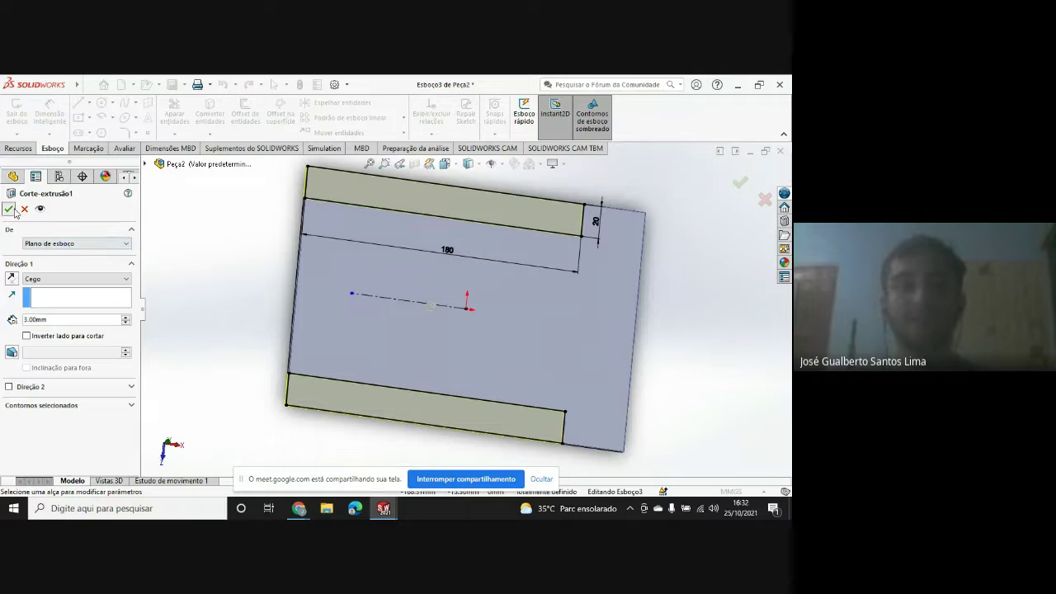
{"action": "key", "text": "Return"}
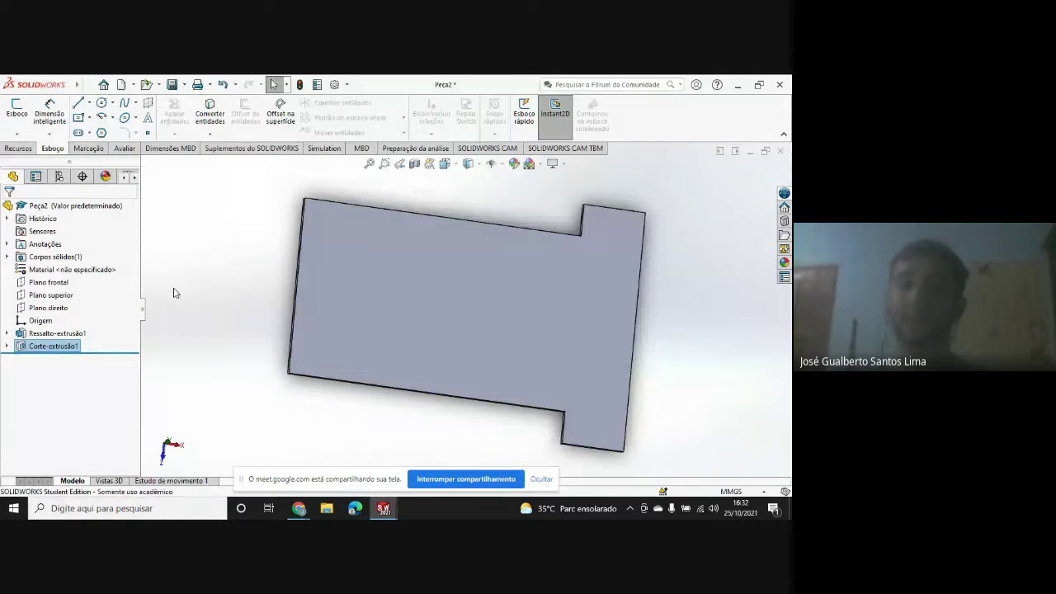
{"action": "left_click", "coordinate": [258, 346]}
{"action": "key", "text": "ctrl+5"}
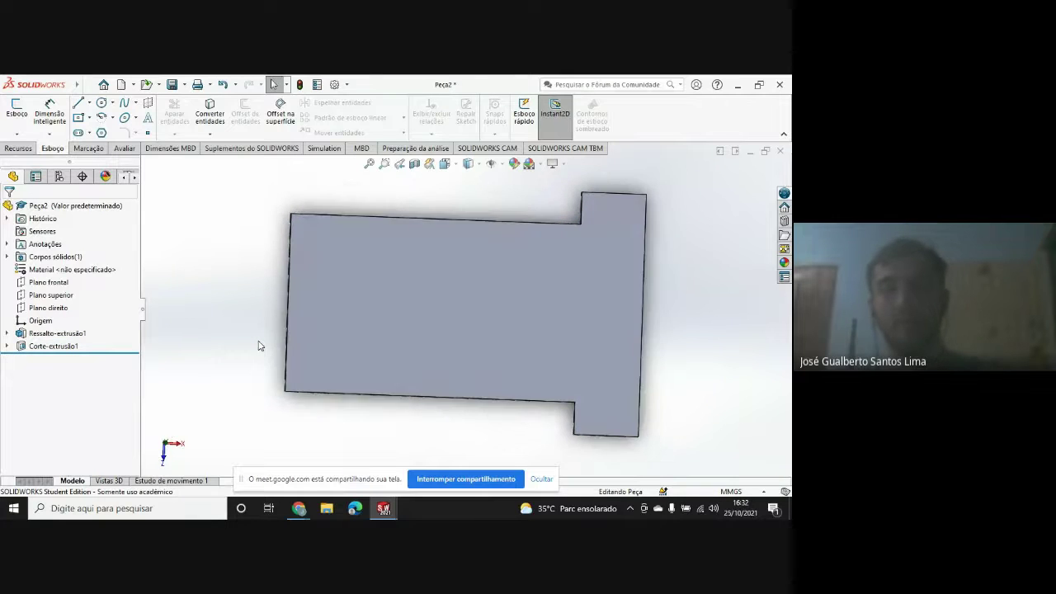
- Start a fillet on the plate corners with a 30 mm radius
{"action": "left_click", "coordinate": [18, 147]}
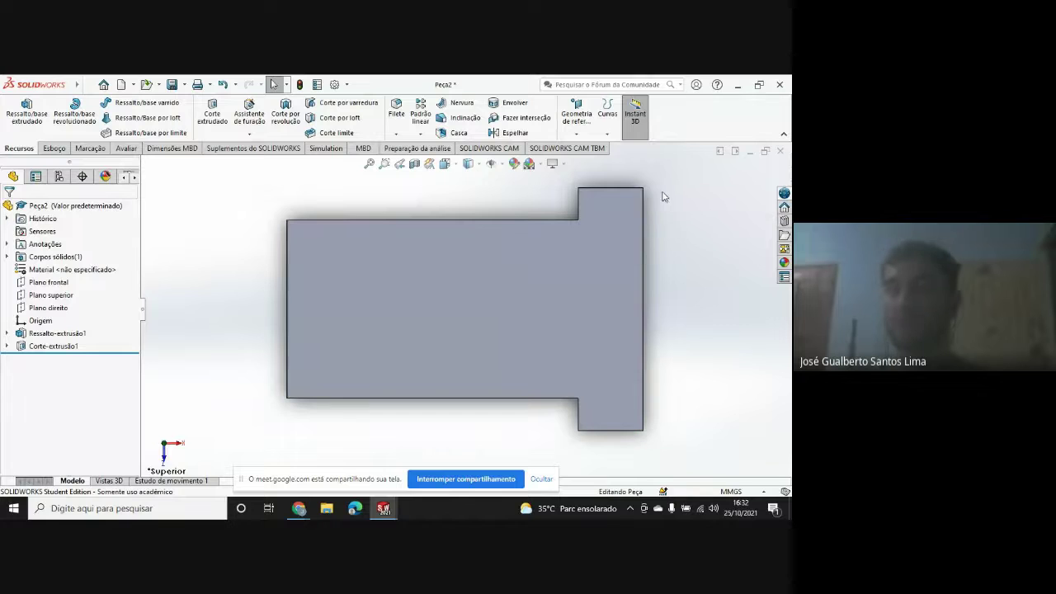
{"action": "middle_click_drag", "start_coordinate": [651, 198], "coordinate": [613, 245]}
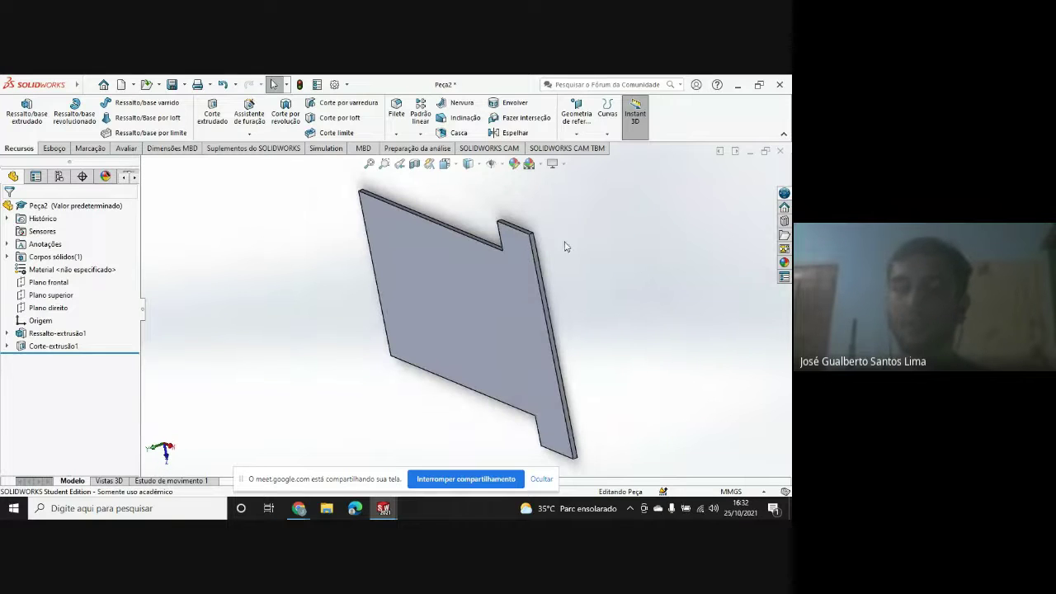
{"action": "scroll", "coordinate": [544, 239], "scroll_direction": "down", "scroll_amount": 4}
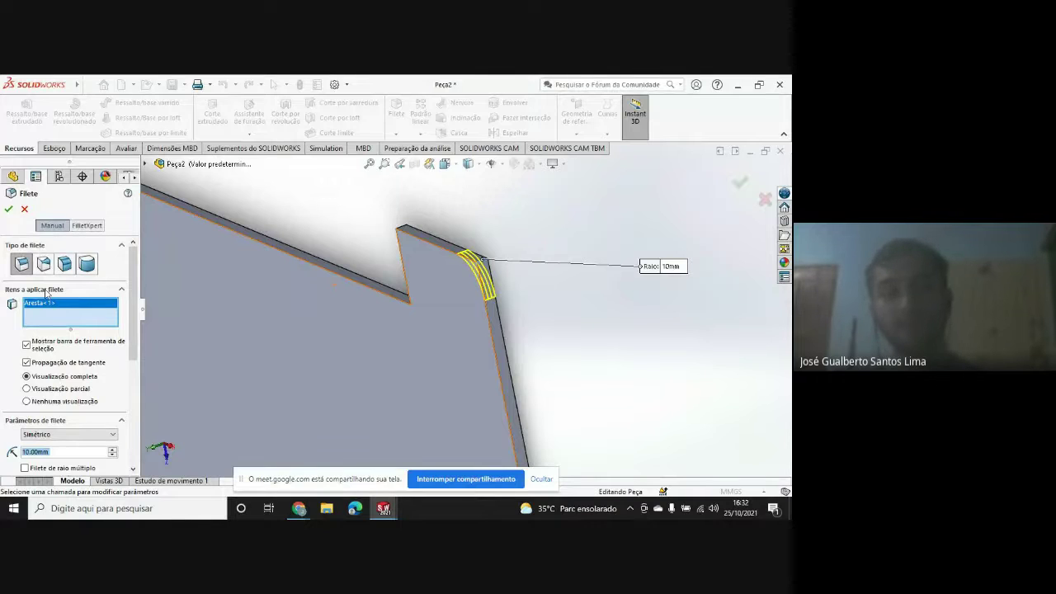
{"action": "scroll", "coordinate": [104, 297], "scroll_direction": "down", "scroll_amount": 3}
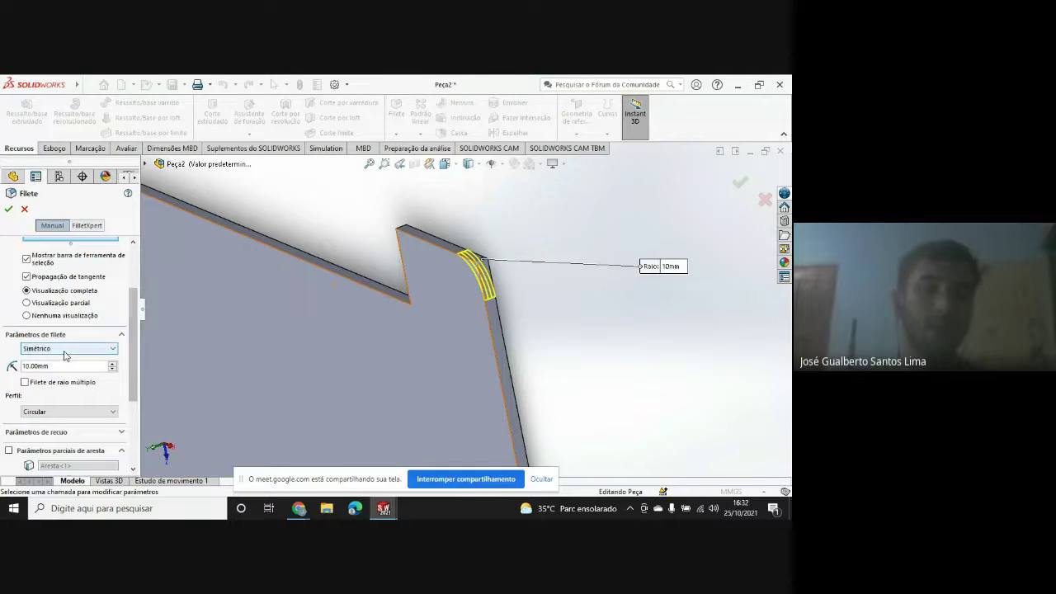
{"action": "scroll", "coordinate": [86, 340], "scroll_direction": "up", "scroll_amount": 3}
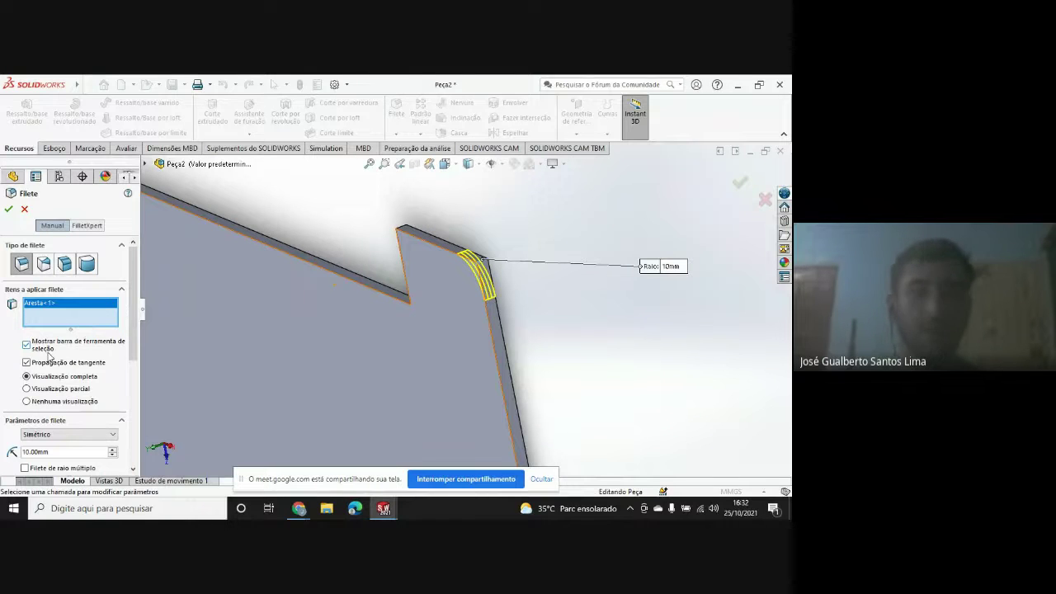
{"action": "scroll", "coordinate": [104, 336], "scroll_direction": "down", "scroll_amount": 4}
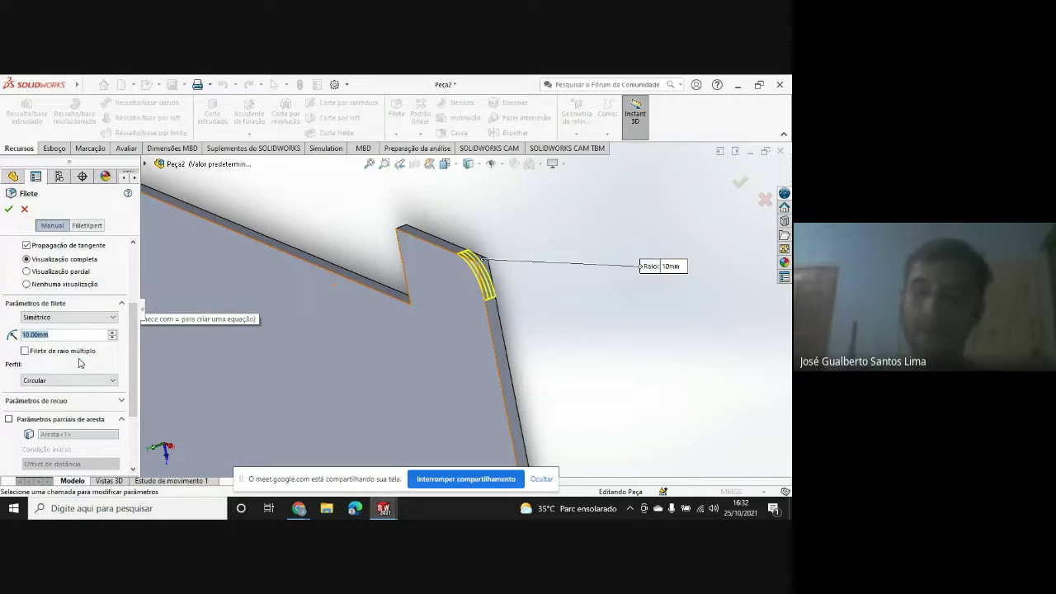
{"action": "type", "text": "30"}
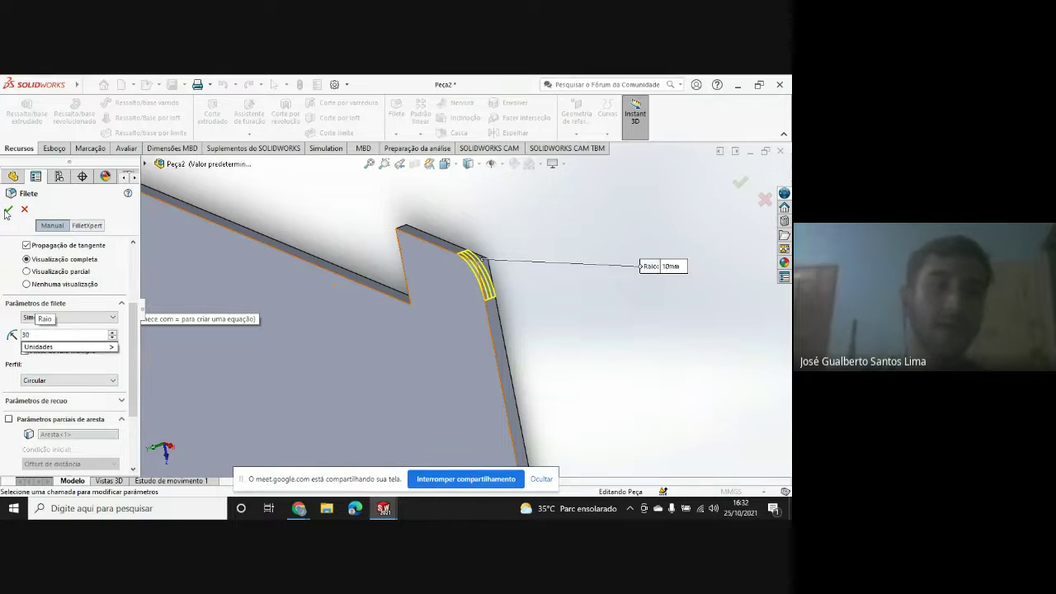
{"action": "key", "text": "Return"}
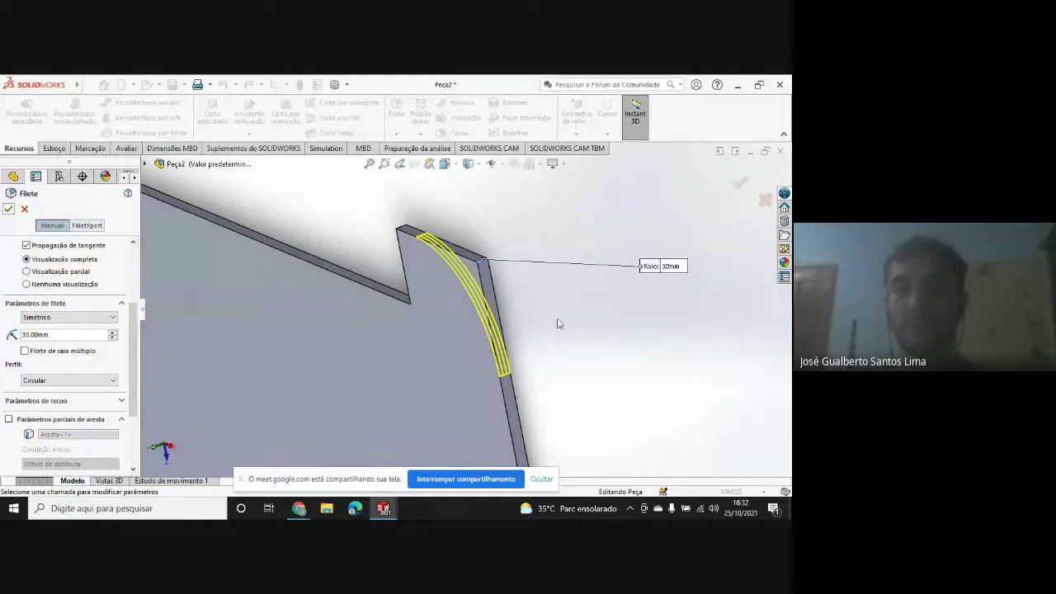
- Add the second corner edge, apply the 30 mm fillet, and view isometric
{"action": "scroll", "coordinate": [557, 323], "scroll_direction": "up", "scroll_amount": 5}
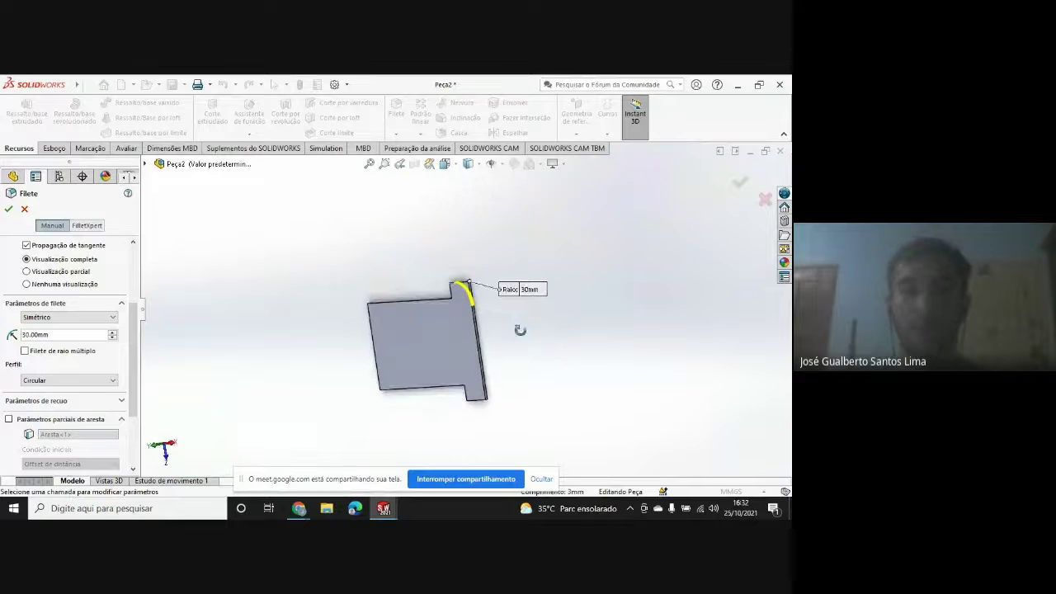
{"action": "middle_click_drag", "start_coordinate": [519, 330], "coordinate": [516, 256]}
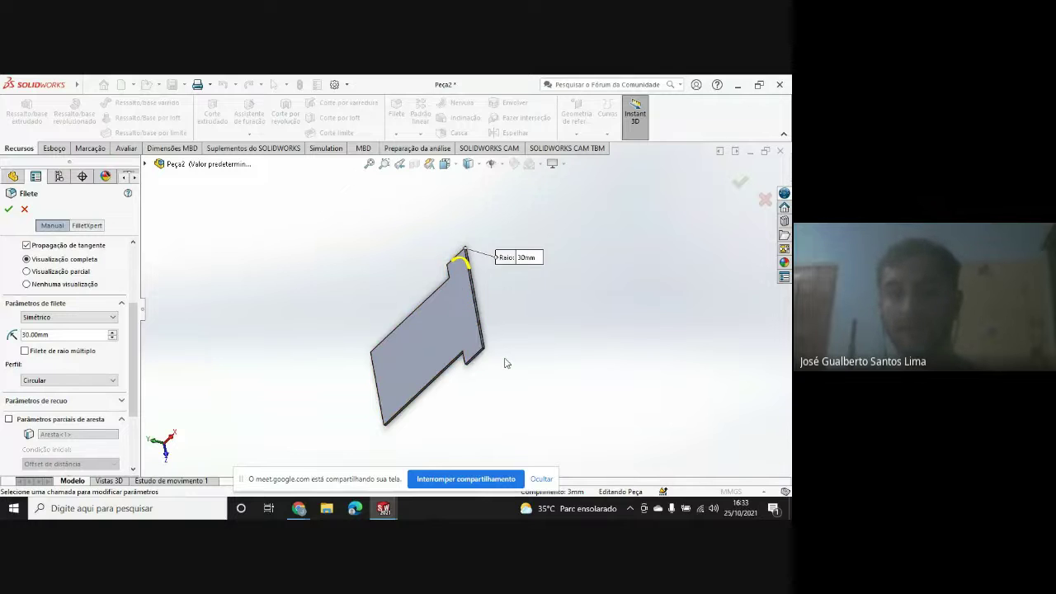
{"action": "scroll", "coordinate": [507, 363], "scroll_direction": "down", "scroll_amount": 5}
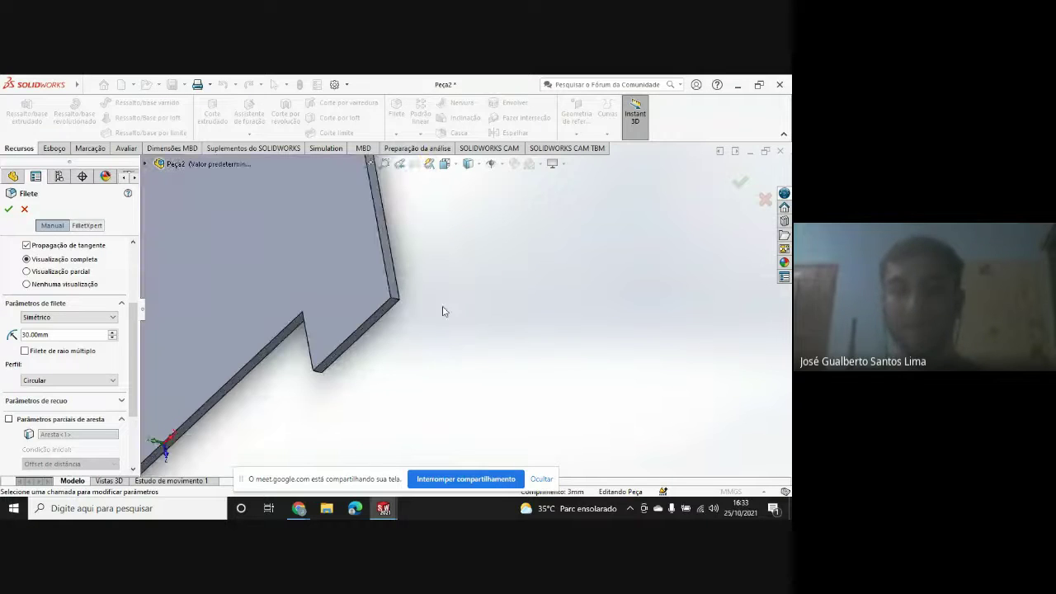
{"action": "left_click", "coordinate": [396, 302]}
{"action": "scroll", "coordinate": [420, 302], "scroll_direction": "up", "scroll_amount": 5}
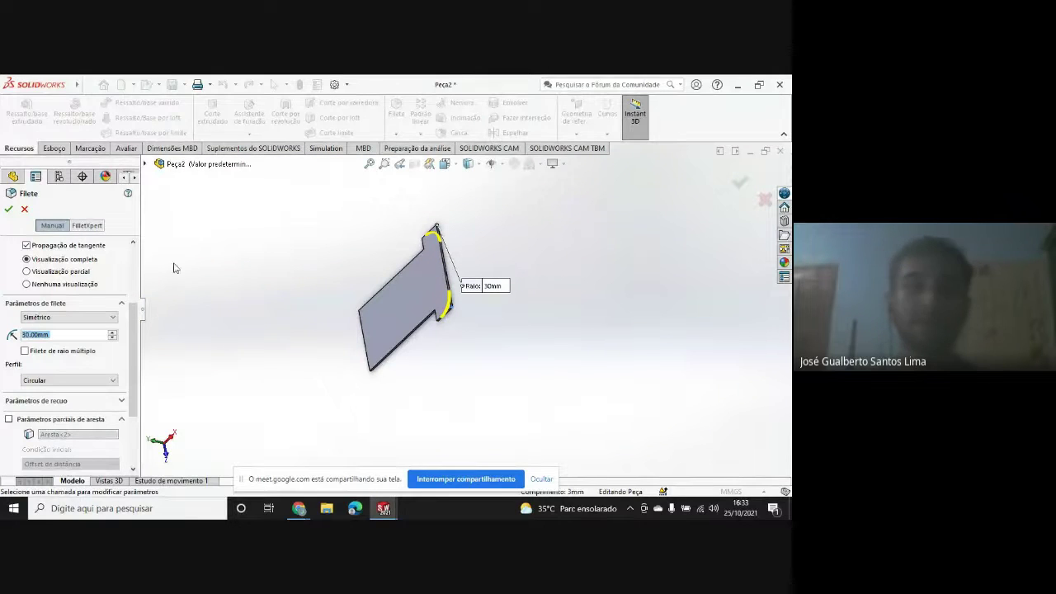
{"action": "left_click", "coordinate": [9, 209]}
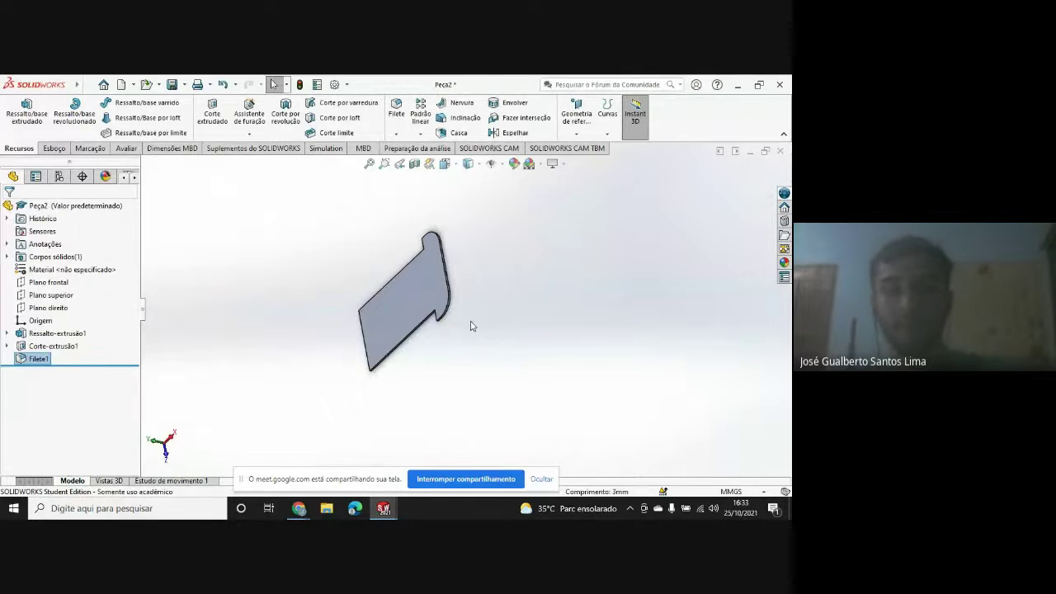
{"action": "key", "text": "ctrl+7"}
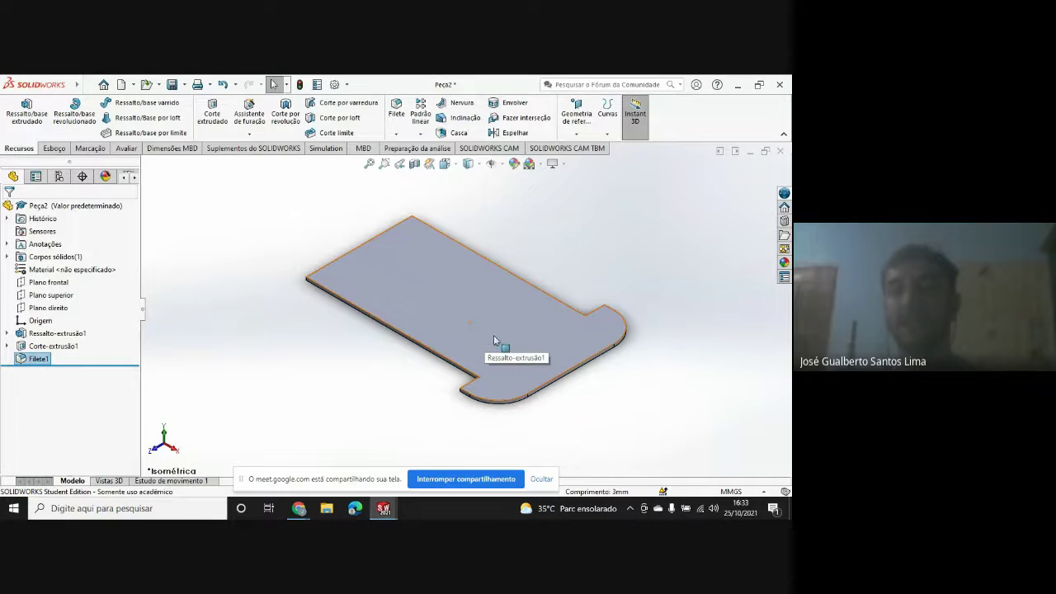
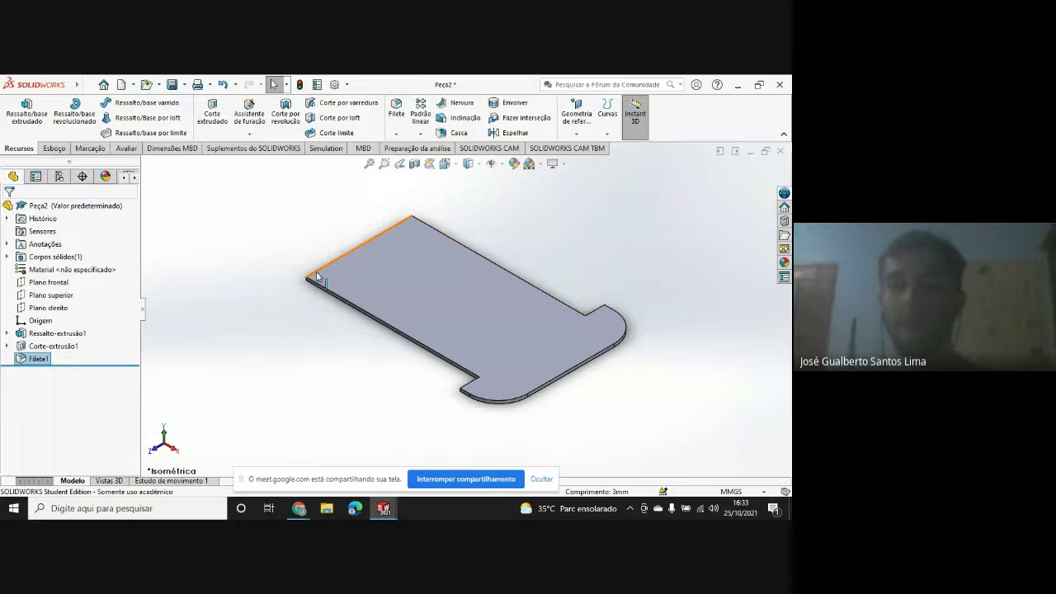
- View the plate from the top, then switch to the Peça1 - Folha1 drawing sheet
{"action": "key", "text": "ctrl+5"}
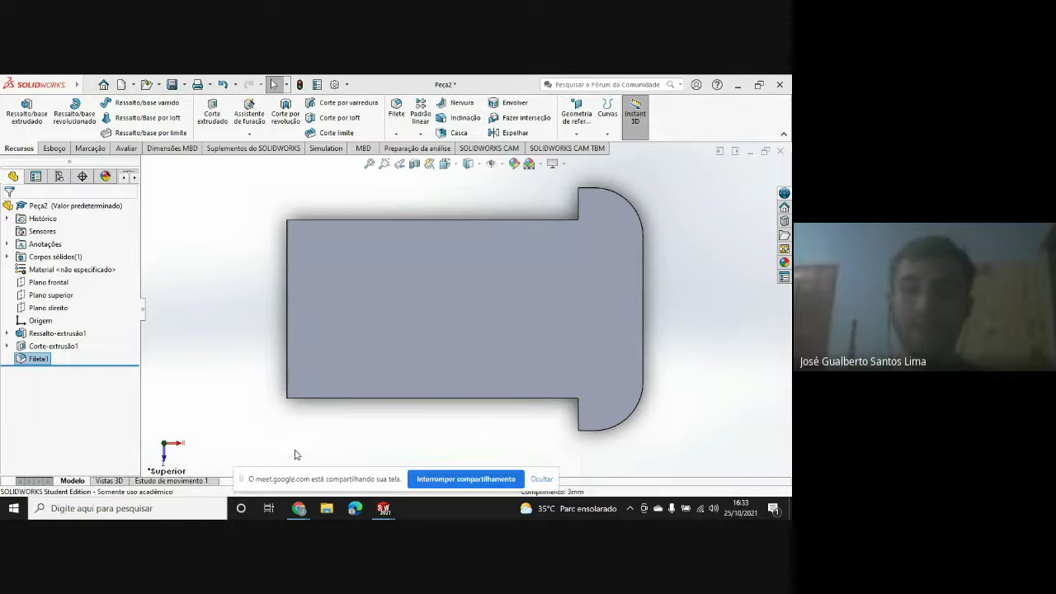
{"action": "key", "text": "ctrl+b"}
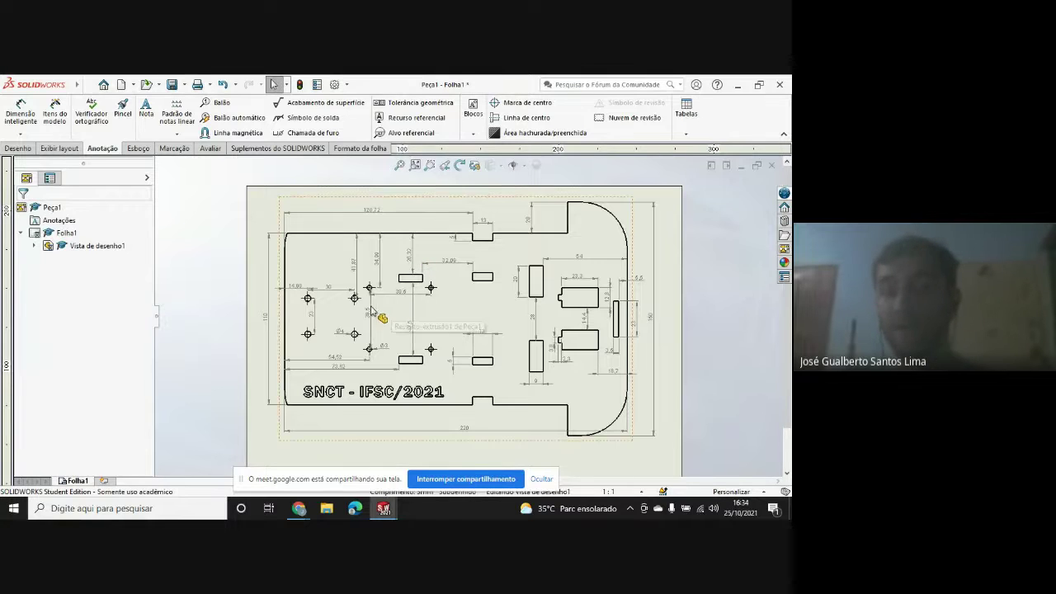
- Zoom in on the drawing's hole dimensions, zoom back out, and return to the Peça2 part
{"action": "scroll", "coordinate": [336, 312], "scroll_direction": "down", "scroll_amount": 3}
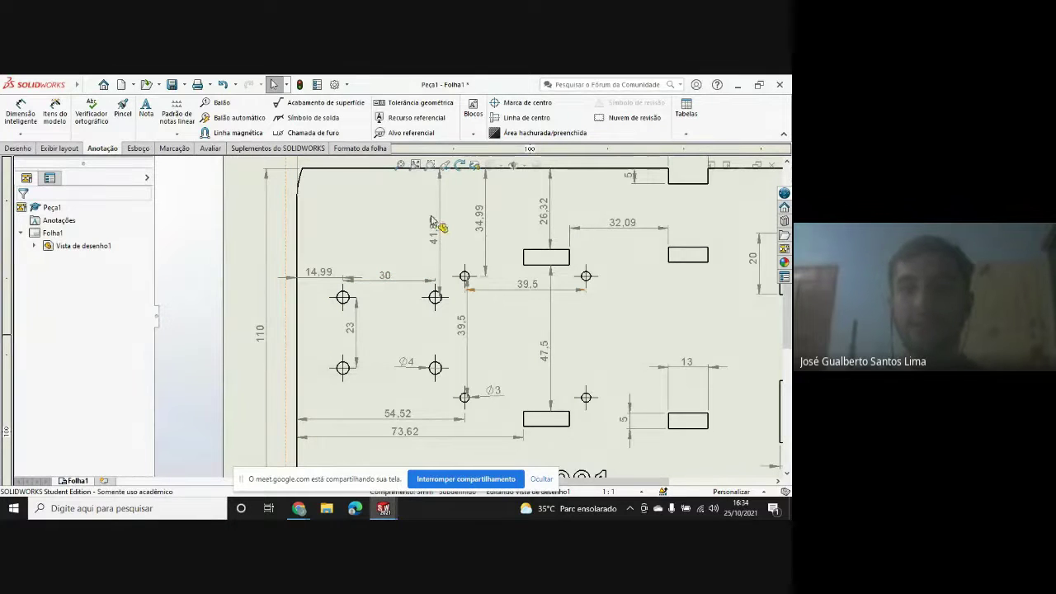
{"action": "scroll", "coordinate": [671, 216], "scroll_direction": "up", "scroll_amount": 5}
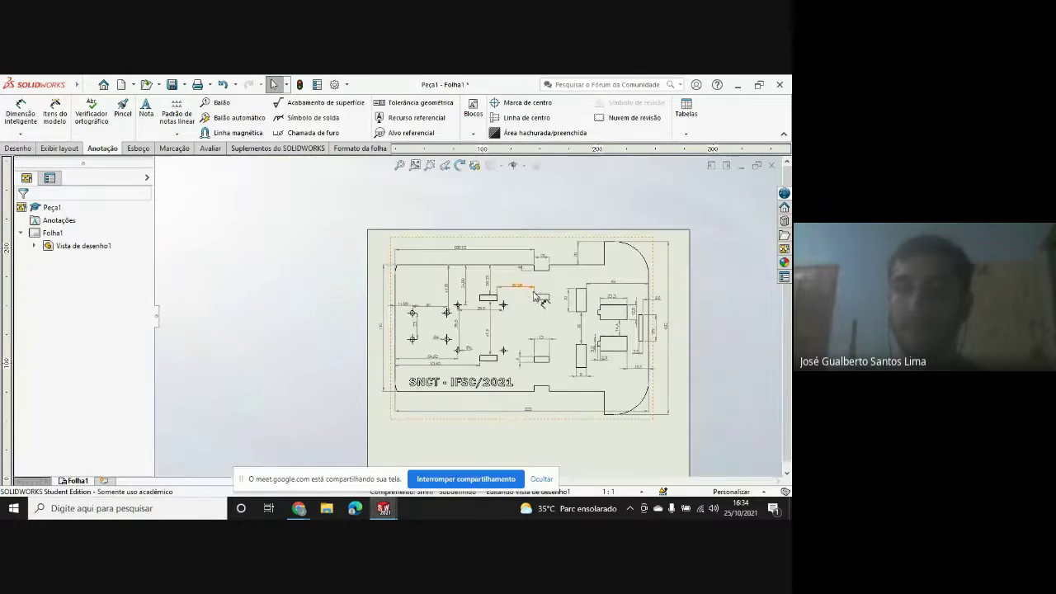
{"action": "mouse_move", "coordinate": [385, 511]}
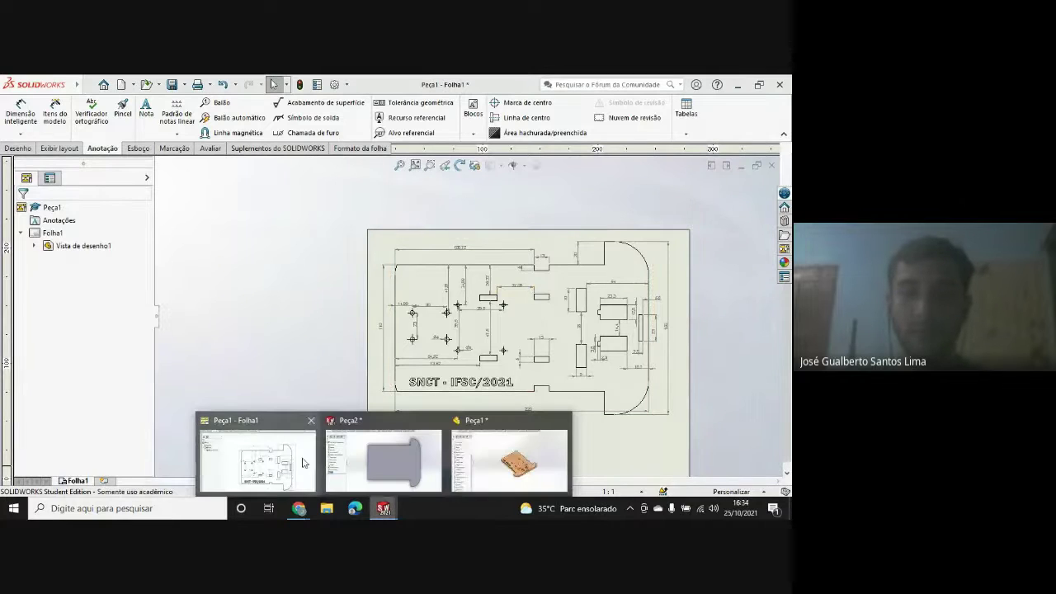
{"action": "left_click", "coordinate": [294, 459]}
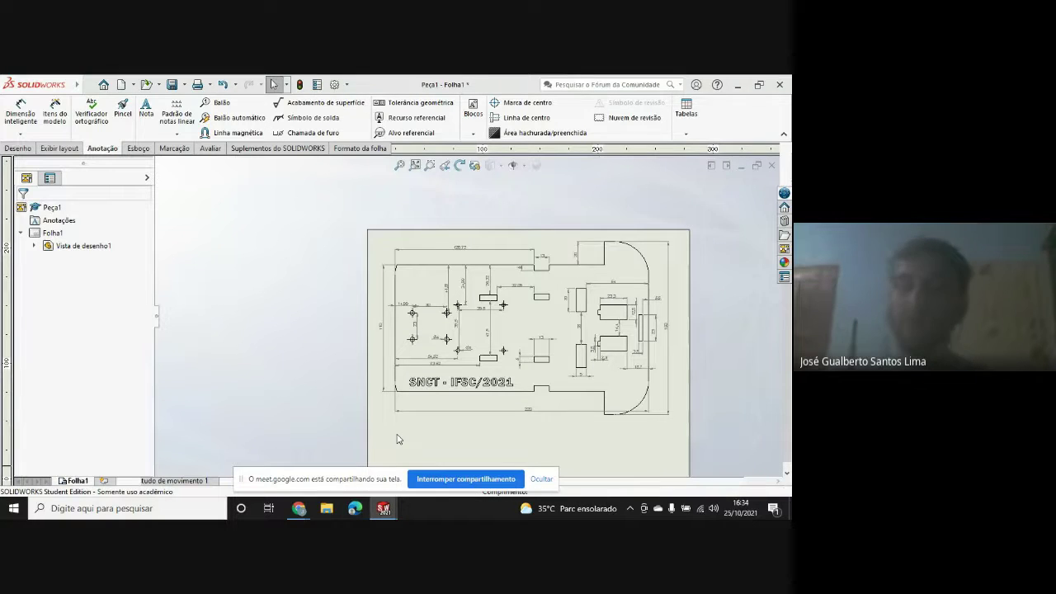
{"action": "key", "text": "ctrl+Tab"}
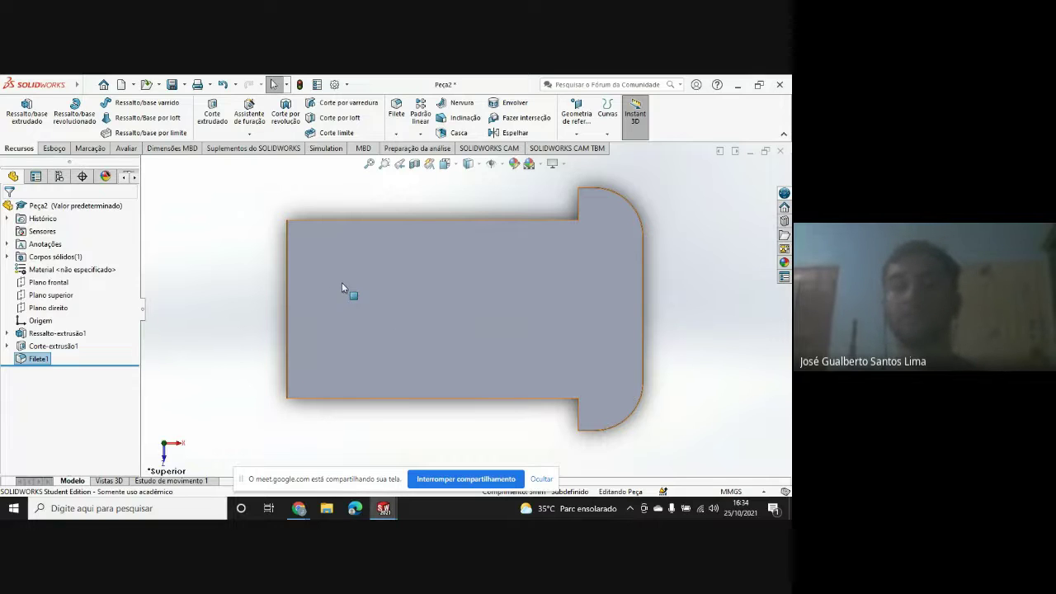
- Start an extruded cut sketched on the plate's top face and draw two small circles side by side
{"action": "scroll", "coordinate": [352, 291], "scroll_direction": "down", "scroll_amount": 2}
{"action": "scroll", "coordinate": [464, 310], "scroll_direction": "up", "scroll_amount": 2}
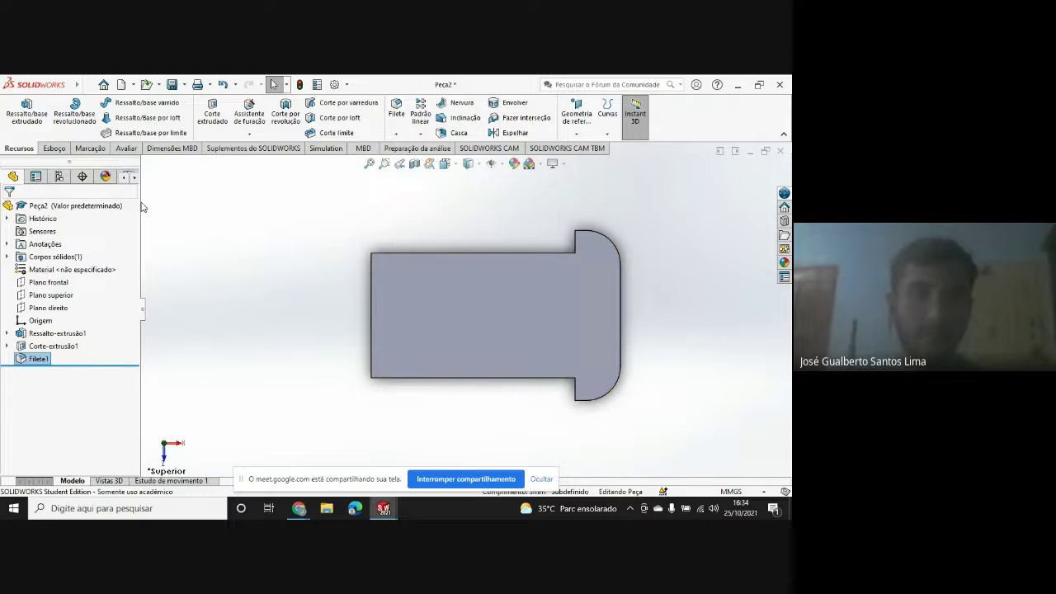
{"action": "left_click", "coordinate": [212, 111]}
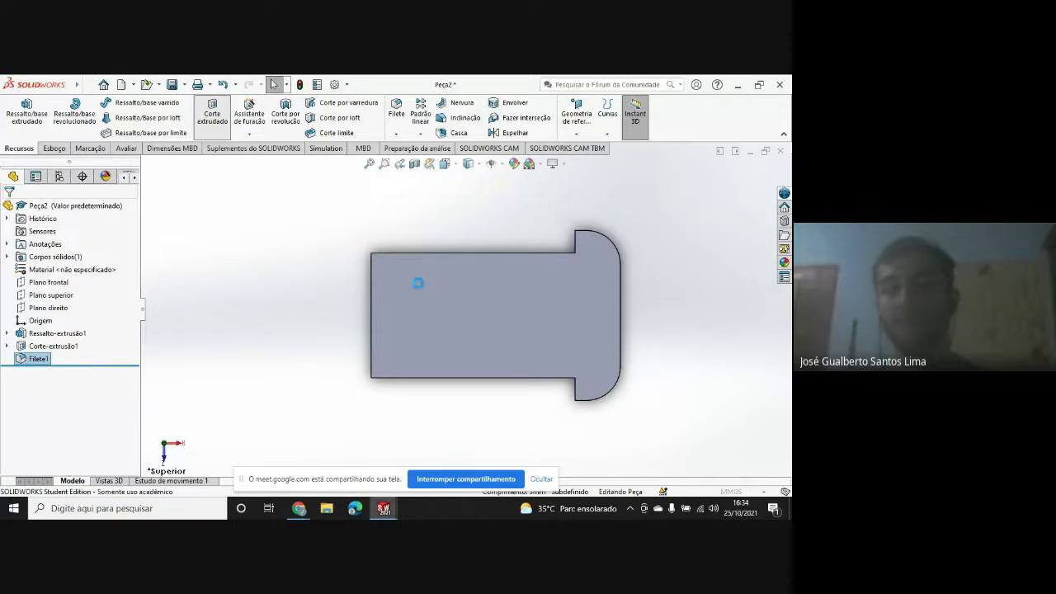
{"action": "left_click", "coordinate": [453, 292]}
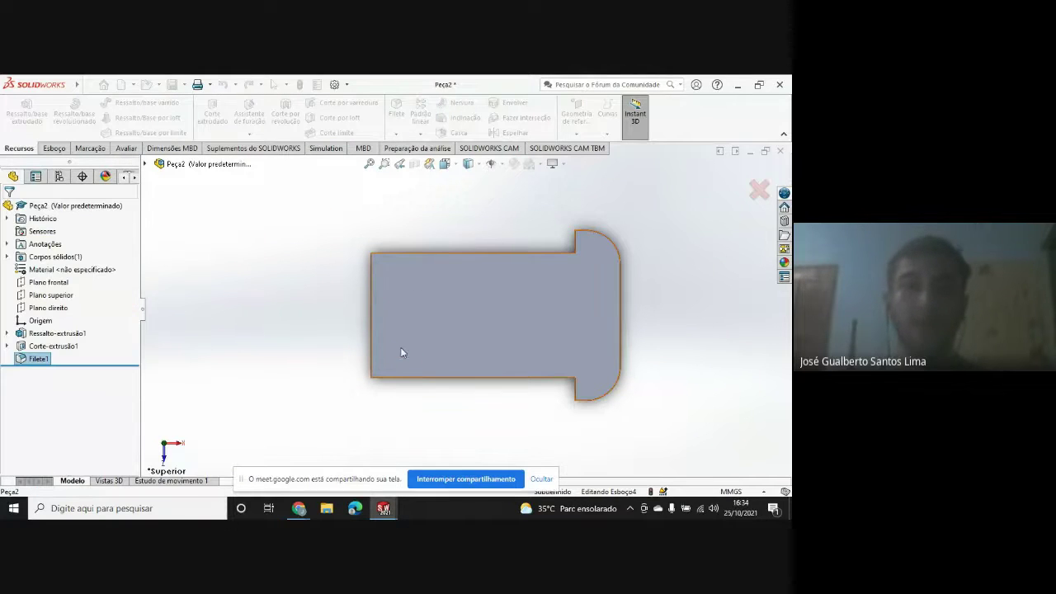
{"action": "left_click", "coordinate": [102, 102]}
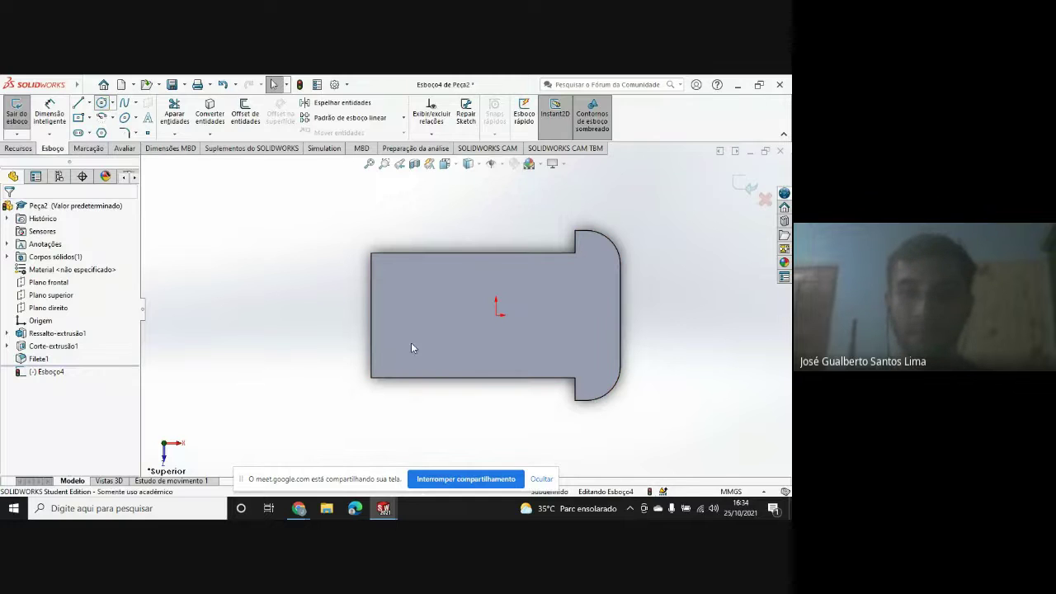
{"action": "scroll", "coordinate": [398, 317], "scroll_direction": "down", "scroll_amount": 4}
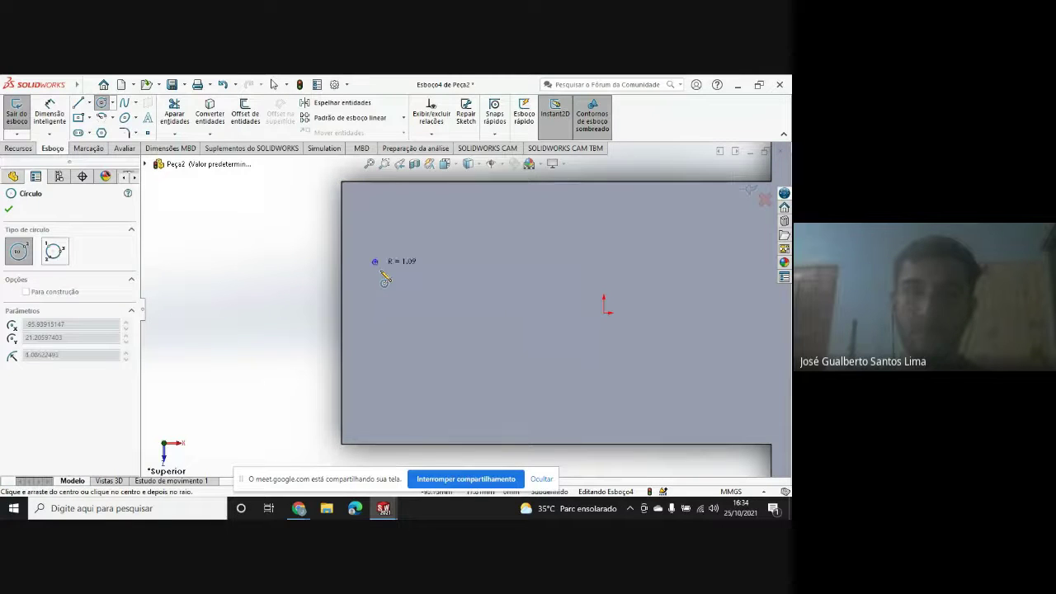
{"action": "left_click_drag", "start_coordinate": [376, 261], "coordinate": [387, 267]}
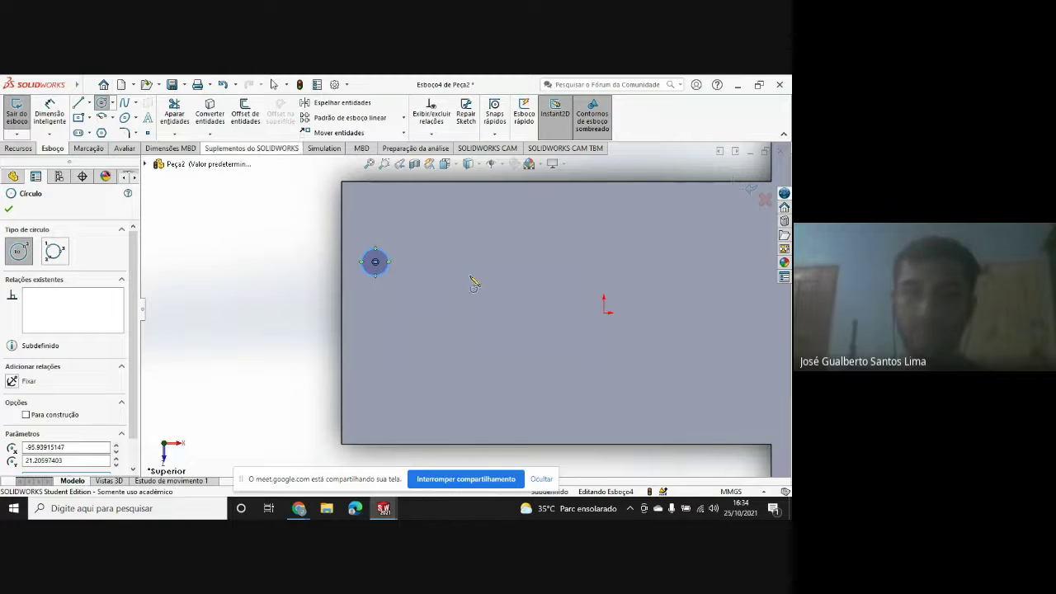
{"action": "left_click_drag", "start_coordinate": [456, 254], "coordinate": [453, 278]}
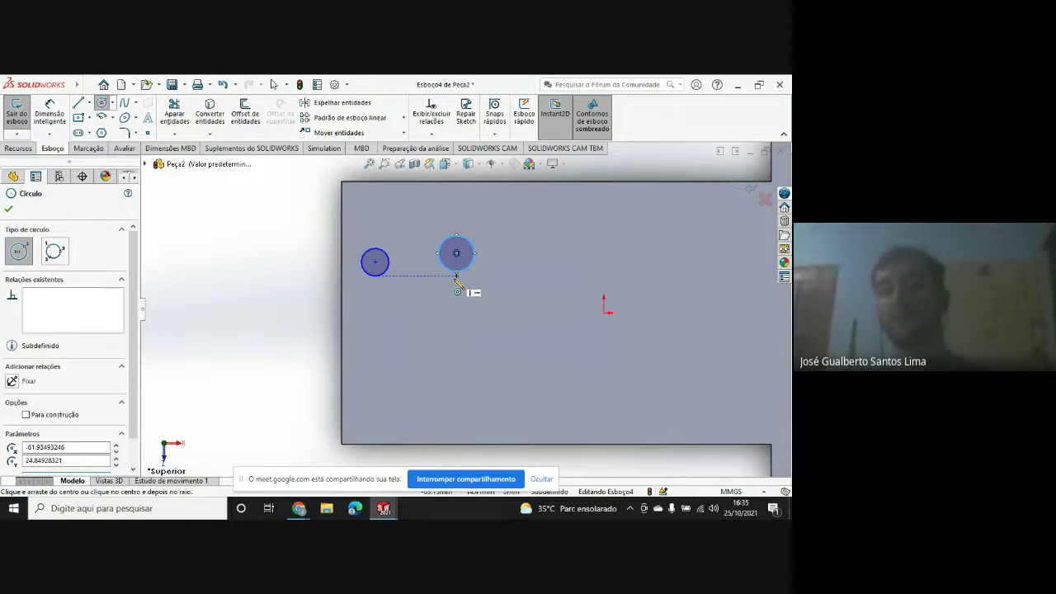
{"action": "key", "text": "Escape"}
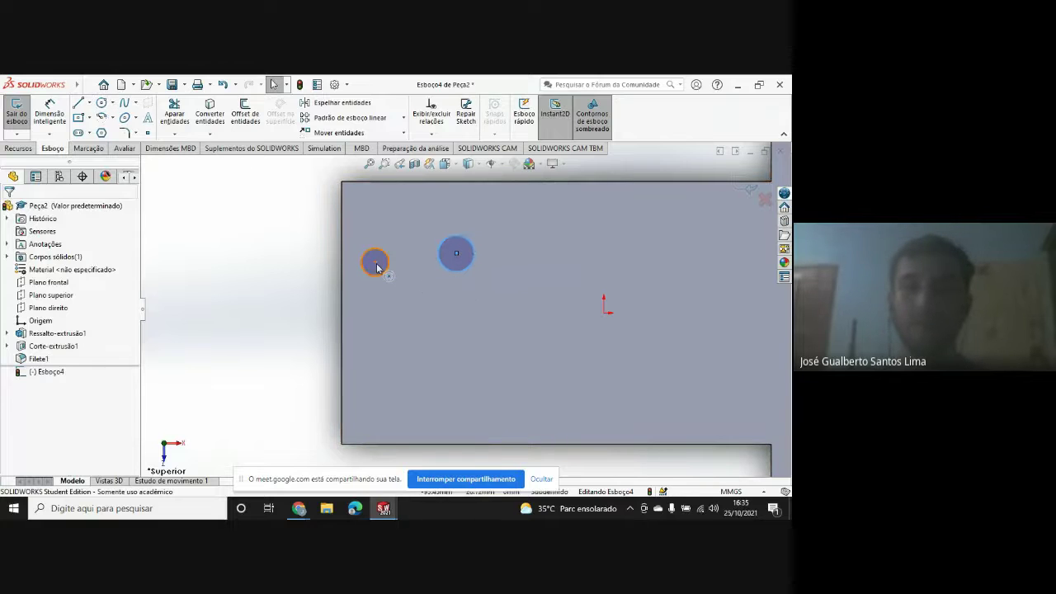
- Align the two circle centres horizontally and make both circles equal in size
{"action": "left_click", "coordinate": [457, 254]}
{"action": "left_click", "coordinate": [457, 256], "text": "ctrl"}
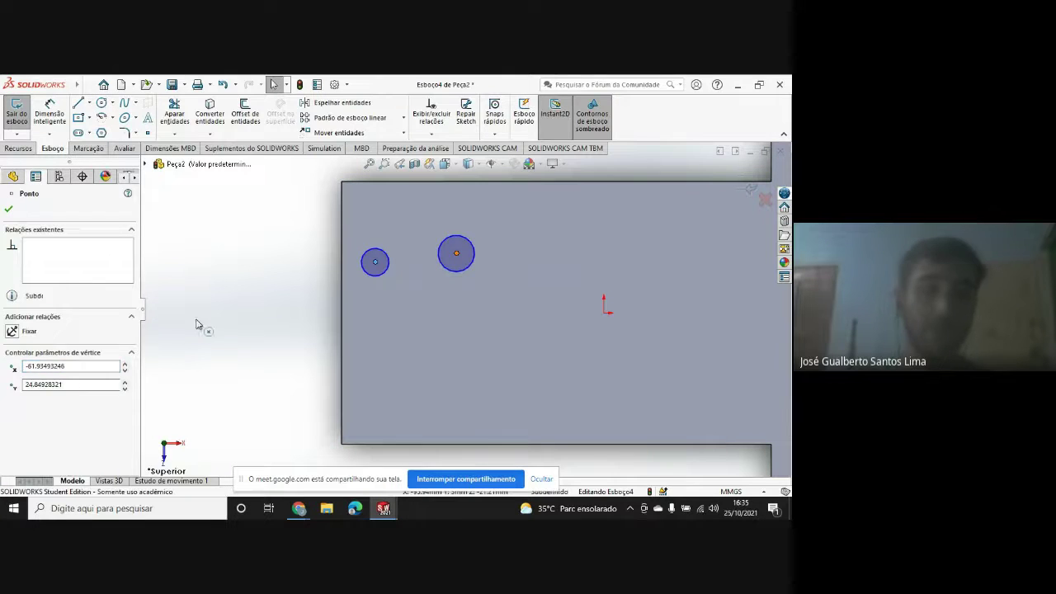
{"action": "left_click", "coordinate": [14, 397]}
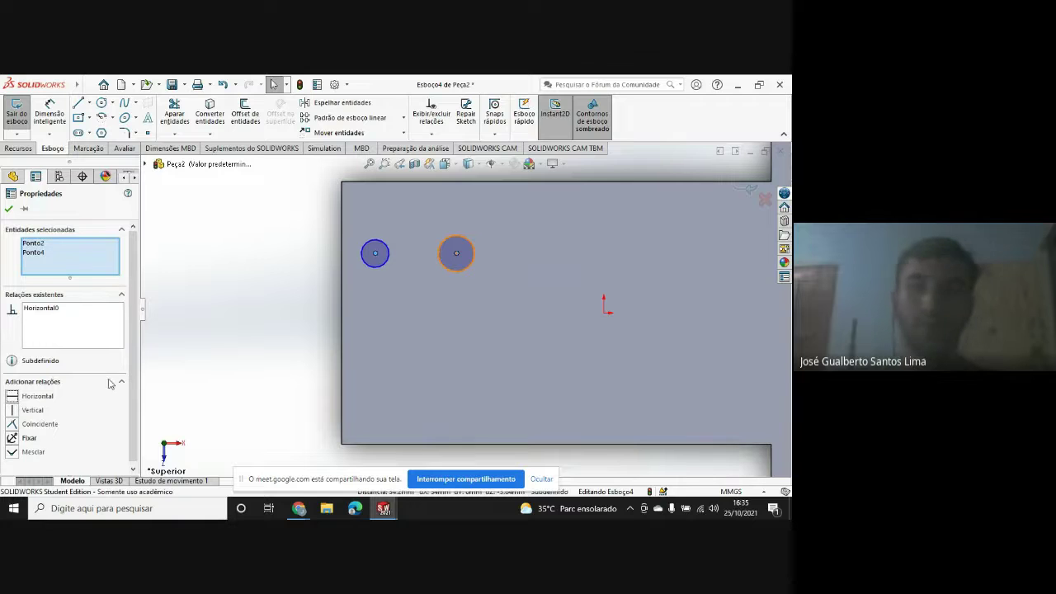
{"action": "key", "text": "Escape"}
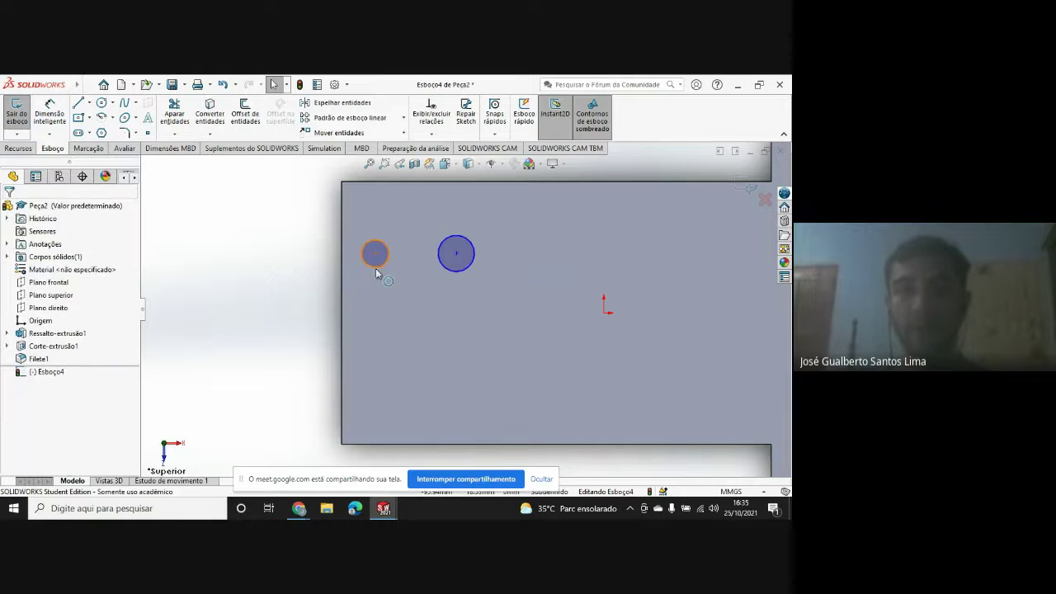
{"action": "left_click", "coordinate": [376, 268]}
{"action": "left_click", "coordinate": [470, 266]}
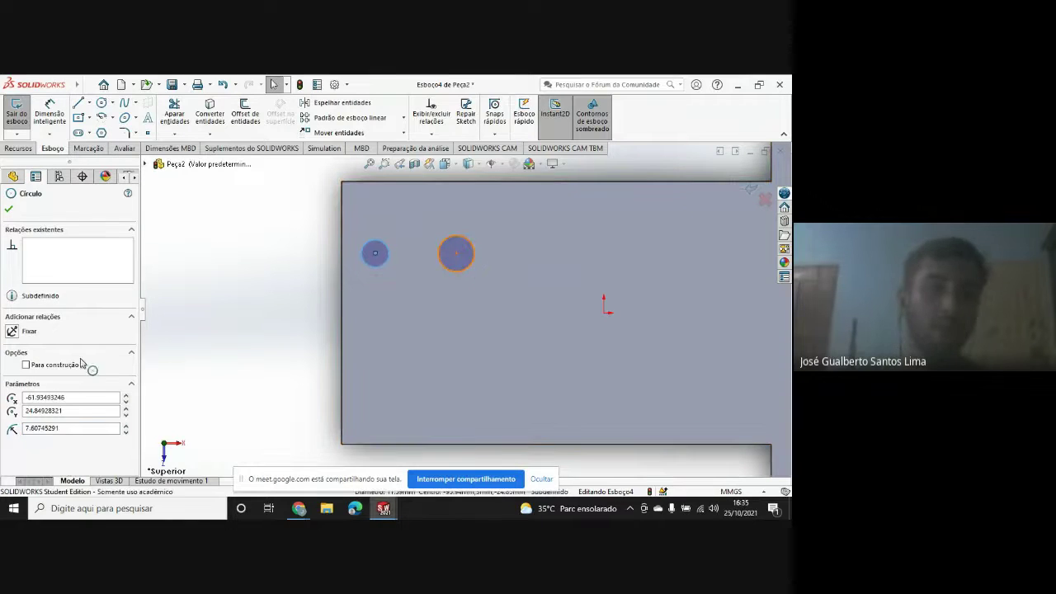
{"action": "left_click", "coordinate": [12, 437]}
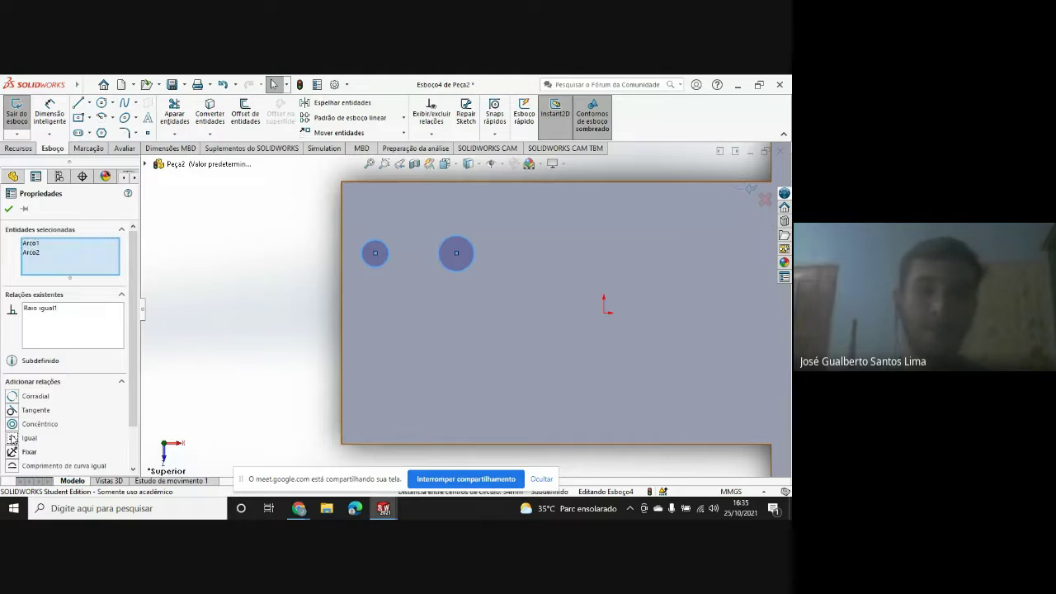
{"action": "key", "text": "Escape"}
- Dimension the left circle's diameter as Ø4
{"action": "left_click", "coordinate": [52, 114]}
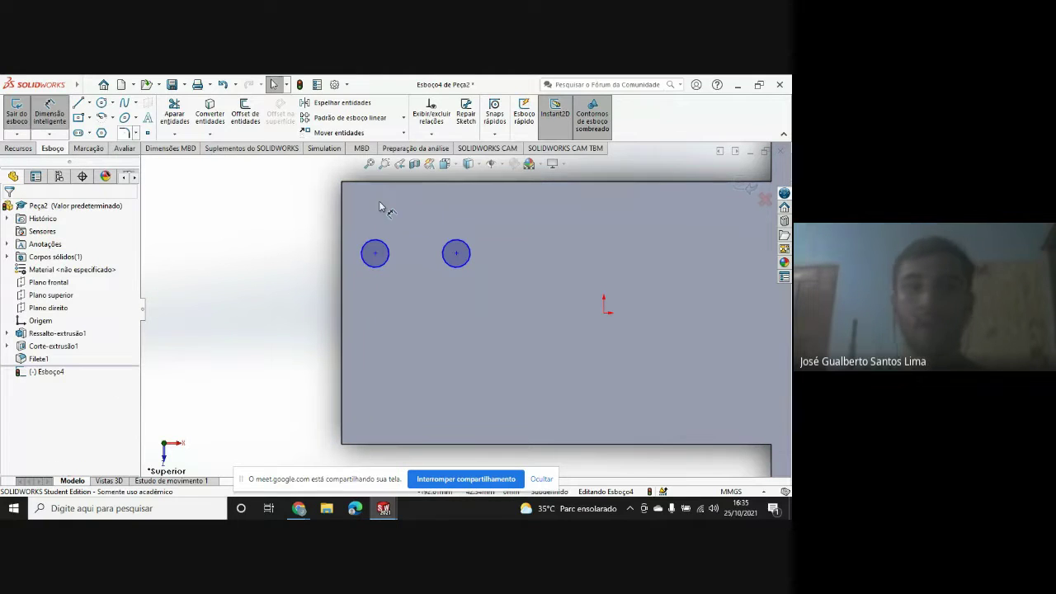
{"action": "left_click", "coordinate": [376, 248]}
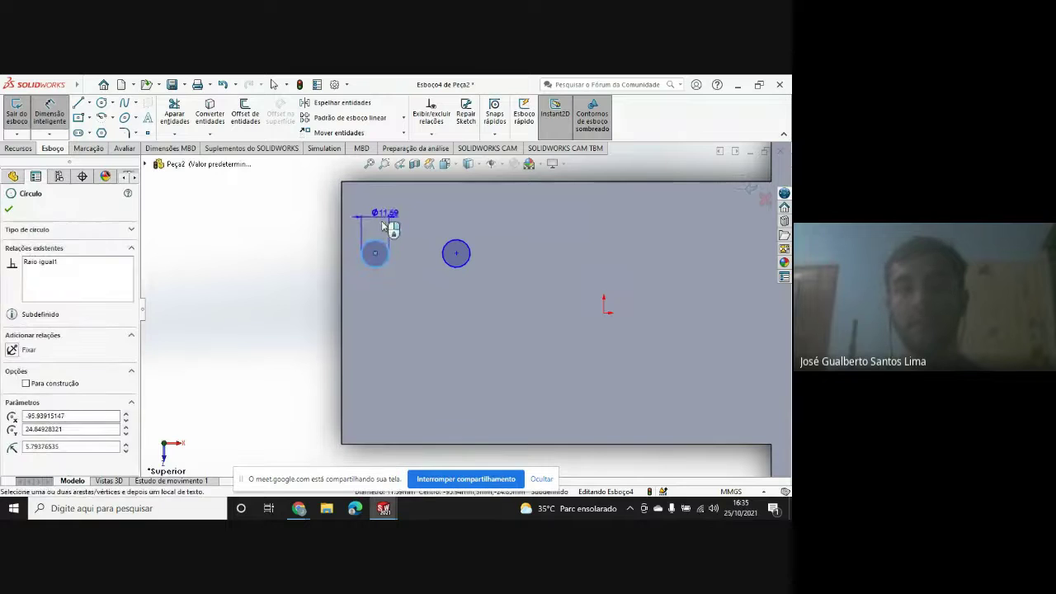
{"action": "left_click", "coordinate": [382, 223]}
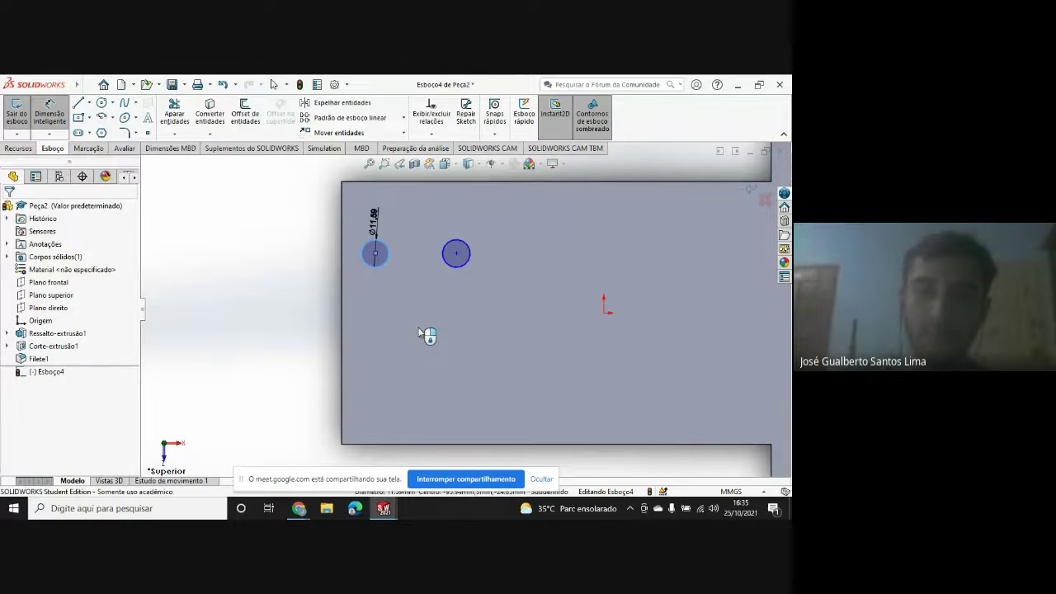
{"action": "type", "text": "4"}
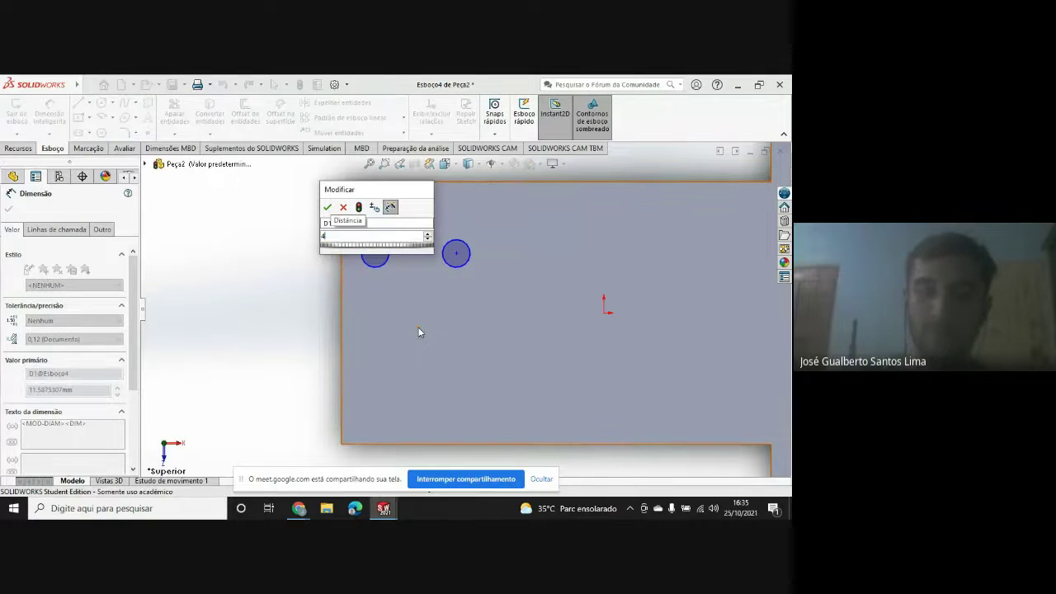
{"action": "key", "text": "Return"}
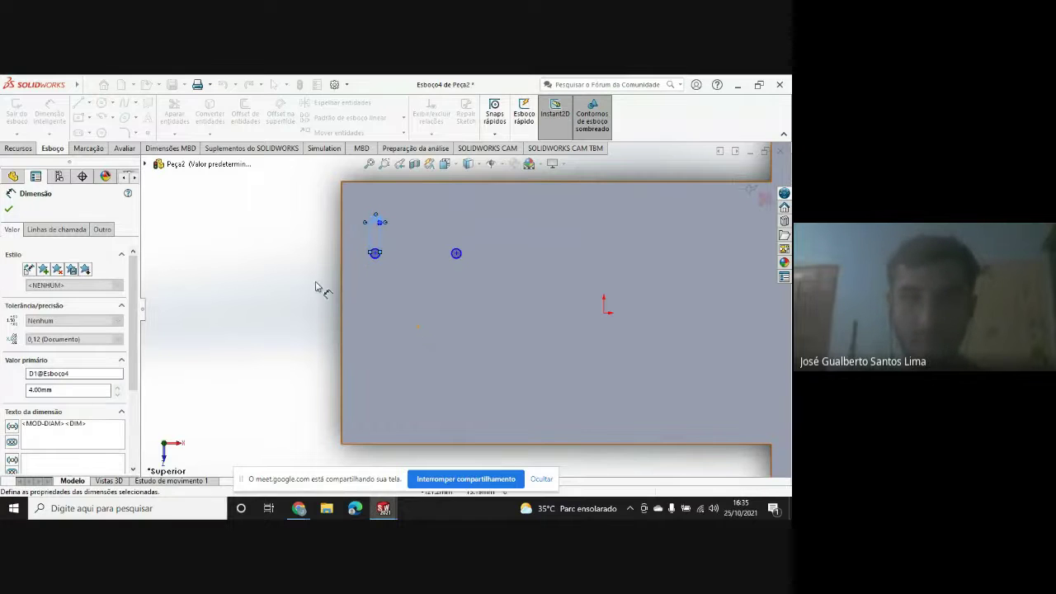
{"action": "left_click", "coordinate": [318, 288]}
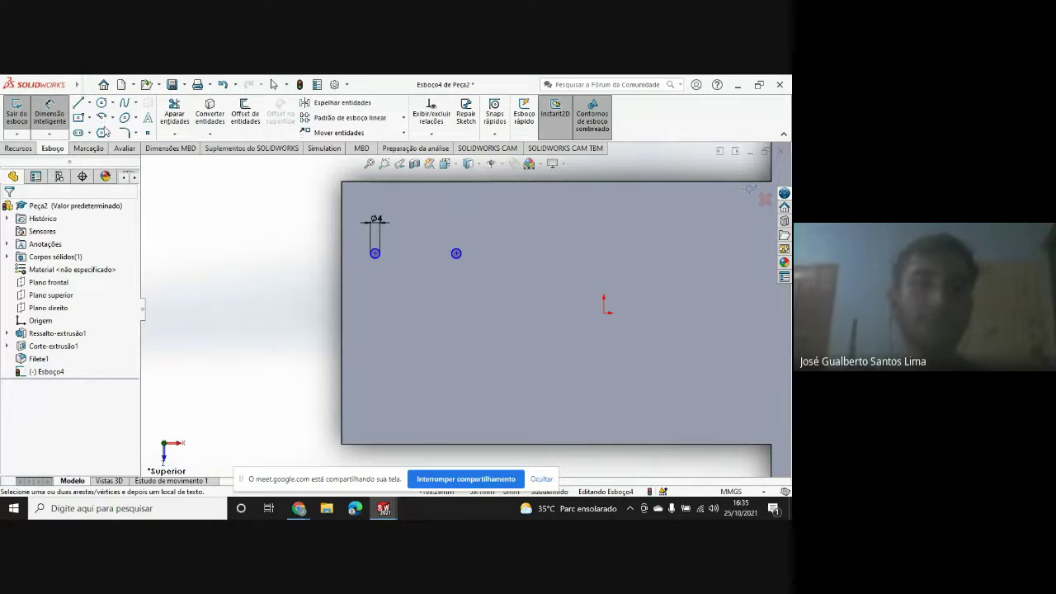
{"action": "left_click", "coordinate": [48, 116]}
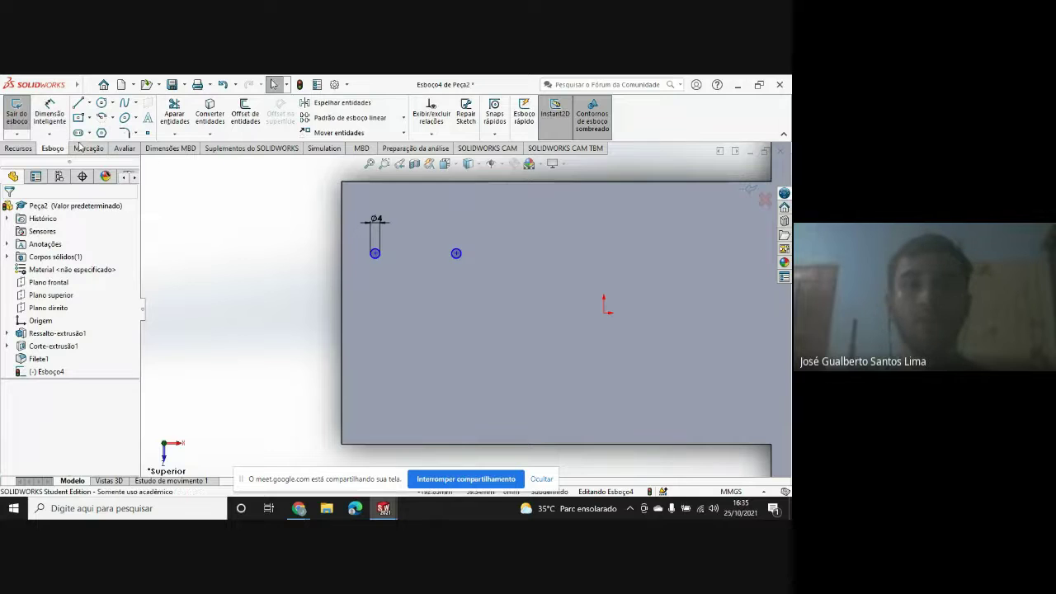
- Dimension the circles 30 mm apart and 42 mm below the part's top edge
{"action": "left_click", "coordinate": [48, 115]}
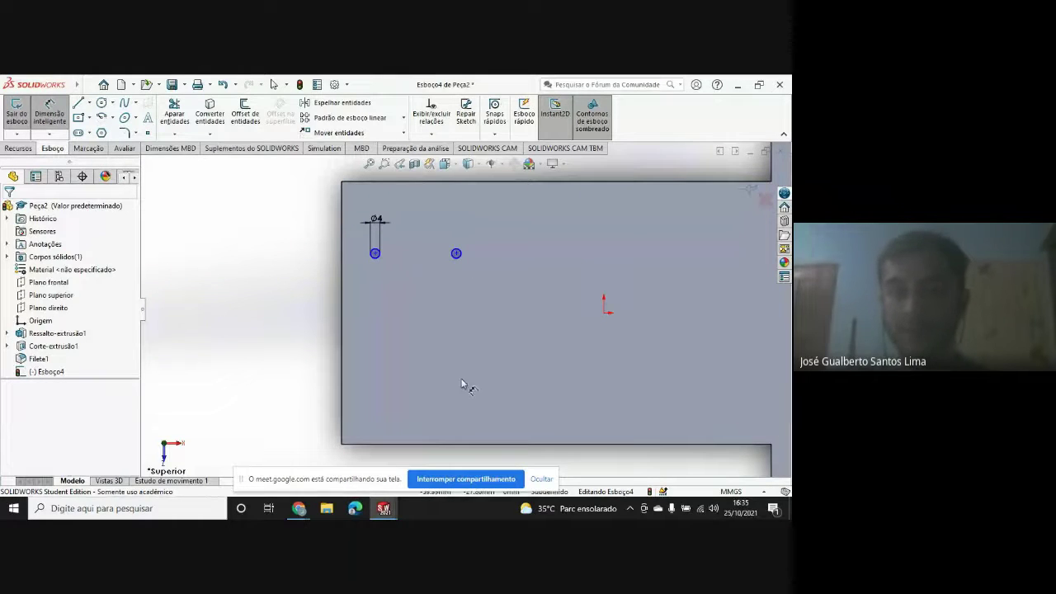
{"action": "scroll", "coordinate": [426, 251], "scroll_direction": "down", "scroll_amount": 2}
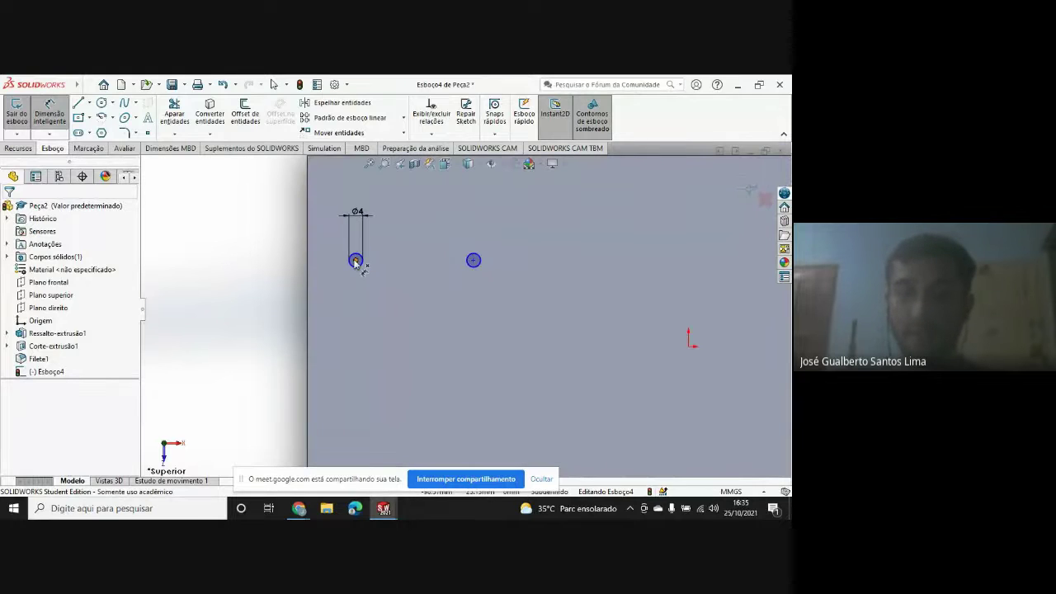
{"action": "left_click", "coordinate": [472, 260]}
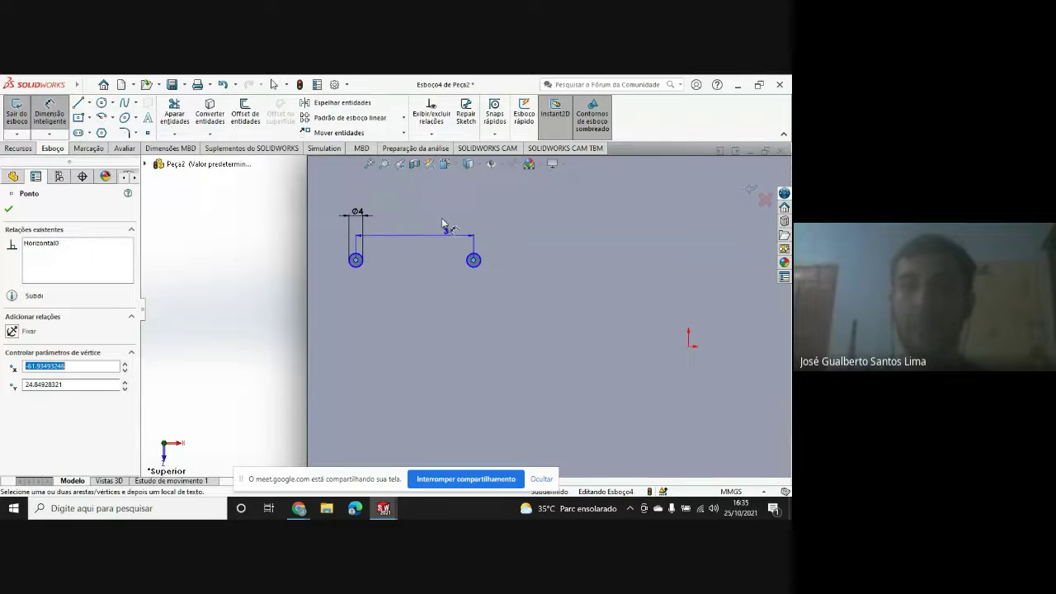
{"action": "left_click", "coordinate": [425, 197]}
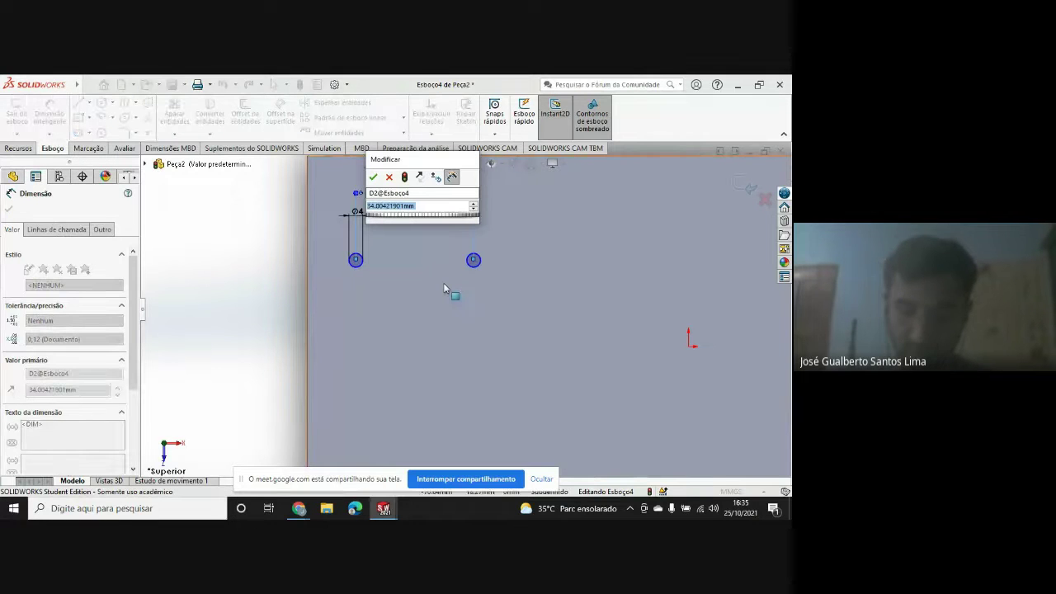
{"action": "type", "text": "34"}
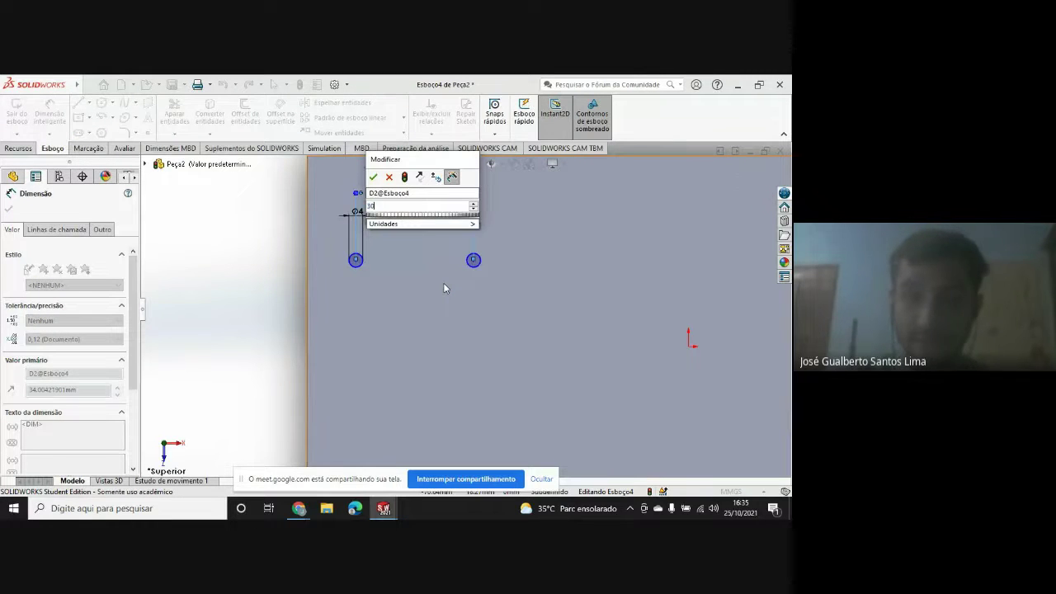
{"action": "key", "text": "Return"}
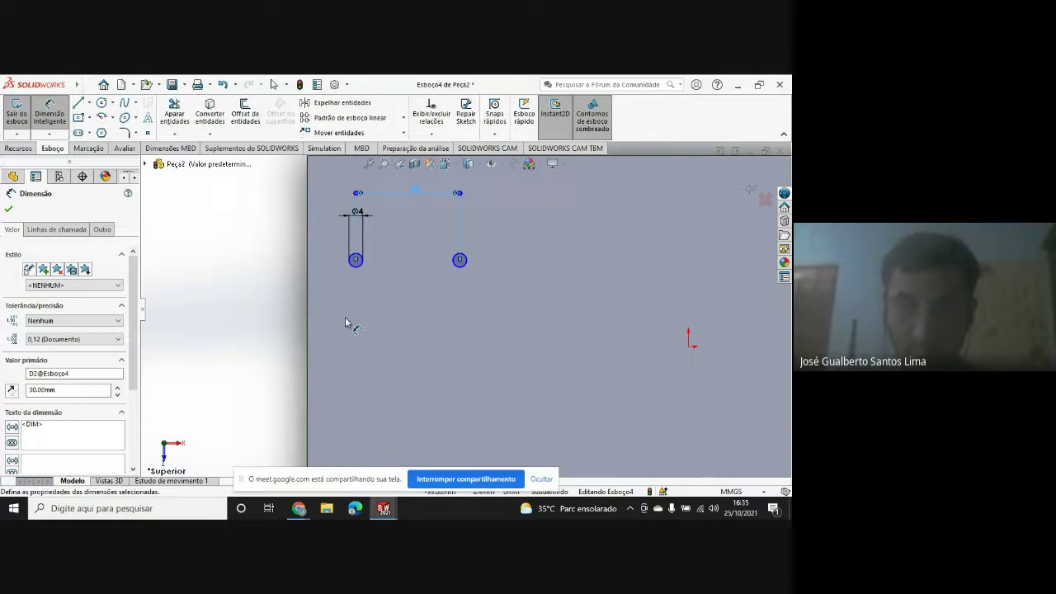
{"action": "key", "text": "f"}
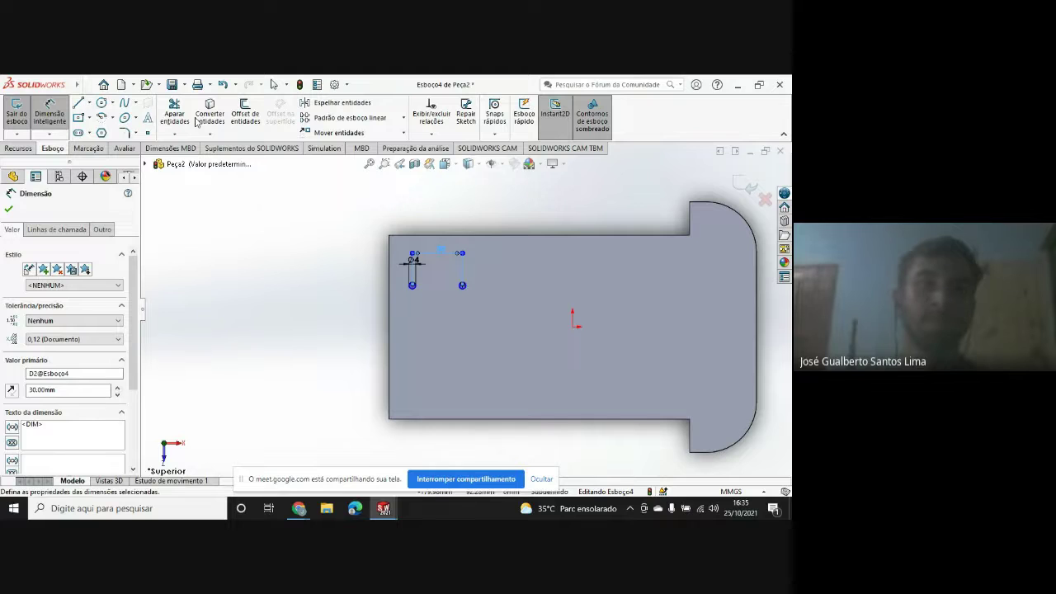
{"action": "scroll", "coordinate": [416, 287], "scroll_direction": "down", "scroll_amount": 5}
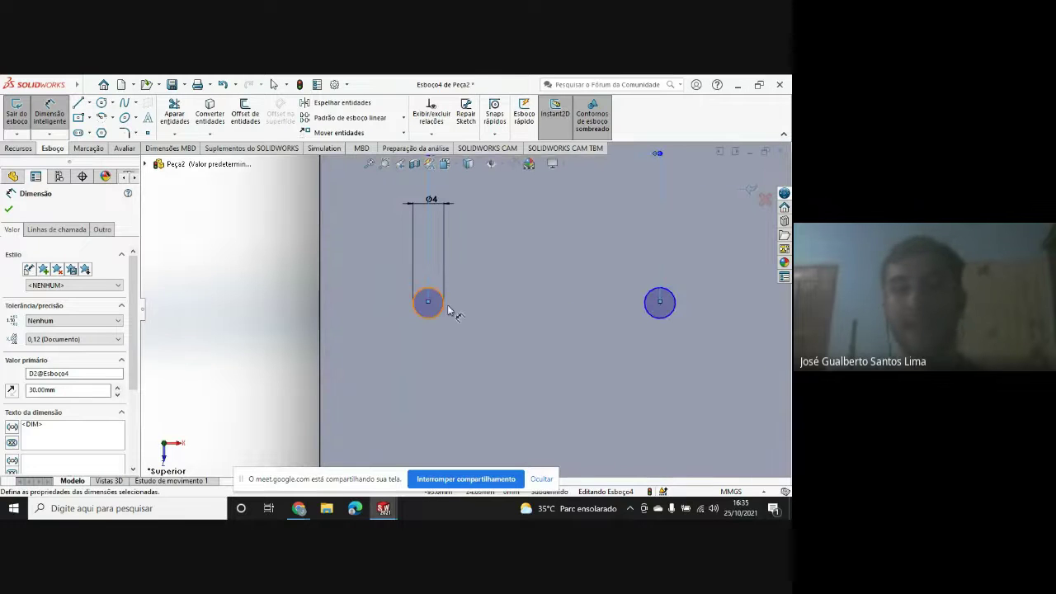
{"action": "left_click", "coordinate": [450, 315]}
{"action": "scroll", "coordinate": [454, 315], "scroll_direction": "up", "scroll_amount": 5}
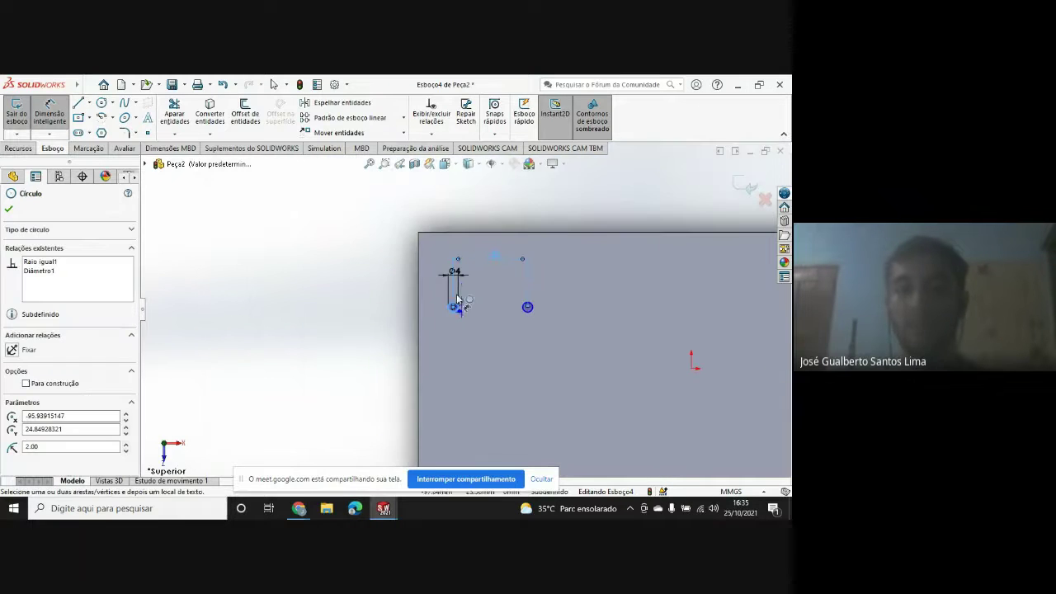
{"action": "left_click", "coordinate": [451, 234]}
{"action": "left_click", "coordinate": [452, 304]}
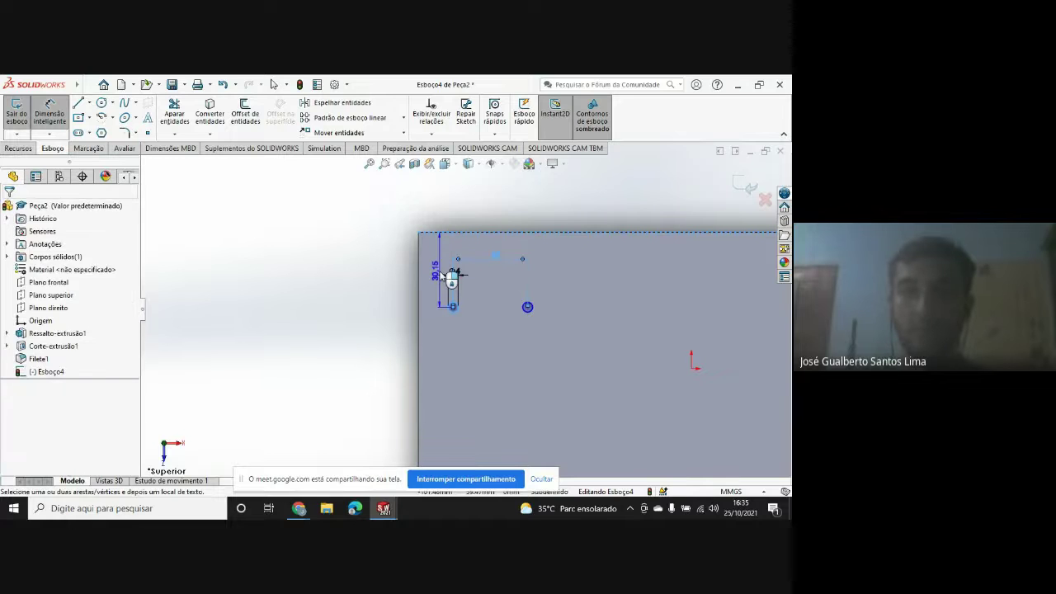
{"action": "left_click", "coordinate": [460, 347]}
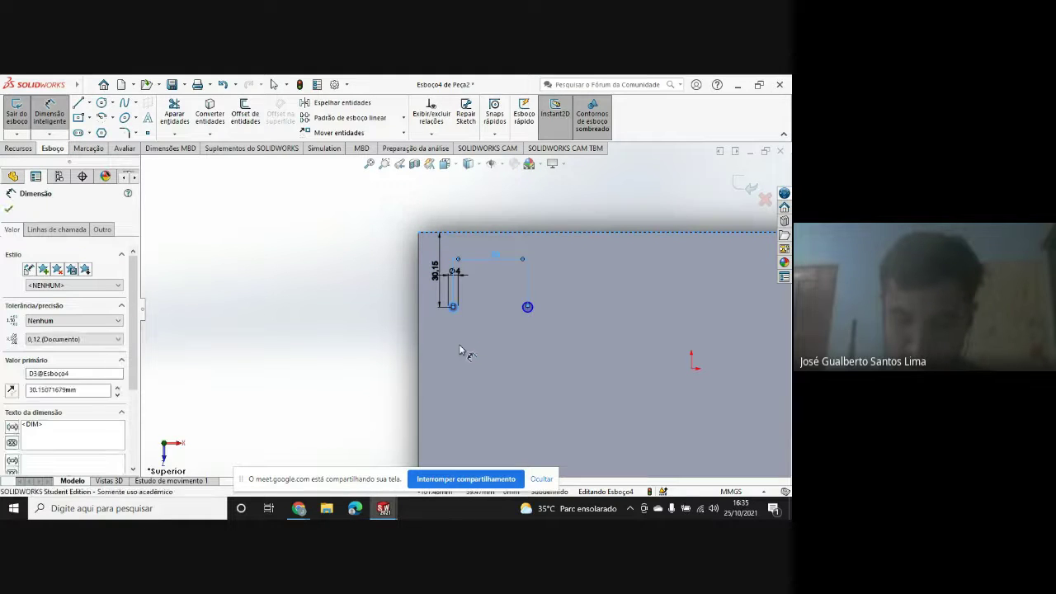
{"action": "type", "text": "30"}
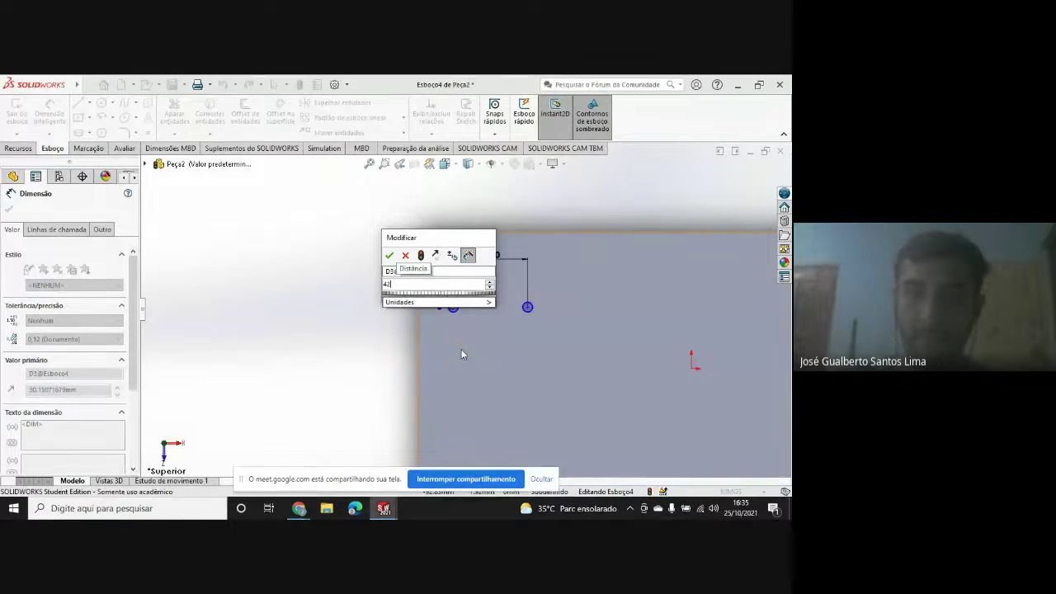
{"action": "key", "text": "Return"}
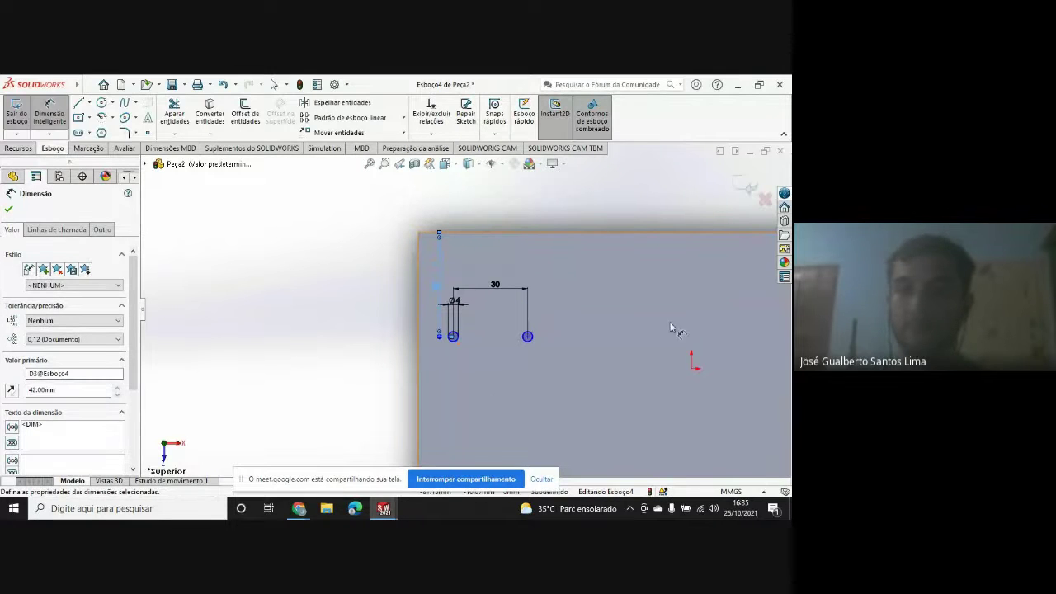
{"action": "left_click", "coordinate": [587, 253]}
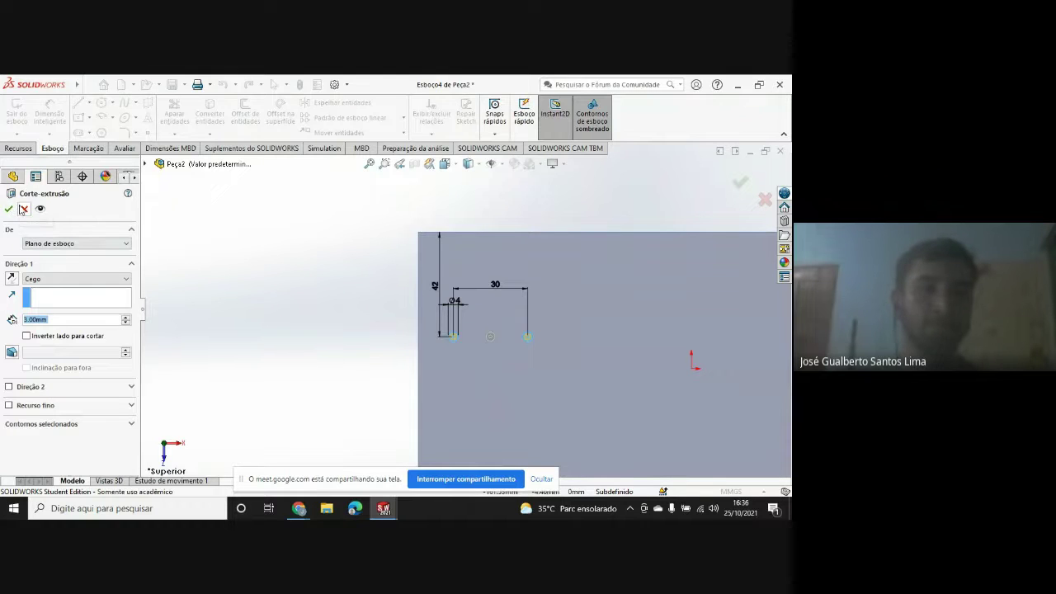
- Create Corte-extrusão2 through the two circles, then reopen its sketch Esboço4 for editing
{"action": "left_click", "coordinate": [7, 208]}
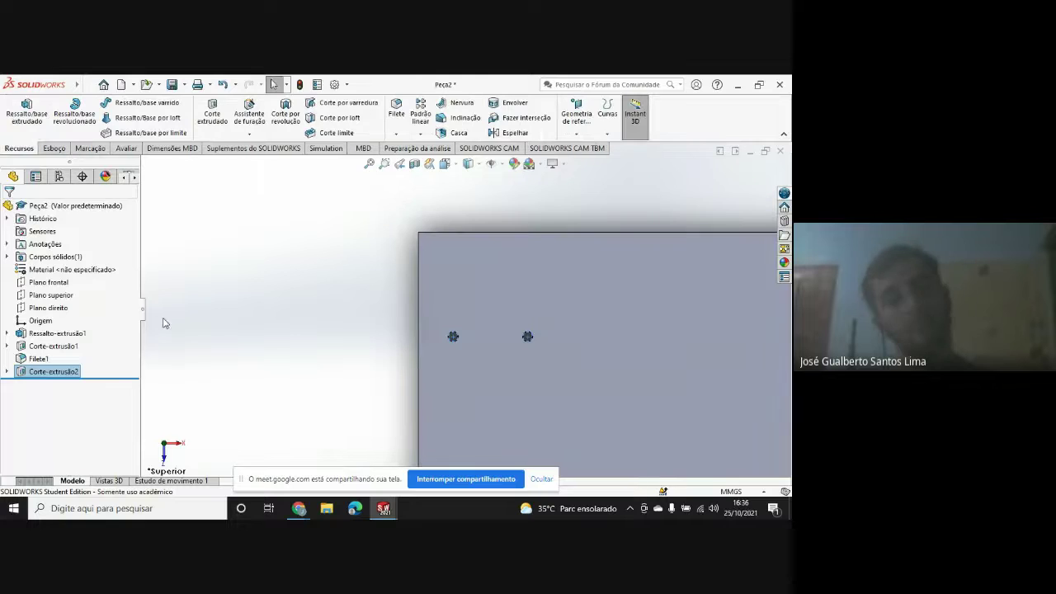
{"action": "left_click", "coordinate": [7, 371]}
{"action": "right_click", "coordinate": [49, 386]}
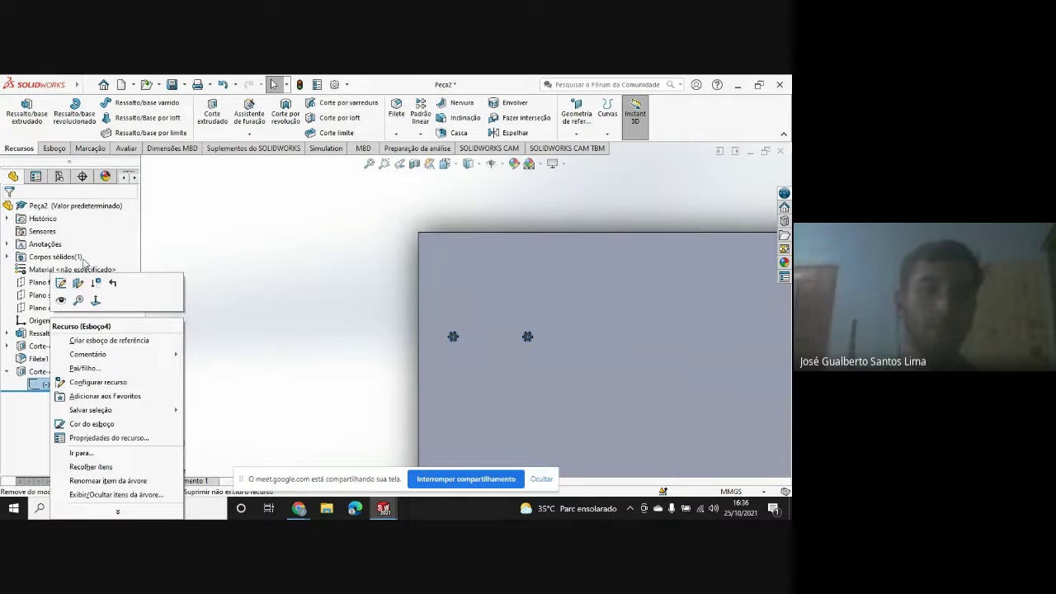
{"action": "left_click", "coordinate": [66, 284]}
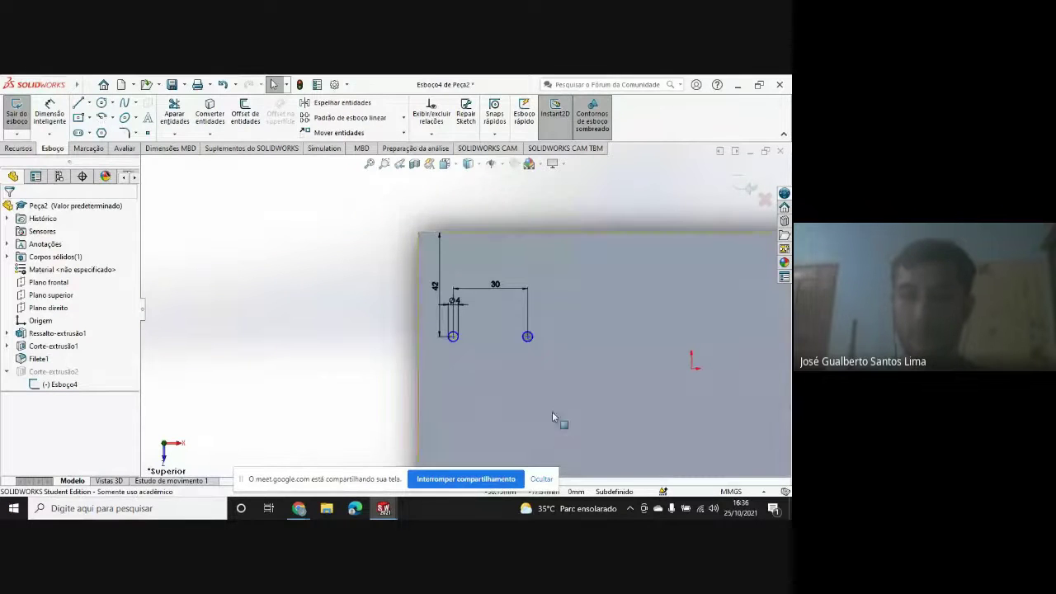
- Draw a horizontal construction centerline from the sketch origin toward the left
{"action": "scroll", "coordinate": [559, 421], "scroll_direction": "up", "scroll_amount": 3}
{"action": "scroll", "coordinate": [570, 337], "scroll_direction": "down", "scroll_amount": 2}
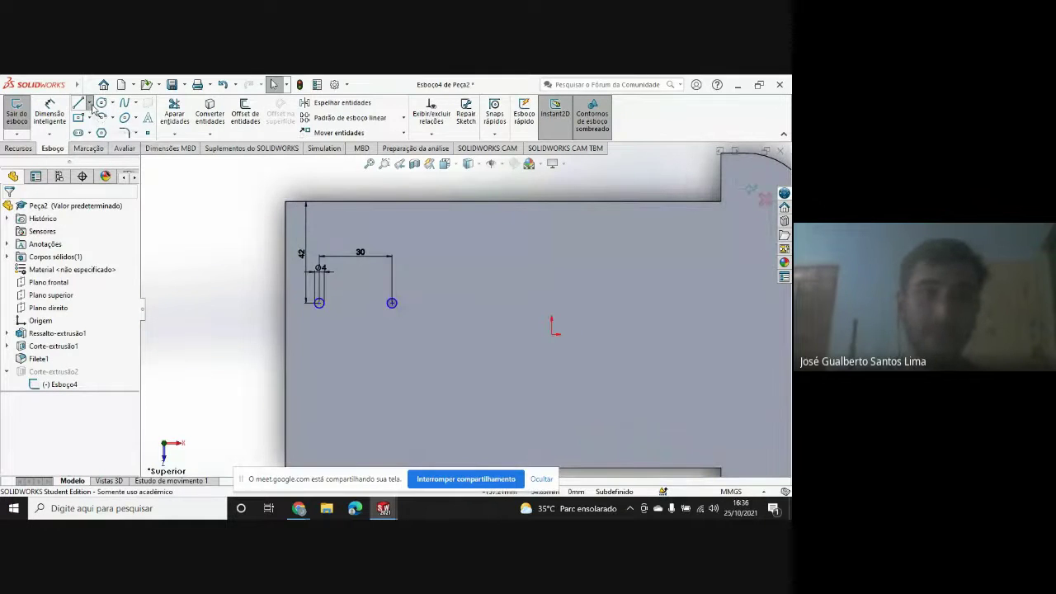
{"action": "left_click", "coordinate": [88, 103]}
{"action": "left_click", "coordinate": [100, 130]}
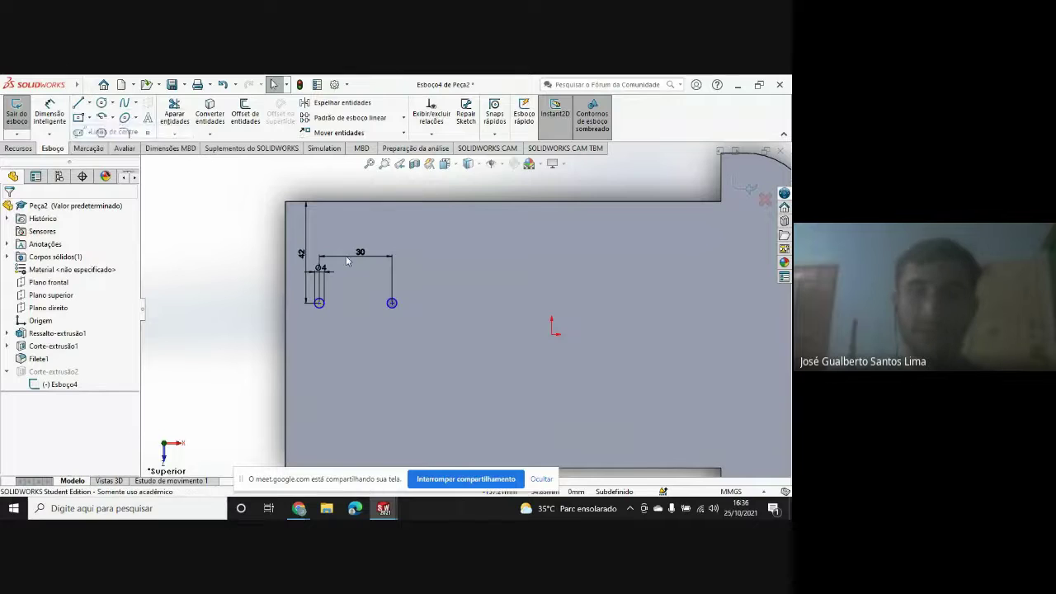
{"action": "left_click", "coordinate": [552, 333]}
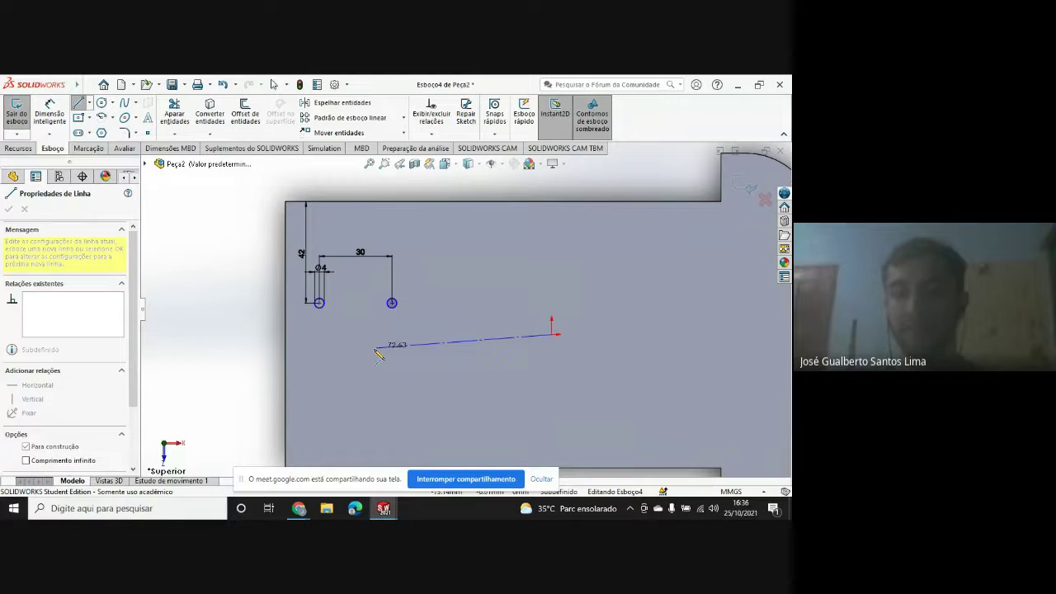
{"action": "left_click", "coordinate": [371, 334]}
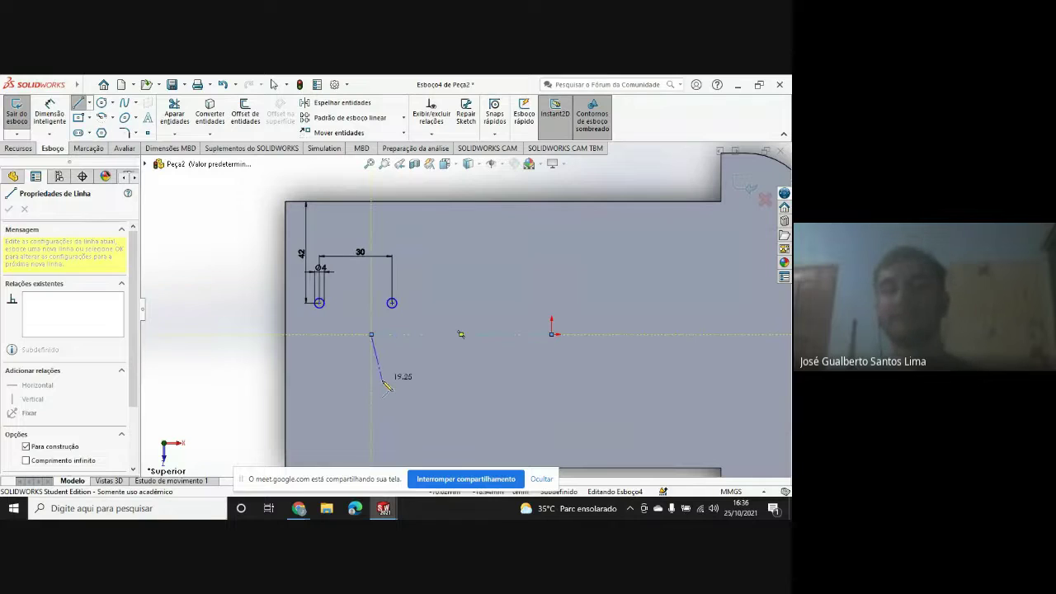
{"action": "double_click", "coordinate": [380, 385]}
{"action": "key", "text": "Escape"}
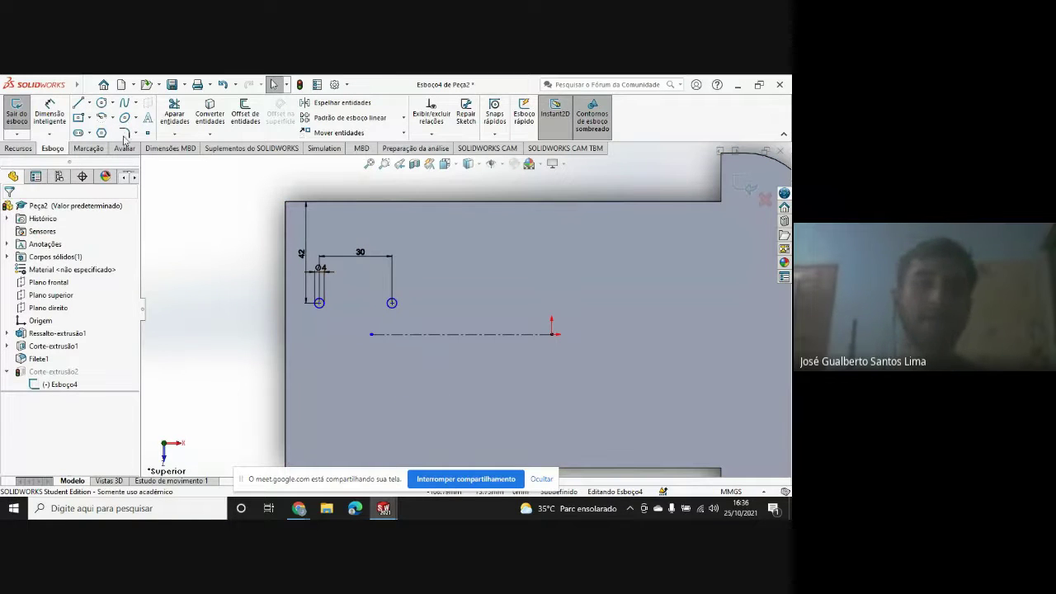
- Begin mirroring the left Ø4 circle, then cancel without applying it
{"action": "left_click", "coordinate": [89, 105]}
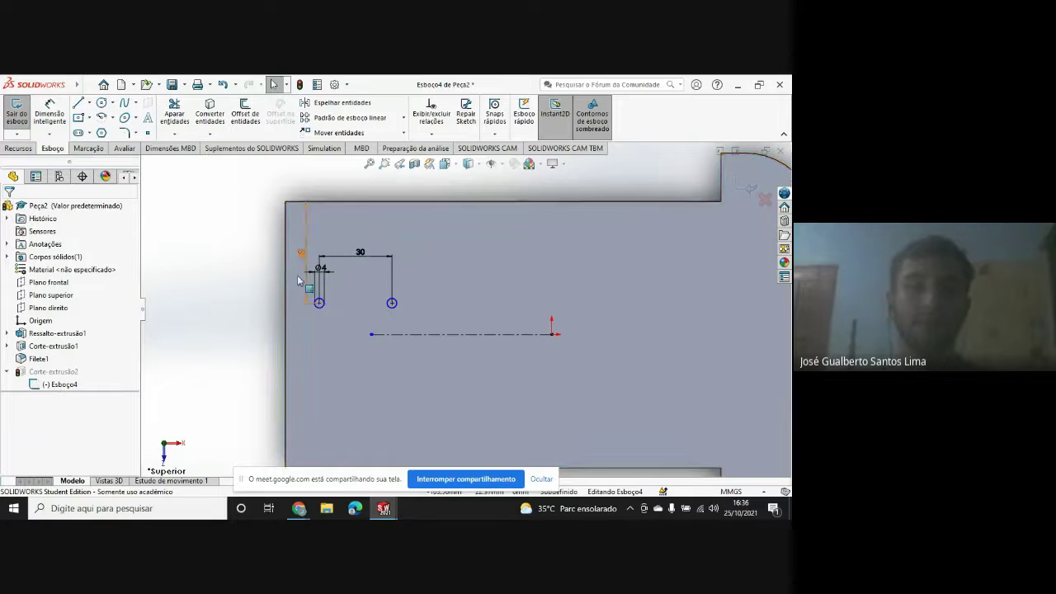
{"action": "left_click", "coordinate": [341, 103]}
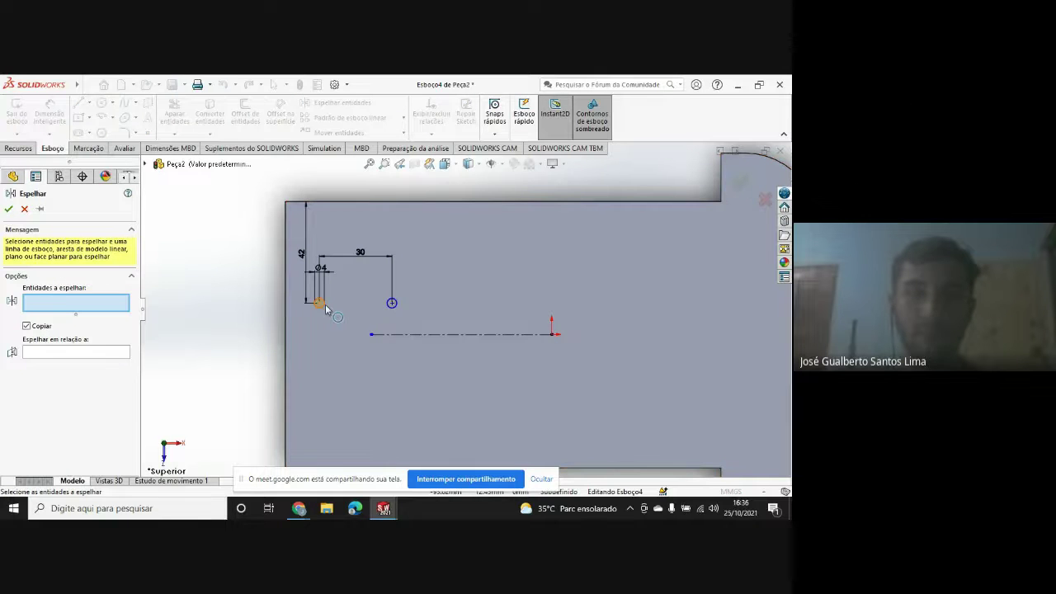
{"action": "left_click", "coordinate": [325, 304]}
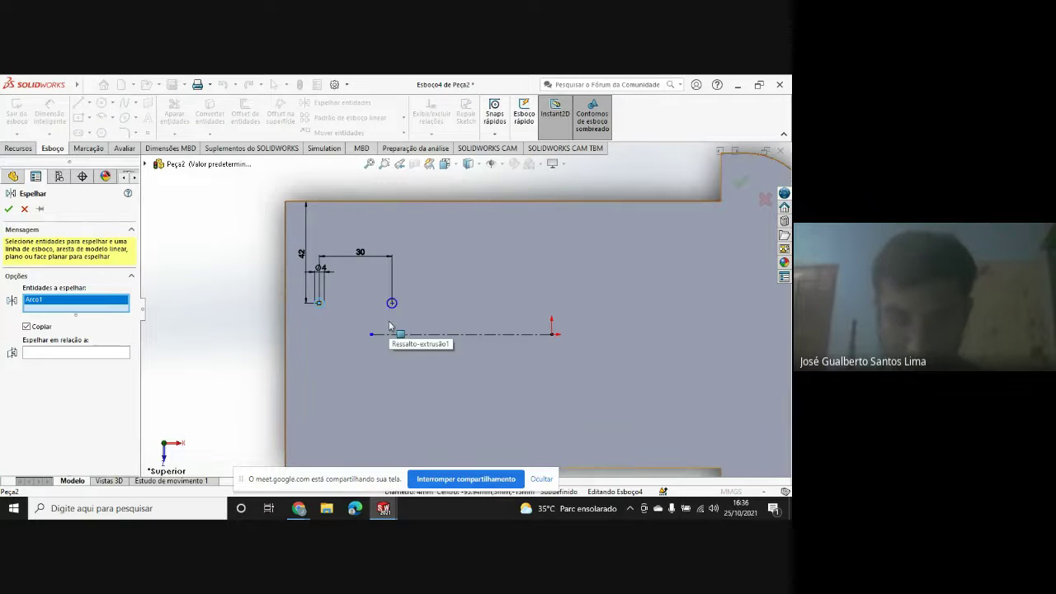
{"action": "key", "text": "Escape"}
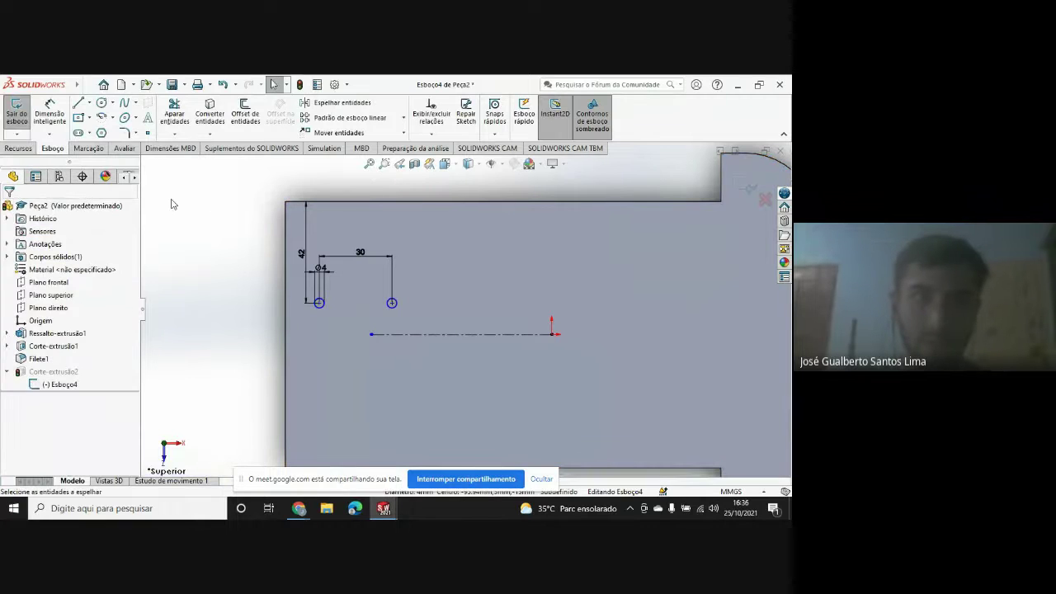
- Dimension the left hole centre 15 mm from the plate's left edge
{"action": "left_click", "coordinate": [49, 112]}
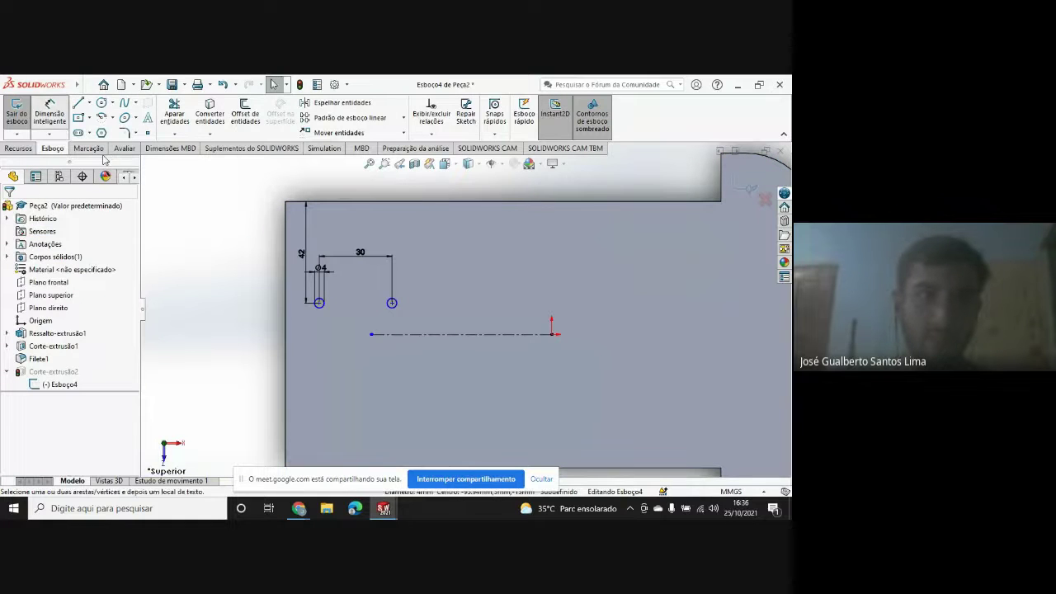
{"action": "left_click", "coordinate": [323, 311]}
{"action": "left_click", "coordinate": [285, 299]}
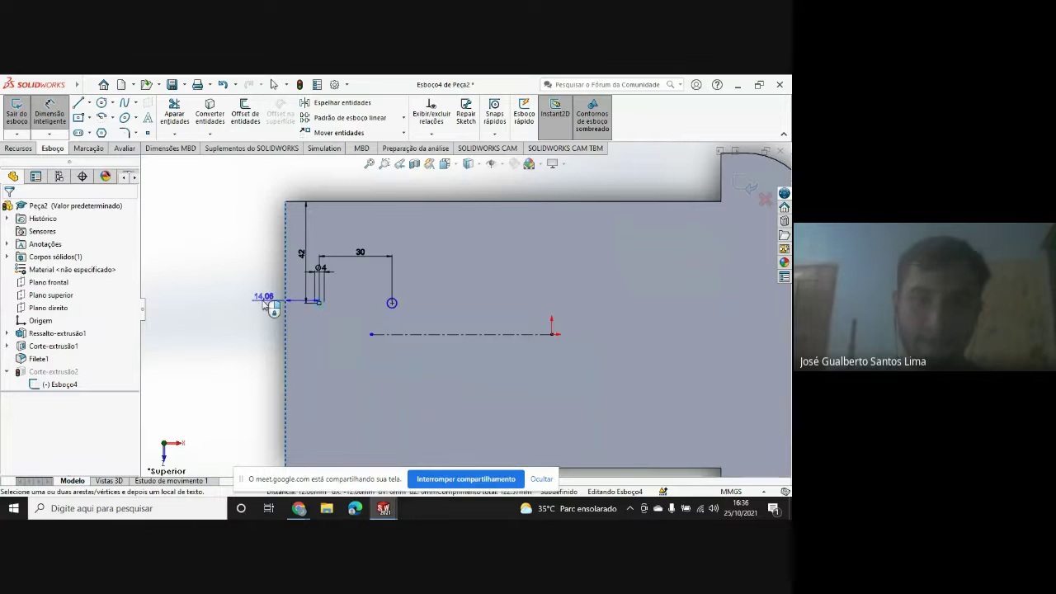
{"action": "left_click", "coordinate": [264, 303]}
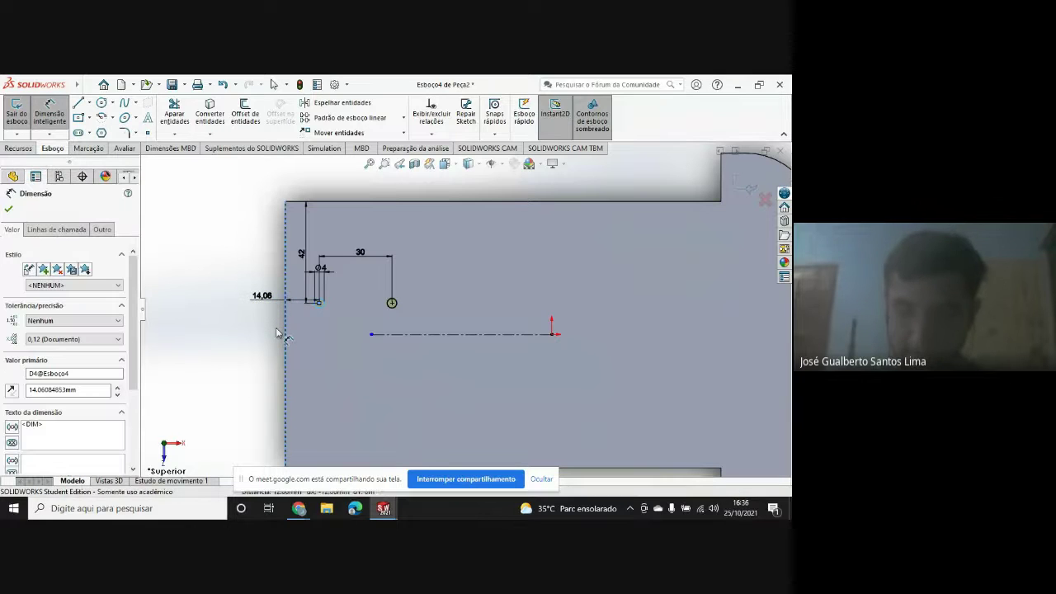
{"action": "key", "text": "Return"}
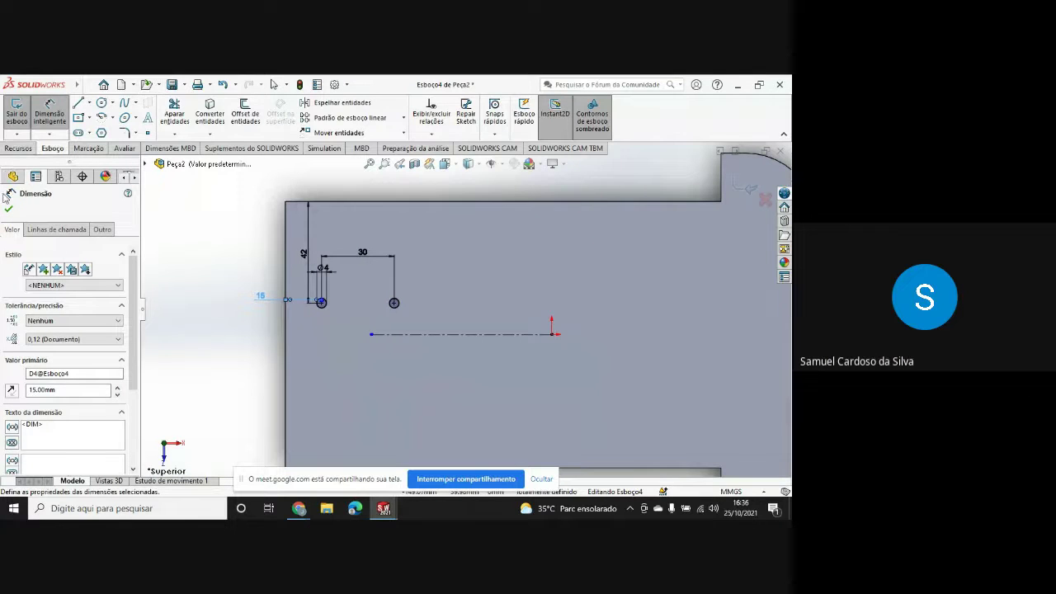
{"action": "left_click", "coordinate": [10, 207]}
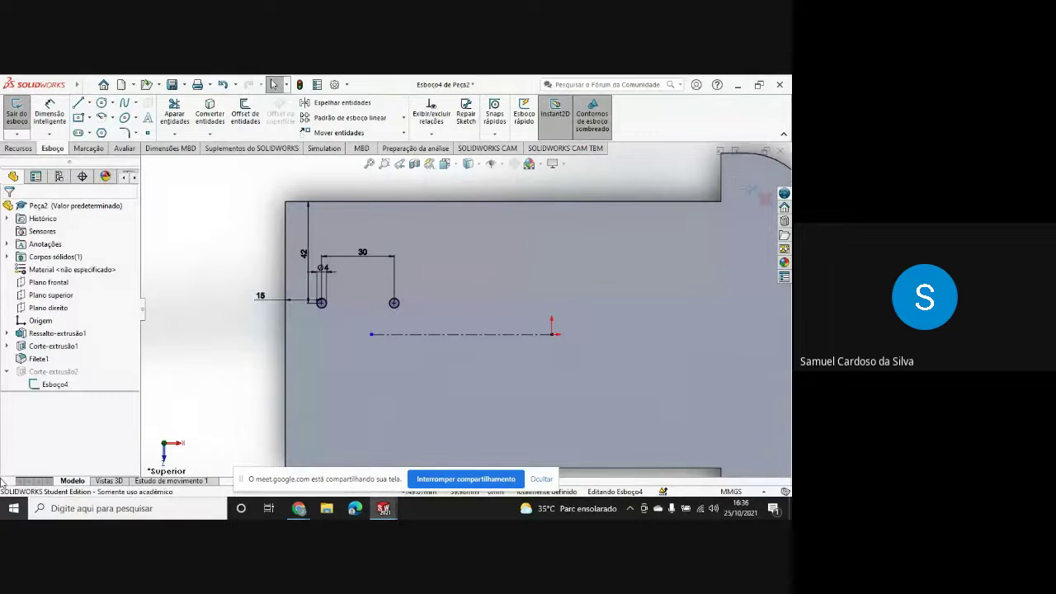
- Start Mirror and remove the centerline that was wrongly added to the entities list
{"action": "left_click", "coordinate": [316, 109]}
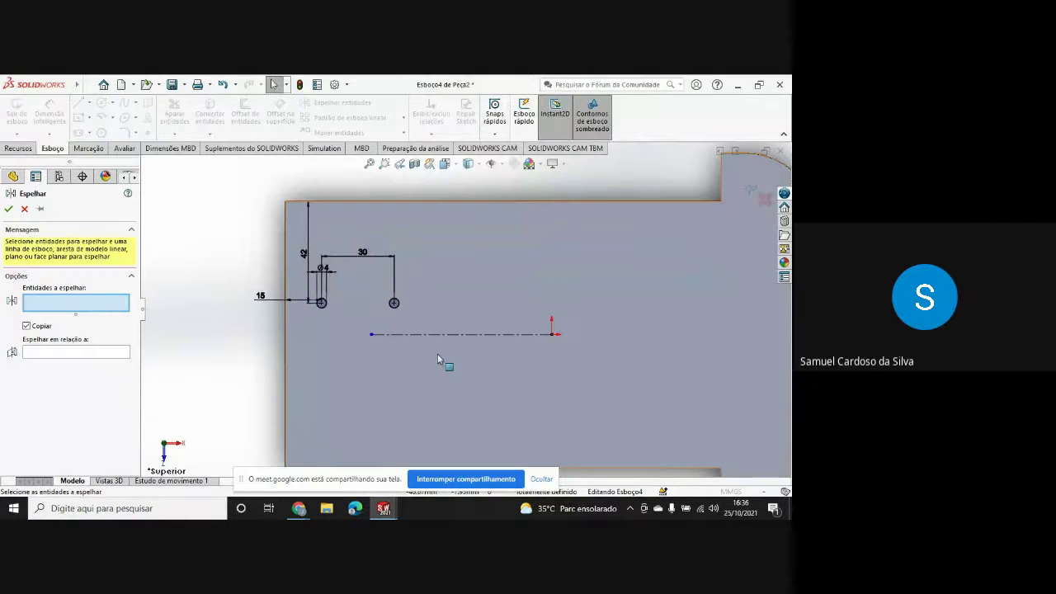
{"action": "mouse_move", "coordinate": [5, 83]}
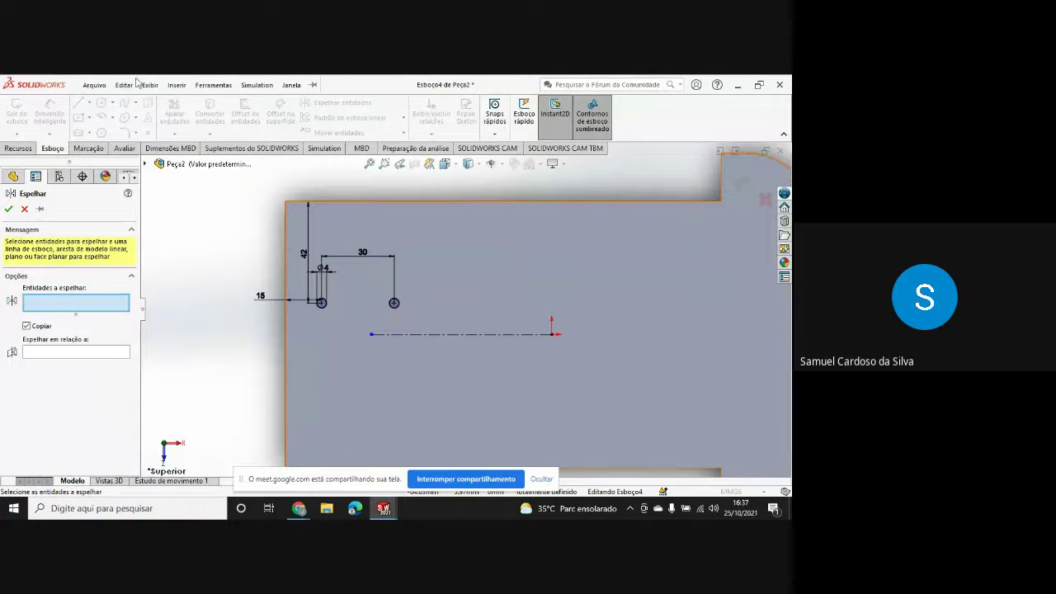
{"action": "left_click", "coordinate": [176, 84]}
{"action": "left_click", "coordinate": [463, 340]}
{"action": "left_click", "coordinate": [463, 343]}
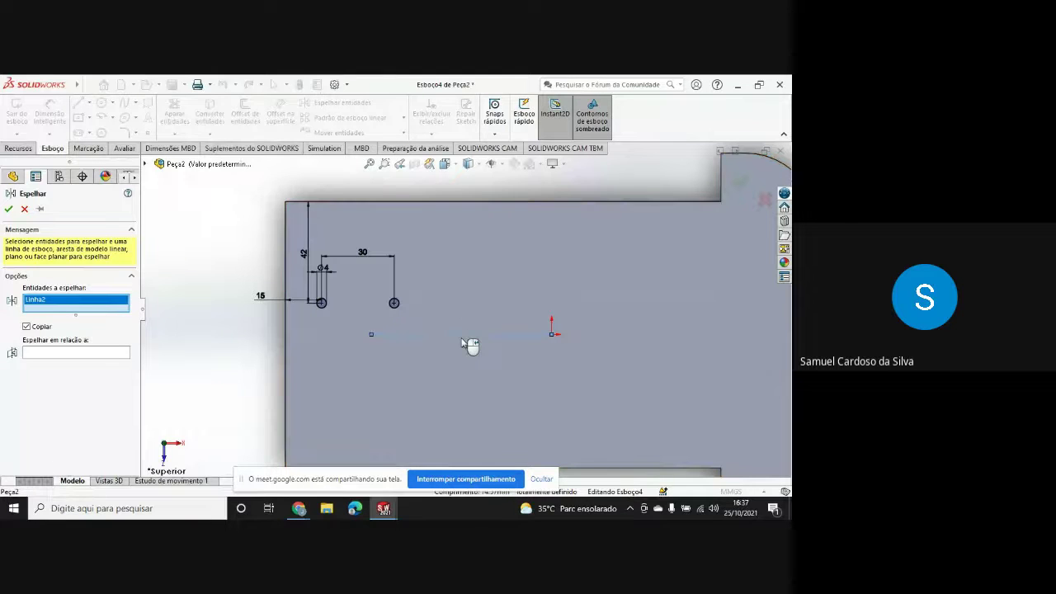
{"action": "right_click", "coordinate": [85, 307]}
{"action": "left_click", "coordinate": [142, 323]}
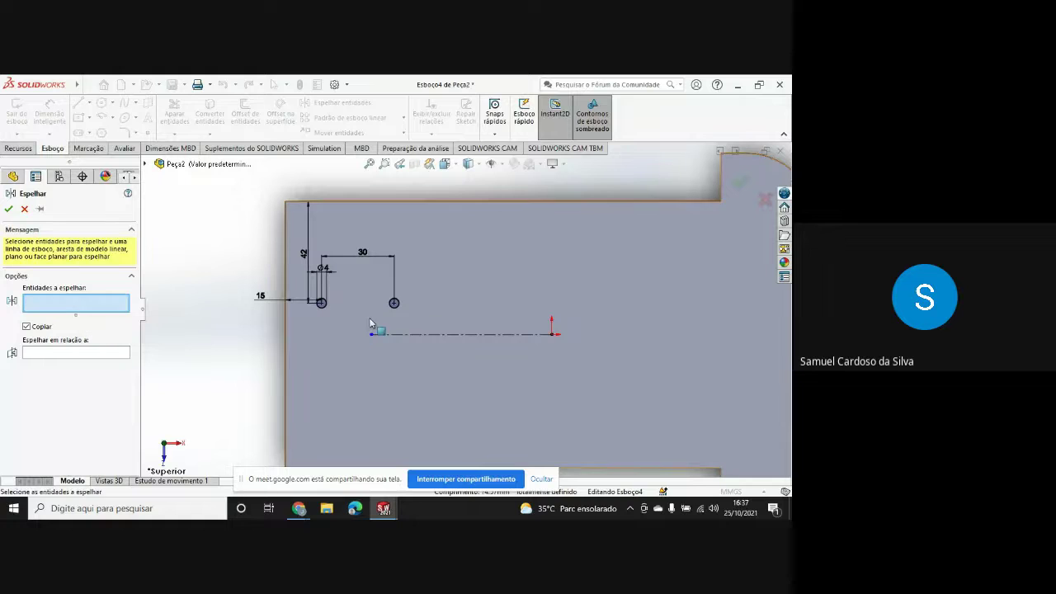
- Mirror both small circles about the horizontal centerline
{"action": "left_click", "coordinate": [394, 304]}
{"action": "left_click", "coordinate": [320, 300]}
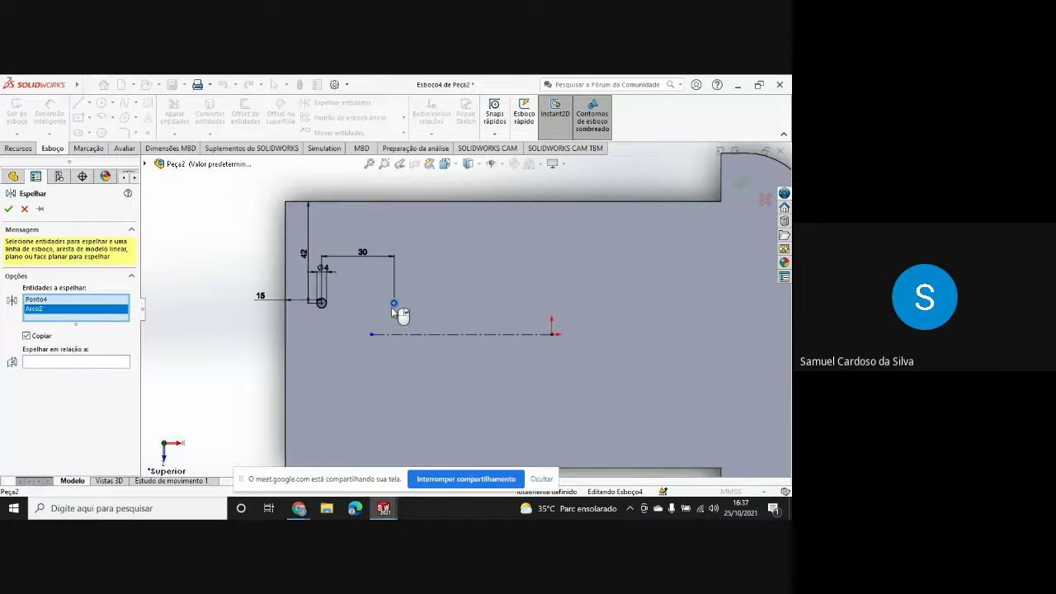
{"action": "left_click", "coordinate": [322, 303]}
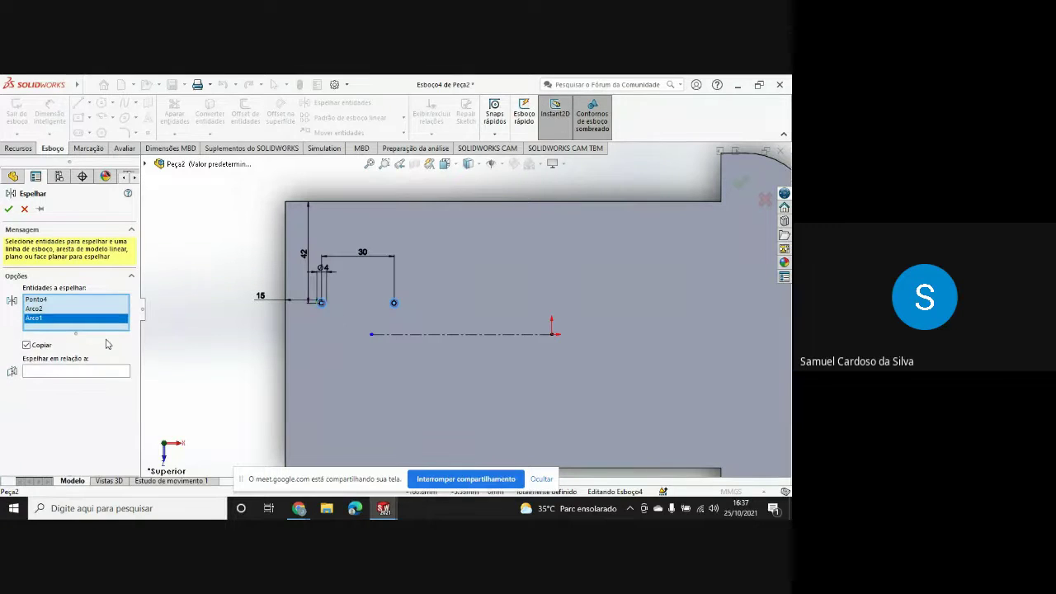
{"action": "right_click", "coordinate": [83, 299]}
{"action": "left_click", "coordinate": [103, 318]}
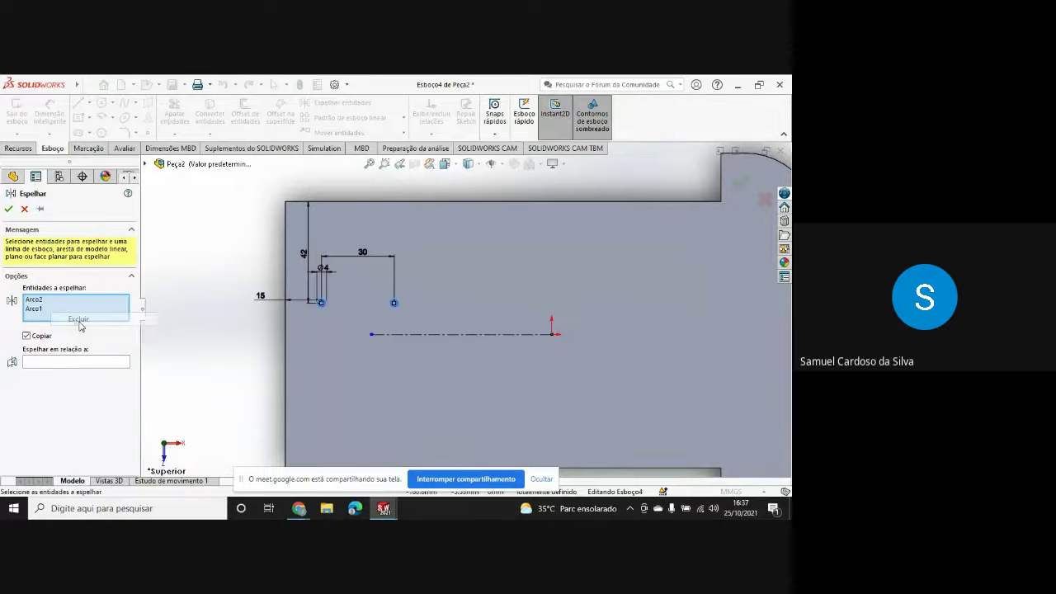
{"action": "left_click", "coordinate": [93, 362]}
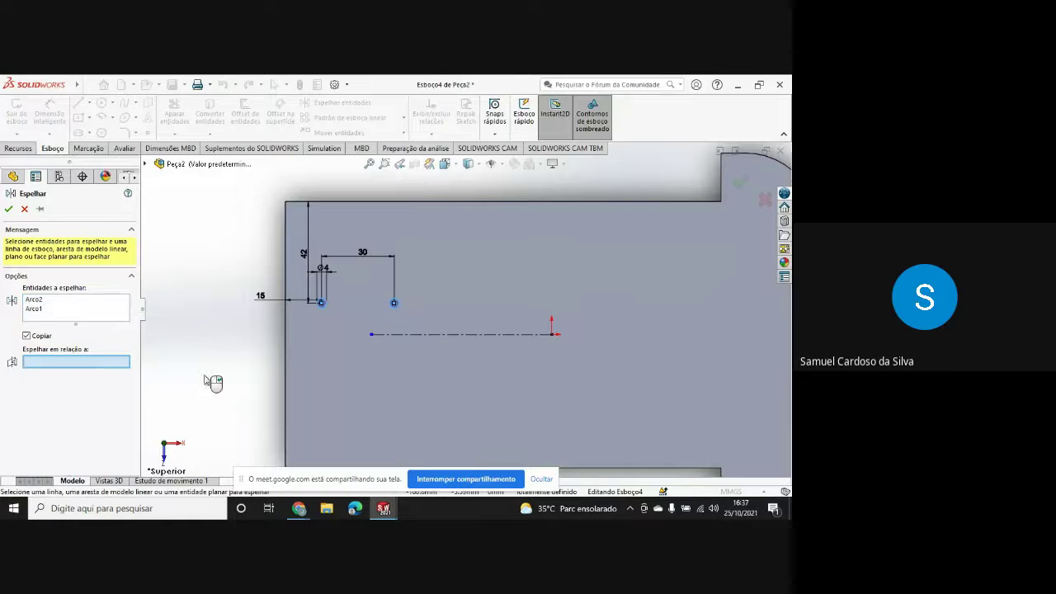
{"action": "left_click", "coordinate": [454, 335]}
{"action": "left_click", "coordinate": [8, 208]}
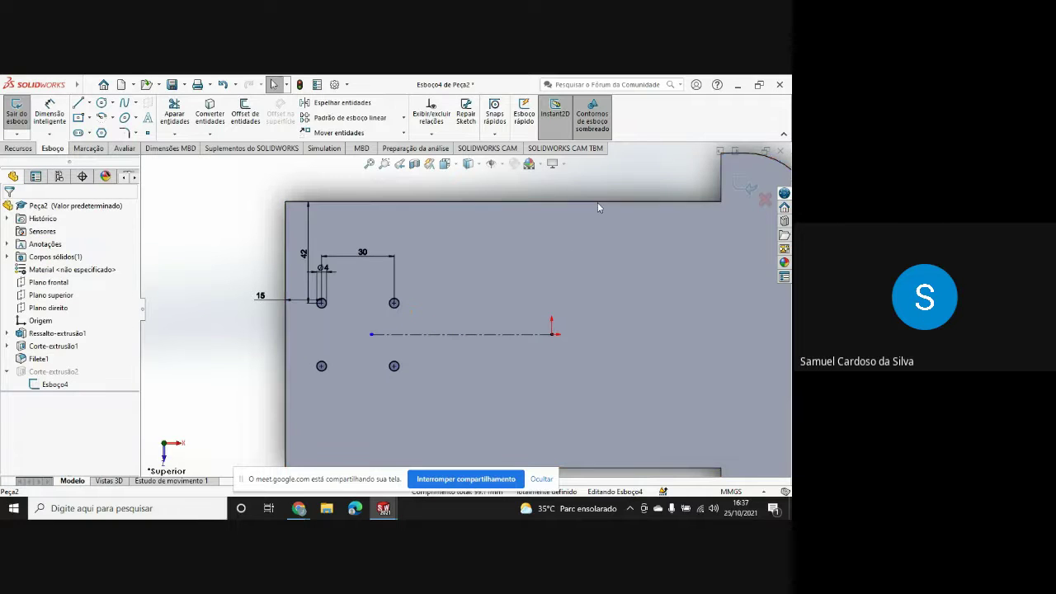
- Exit the sketch to rebuild Corte-extrusão2 and check the four holes in isometric view
{"action": "left_click", "coordinate": [747, 189]}
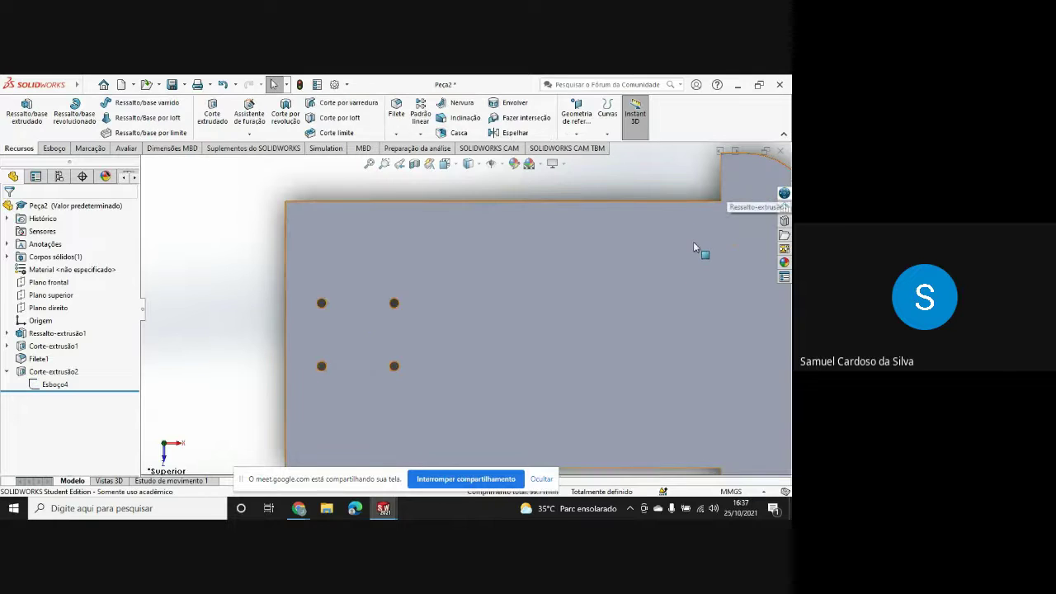
{"action": "key", "text": "f"}
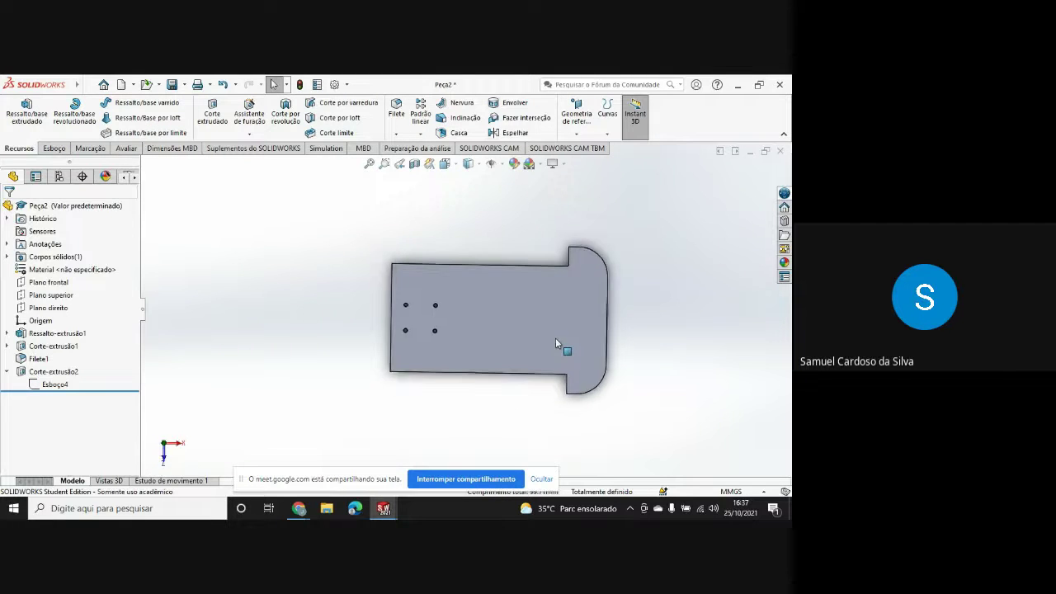
{"action": "key", "text": "ctrl+7"}
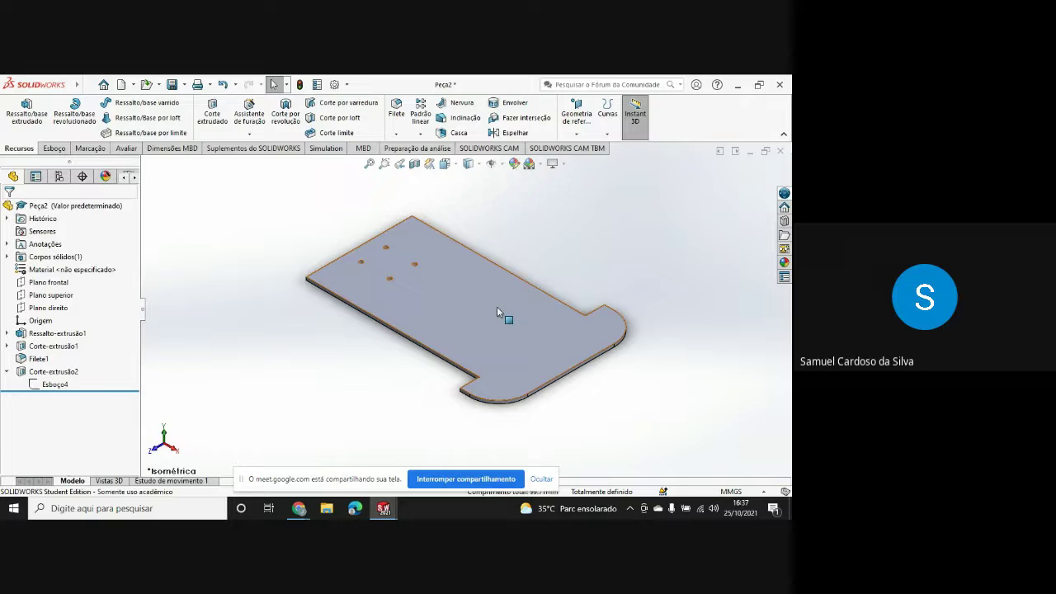
{"action": "key", "text": "ctrl+8"}
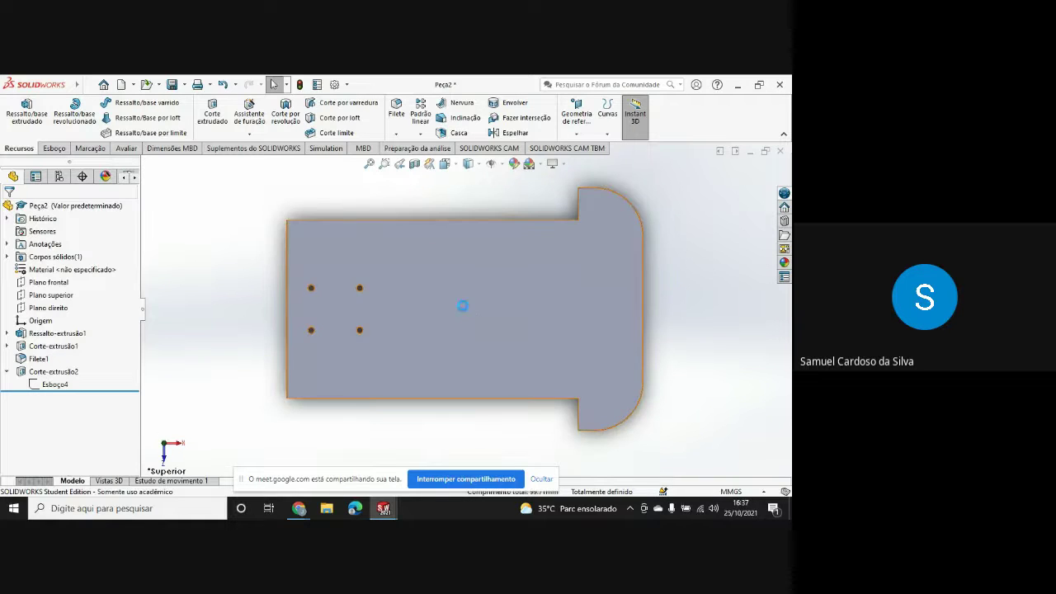
{"action": "left_click", "coordinate": [55, 148]}
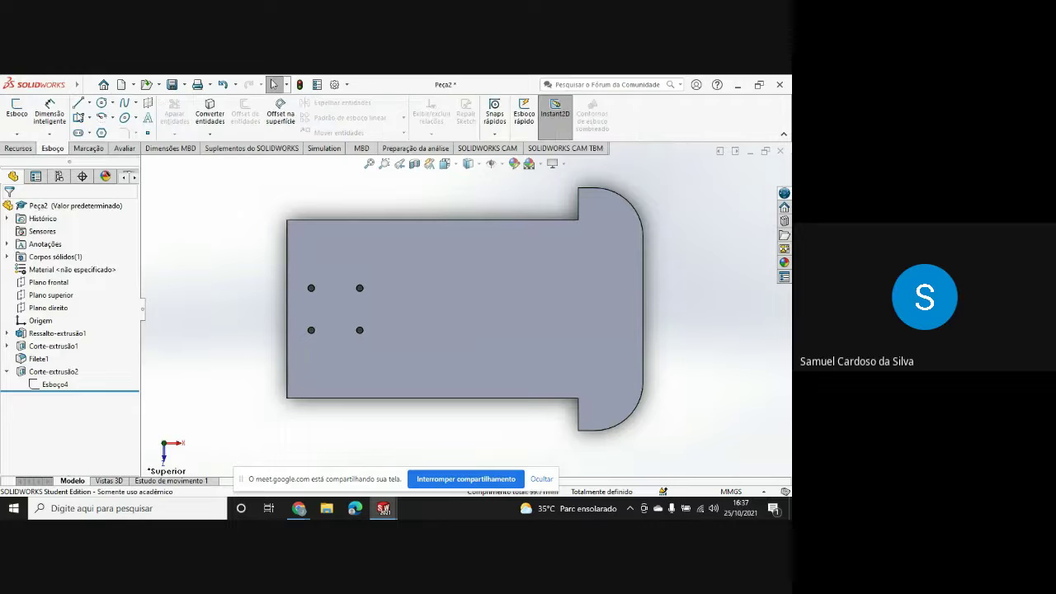
- Start sketch Esboço5 on the plate's top face and draw a horizontal line below the holes
{"action": "left_click", "coordinate": [16, 107]}
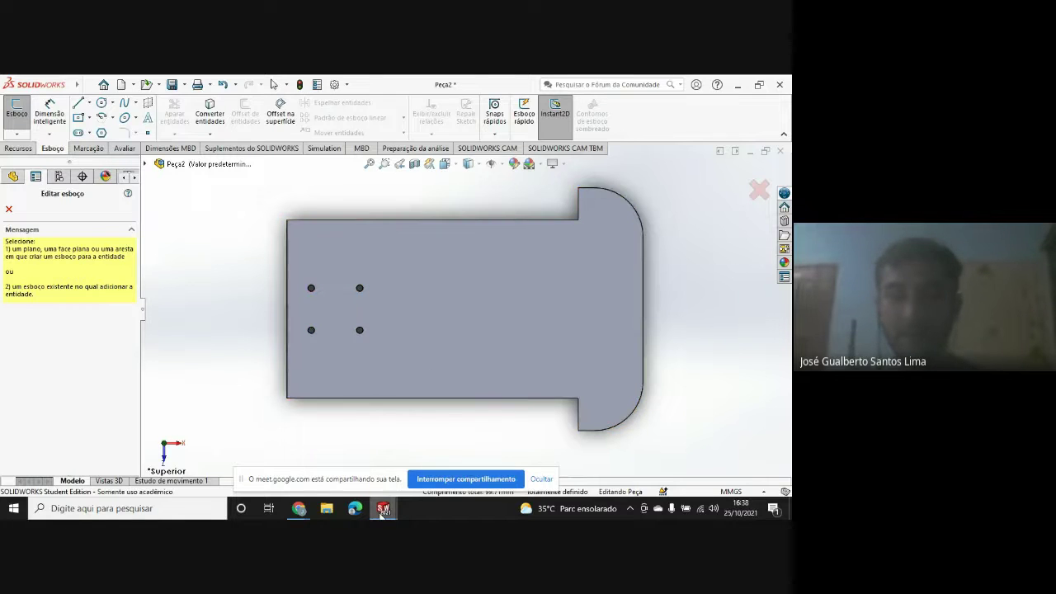
{"action": "mouse_move", "coordinate": [384, 508]}
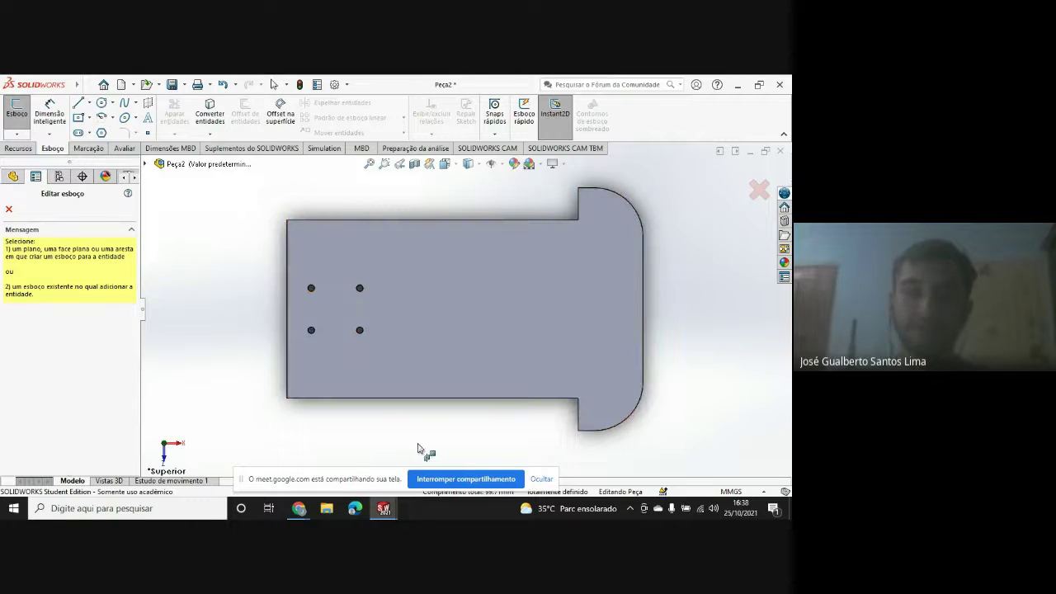
{"action": "left_click", "coordinate": [328, 300]}
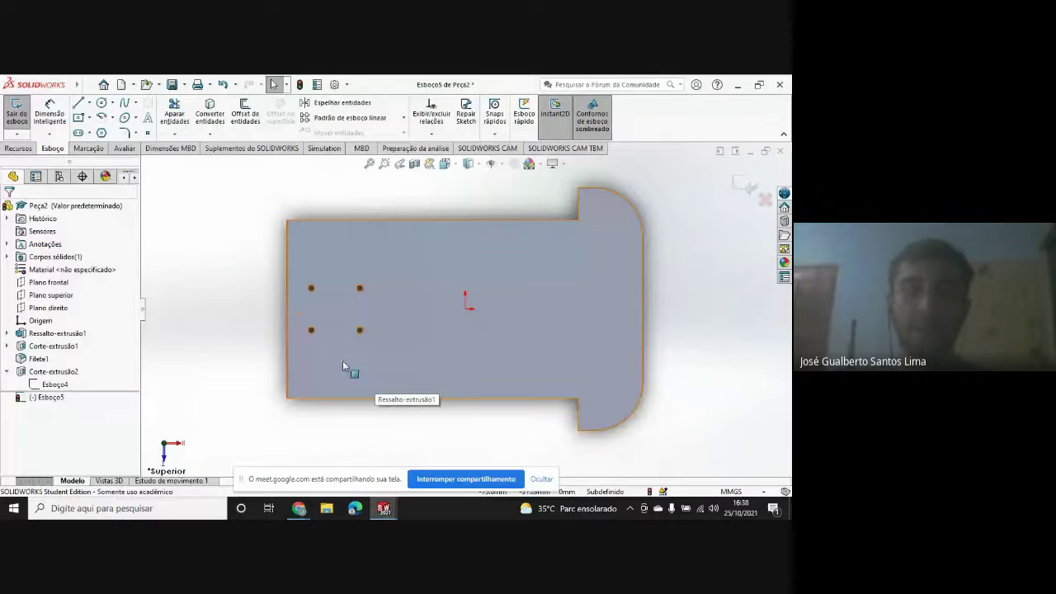
{"action": "left_click", "coordinate": [80, 106]}
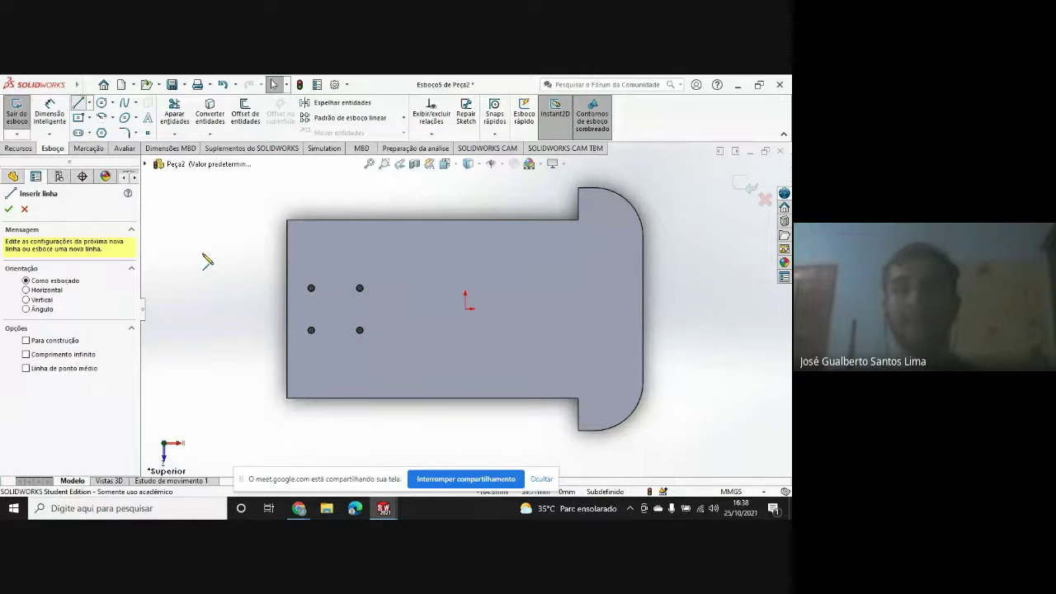
{"action": "left_click", "coordinate": [331, 377]}
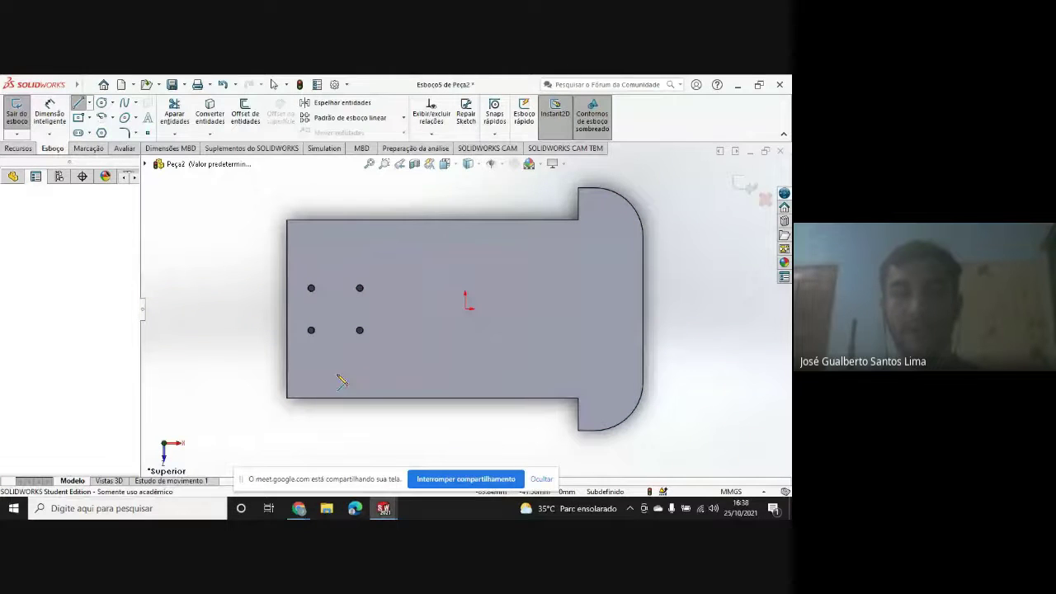
{"action": "left_click", "coordinate": [454, 377]}
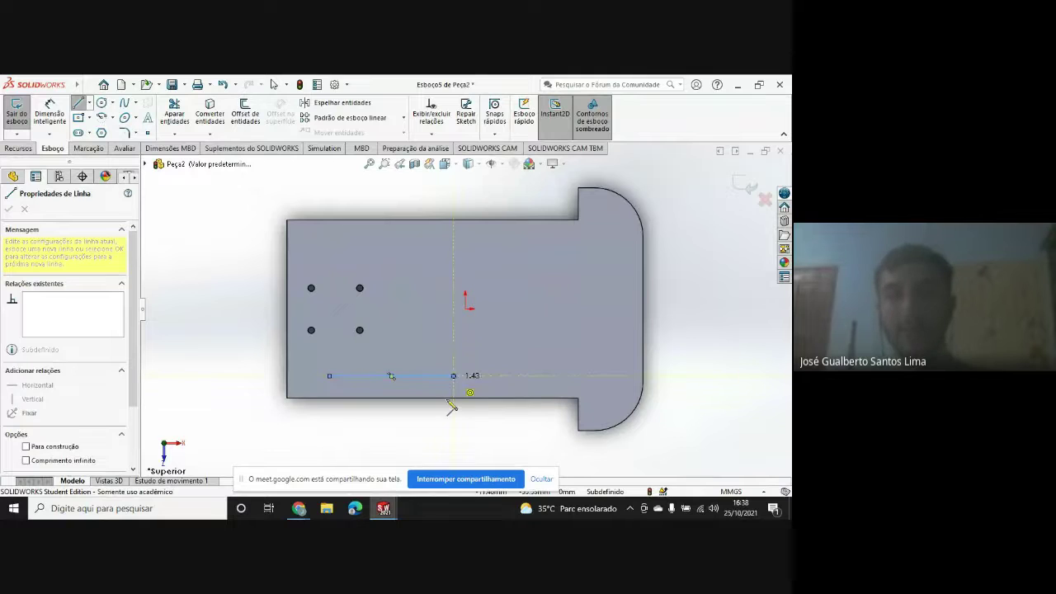
{"action": "key", "text": "Escape"}
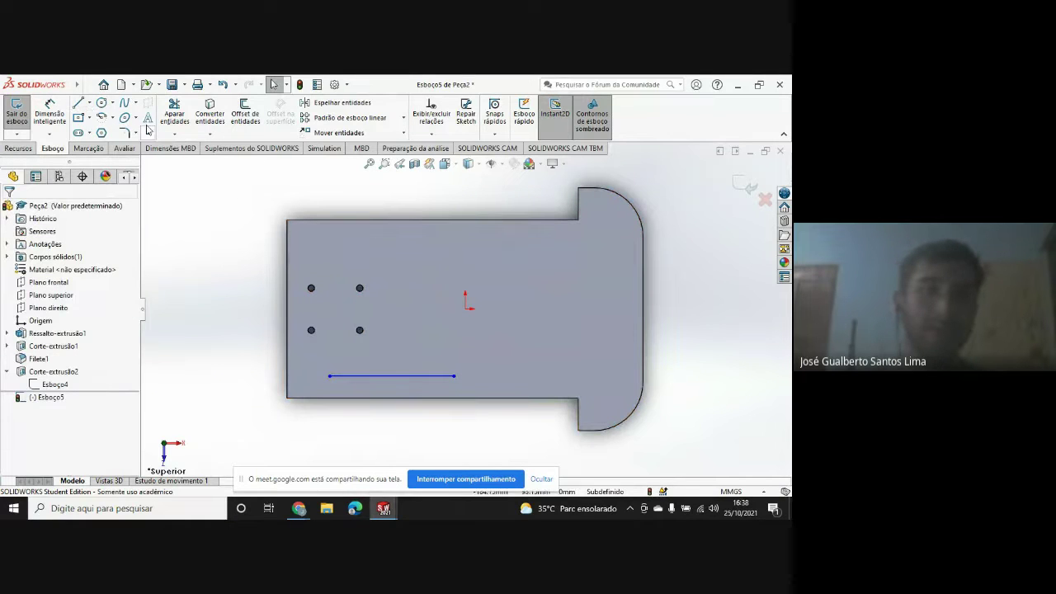
- Add sketch text 'SNCT/IFSC 2021' centred along the line, with the document font turned off
{"action": "left_click", "coordinate": [147, 117]}
{"action": "left_click", "coordinate": [383, 375]}
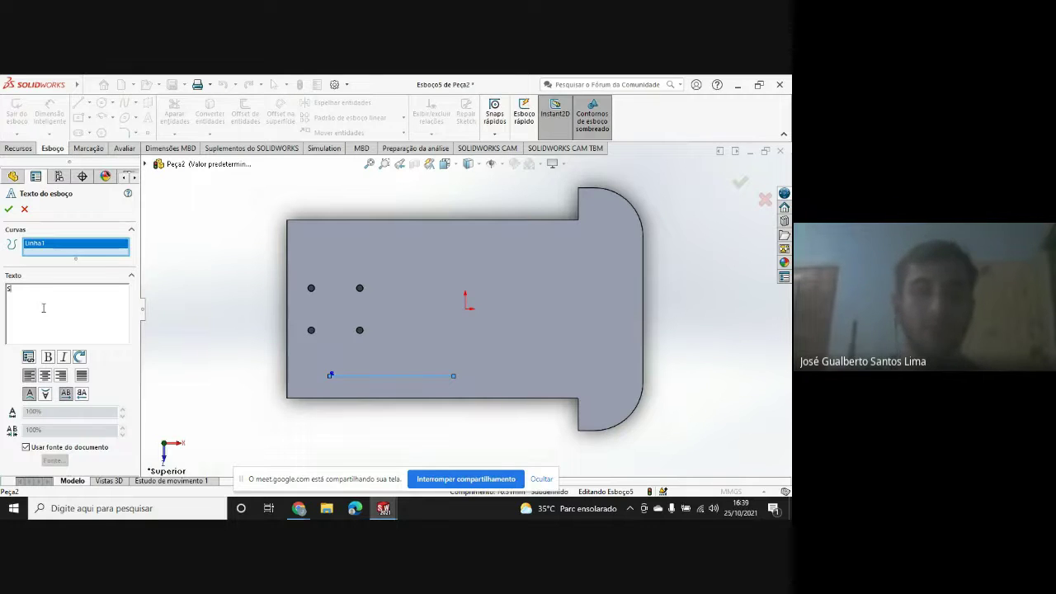
{"action": "type", "text": "SNCT"}
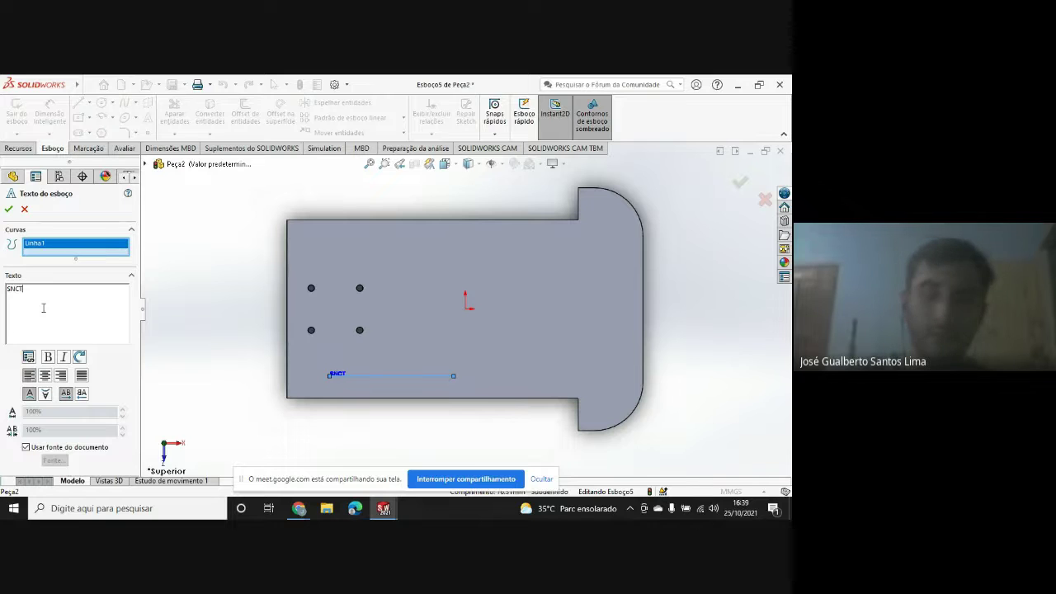
{"action": "type", "text": "/"}
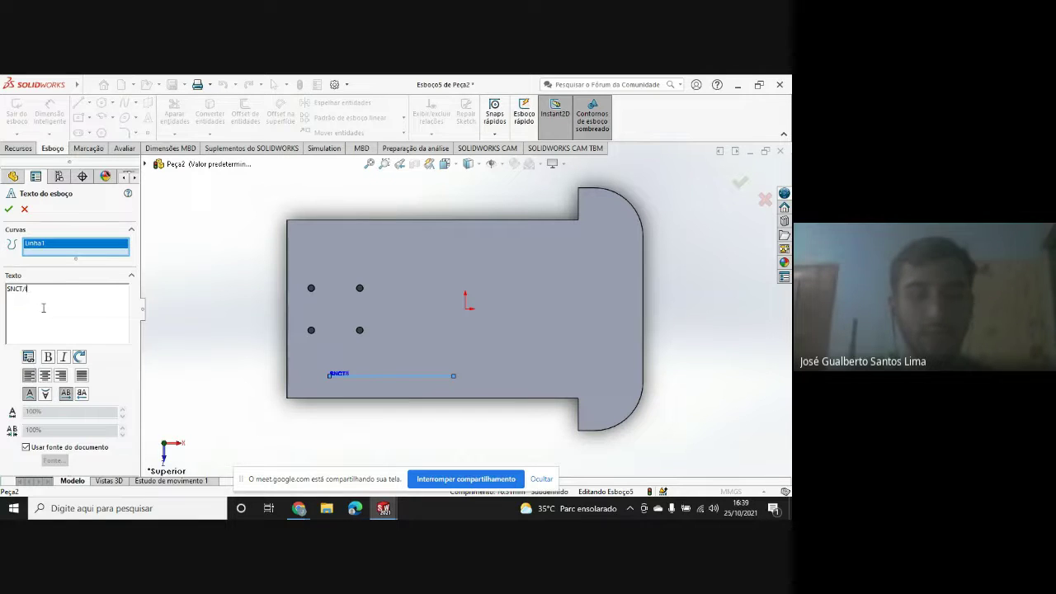
{"action": "type", "text": "IFSC 2021"}
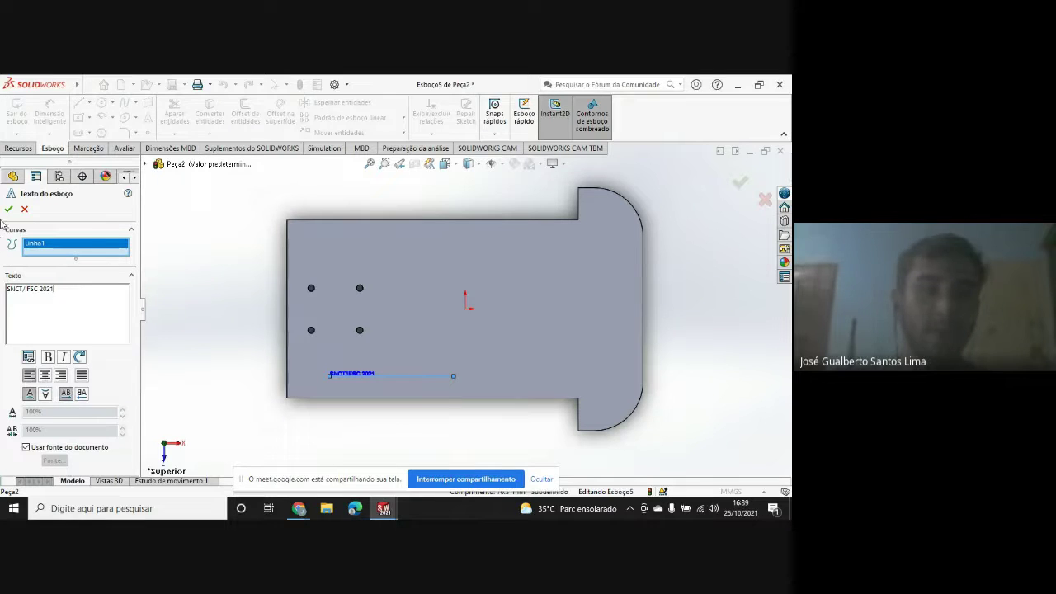
{"action": "left_click", "coordinate": [45, 377]}
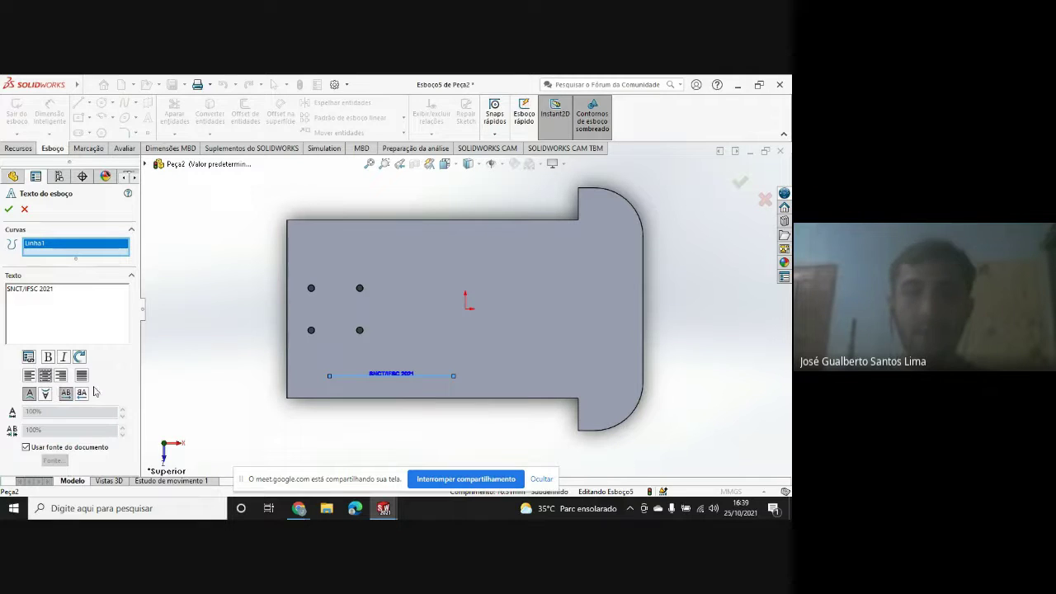
{"action": "left_click", "coordinate": [26, 447]}
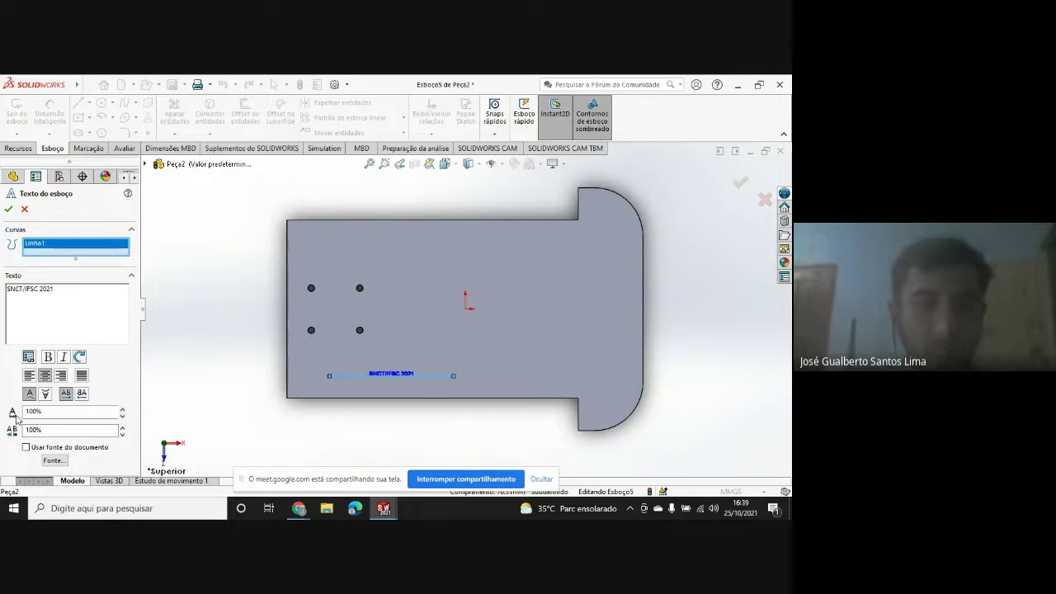
- In the font settings for the SNCT/IFSC 2021 text, pick 24 from the Pontos size list
{"action": "left_click", "coordinate": [53, 461]}
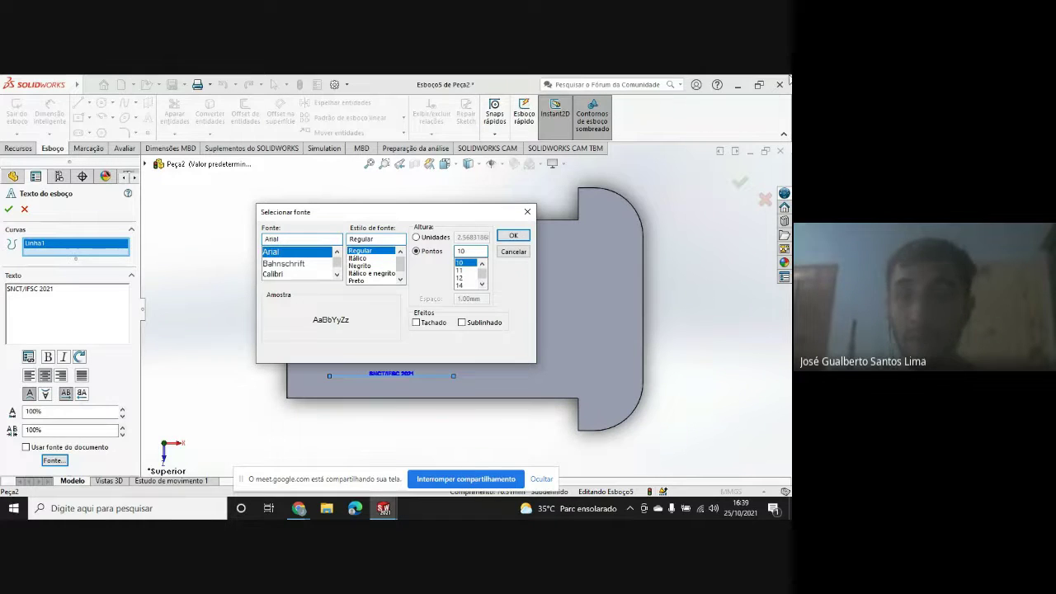
{"action": "scroll", "coordinate": [477, 278], "scroll_direction": "down", "scroll_amount": 2}
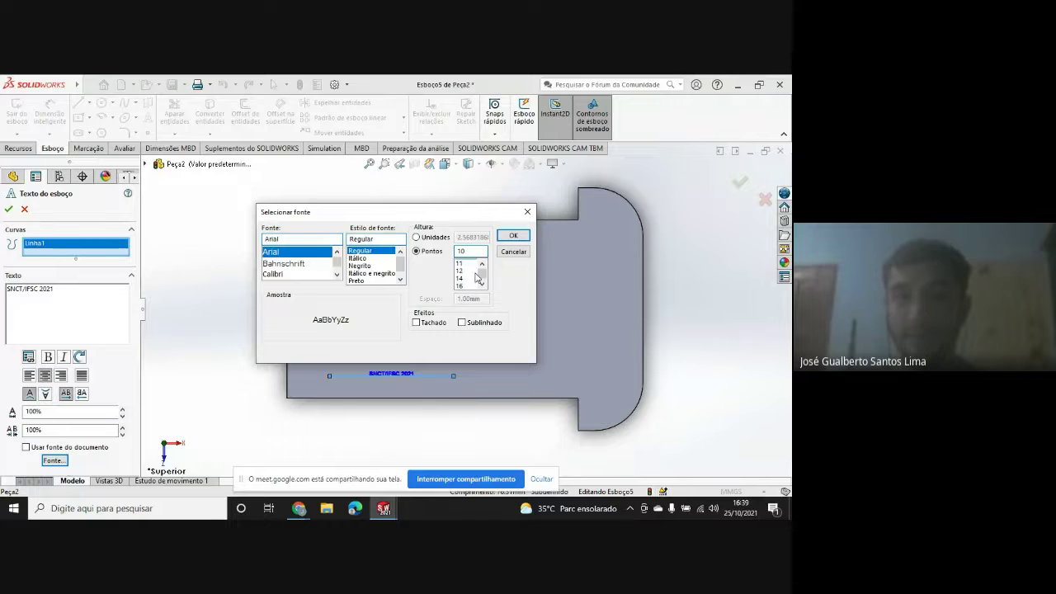
{"action": "scroll", "coordinate": [475, 278], "scroll_direction": "down", "scroll_amount": 1}
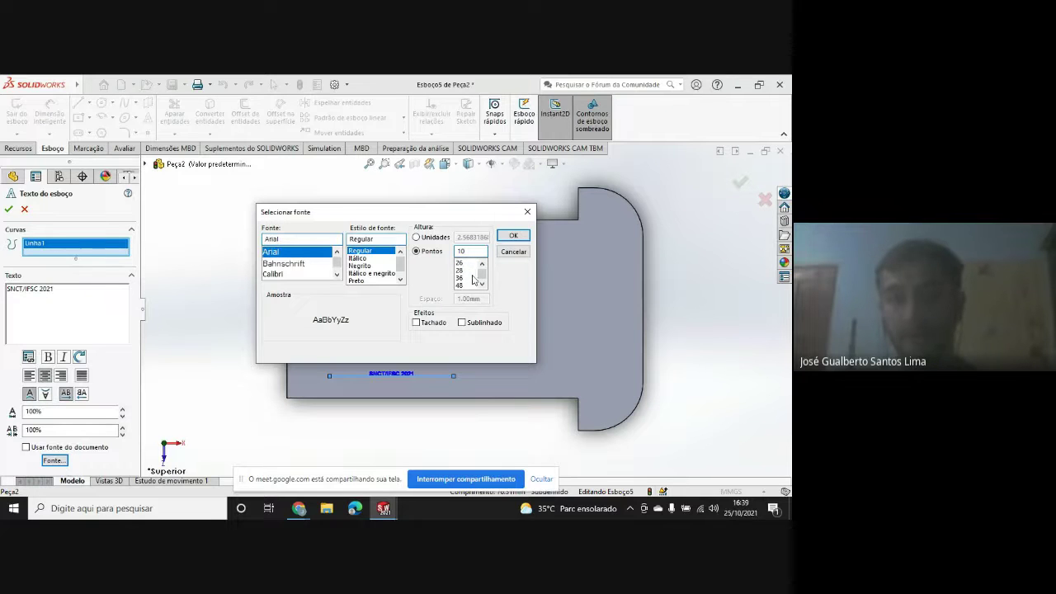
{"action": "scroll", "coordinate": [483, 280], "scroll_direction": "up", "scroll_amount": 2}
{"action": "scroll", "coordinate": [470, 282], "scroll_direction": "down", "scroll_amount": 1}
{"action": "scroll", "coordinate": [469, 280], "scroll_direction": "down", "scroll_amount": 3}
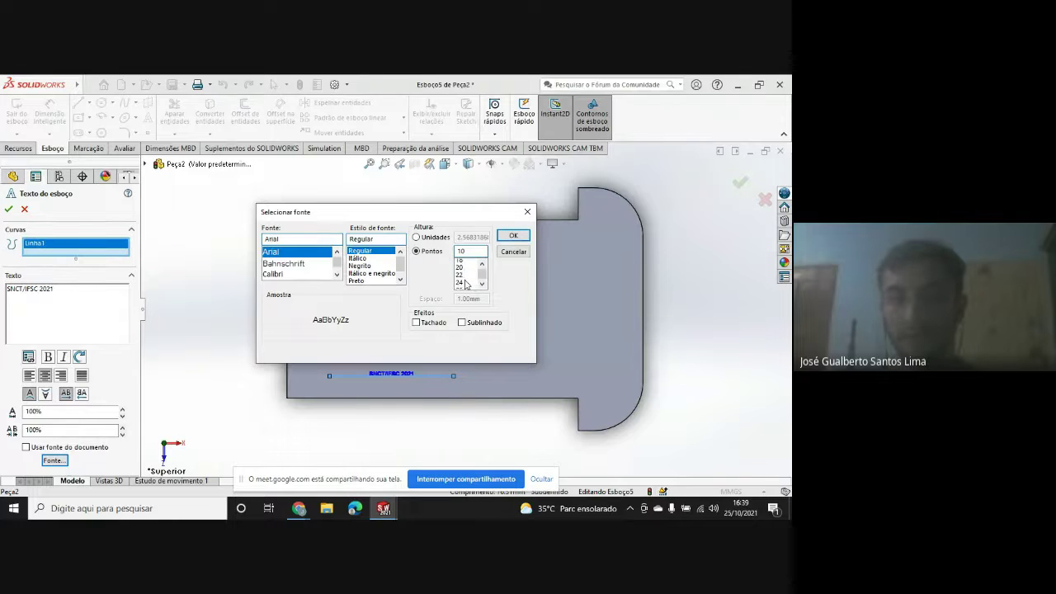
{"action": "left_click", "coordinate": [464, 270]}
- Apply the 24 pt font, then try 80% character width and restore it to 100%
{"action": "left_click", "coordinate": [514, 236]}
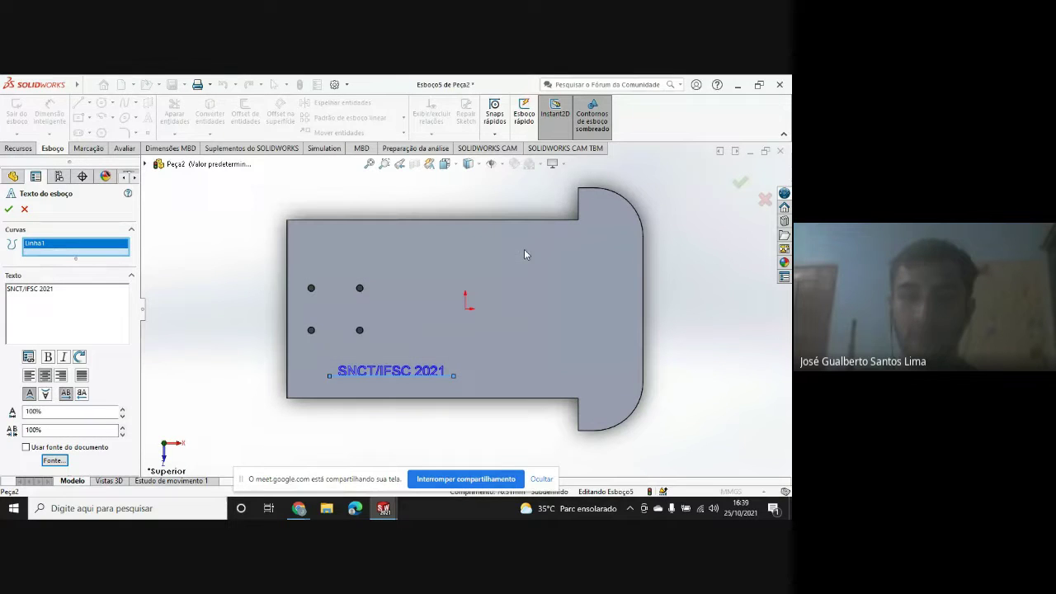
{"action": "double_click", "coordinate": [24, 411]}
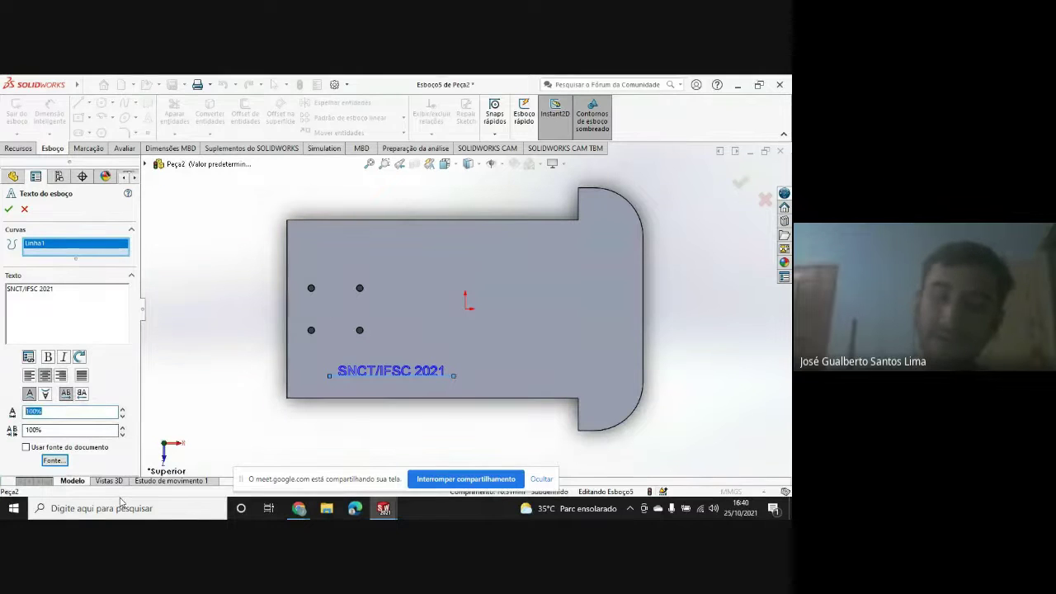
{"action": "type", "text": "80"}
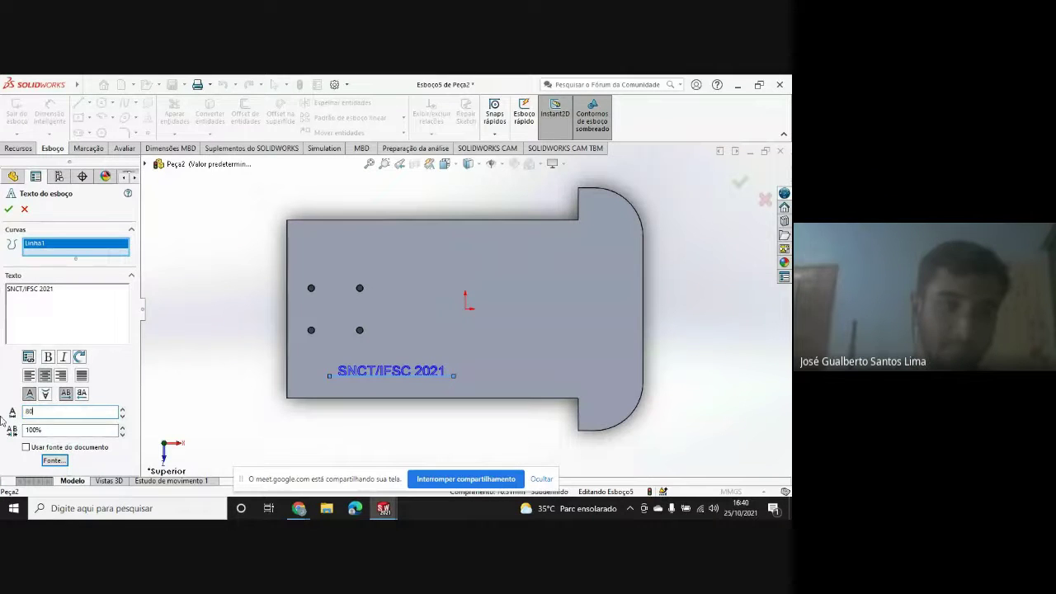
{"action": "key", "text": "Return"}
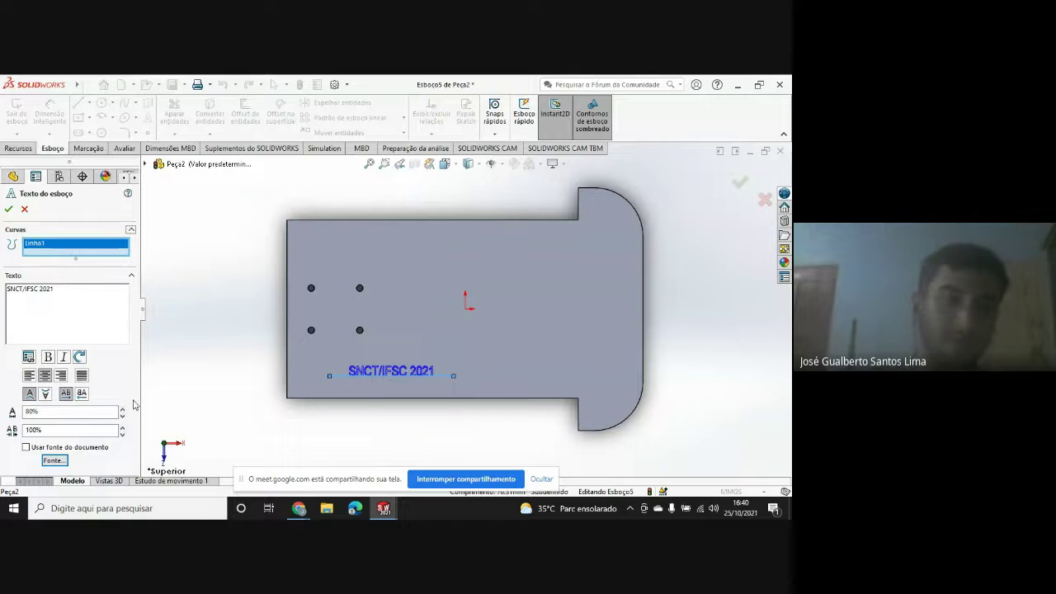
{"action": "double_click", "coordinate": [95, 410]}
{"action": "type", "text": "100"}
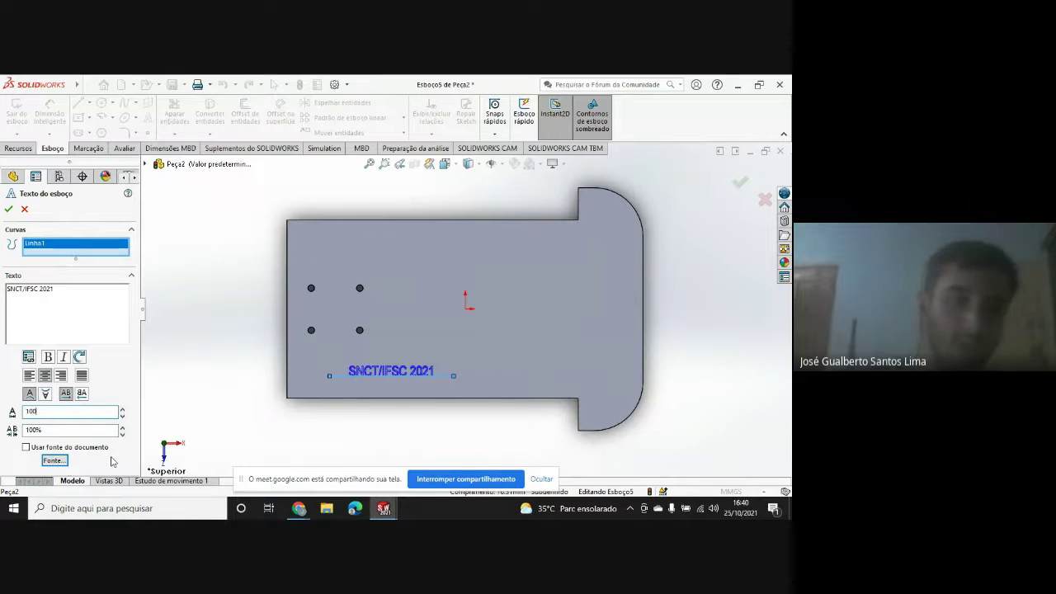
{"action": "key", "text": "Return"}
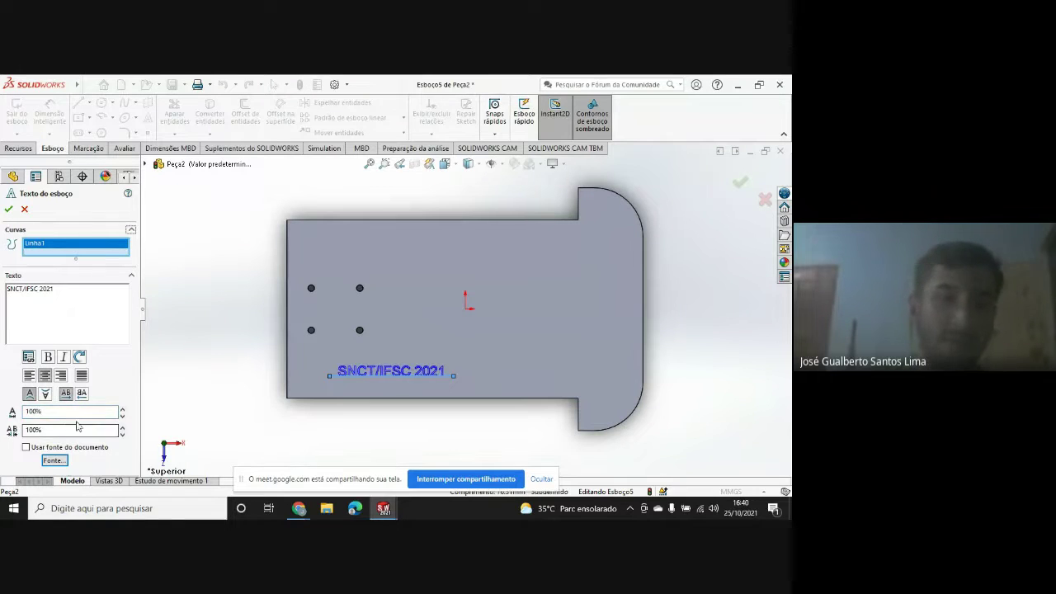
- Try 120% character spacing on the sketch text, then set it back to 100%
{"action": "double_click", "coordinate": [43, 430]}
{"action": "type", "text": "1200"}
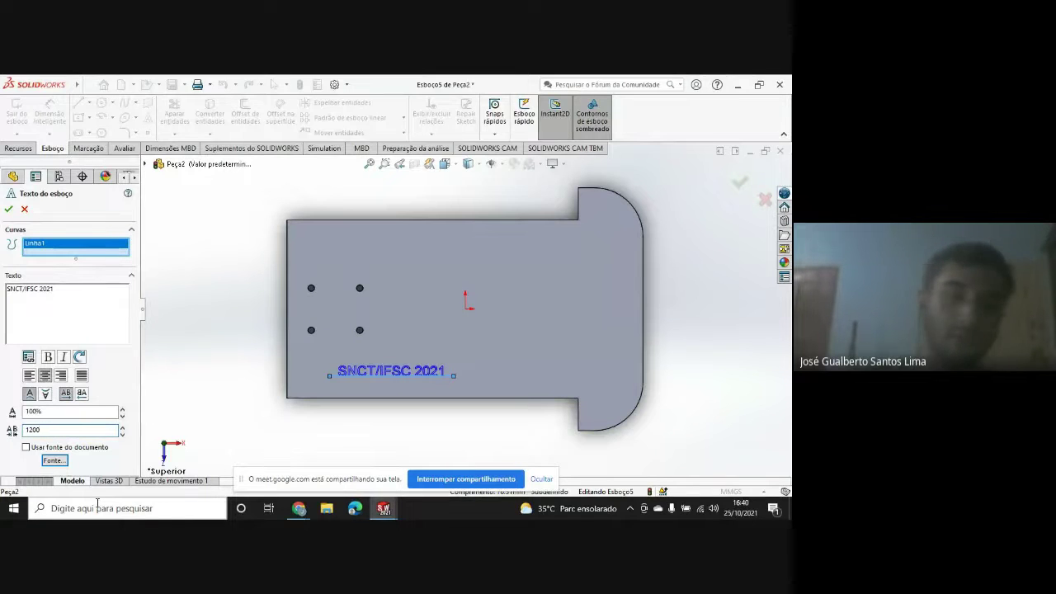
{"action": "key", "text": "BackSpace"}
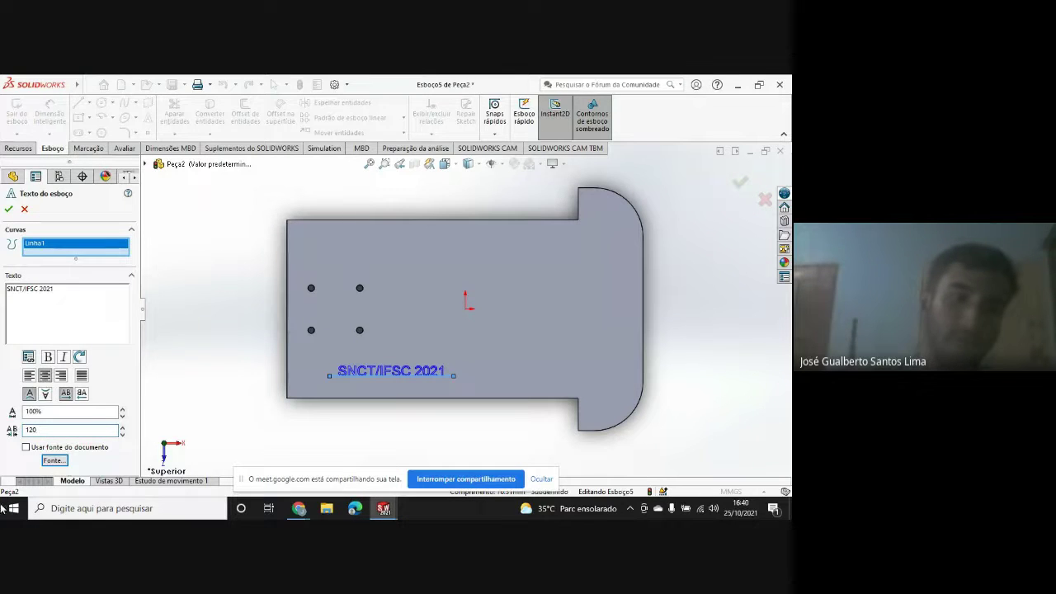
{"action": "key", "text": "Return"}
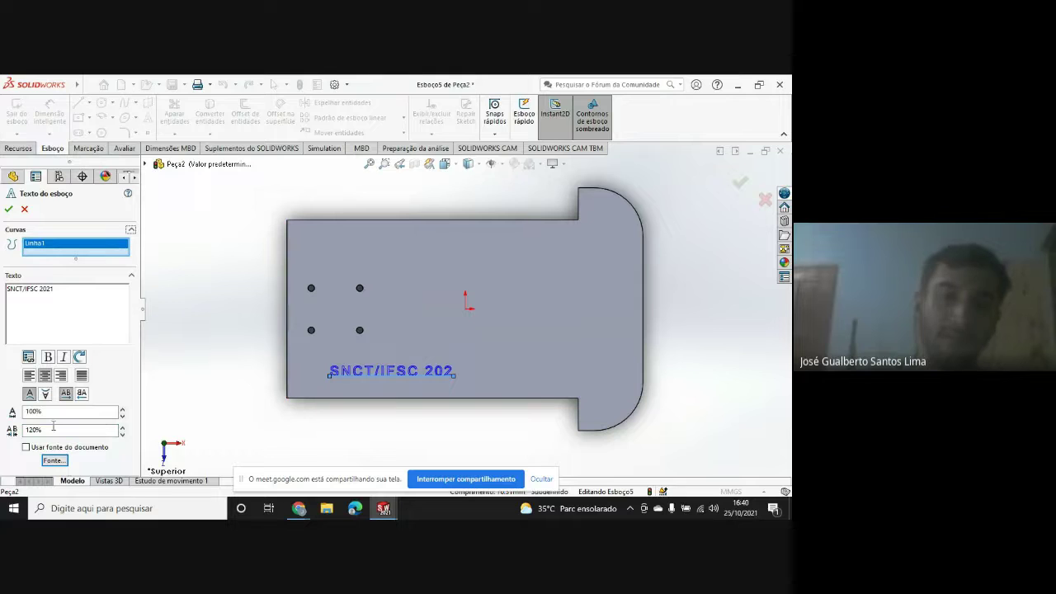
{"action": "left_click_drag", "start_coordinate": [42, 429], "coordinate": [25, 427]}
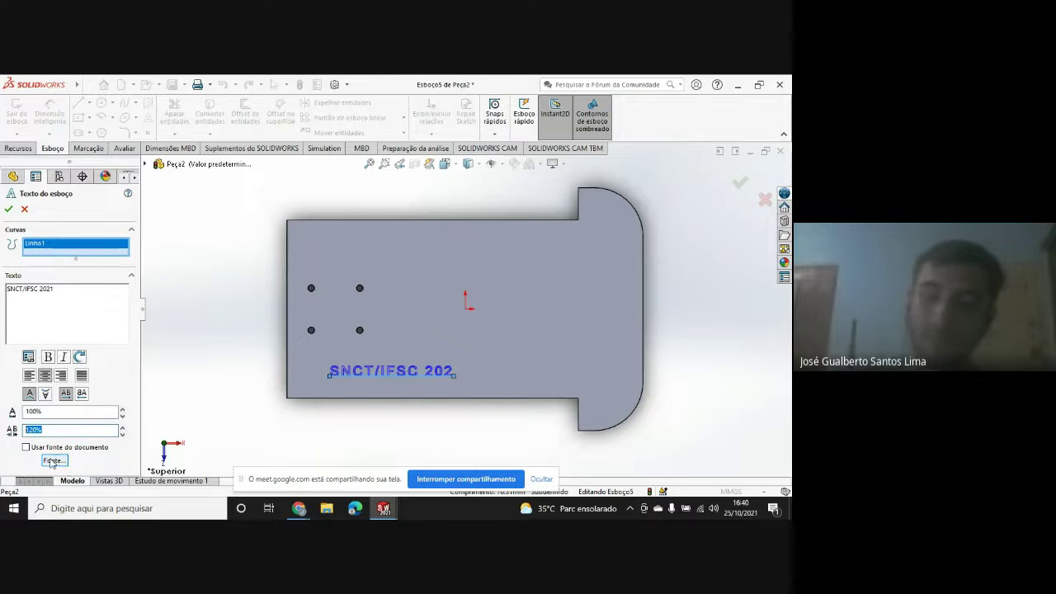
{"action": "type", "text": "100"}
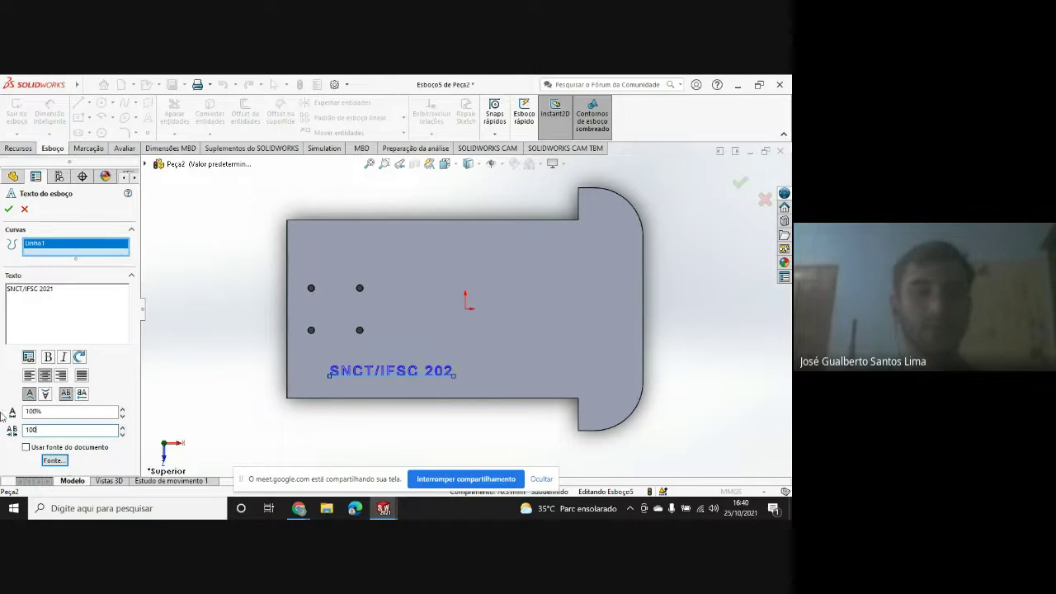
{"action": "key", "text": "Return"}
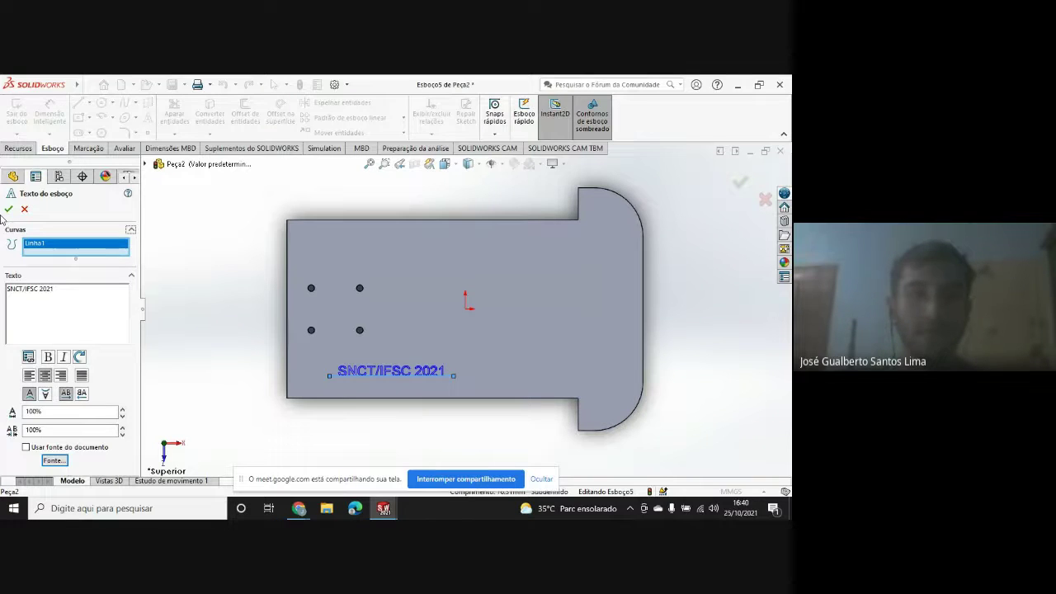
- Accept the SNCT/IFSC 2021 text, exit sketch Esboço5, and start an extruded cut on it
{"action": "key", "text": "Return"}
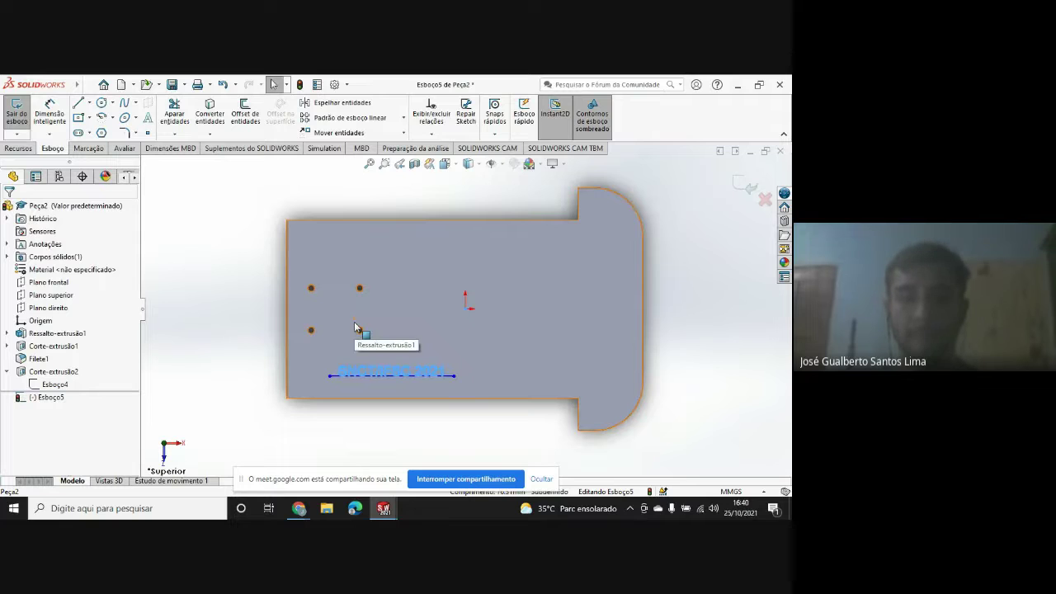
{"action": "left_click", "coordinate": [360, 330]}
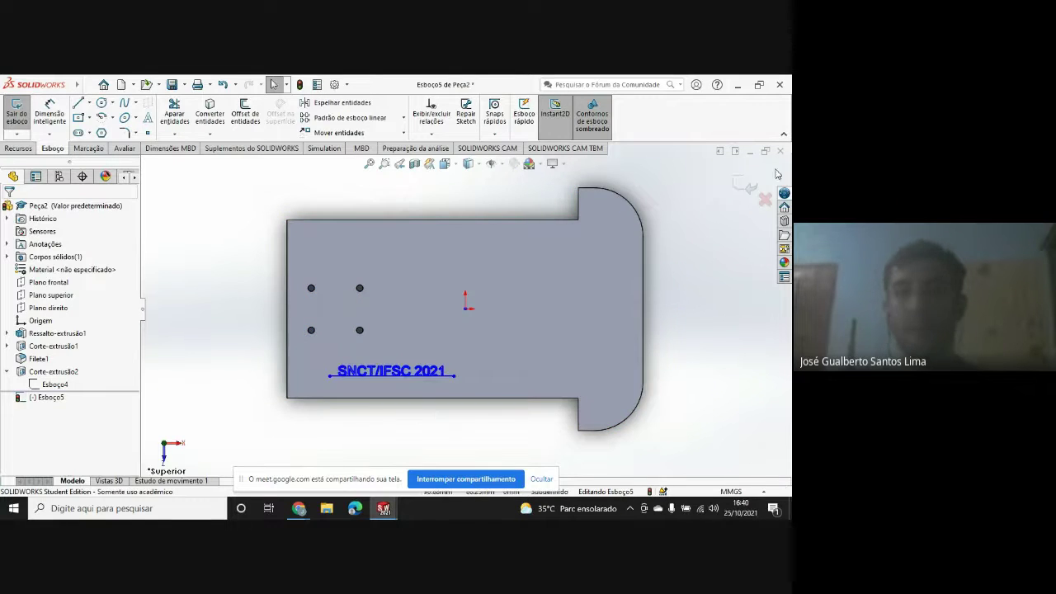
{"action": "left_click", "coordinate": [745, 189]}
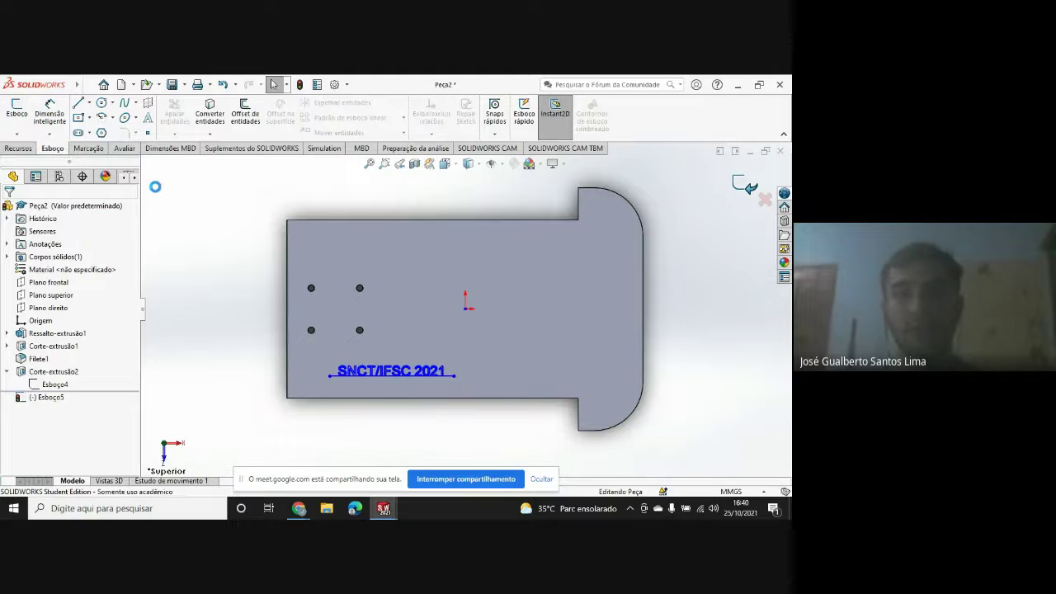
{"action": "left_click", "coordinate": [18, 148]}
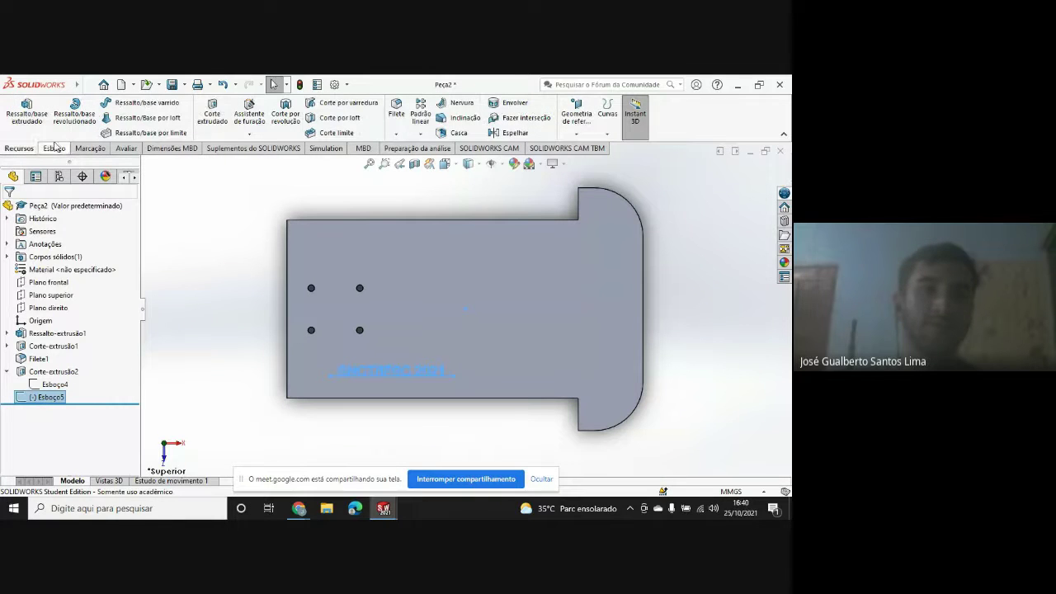
{"action": "left_click", "coordinate": [212, 114]}
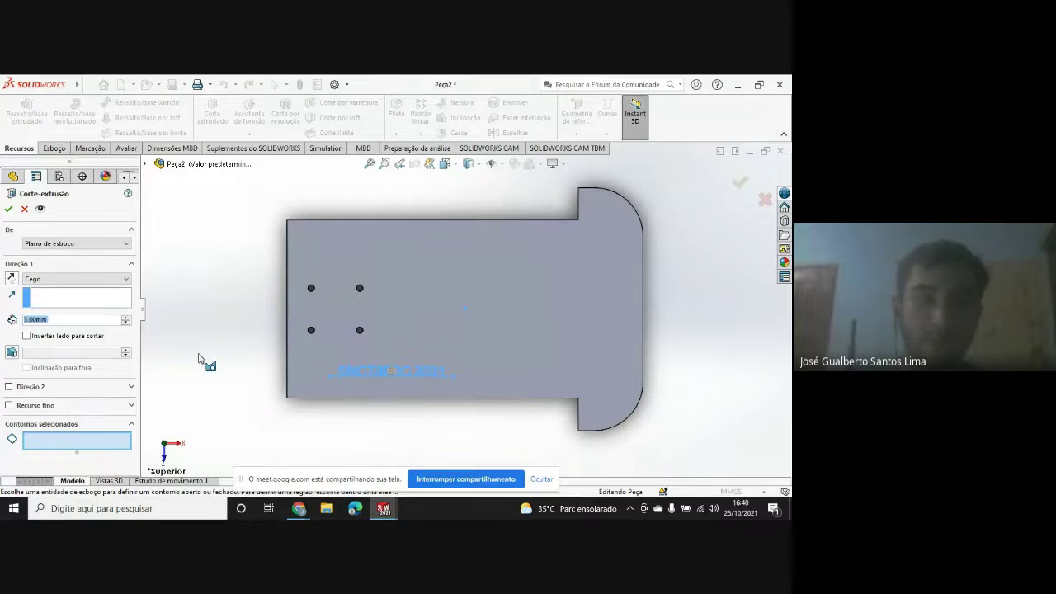
- Try a 1.5 mm cut depth, cancel after the open-contour warning, and switch to Peça1
{"action": "left_click", "coordinate": [46, 319]}
{"action": "double_click", "coordinate": [46, 319]}
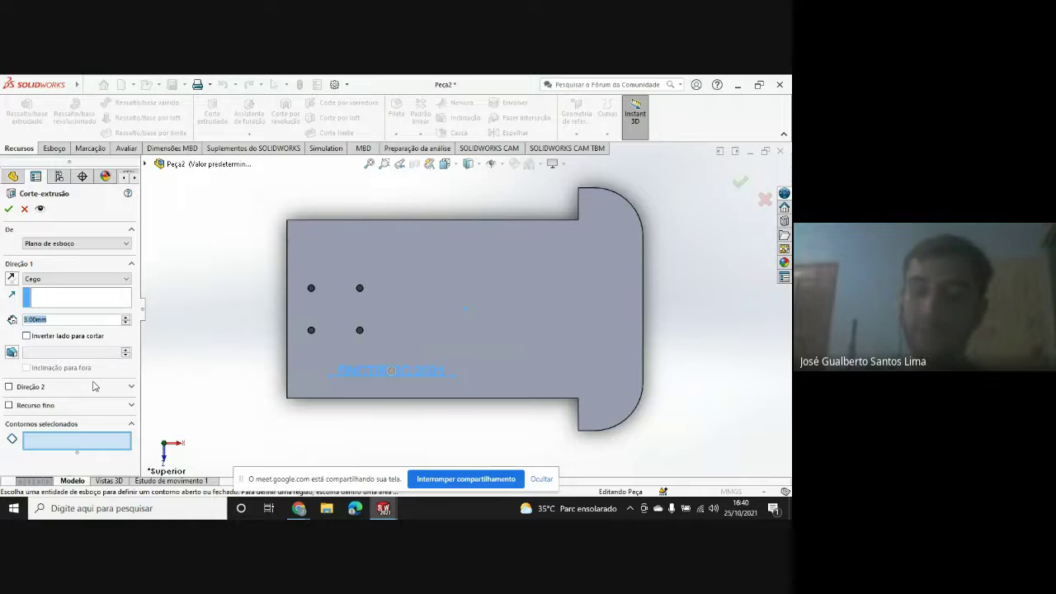
{"action": "type", "text": "1."}
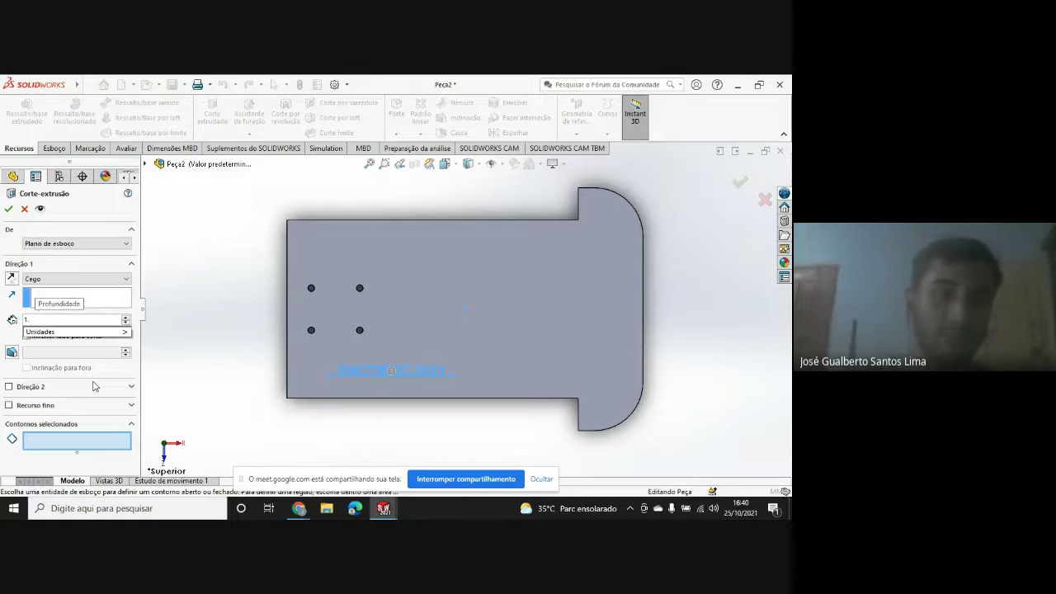
{"action": "type", "text": "50mm"}
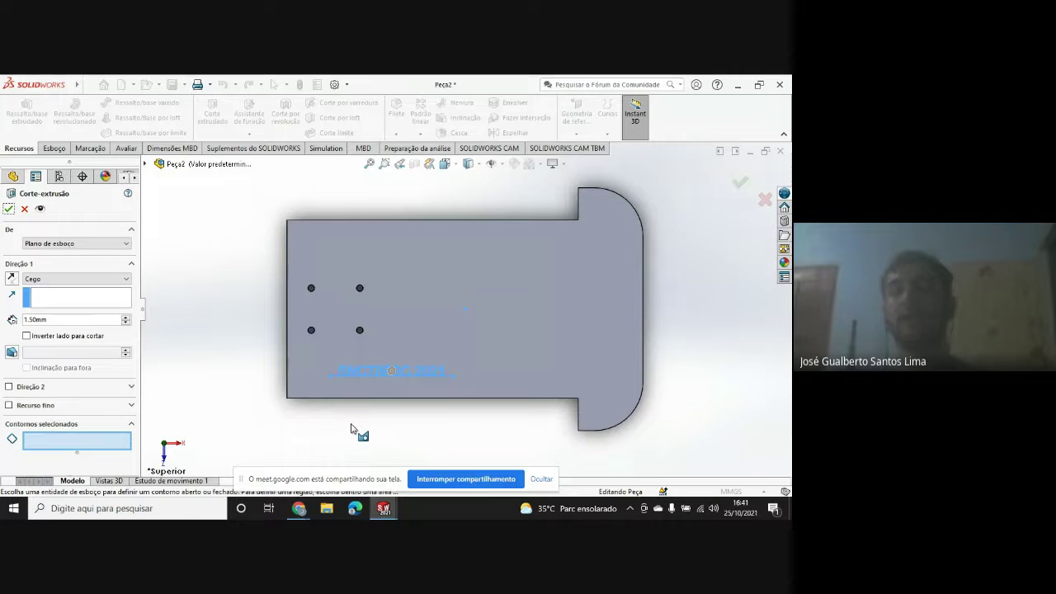
{"action": "left_click", "coordinate": [9, 209]}
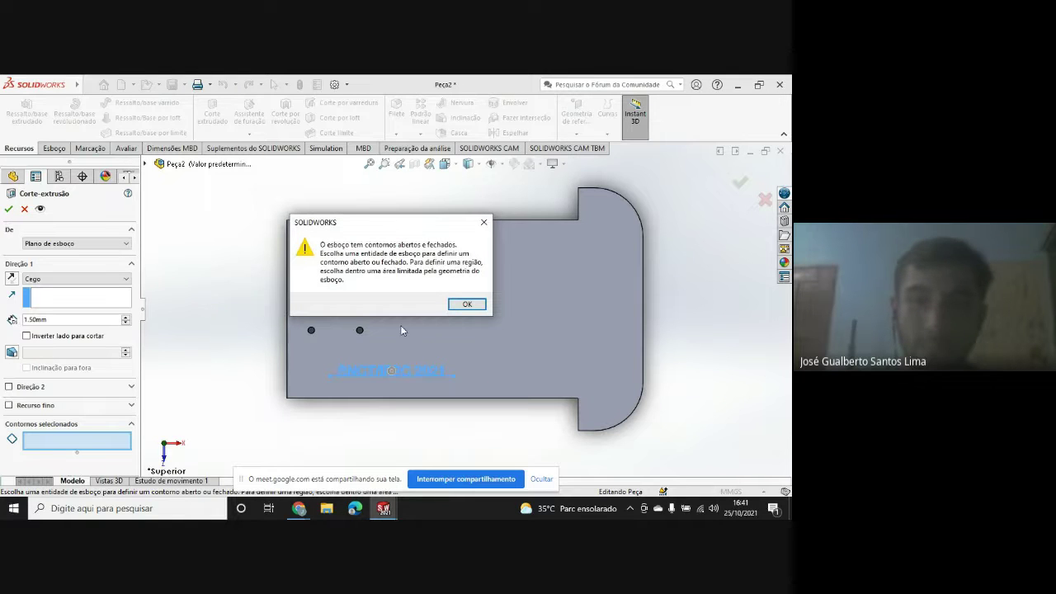
{"action": "left_click", "coordinate": [467, 304]}
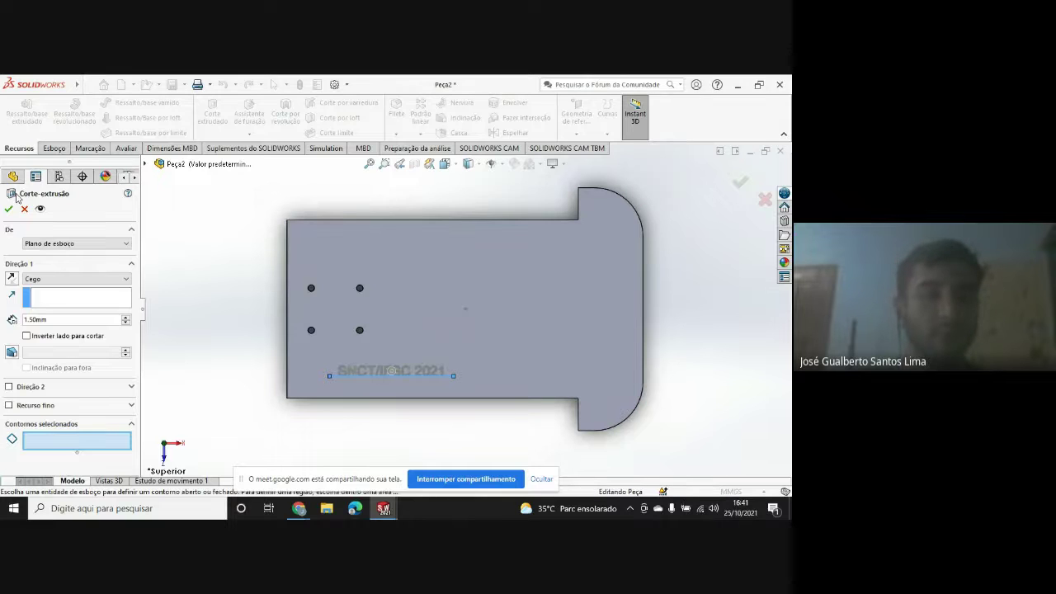
{"action": "left_click", "coordinate": [25, 210]}
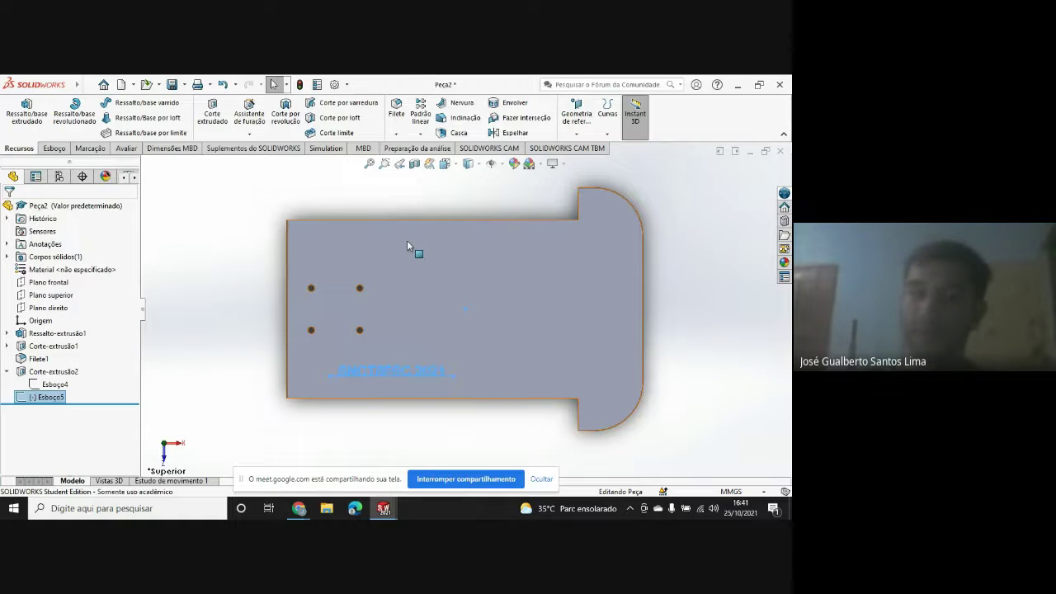
{"action": "left_click", "coordinate": [211, 344]}
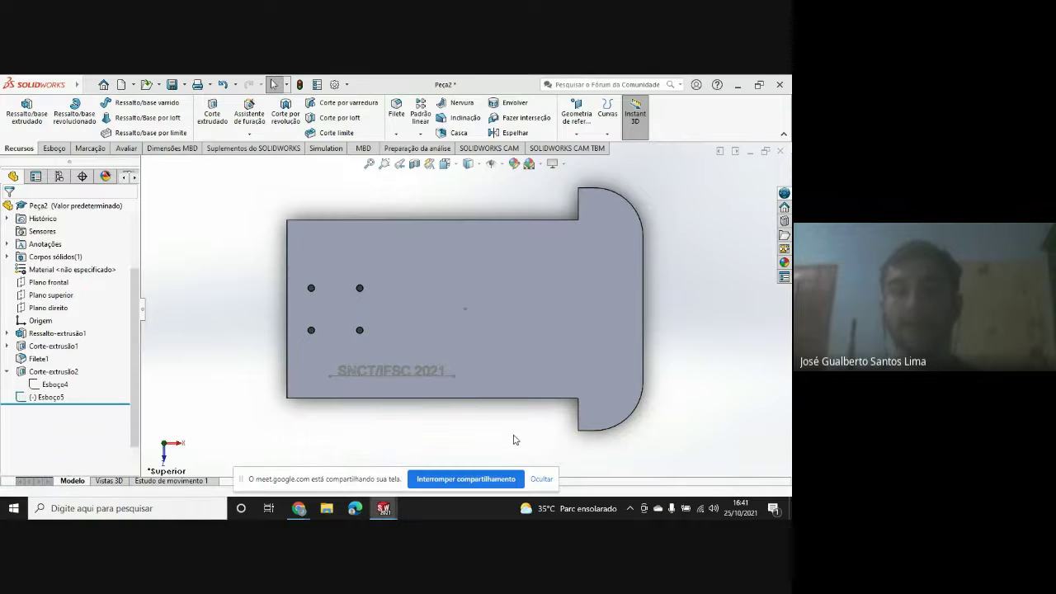
{"action": "key", "text": "ctrl+Tab"}
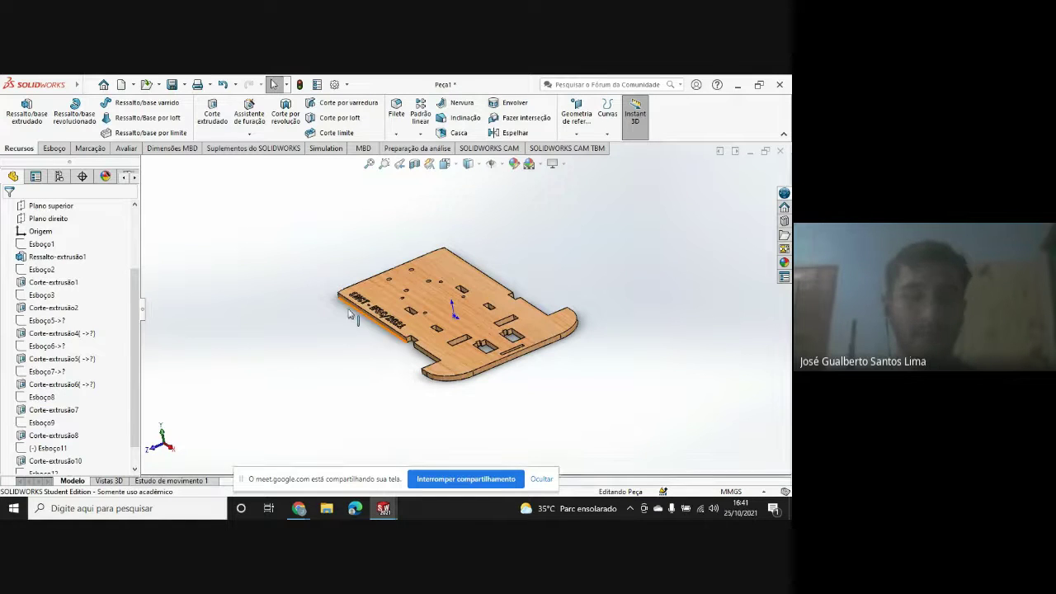
{"action": "key", "text": "ctrl+5"}
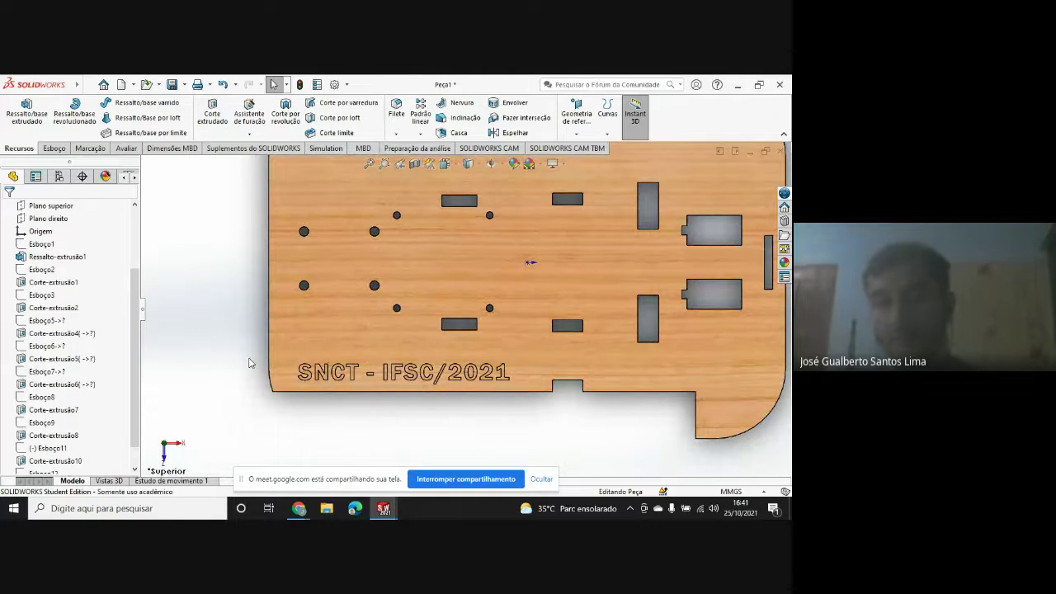
{"action": "middle_click_drag", "start_coordinate": [221, 358], "coordinate": [315, 373]}
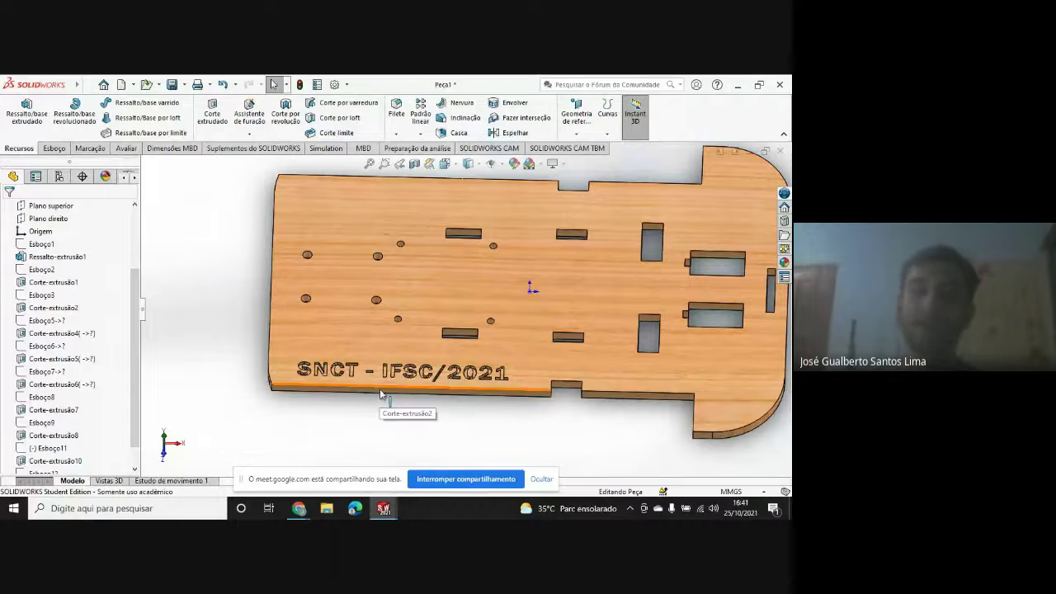
{"action": "mouse_move", "coordinate": [299, 508]}
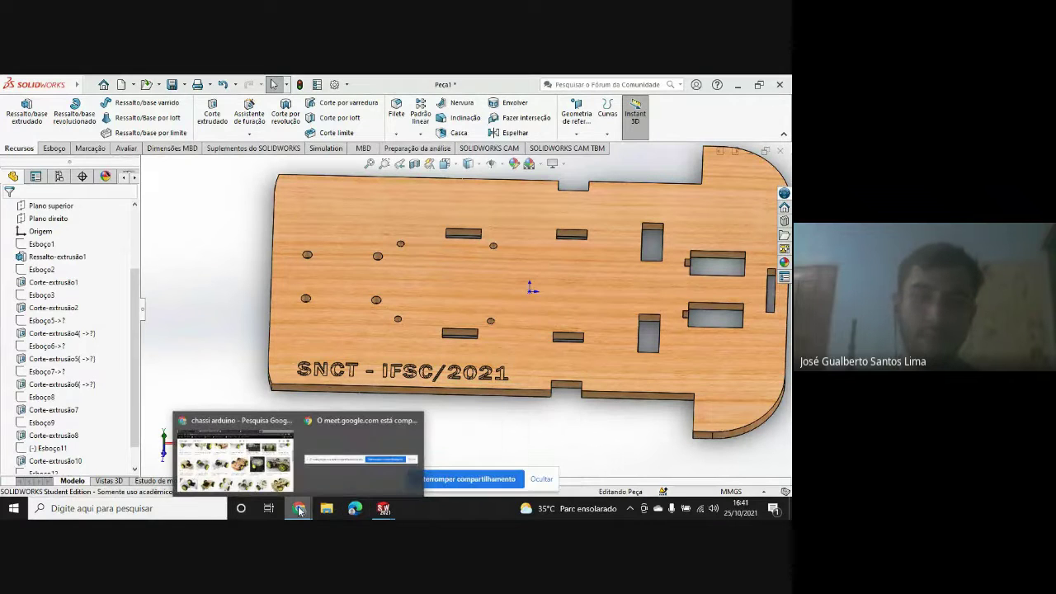
- Go to the Meet call and stop presenting with Parar apresentação
{"action": "left_click", "coordinate": [277, 480]}
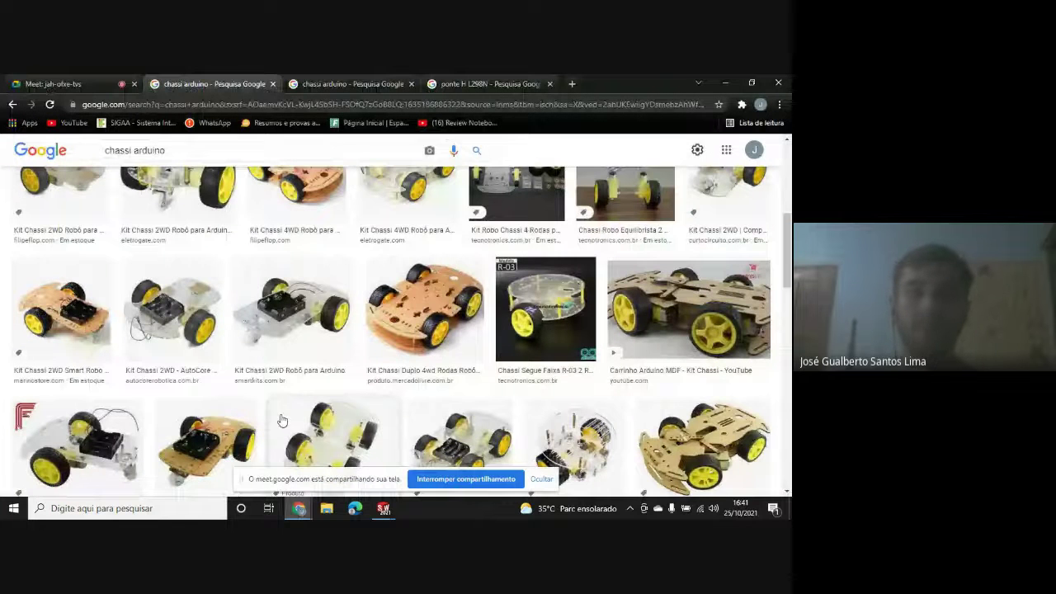
{"action": "left_click", "coordinate": [330, 478]}
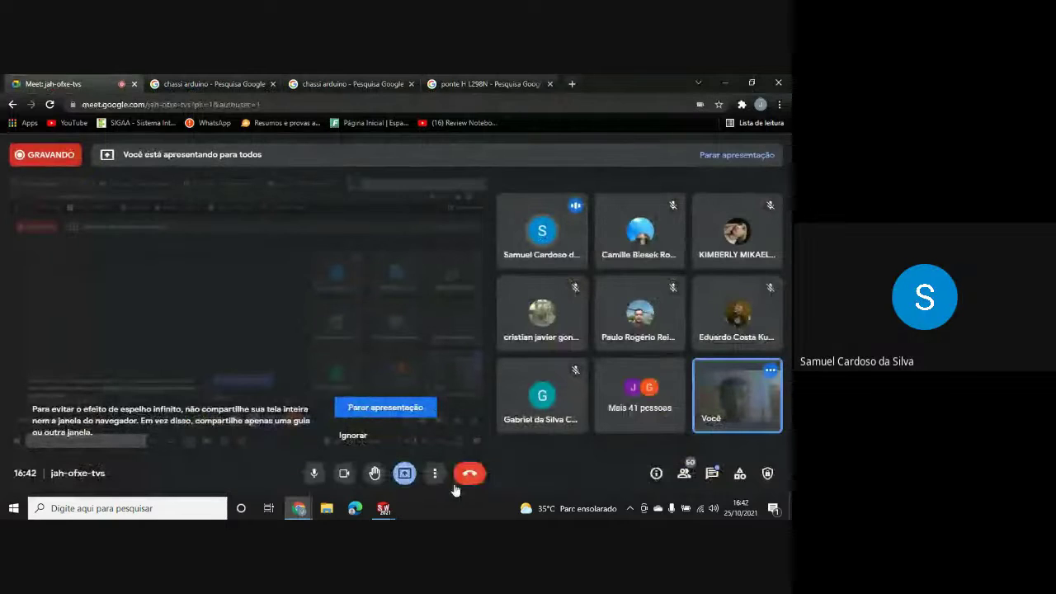
{"action": "left_click", "coordinate": [404, 477]}
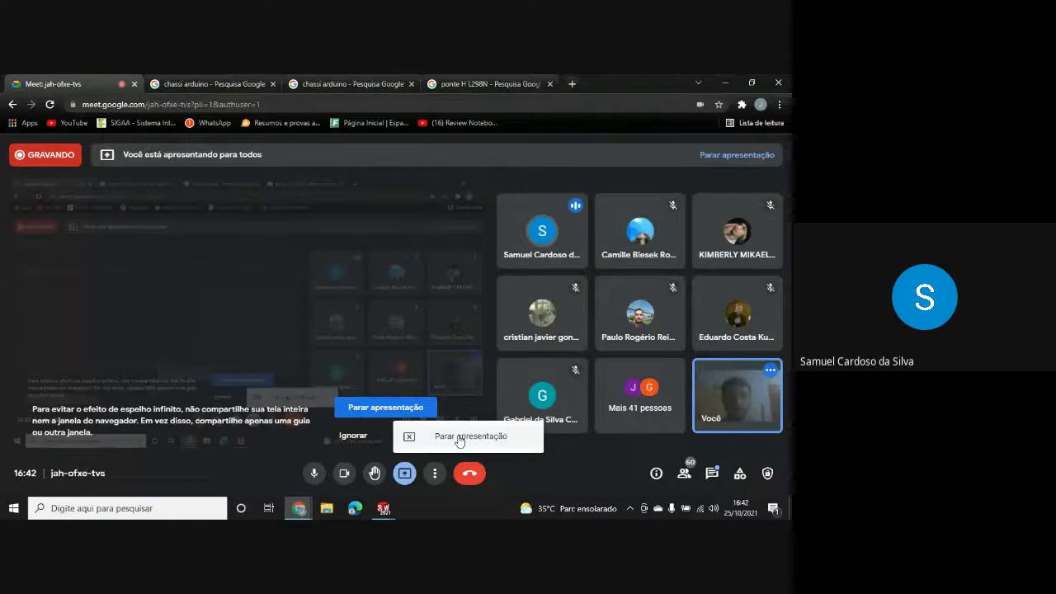
{"action": "left_click", "coordinate": [459, 437]}
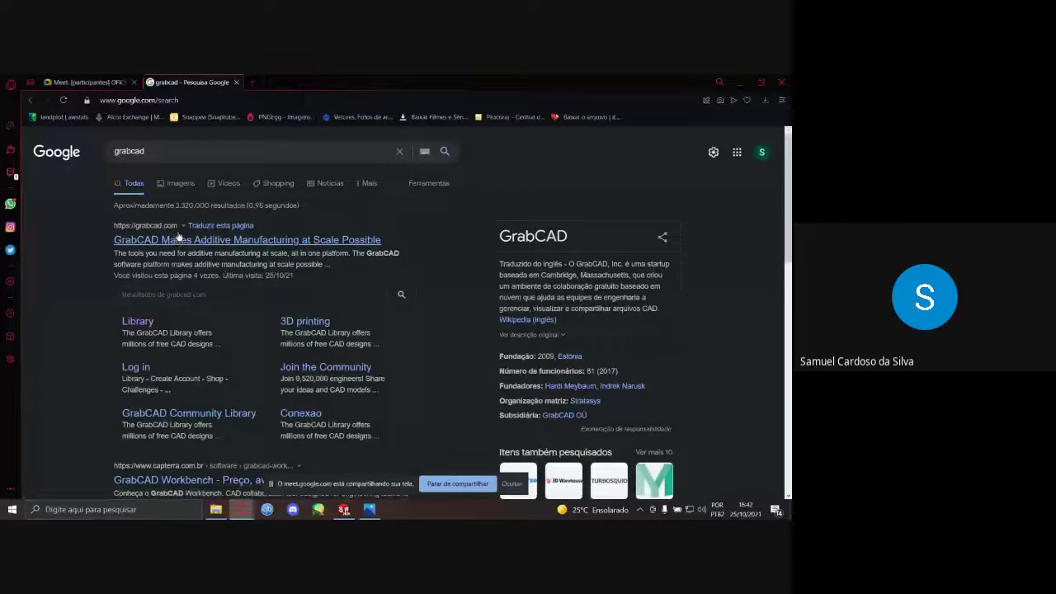
- Open grabcad.com from the search results and post its web address in the Meet chat
{"action": "left_click", "coordinate": [177, 239]}
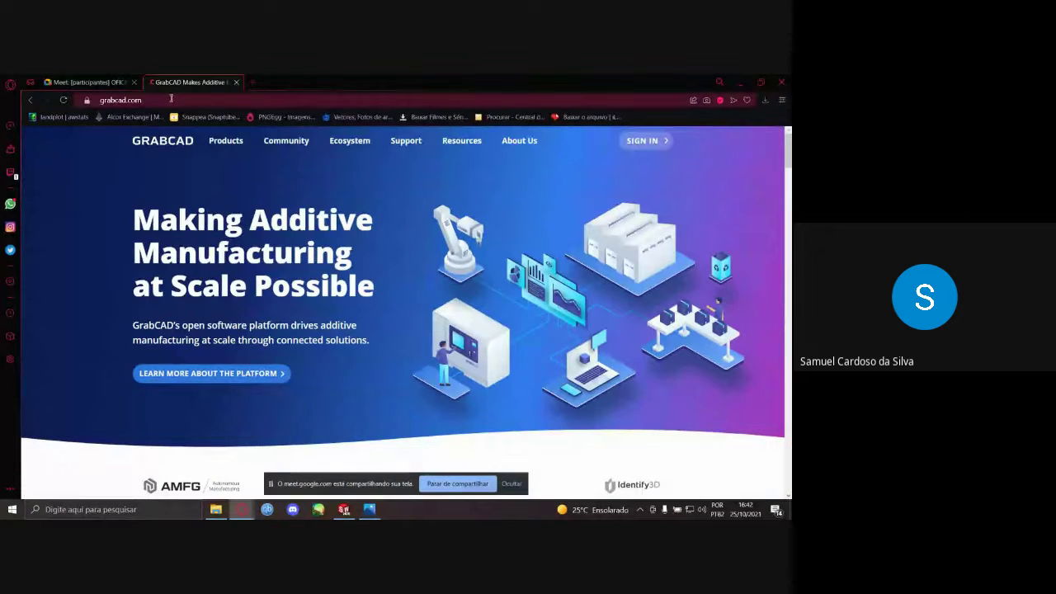
{"action": "left_click", "coordinate": [171, 98]}
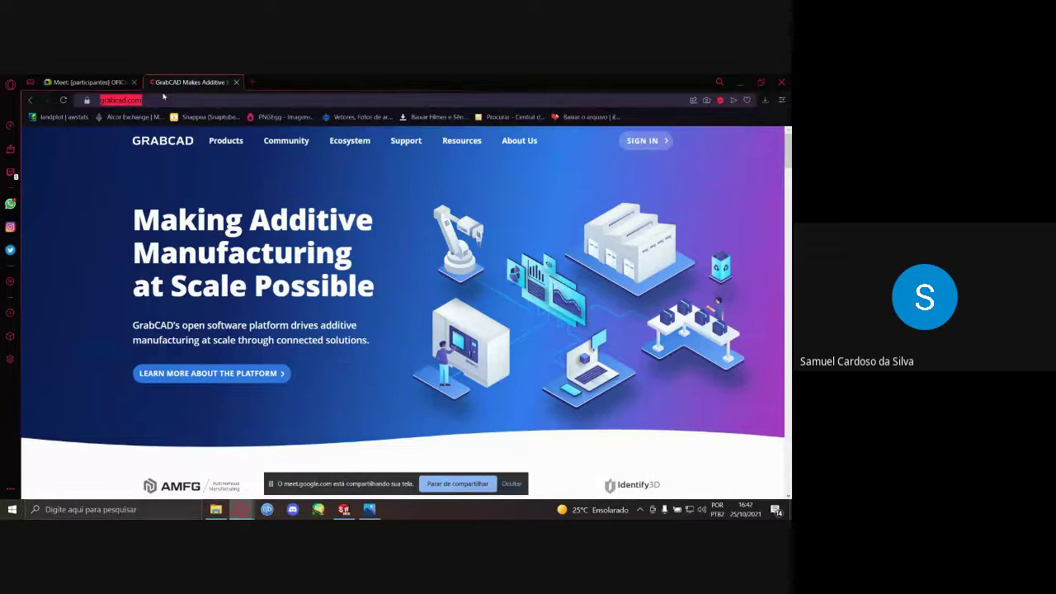
{"action": "key", "text": "ctrl+c"}
{"action": "left_click", "coordinate": [86, 81]}
{"action": "key", "text": "ctrl+v"}
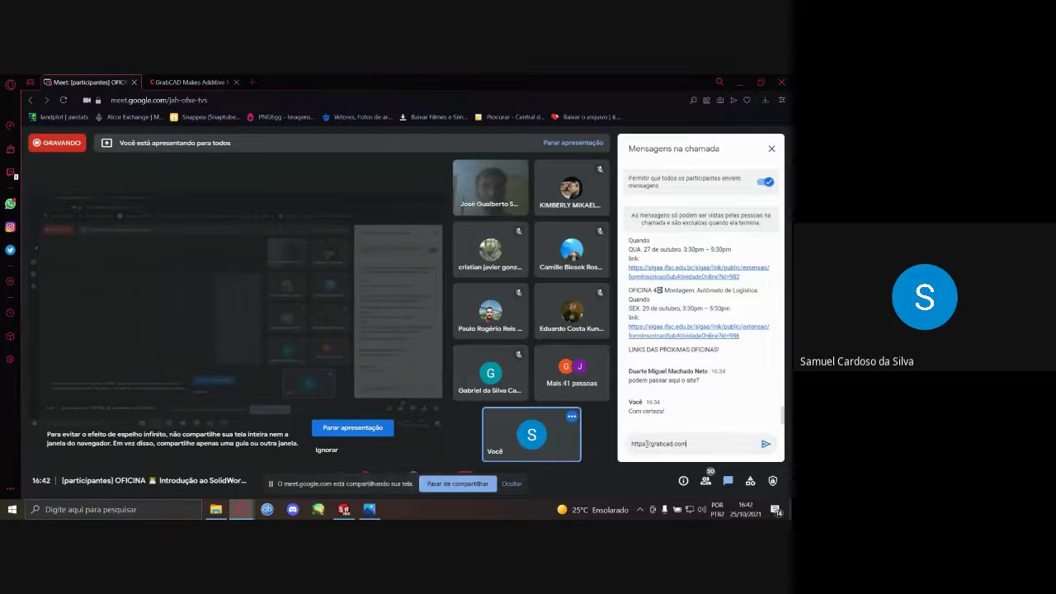
{"action": "left_click", "coordinate": [177, 79]}
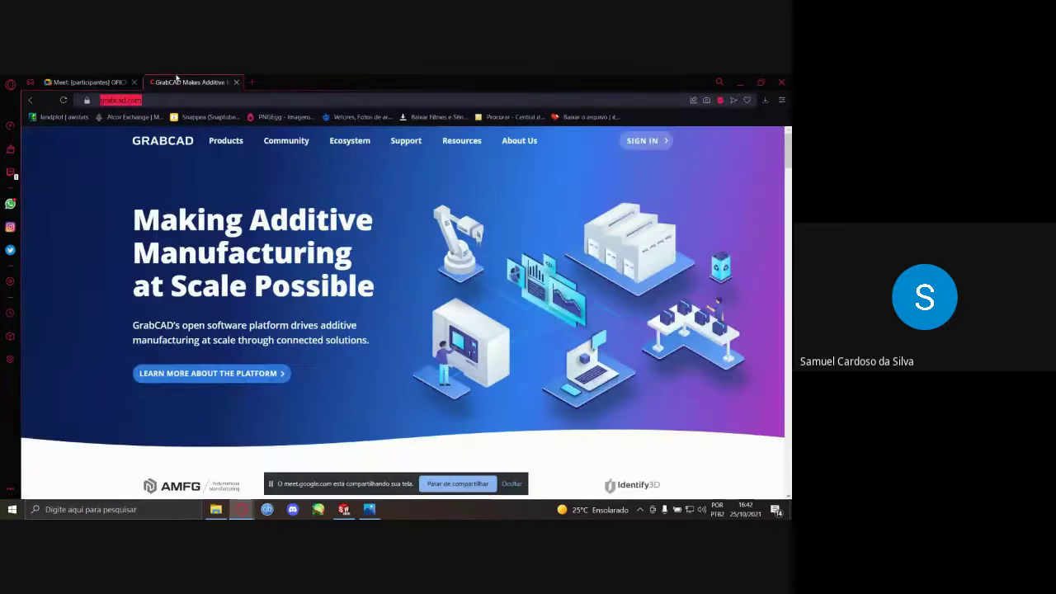
{"action": "left_click", "coordinate": [361, 98]}
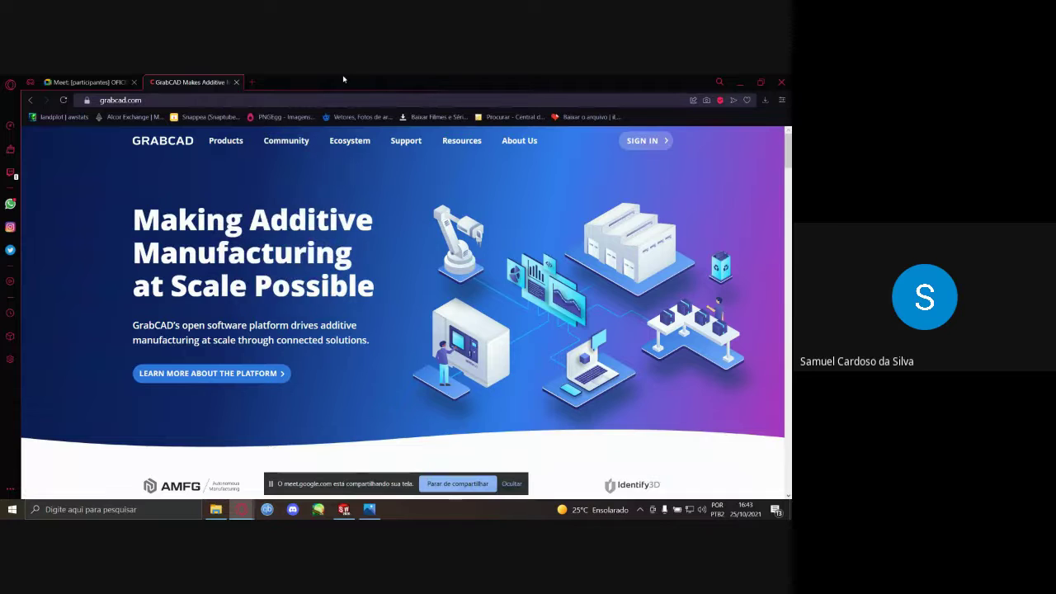
{"action": "mouse_move", "coordinate": [311, 143]}
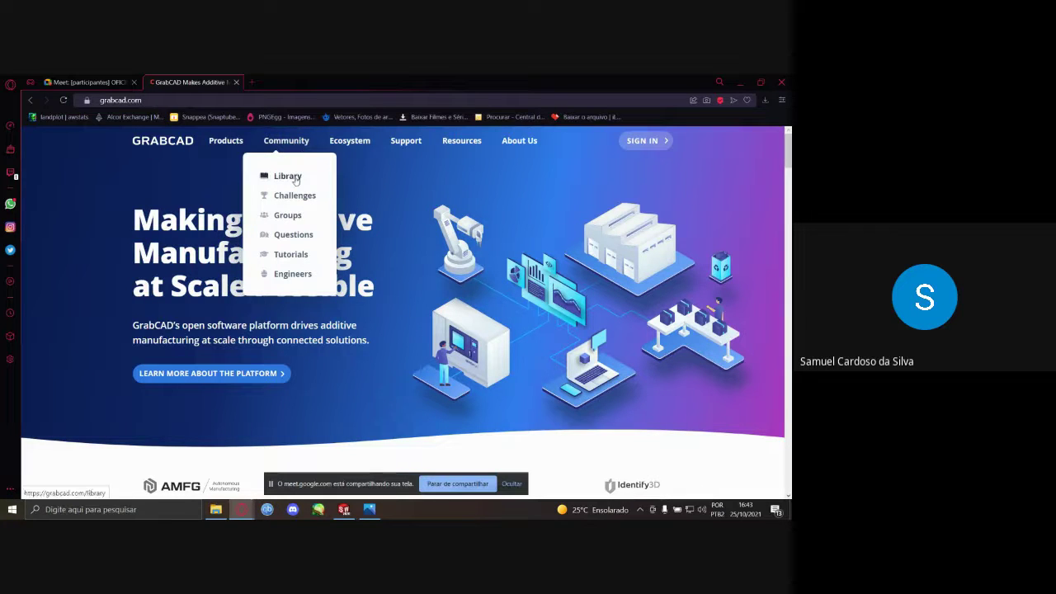
- Open GrabCAD's Community Library and scroll through this month's popular models
{"action": "left_click", "coordinate": [295, 179]}
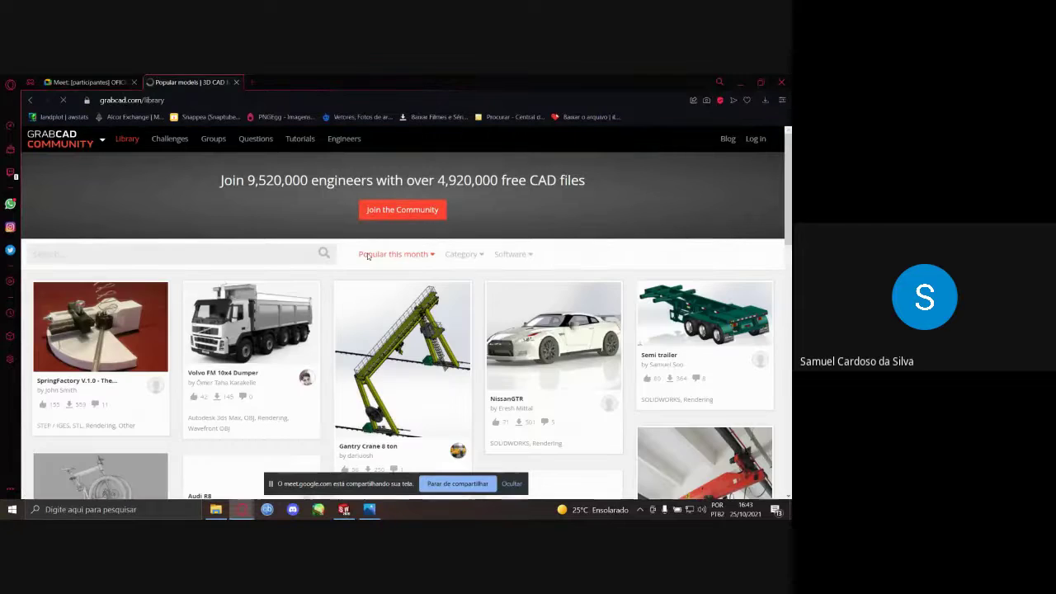
{"action": "left_click", "coordinate": [511, 485]}
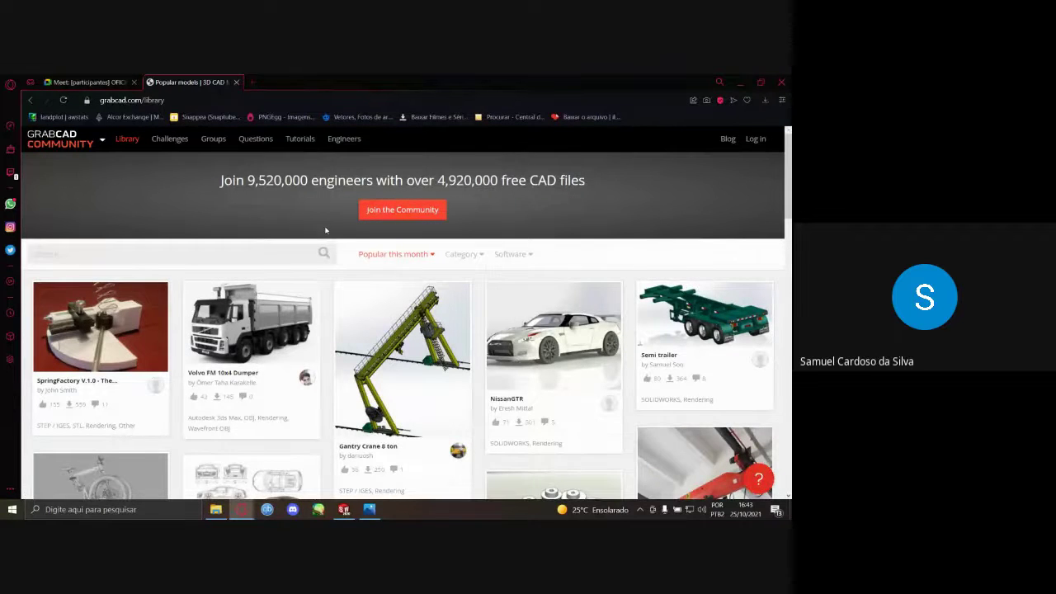
{"action": "scroll", "coordinate": [326, 231], "scroll_direction": "down", "scroll_amount": 1}
{"action": "scroll", "coordinate": [325, 230], "scroll_direction": "down", "scroll_amount": 1}
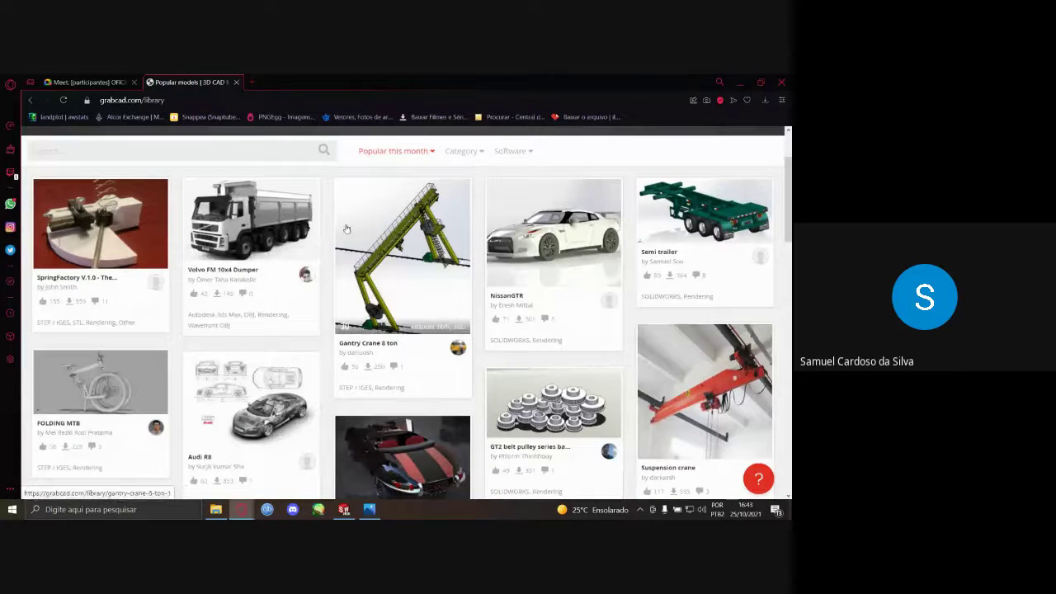
{"action": "scroll", "coordinate": [495, 236], "scroll_direction": "down", "scroll_amount": 5}
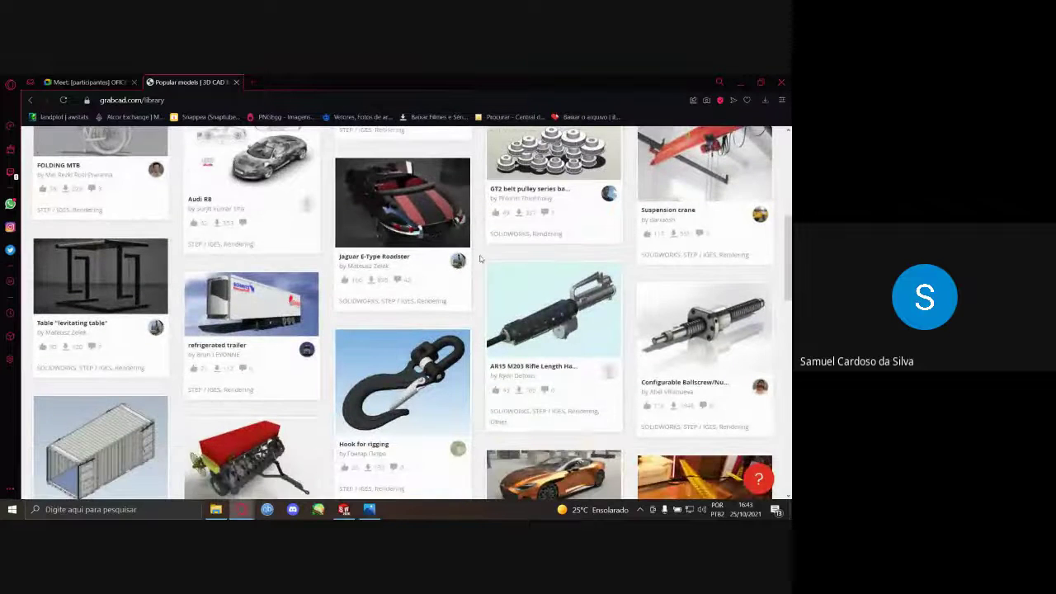
{"action": "scroll", "coordinate": [486, 245], "scroll_direction": "down", "scroll_amount": 3}
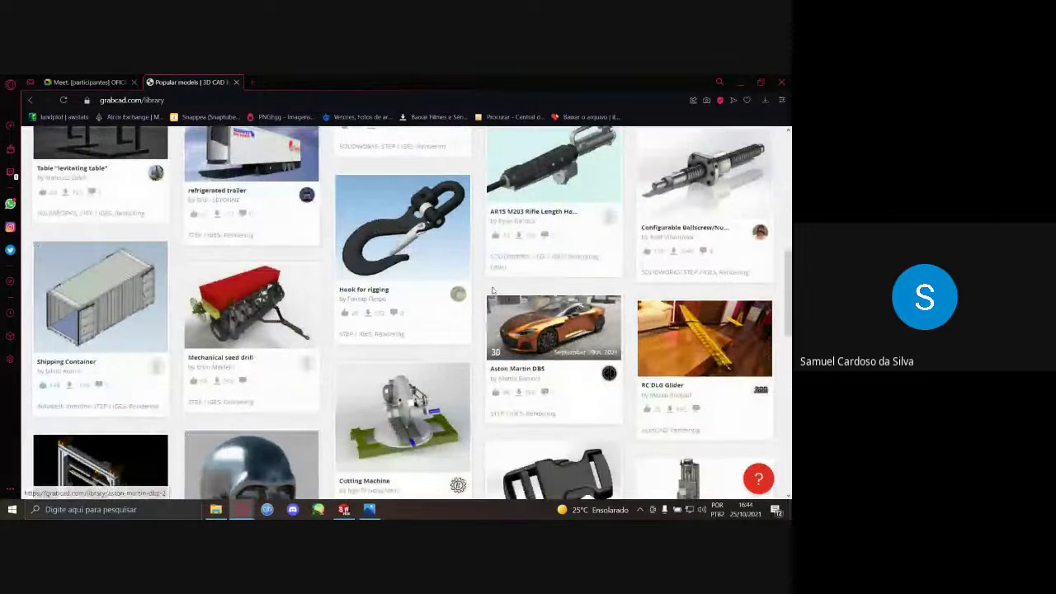
{"action": "scroll", "coordinate": [475, 264], "scroll_direction": "down", "scroll_amount": 1}
{"action": "scroll", "coordinate": [463, 269], "scroll_direction": "down", "scroll_amount": 5}
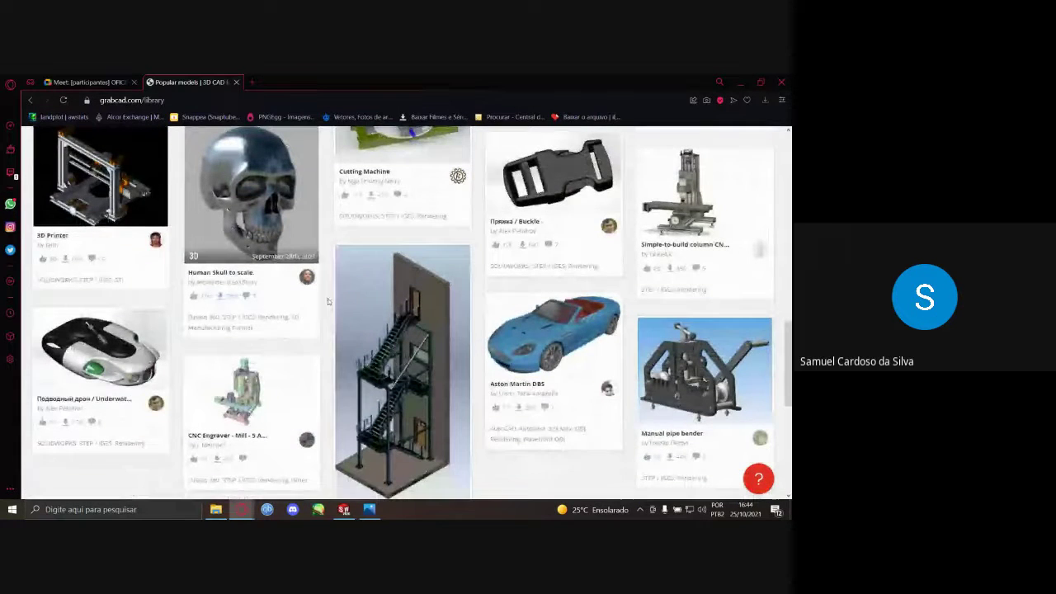
{"action": "scroll", "coordinate": [330, 303], "scroll_direction": "down", "scroll_amount": 2}
{"action": "scroll", "coordinate": [330, 301], "scroll_direction": "up", "scroll_amount": 4}
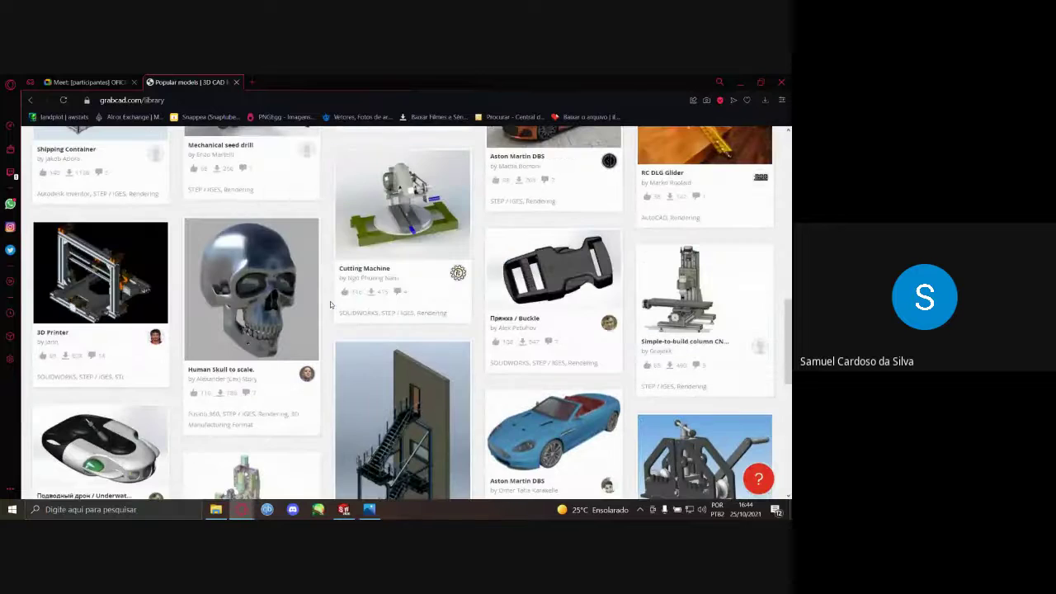
{"action": "scroll", "coordinate": [327, 328], "scroll_direction": "up", "scroll_amount": 2}
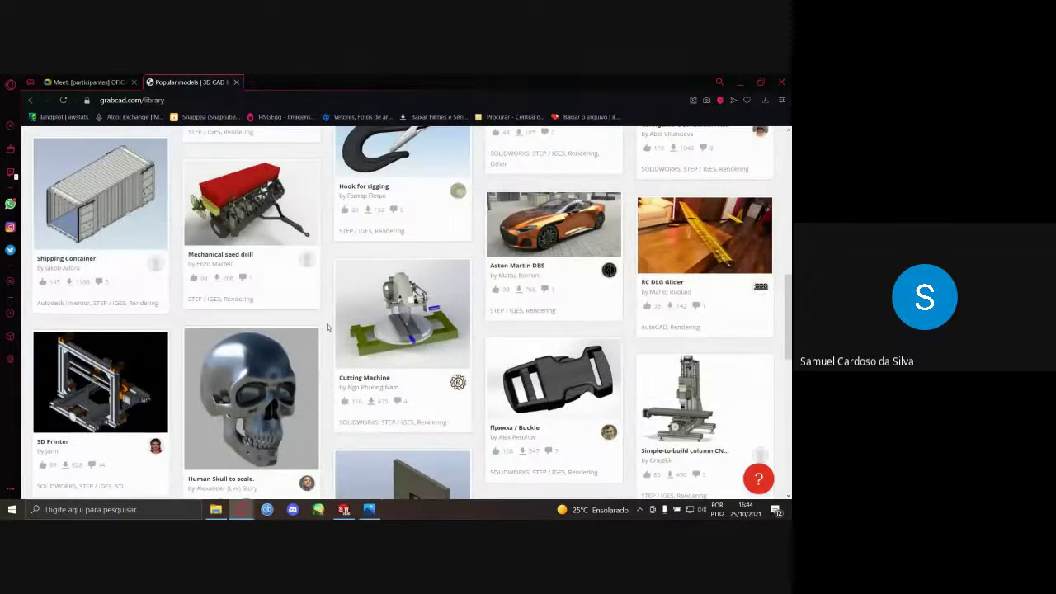
{"action": "scroll", "coordinate": [327, 327], "scroll_direction": "up", "scroll_amount": 8}
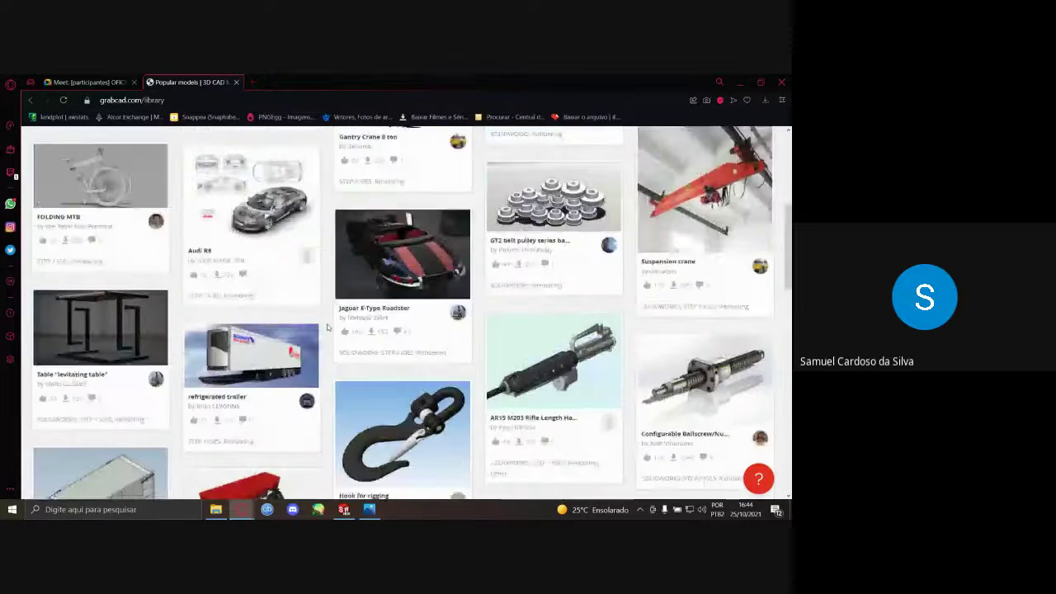
{"action": "scroll", "coordinate": [327, 328], "scroll_direction": "up", "scroll_amount": 1}
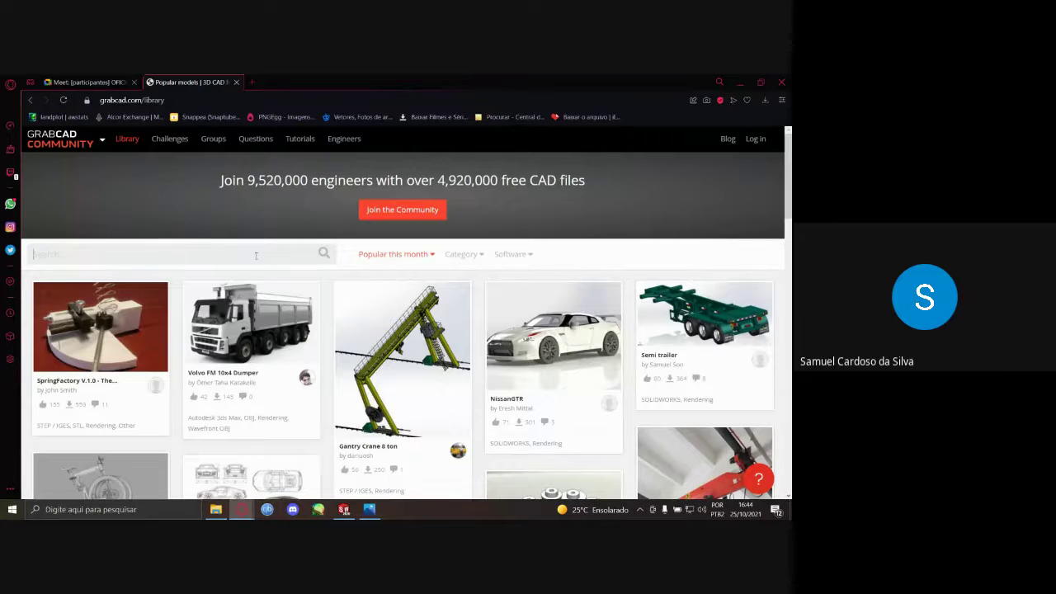
- Search the GrabCAD library for hc-sr04 and scroll through the ultrasonic sensor results
{"action": "type", "text": "hc-sr04"}
{"action": "key", "text": "Return"}
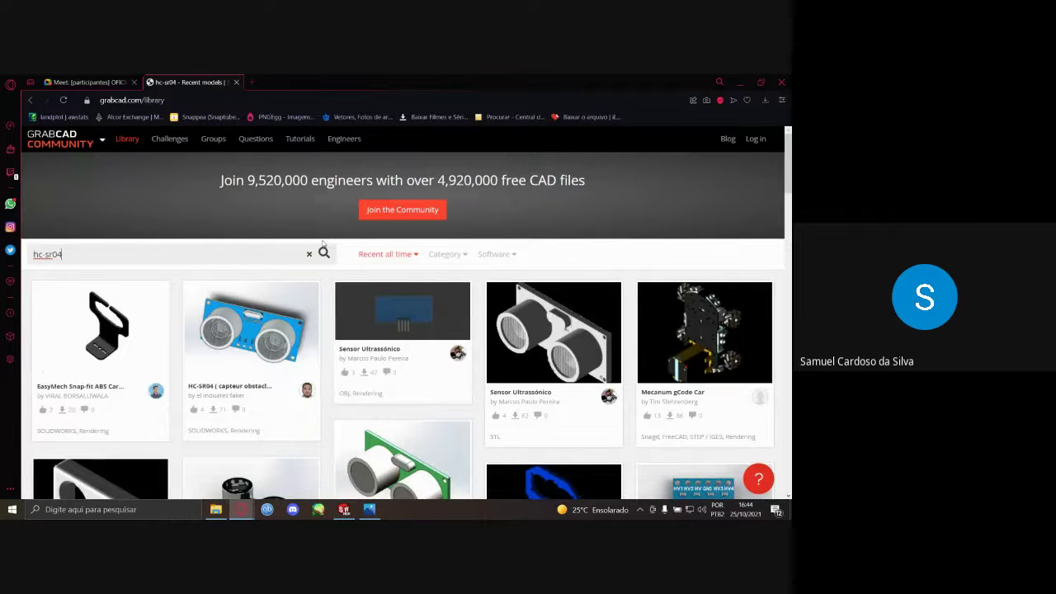
{"action": "scroll", "coordinate": [322, 243], "scroll_direction": "down", "scroll_amount": 3}
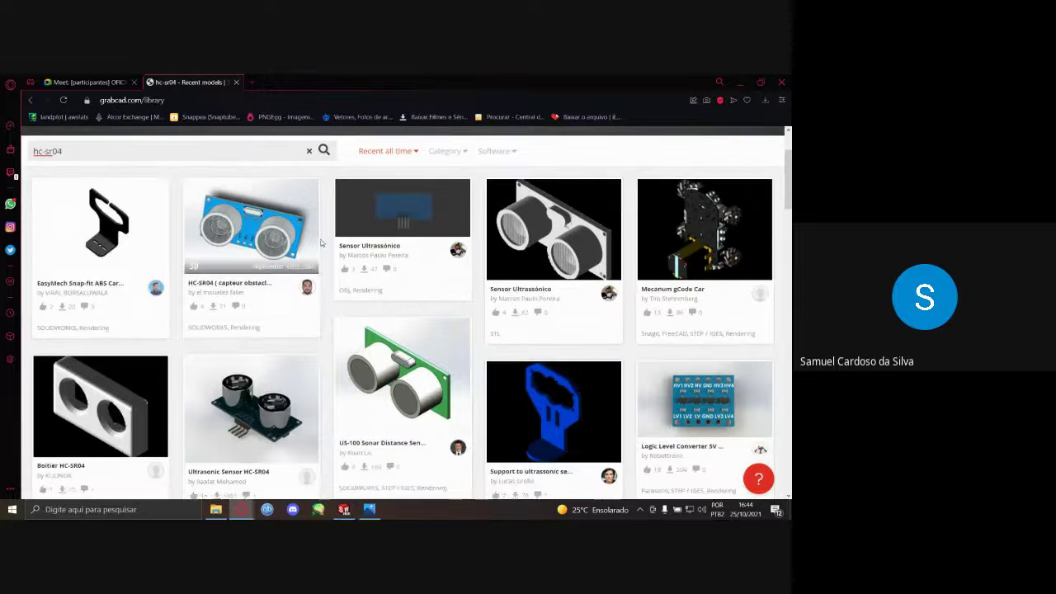
{"action": "scroll", "coordinate": [326, 261], "scroll_direction": "up", "scroll_amount": 3}
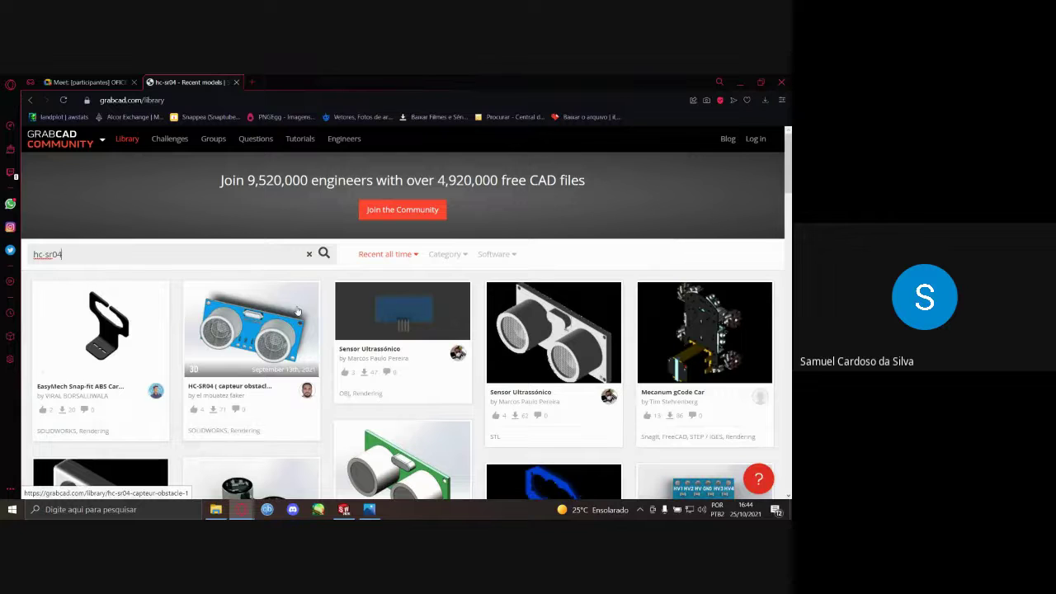
{"action": "scroll", "coordinate": [292, 307], "scroll_direction": "down", "scroll_amount": 5}
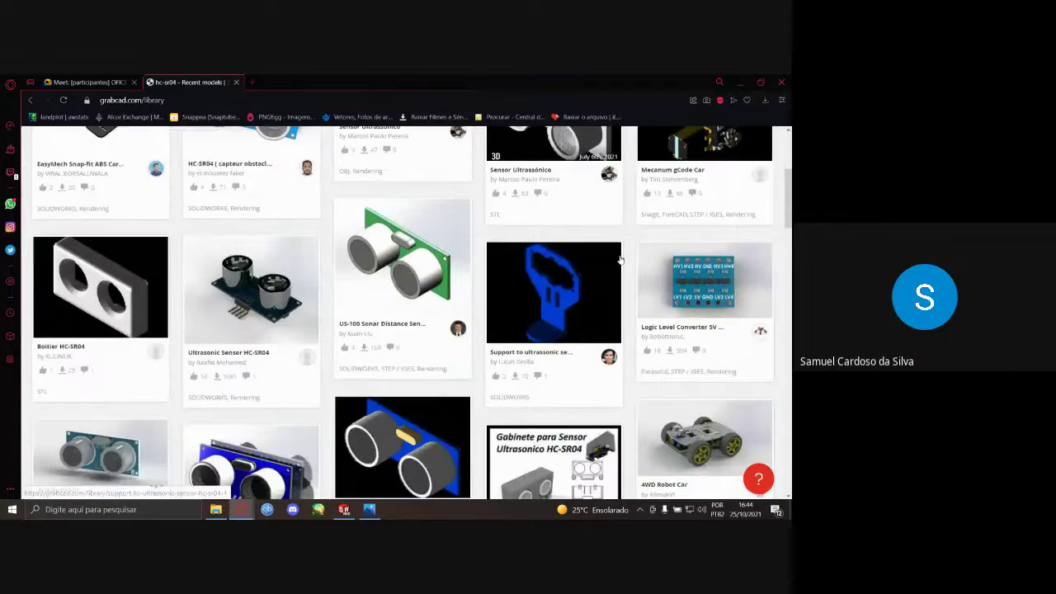
{"action": "scroll", "coordinate": [328, 353], "scroll_direction": "down", "scroll_amount": 5}
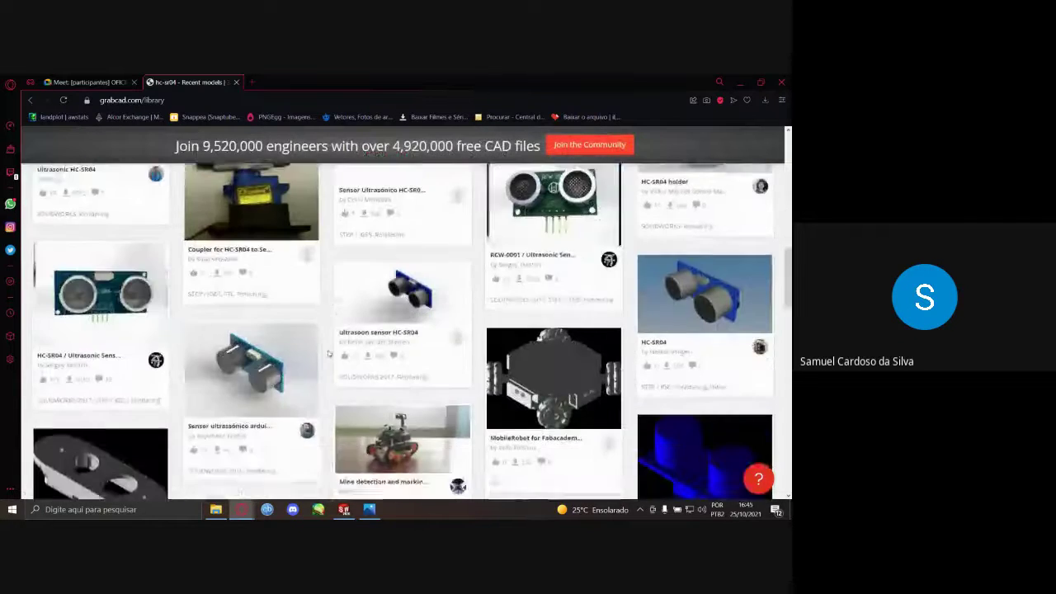
{"action": "scroll", "coordinate": [329, 353], "scroll_direction": "up", "scroll_amount": 10}
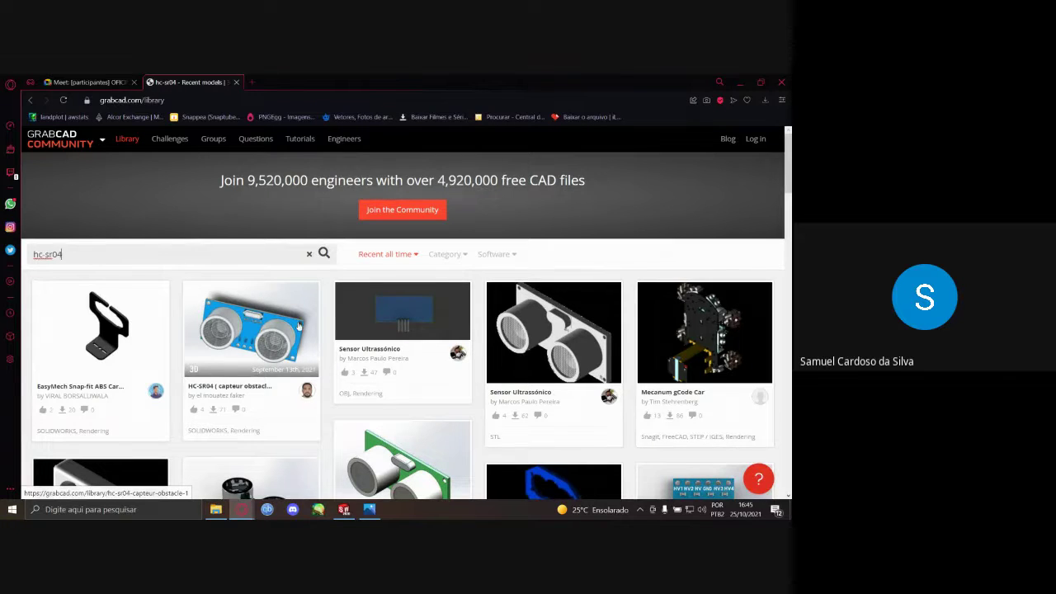
- Open the HC-SR04 (capteur obstacle) model page and page through its image gallery
{"action": "left_click", "coordinate": [267, 334]}
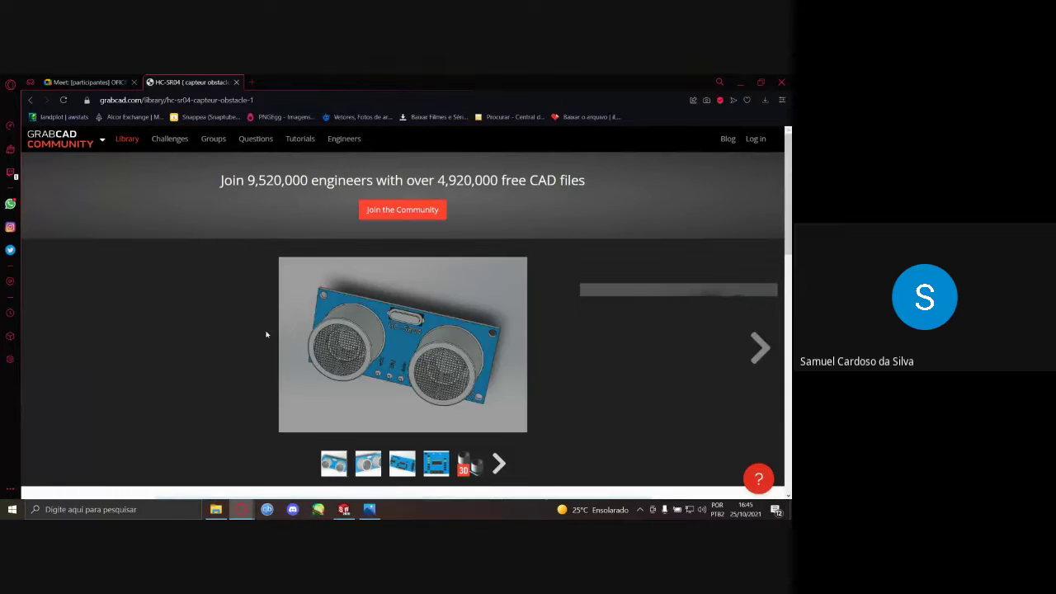
{"action": "scroll", "coordinate": [239, 321], "scroll_direction": "down", "scroll_amount": 1}
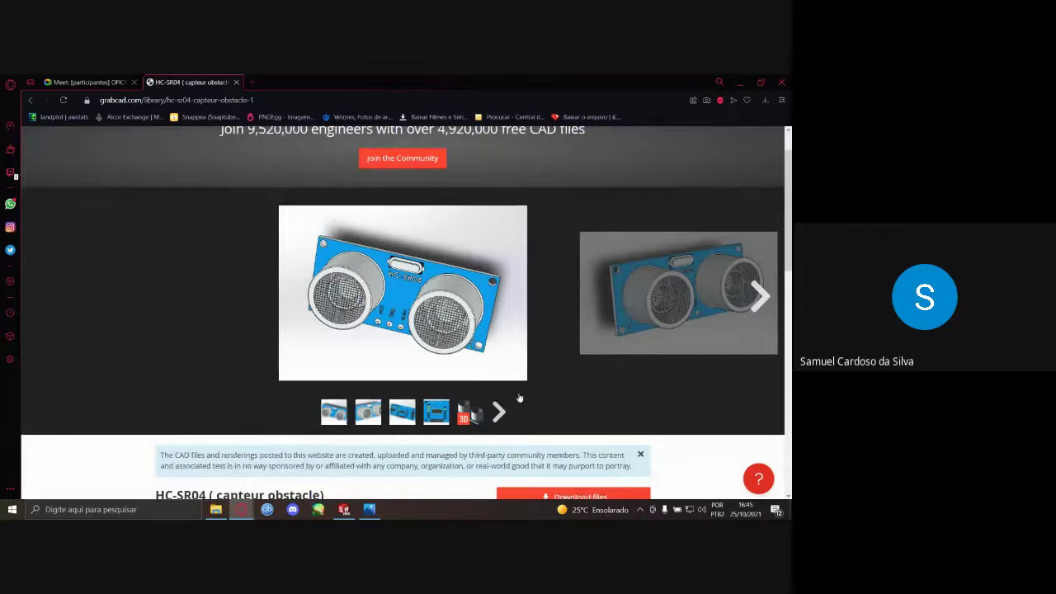
{"action": "left_click", "coordinate": [498, 411]}
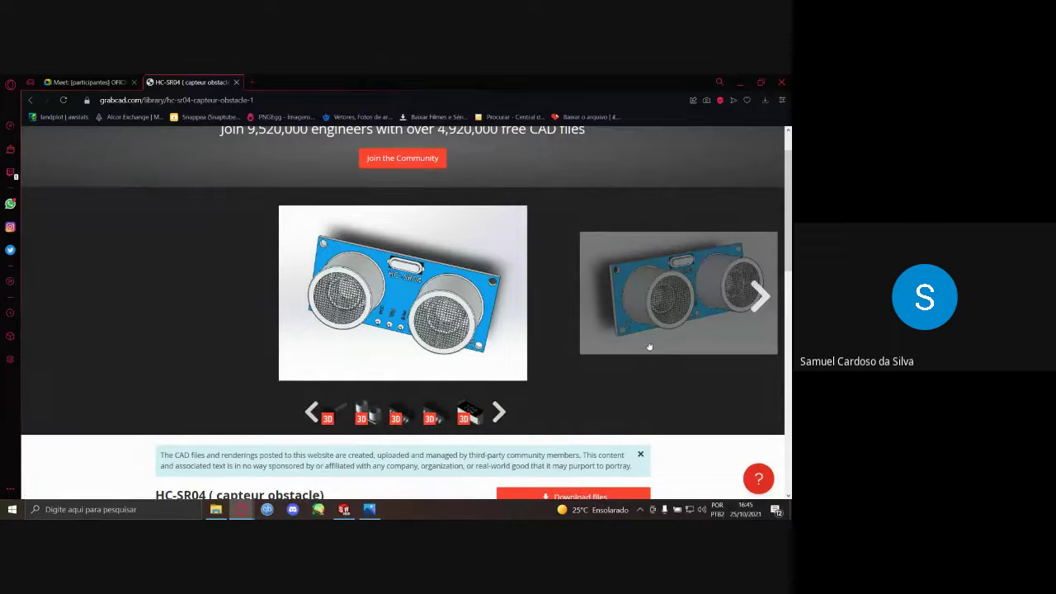
{"action": "left_click", "coordinate": [759, 297]}
{"action": "left_click", "coordinate": [760, 299]}
{"action": "left_click", "coordinate": [761, 301]}
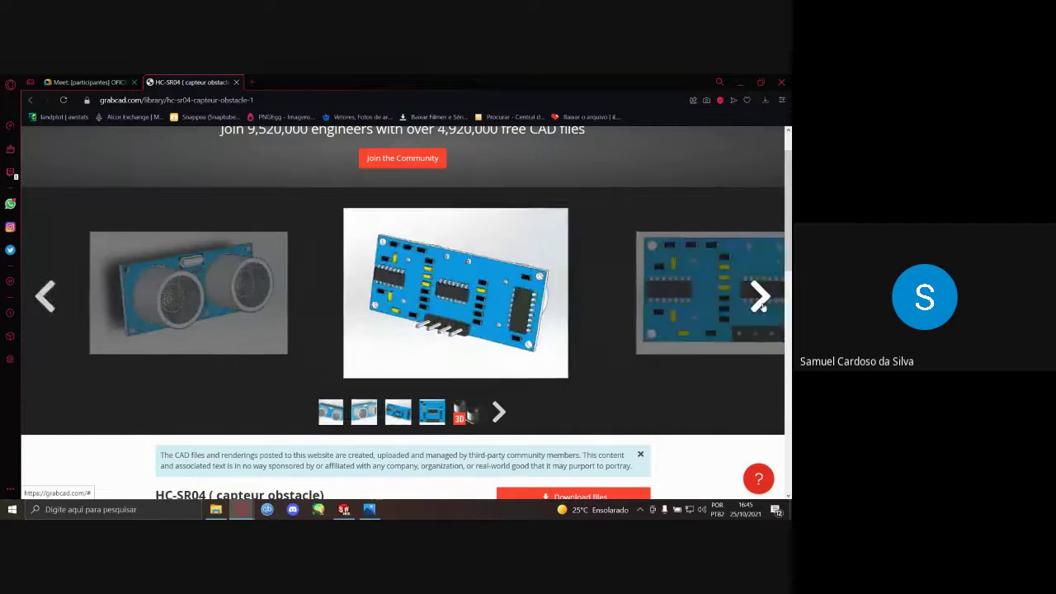
{"action": "left_click", "coordinate": [762, 303]}
{"action": "left_click", "coordinate": [760, 299]}
{"action": "left_click", "coordinate": [761, 299]}
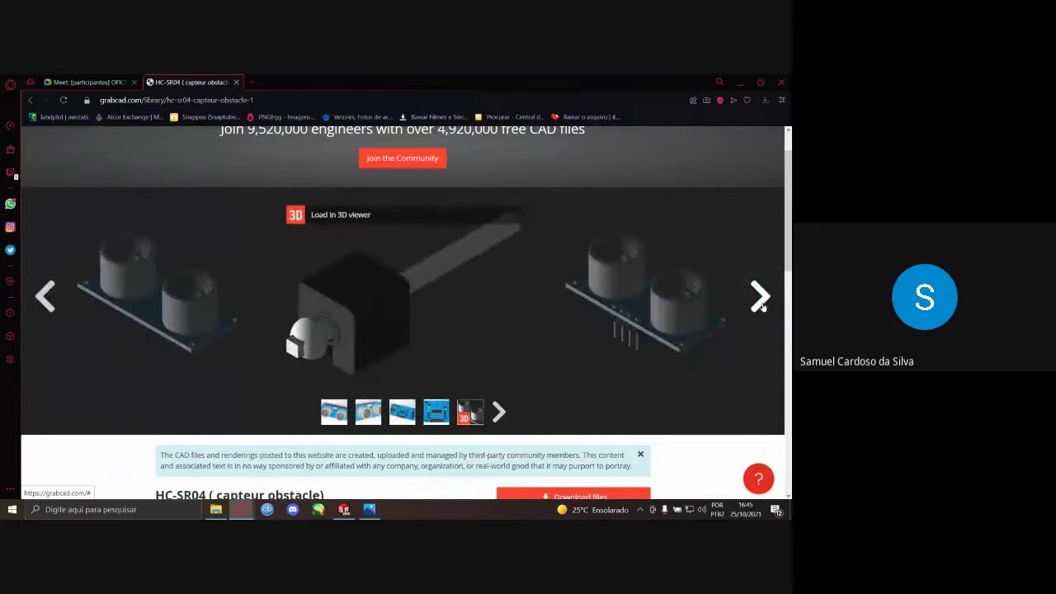
{"action": "left_click", "coordinate": [761, 301]}
{"action": "left_click", "coordinate": [761, 301]}
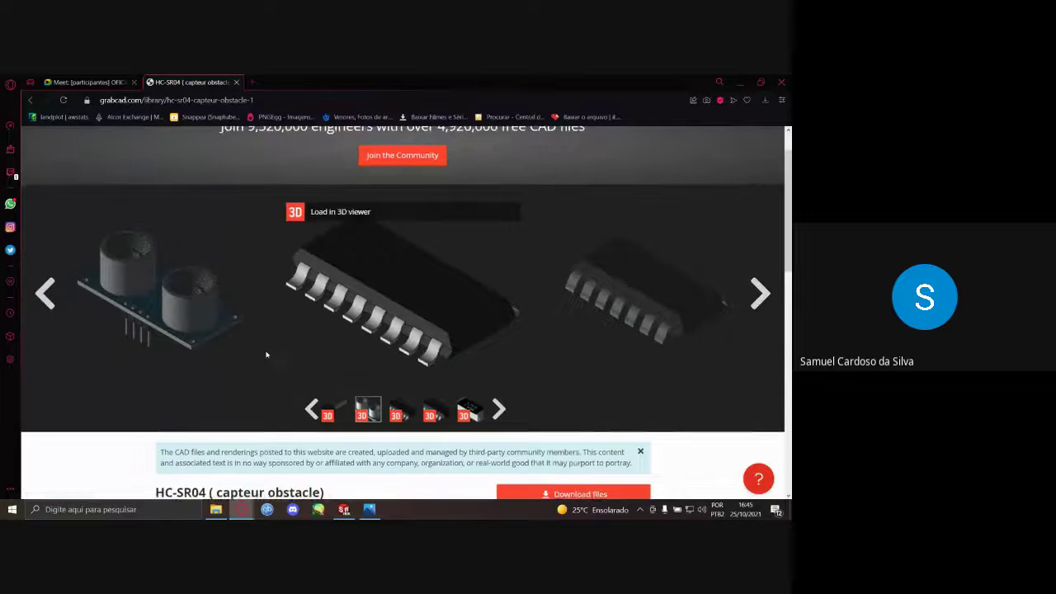
- Move down to the model's Files list of 19 SOLIDWORKS files
{"action": "scroll", "coordinate": [266, 353], "scroll_direction": "down", "scroll_amount": 2}
{"action": "scroll", "coordinate": [266, 353], "scroll_direction": "down", "scroll_amount": 1}
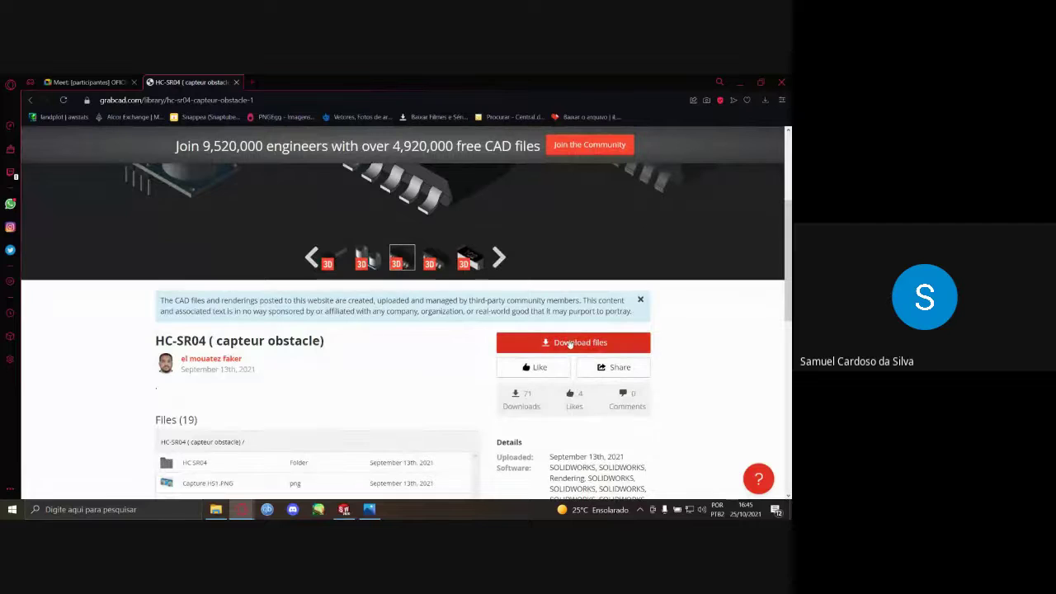
{"action": "scroll", "coordinate": [355, 330], "scroll_direction": "down", "scroll_amount": 1}
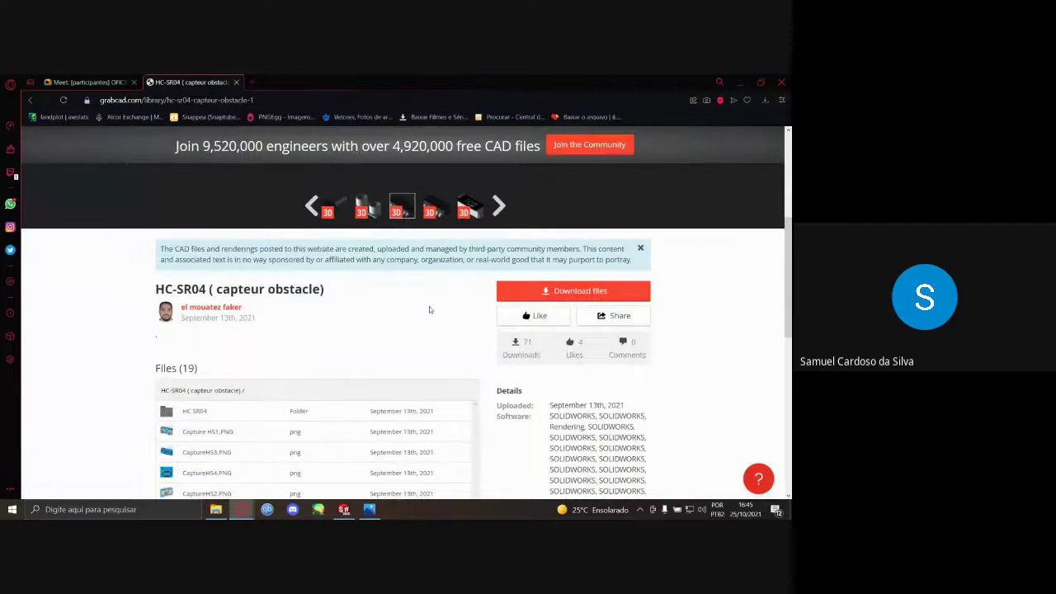
{"action": "scroll", "coordinate": [152, 351], "scroll_direction": "down", "scroll_amount": 1}
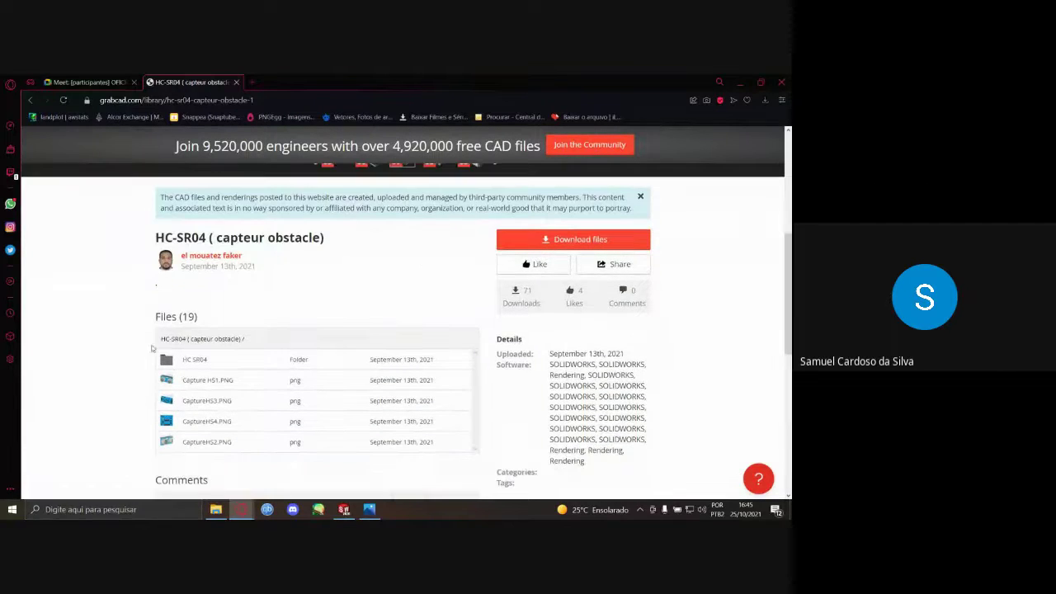
{"action": "scroll", "coordinate": [156, 371], "scroll_direction": "down", "scroll_amount": 1}
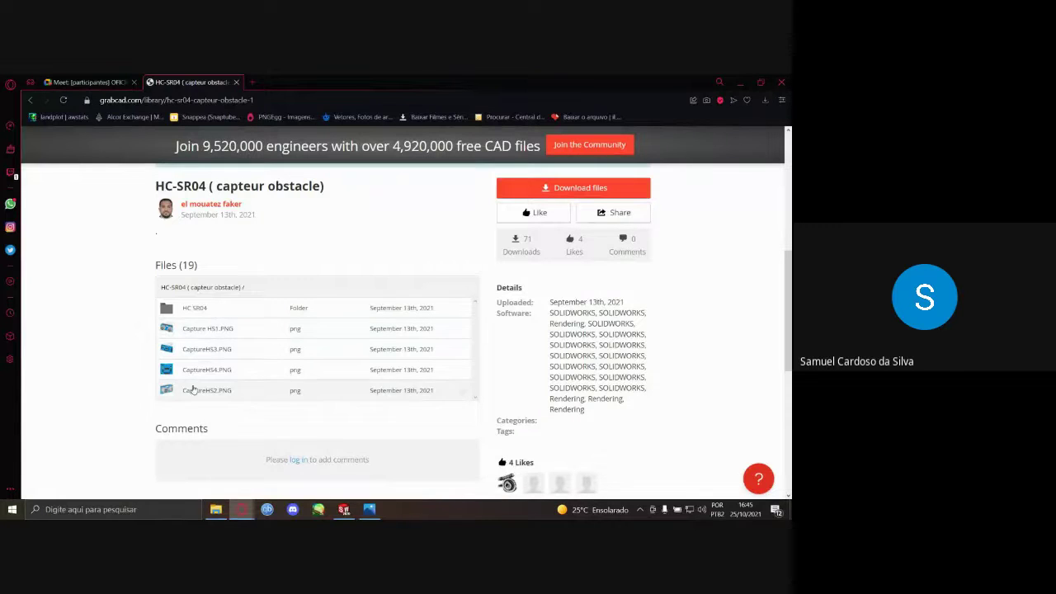
- Open the HC SR04 folder and browse HC-SR04.SLDASM and its connector and resistor part files
{"action": "left_click", "coordinate": [219, 312]}
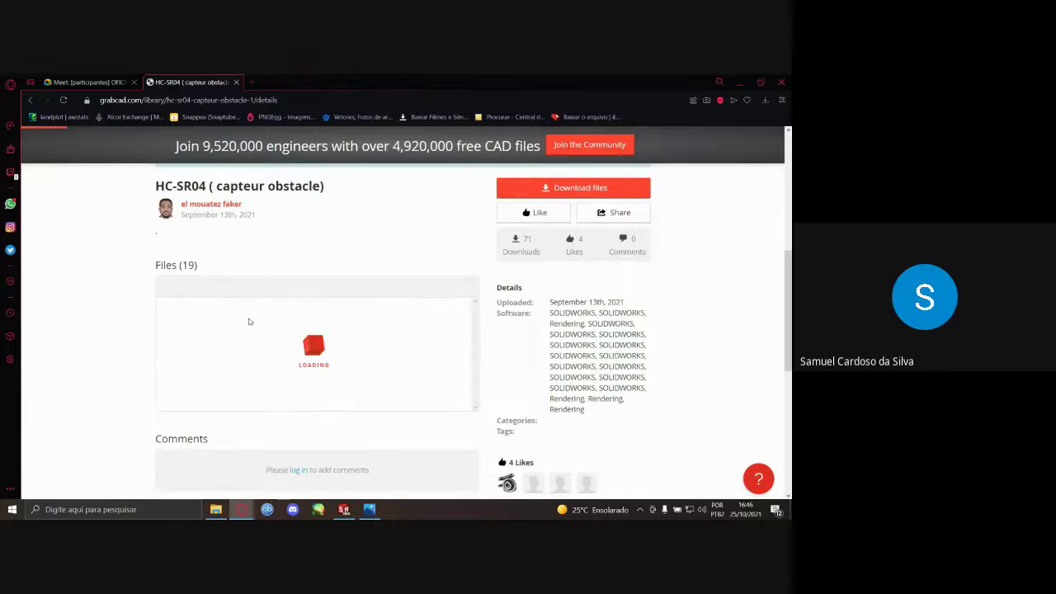
{"action": "scroll", "coordinate": [260, 350], "scroll_direction": "down", "scroll_amount": 3}
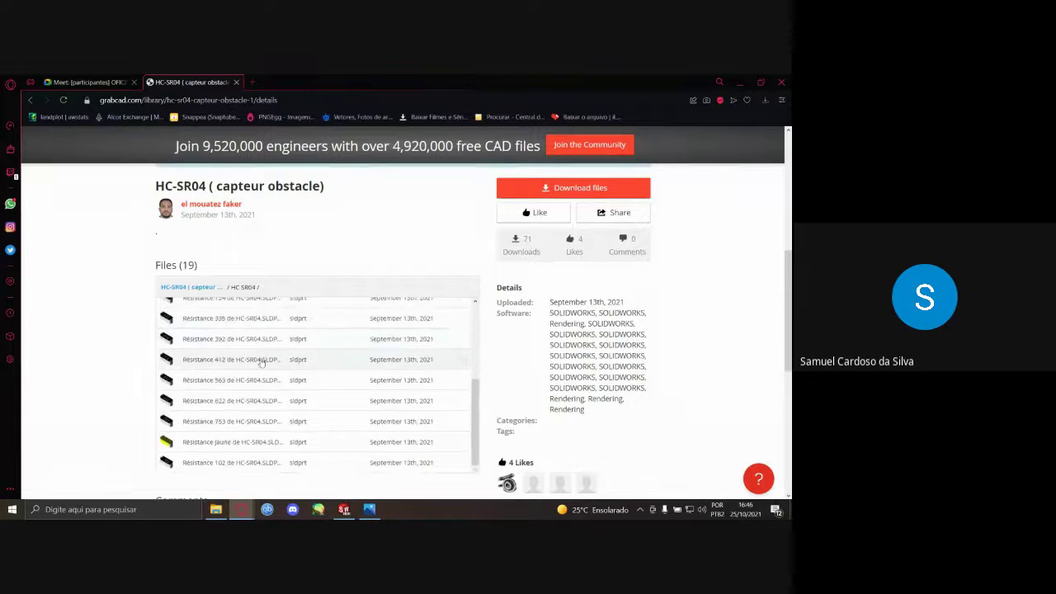
{"action": "scroll", "coordinate": [279, 363], "scroll_direction": "down", "scroll_amount": 1}
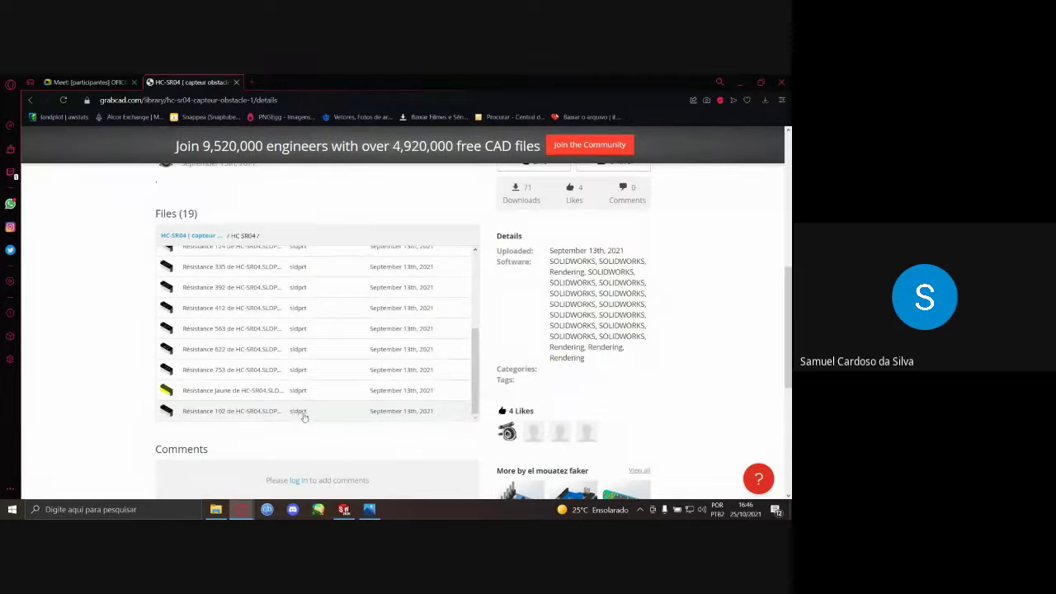
{"action": "scroll", "coordinate": [296, 398], "scroll_direction": "up", "scroll_amount": 3}
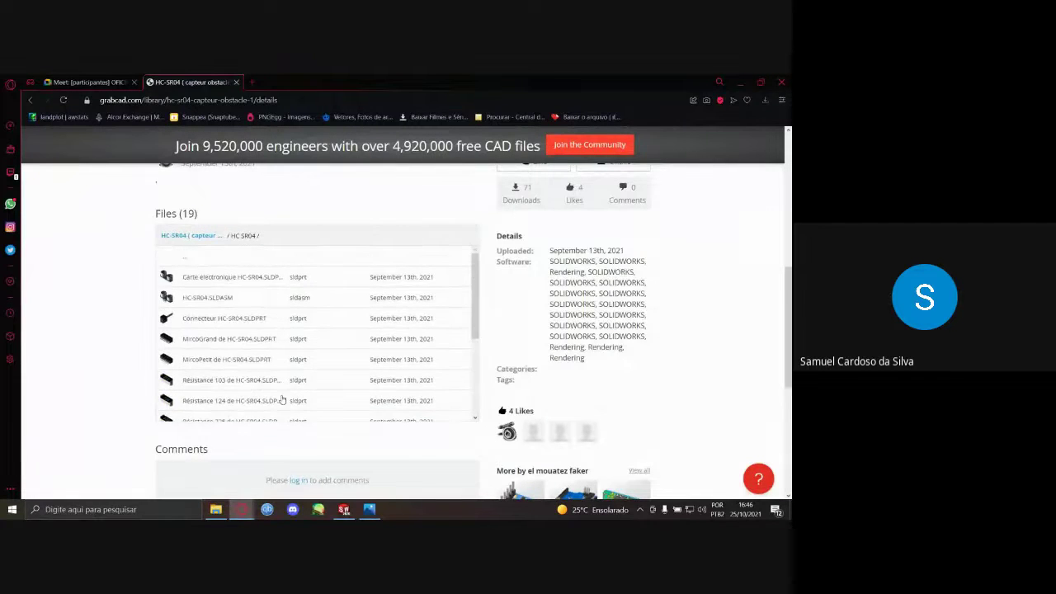
{"action": "scroll", "coordinate": [278, 375], "scroll_direction": "up", "scroll_amount": 2}
{"action": "scroll", "coordinate": [132, 422], "scroll_direction": "down", "scroll_amount": 1}
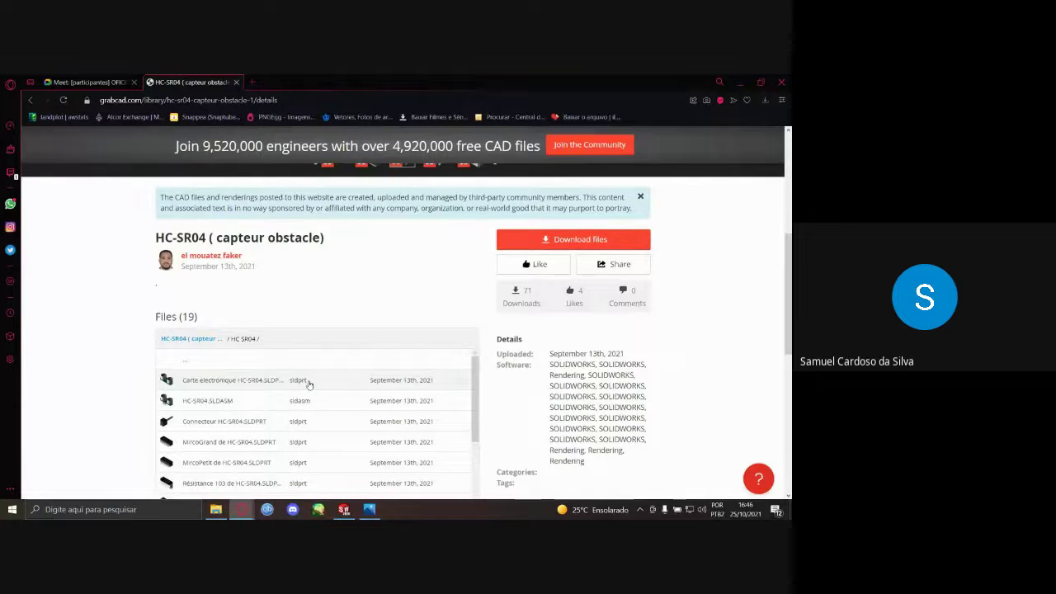
{"action": "scroll", "coordinate": [493, 380], "scroll_direction": "down", "scroll_amount": 1}
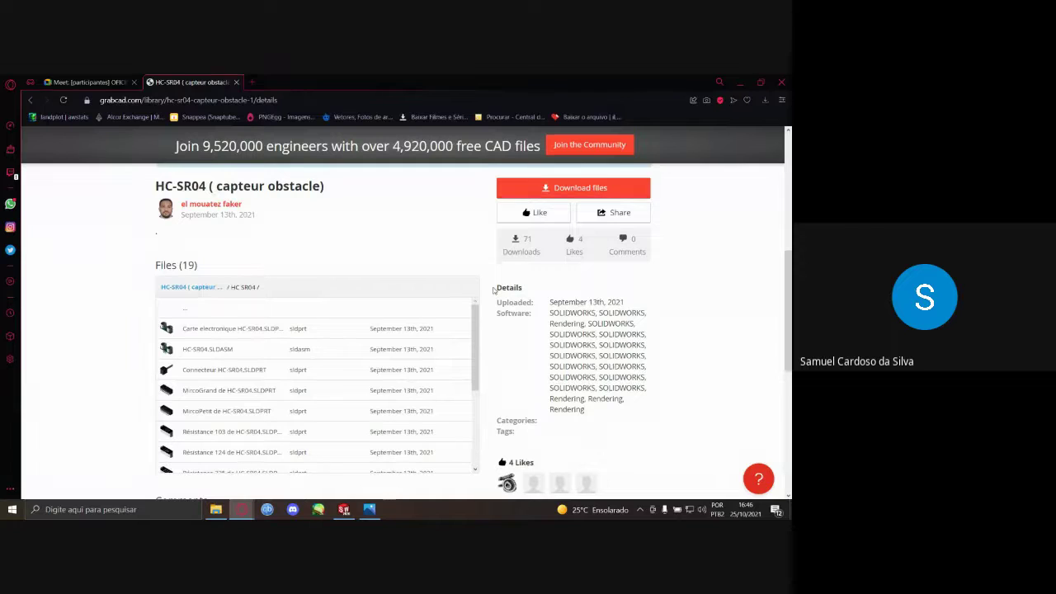
{"action": "scroll", "coordinate": [490, 284], "scroll_direction": "down", "scroll_amount": 1}
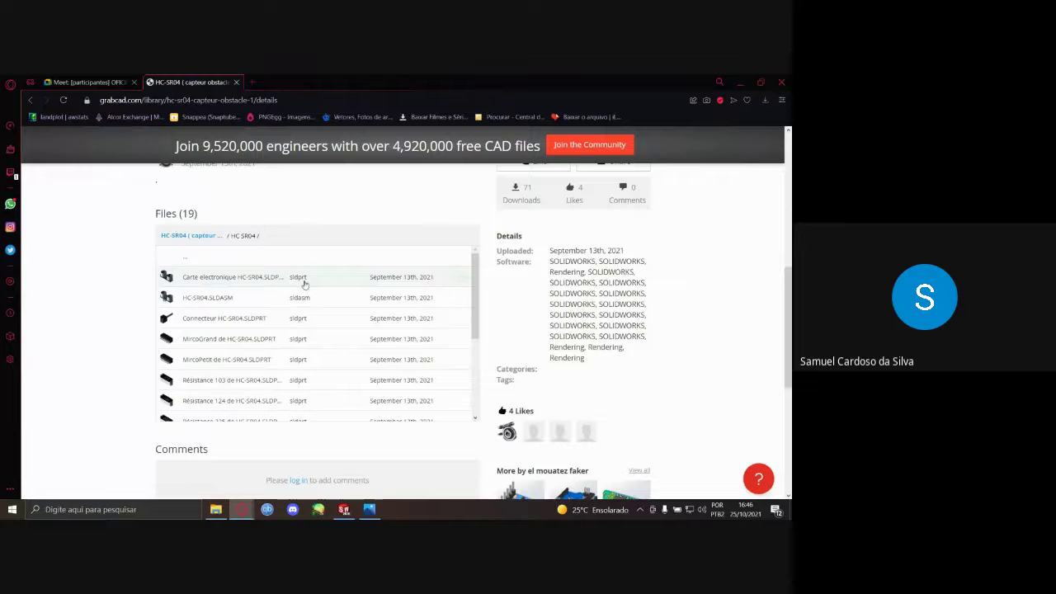
{"action": "scroll", "coordinate": [304, 307], "scroll_direction": "down", "scroll_amount": 3}
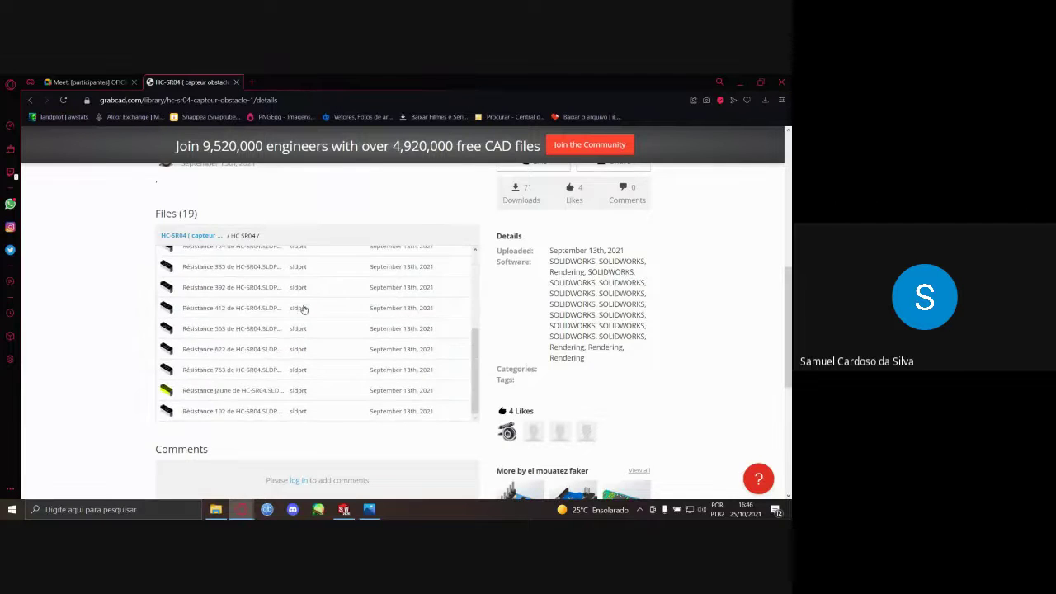
{"action": "scroll", "coordinate": [304, 308], "scroll_direction": "down", "scroll_amount": 1}
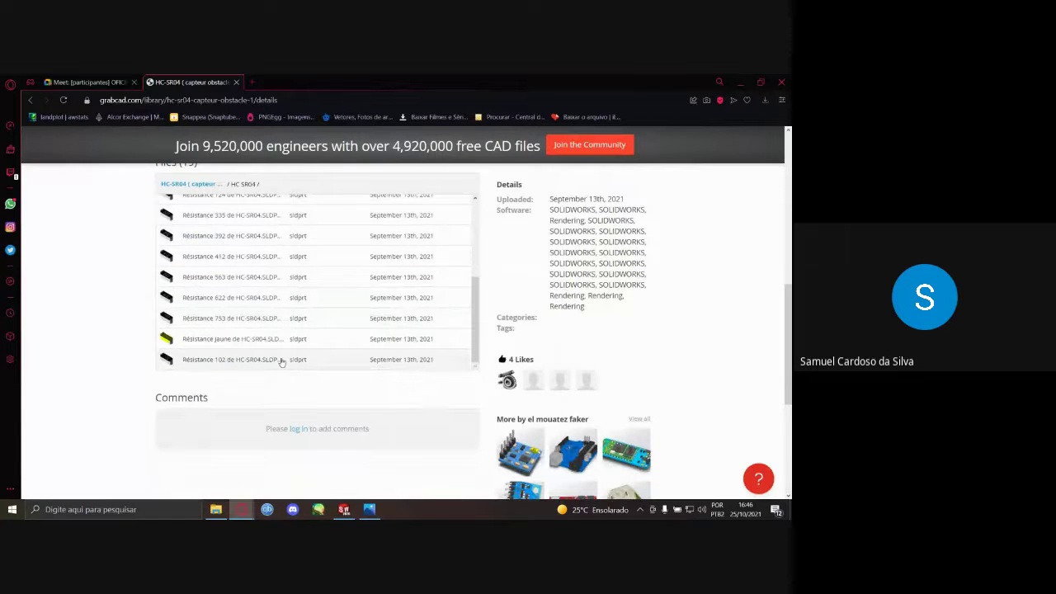
{"action": "scroll", "coordinate": [302, 347], "scroll_direction": "up", "scroll_amount": 3}
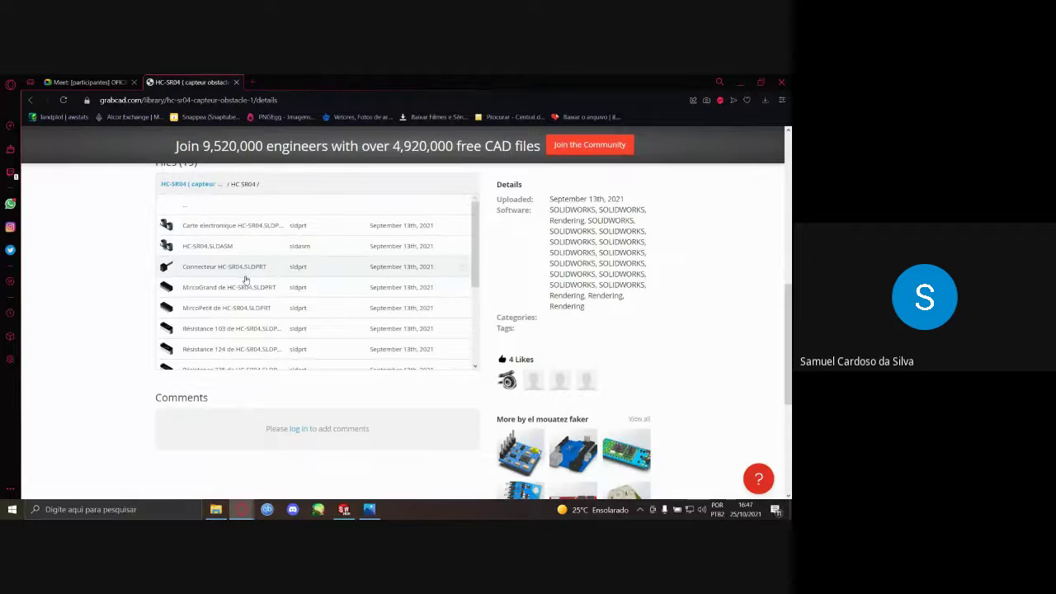
{"action": "scroll", "coordinate": [248, 279], "scroll_direction": "down", "scroll_amount": 3}
{"action": "scroll", "coordinate": [265, 282], "scroll_direction": "up", "scroll_amount": 3}
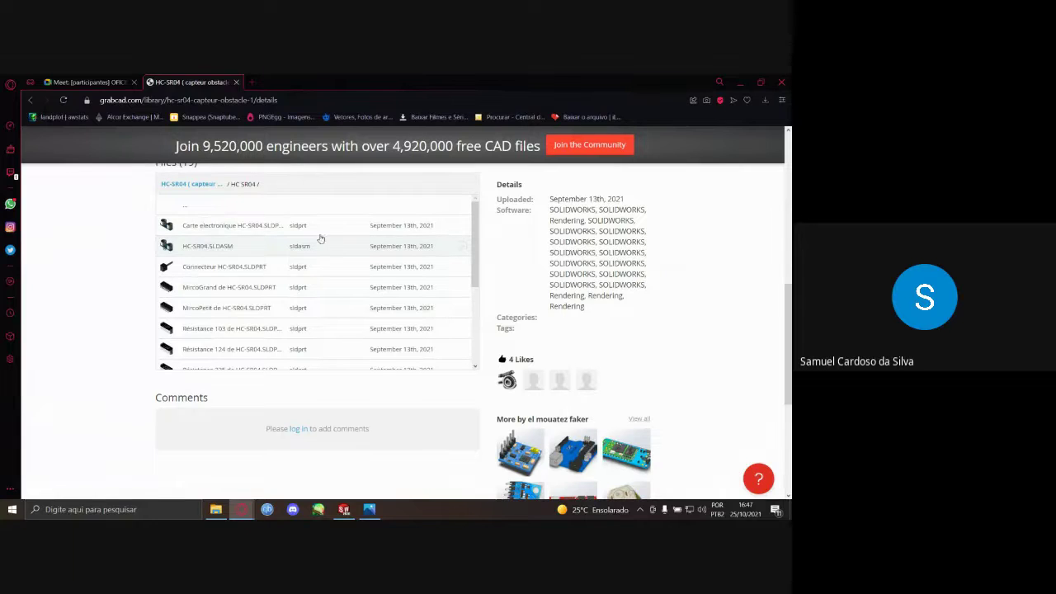
{"action": "scroll", "coordinate": [306, 277], "scroll_direction": "down", "scroll_amount": 3}
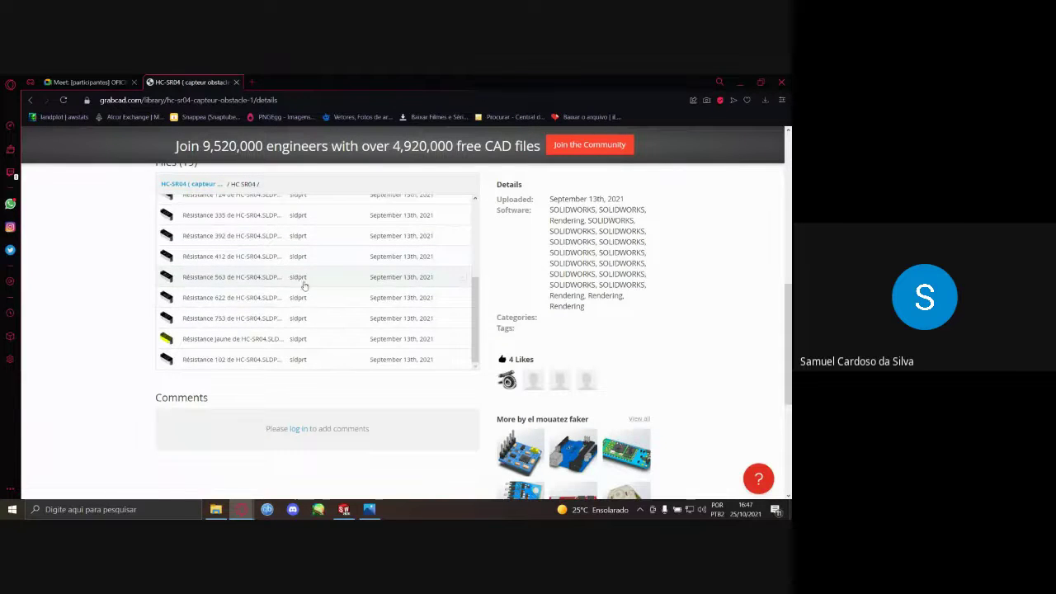
{"action": "scroll", "coordinate": [303, 285], "scroll_direction": "up", "scroll_amount": 5}
{"action": "scroll", "coordinate": [147, 314], "scroll_direction": "up", "scroll_amount": 3}
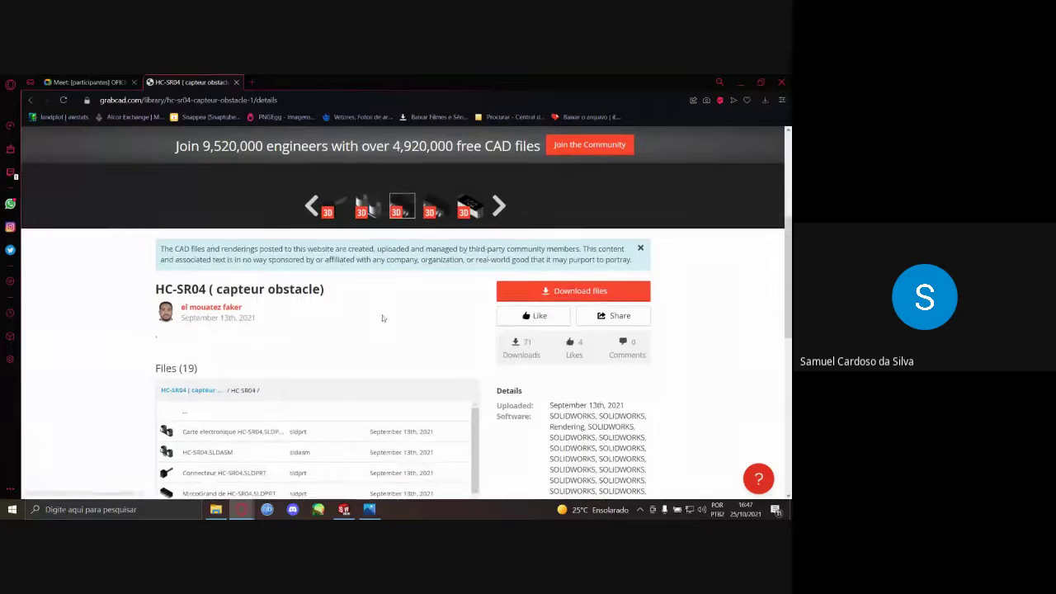
- Try to download the HC-SR04 model files, dismiss the sign-in prompt, and close the GrabCAD tab
{"action": "left_click", "coordinate": [574, 394]}
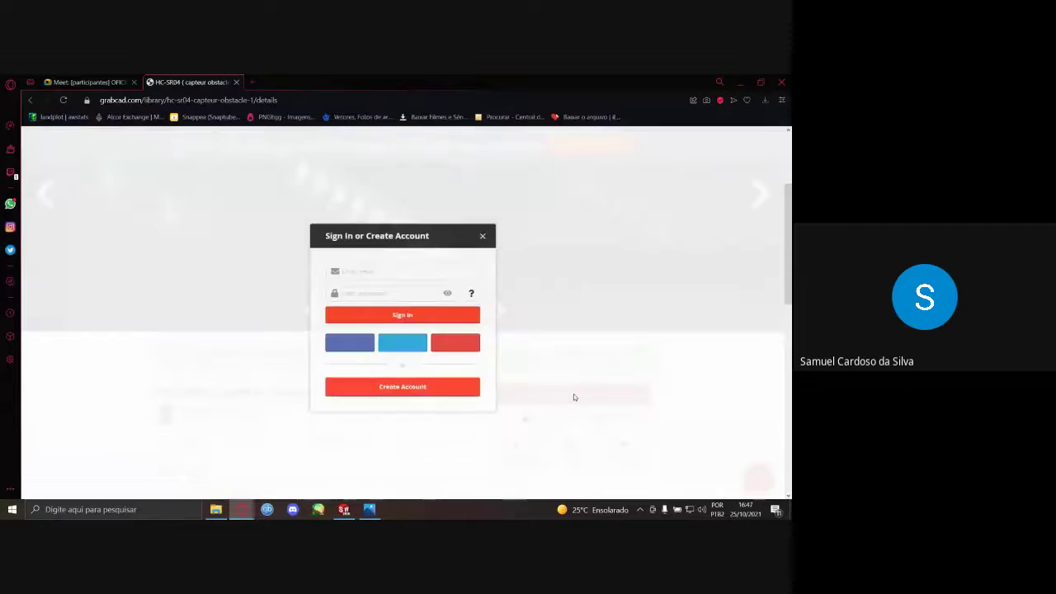
{"action": "left_click", "coordinate": [482, 237]}
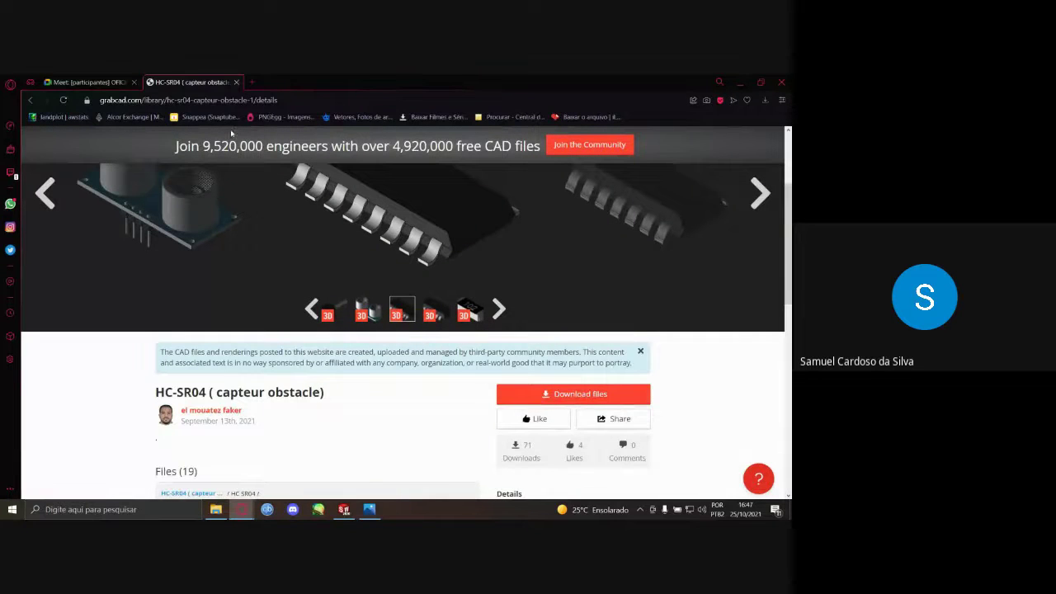
{"action": "left_click", "coordinate": [236, 84]}
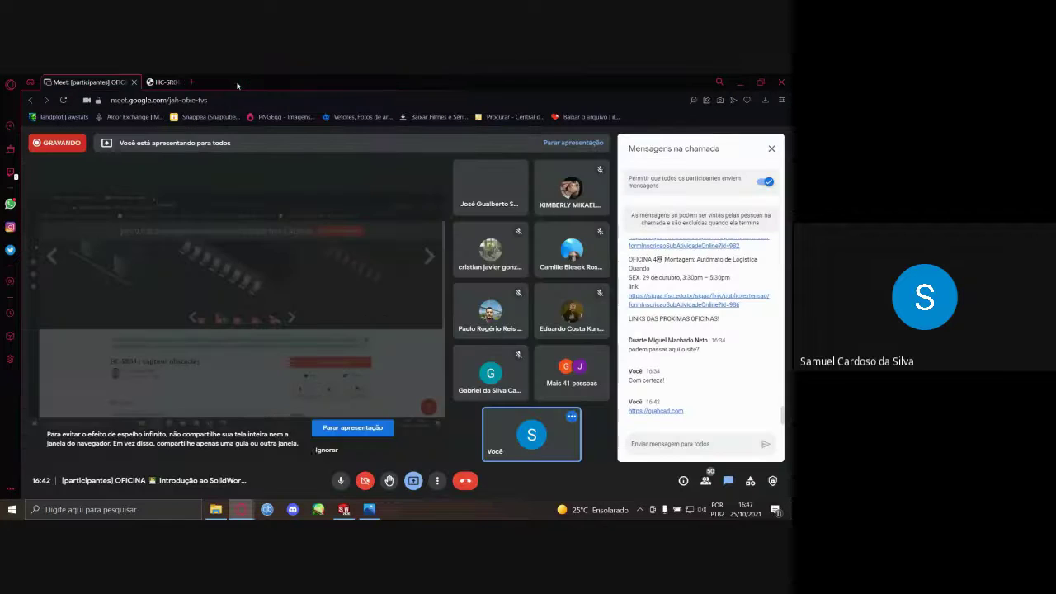
- Stop presenting in Google Meet and bring the SOLIDWORKS Mont1 assembly window forward
{"action": "left_click", "coordinate": [373, 434]}
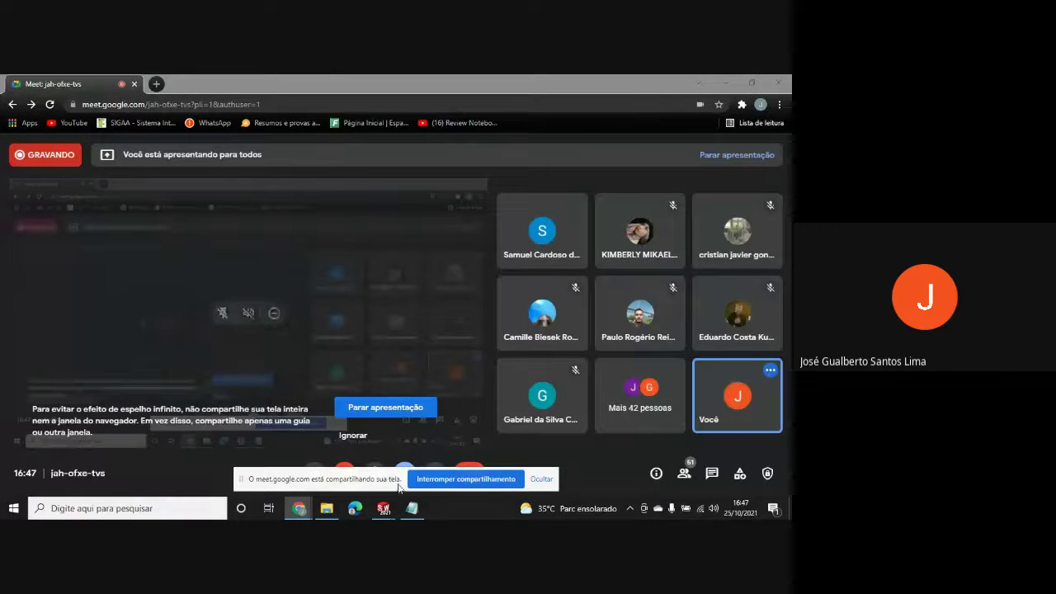
{"action": "mouse_move", "coordinate": [395, 509]}
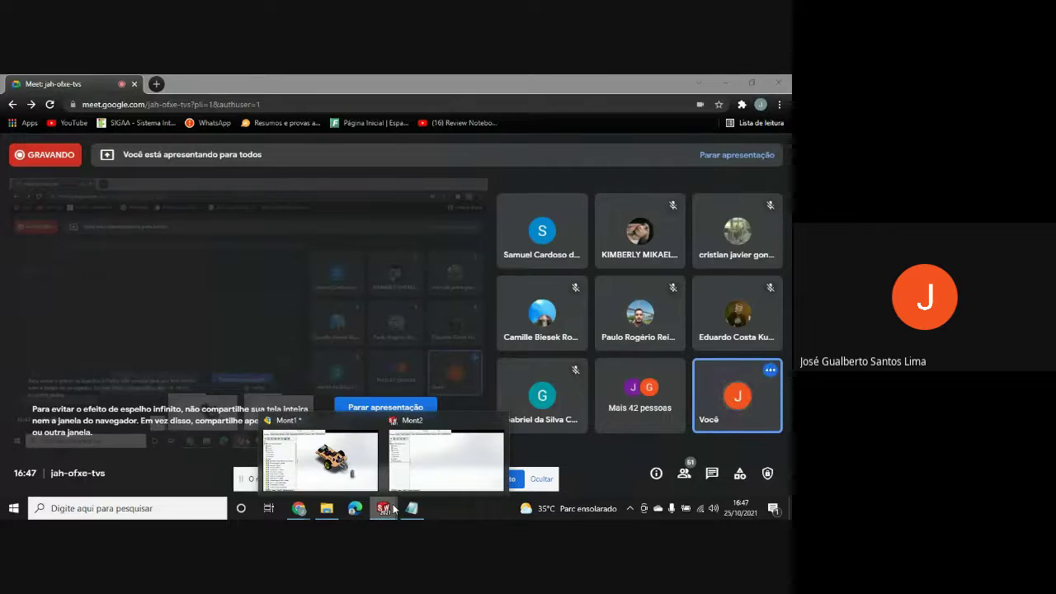
{"action": "left_click", "coordinate": [320, 458]}
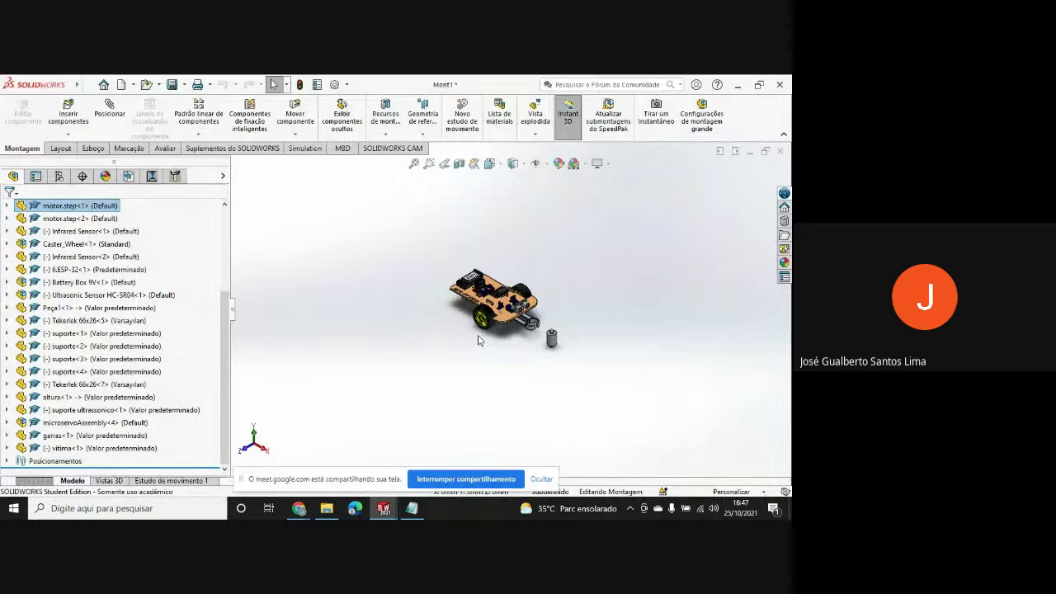
- Zoom in on the Mont1 robot car and make its assembly window active
{"action": "scroll", "coordinate": [502, 307], "scroll_direction": "down", "scroll_amount": 5}
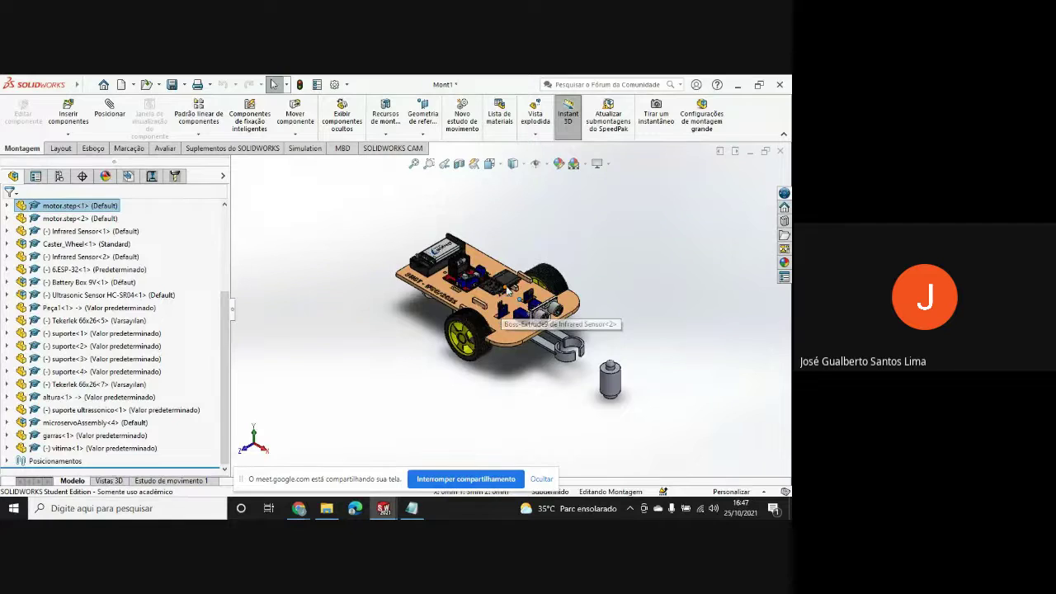
{"action": "scroll", "coordinate": [503, 301], "scroll_direction": "up", "scroll_amount": 3}
{"action": "scroll", "coordinate": [507, 294], "scroll_direction": "down", "scroll_amount": 2}
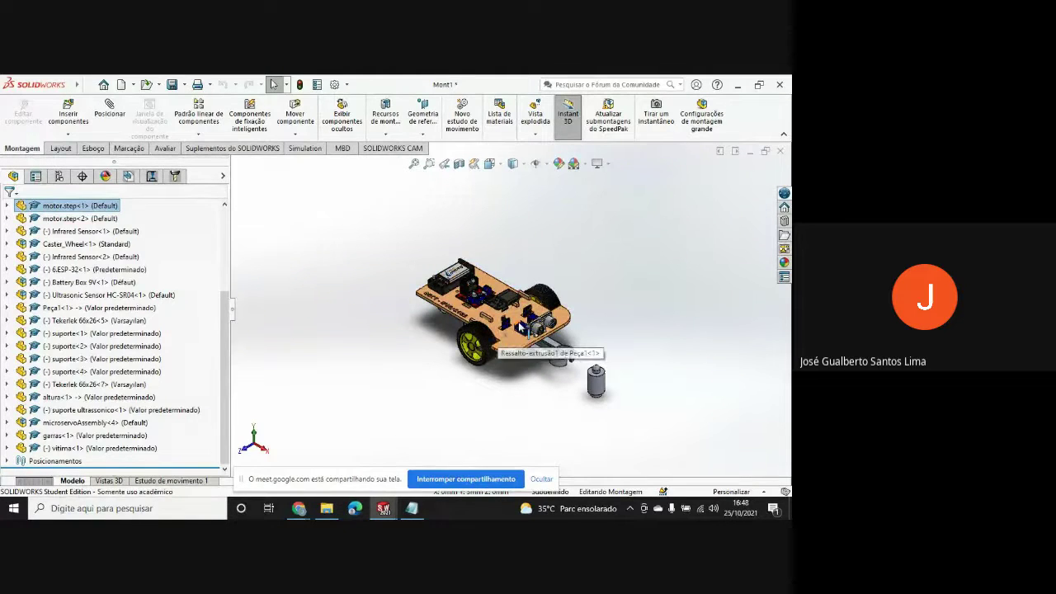
{"action": "scroll", "coordinate": [521, 326], "scroll_direction": "down", "scroll_amount": 5}
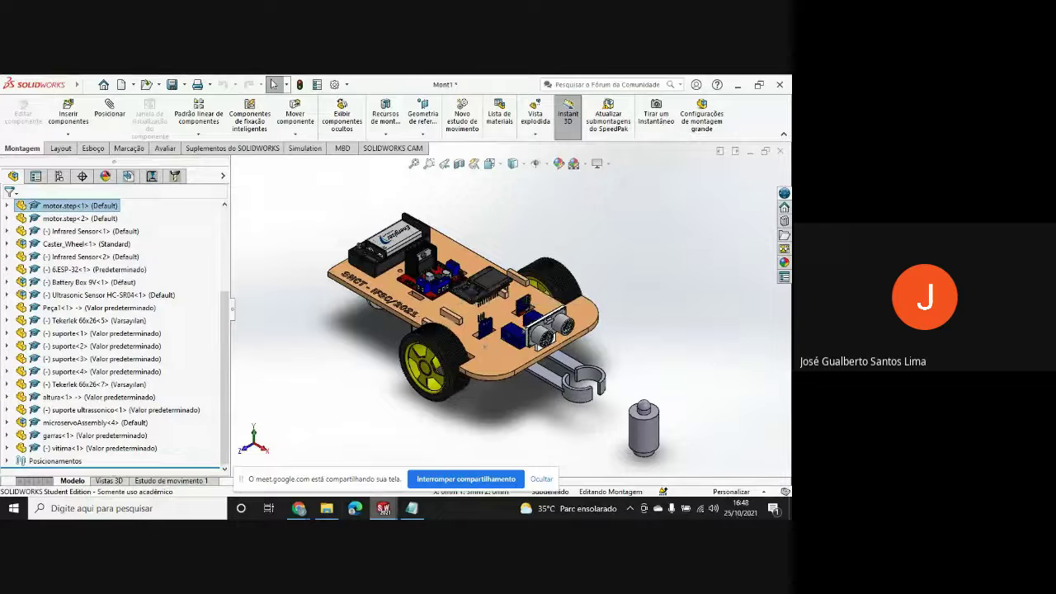
{"action": "mouse_move", "coordinate": [385, 511]}
{"action": "mouse_move", "coordinate": [355, 460]}
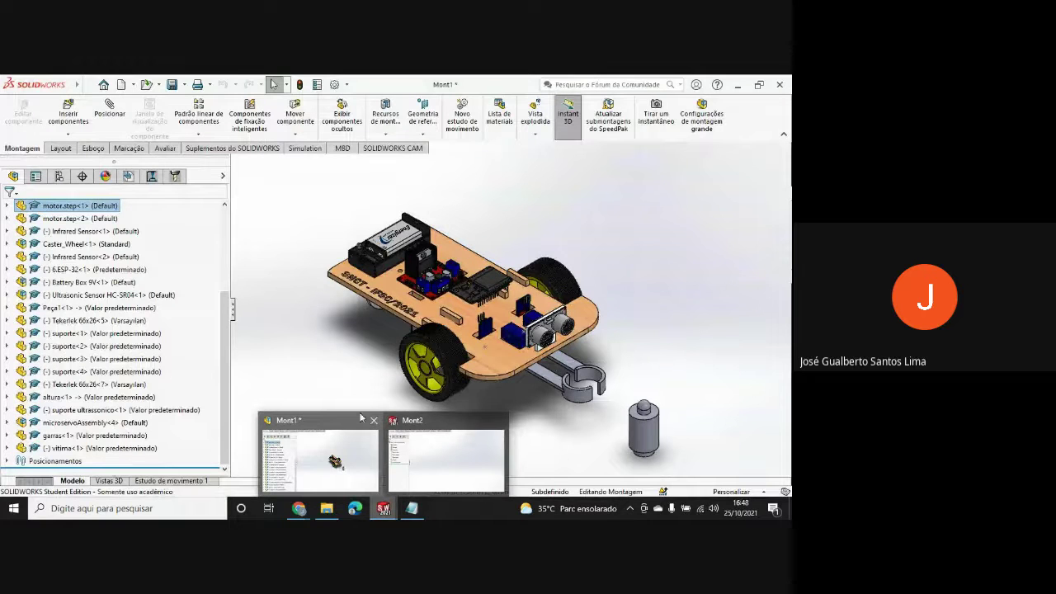
{"action": "left_click", "coordinate": [360, 419]}
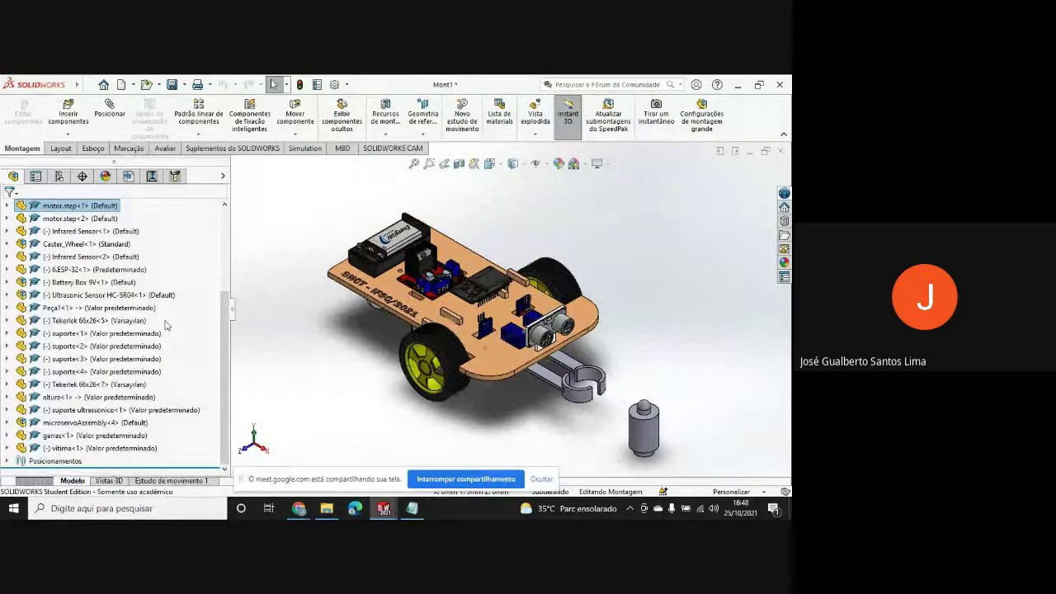
- Select the L298 circuit board and other components, reviewing their parts in the design tree
{"action": "left_click", "coordinate": [414, 268]}
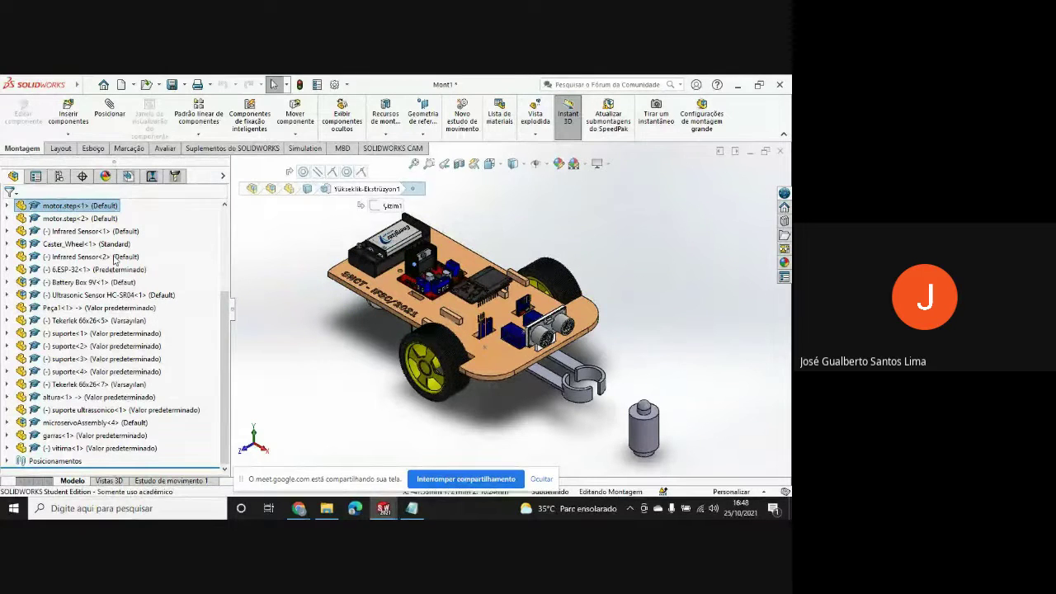
{"action": "left_click", "coordinate": [411, 291]}
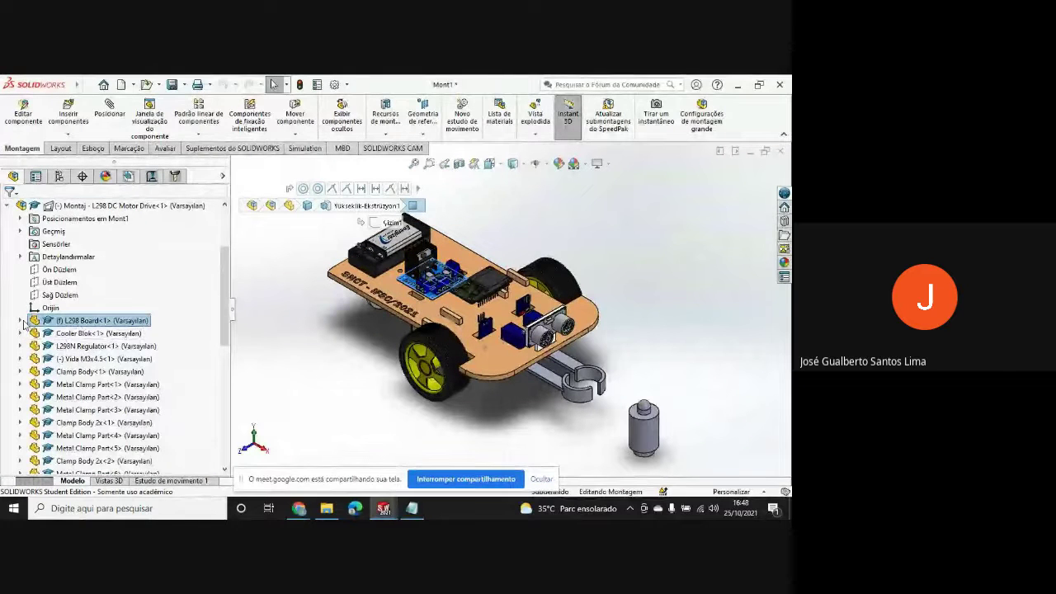
{"action": "scroll", "coordinate": [66, 326], "scroll_direction": "down", "scroll_amount": 5}
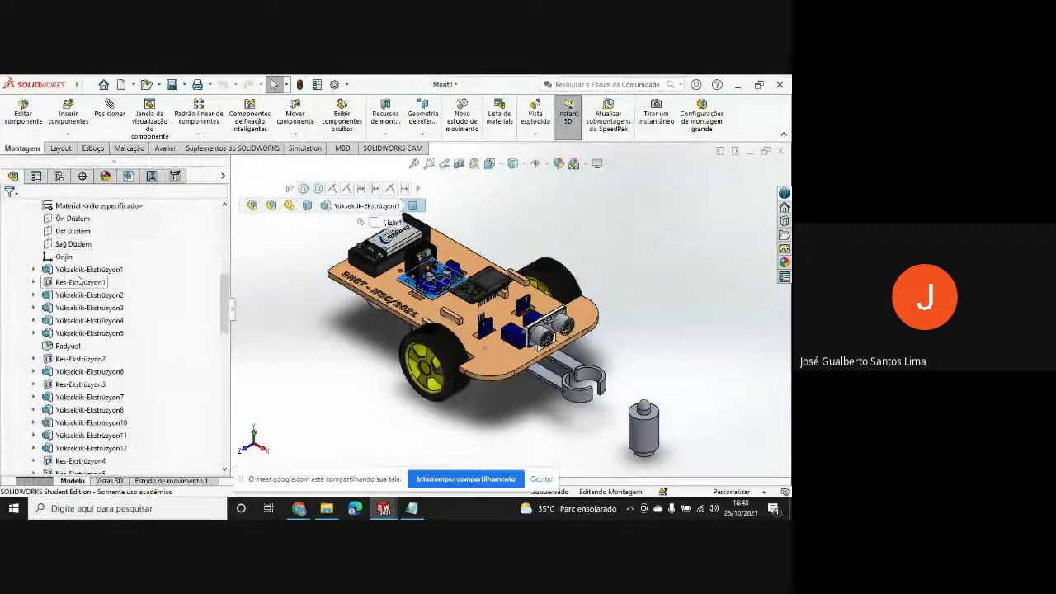
{"action": "scroll", "coordinate": [70, 301], "scroll_direction": "down", "scroll_amount": 4}
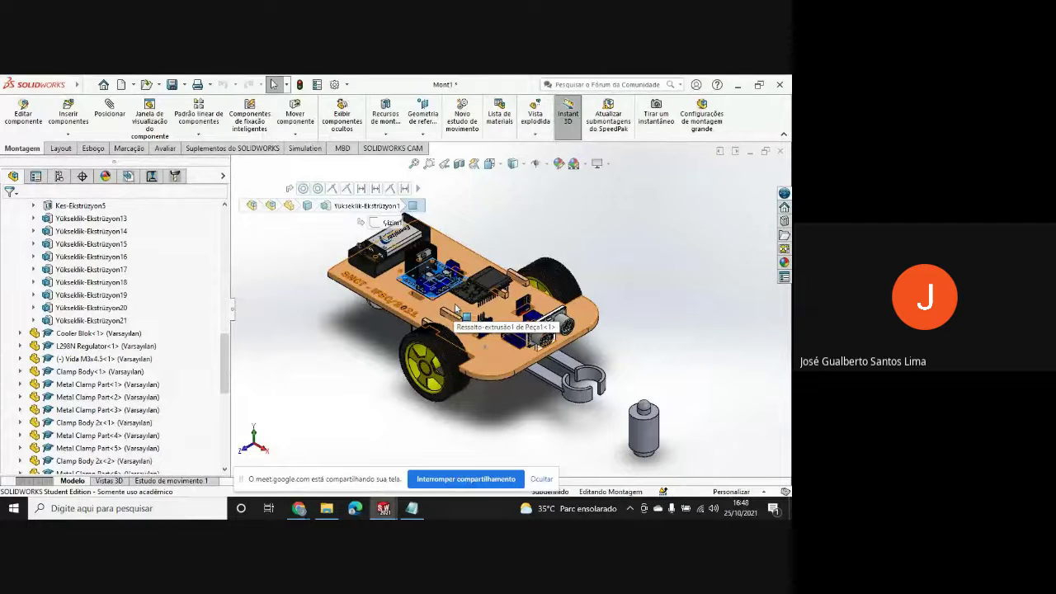
{"action": "scroll", "coordinate": [564, 251], "scroll_direction": "up", "scroll_amount": 4}
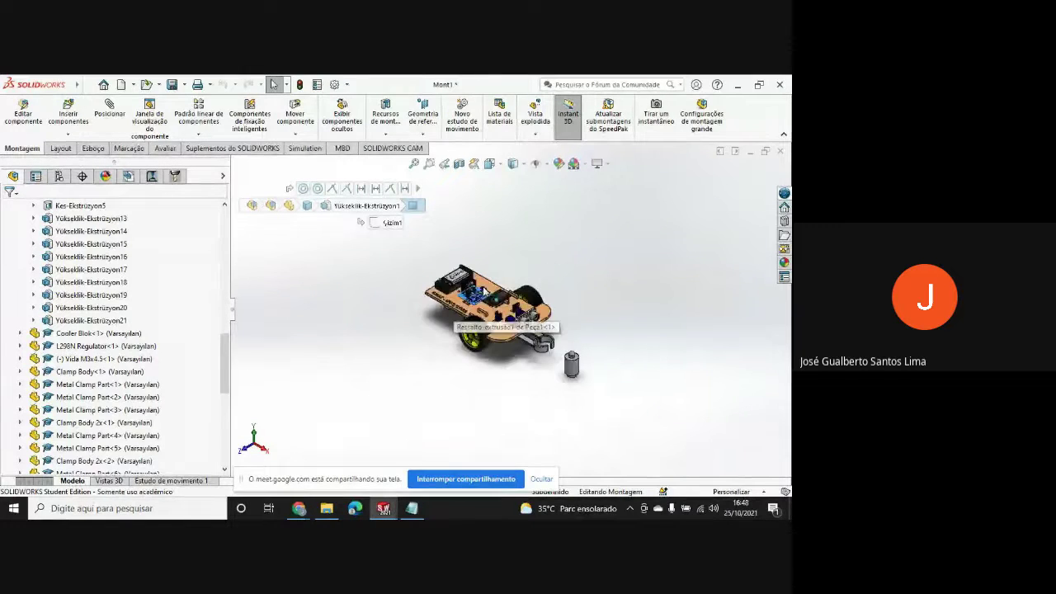
{"action": "left_click", "coordinate": [562, 252]}
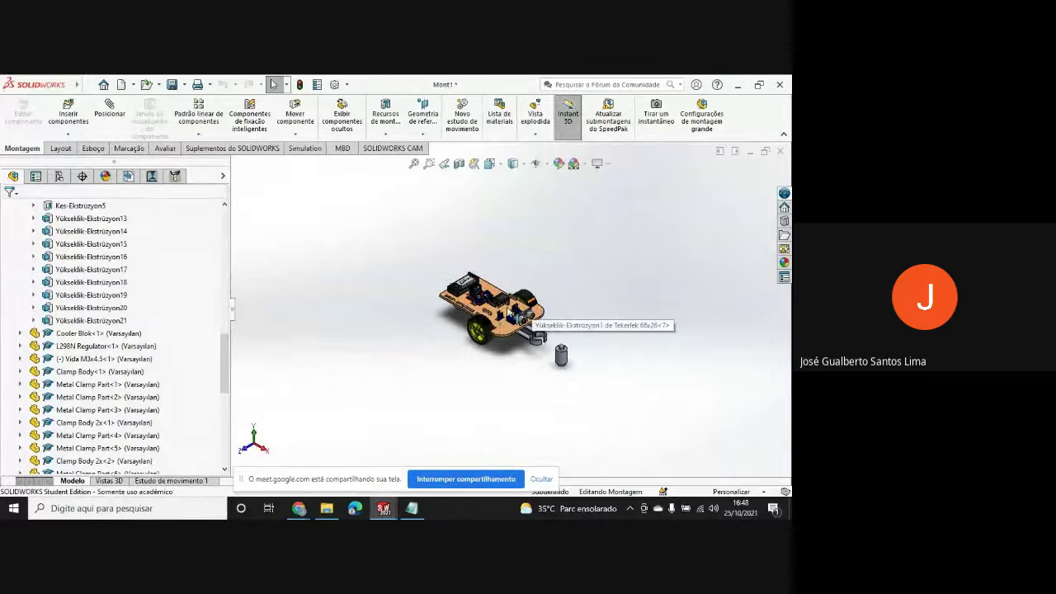
{"action": "scroll", "coordinate": [492, 311], "scroll_direction": "down", "scroll_amount": 6}
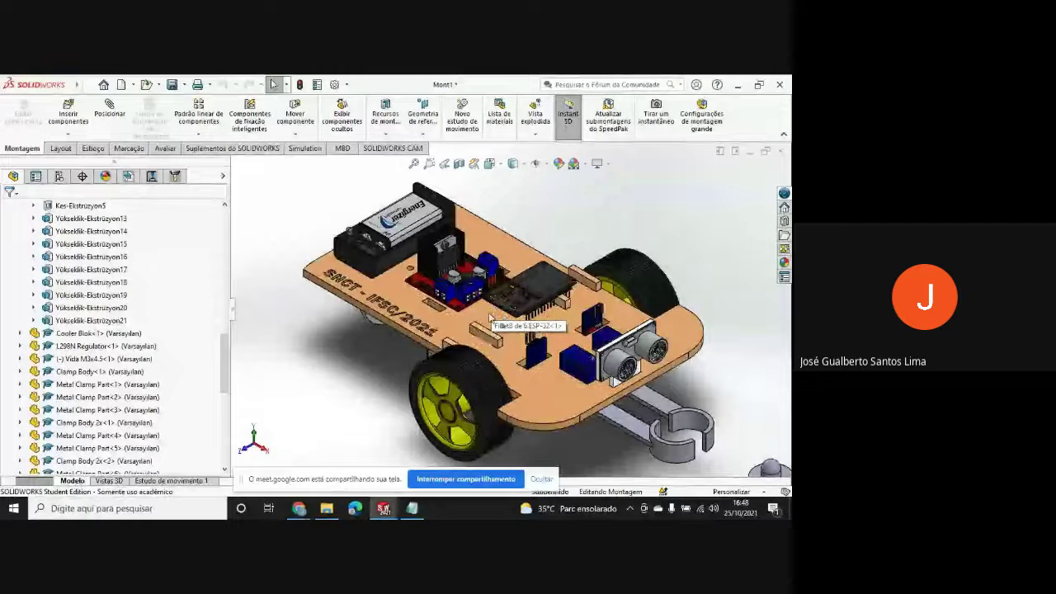
- Browse Peças and the battery-box-9v folder with the Tipo column widened, then return to Mont2
{"action": "left_click", "coordinate": [327, 507]}
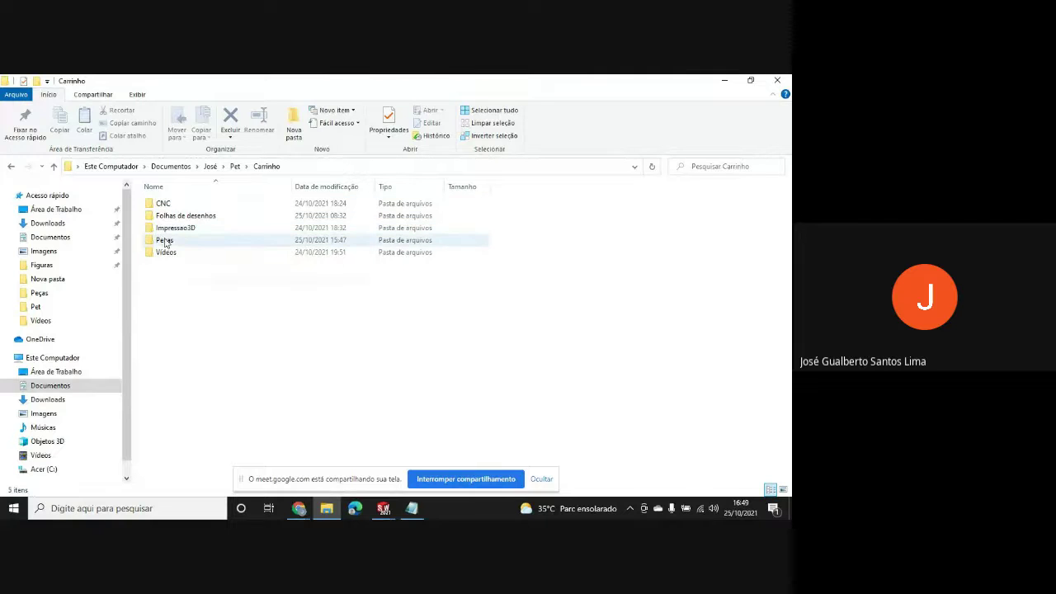
{"action": "double_click", "coordinate": [167, 239]}
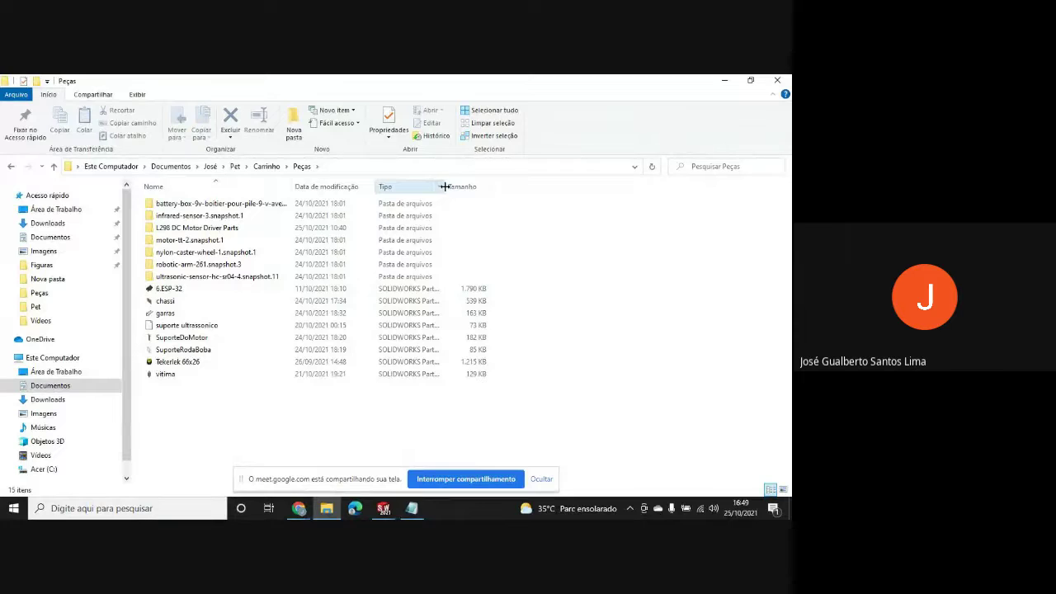
{"action": "left_click_drag", "start_coordinate": [515, 191], "coordinate": [557, 301]}
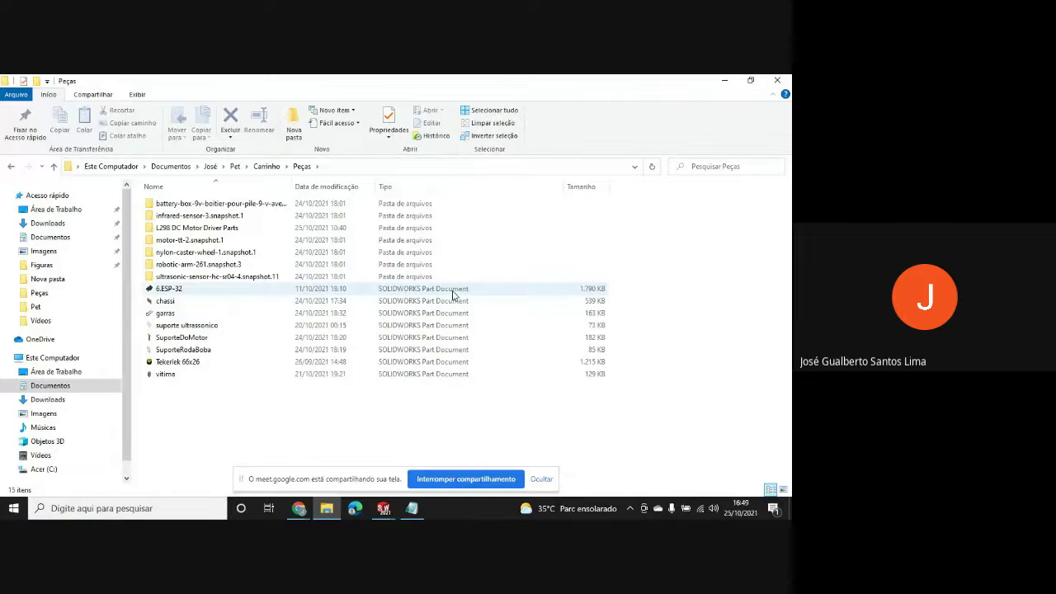
{"action": "double_click", "coordinate": [231, 206]}
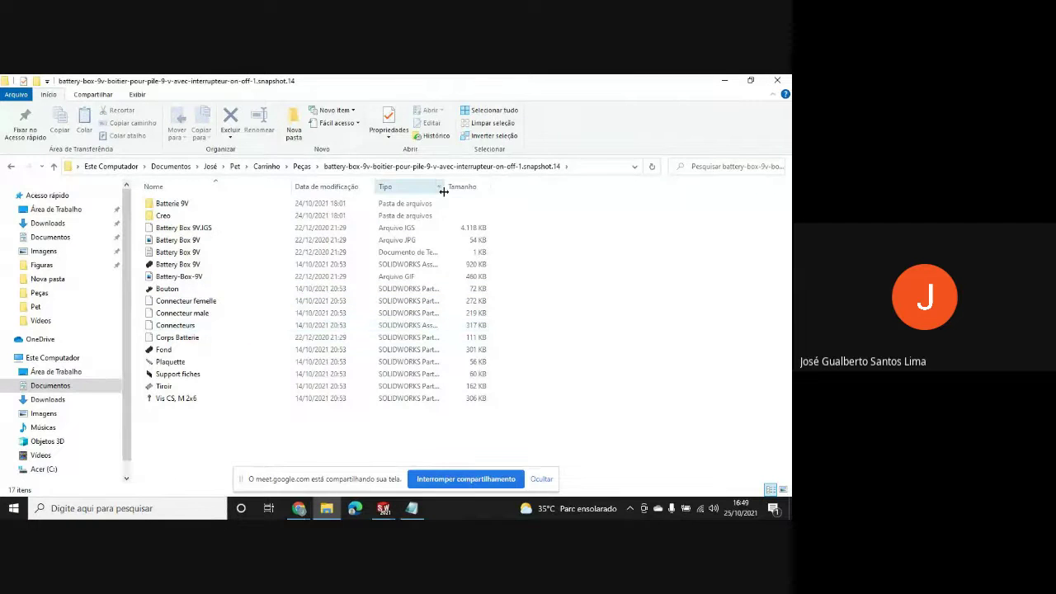
{"action": "left_click_drag", "start_coordinate": [445, 186], "coordinate": [544, 202]}
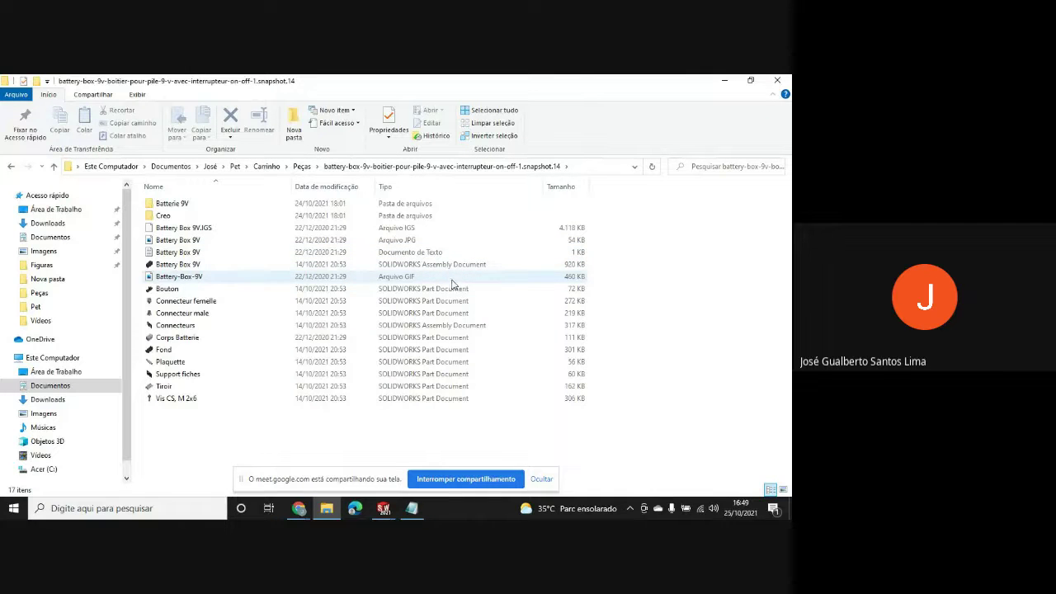
{"action": "left_click", "coordinate": [397, 509]}
{"action": "key", "text": "ctrl+Tab"}
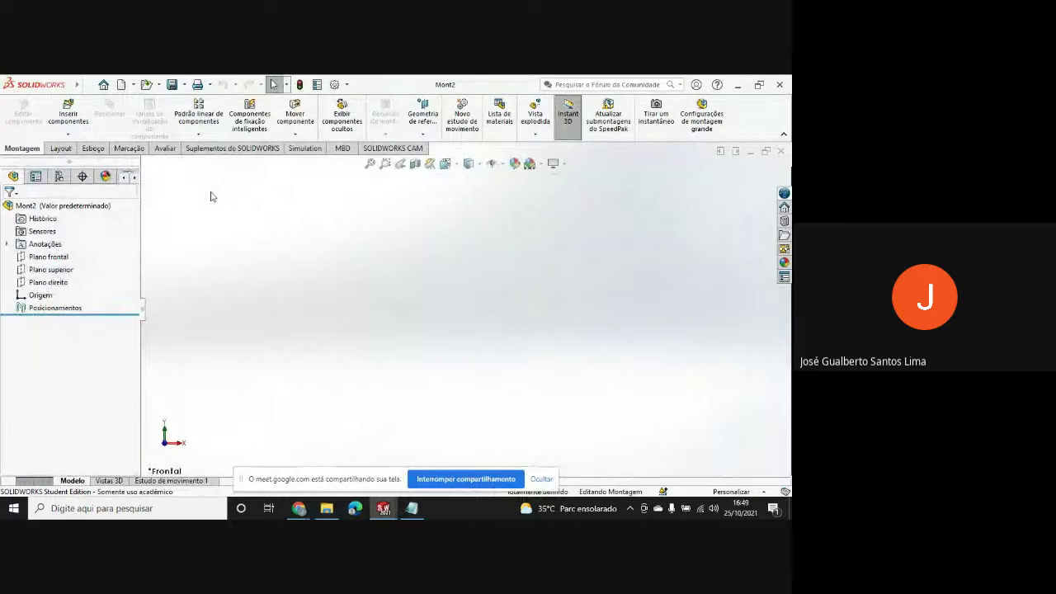
- Start a new document, then cancel the template choice without creating anything
{"action": "left_click", "coordinate": [134, 85]}
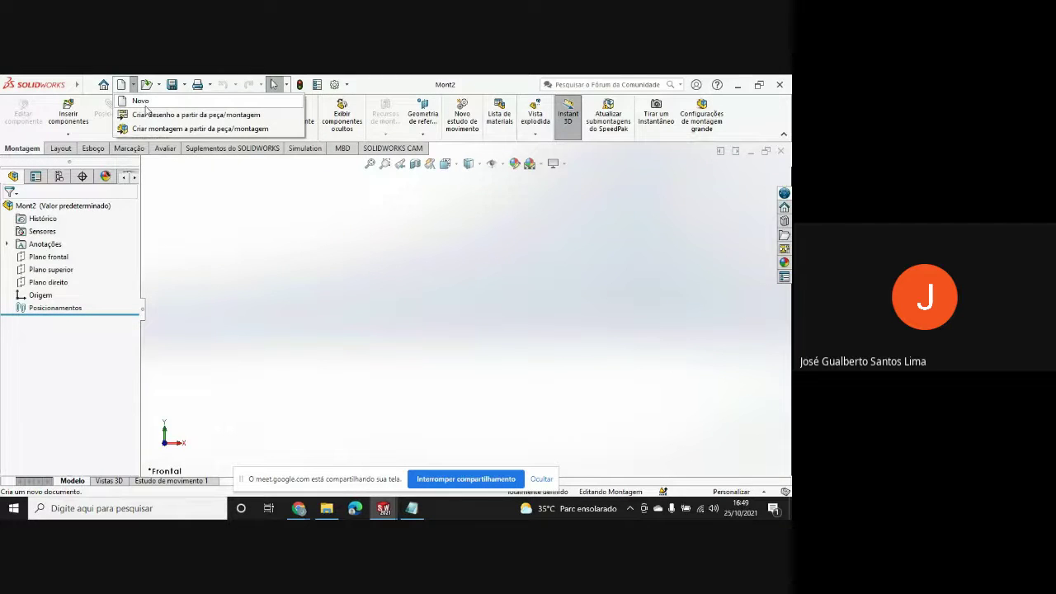
{"action": "left_click", "coordinate": [145, 102]}
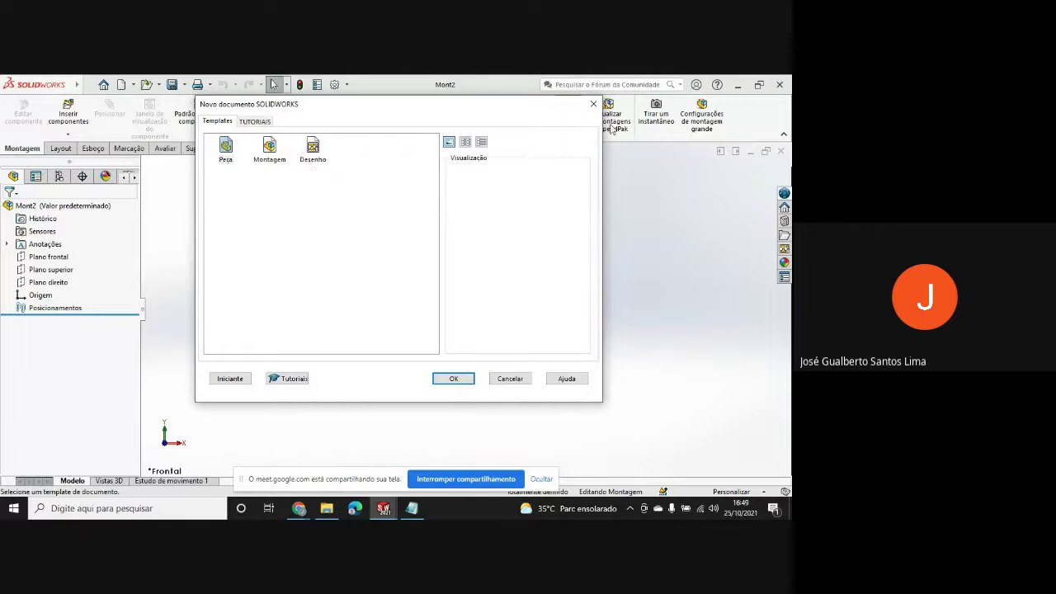
{"action": "left_click", "coordinate": [593, 103]}
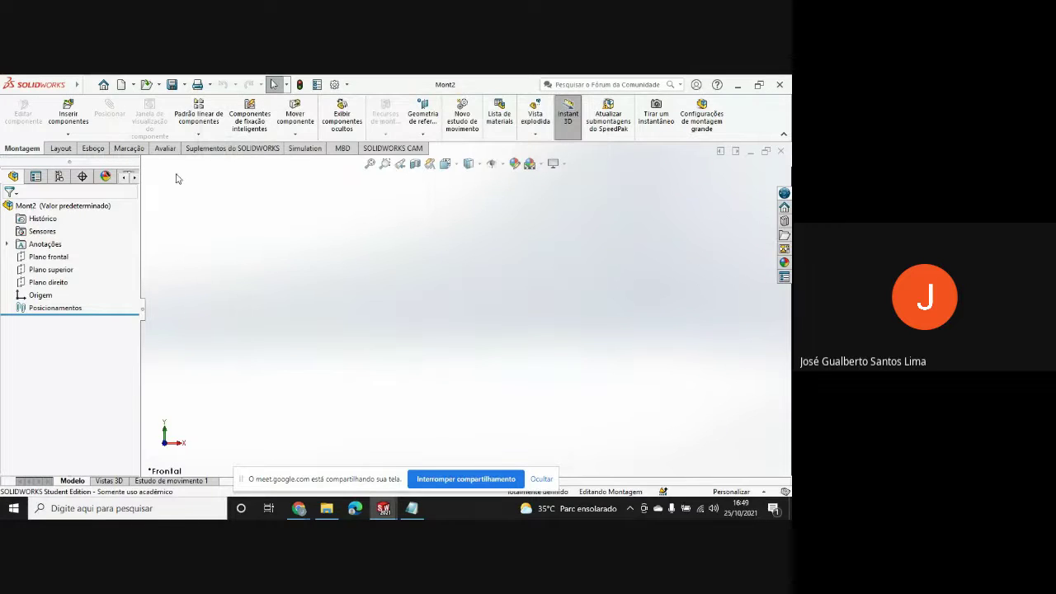
- Load the chassi part from Carrinho > Peças for insertion into Mont2
{"action": "left_click", "coordinate": [68, 133]}
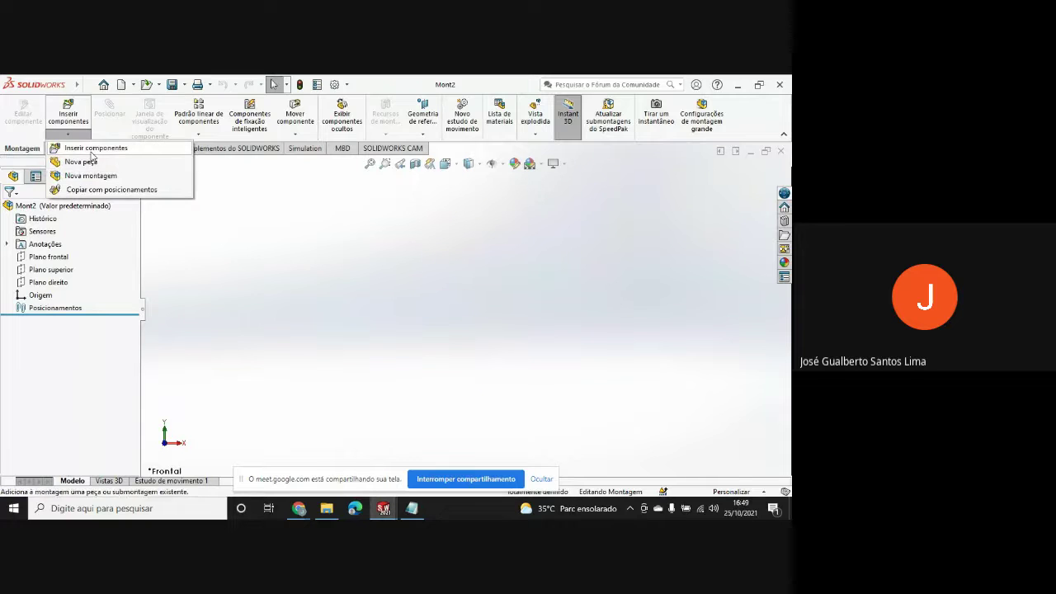
{"action": "left_click", "coordinate": [92, 149]}
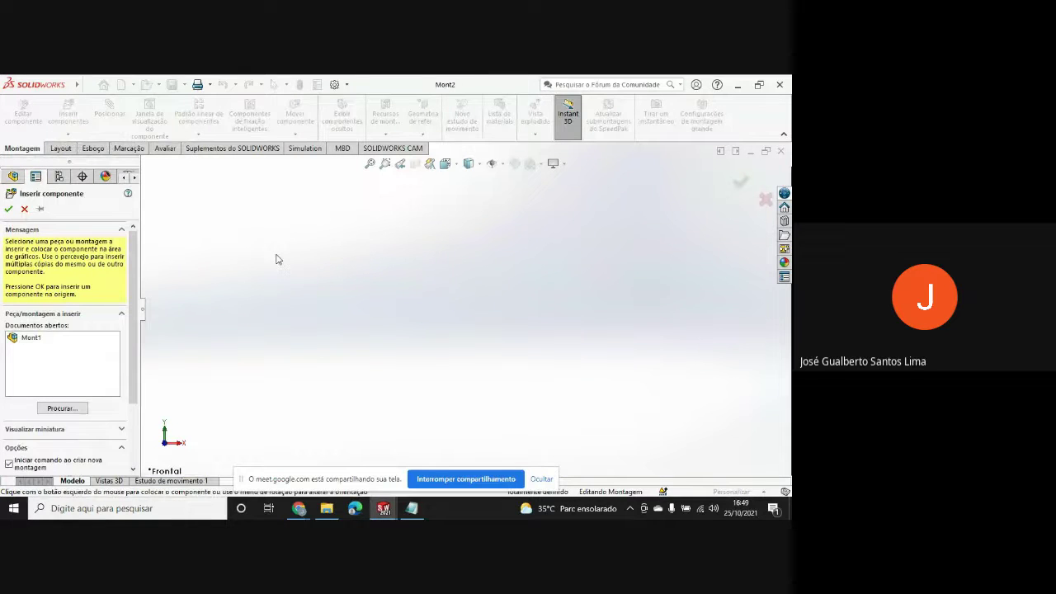
{"action": "left_click", "coordinate": [62, 407]}
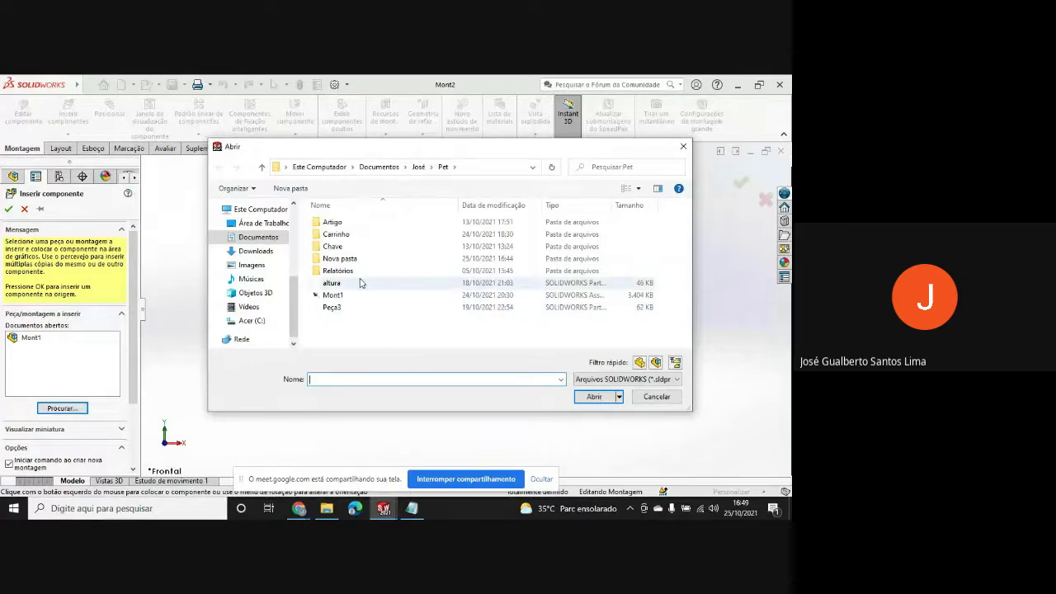
{"action": "double_click", "coordinate": [336, 234]}
{"action": "left_click", "coordinate": [334, 261]}
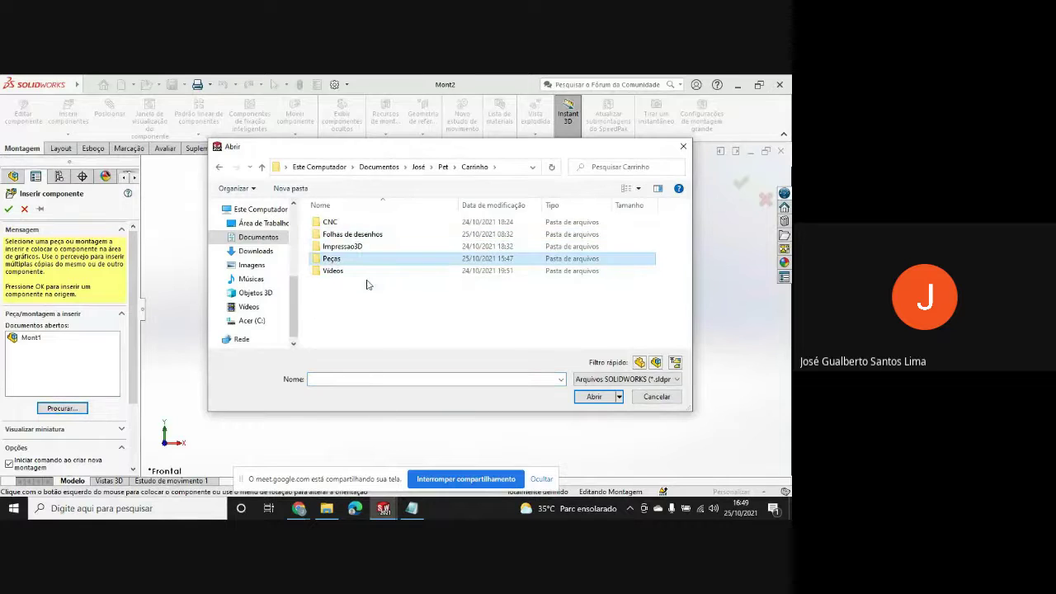
{"action": "key", "text": "Return"}
{"action": "left_click", "coordinate": [330, 321]}
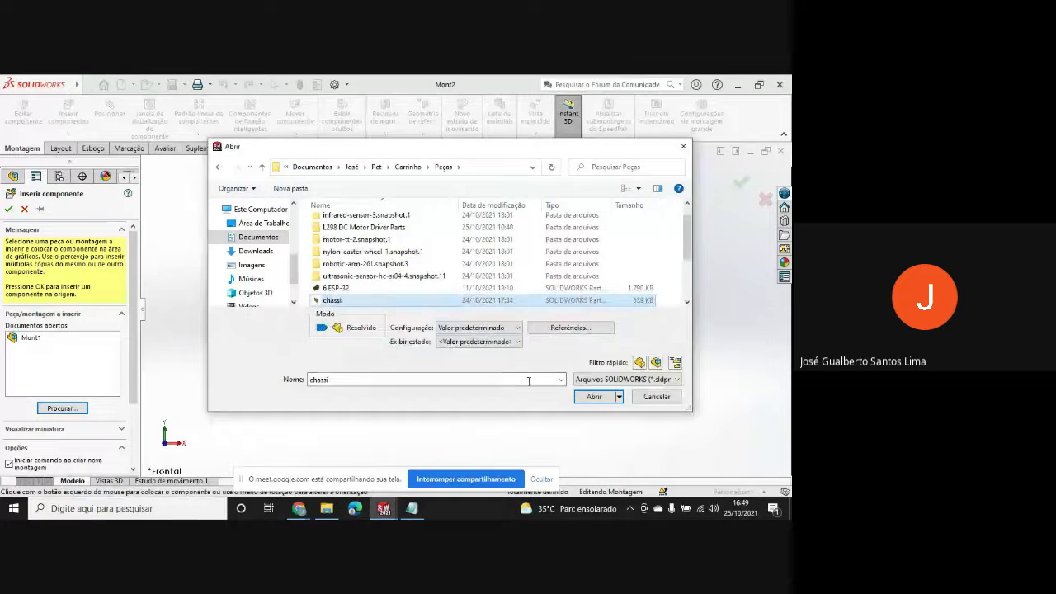
{"action": "left_click", "coordinate": [592, 397]}
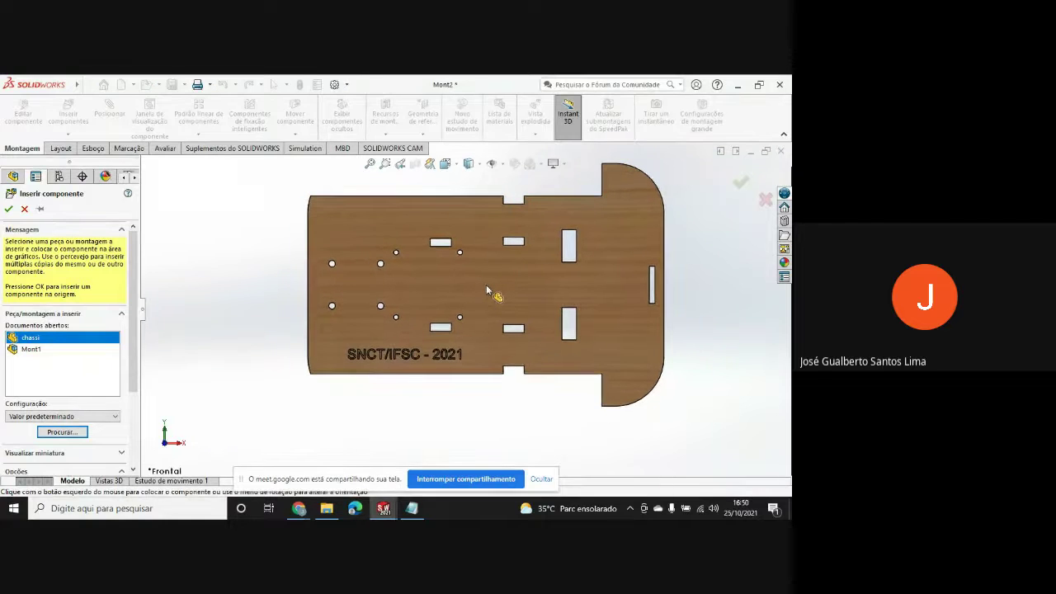
- Place the chassi in Mont2 and set chassi<1> to Float
{"action": "left_click", "coordinate": [629, 327]}
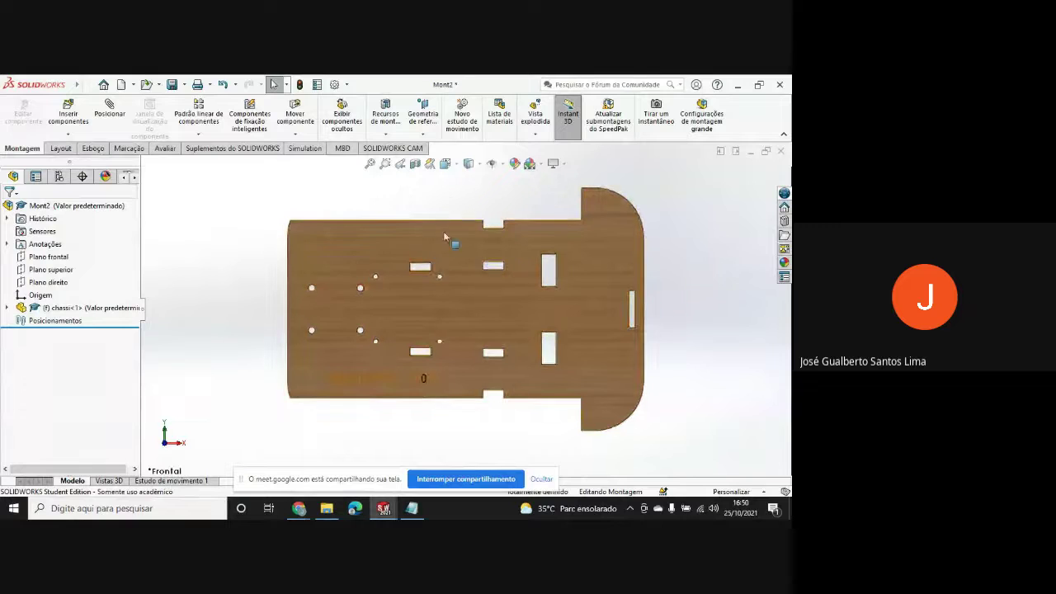
{"action": "left_click", "coordinate": [467, 303]}
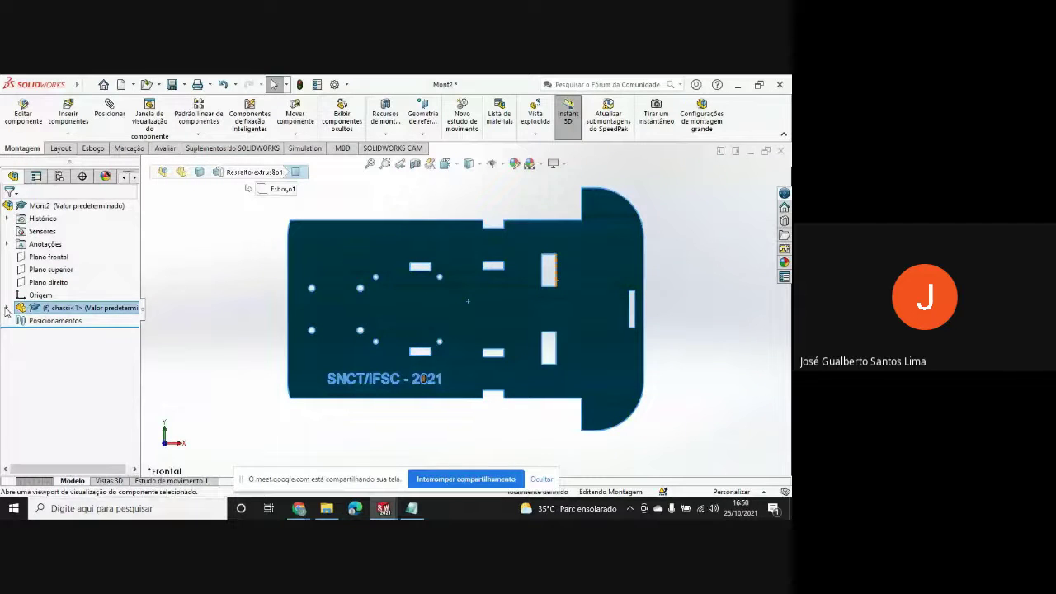
{"action": "right_click", "coordinate": [30, 312]}
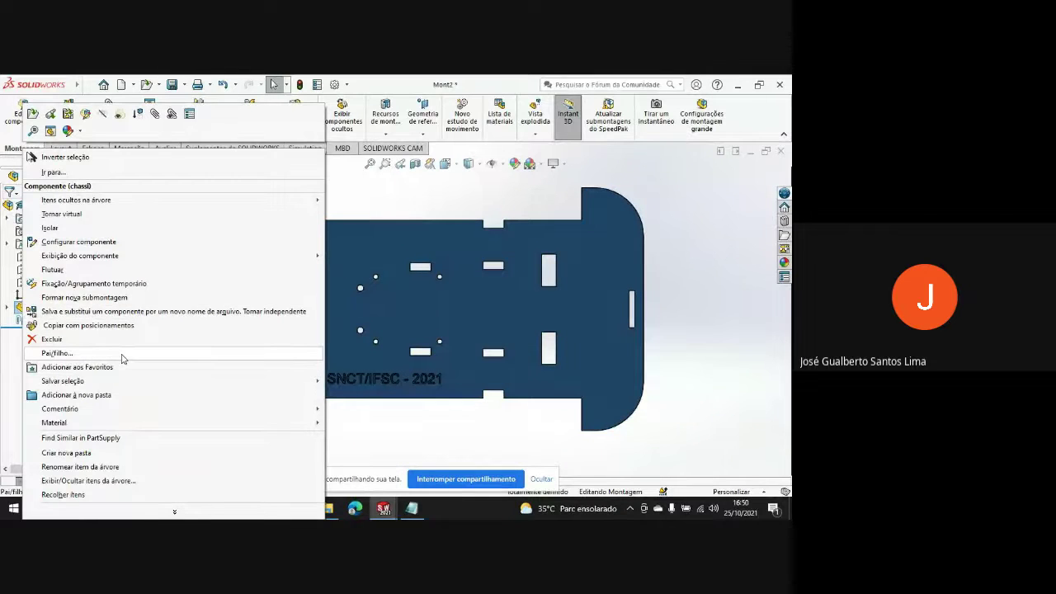
{"action": "left_click", "coordinate": [53, 270]}
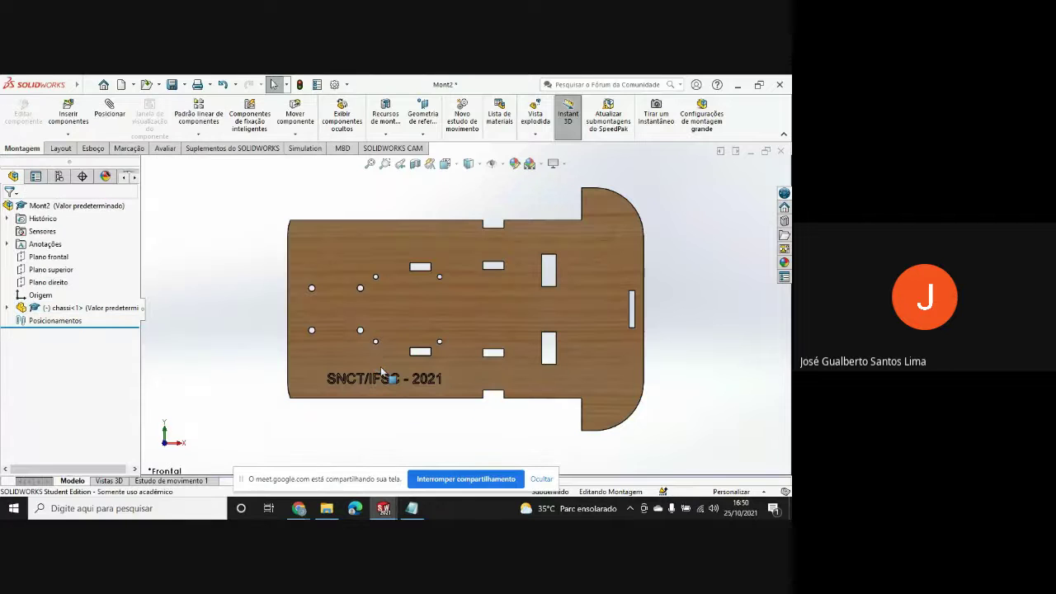
- Drag the floating chassi plate away and back to the middle of the view
{"action": "left_click", "coordinate": [72, 308]}
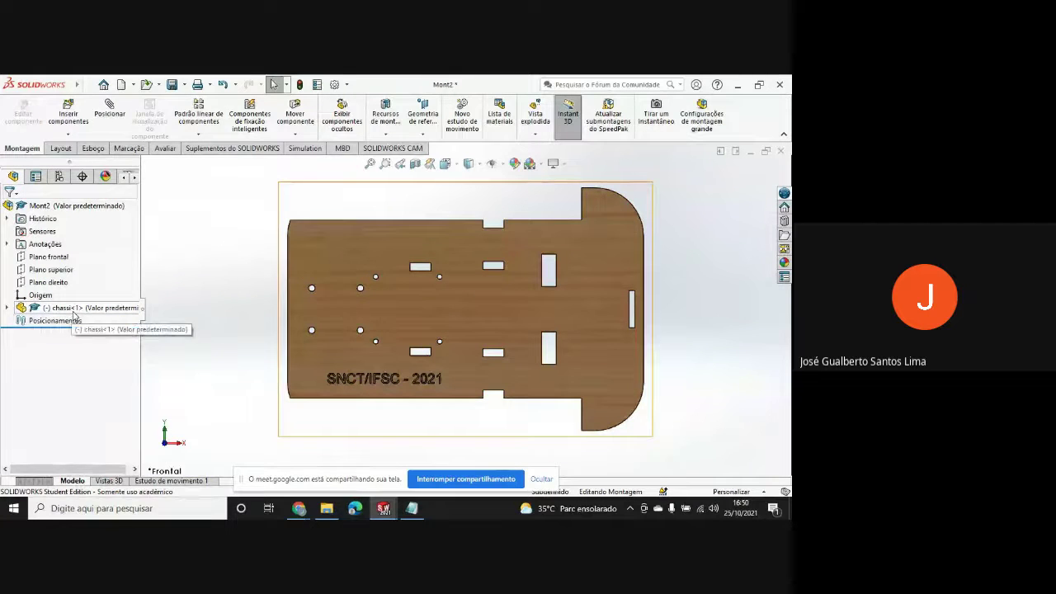
{"action": "right_click", "coordinate": [74, 309]}
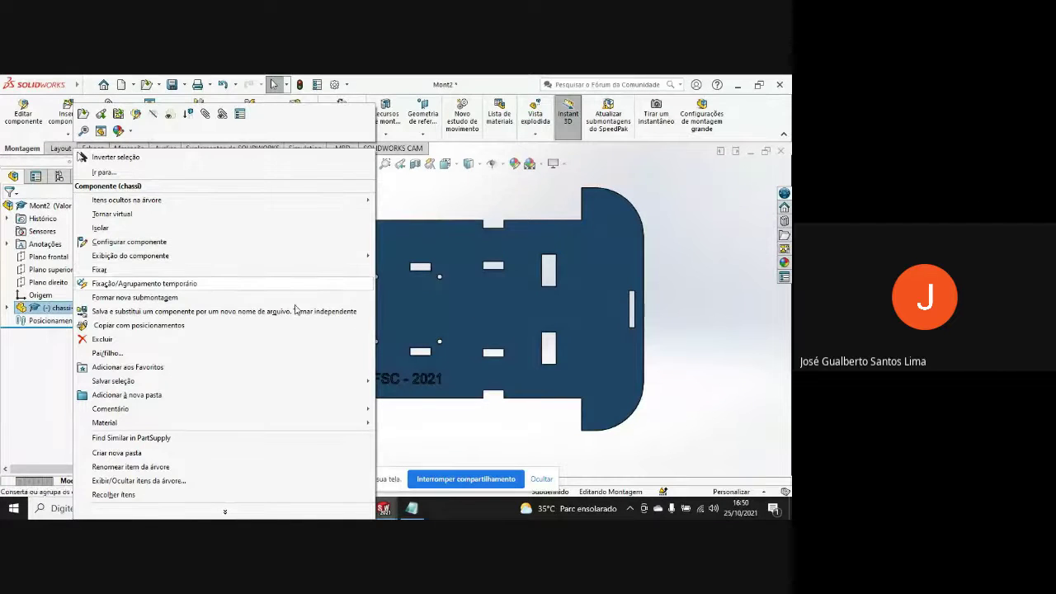
{"action": "left_click", "coordinate": [480, 300]}
{"action": "scroll", "coordinate": [480, 301], "scroll_direction": "up", "scroll_amount": 3}
{"action": "mouse_move", "coordinate": [480, 300]}
{"action": "left_mouse_down"}
{"action": "mouse_move", "coordinate": [467, 307]}
{"action": "mouse_move", "coordinate": [558, 307]}
{"action": "mouse_move", "coordinate": [349, 254]}
{"action": "mouse_move", "coordinate": [461, 301]}
{"action": "left_mouse_up"}
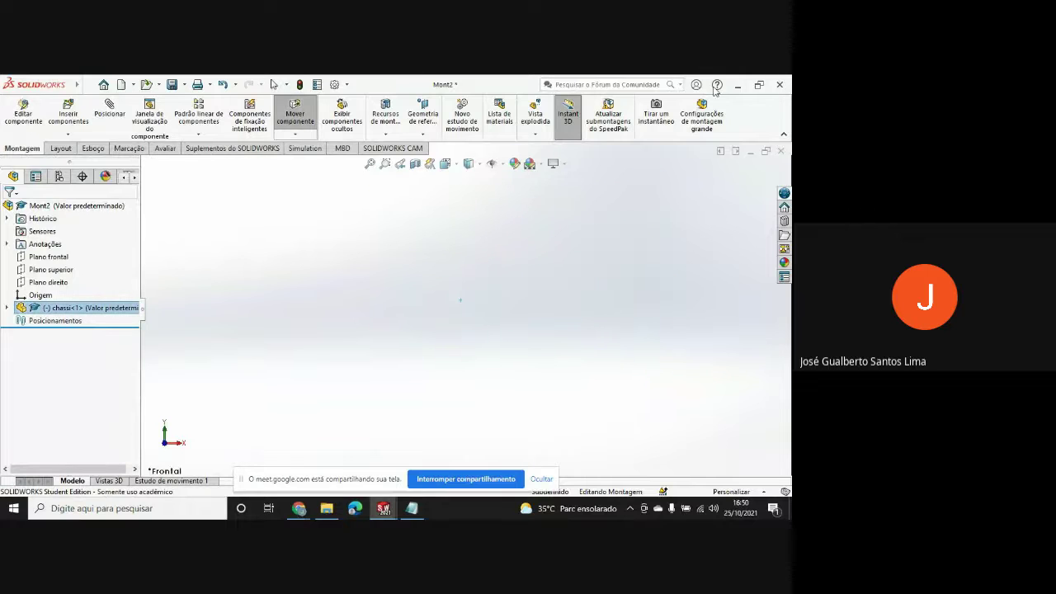
{"action": "left_click_drag", "start_coordinate": [714, 89], "coordinate": [385, 303]}
{"action": "key", "text": "Escape"}
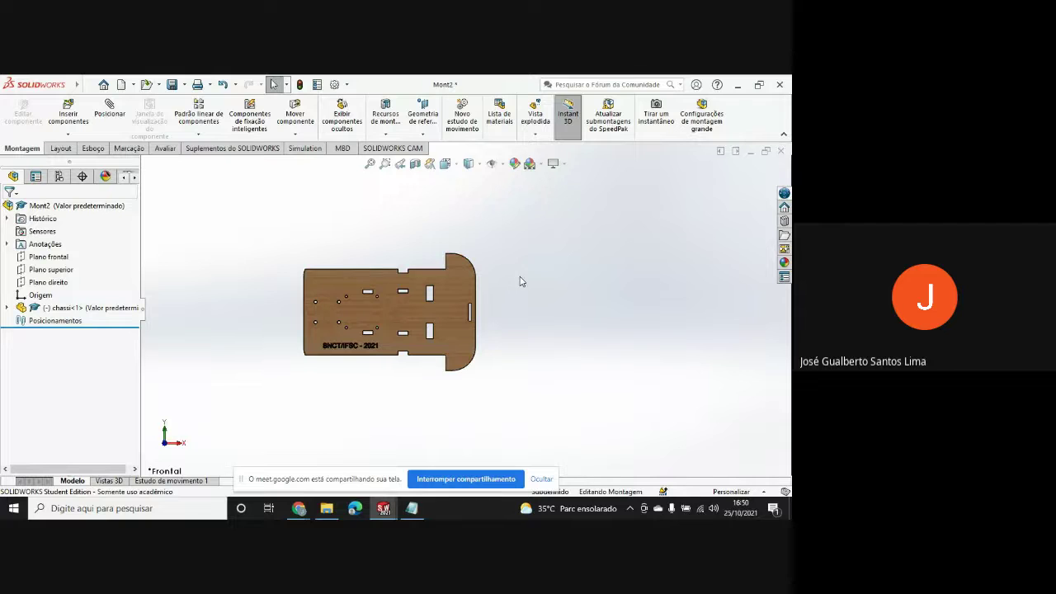
- Select the Mont2 assembly Origem and the chassi<1> Origem to mate them together
{"action": "left_click", "coordinate": [466, 314]}
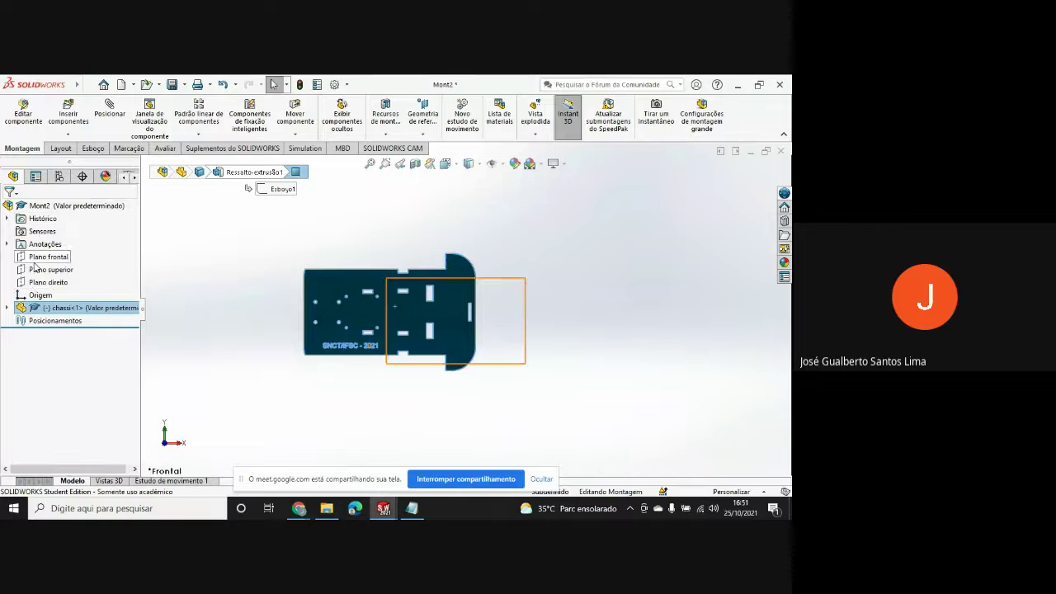
{"action": "left_click", "coordinate": [39, 295]}
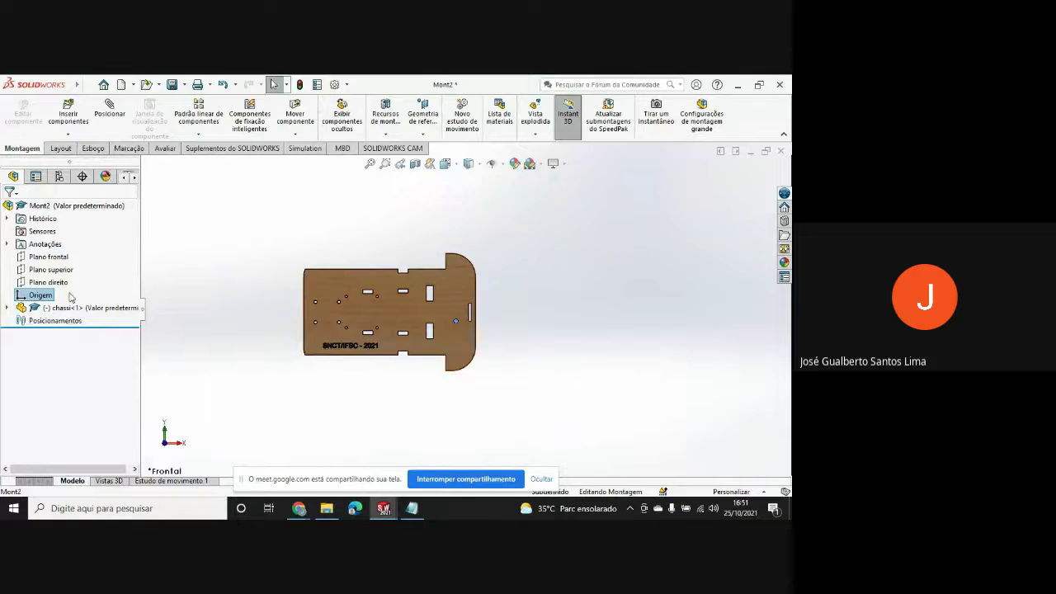
{"action": "left_click", "coordinate": [7, 311]}
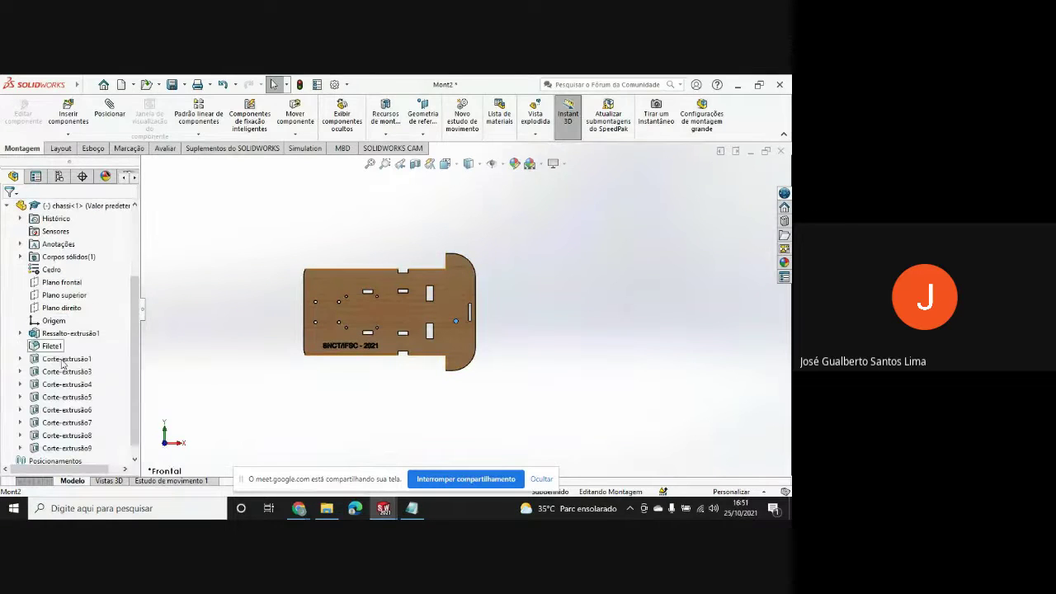
{"action": "left_click", "coordinate": [53, 320]}
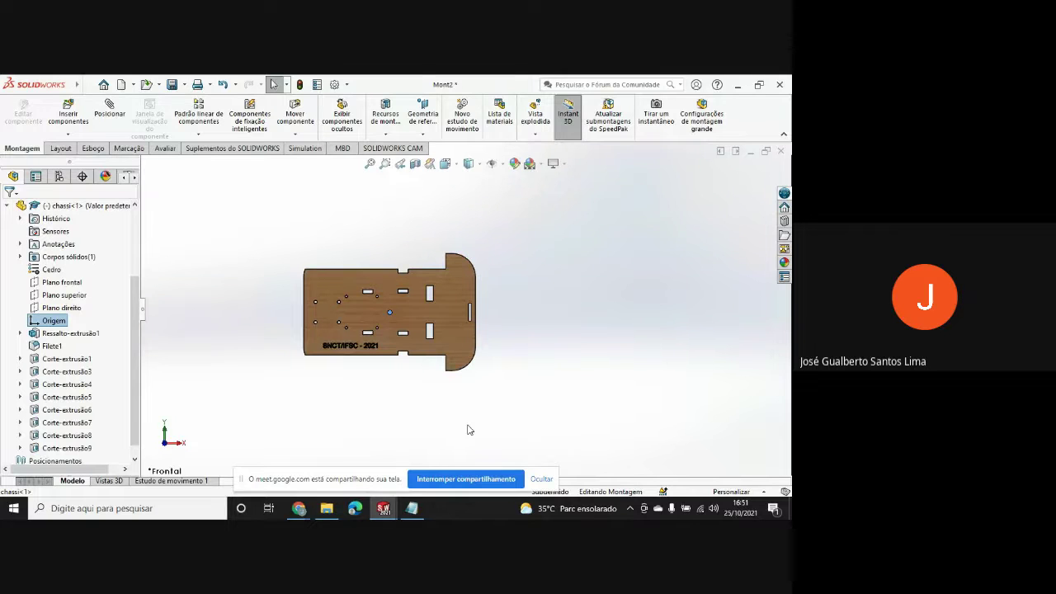
{"action": "scroll", "coordinate": [63, 295], "scroll_direction": "up", "scroll_amount": 3}
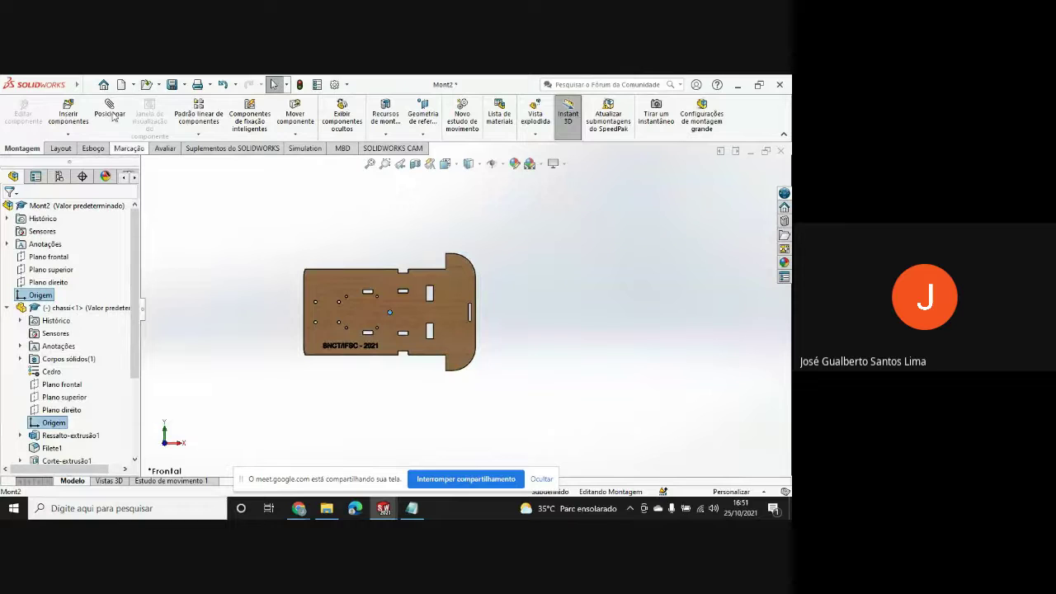
{"action": "left_click", "coordinate": [110, 116]}
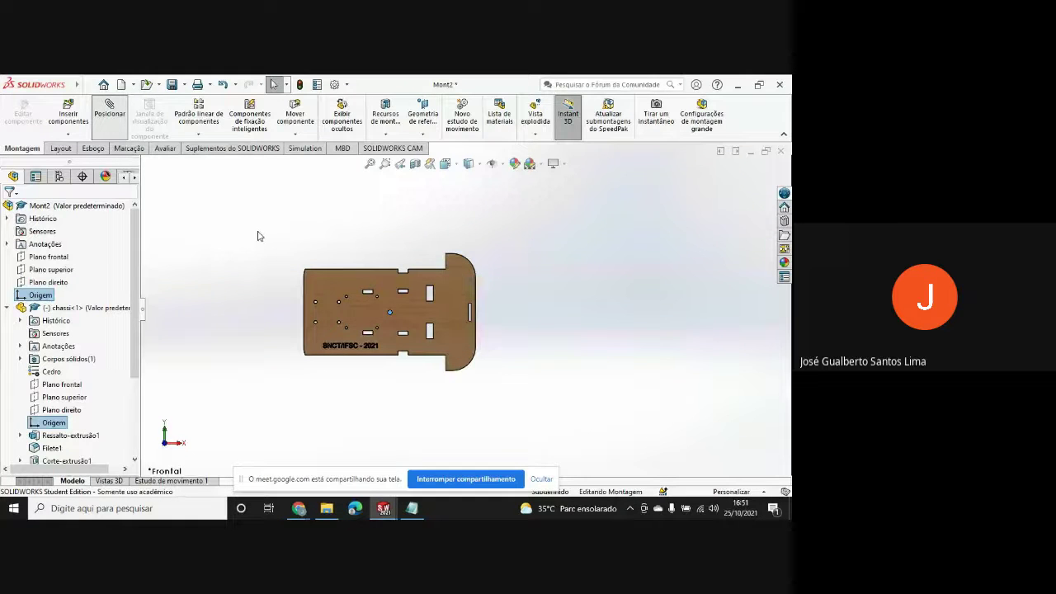
- Mate the chassi origin Coincidente to the Mont2 origin, then return to the Front view
{"action": "left_click", "coordinate": [389, 312]}
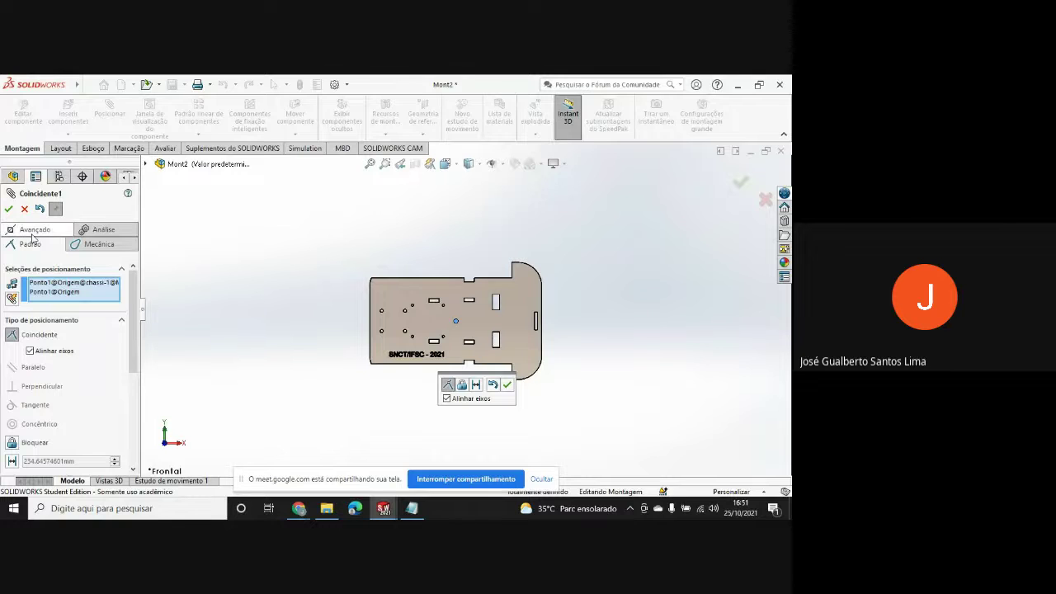
{"action": "left_click", "coordinate": [33, 232]}
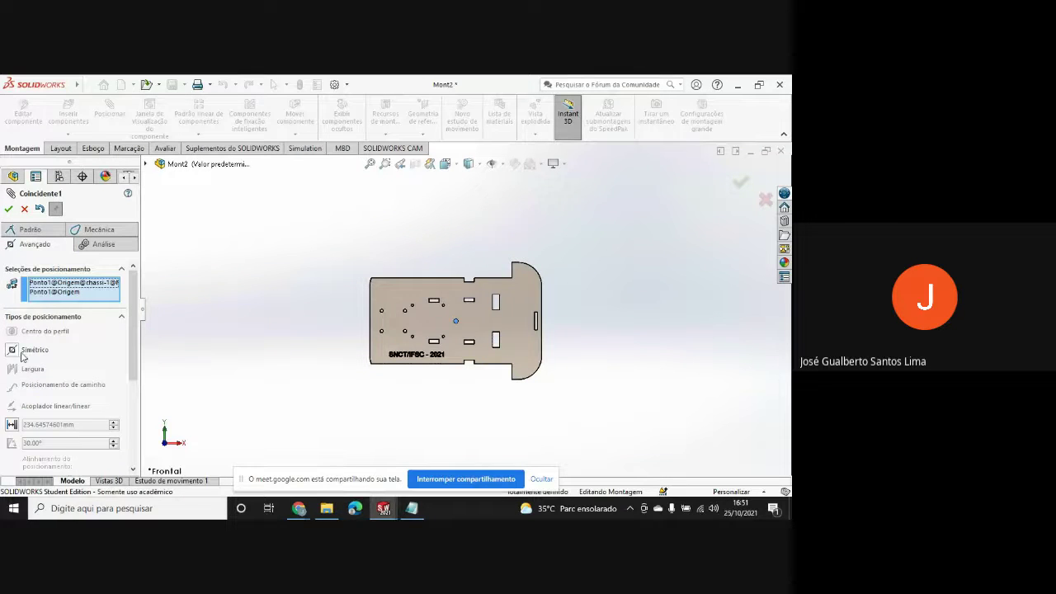
{"action": "left_click", "coordinate": [41, 230]}
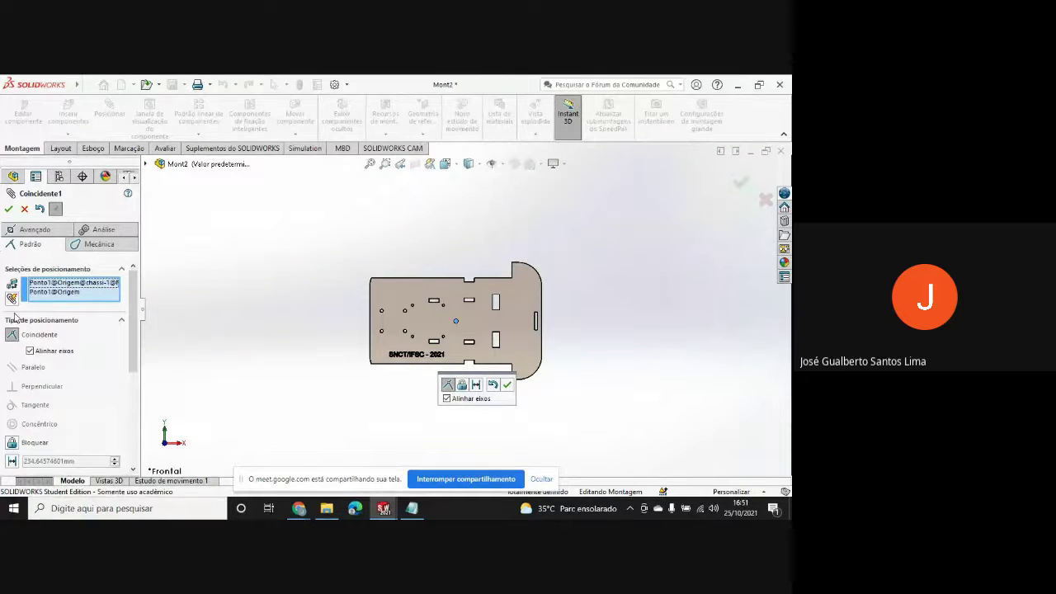
{"action": "left_click", "coordinate": [9, 209]}
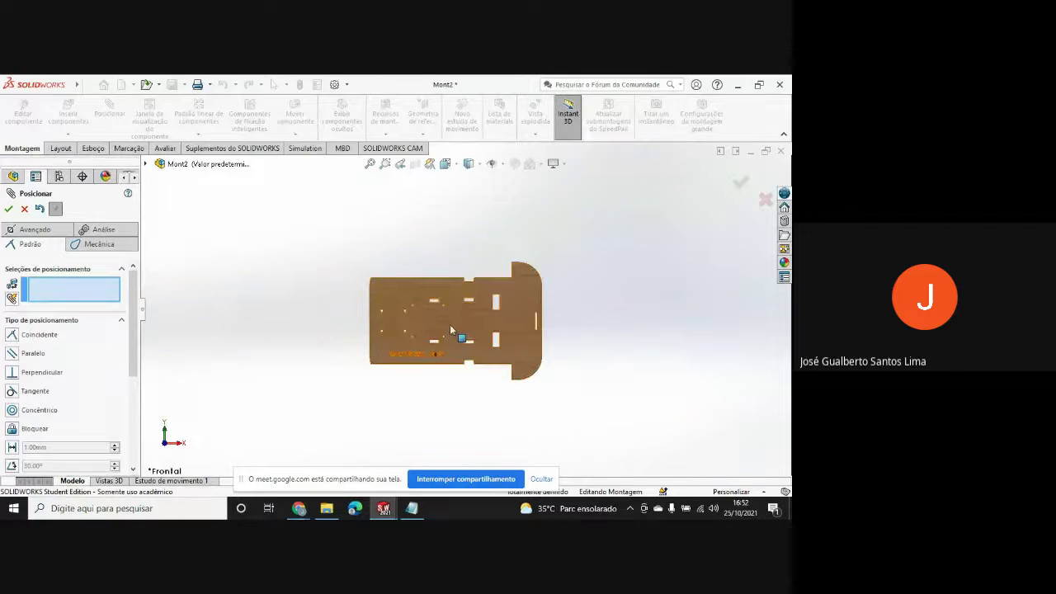
{"action": "left_click", "coordinate": [9, 210]}
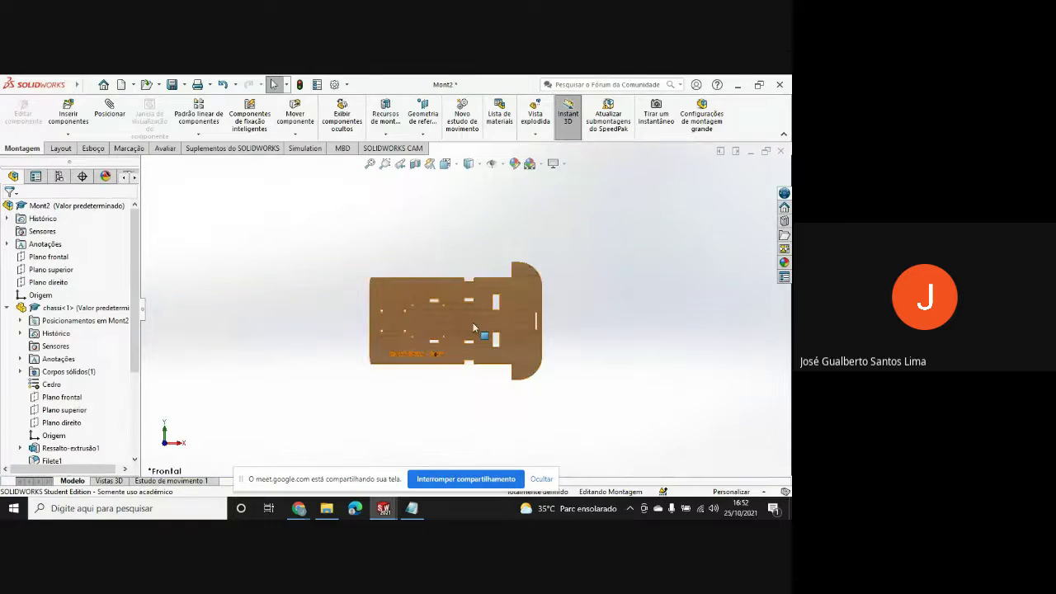
{"action": "middle_click_drag", "start_coordinate": [465, 405], "coordinate": [477, 329]}
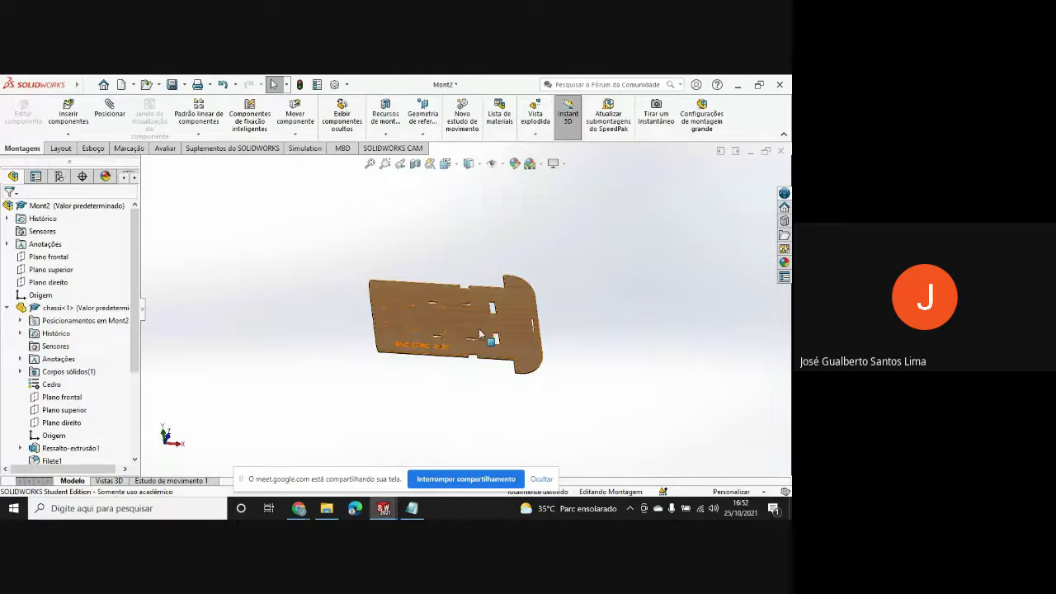
{"action": "key", "text": "ctrl+1"}
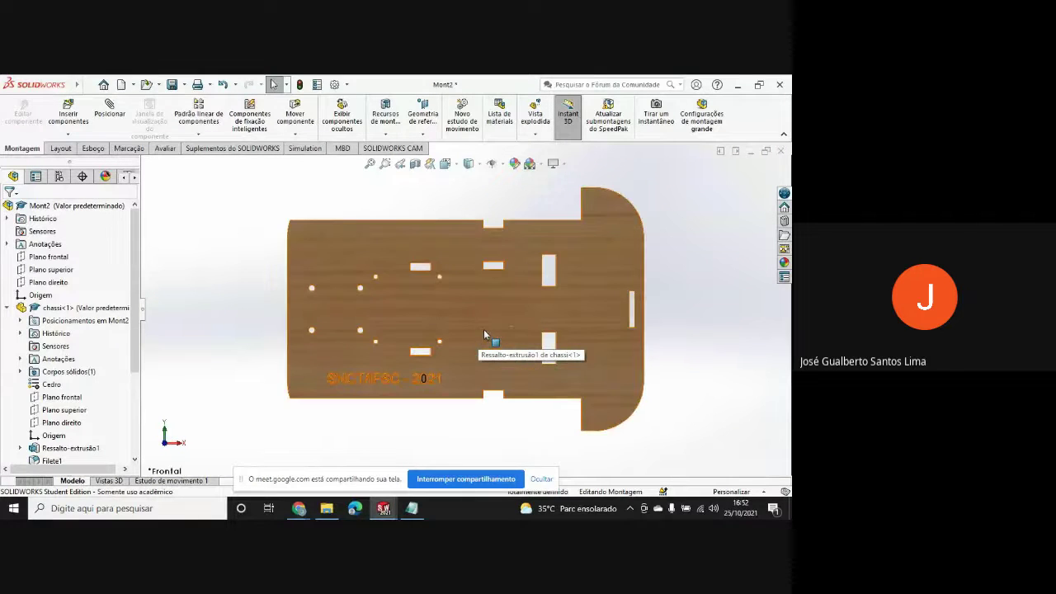
{"action": "scroll", "coordinate": [485, 335], "scroll_direction": "up", "scroll_amount": 5}
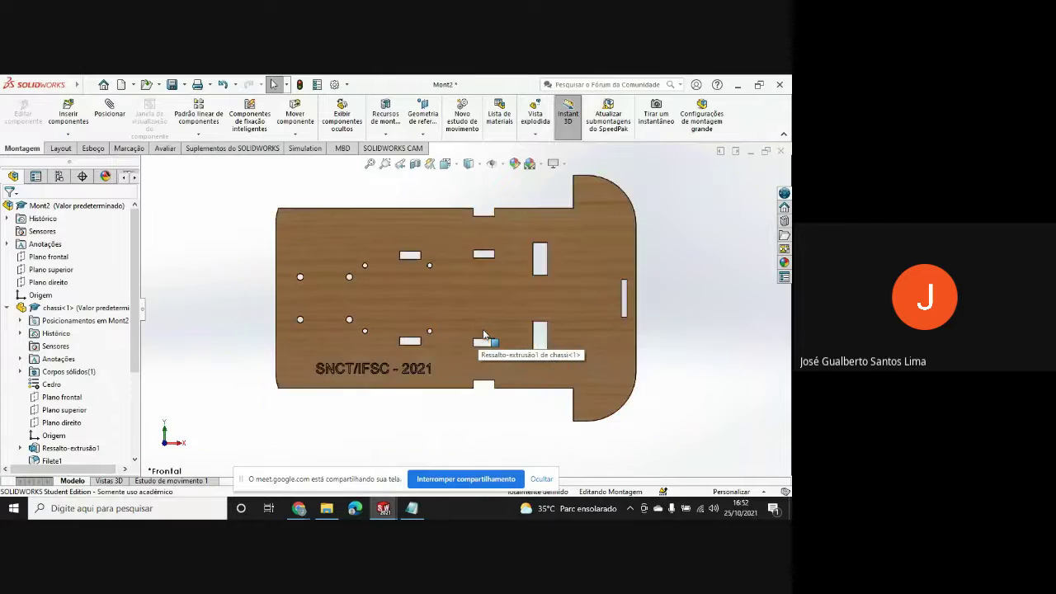
- Try inserting the assembly from the L298 DC Motor Driver Parts folder; dismiss the open-failure error
{"action": "left_click", "coordinate": [68, 128]}
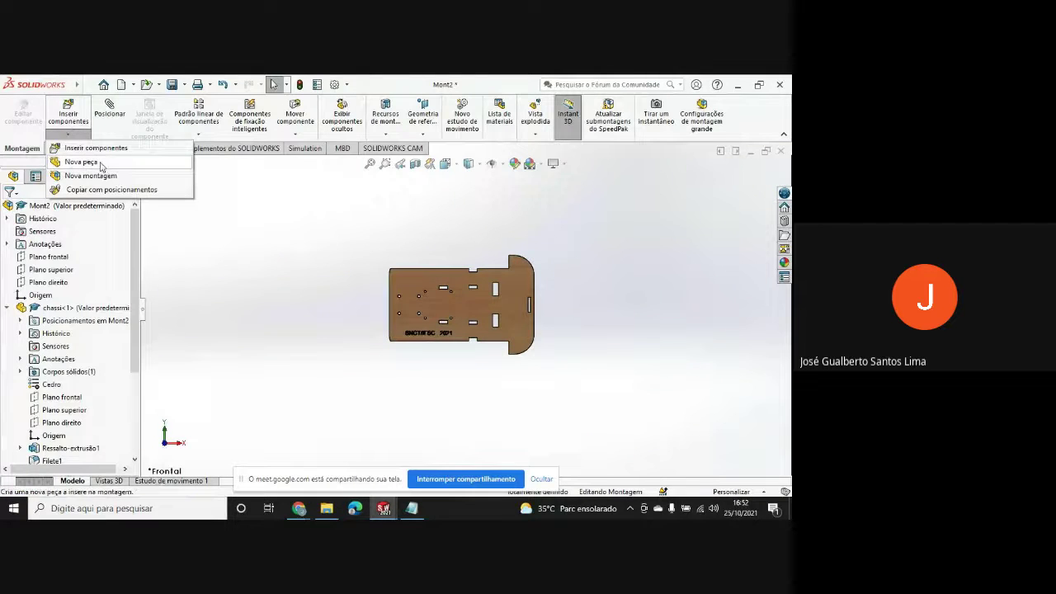
{"action": "left_click", "coordinate": [75, 146]}
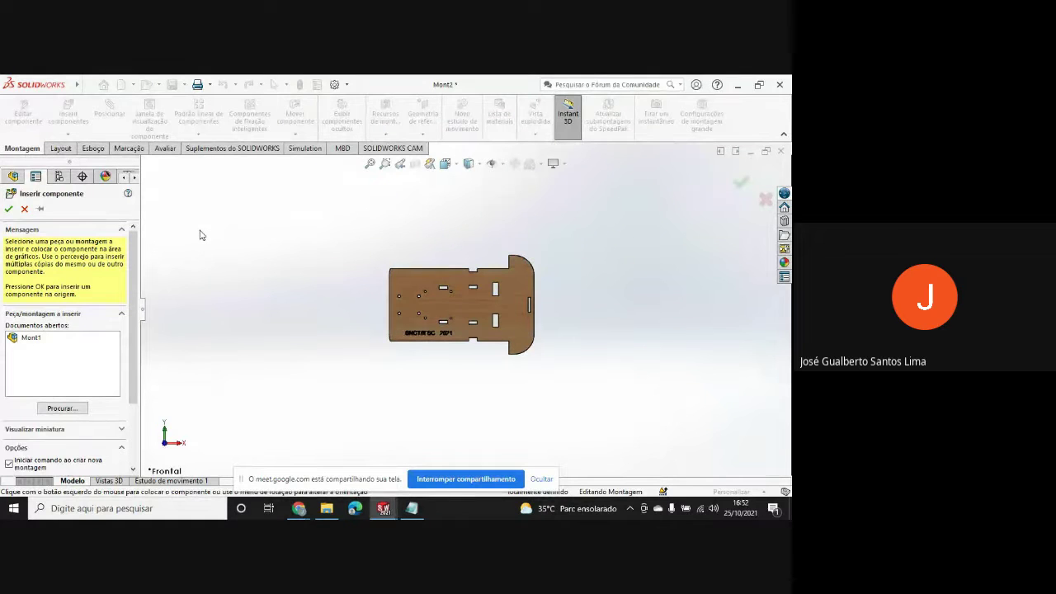
{"action": "left_click", "coordinate": [63, 409]}
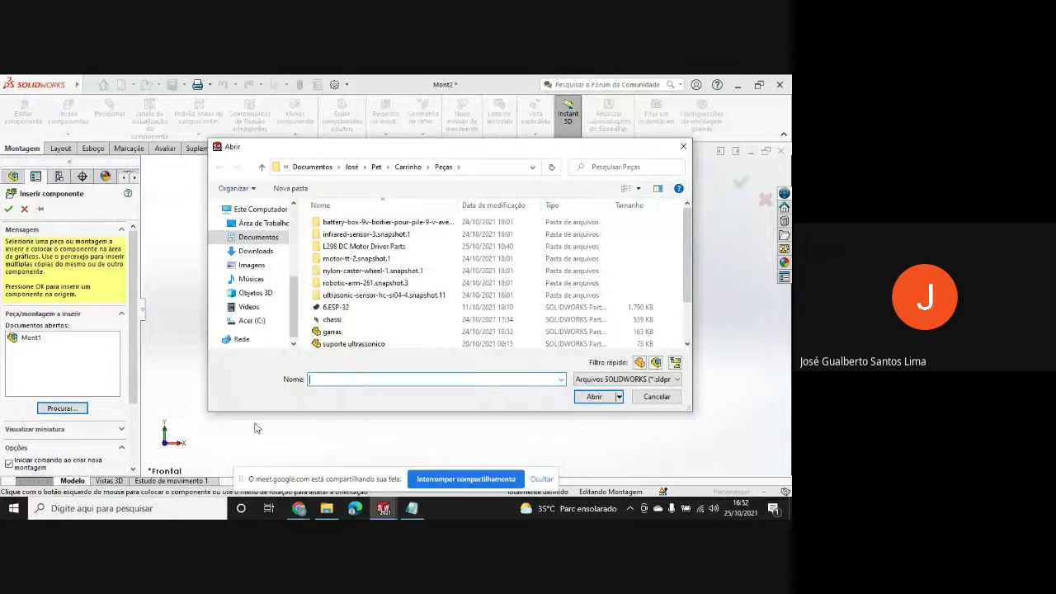
{"action": "left_click", "coordinate": [363, 246]}
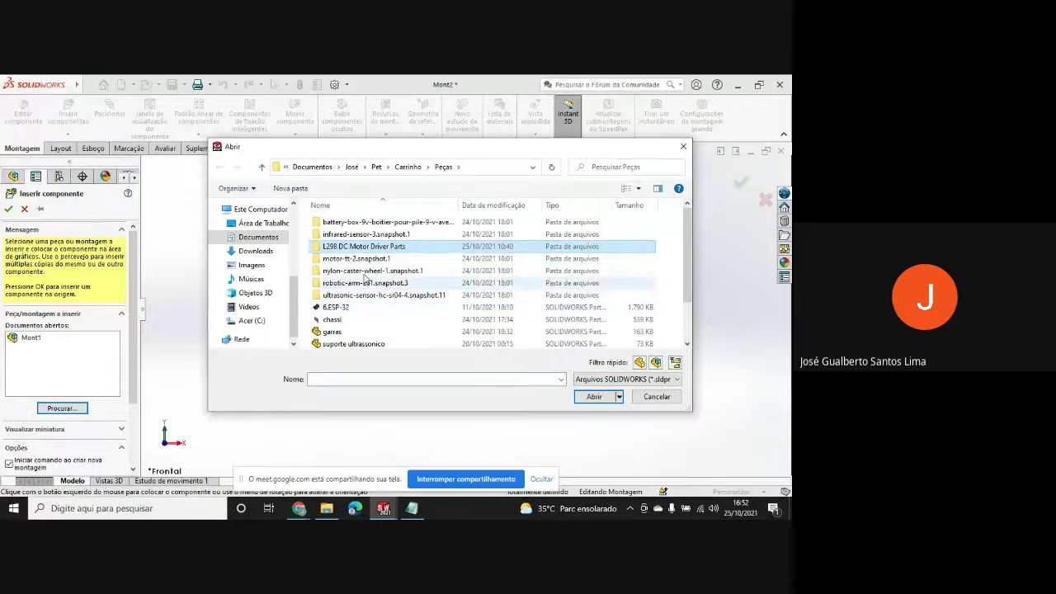
{"action": "double_click", "coordinate": [357, 247]}
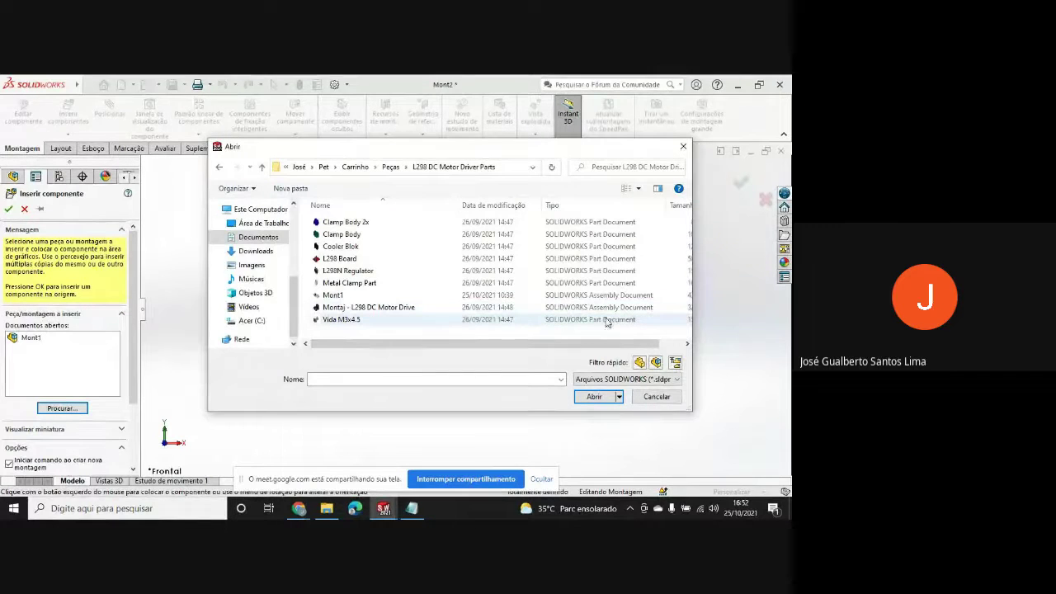
{"action": "left_click", "coordinate": [373, 307]}
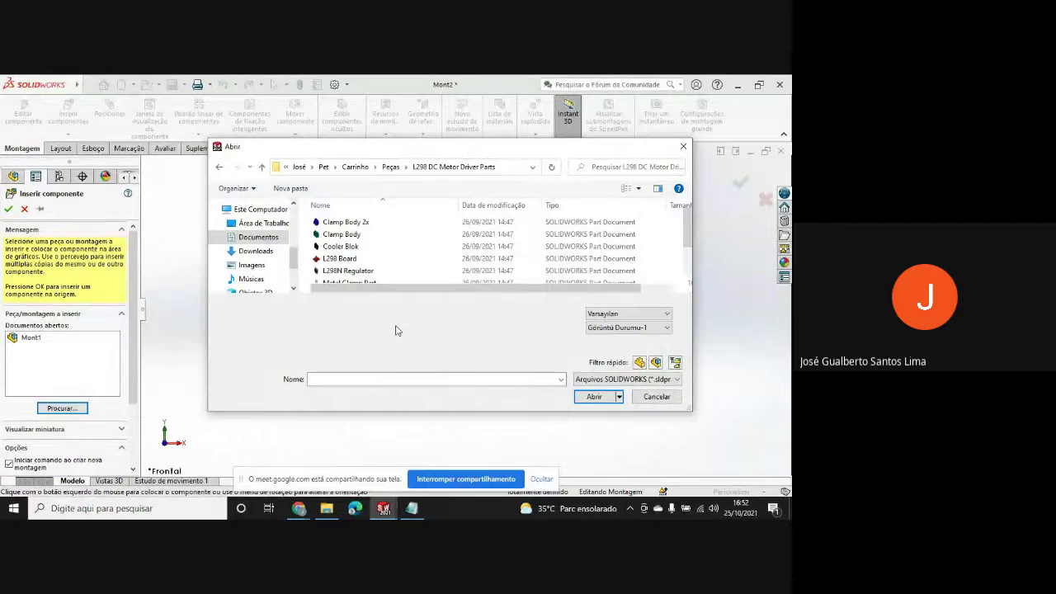
{"action": "left_click", "coordinate": [599, 399]}
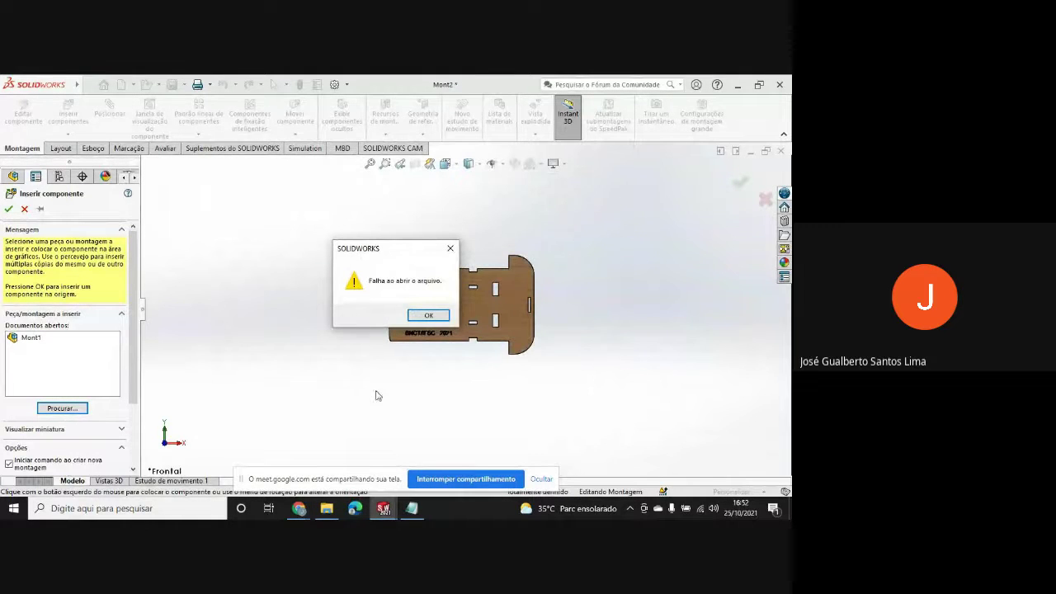
{"action": "left_click", "coordinate": [428, 315]}
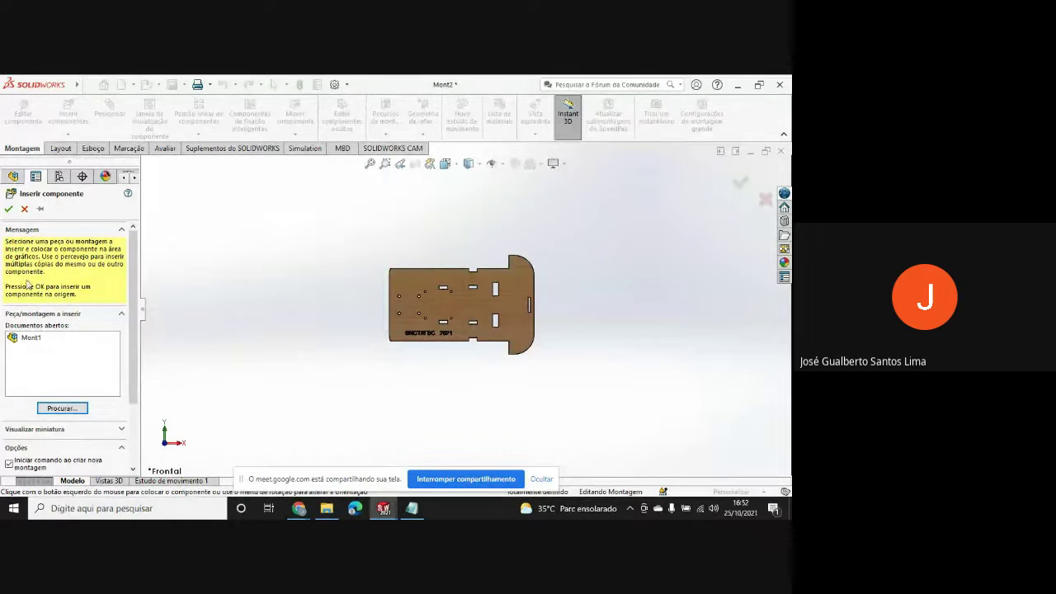
- Retry inserting the chassi part from Peças, dismiss the failed-to-open warning, and cancel insertion
{"action": "left_click", "coordinate": [24, 209]}
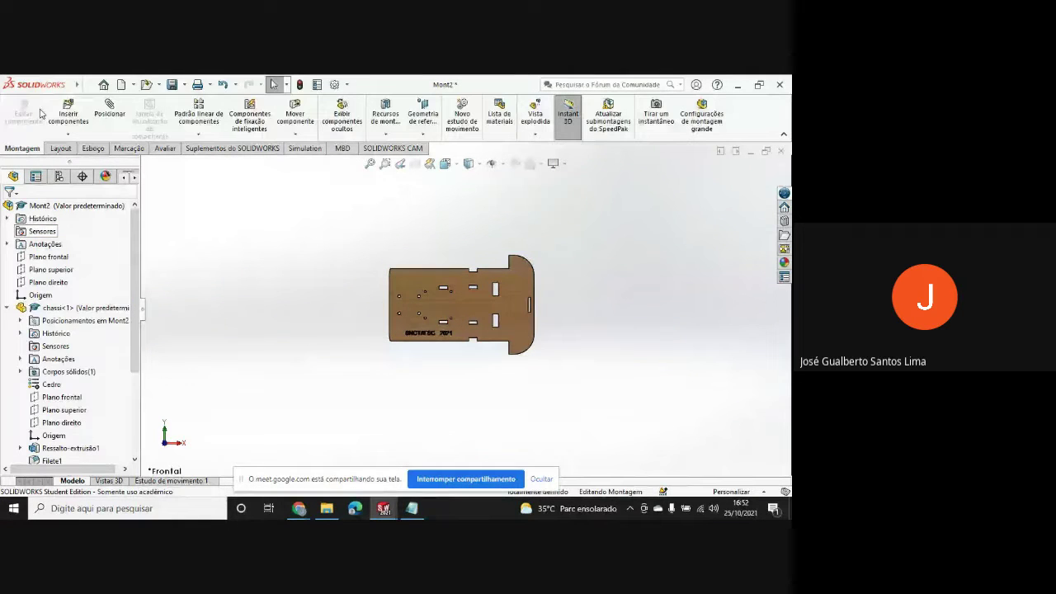
{"action": "left_click", "coordinate": [67, 134]}
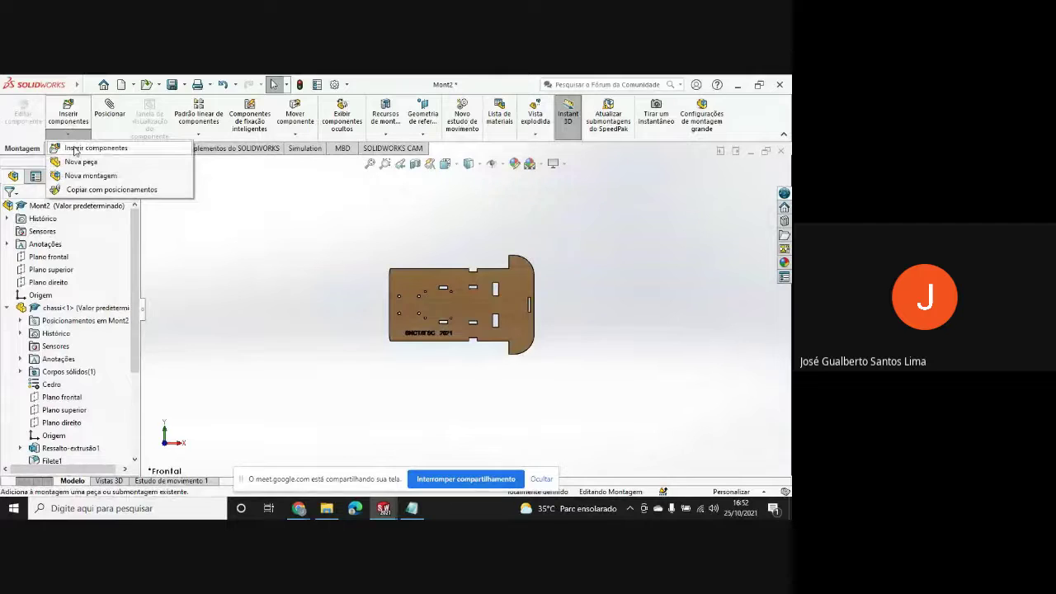
{"action": "left_click", "coordinate": [75, 149]}
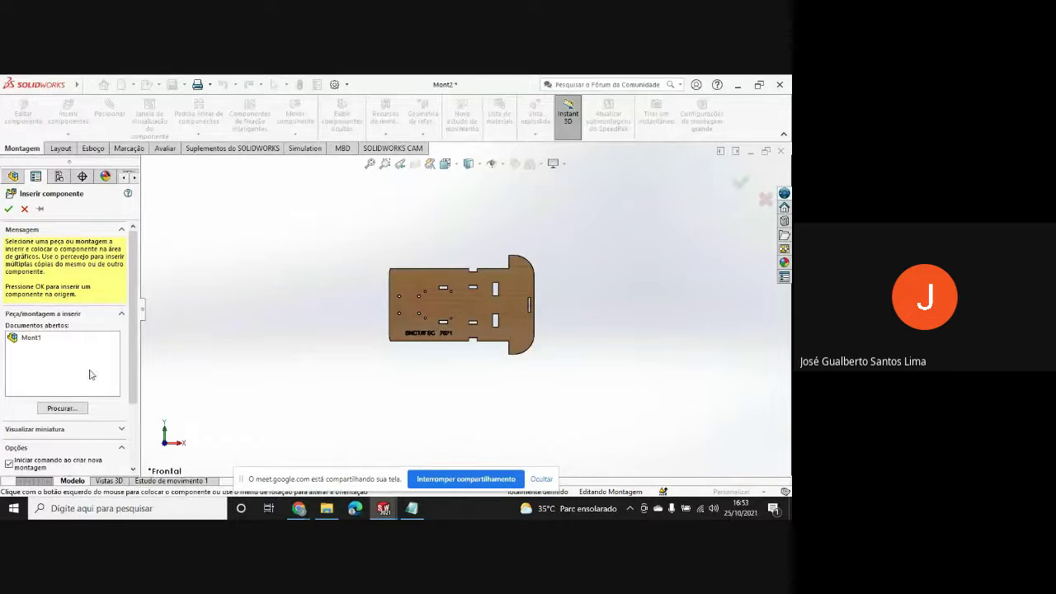
{"action": "left_click", "coordinate": [62, 409]}
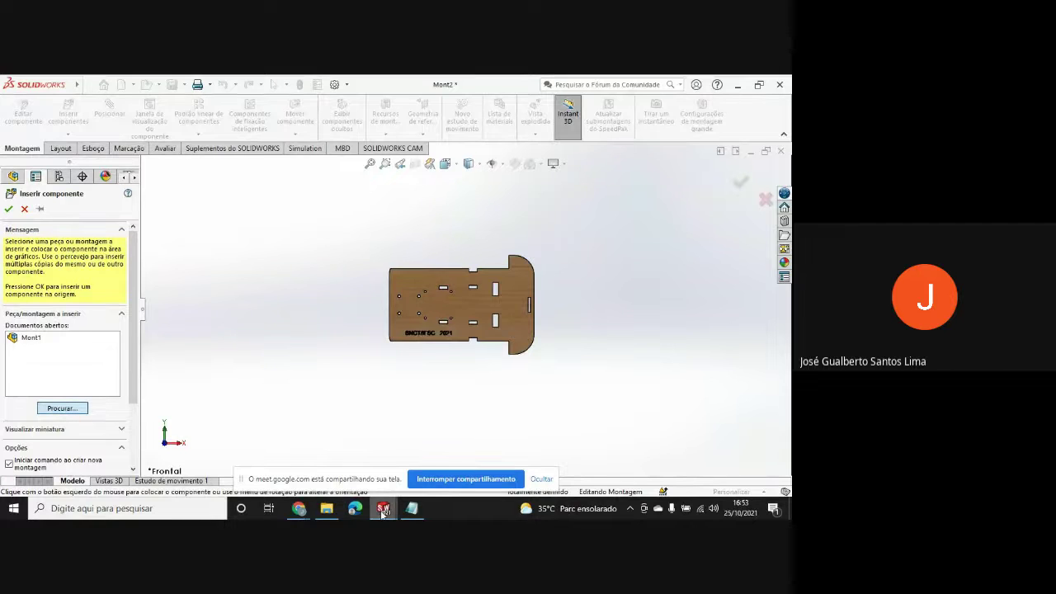
{"action": "mouse_move", "coordinate": [384, 510]}
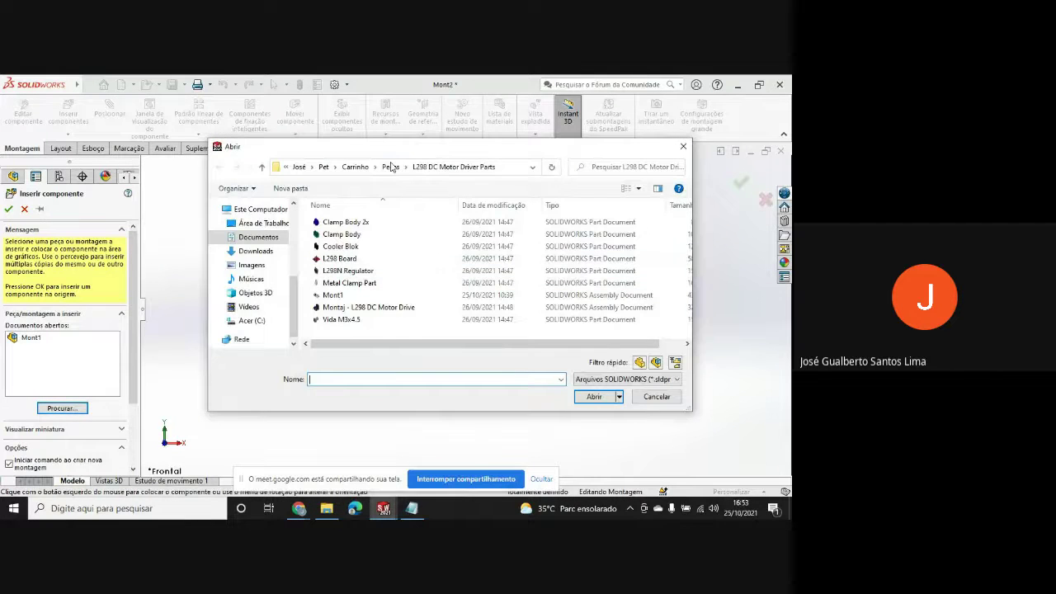
{"action": "left_click", "coordinate": [391, 167]}
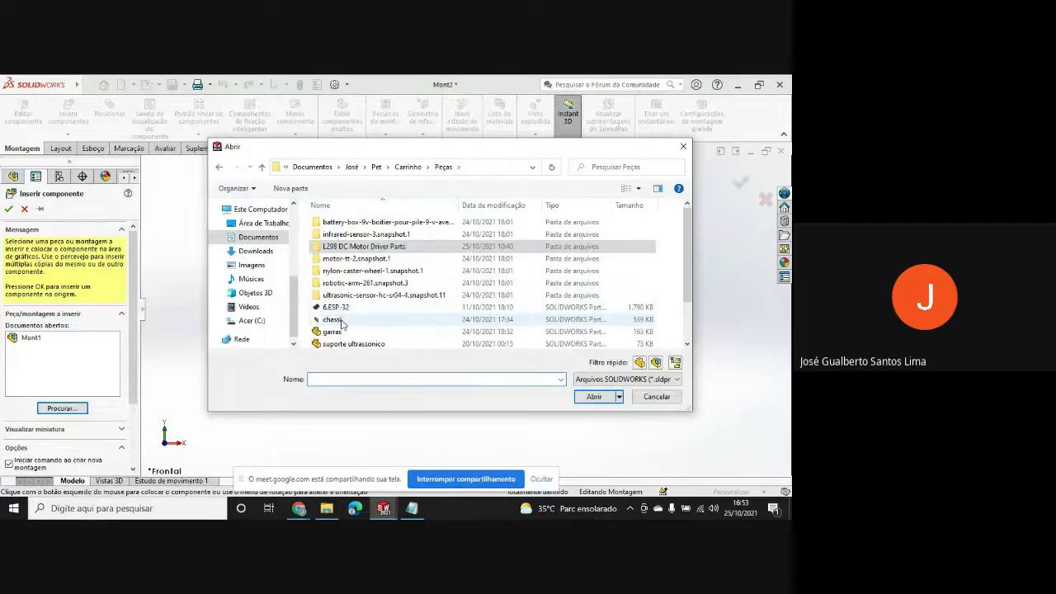
{"action": "left_click", "coordinate": [333, 320]}
{"action": "left_click", "coordinate": [593, 397]}
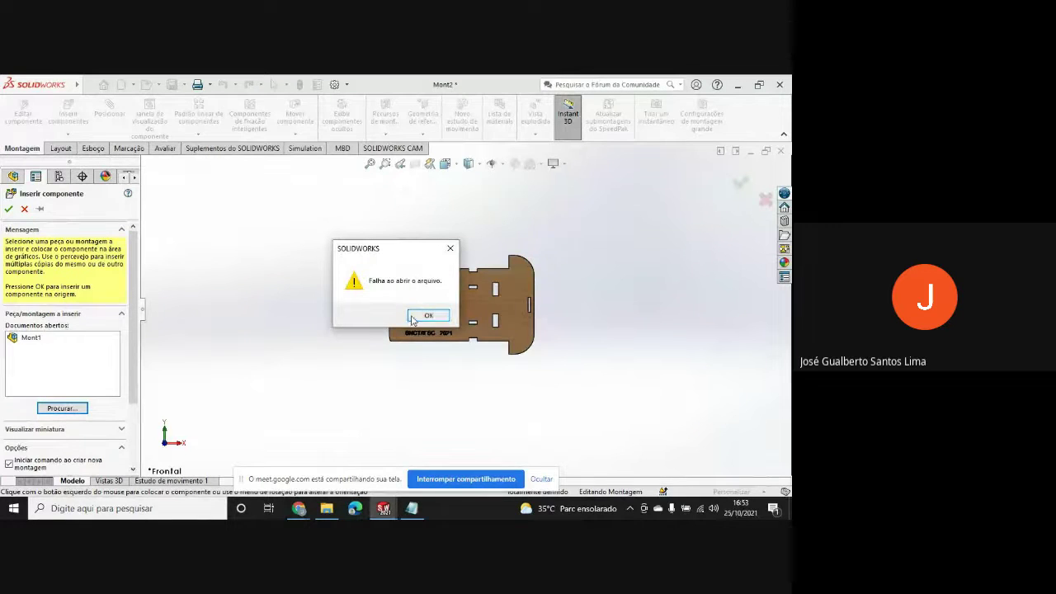
{"action": "left_click", "coordinate": [428, 314]}
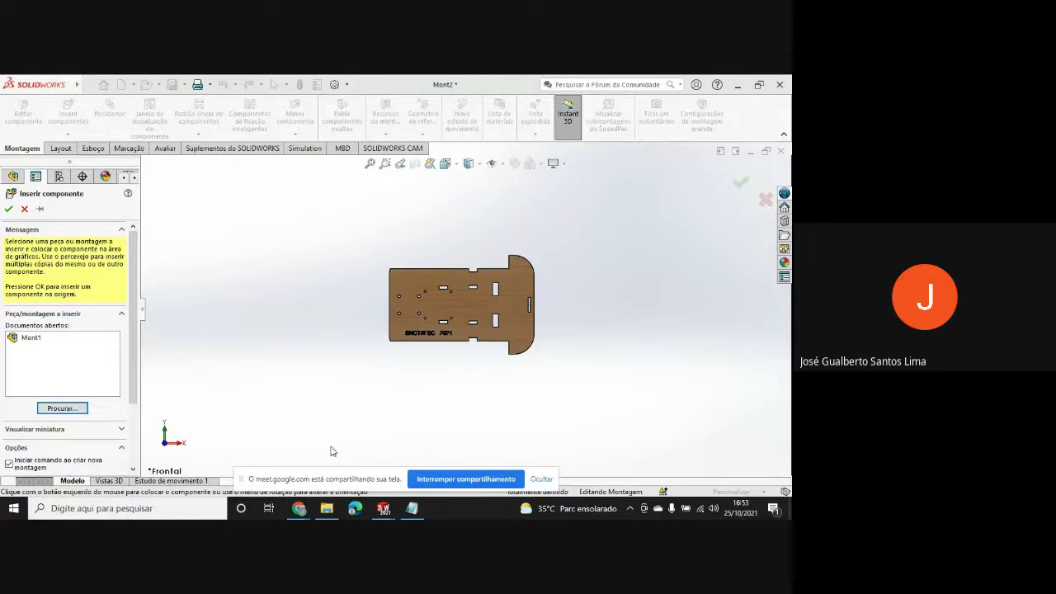
{"action": "left_click", "coordinate": [24, 208]}
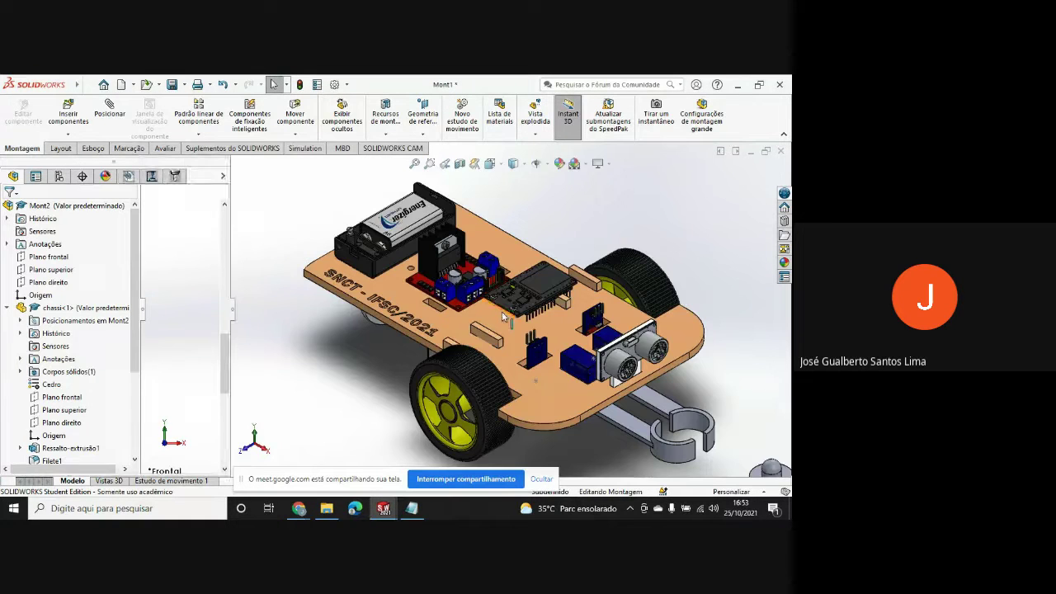
- Pull the 9V battery box off the chassis to its upper left and select it
{"action": "scroll", "coordinate": [429, 339], "scroll_direction": "up", "scroll_amount": 3}
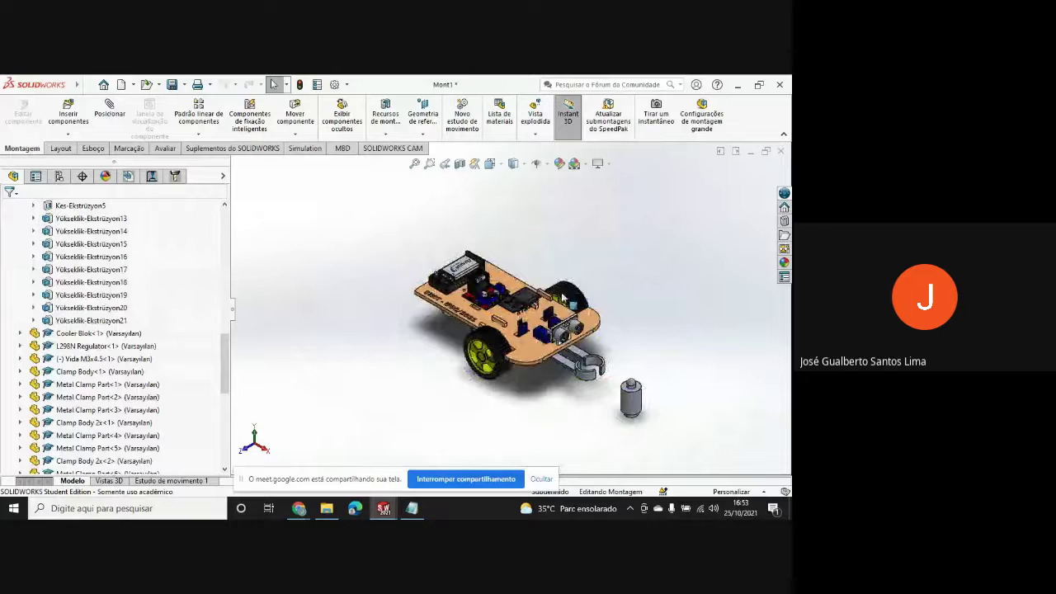
{"action": "scroll", "coordinate": [562, 297], "scroll_direction": "down", "scroll_amount": 3}
{"action": "scroll", "coordinate": [90, 326], "scroll_direction": "down", "scroll_amount": 6}
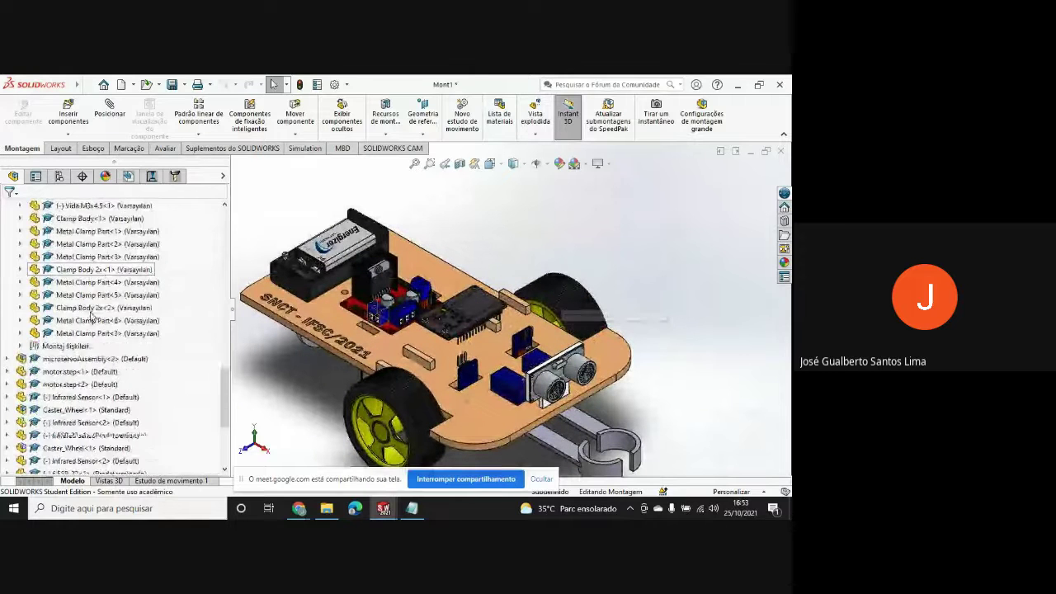
{"action": "scroll", "coordinate": [89, 326], "scroll_direction": "down", "scroll_amount": 3}
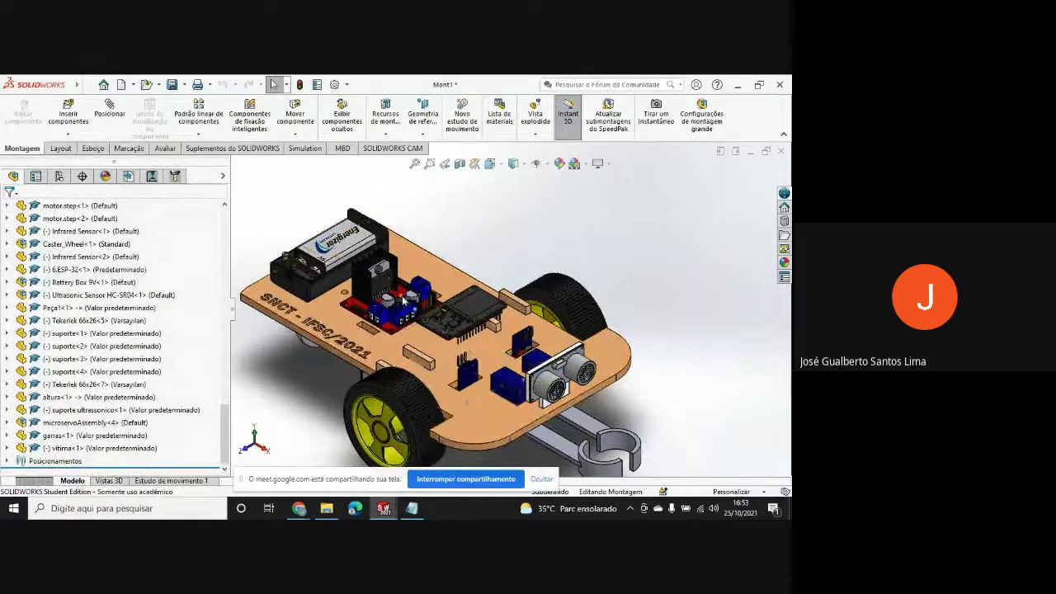
{"action": "scroll", "coordinate": [487, 314], "scroll_direction": "up", "scroll_amount": 3}
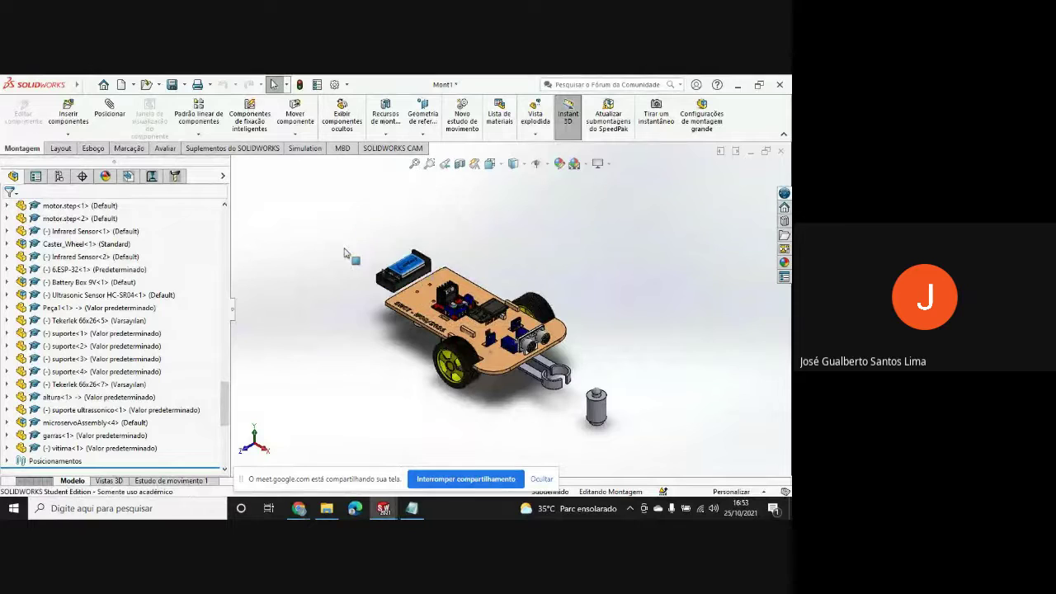
{"action": "left_click_drag", "start_coordinate": [350, 205], "coordinate": [370, 272]}
{"action": "left_click", "coordinate": [370, 273]}
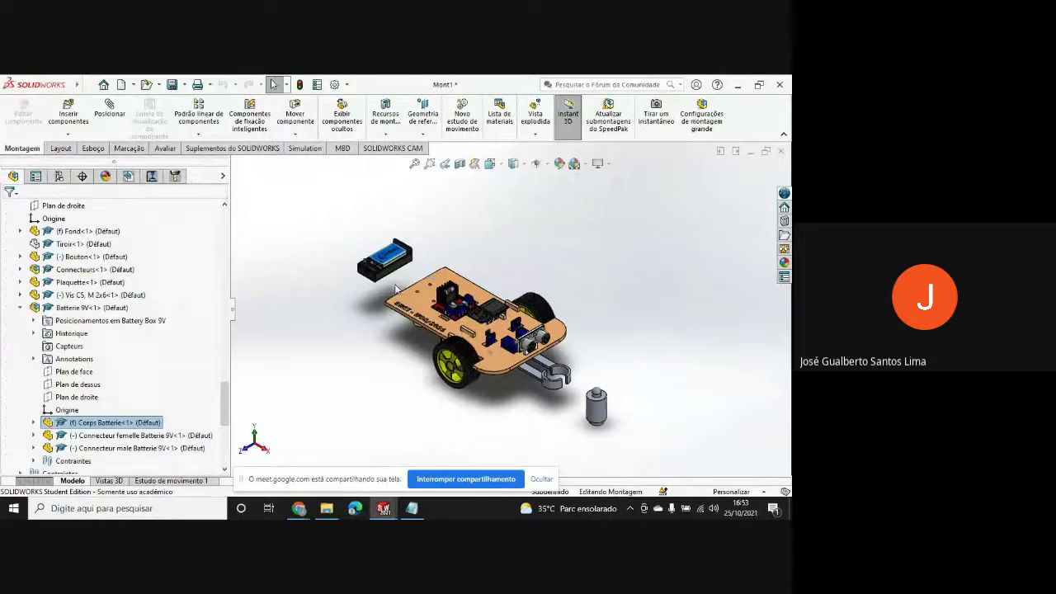
- Orbit to the box's side, then pick its bottom face and the chassis plate face for a mate
{"action": "scroll", "coordinate": [451, 339], "scroll_direction": "down", "scroll_amount": 5}
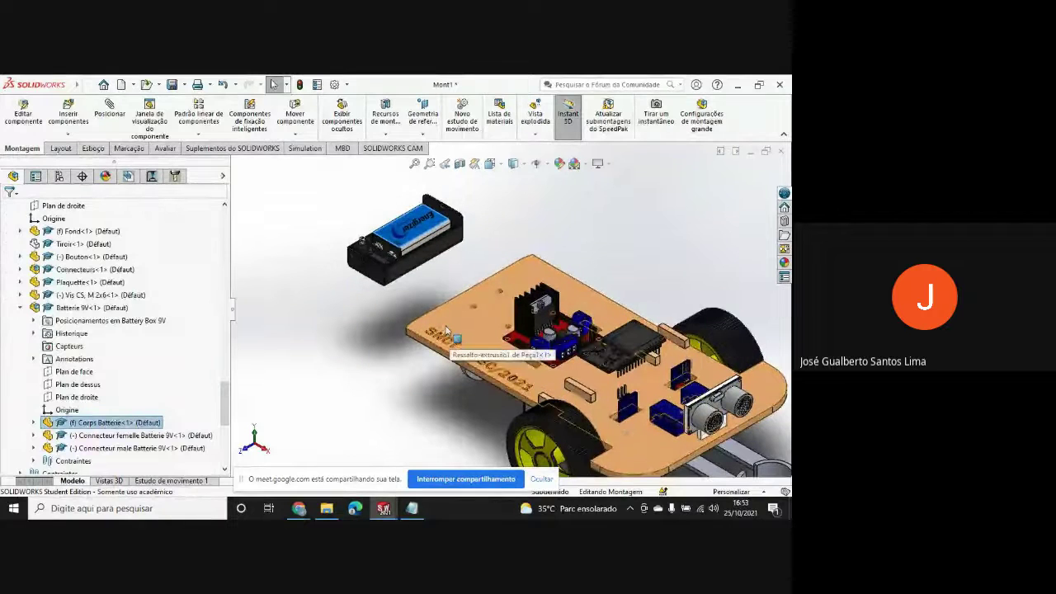
{"action": "mouse_move", "coordinate": [453, 282]}
{"action": "middle_mouse_down"}
{"action": "mouse_move", "coordinate": [463, 312]}
{"action": "mouse_move", "coordinate": [450, 289]}
{"action": "middle_mouse_up"}
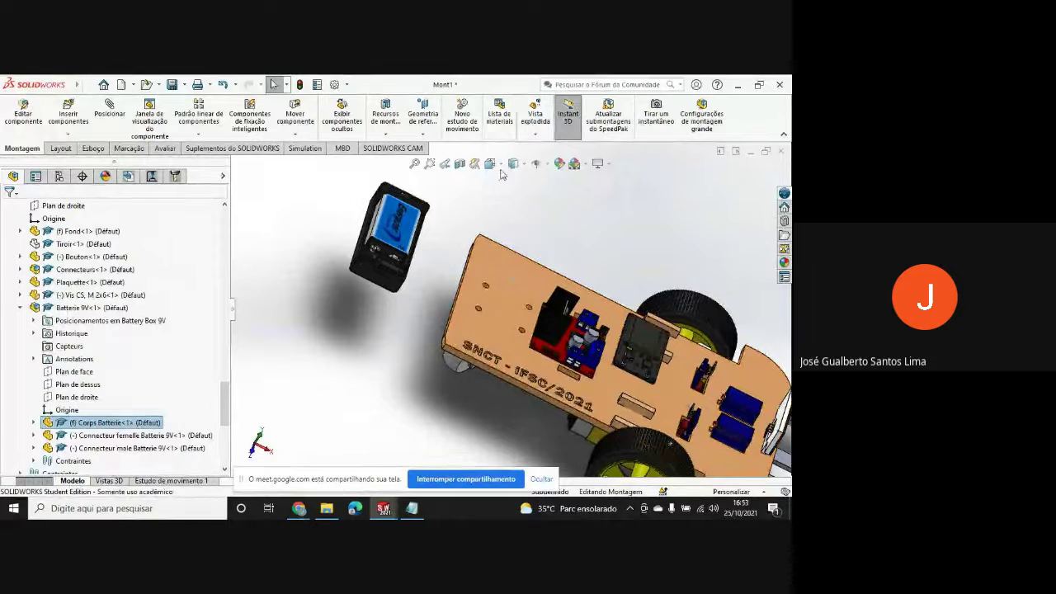
{"action": "scroll", "coordinate": [363, 235], "scroll_direction": "down", "scroll_amount": 4}
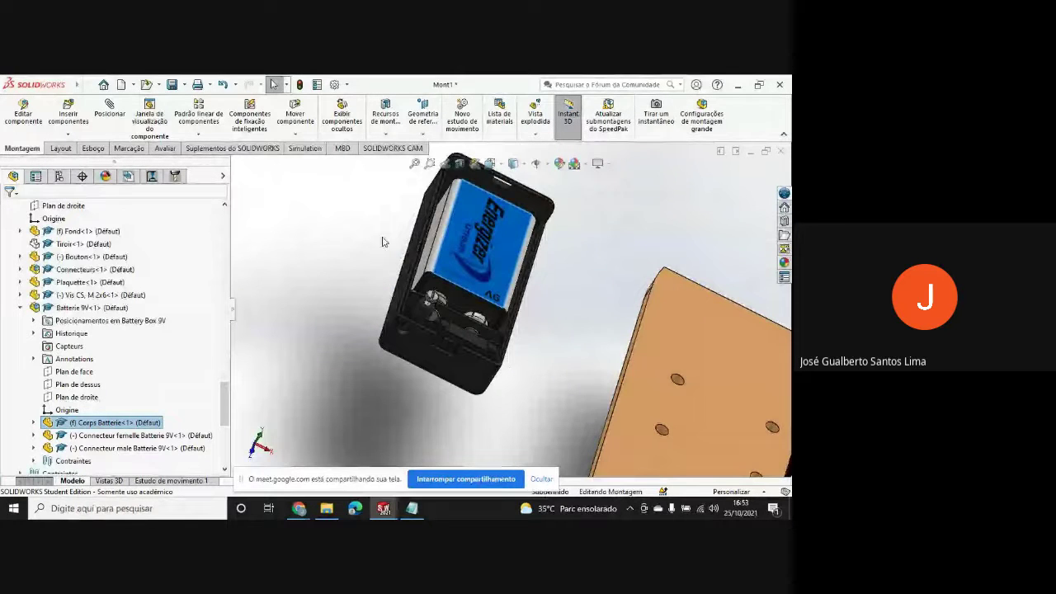
{"action": "middle_click_drag", "start_coordinate": [385, 255], "coordinate": [415, 248]}
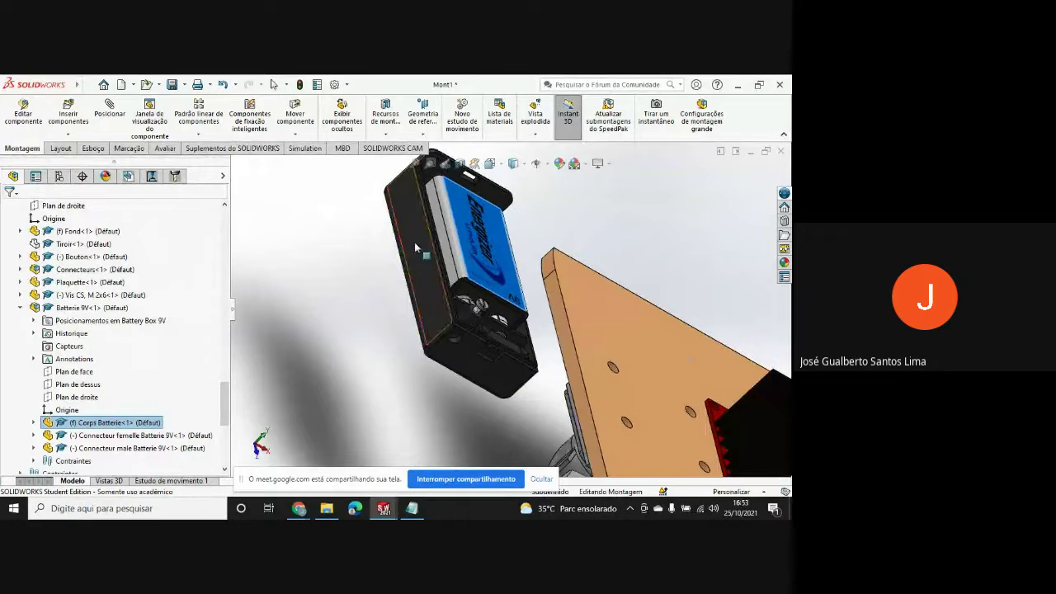
{"action": "left_click", "coordinate": [415, 246]}
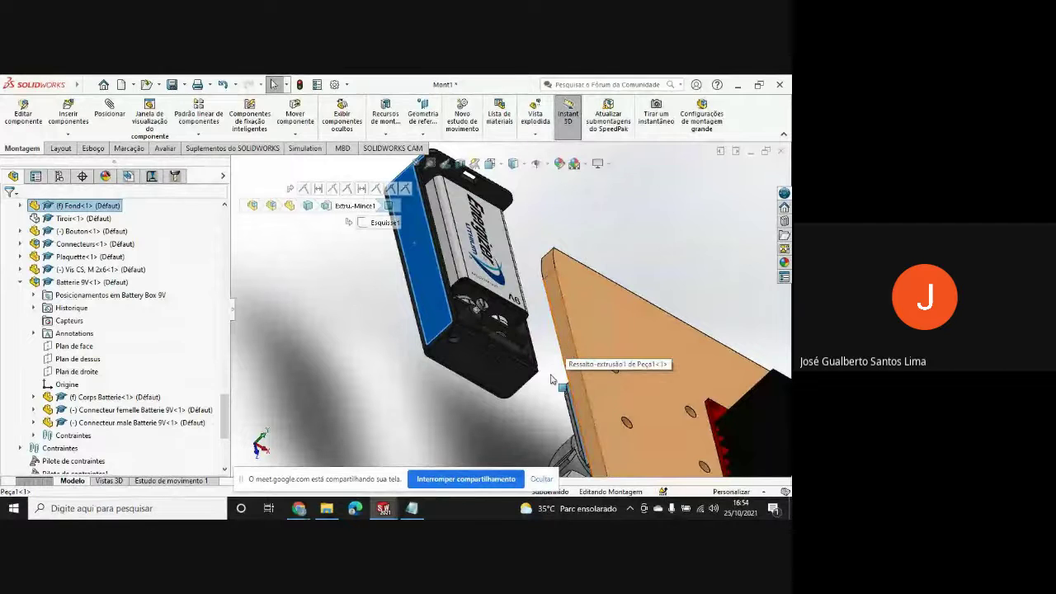
{"action": "left_click", "coordinate": [552, 379]}
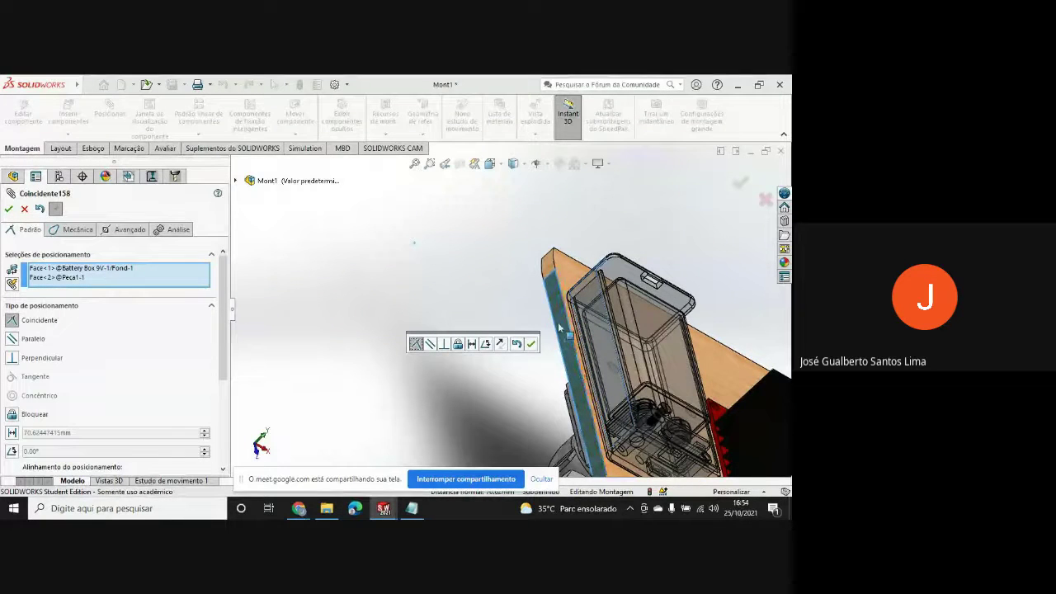
- Apply the Coincidente158 mate so the battery box sits flush on the chassis plate
{"action": "middle_click_drag", "start_coordinate": [589, 383], "coordinate": [567, 343]}
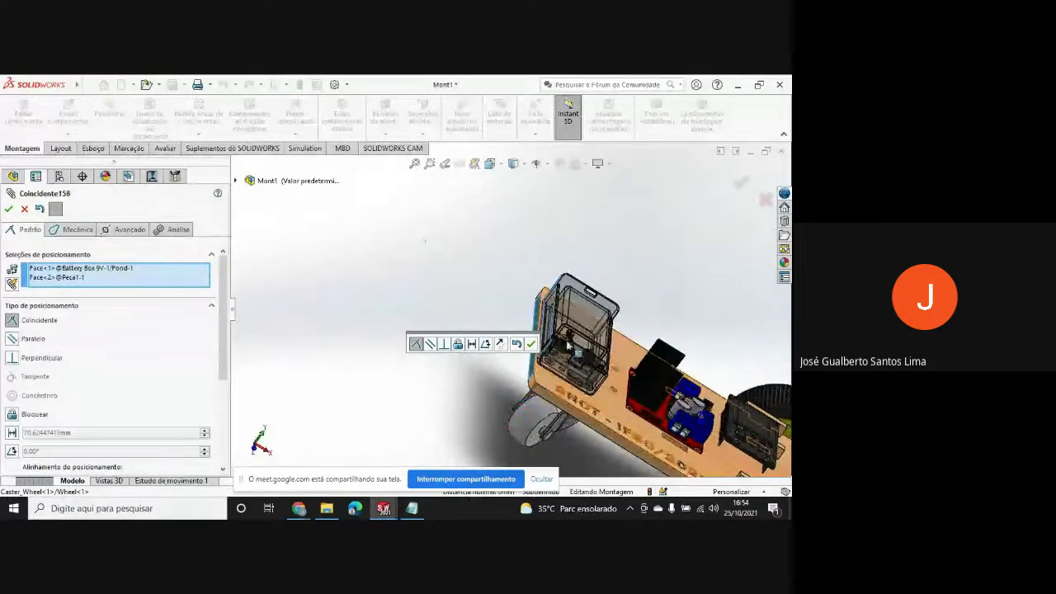
{"action": "middle_click_drag", "start_coordinate": [538, 380], "coordinate": [499, 351]}
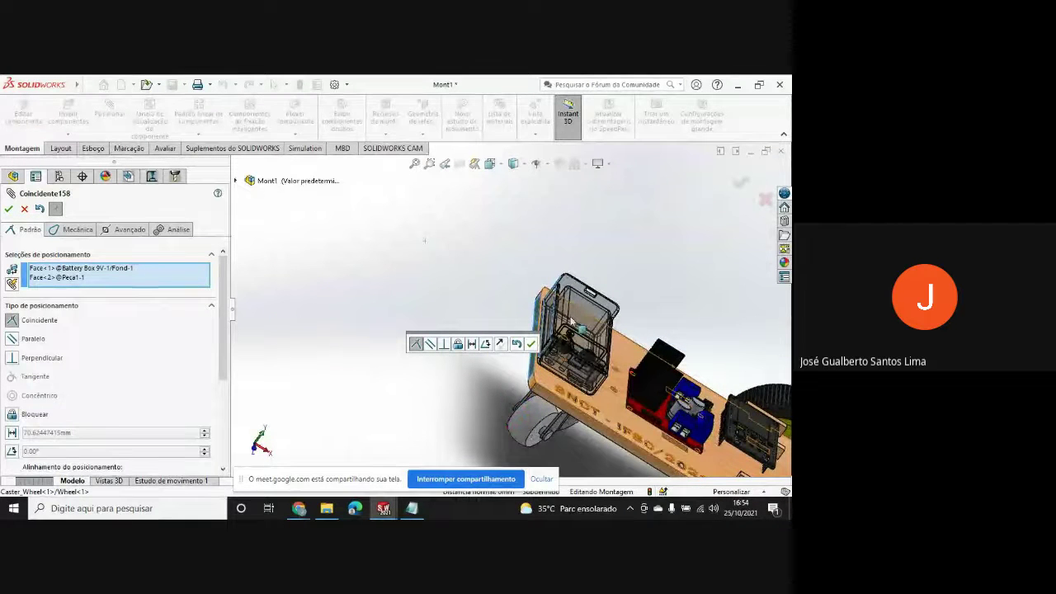
{"action": "scroll", "coordinate": [569, 325], "scroll_direction": "down", "scroll_amount": 2}
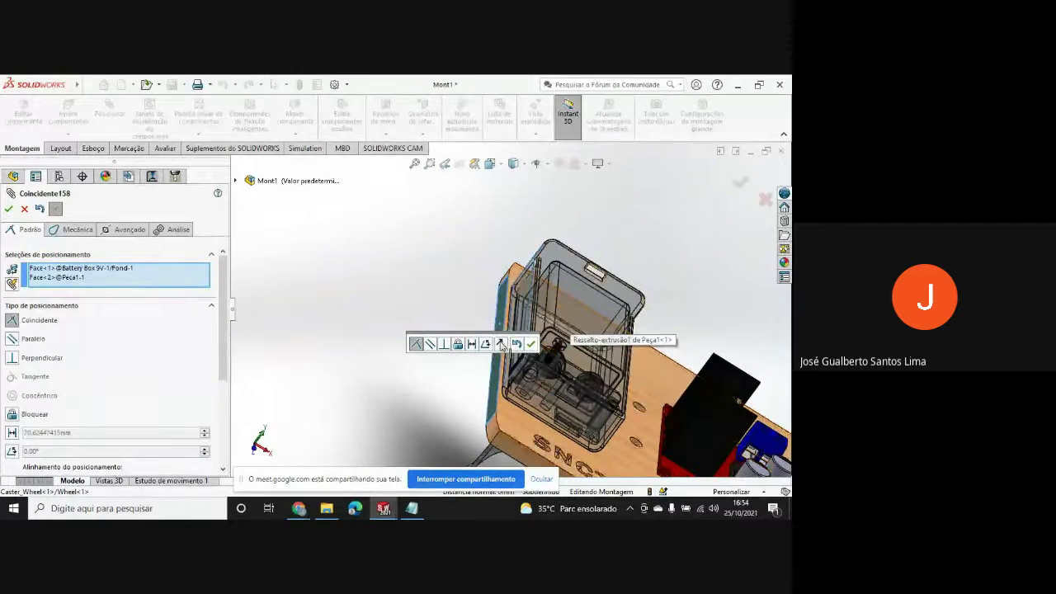
{"action": "left_click", "coordinate": [531, 344]}
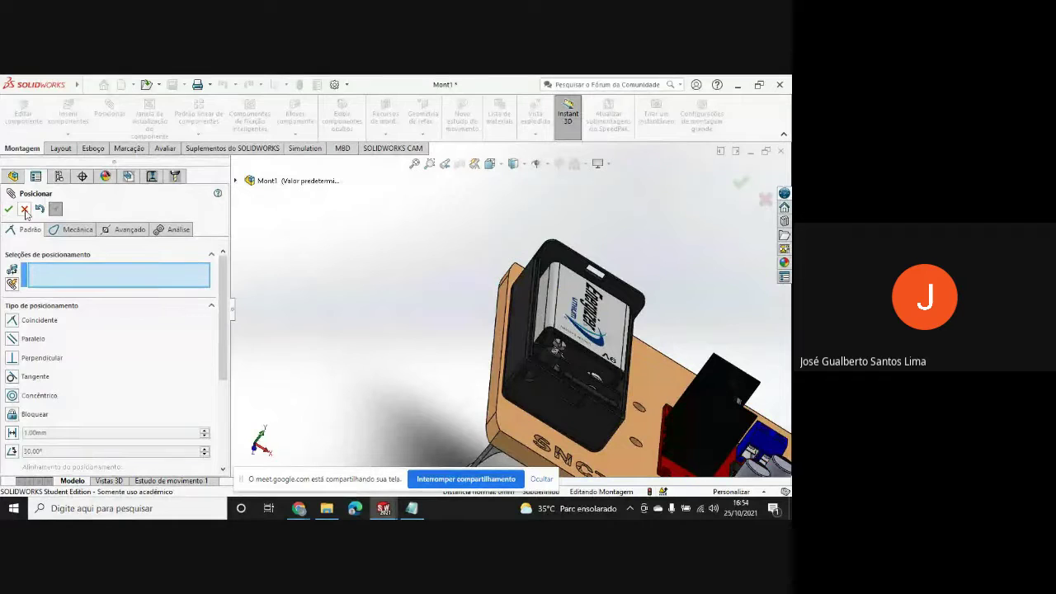
- End the mate command and orbit the view back over the chassis
{"action": "key", "text": "Escape"}
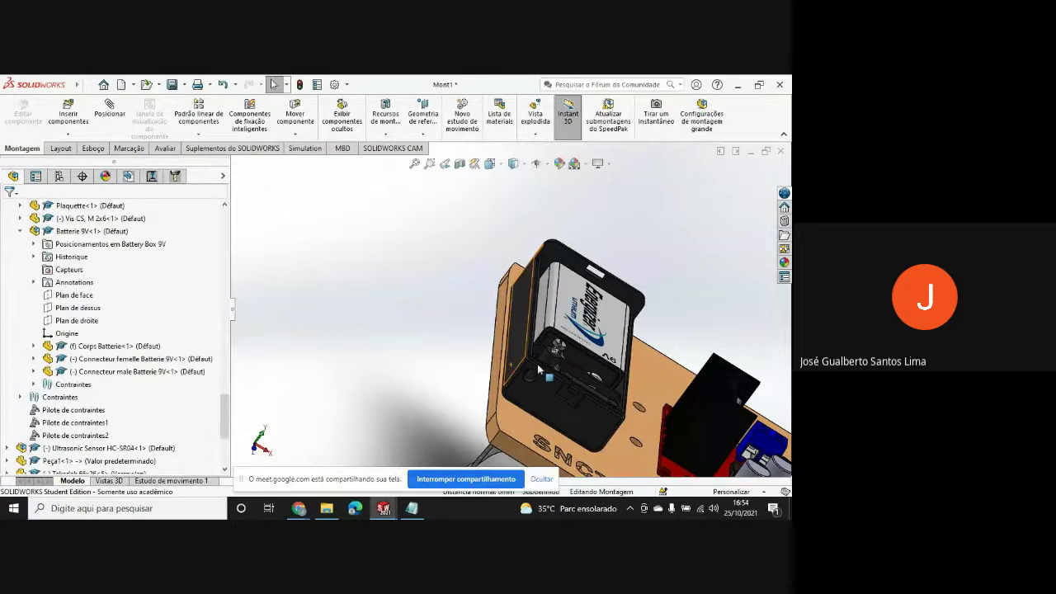
{"action": "middle_click_drag", "start_coordinate": [611, 379], "coordinate": [557, 410]}
{"action": "scroll", "coordinate": [594, 400], "scroll_direction": "down", "scroll_amount": 5}
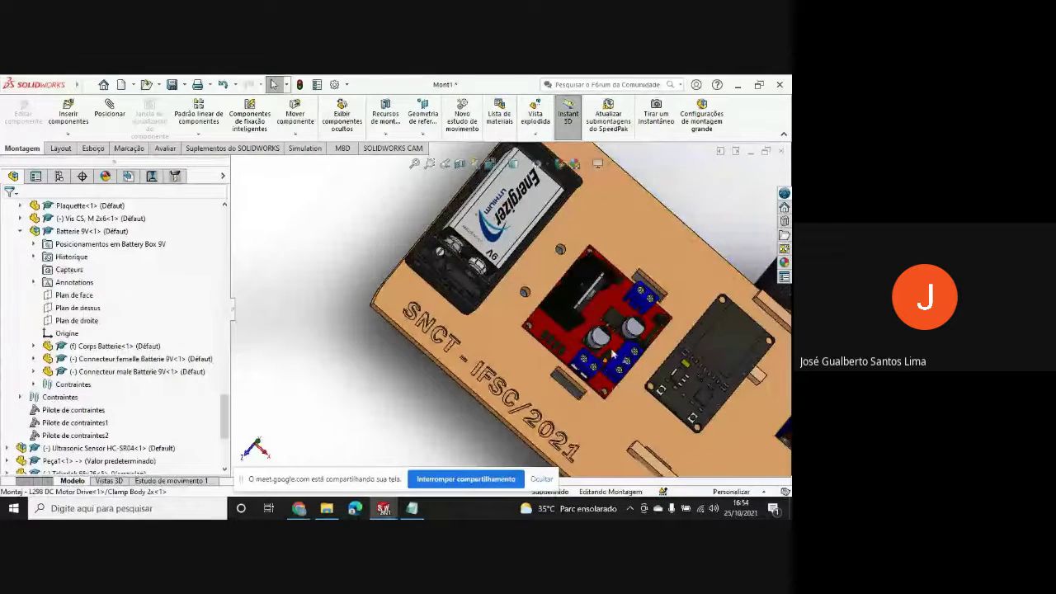
{"action": "scroll", "coordinate": [609, 355], "scroll_direction": "down", "scroll_amount": 3}
{"action": "scroll", "coordinate": [599, 356], "scroll_direction": "up", "scroll_amount": 3}
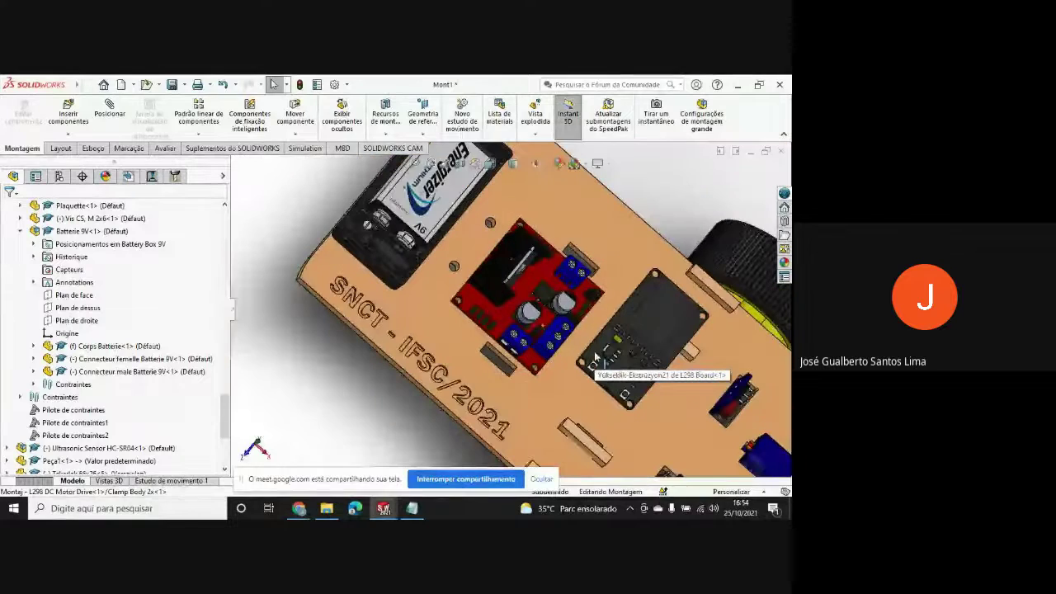
- Select the ESP32 board, then view the chassis from the top, zoomed in on the electronics
{"action": "left_click", "coordinate": [652, 372]}
{"action": "middle_click_drag", "start_coordinate": [652, 372], "coordinate": [642, 380]}
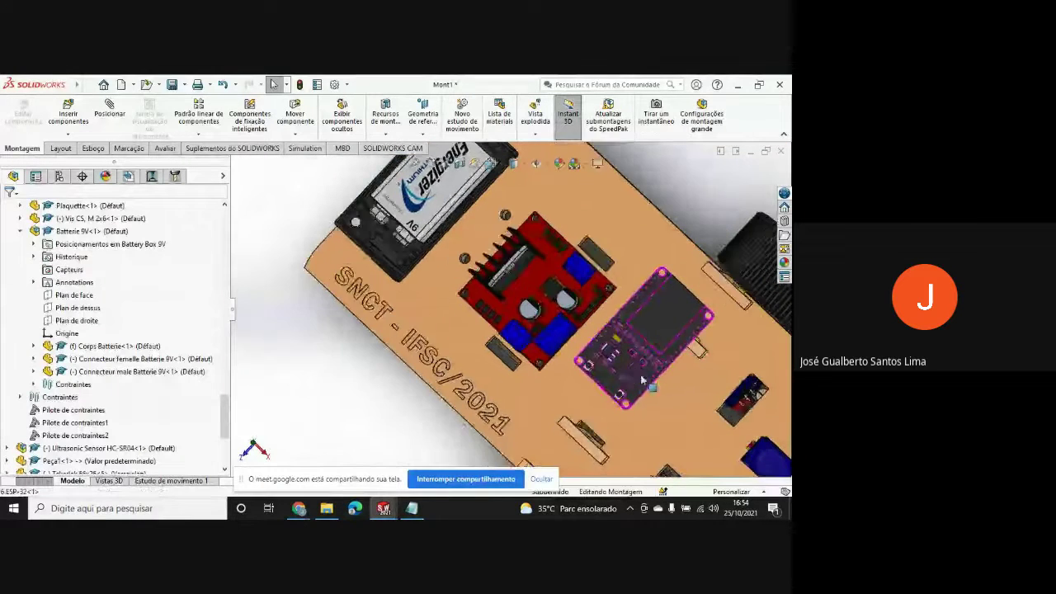
{"action": "key", "text": "ctrl+5"}
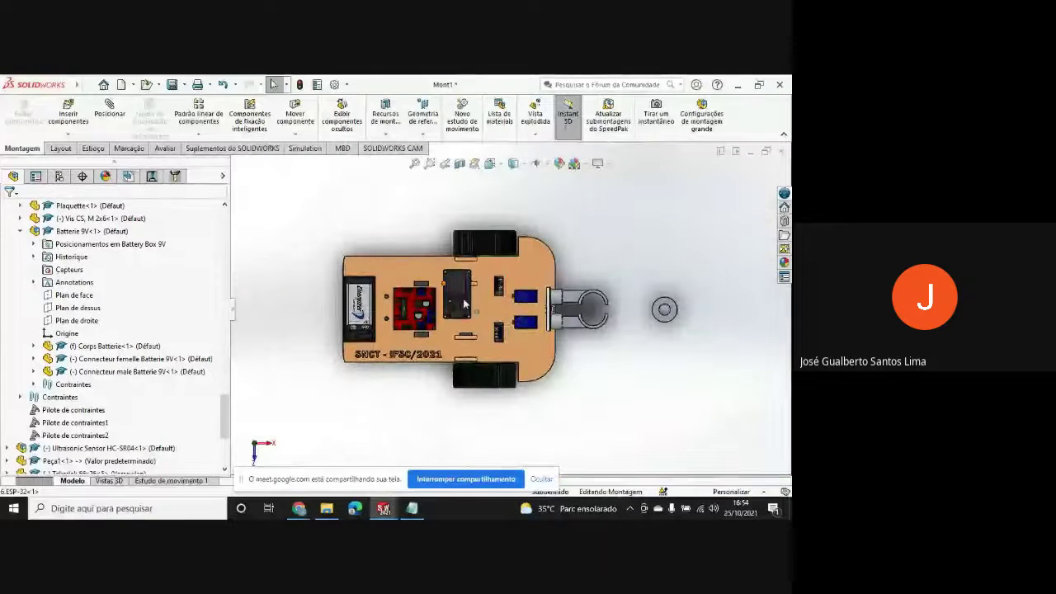
{"action": "scroll", "coordinate": [464, 308], "scroll_direction": "down", "scroll_amount": 4}
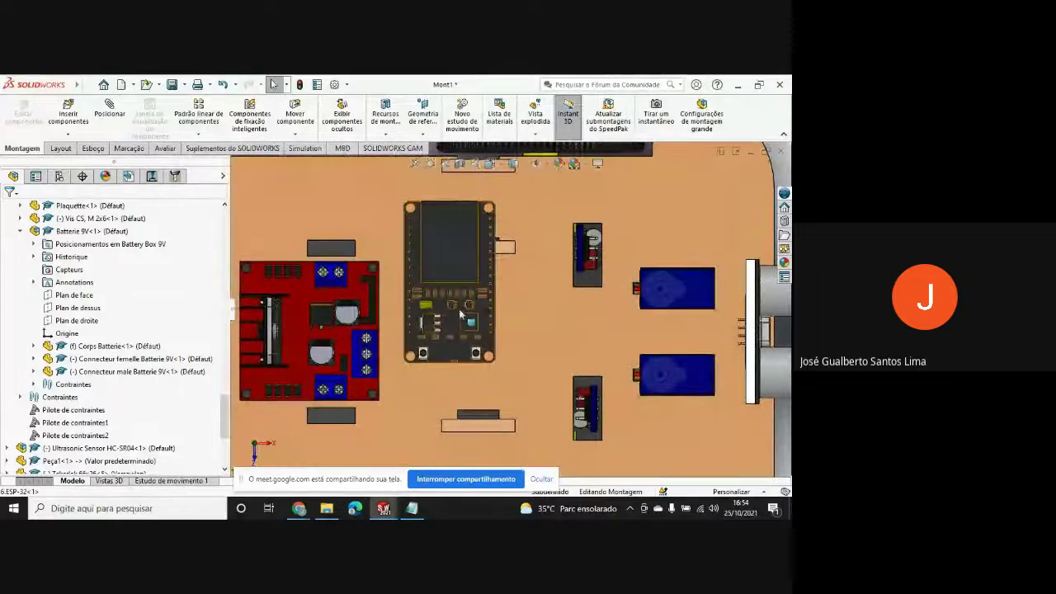
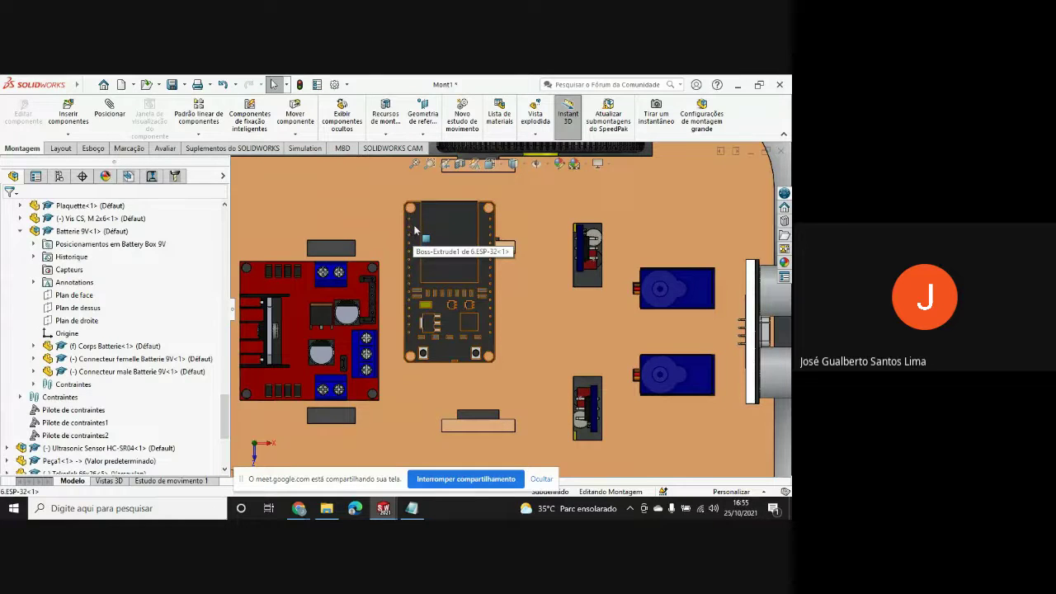
- Select the ESP32 board and base plate, then bring up the context menu for Peça1
{"action": "left_click", "coordinate": [430, 236]}
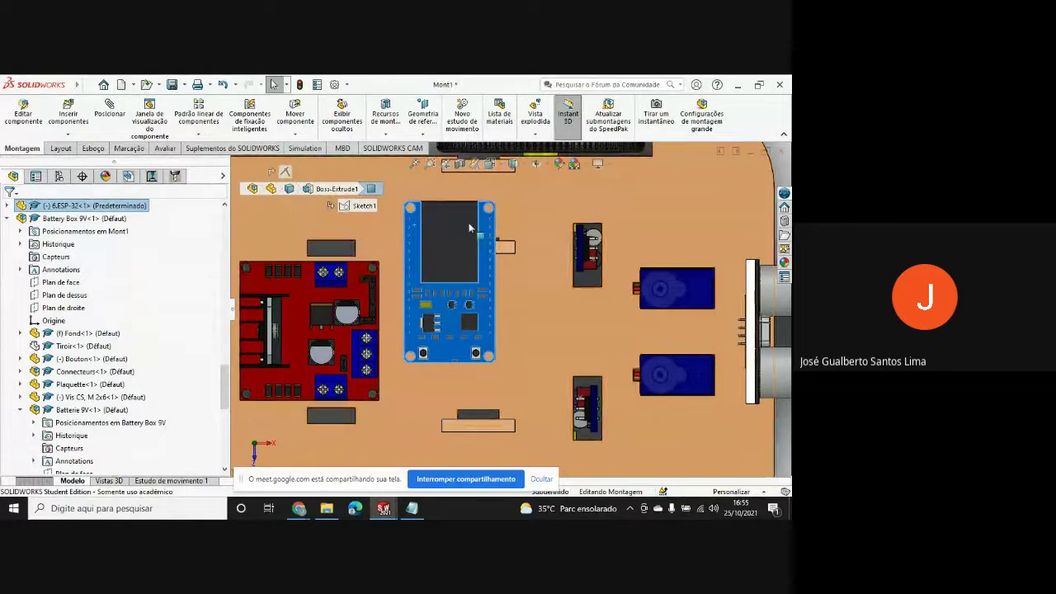
{"action": "left_click", "coordinate": [523, 224]}
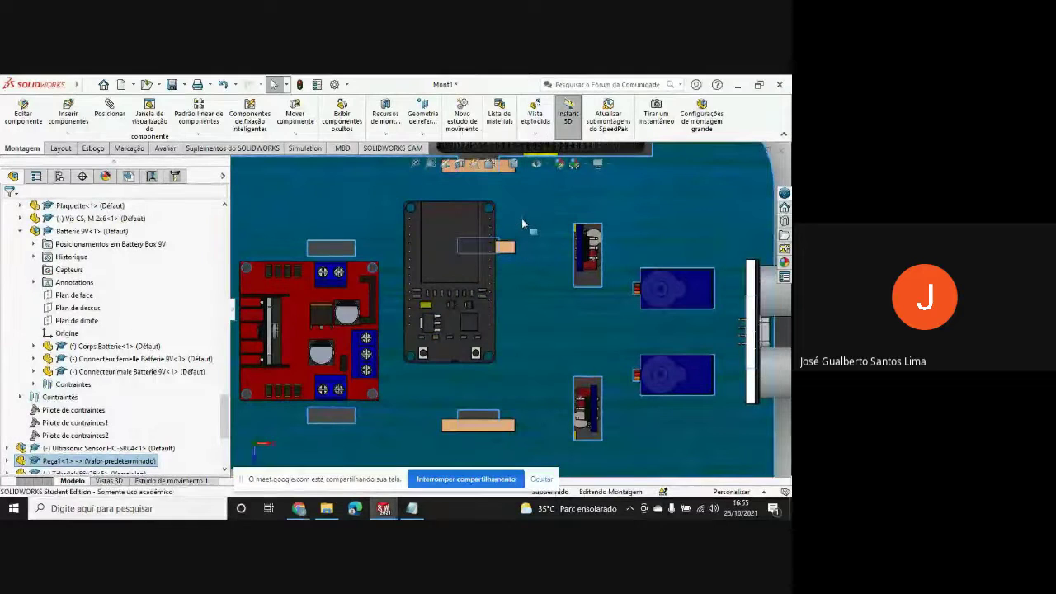
{"action": "right_click", "coordinate": [523, 224]}
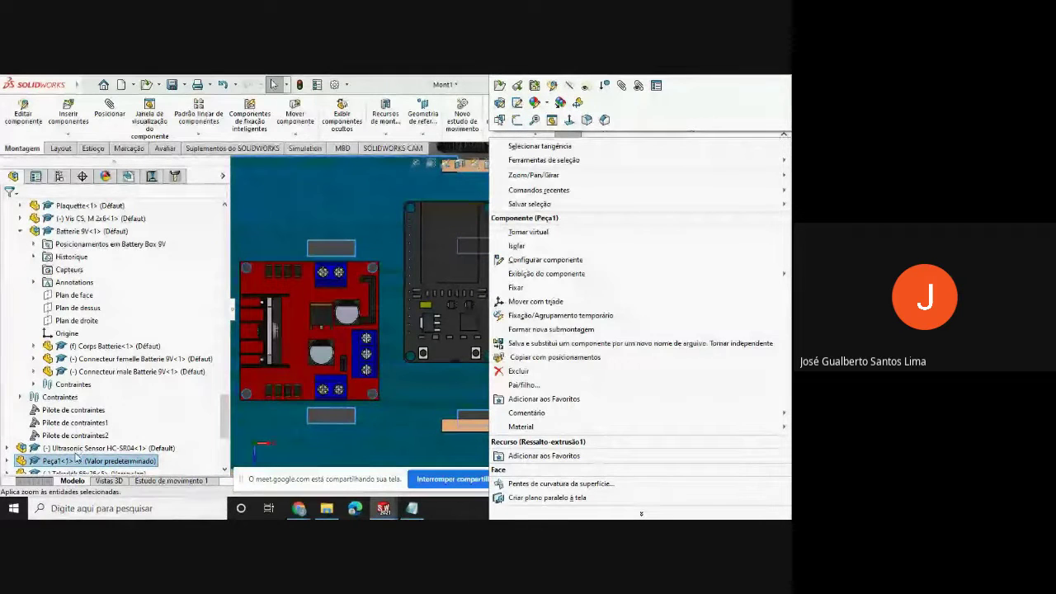
{"action": "right_click", "coordinate": [126, 460]}
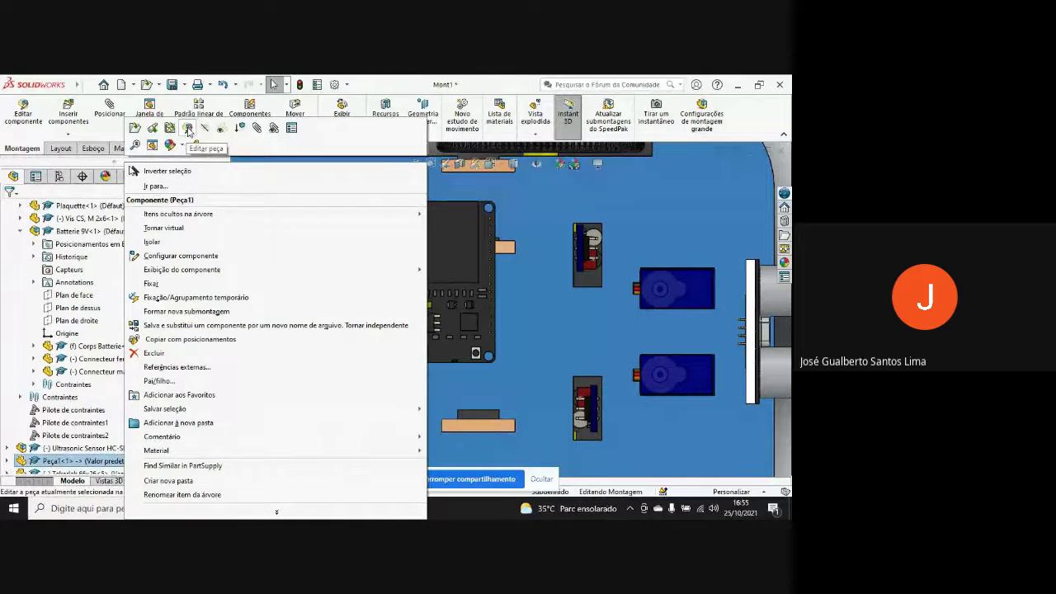
- Edit Peça1 in place and start a new sketch on the ESP32 board face
{"action": "left_click", "coordinate": [189, 130]}
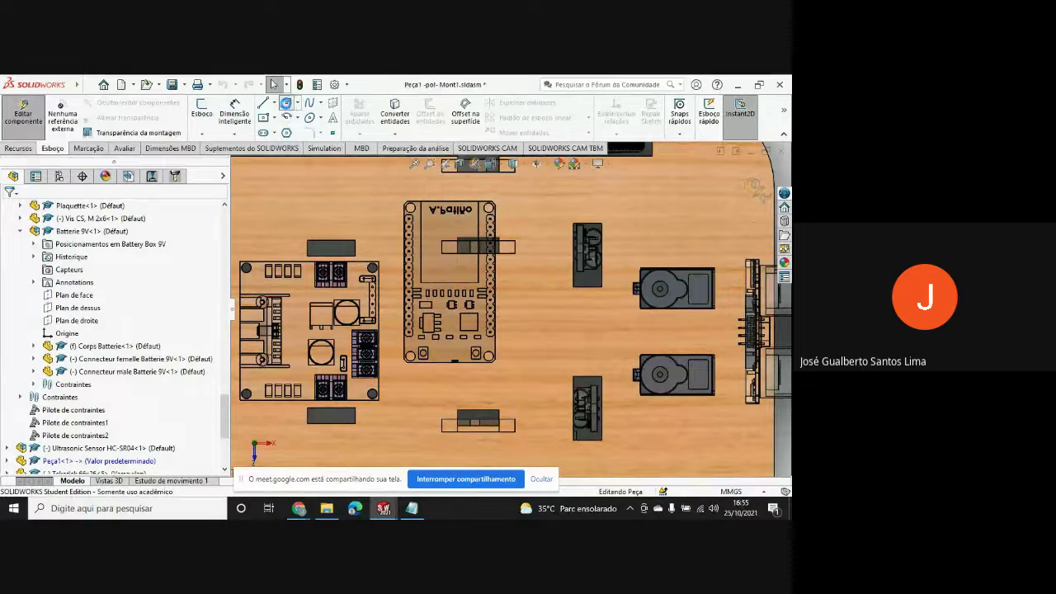
{"action": "left_click", "coordinate": [285, 102]}
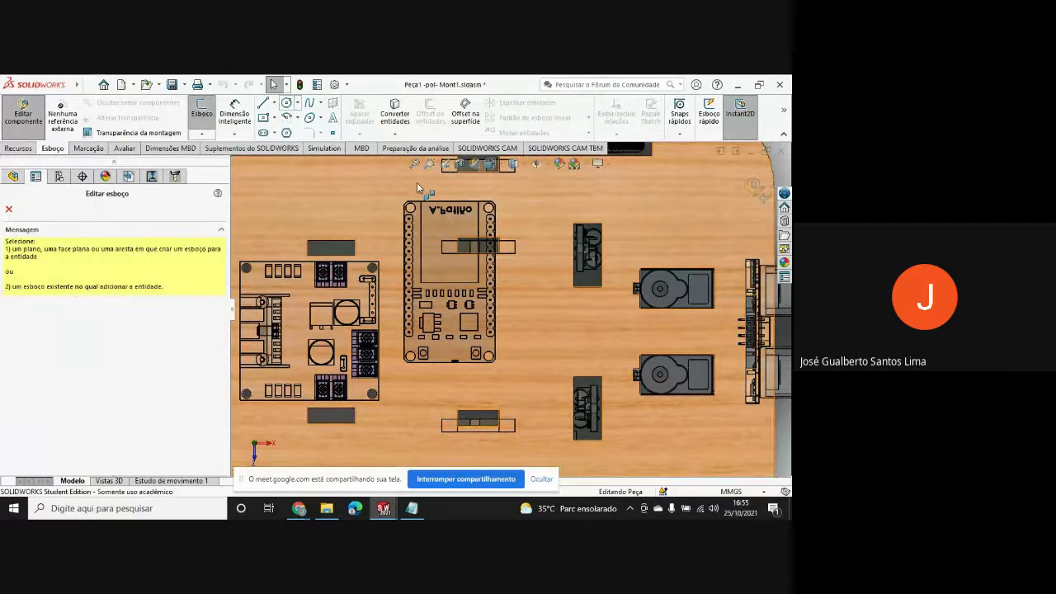
{"action": "left_click", "coordinate": [547, 212]}
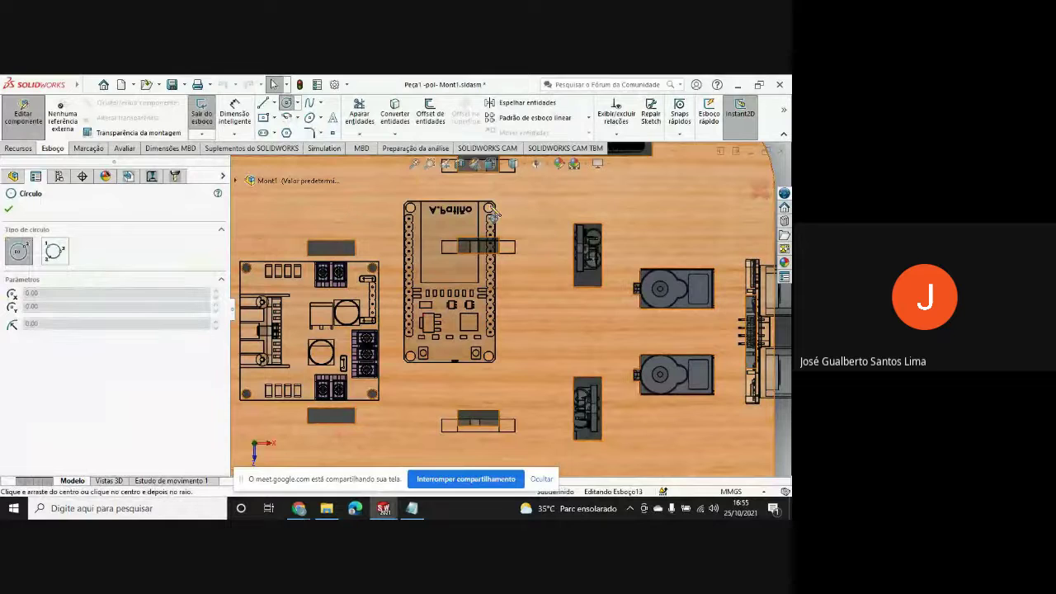
- Draw a 1.5 mm-radius circle over the board's top-right corner hole
{"action": "scroll", "coordinate": [495, 219], "scroll_direction": "down", "scroll_amount": 1}
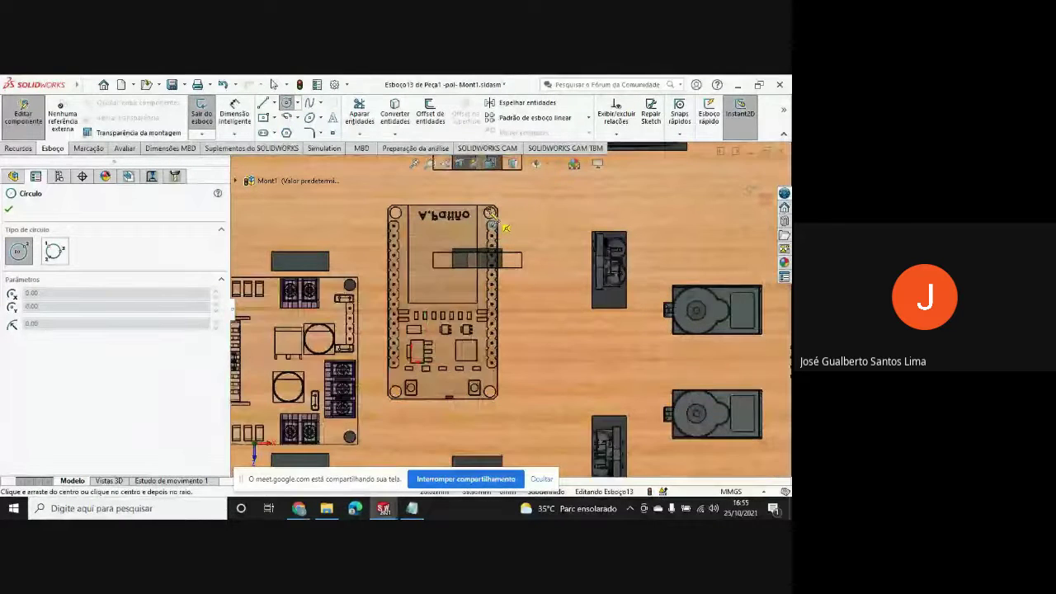
{"action": "scroll", "coordinate": [492, 222], "scroll_direction": "down", "scroll_amount": 2}
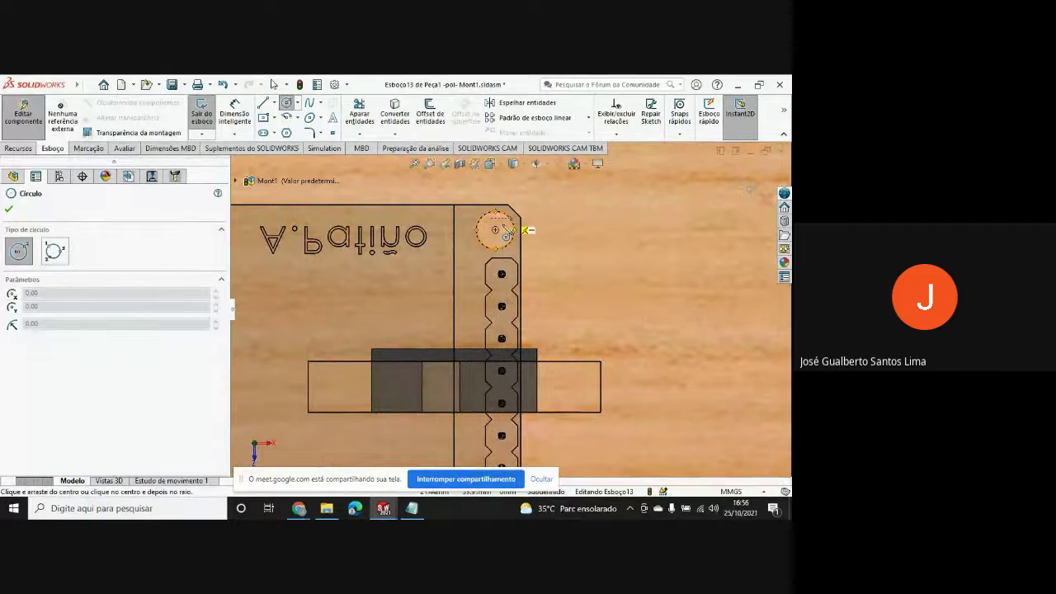
{"action": "left_click", "coordinate": [495, 229]}
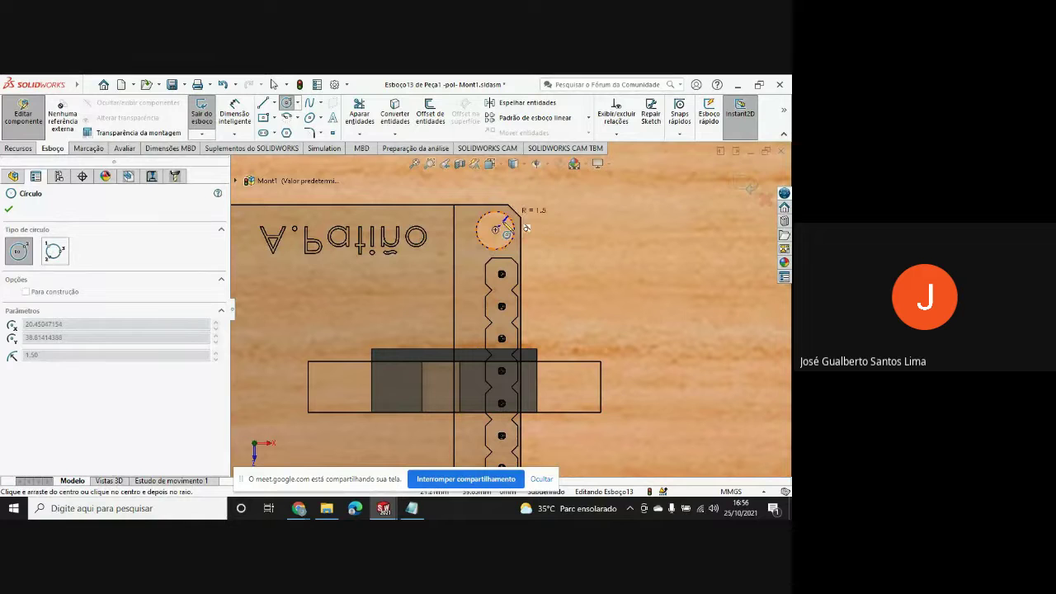
{"action": "left_click", "coordinate": [517, 220]}
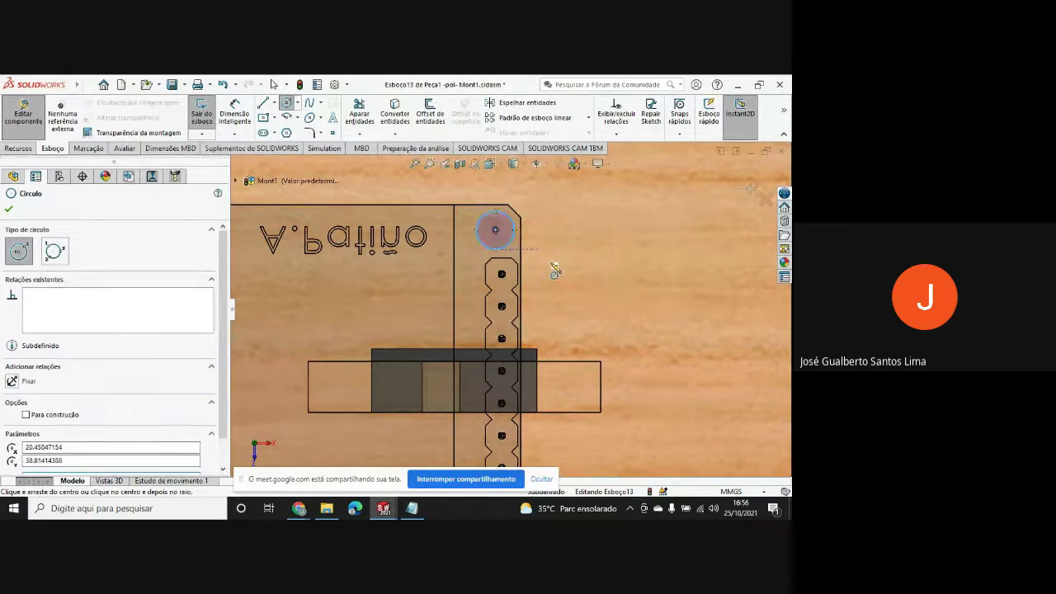
{"action": "scroll", "coordinate": [555, 271], "scroll_direction": "up", "scroll_amount": 5}
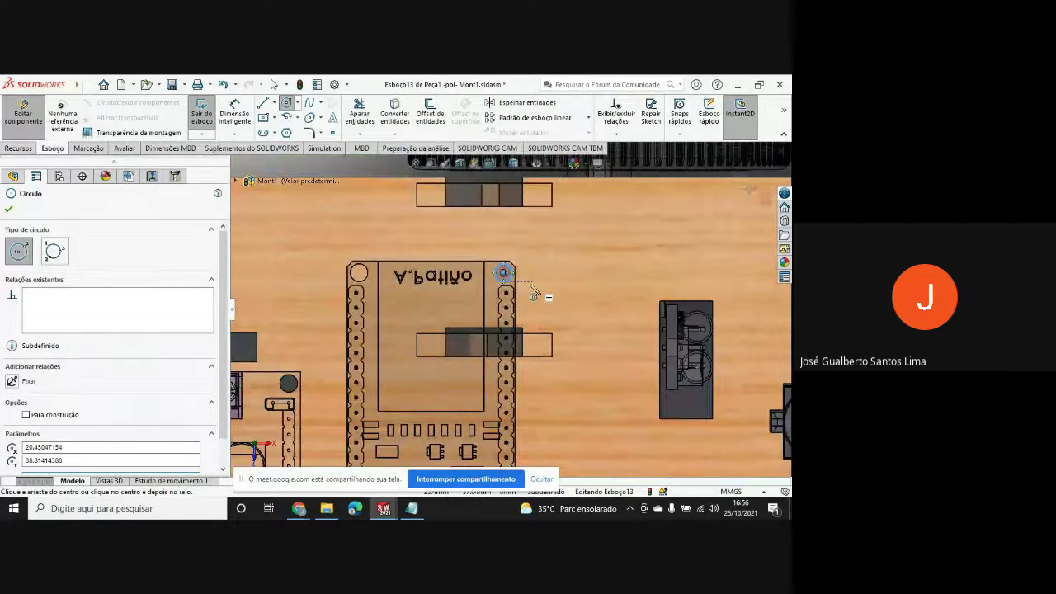
{"action": "scroll", "coordinate": [504, 301], "scroll_direction": "up", "scroll_amount": 1}
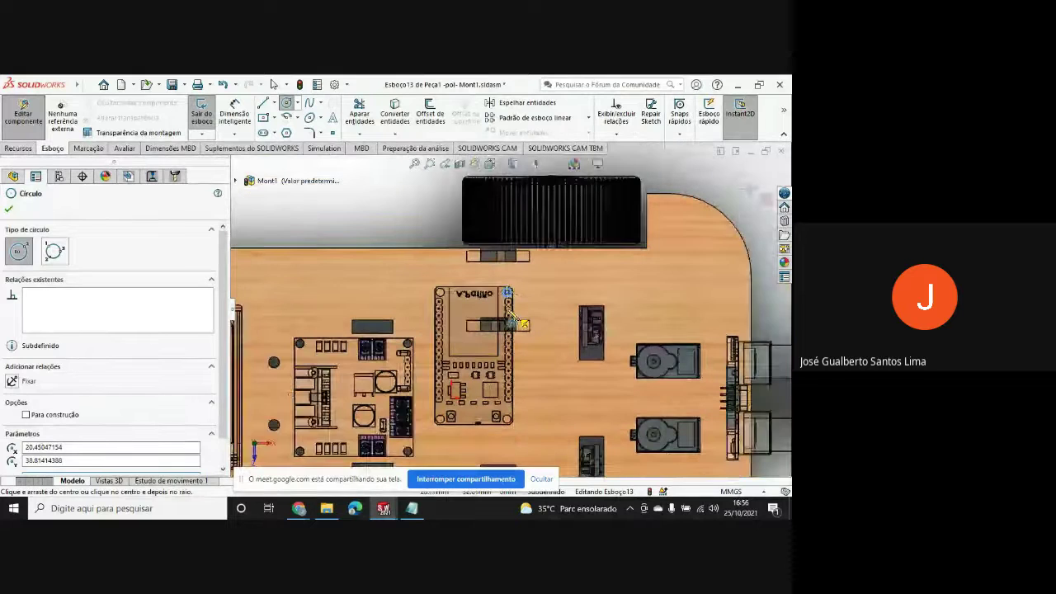
{"action": "scroll", "coordinate": [511, 317], "scroll_direction": "down", "scroll_amount": 3}
{"action": "scroll", "coordinate": [512, 321], "scroll_direction": "down", "scroll_amount": 1}
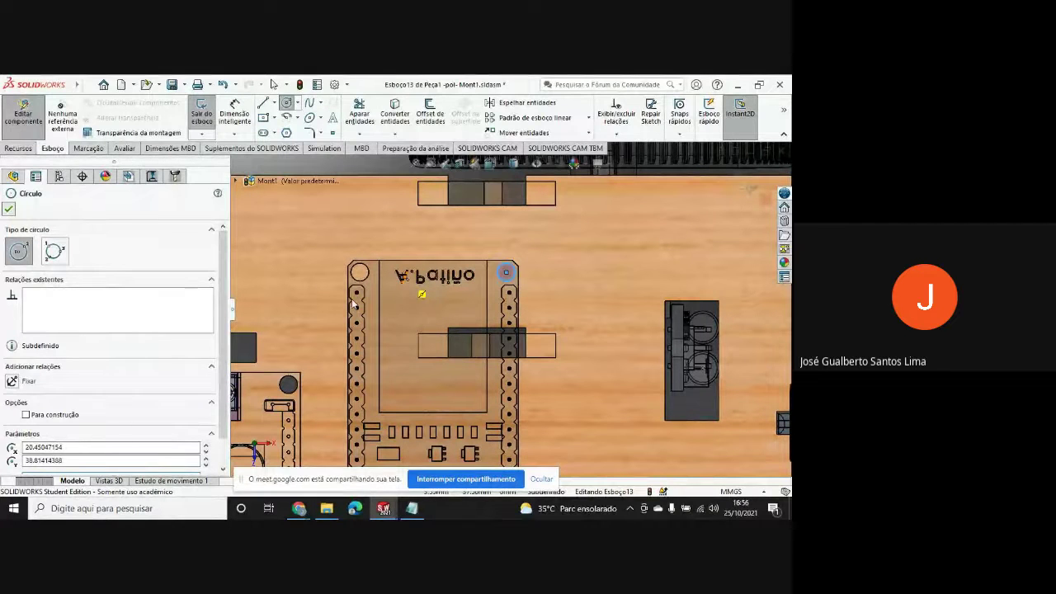
{"action": "key", "text": "Escape"}
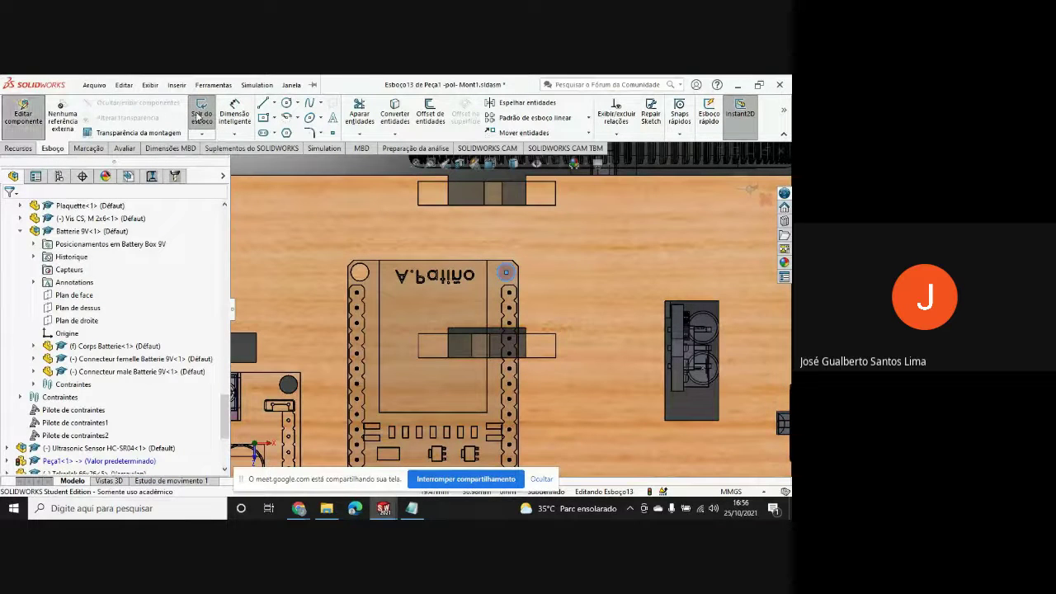
- Give the sketch circle a 3.00 mm diameter dimension
{"action": "left_click", "coordinate": [234, 114]}
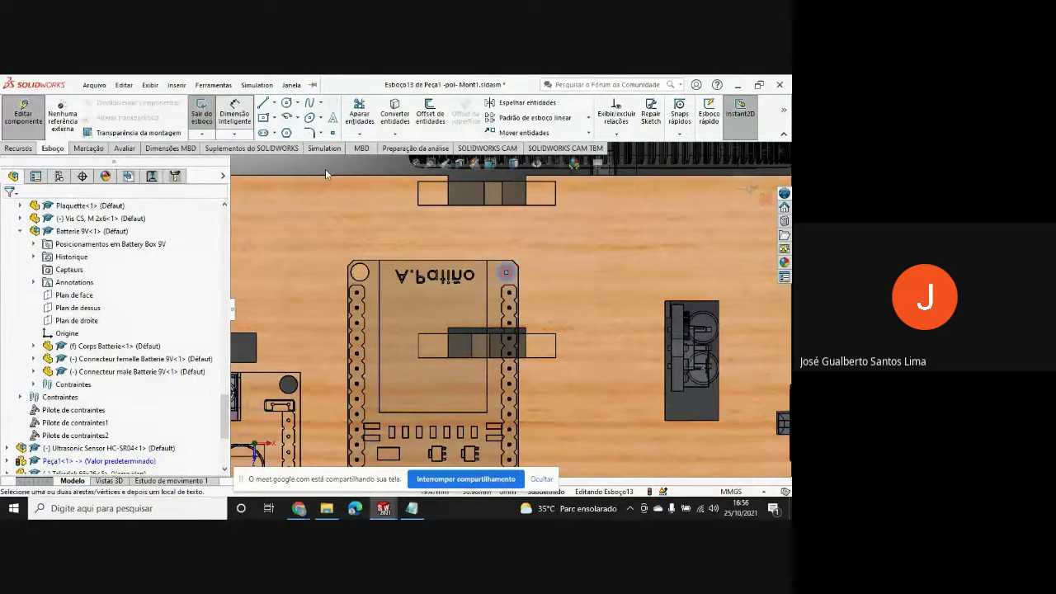
{"action": "left_click", "coordinate": [512, 272]}
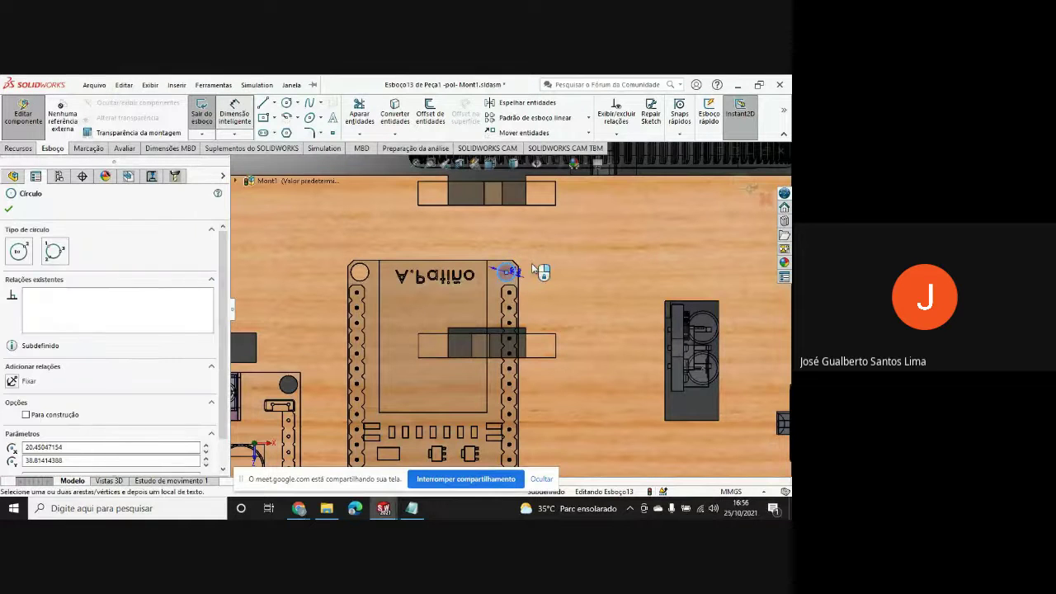
{"action": "left_click", "coordinate": [529, 252]}
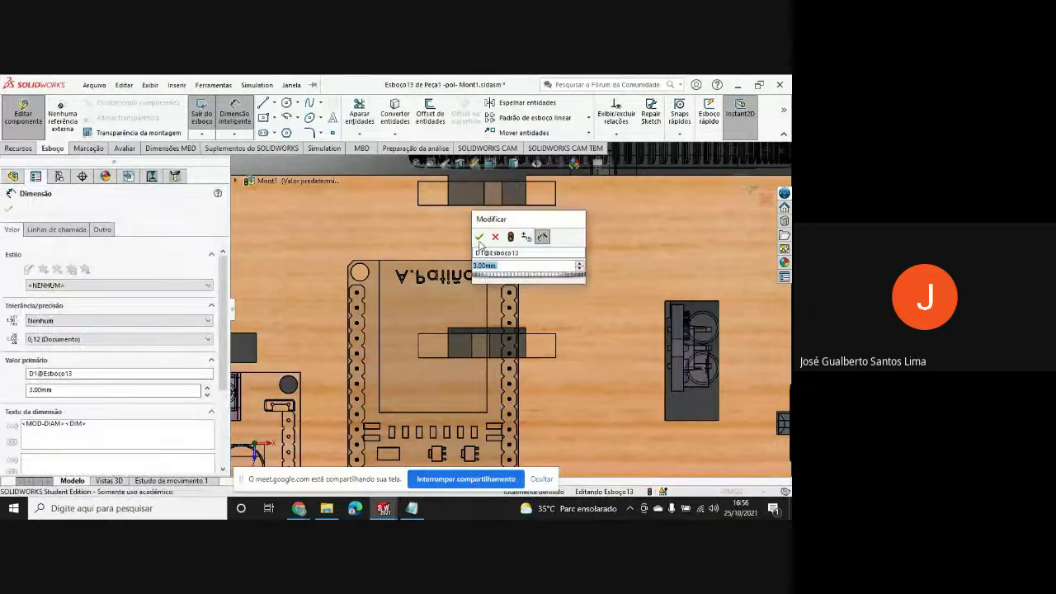
{"action": "key", "text": "Return"}
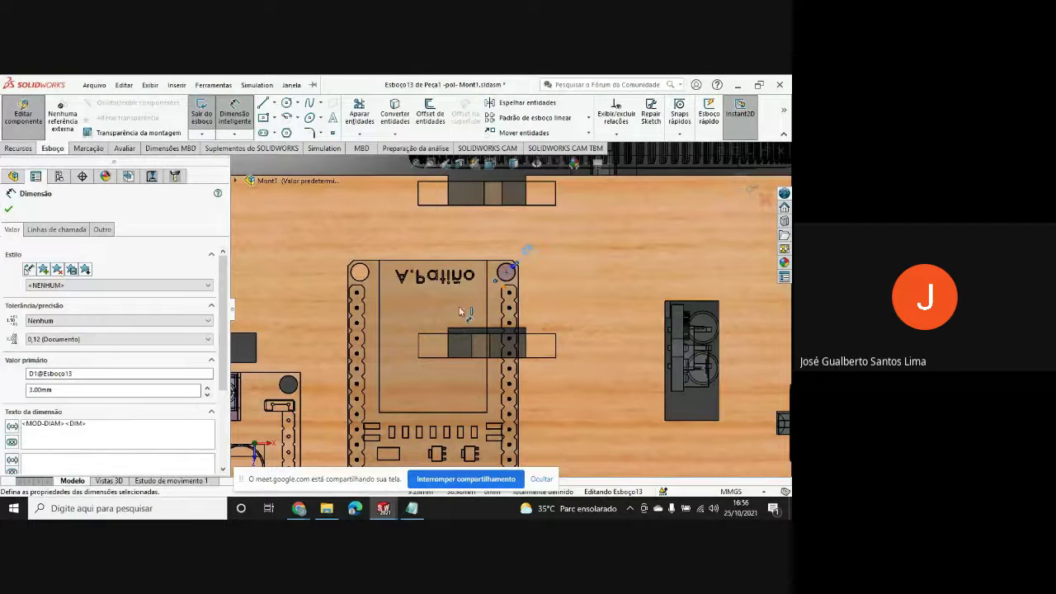
- Close the dimension settings and exit sketch Esboço13 with a rebuild
{"action": "scroll", "coordinate": [499, 327], "scroll_direction": "down", "scroll_amount": 2}
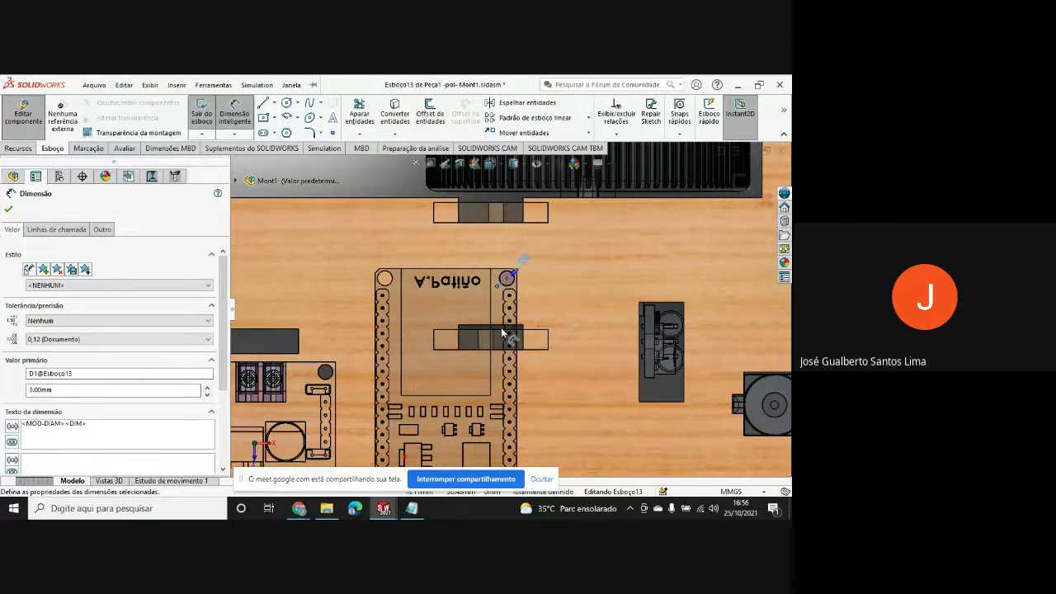
{"action": "scroll", "coordinate": [504, 330], "scroll_direction": "down", "scroll_amount": 3}
{"action": "scroll", "coordinate": [528, 318], "scroll_direction": "up", "scroll_amount": 2}
{"action": "scroll", "coordinate": [519, 301], "scroll_direction": "down", "scroll_amount": 3}
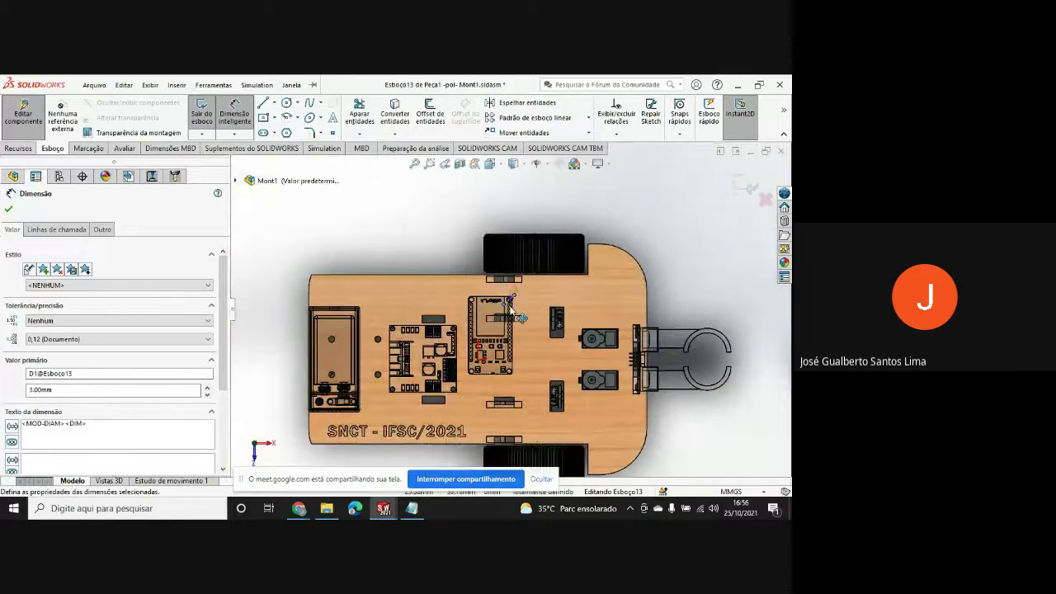
{"action": "scroll", "coordinate": [508, 312], "scroll_direction": "up", "scroll_amount": 3}
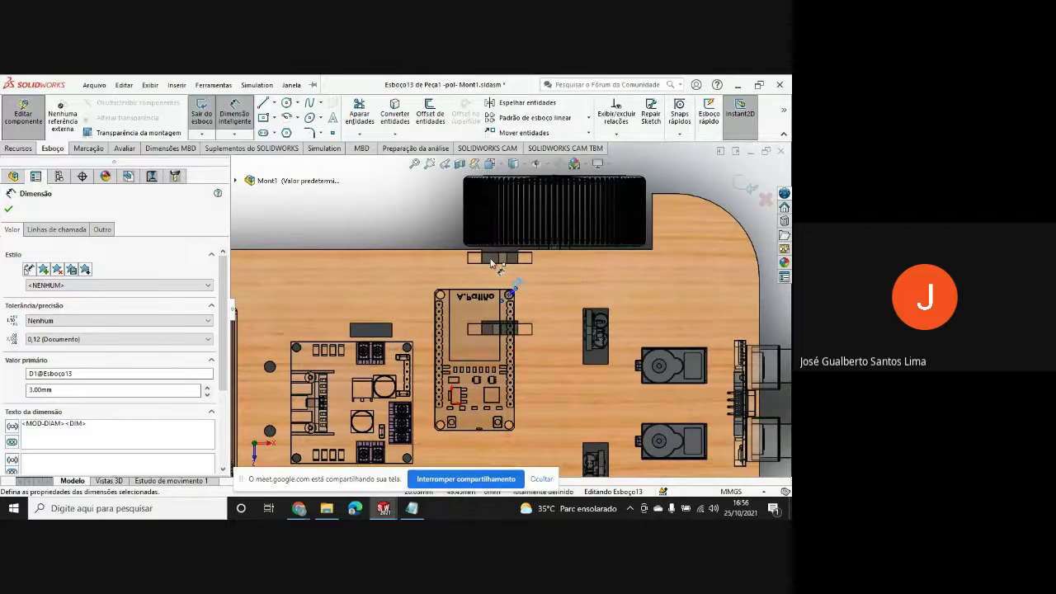
{"action": "scroll", "coordinate": [495, 298], "scroll_direction": "up", "scroll_amount": 1}
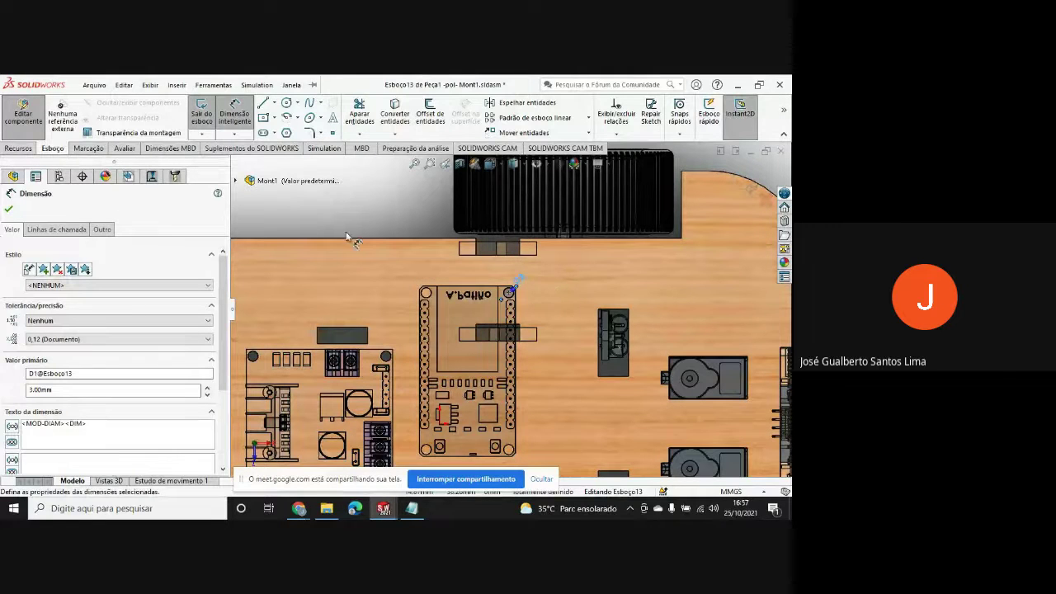
{"action": "key", "text": "Escape"}
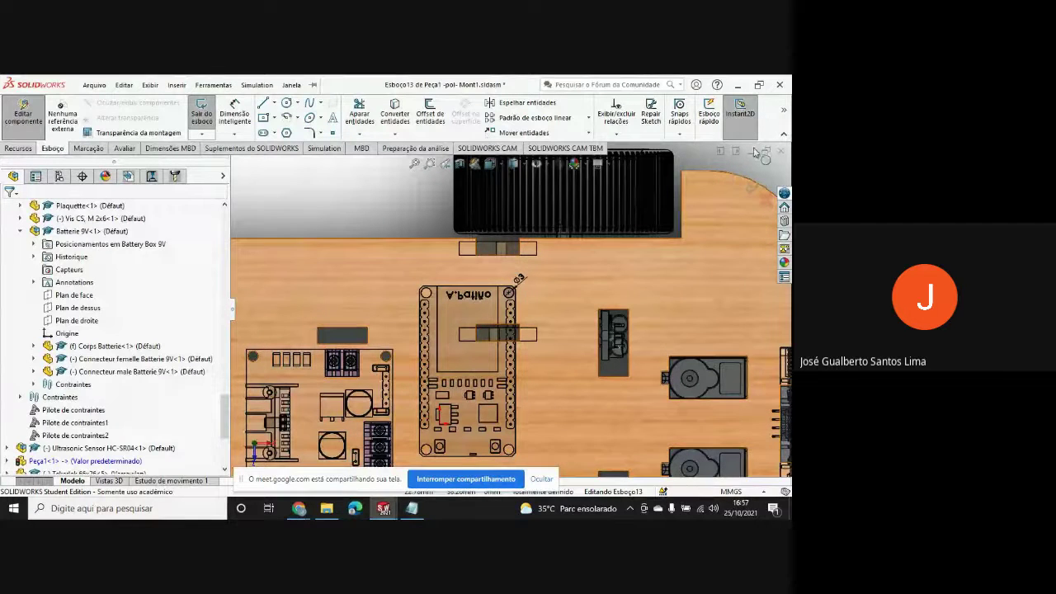
{"action": "key", "text": "ctrl+b"}
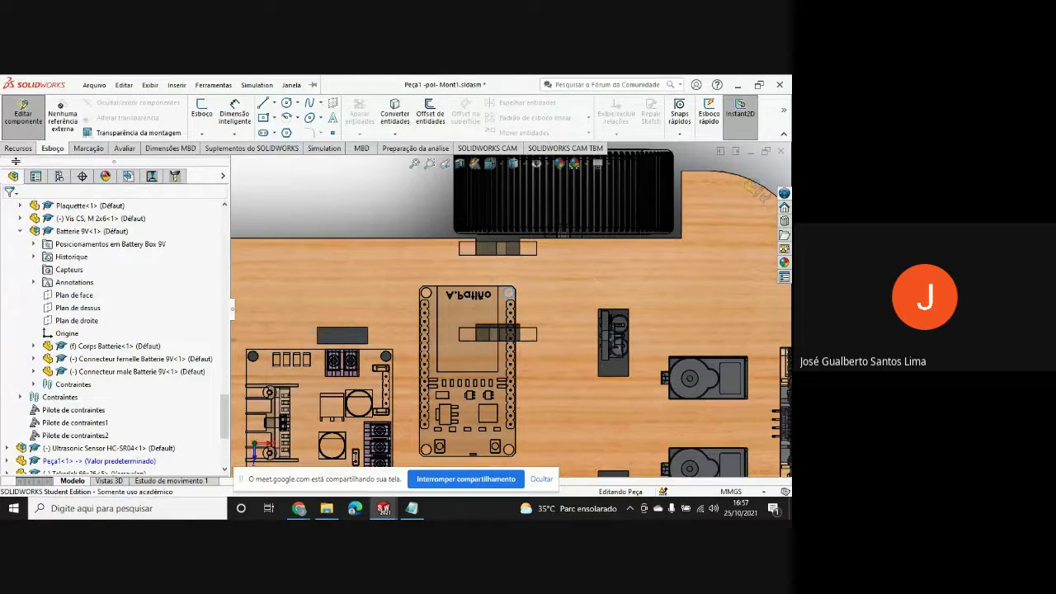
- Start an extruded cut from the sketch, then cancel it
{"action": "left_click", "coordinate": [19, 148]}
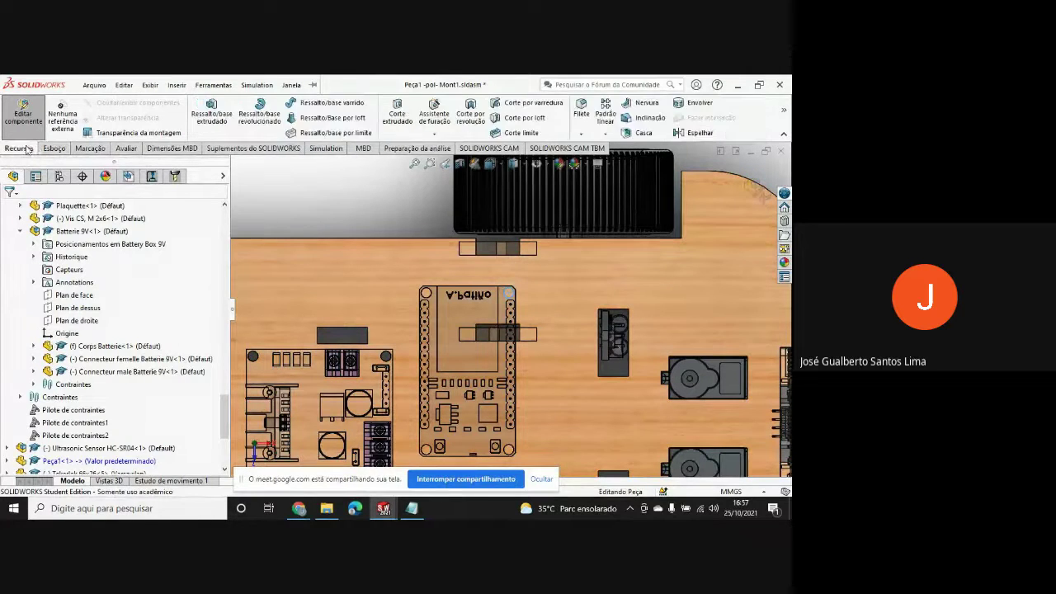
{"action": "left_click", "coordinate": [399, 110]}
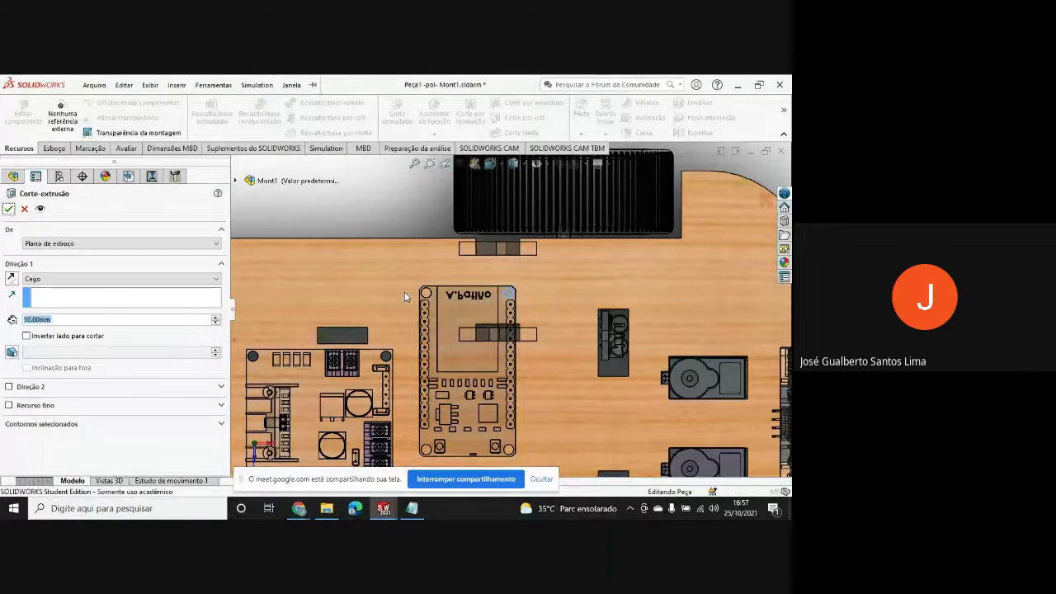
{"action": "key", "text": "Escape"}
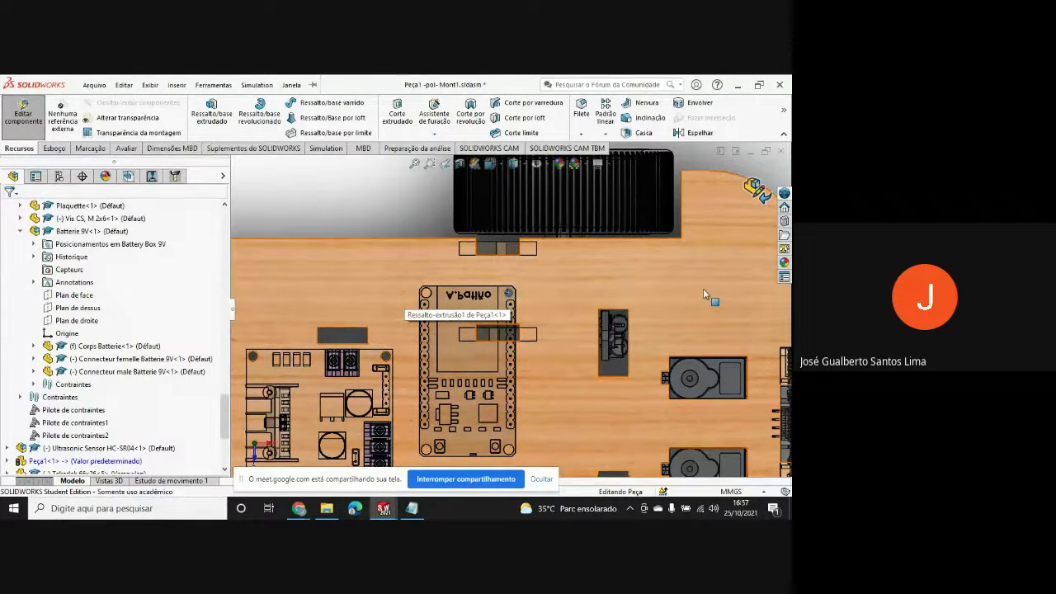
- Exit component editing and orbit the car assembly to inspect the red driver board
{"action": "left_click", "coordinate": [755, 189]}
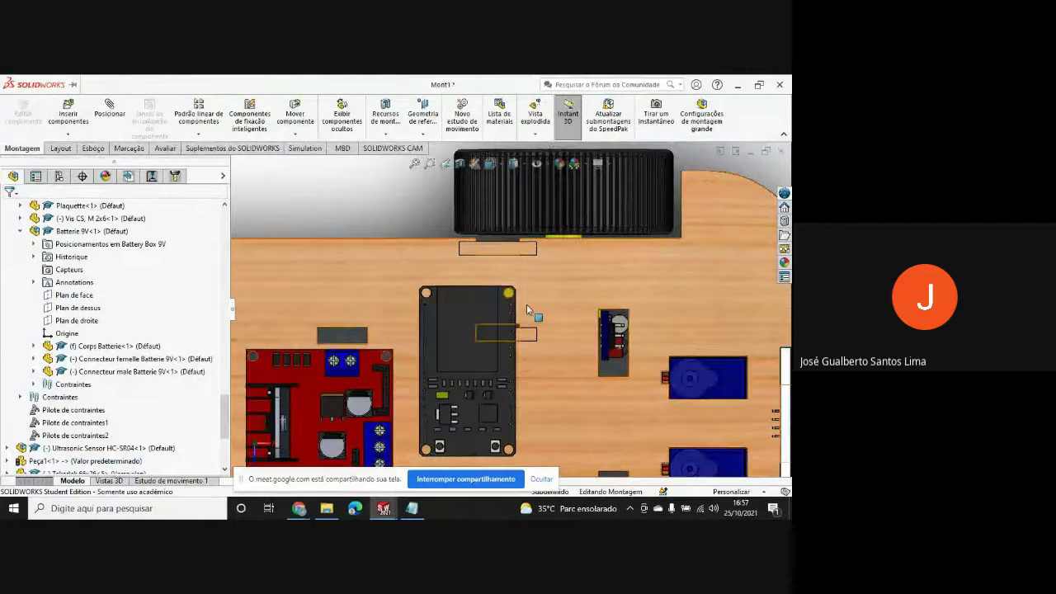
{"action": "scroll", "coordinate": [529, 307], "scroll_direction": "down", "scroll_amount": 3}
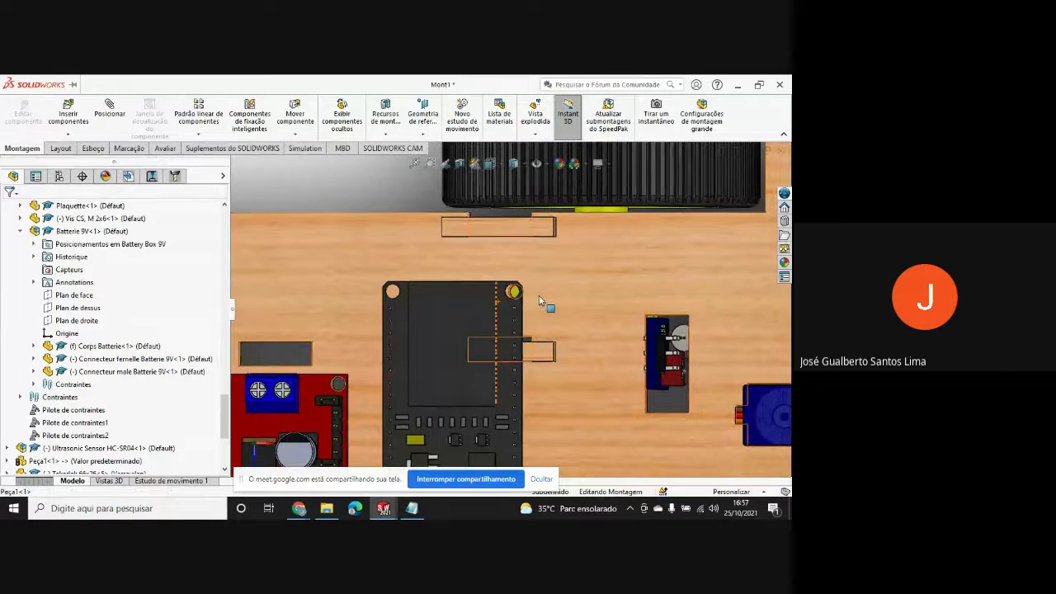
{"action": "middle_click_drag", "start_coordinate": [533, 292], "coordinate": [520, 295]}
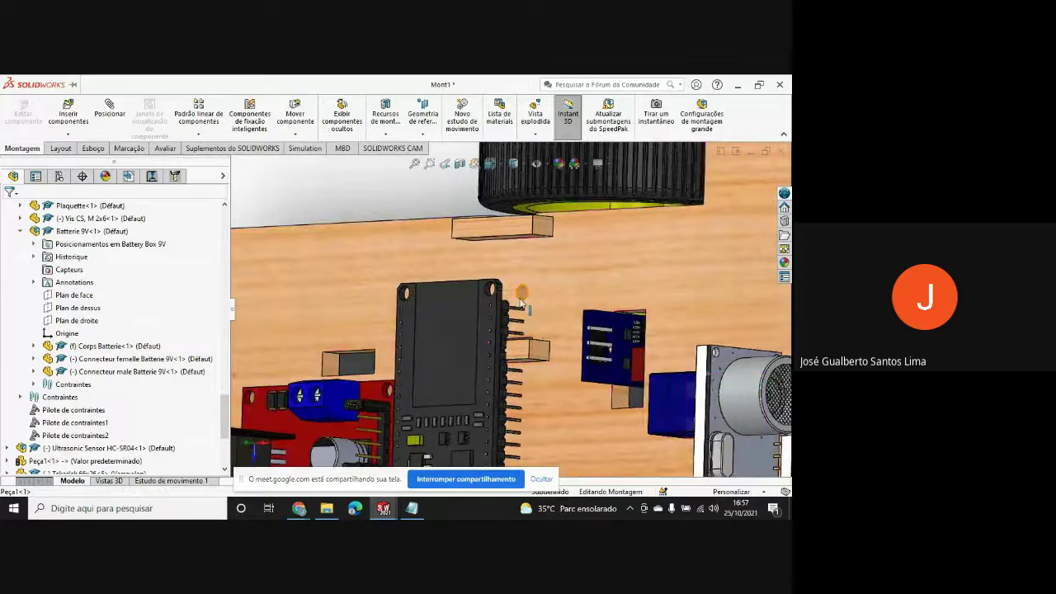
{"action": "scroll", "coordinate": [521, 300], "scroll_direction": "down", "scroll_amount": 5}
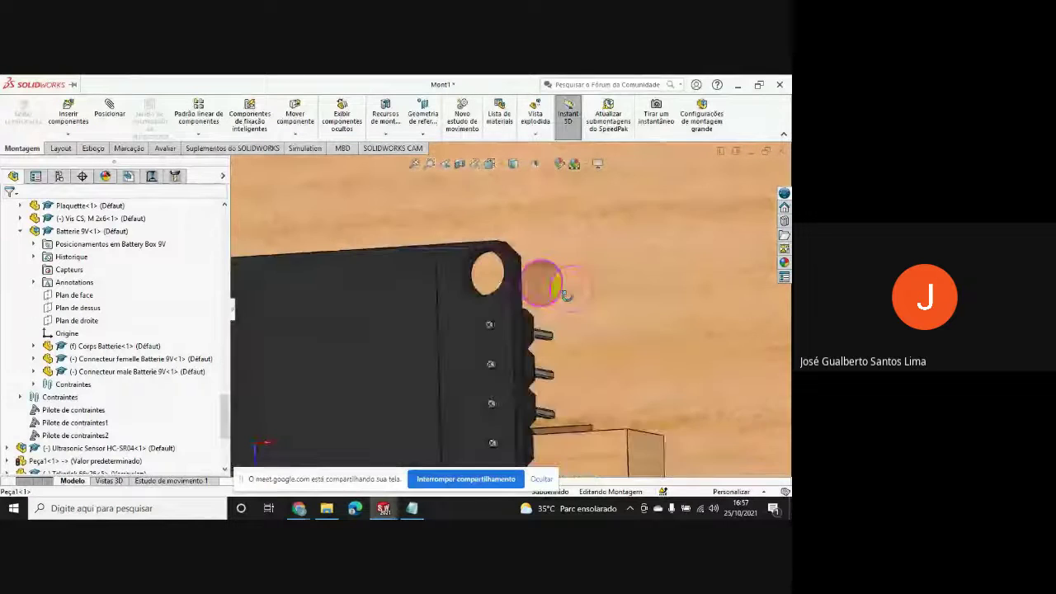
{"action": "scroll", "coordinate": [566, 294], "scroll_direction": "up", "scroll_amount": 8}
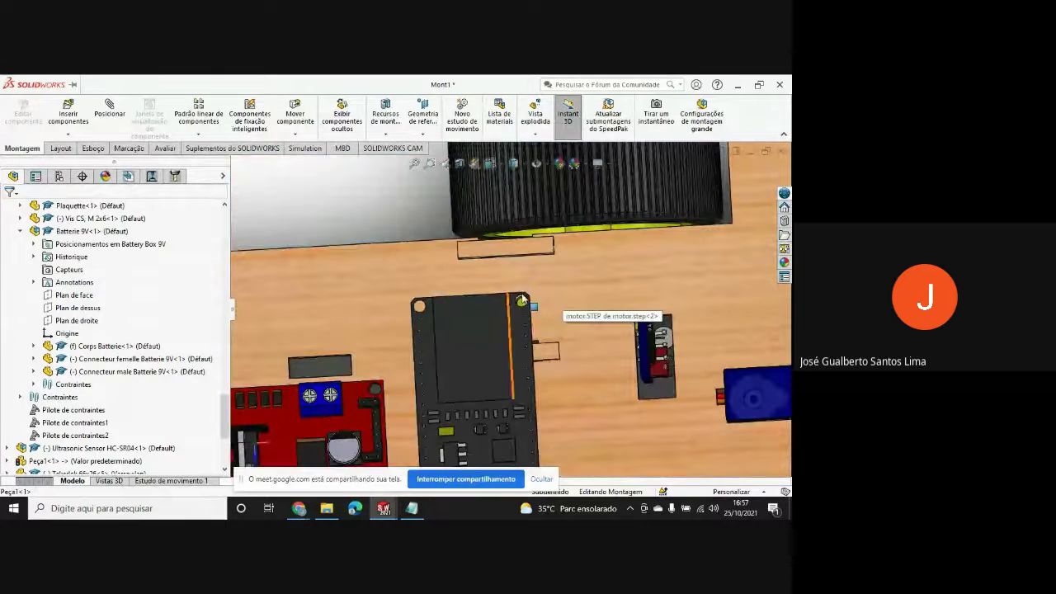
{"action": "scroll", "coordinate": [439, 345], "scroll_direction": "up", "scroll_amount": 10}
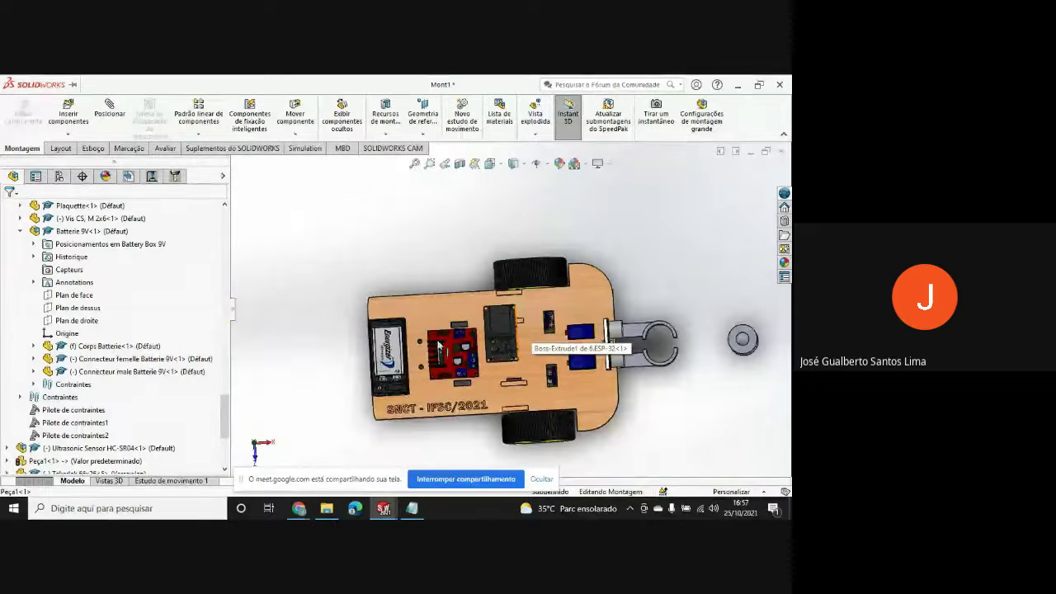
{"action": "scroll", "coordinate": [445, 351], "scroll_direction": "down", "scroll_amount": 5}
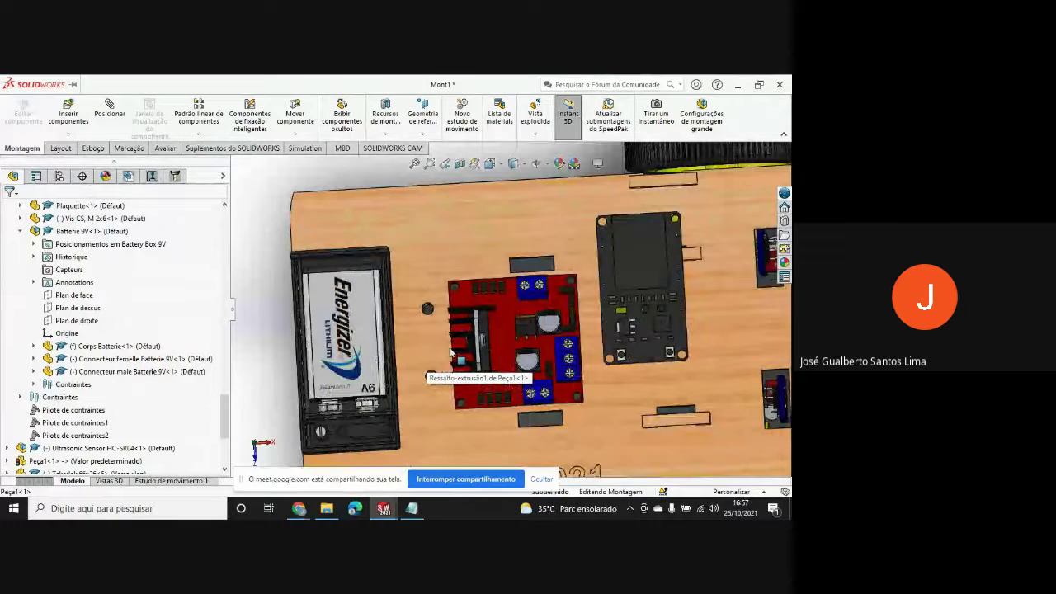
{"action": "middle_click_drag", "start_coordinate": [452, 354], "coordinate": [511, 363]}
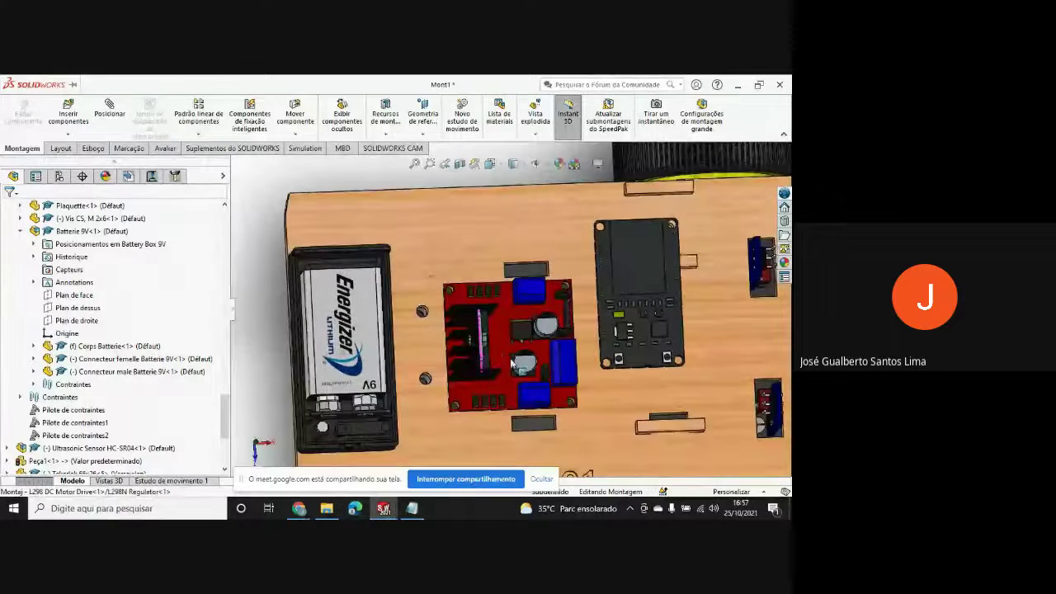
{"action": "scroll", "coordinate": [520, 342], "scroll_direction": "up", "scroll_amount": 2}
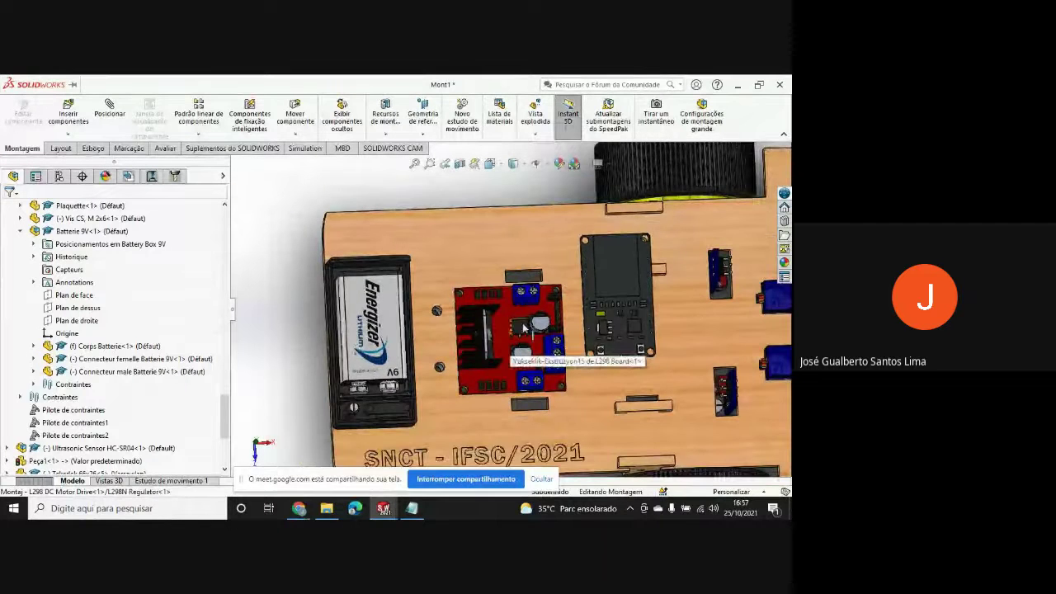
{"action": "scroll", "coordinate": [528, 327], "scroll_direction": "up", "scroll_amount": 8}
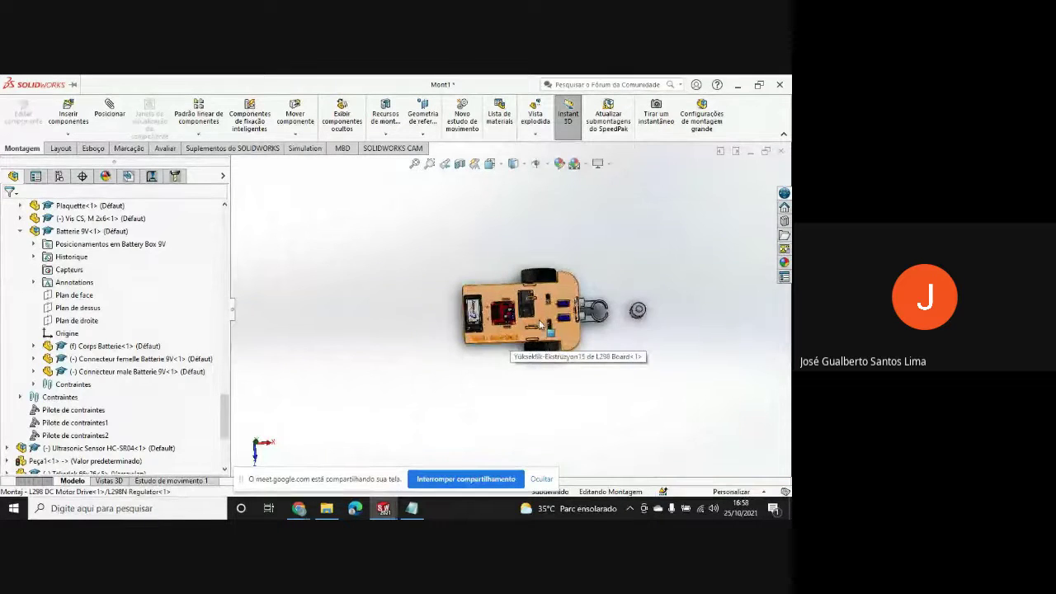
{"action": "scroll", "coordinate": [541, 325], "scroll_direction": "down", "scroll_amount": 5}
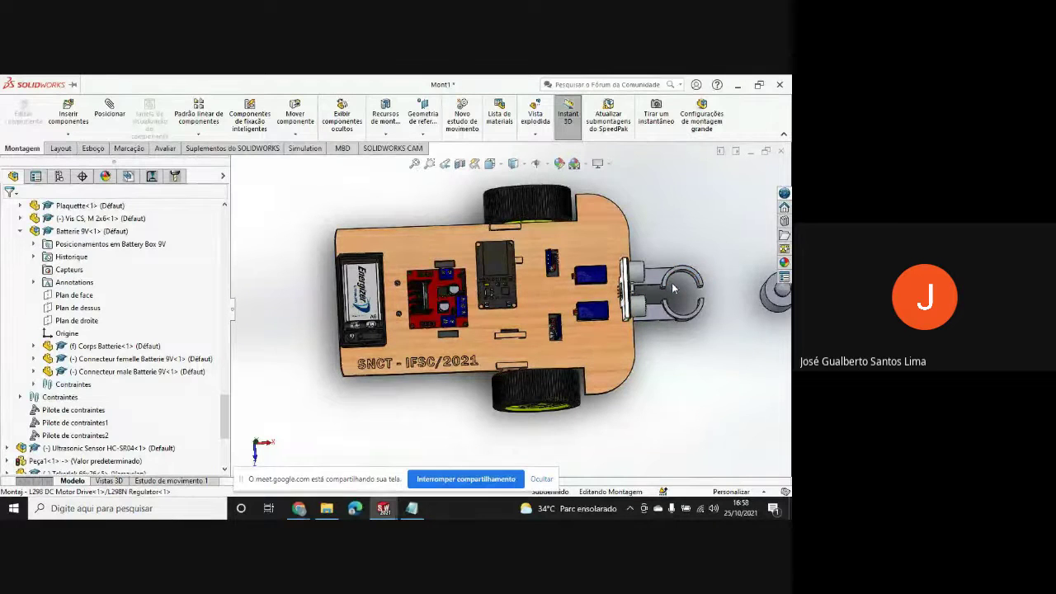
{"action": "scroll", "coordinate": [674, 288], "scroll_direction": "up", "scroll_amount": 4}
{"action": "scroll", "coordinate": [620, 287], "scroll_direction": "down", "scroll_amount": 4}
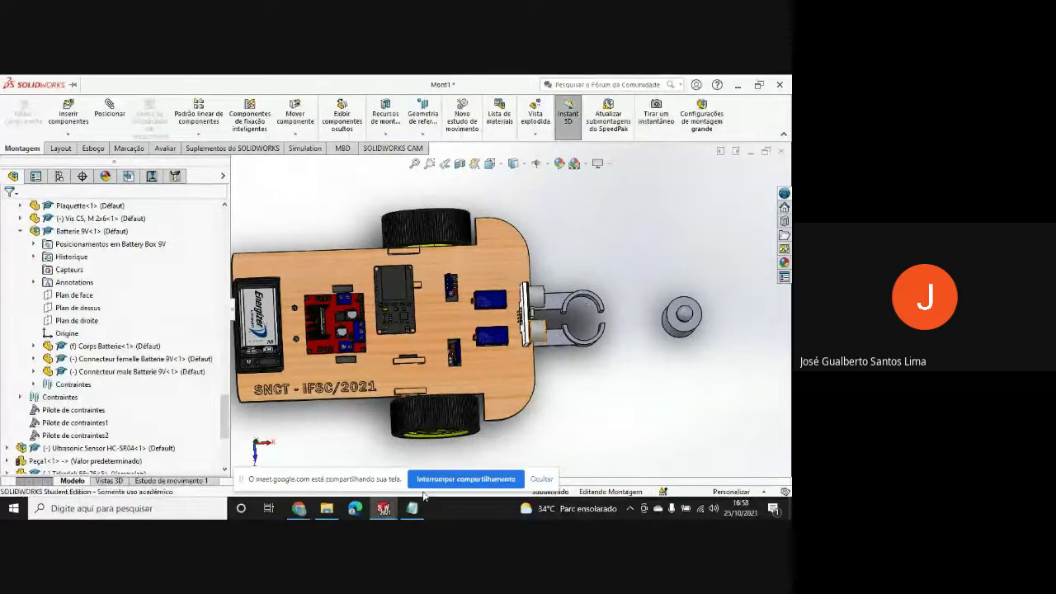
- Close the Mont2 assembly without saving and select the gripper claw in the car
{"action": "mouse_move", "coordinate": [395, 515]}
{"action": "left_click", "coordinate": [450, 460]}
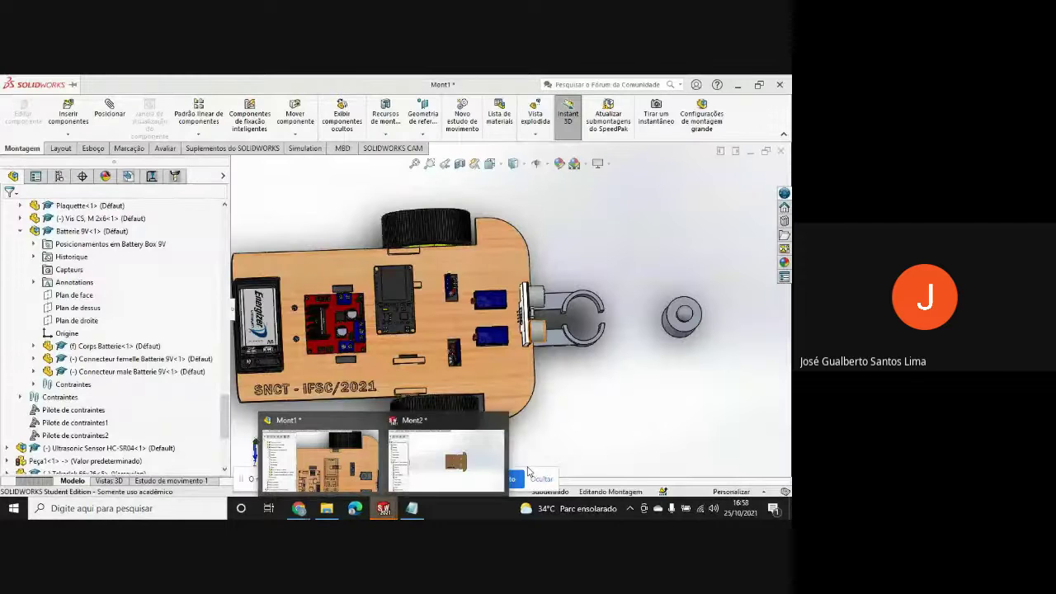
{"action": "left_click", "coordinate": [500, 420]}
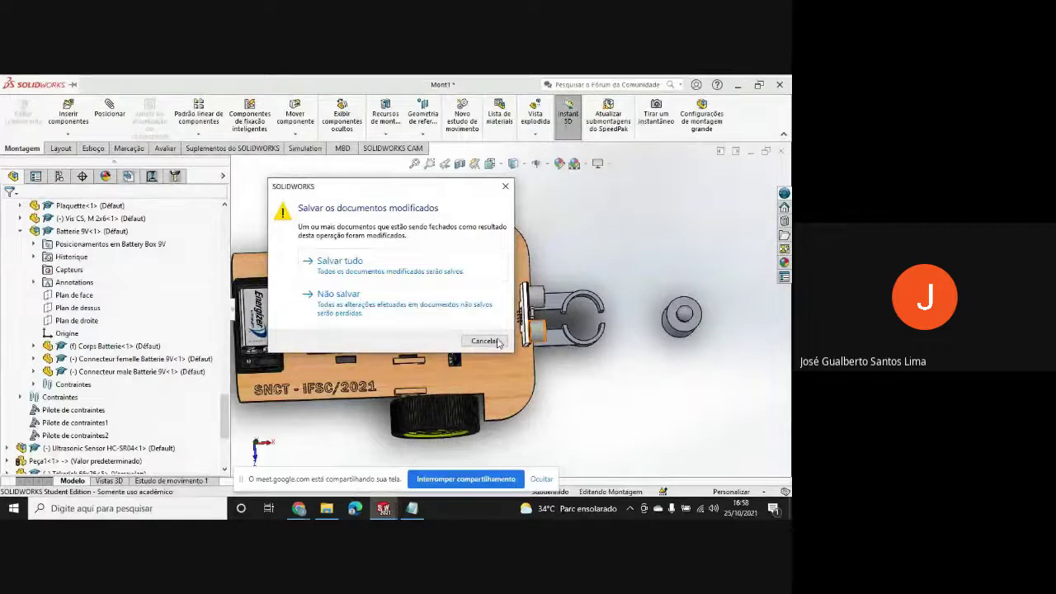
{"action": "left_click", "coordinate": [369, 312]}
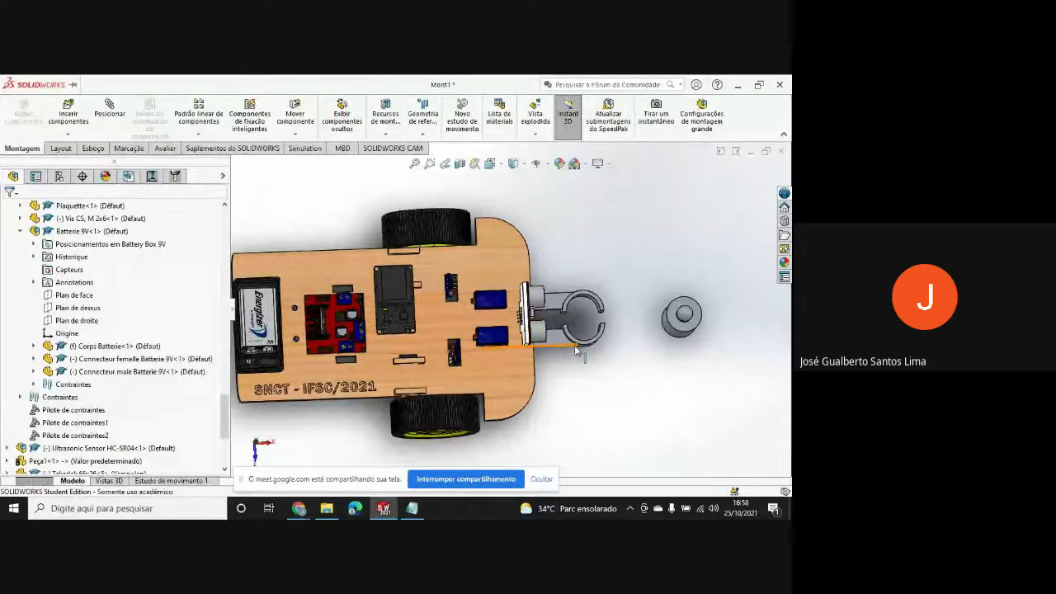
{"action": "left_click", "coordinate": [558, 306]}
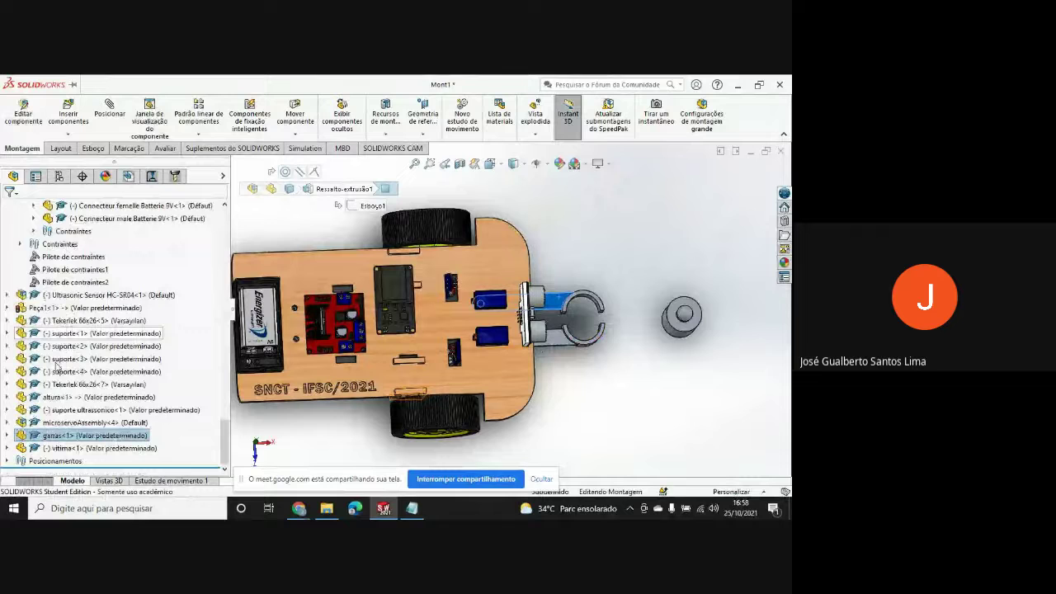
- Bring up the garras<1> component options, then rotate and zoom the claw part to inspect it
{"action": "right_click", "coordinate": [74, 437]}
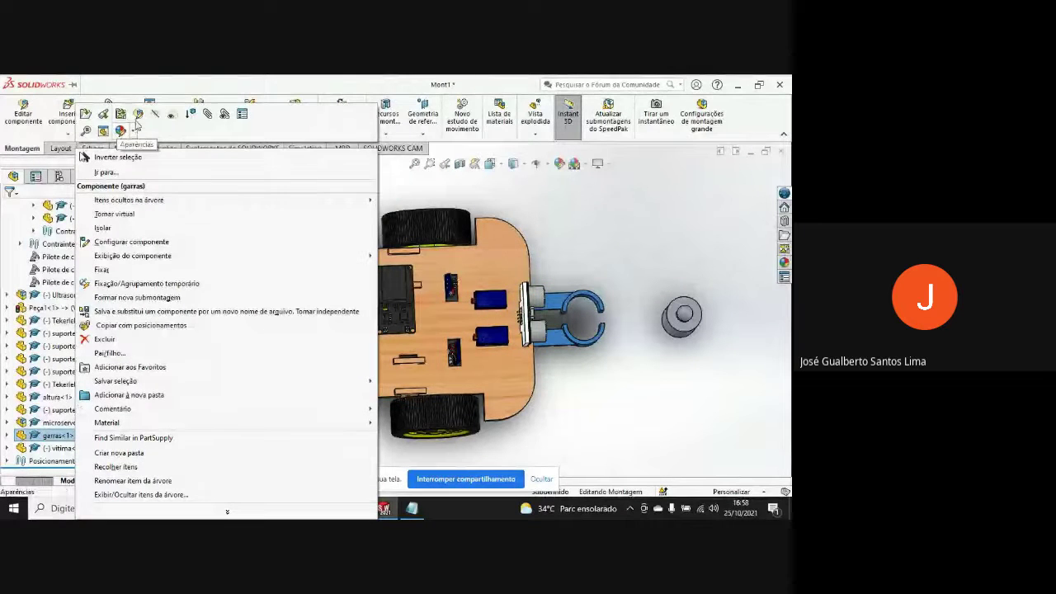
{"action": "key", "text": "Escape"}
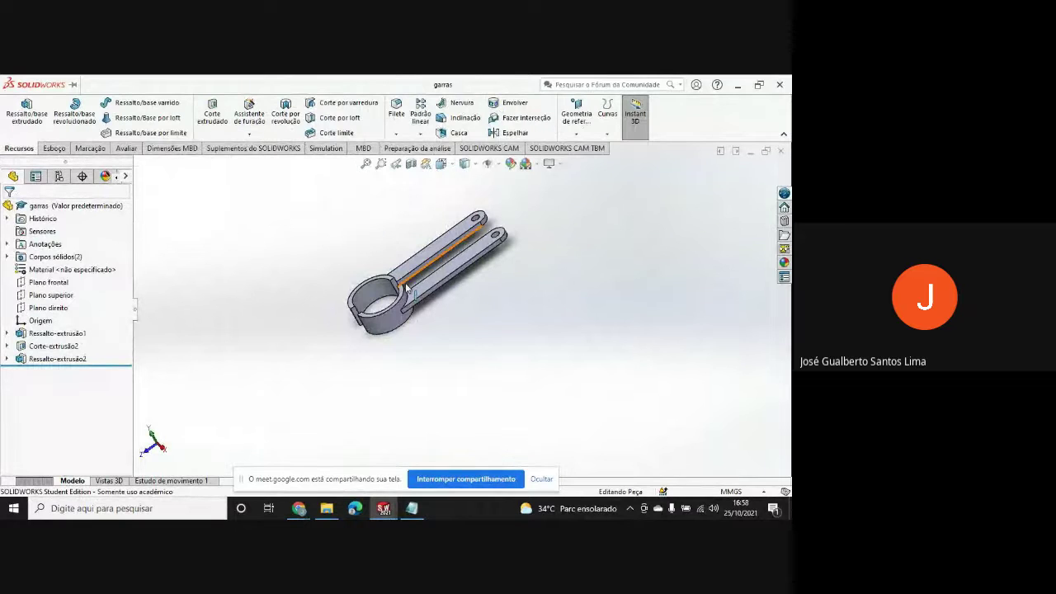
{"action": "scroll", "coordinate": [443, 271], "scroll_direction": "up", "scroll_amount": 5}
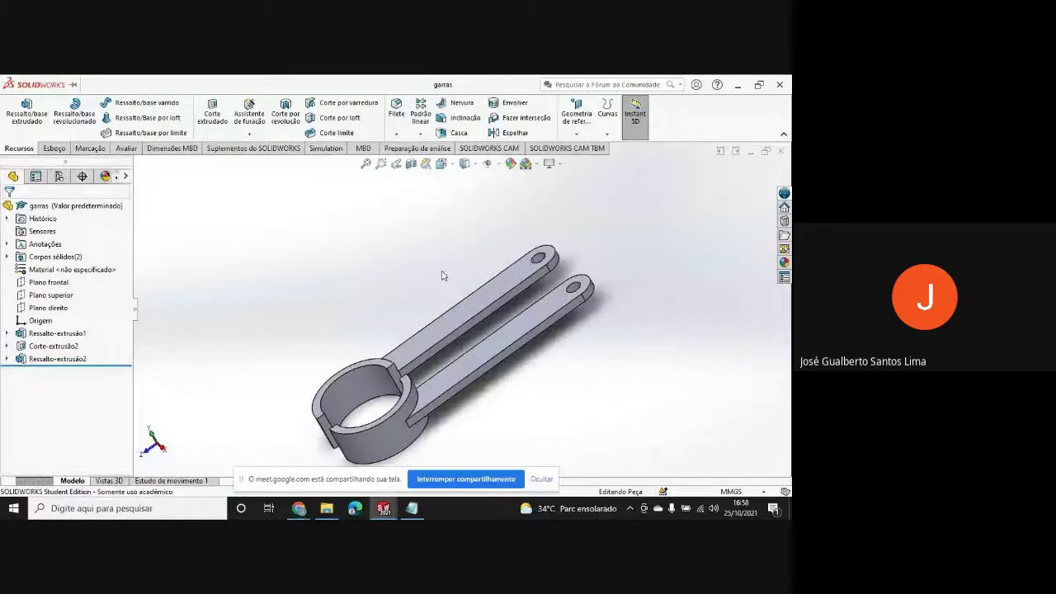
{"action": "middle_click_drag", "start_coordinate": [344, 278], "coordinate": [393, 353]}
{"action": "scroll", "coordinate": [393, 353], "scroll_direction": "down", "scroll_amount": 5}
{"action": "scroll", "coordinate": [391, 353], "scroll_direction": "down", "scroll_amount": 2}
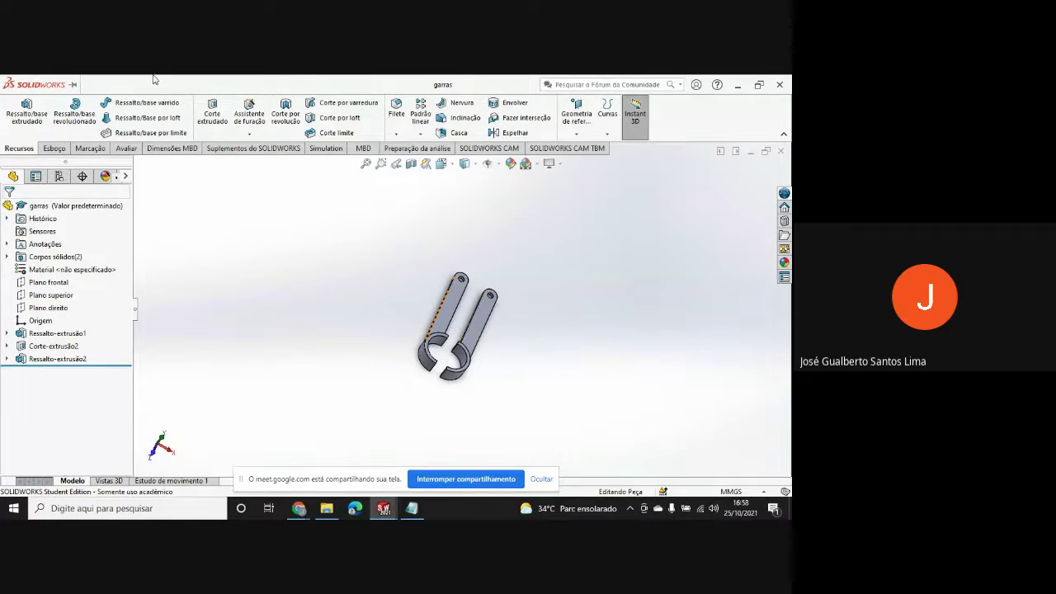
- Save the garras claw to the desktop as an STL (*.stl) file, confirming the export
{"action": "left_click", "coordinate": [184, 85]}
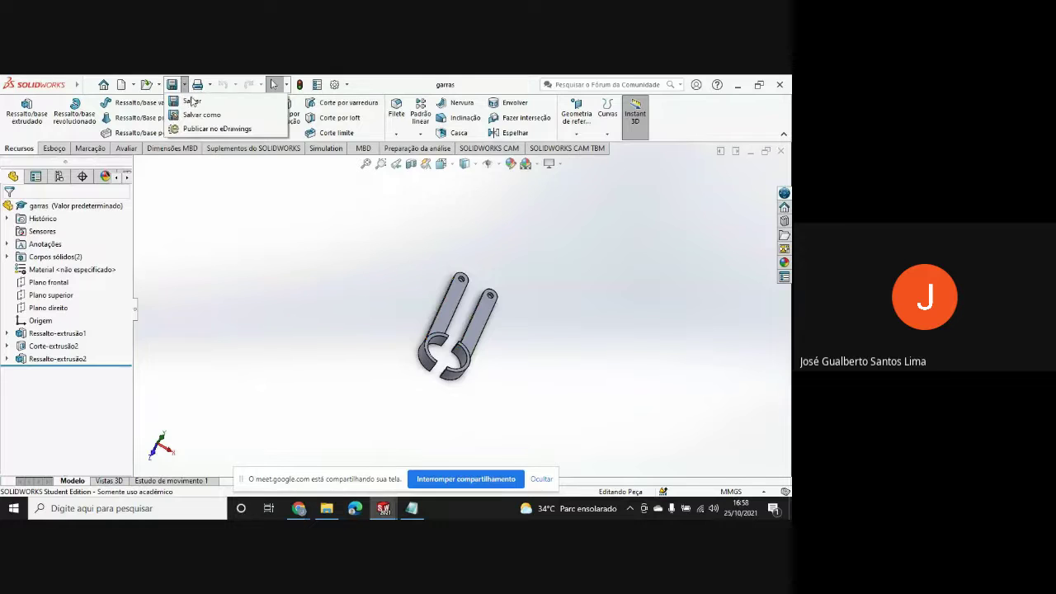
{"action": "left_click", "coordinate": [194, 98]}
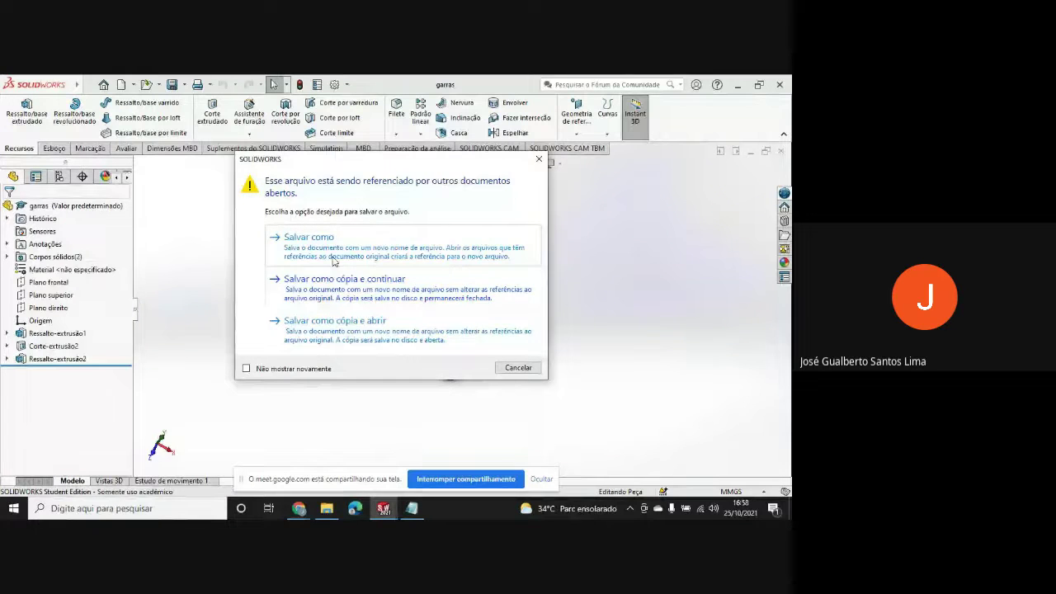
{"action": "left_click", "coordinate": [358, 261]}
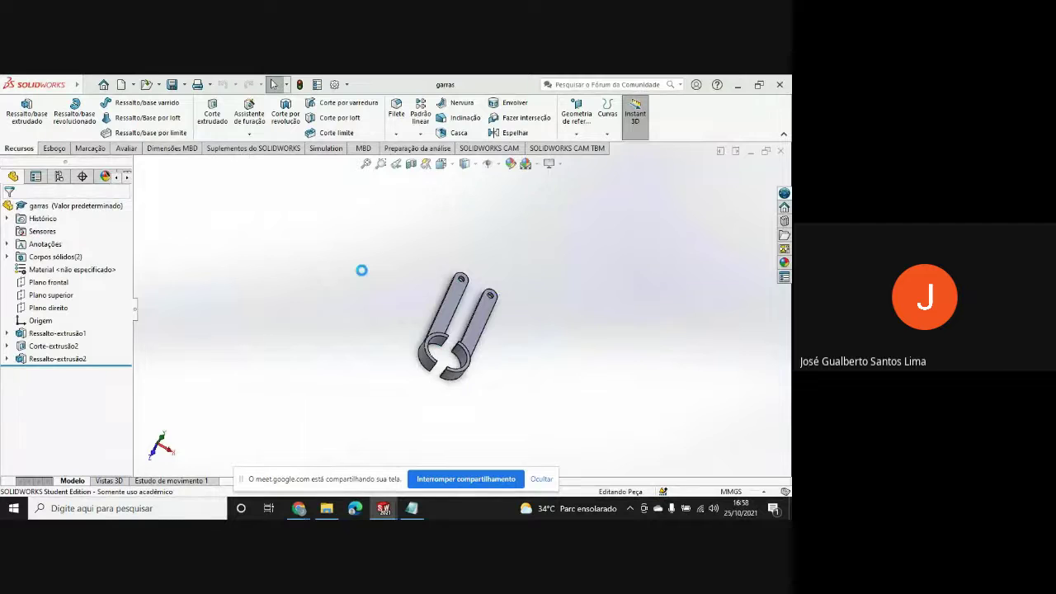
{"action": "scroll", "coordinate": [251, 251], "scroll_direction": "up", "scroll_amount": 1}
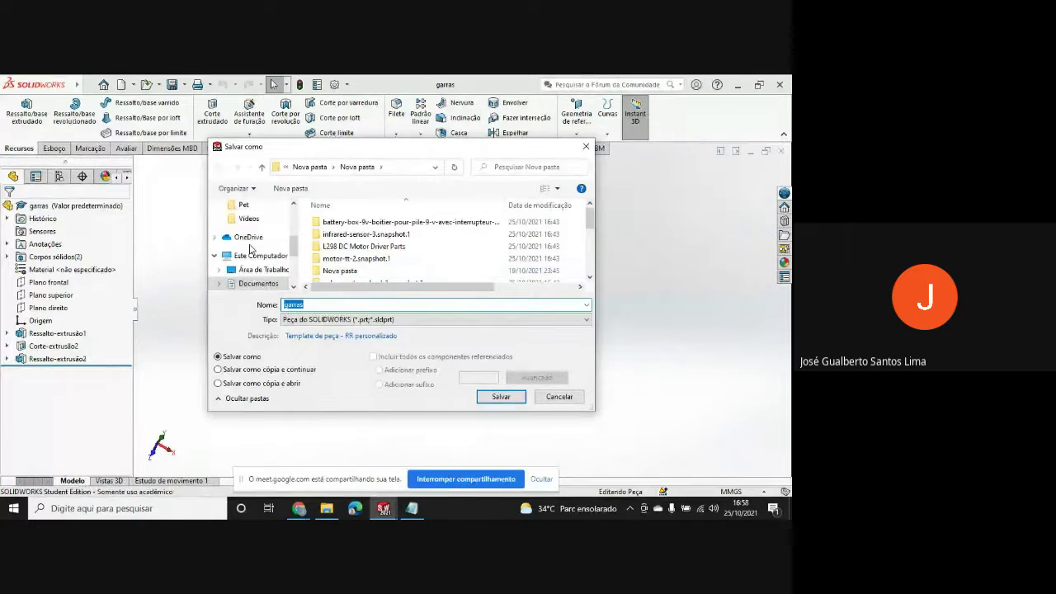
{"action": "left_click", "coordinate": [240, 269]}
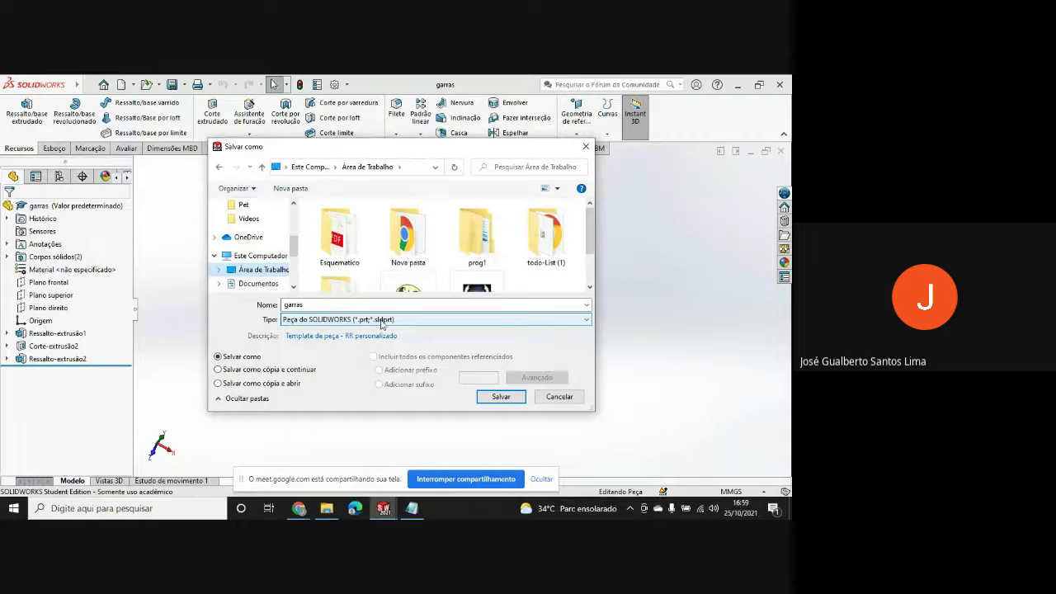
{"action": "left_click", "coordinate": [357, 319]}
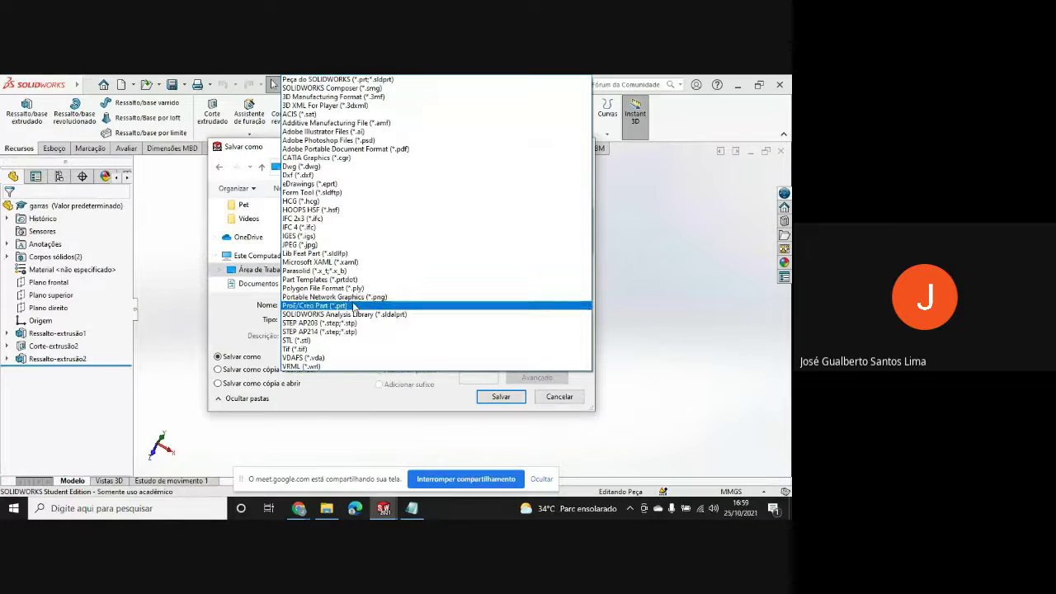
{"action": "left_click", "coordinate": [322, 340]}
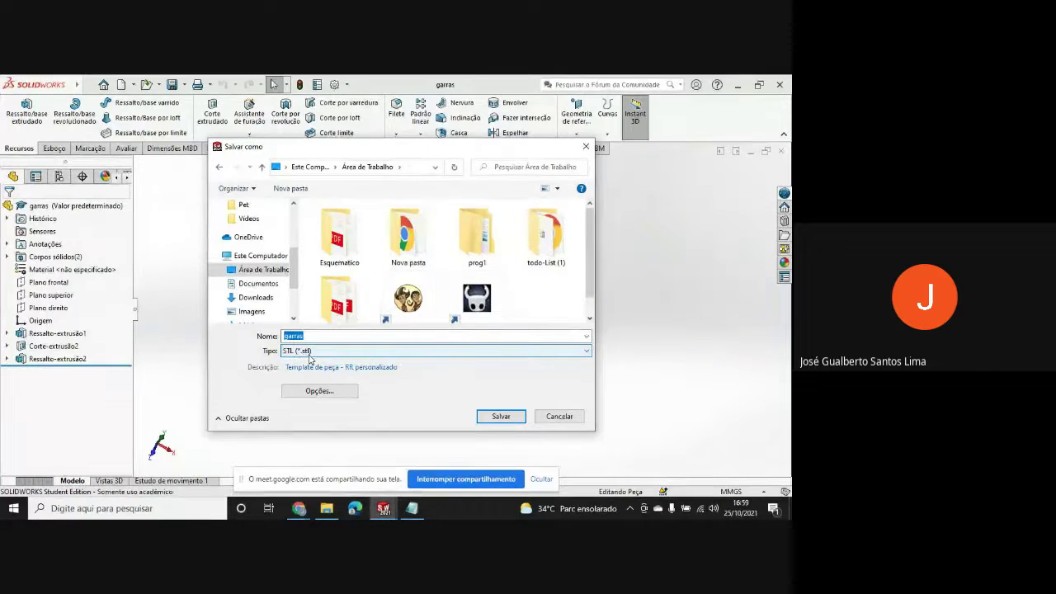
{"action": "left_click", "coordinate": [495, 419]}
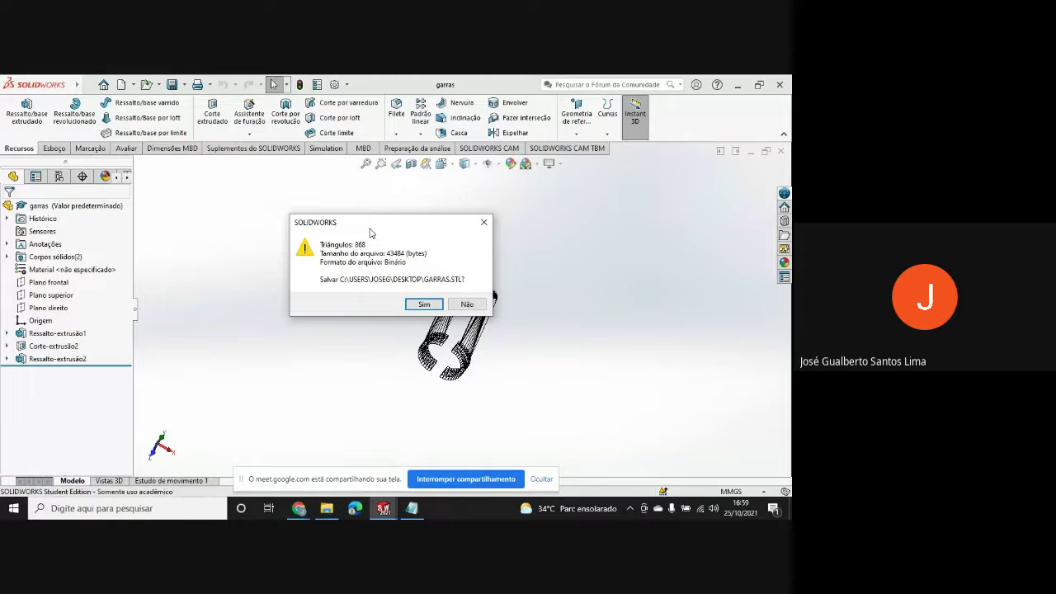
{"action": "left_click", "coordinate": [424, 305]}
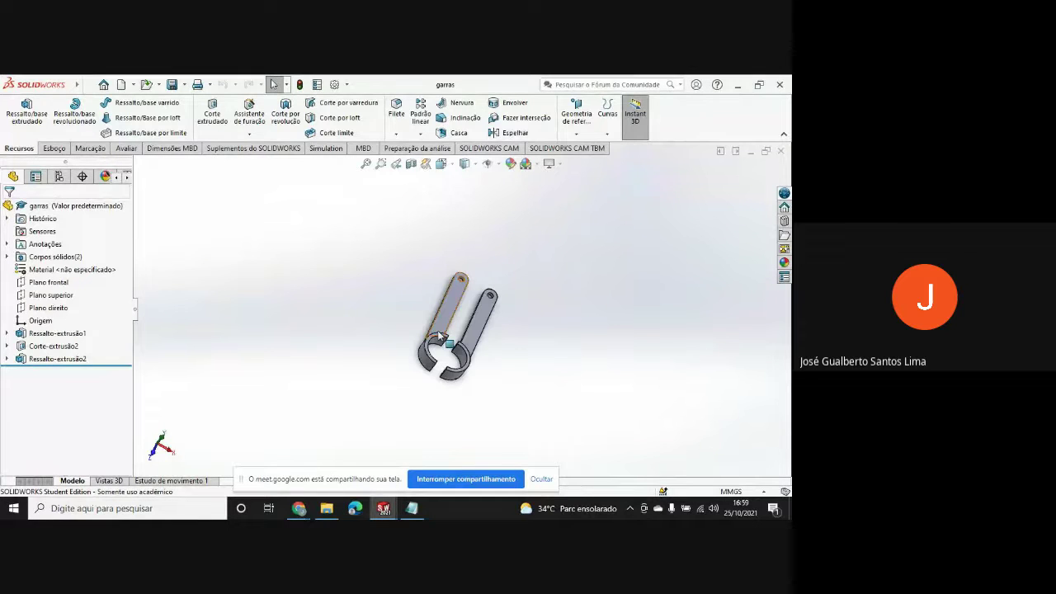
- Minimize SolidWorks, File Explorer and Chrome, open garras from the desktop, and return to SolidWorks
{"action": "left_click", "coordinate": [735, 84]}
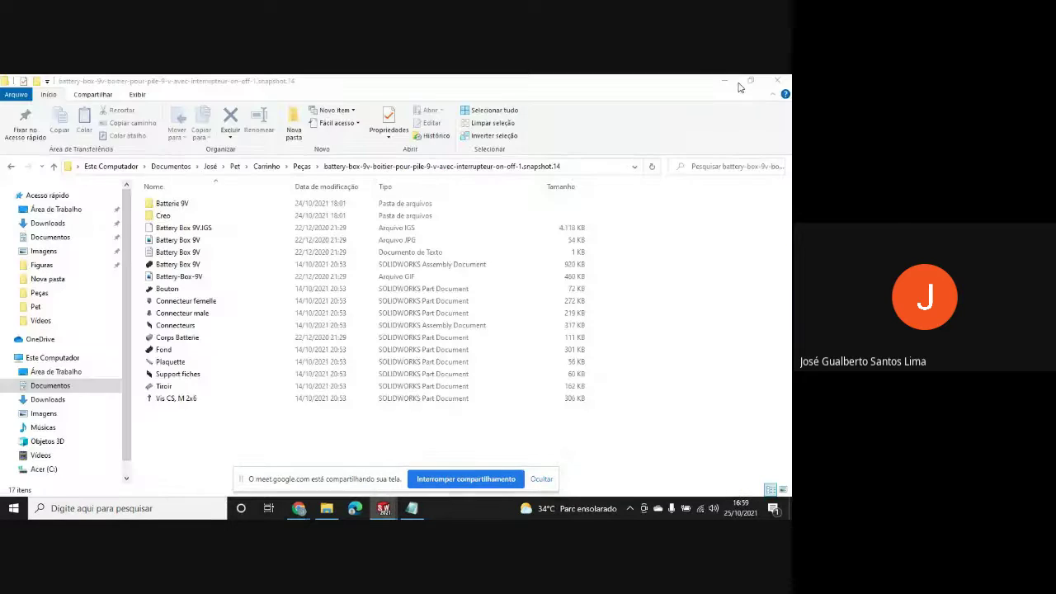
{"action": "left_click", "coordinate": [724, 83]}
{"action": "left_click", "coordinate": [723, 83]}
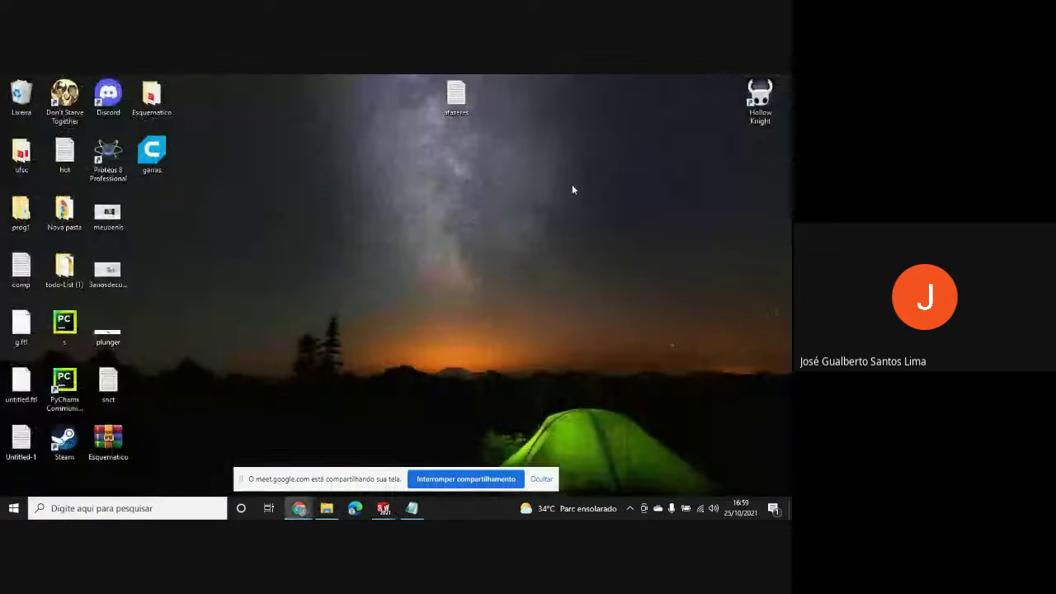
{"action": "double_click", "coordinate": [157, 152]}
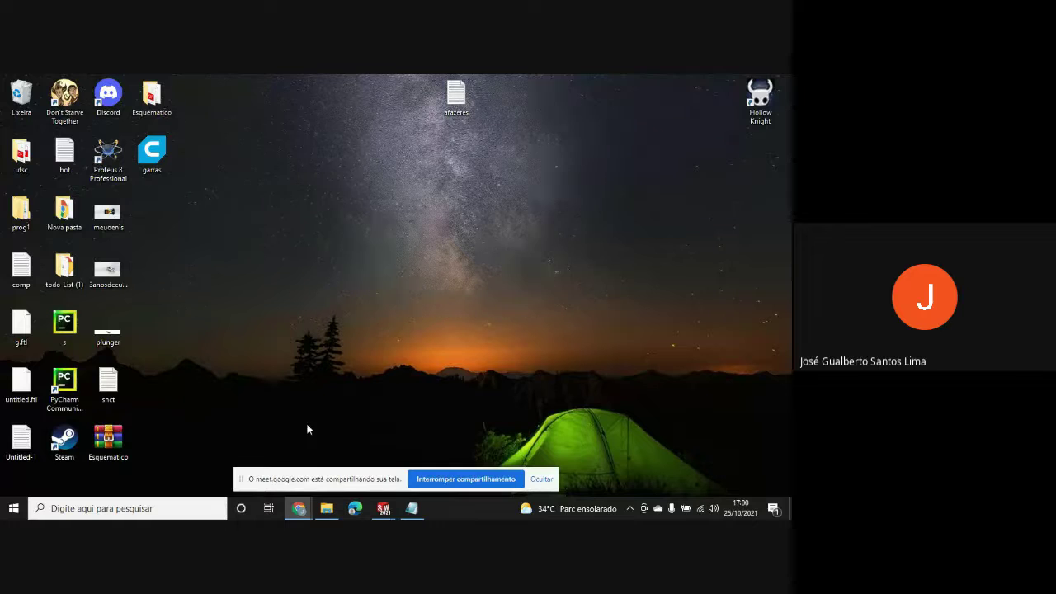
{"action": "mouse_move", "coordinate": [385, 510]}
{"action": "left_click", "coordinate": [334, 460]}
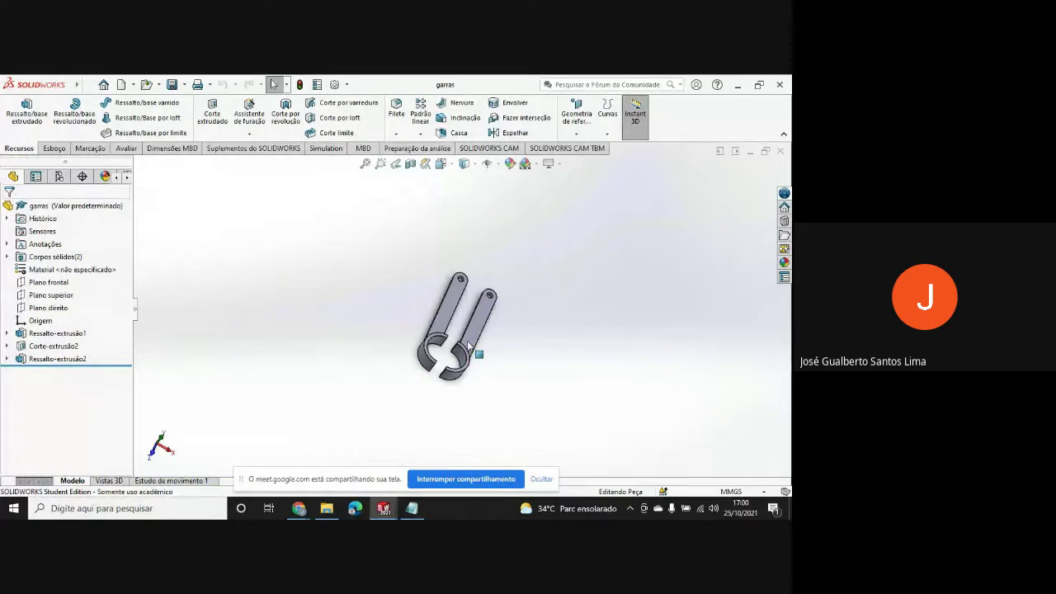
- Orbit the claw, snap it to isometric view, zoom out, then minimize SolidWorks
{"action": "middle_click_drag", "start_coordinate": [471, 354], "coordinate": [373, 321]}
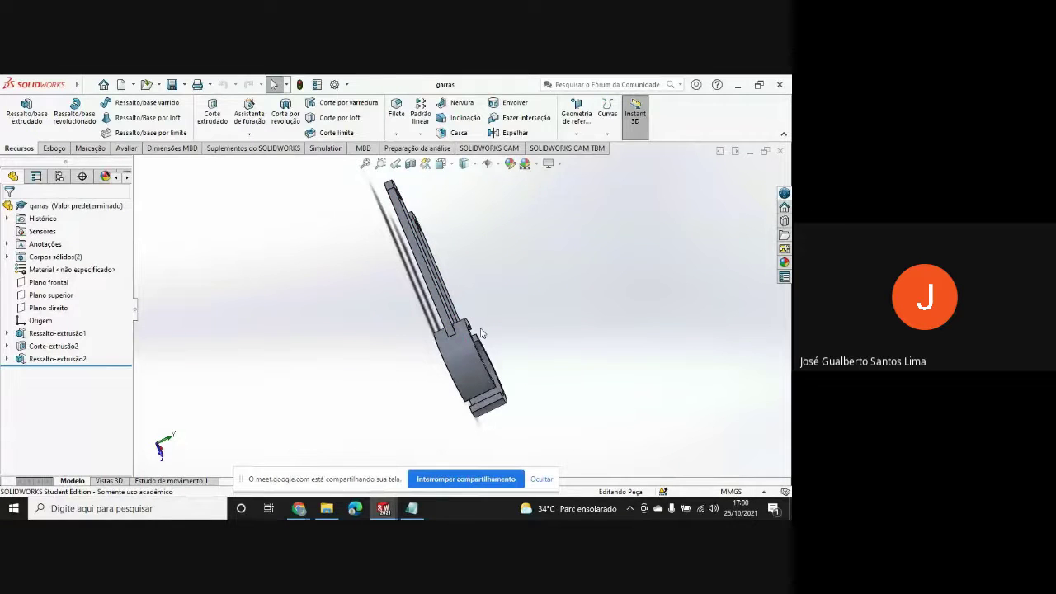
{"action": "scroll", "coordinate": [483, 330], "scroll_direction": "up", "scroll_amount": 2}
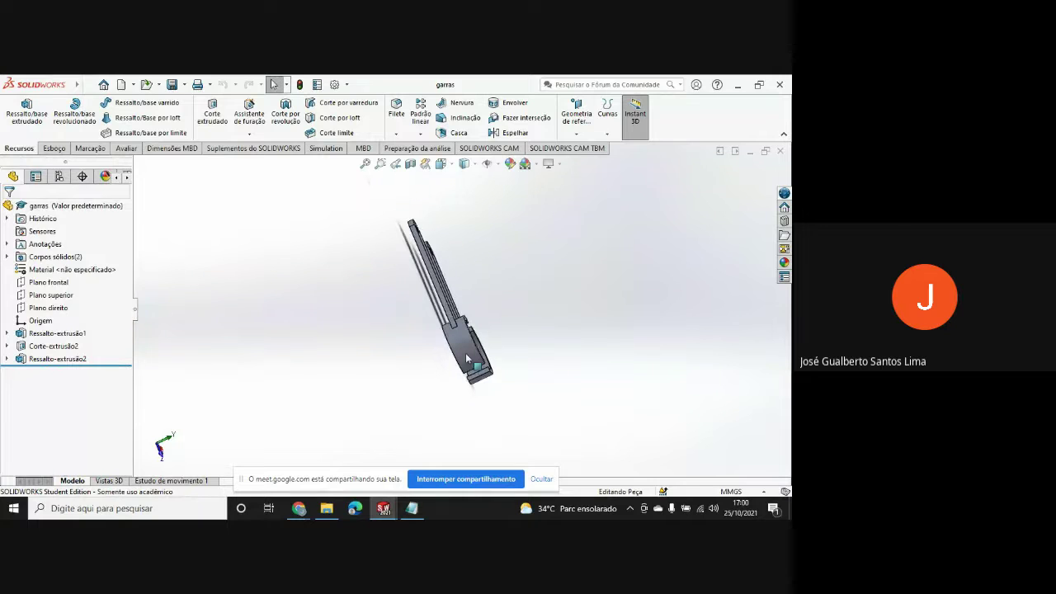
{"action": "scroll", "coordinate": [492, 339], "scroll_direction": "up", "scroll_amount": 1}
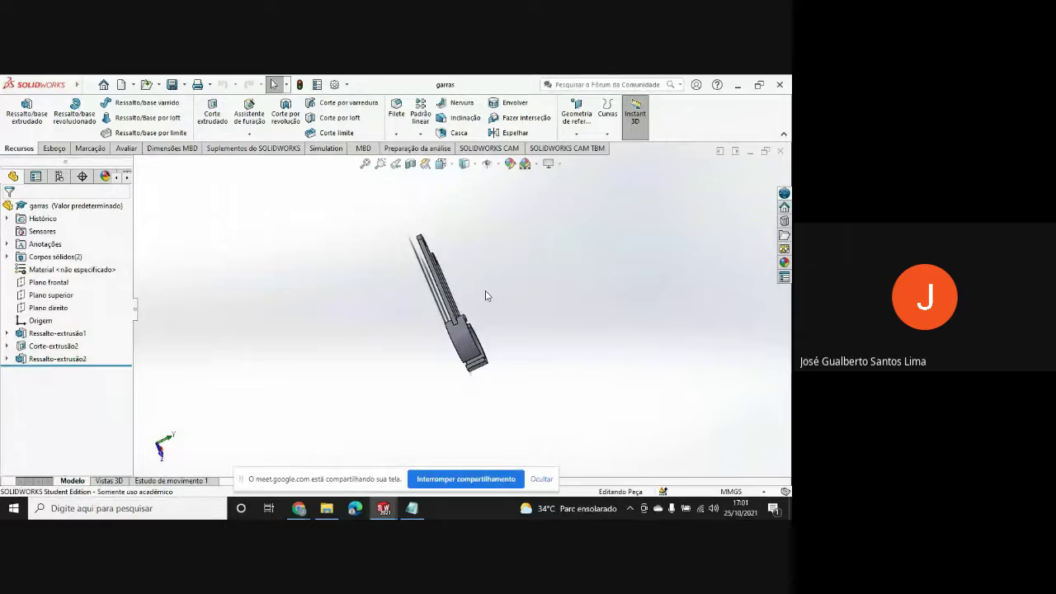
{"action": "key", "text": "ctrl+7"}
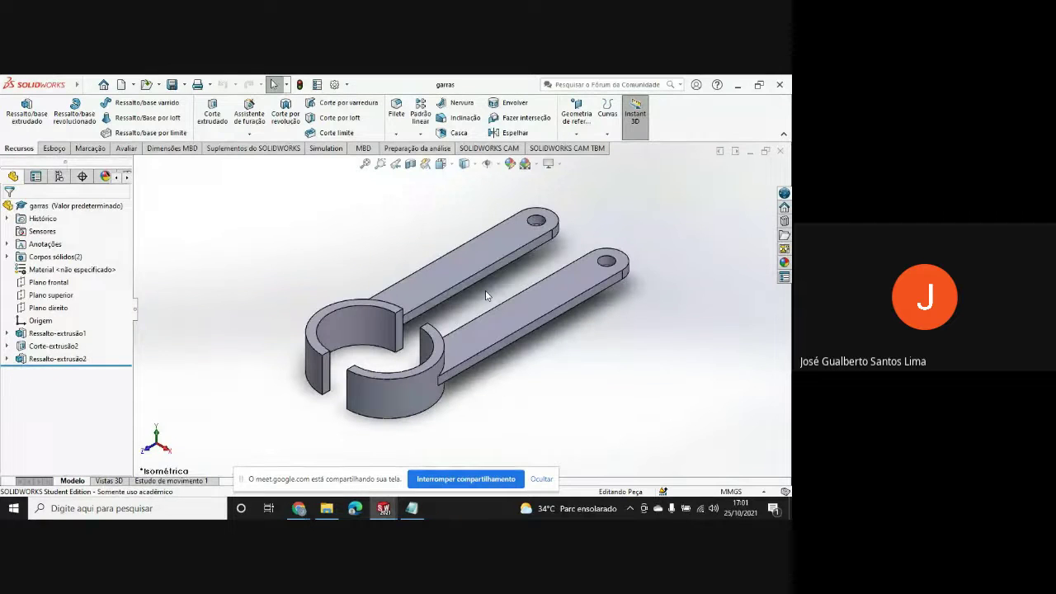
{"action": "scroll", "coordinate": [464, 319], "scroll_direction": "up", "scroll_amount": 3}
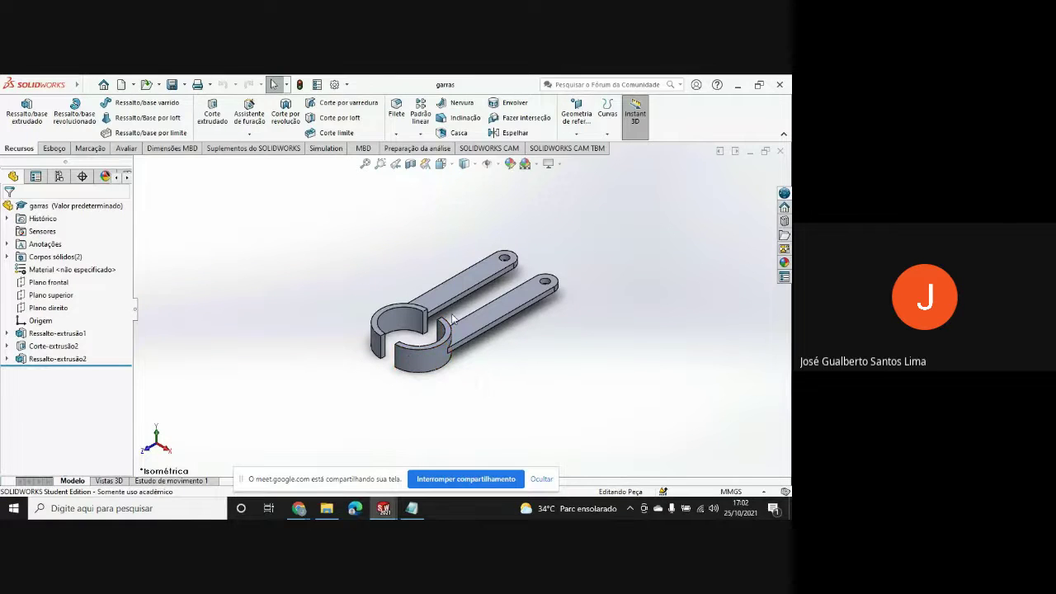
{"action": "scroll", "coordinate": [456, 307], "scroll_direction": "up", "scroll_amount": 3}
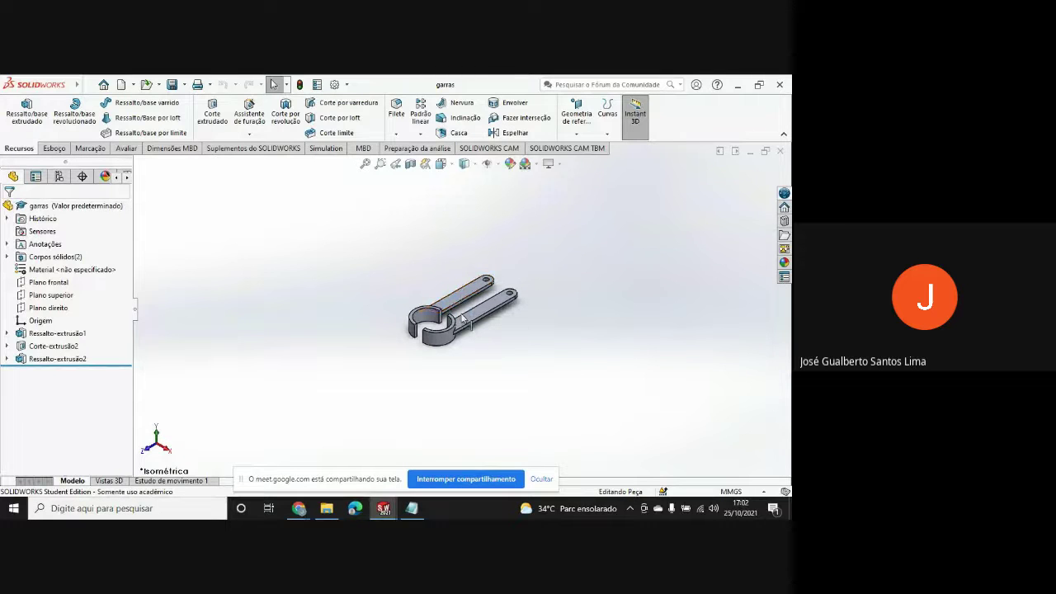
{"action": "scroll", "coordinate": [450, 370], "scroll_direction": "up", "scroll_amount": 3}
{"action": "scroll", "coordinate": [450, 370], "scroll_direction": "down", "scroll_amount": 2}
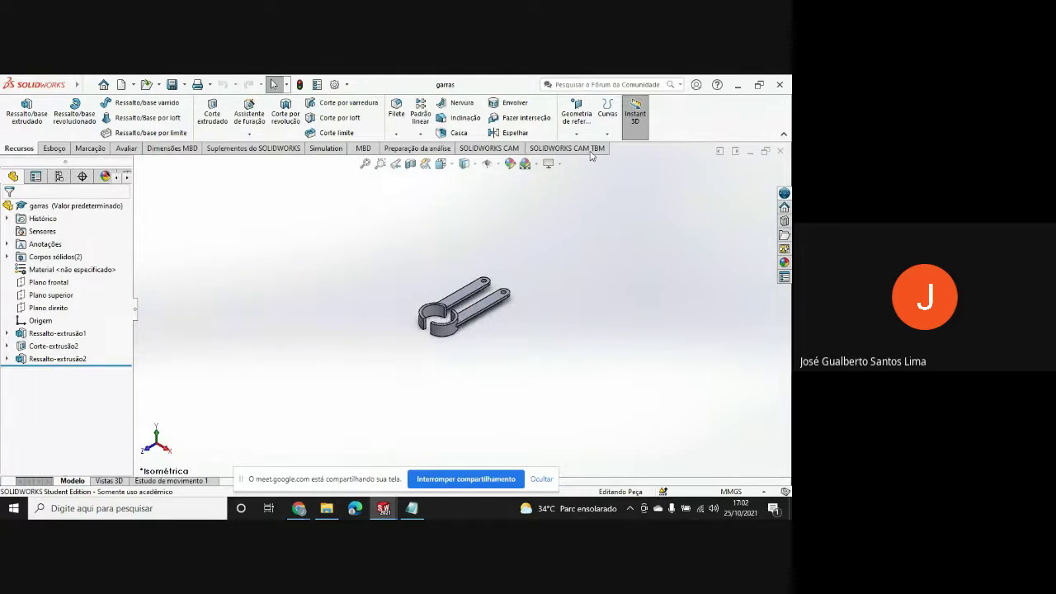
{"action": "left_click", "coordinate": [738, 84]}
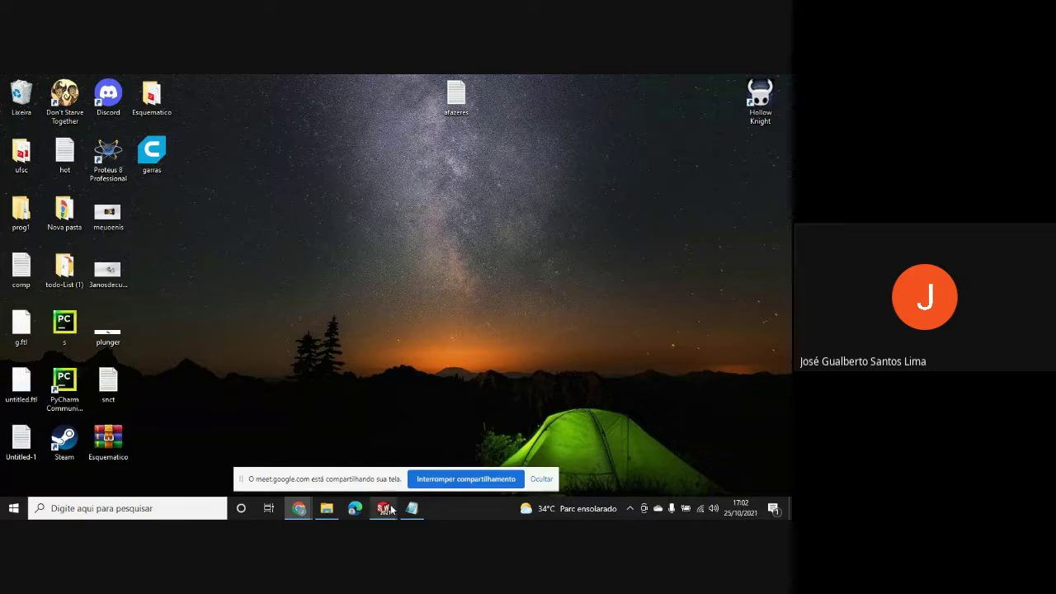
- Restore SolidWorks, switch to the Mont1 assembly, and show its hidden components
{"action": "left_click", "coordinate": [435, 457]}
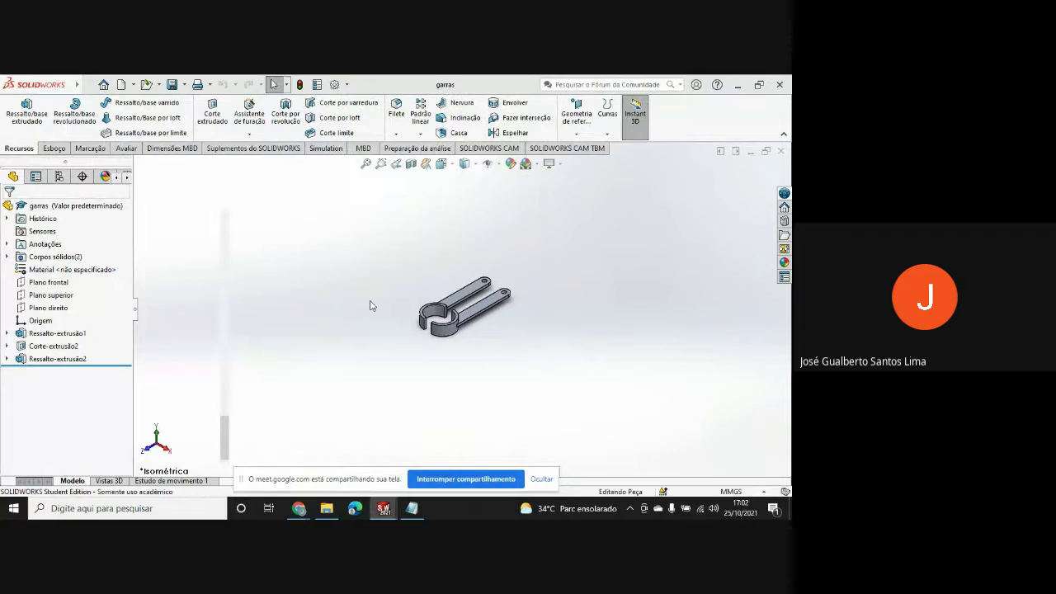
{"action": "key", "text": "ctrl+Tab"}
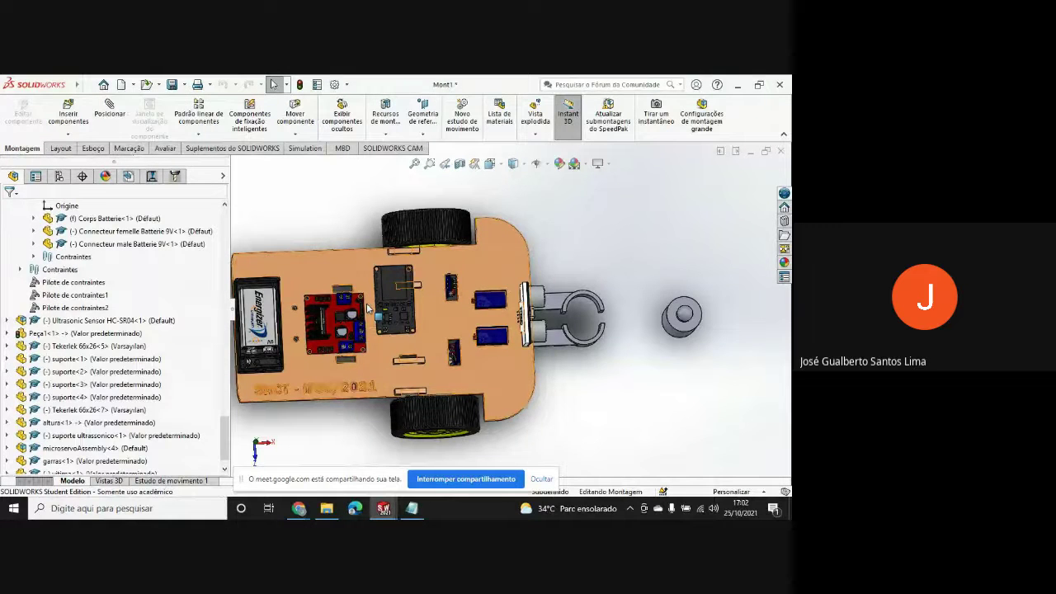
{"action": "scroll", "coordinate": [504, 314], "scroll_direction": "up", "scroll_amount": 3}
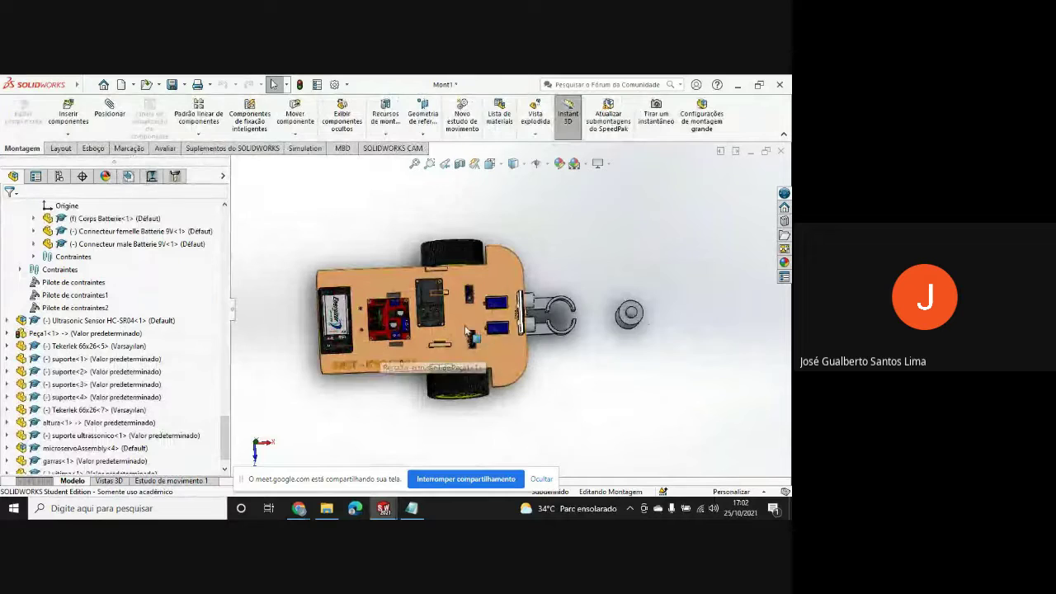
{"action": "scroll", "coordinate": [466, 334], "scroll_direction": "down", "scroll_amount": 5}
{"action": "scroll", "coordinate": [466, 338], "scroll_direction": "up", "scroll_amount": 3}
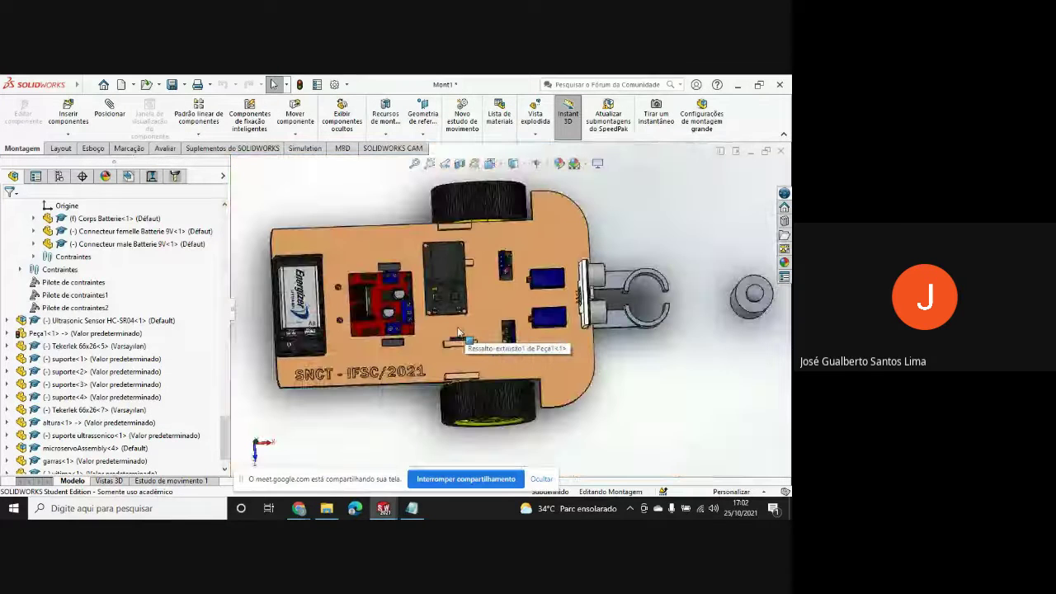
{"action": "left_click", "coordinate": [353, 131]}
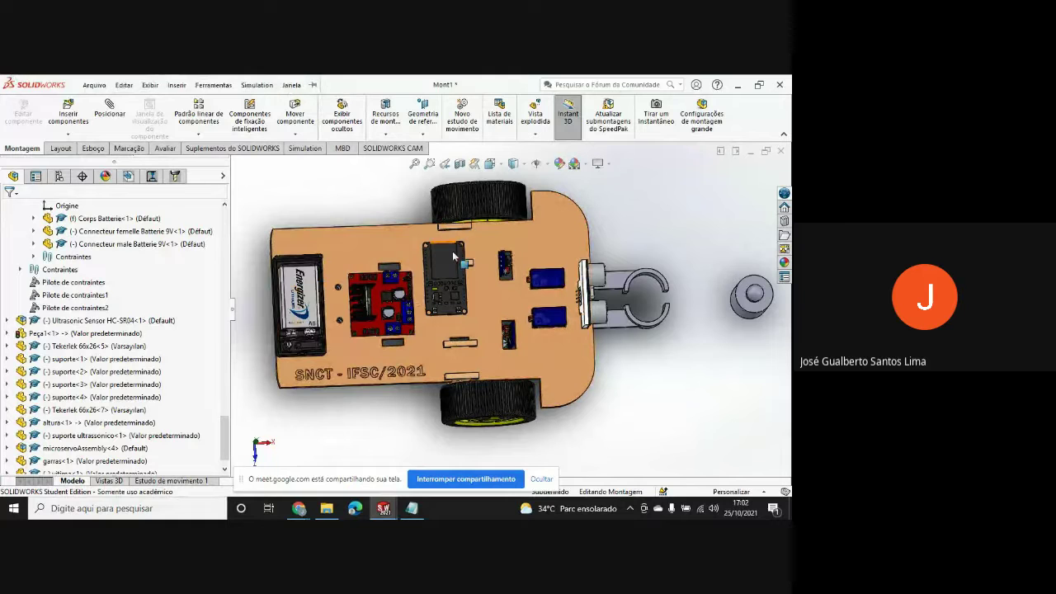
- Open the base plate Peça1 in its own window and close the garras part window
{"action": "right_click", "coordinate": [496, 310]}
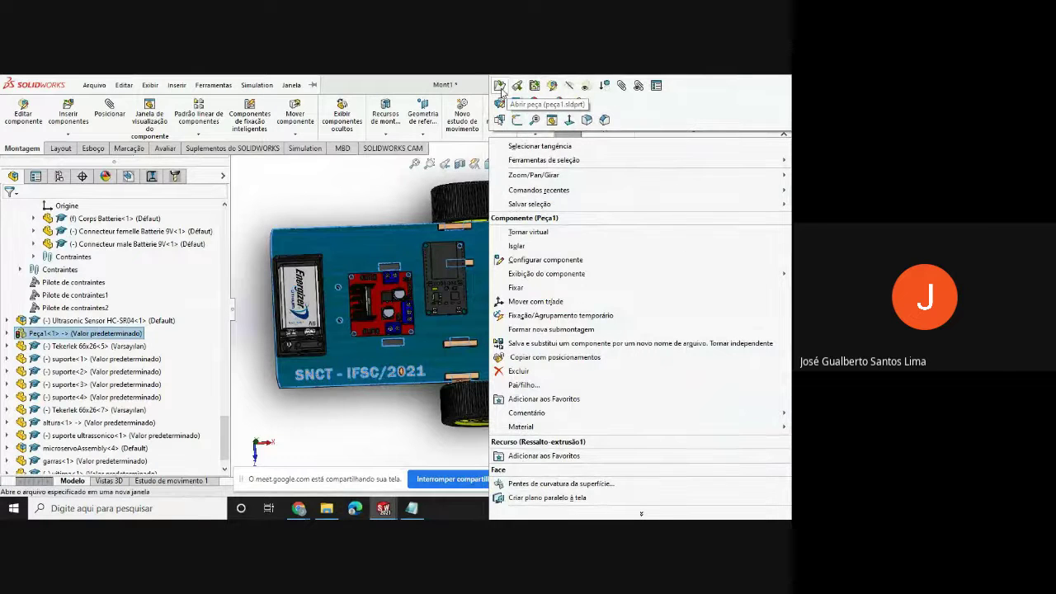
{"action": "left_click", "coordinate": [501, 86]}
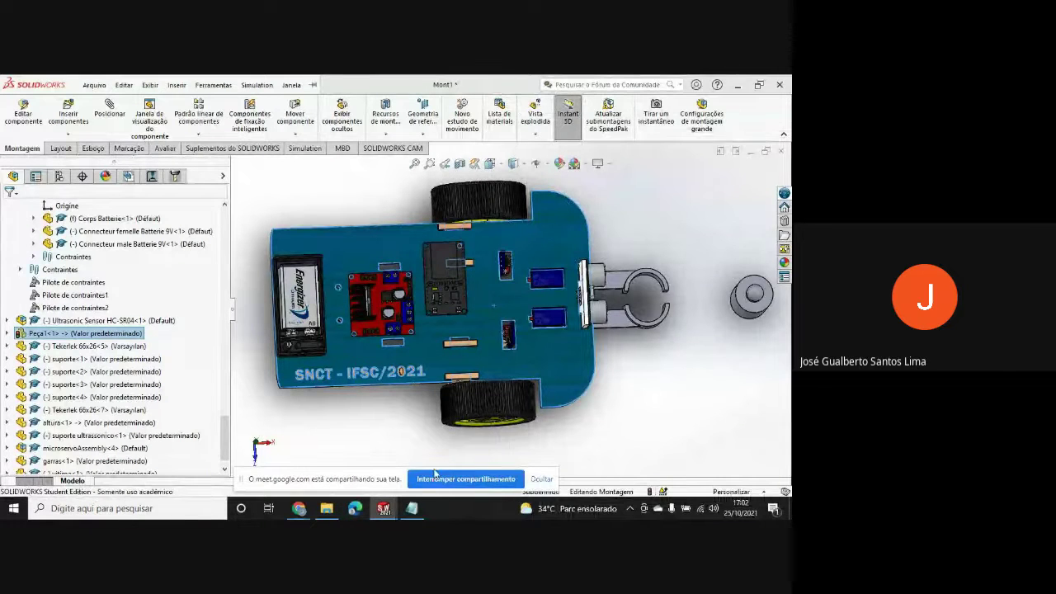
{"action": "mouse_move", "coordinate": [384, 508]}
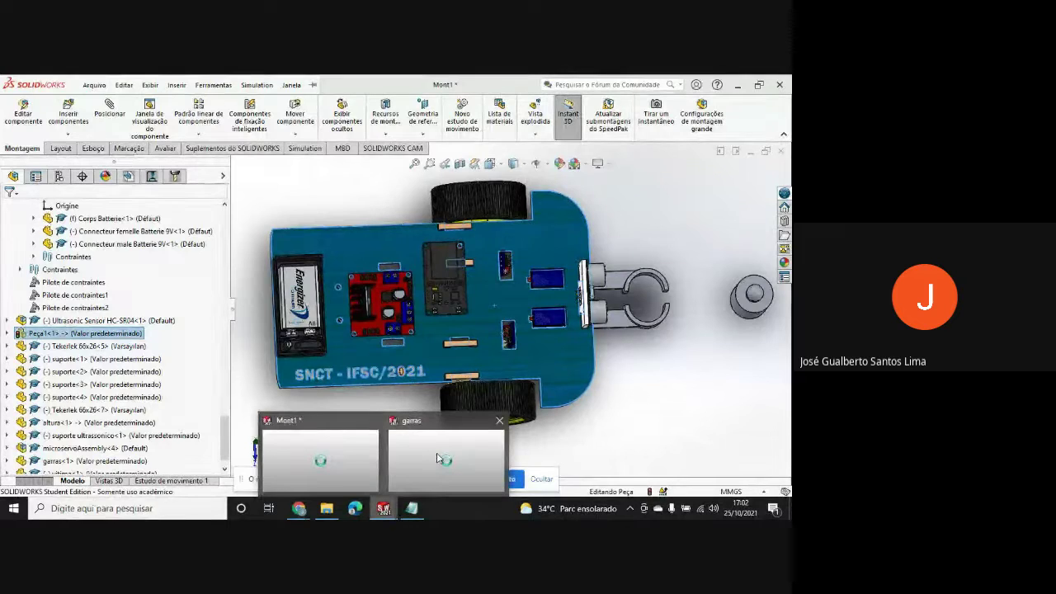
{"action": "mouse_move", "coordinate": [441, 438]}
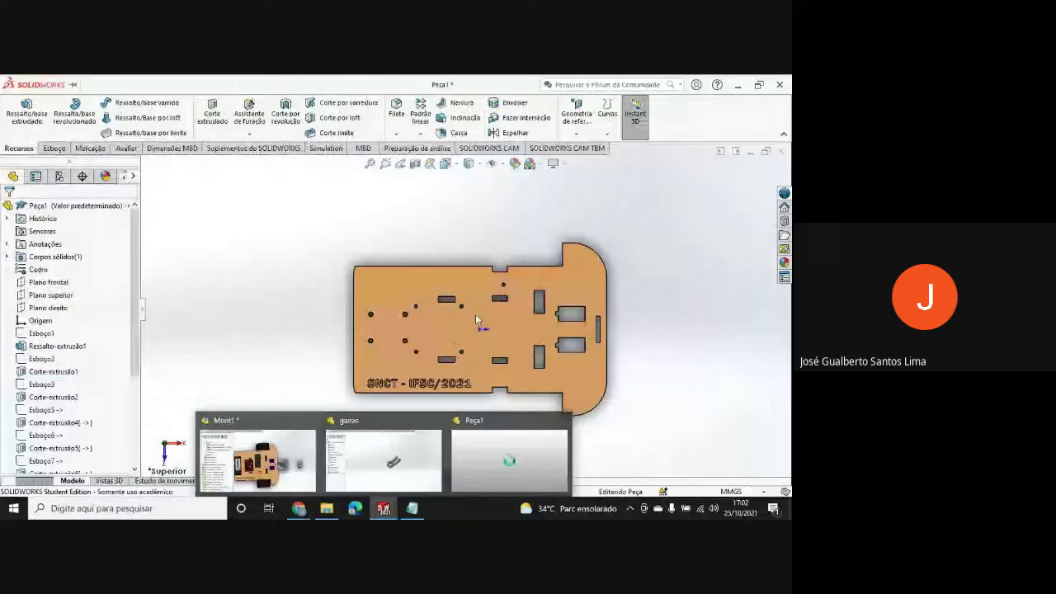
{"action": "left_click", "coordinate": [507, 458]}
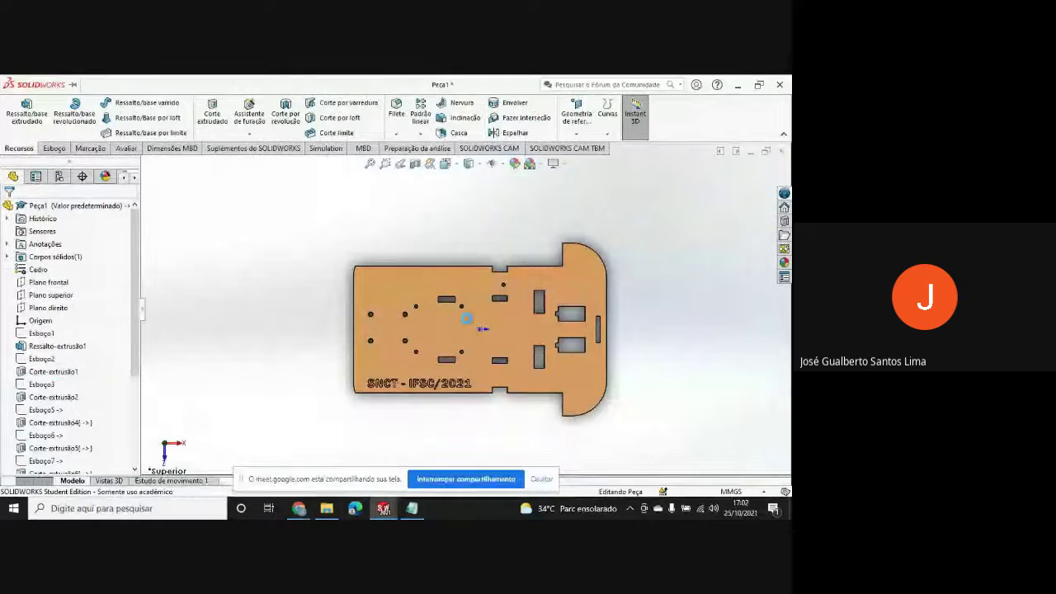
{"action": "mouse_move", "coordinate": [384, 508]}
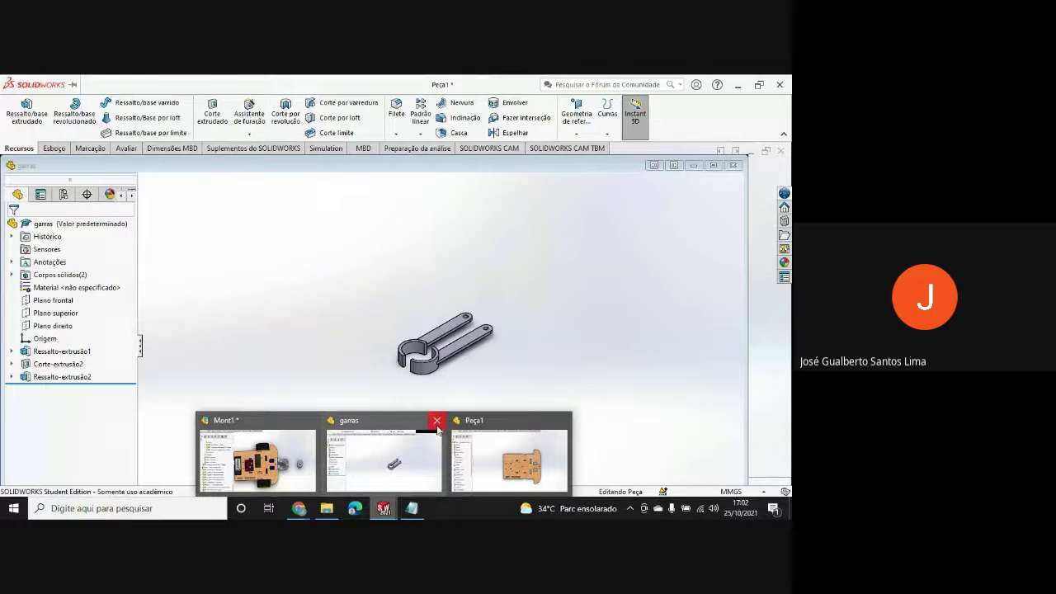
{"action": "left_click", "coordinate": [438, 423]}
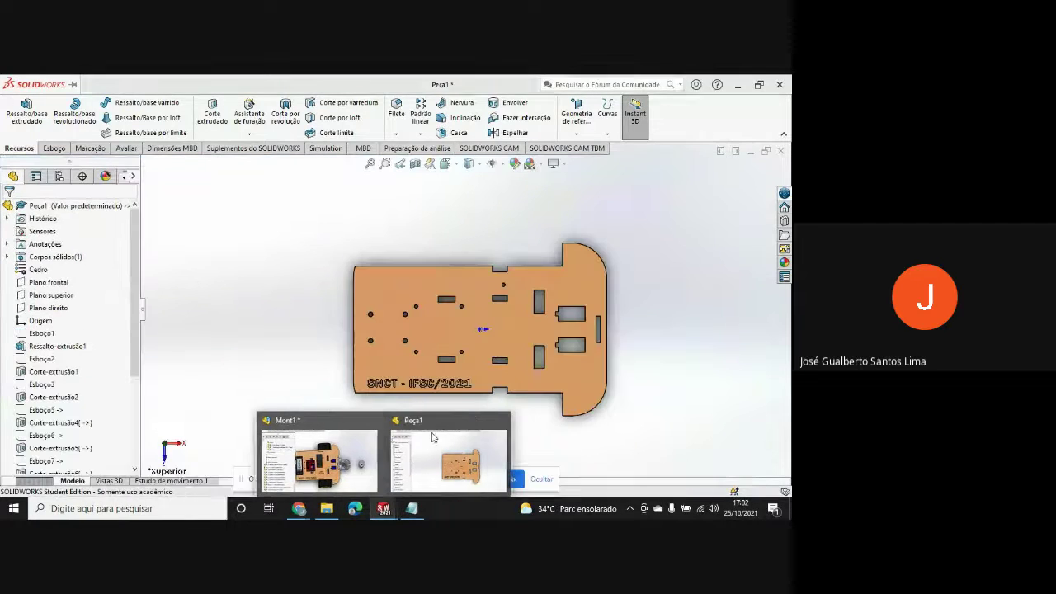
{"action": "left_click", "coordinate": [423, 454]}
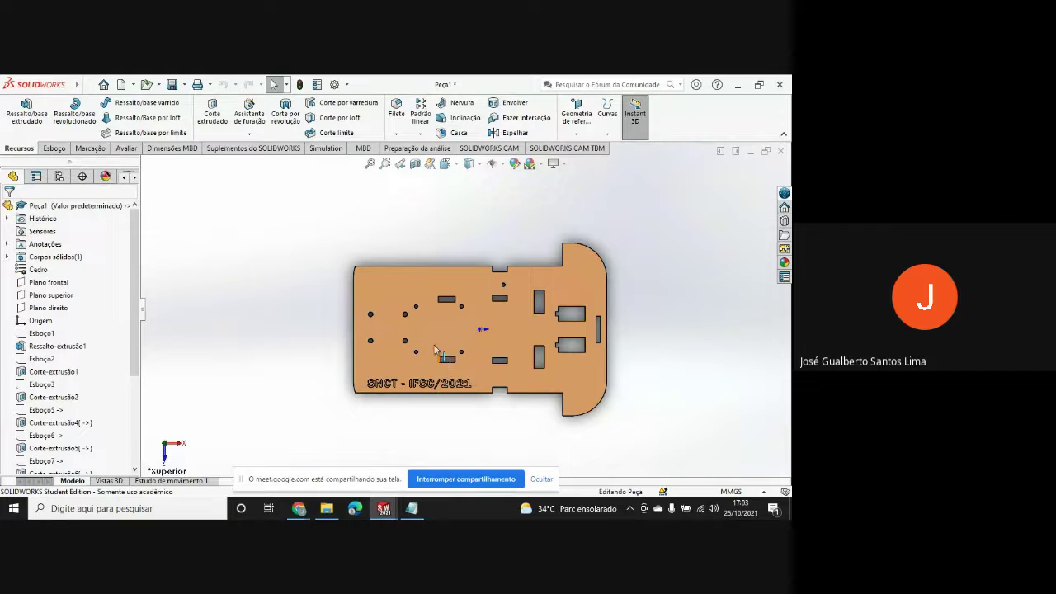
- Close the new-document and file-open dialogs unused, then reshow the new-document options
{"action": "left_click", "coordinate": [132, 84]}
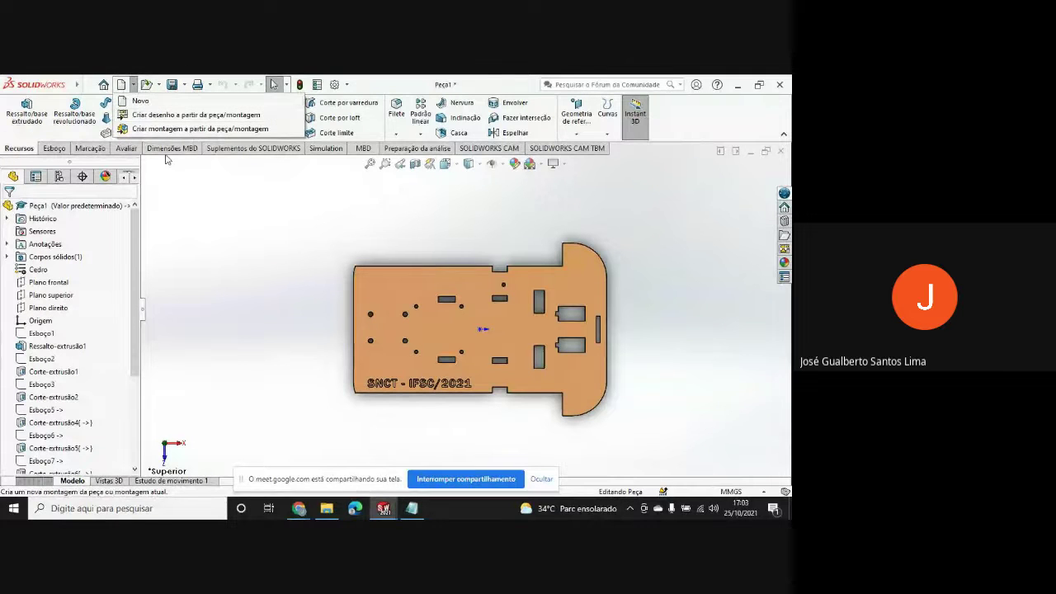
{"action": "left_click", "coordinate": [152, 115]}
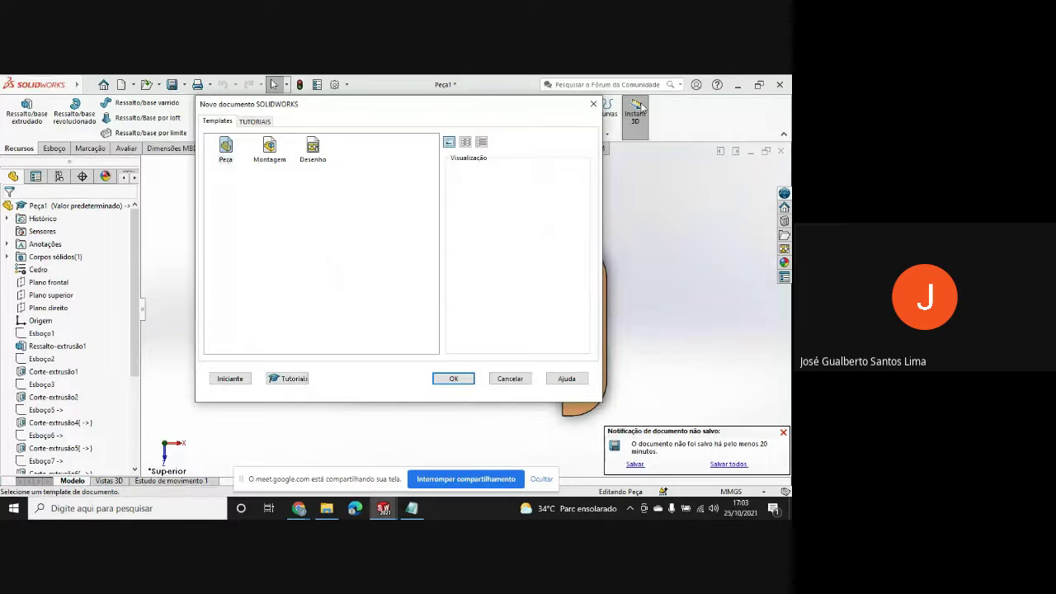
{"action": "left_click", "coordinate": [594, 104]}
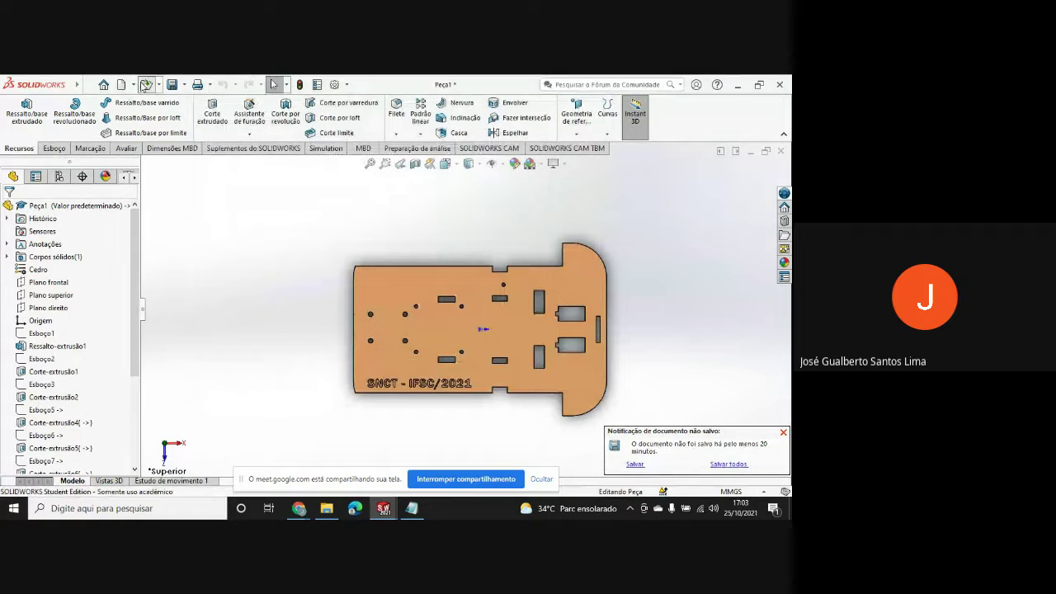
{"action": "left_click", "coordinate": [146, 84]}
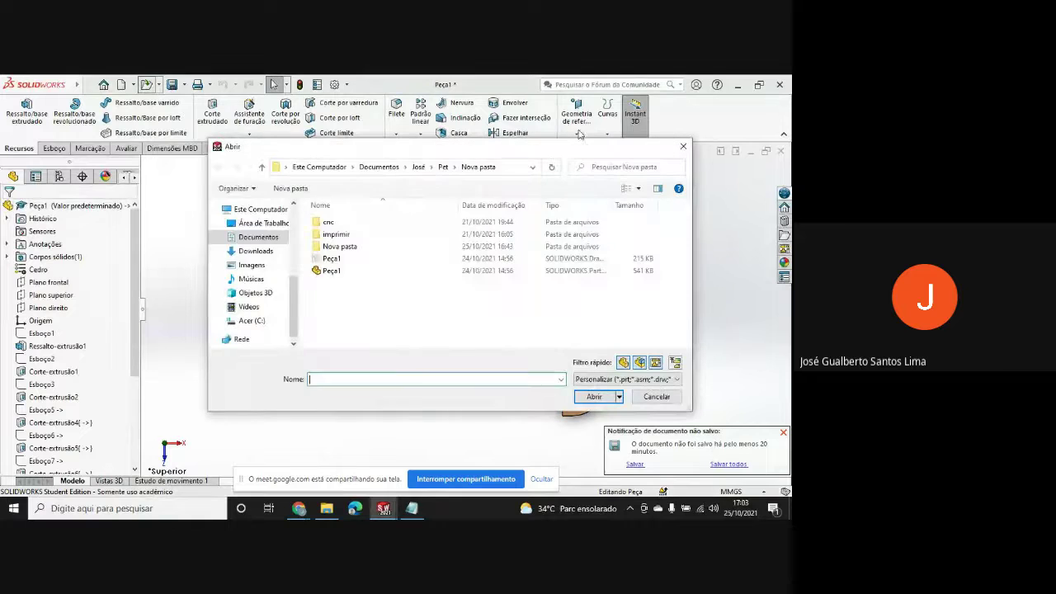
{"action": "key", "text": "Escape"}
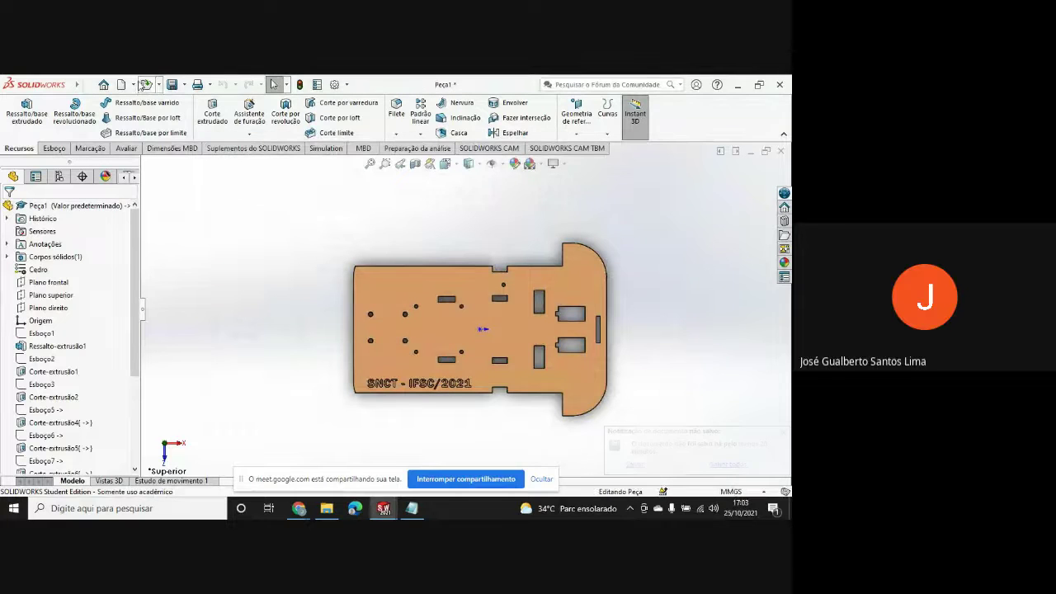
{"action": "left_click", "coordinate": [132, 84]}
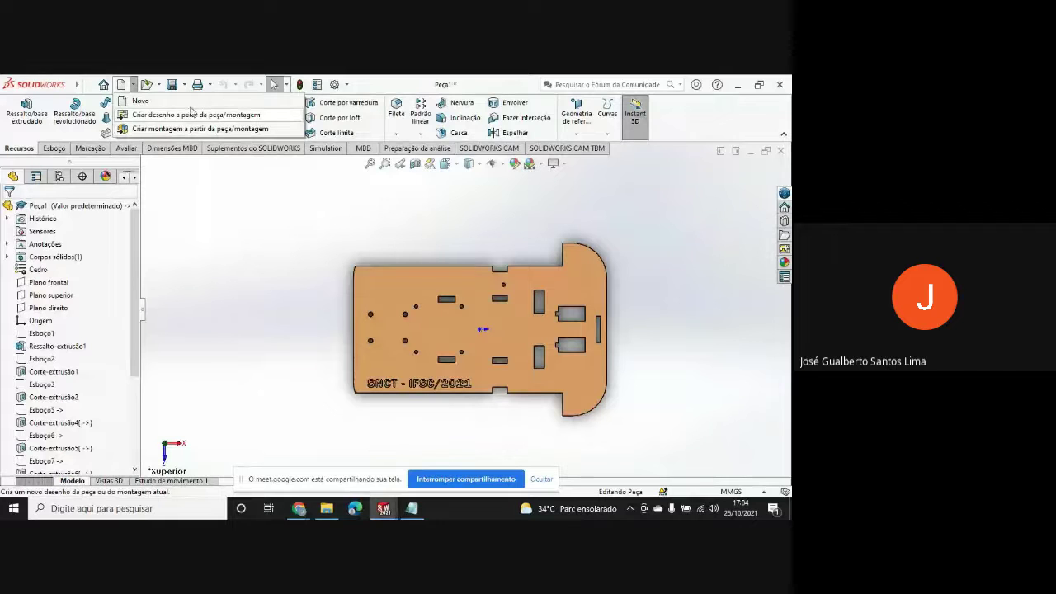
- Create a new drawing from the Desenho template
{"action": "left_click", "coordinate": [165, 103]}
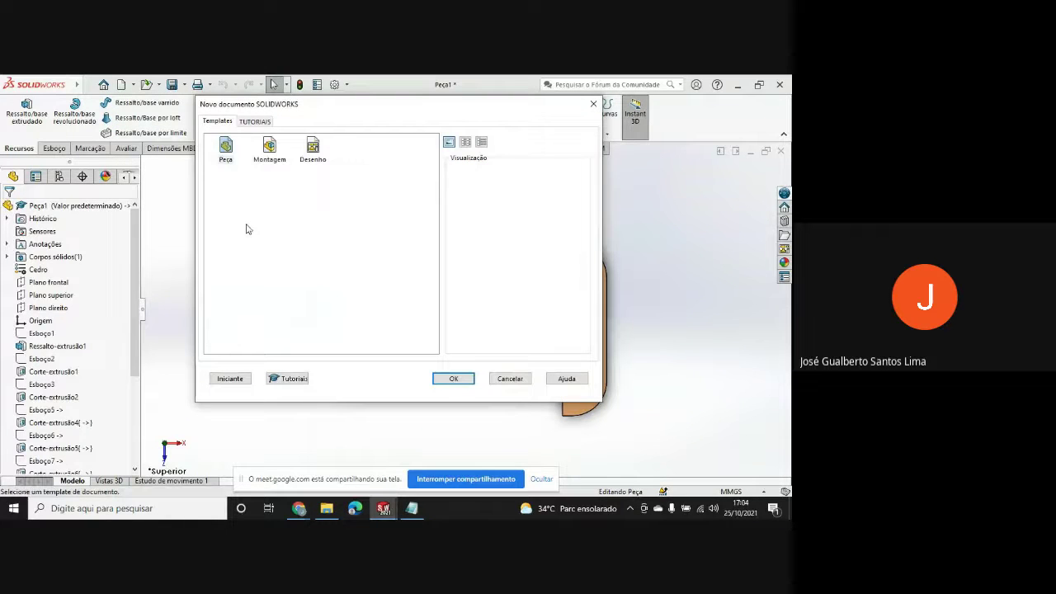
{"action": "left_click", "coordinate": [312, 149]}
{"action": "left_click", "coordinate": [453, 378]}
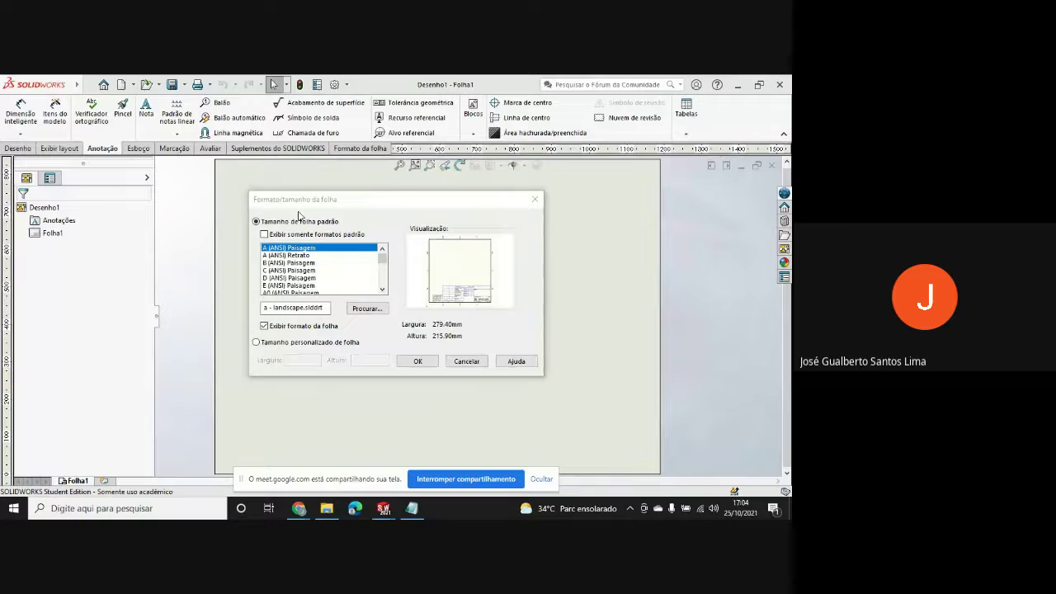
- Set a custom sheet size with Largura 1000 and Altura 1000
{"action": "left_click", "coordinate": [354, 206]}
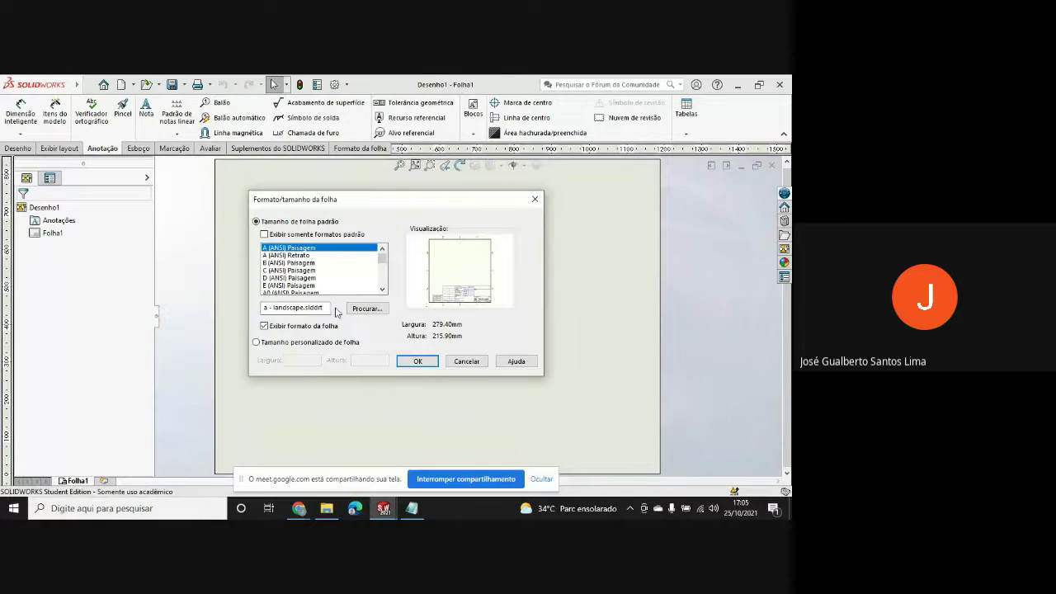
{"action": "left_click", "coordinate": [257, 342]}
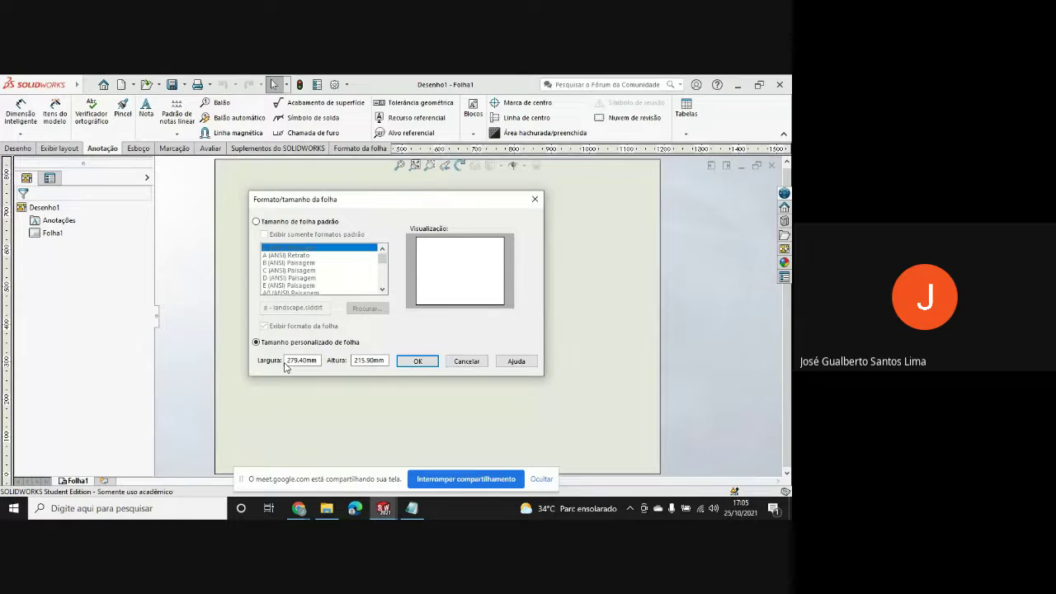
{"action": "left_click", "coordinate": [287, 361]}
{"action": "left_click_drag", "start_coordinate": [287, 360], "coordinate": [322, 363]}
{"action": "type", "text": "1000"}
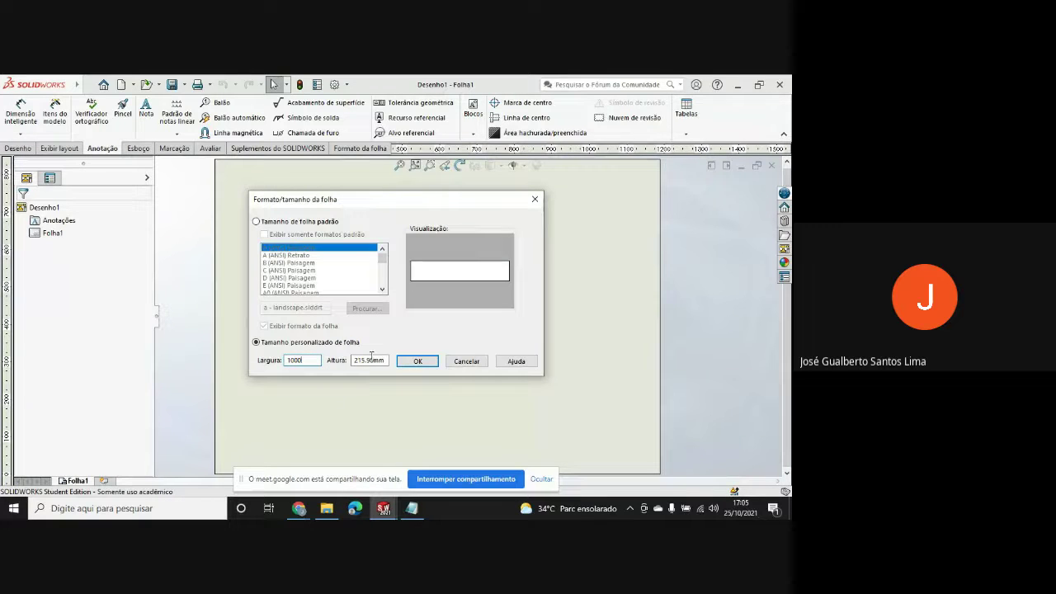
{"action": "left_click", "coordinate": [353, 361]}
{"action": "left_click_drag", "start_coordinate": [353, 360], "coordinate": [386, 362]}
{"action": "type", "text": "1"}
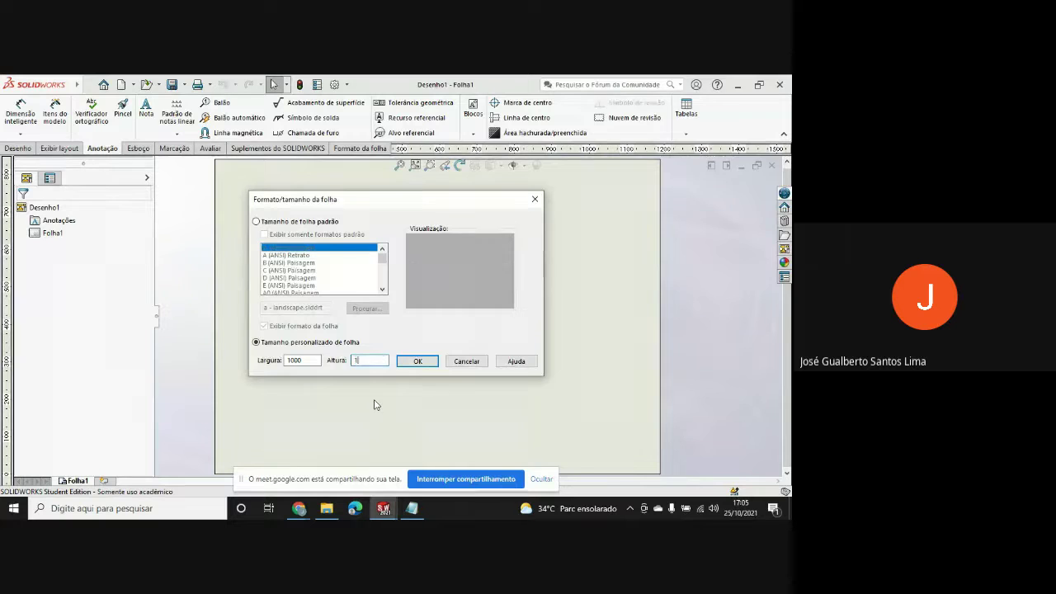
{"action": "type", "text": "000"}
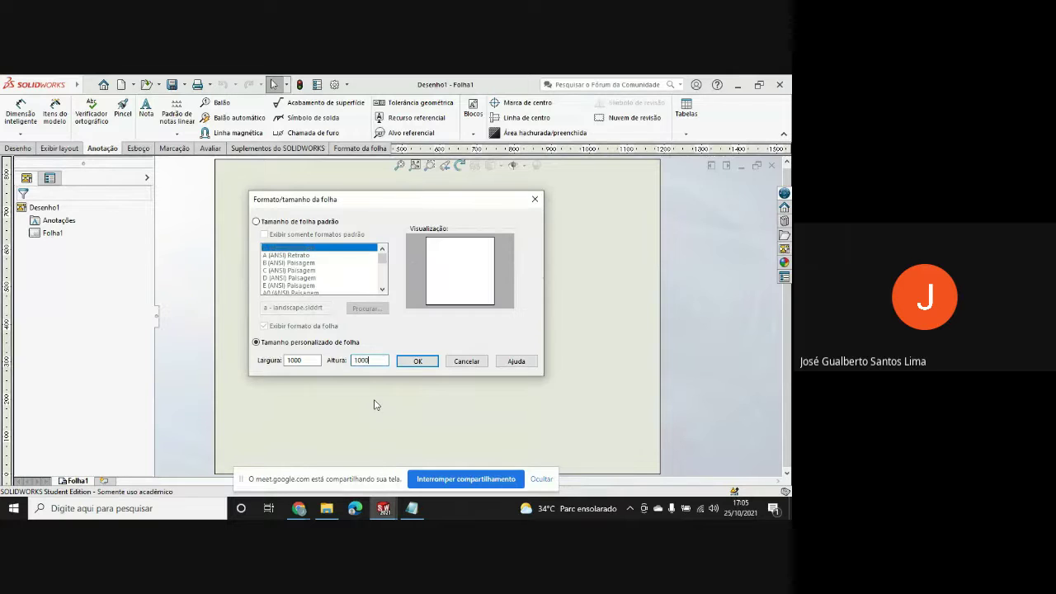
{"action": "left_click", "coordinate": [416, 360]}
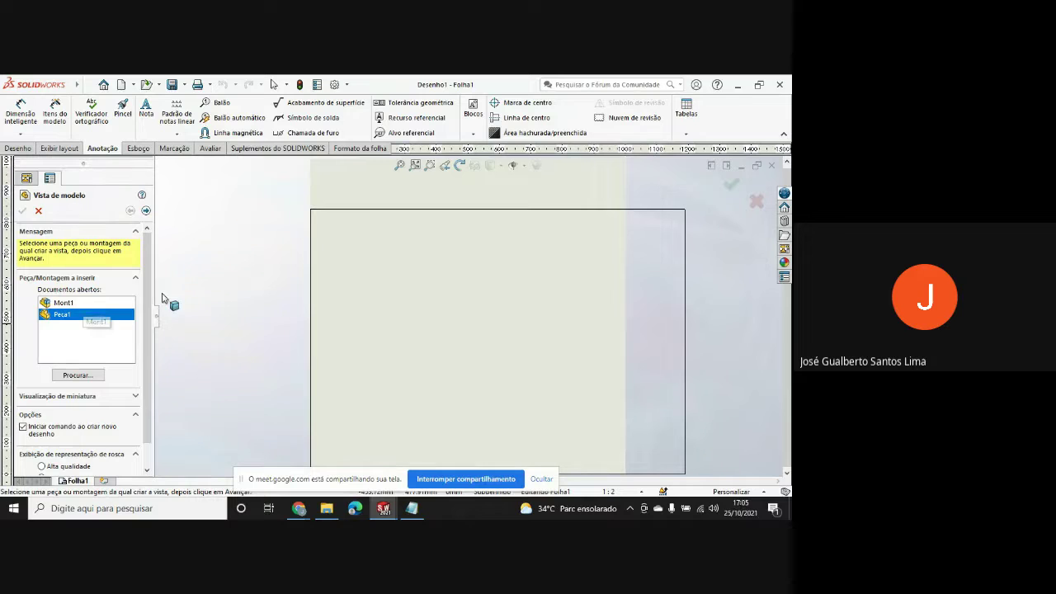
- Load Peça1 into the View Palette and place its Superior (top) view on the sheet
{"action": "left_click", "coordinate": [785, 249]}
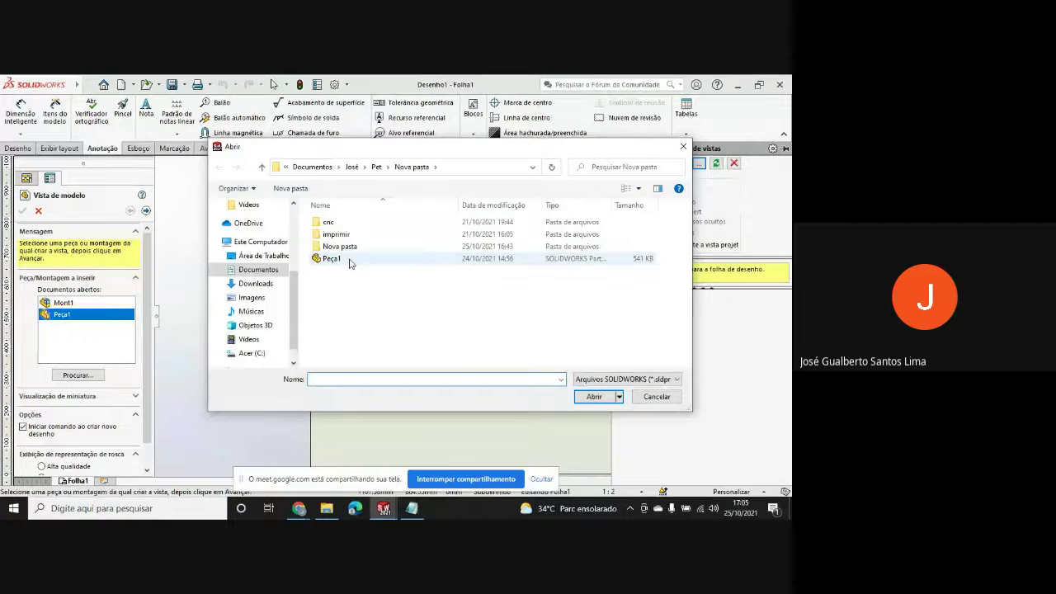
{"action": "left_click", "coordinate": [350, 262]}
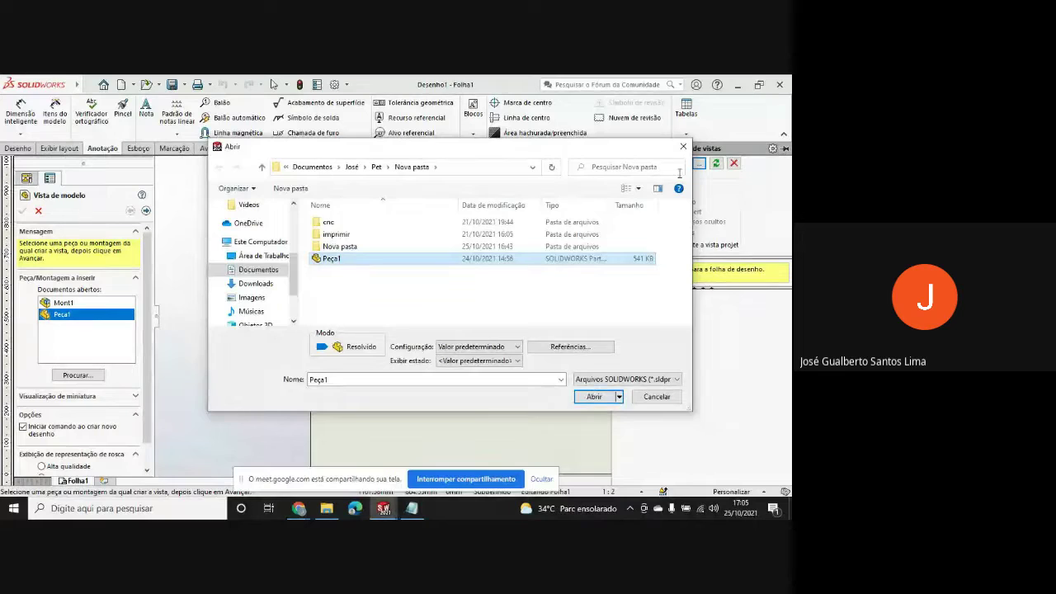
{"action": "left_click", "coordinate": [684, 148]}
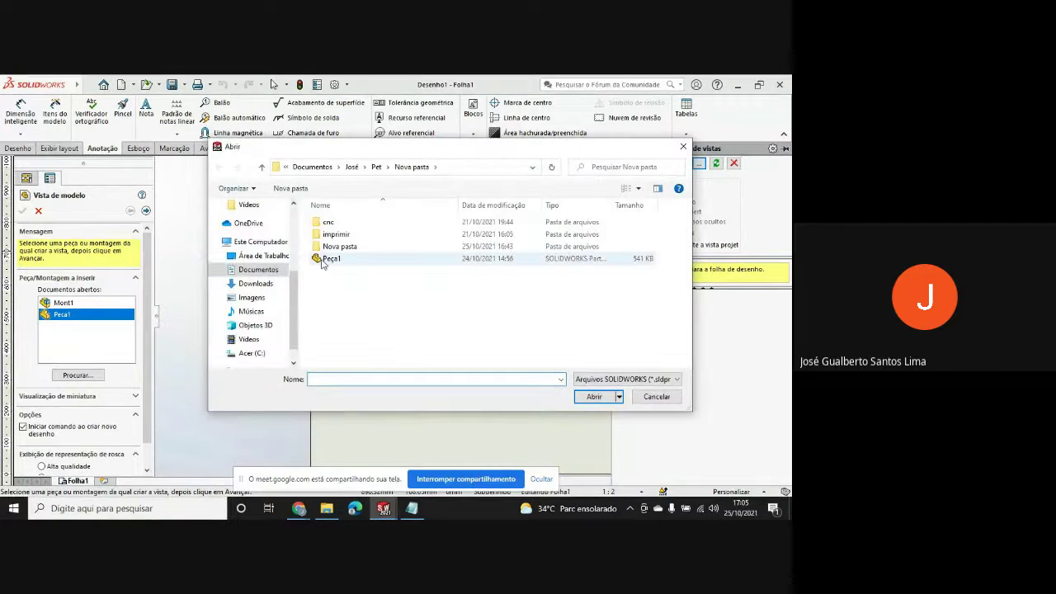
{"action": "left_click", "coordinate": [326, 260]}
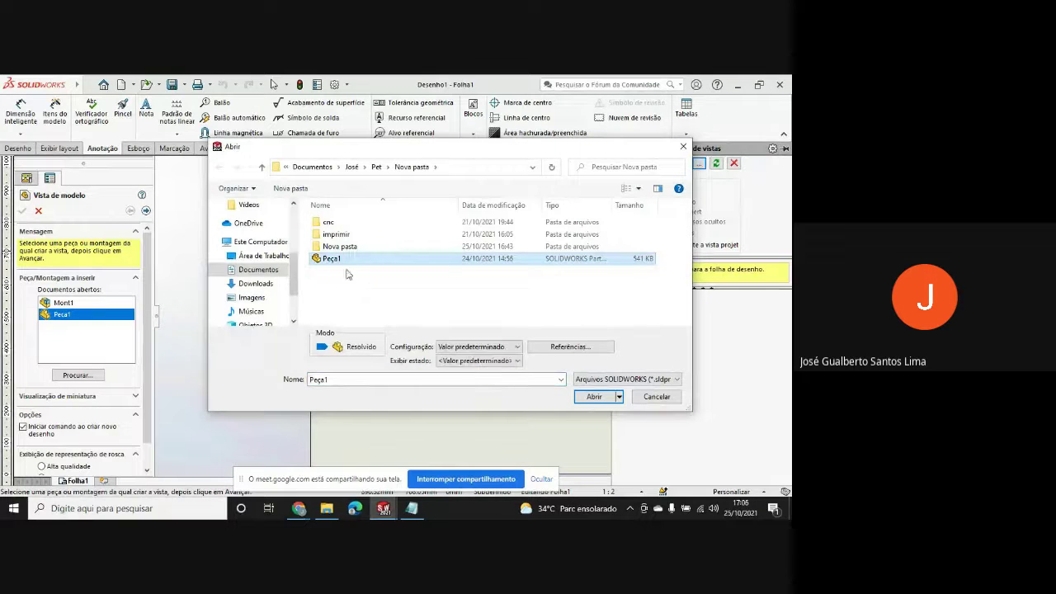
{"action": "left_click", "coordinate": [597, 396]}
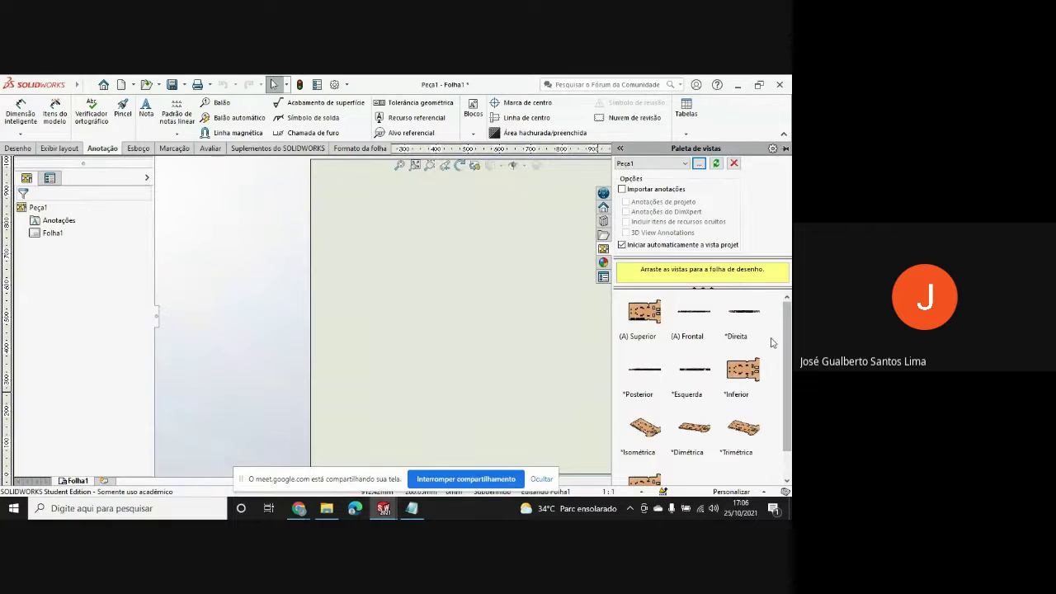
{"action": "scroll", "coordinate": [509, 278], "scroll_direction": "down", "scroll_amount": 2}
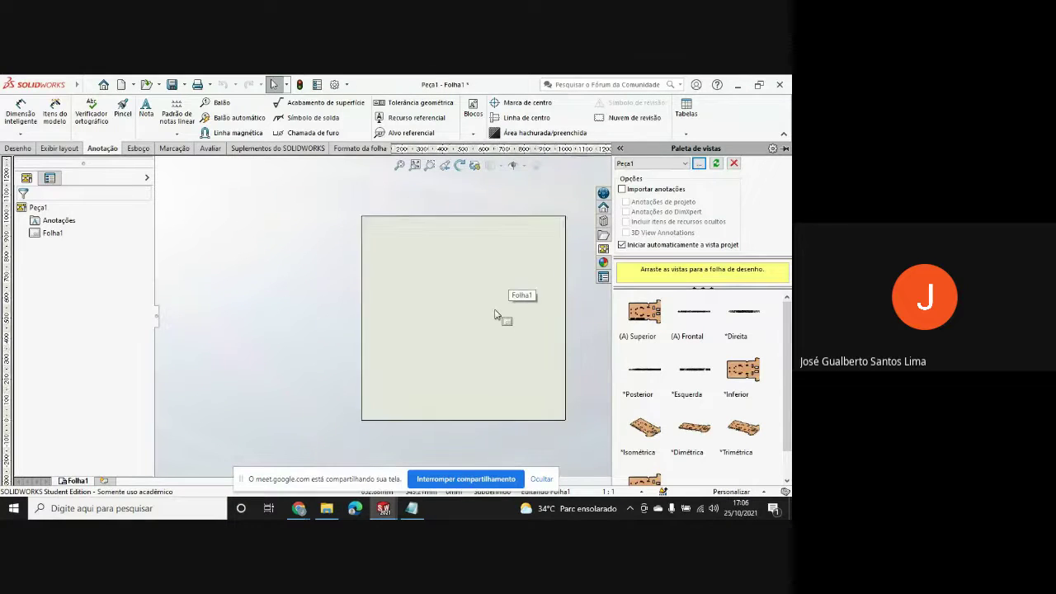
{"action": "left_click_drag", "start_coordinate": [654, 321], "coordinate": [378, 233]}
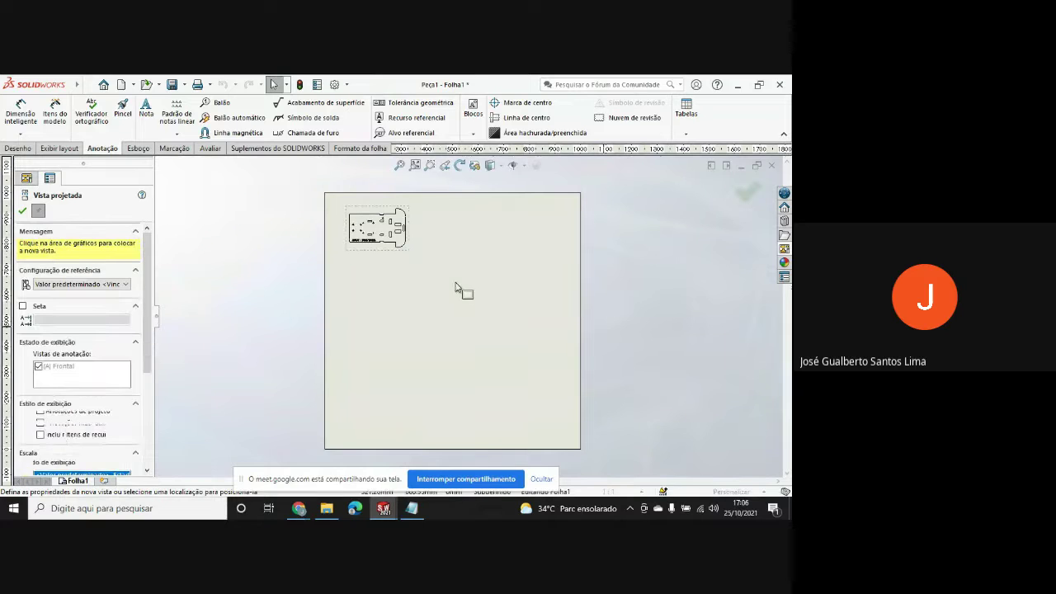
{"action": "key", "text": "Escape"}
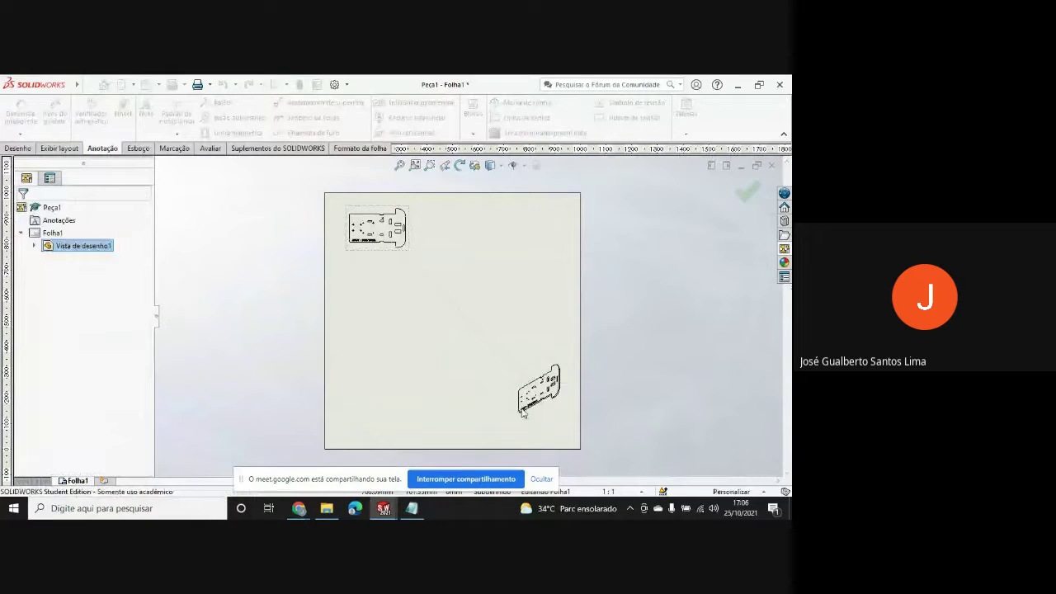
- Set the sheet scale to 1:1 and move the top view into the top-left corner
{"action": "left_click", "coordinate": [617, 493]}
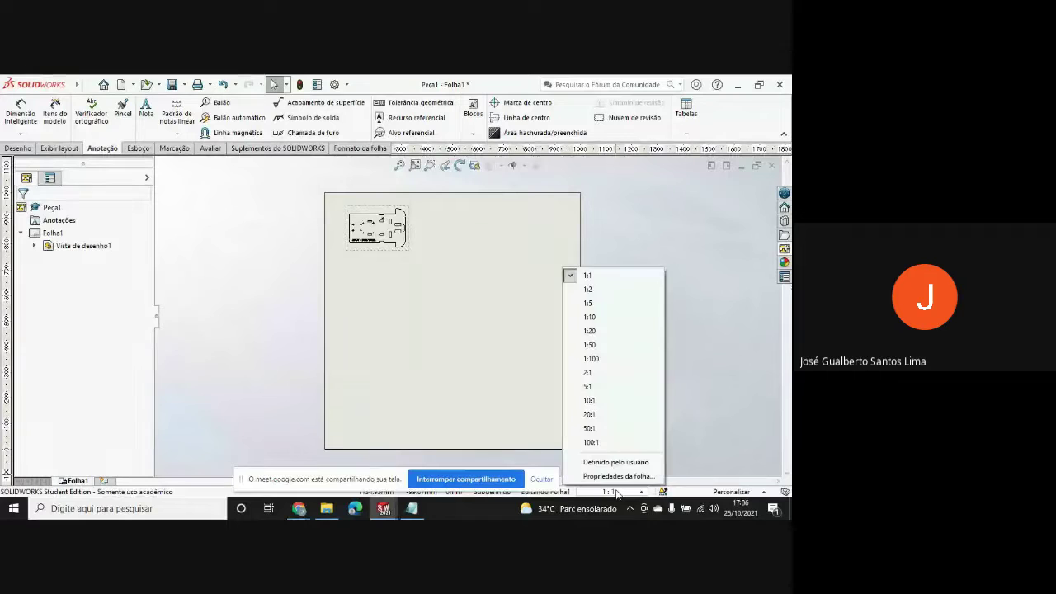
{"action": "left_click", "coordinate": [587, 277]}
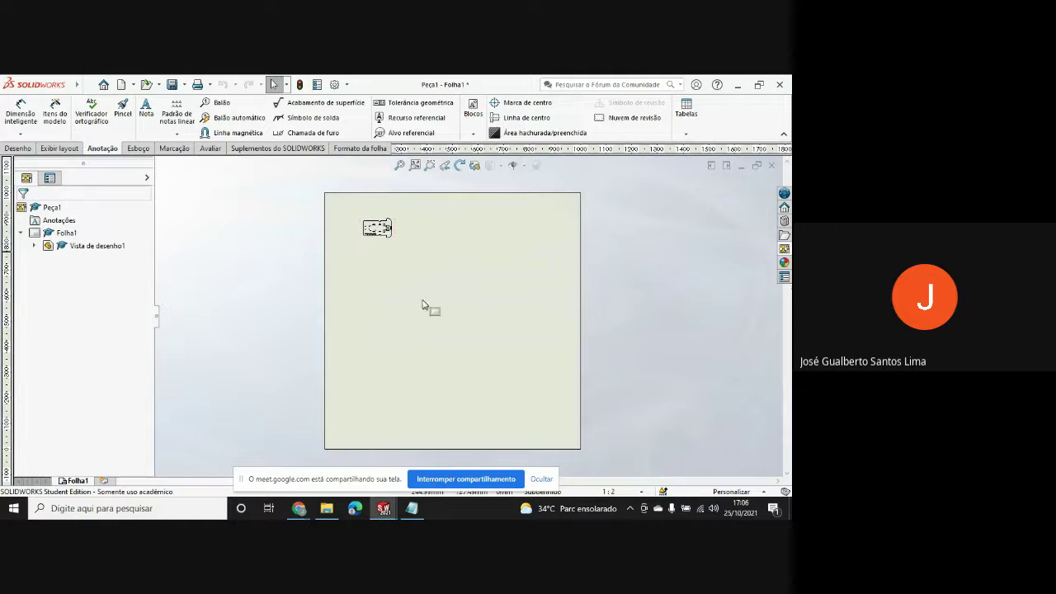
{"action": "left_click", "coordinate": [632, 493]}
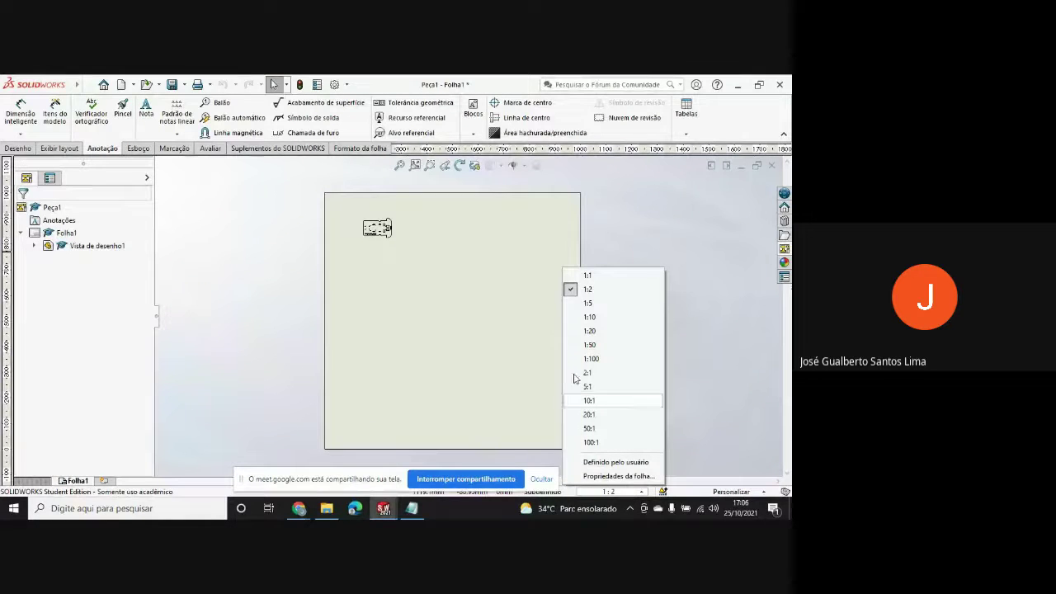
{"action": "left_click", "coordinate": [600, 281]}
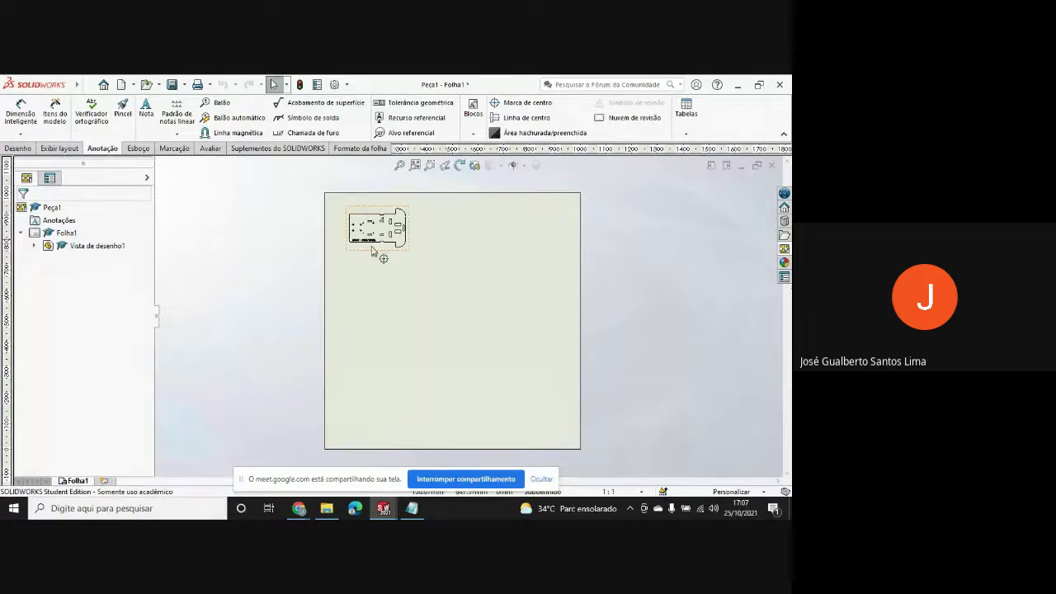
{"action": "mouse_move", "coordinate": [381, 254]}
{"action": "left_mouse_down"}
{"action": "mouse_move", "coordinate": [464, 349]}
{"action": "mouse_move", "coordinate": [457, 355]}
{"action": "left_mouse_up"}
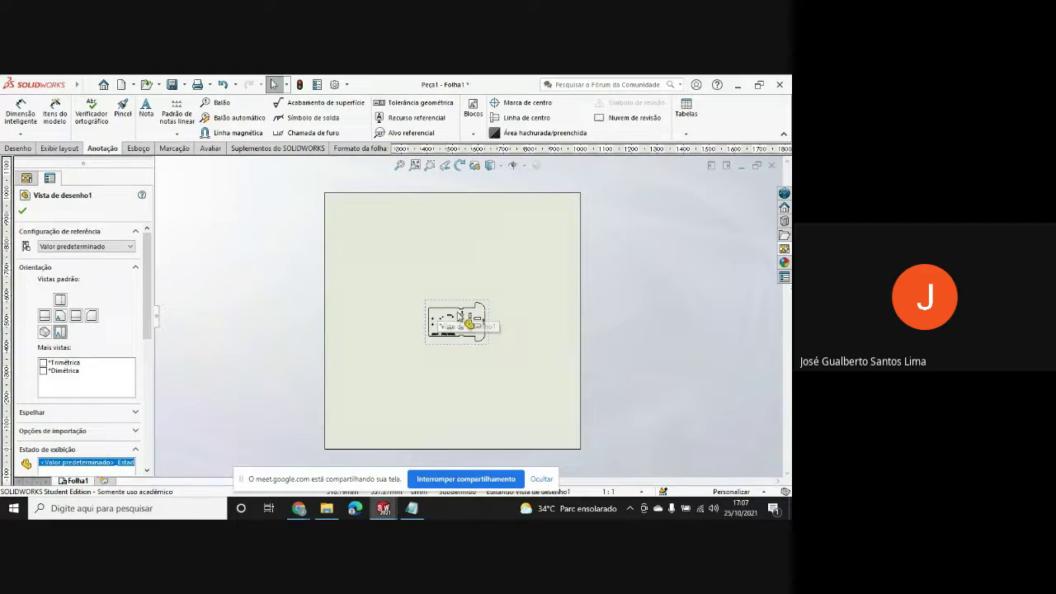
{"action": "left_click_drag", "start_coordinate": [451, 304], "coordinate": [363, 198]}
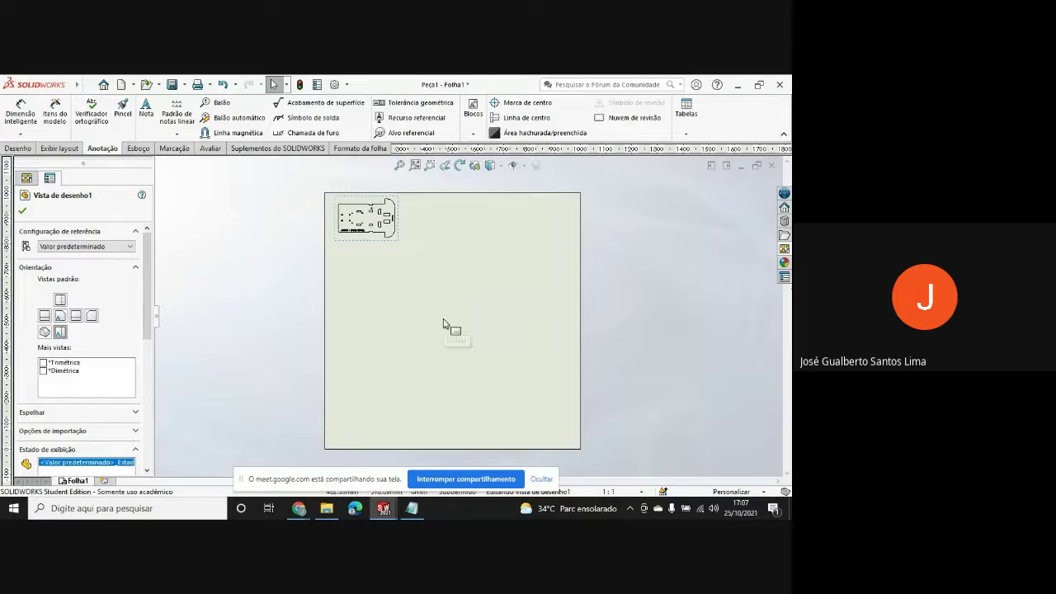
{"action": "left_click", "coordinate": [22, 211]}
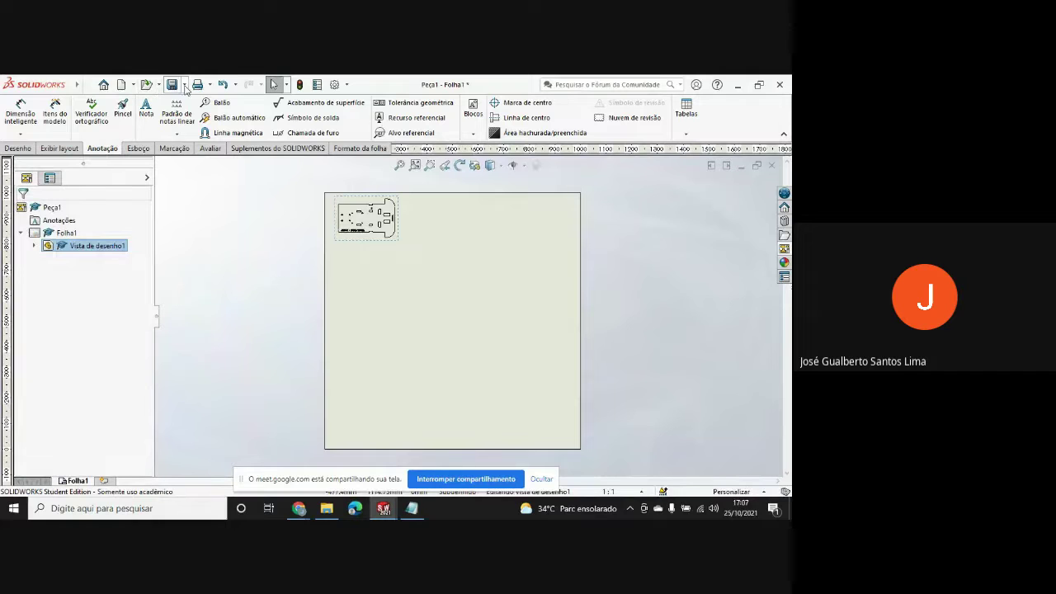
{"action": "left_click", "coordinate": [185, 85]}
- Save the drawing as Peça1 in Dxf (*.dxf) format to Área de Trabalho (Desktop)
{"action": "left_click", "coordinate": [209, 122]}
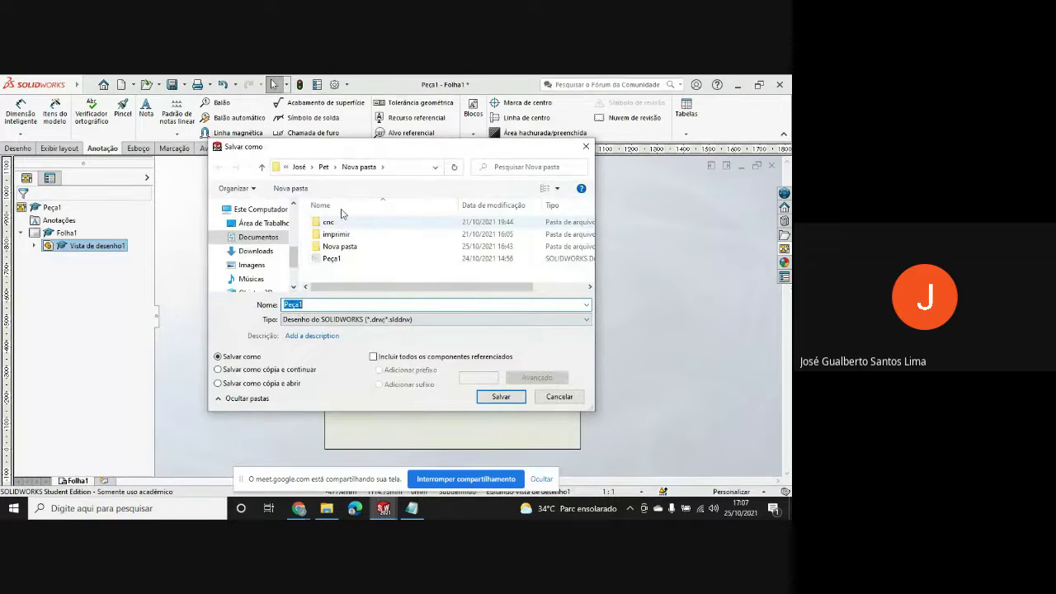
{"action": "scroll", "coordinate": [255, 246], "scroll_direction": "up", "scroll_amount": 2}
{"action": "scroll", "coordinate": [253, 248], "scroll_direction": "up", "scroll_amount": 3}
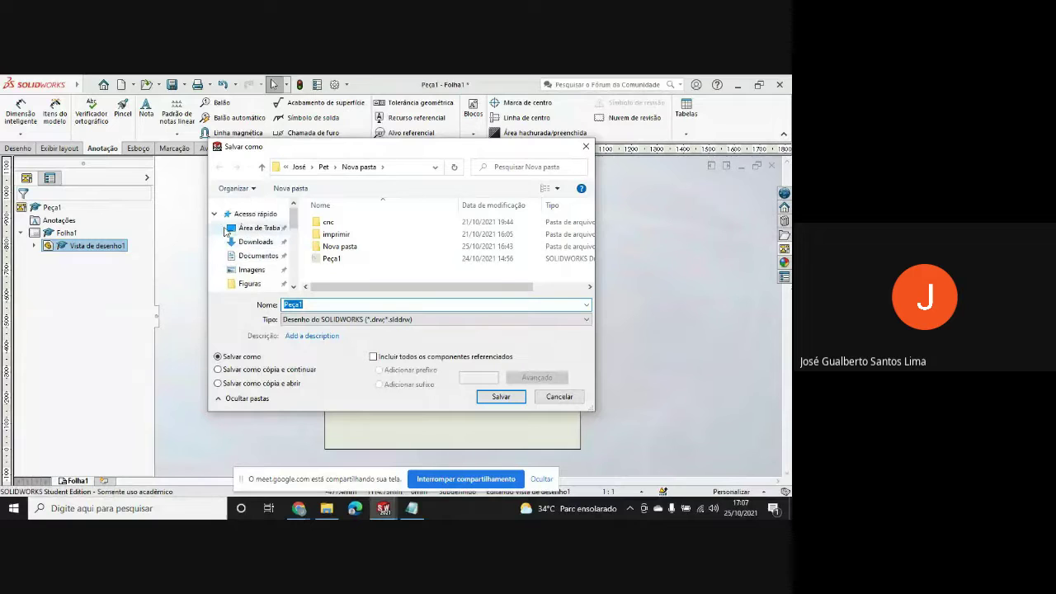
{"action": "left_click", "coordinate": [252, 228]}
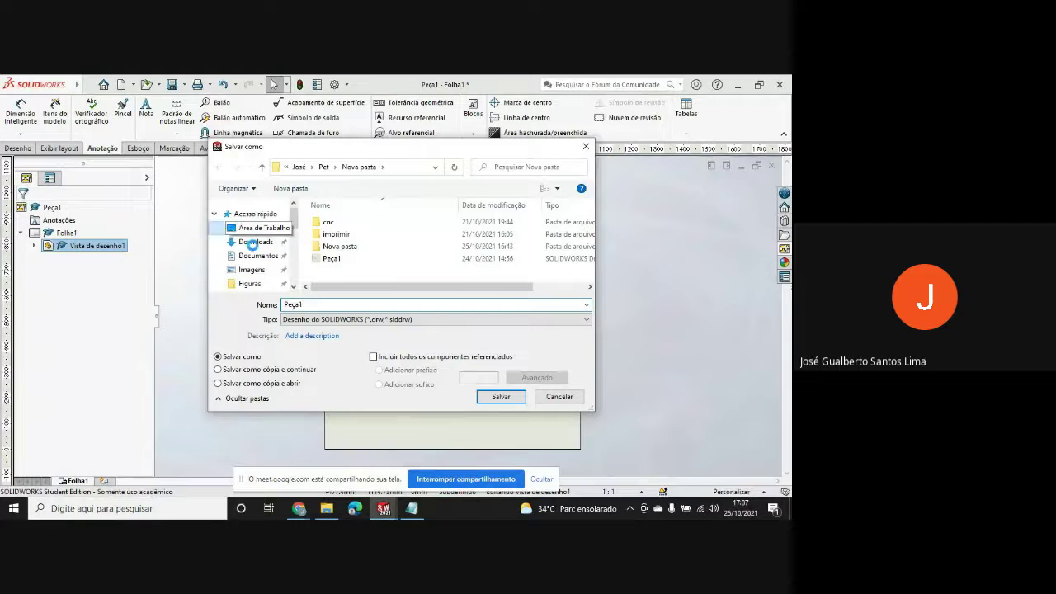
{"action": "left_click", "coordinate": [470, 320]}
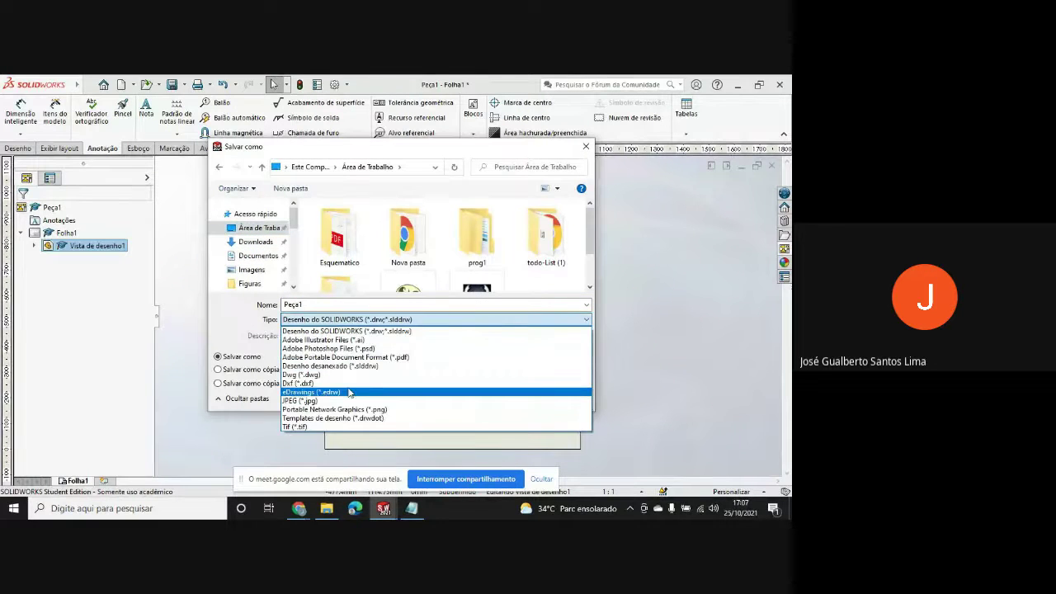
{"action": "left_click", "coordinate": [307, 384]}
{"action": "left_click", "coordinate": [505, 417]}
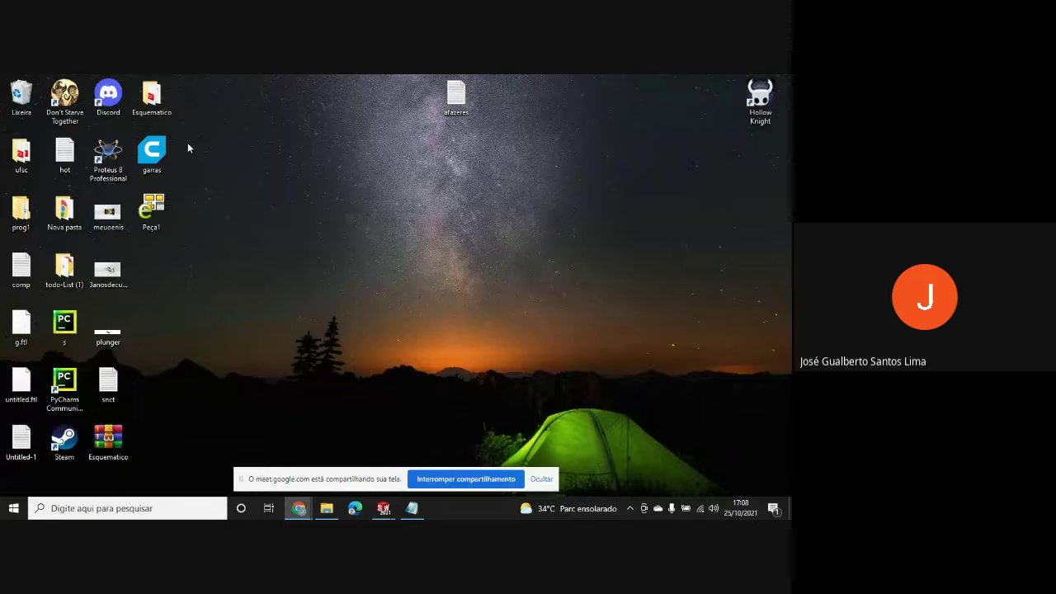
- Navigate from Documentos through the user folder, Pet and Carrinho into the Vídeos folder
{"action": "left_click", "coordinate": [327, 509]}
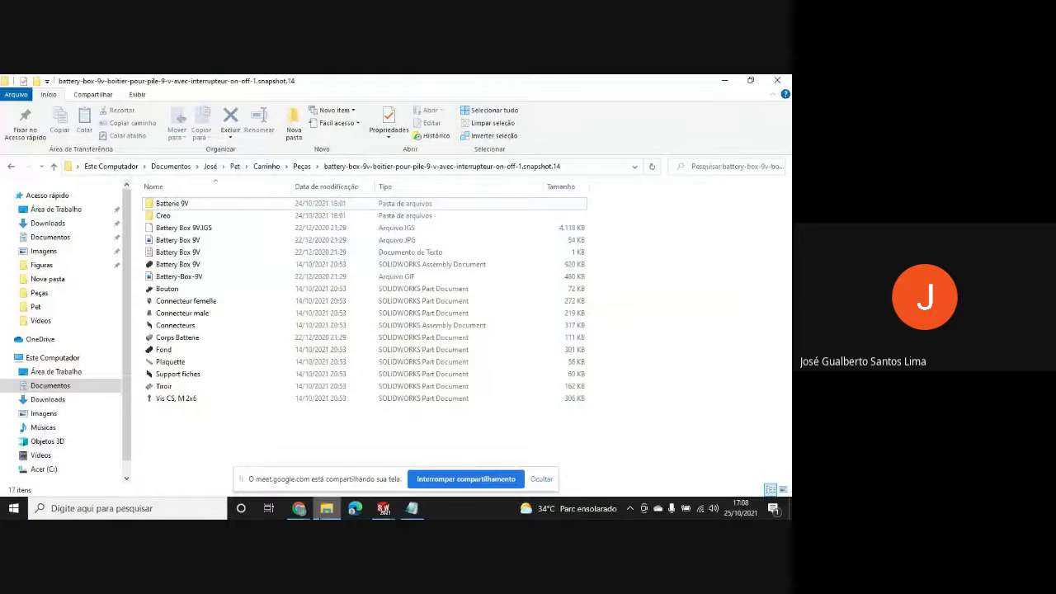
{"action": "left_click", "coordinate": [57, 239]}
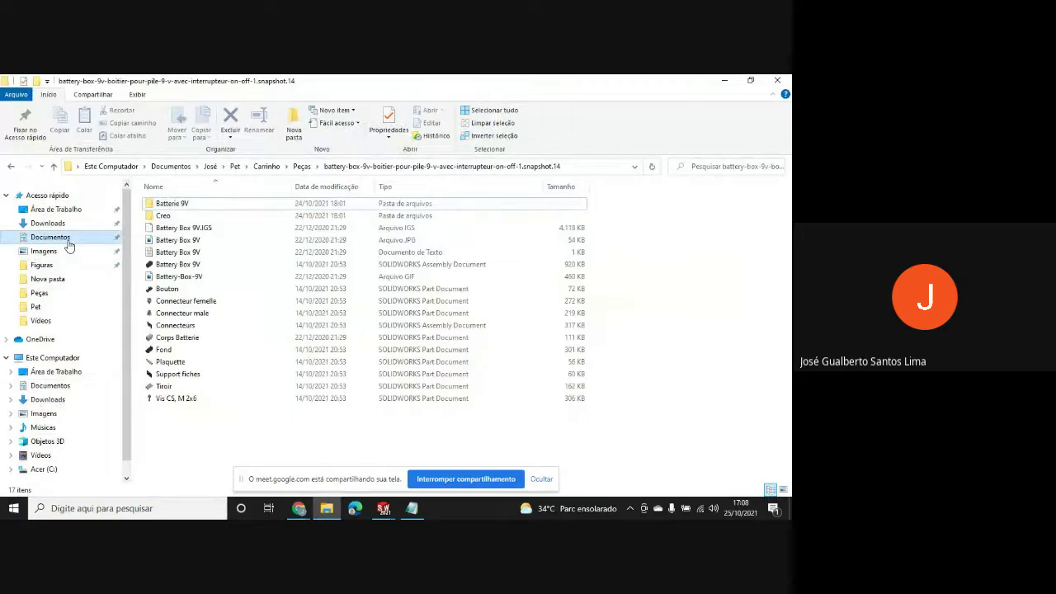
{"action": "left_click", "coordinate": [175, 266]}
{"action": "double_click", "coordinate": [175, 265]}
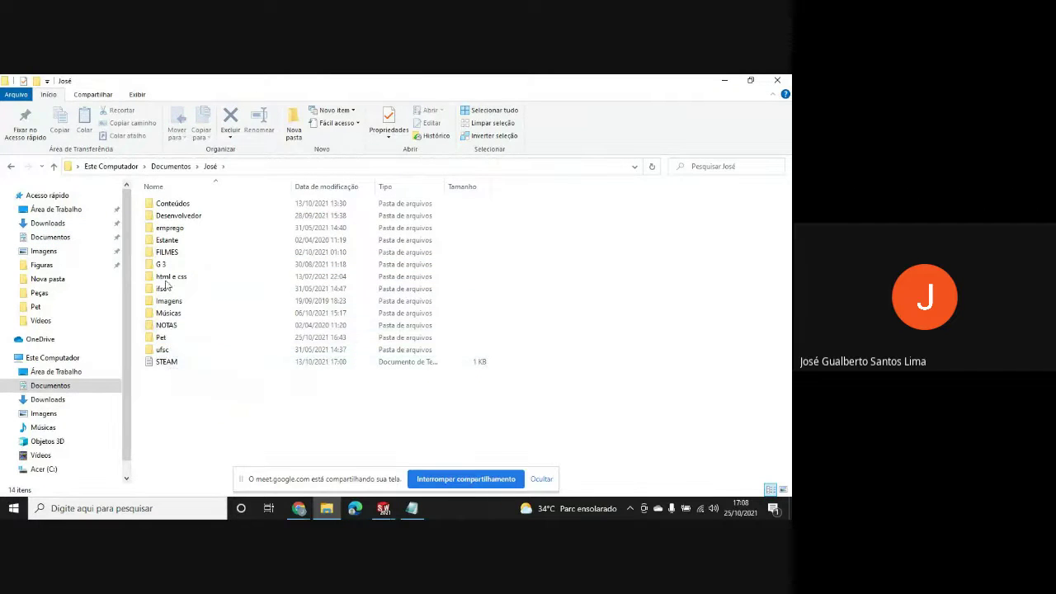
{"action": "double_click", "coordinate": [171, 340]}
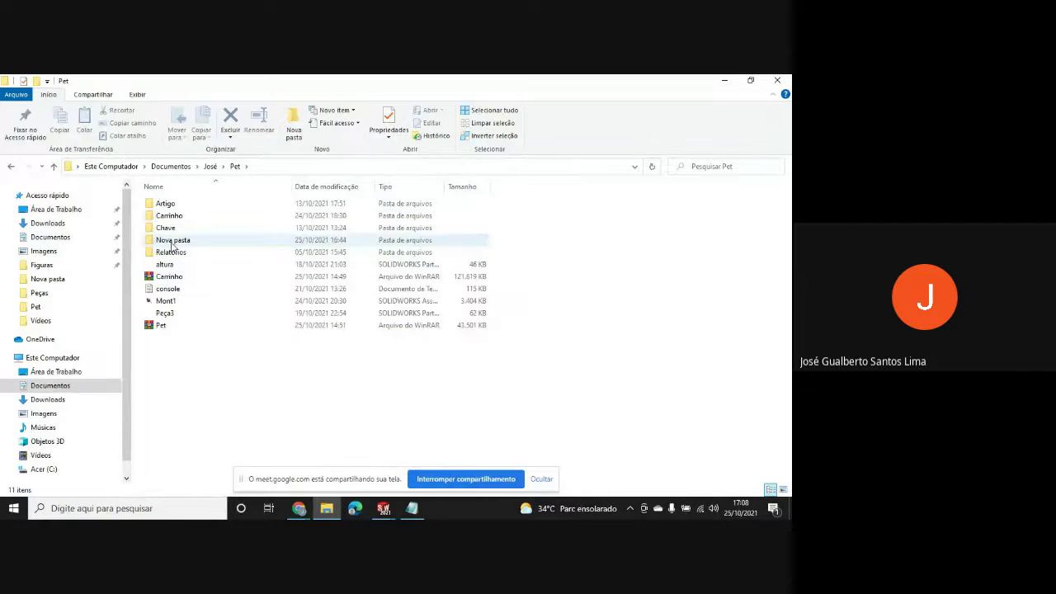
{"action": "double_click", "coordinate": [174, 217]}
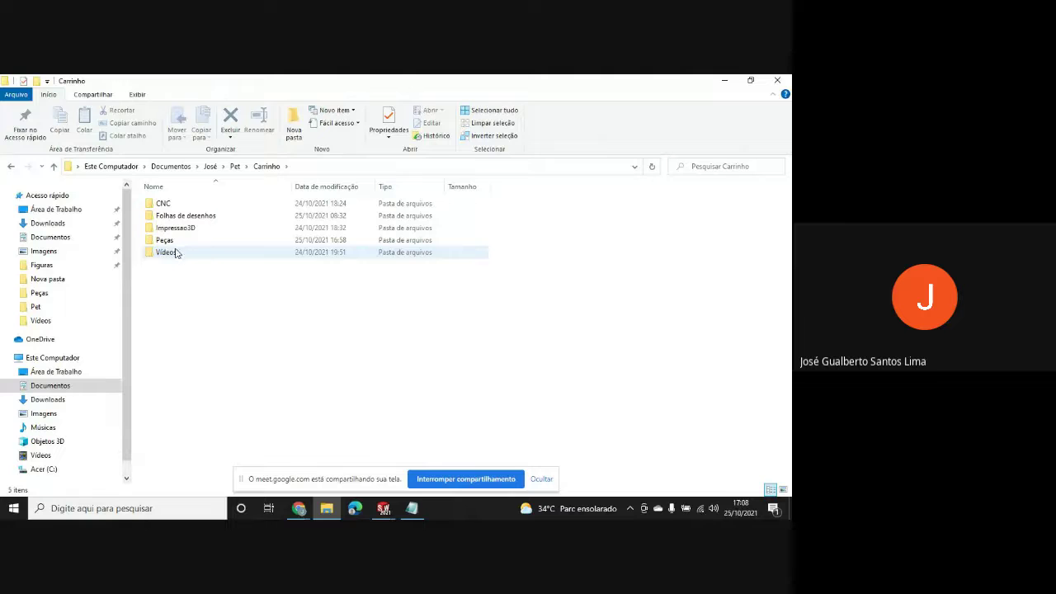
{"action": "double_click", "coordinate": [181, 252]}
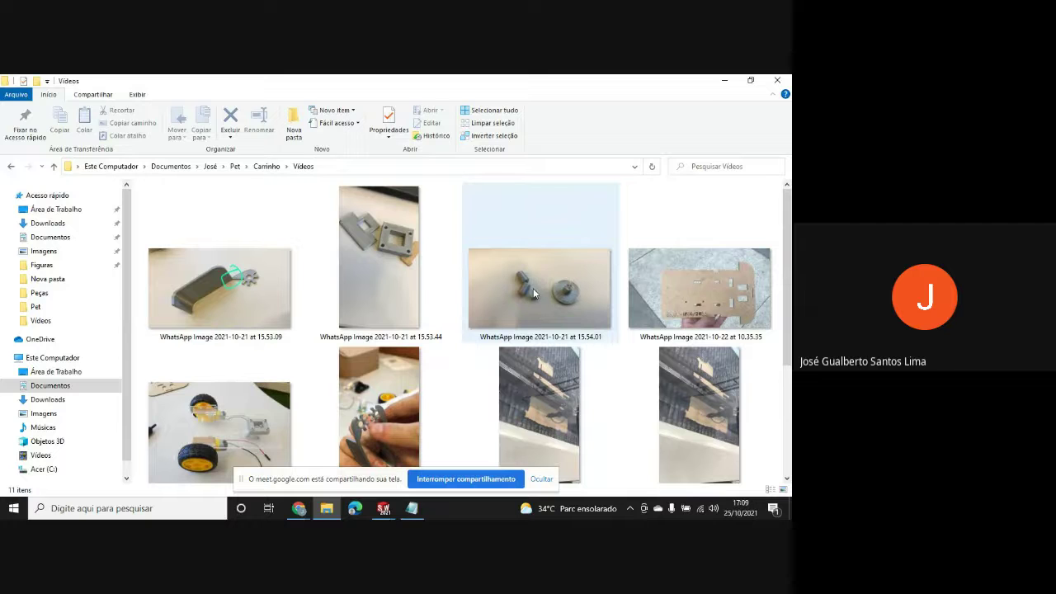
{"action": "scroll", "coordinate": [531, 299], "scroll_direction": "down", "scroll_amount": 2}
{"action": "scroll", "coordinate": [627, 280], "scroll_direction": "up", "scroll_amount": 2}
- View the 2021-10-22 image, then open the 10.45.30 (1) laser-cutting video
{"action": "double_click", "coordinate": [685, 303]}
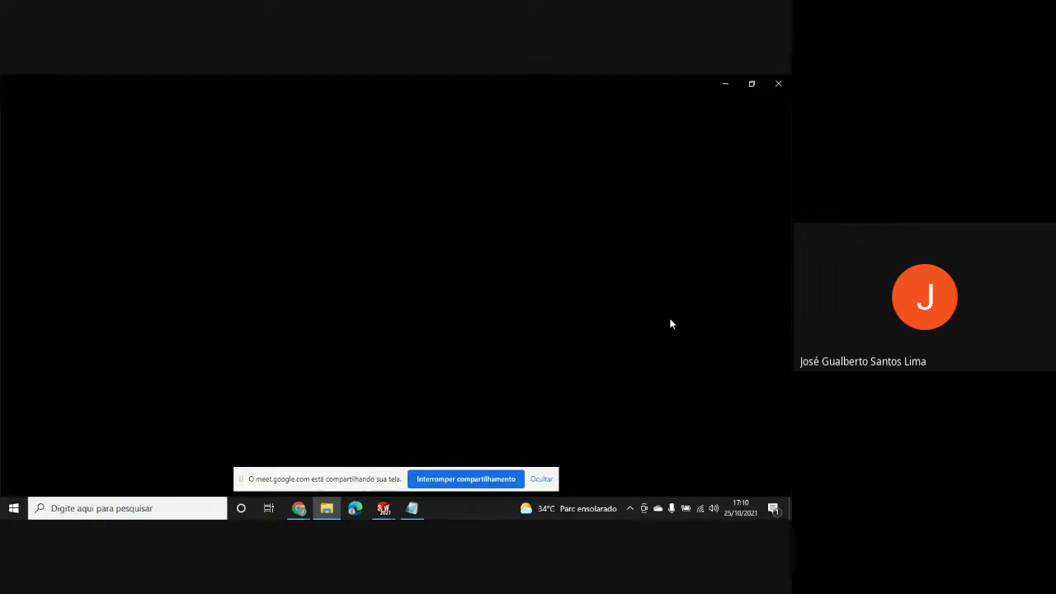
{"action": "left_click", "coordinate": [327, 509]}
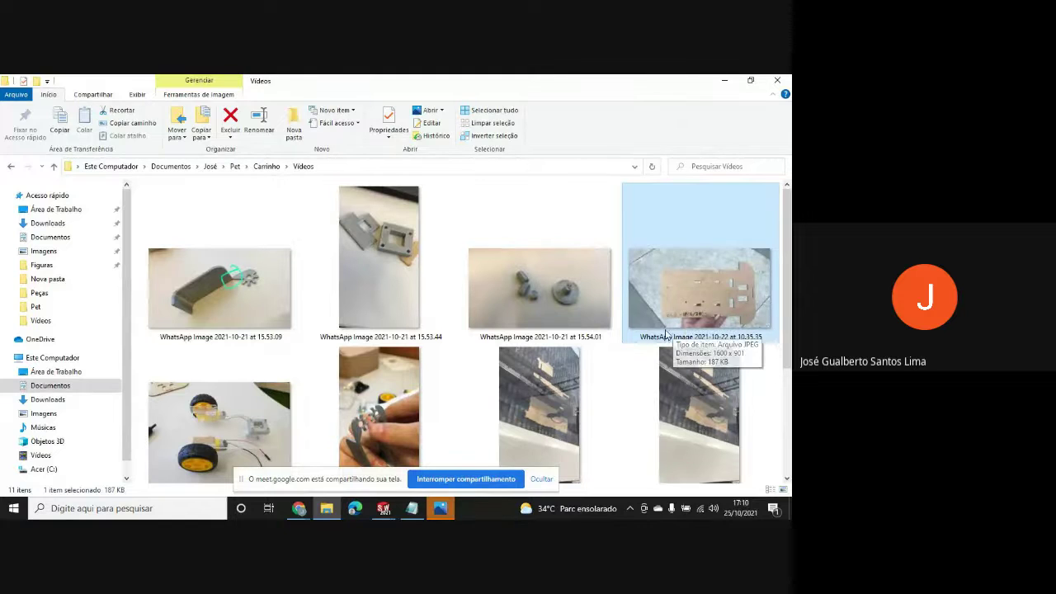
{"action": "left_click", "coordinate": [449, 509]}
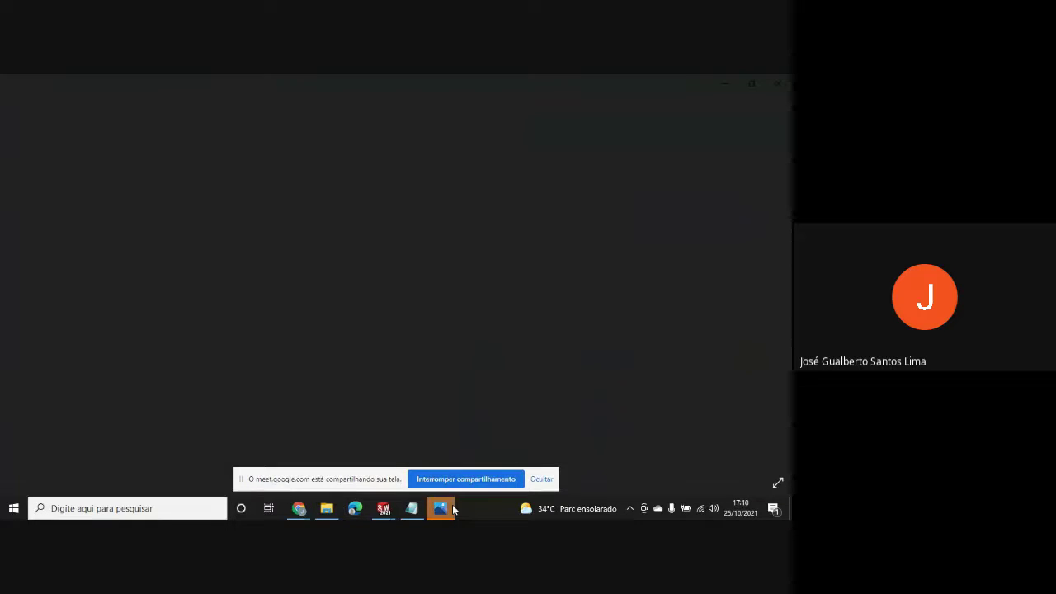
{"action": "left_click", "coordinate": [326, 509]}
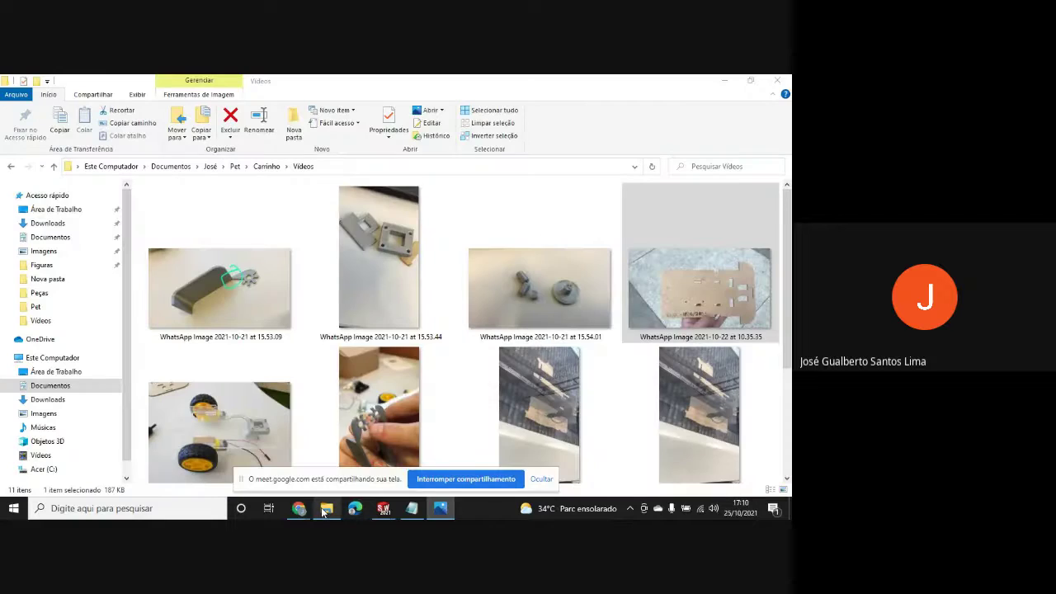
{"action": "scroll", "coordinate": [405, 347], "scroll_direction": "down", "scroll_amount": 3}
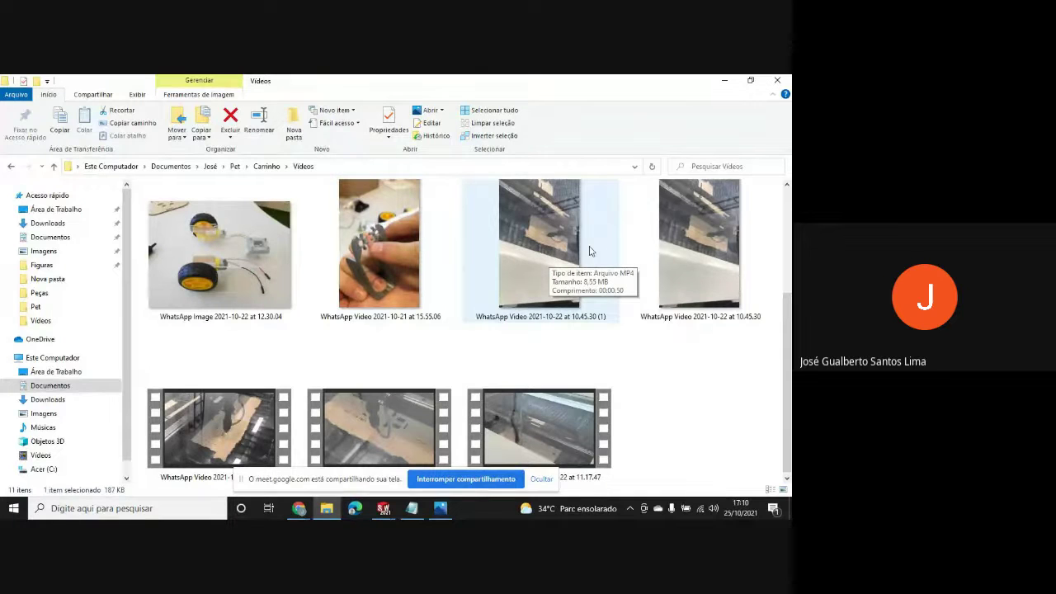
{"action": "left_click", "coordinate": [568, 226]}
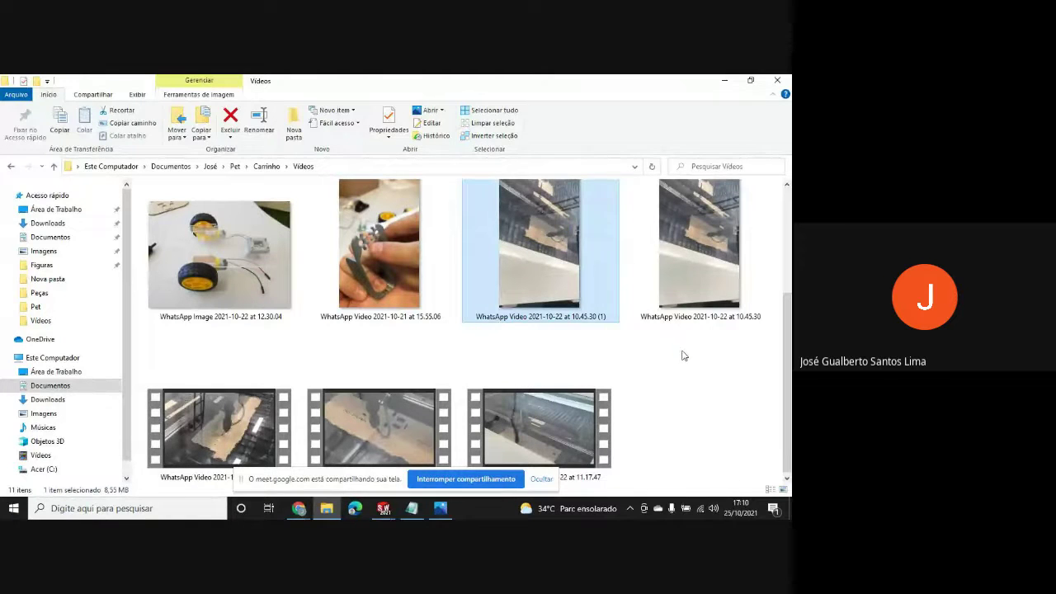
{"action": "key", "text": "Return"}
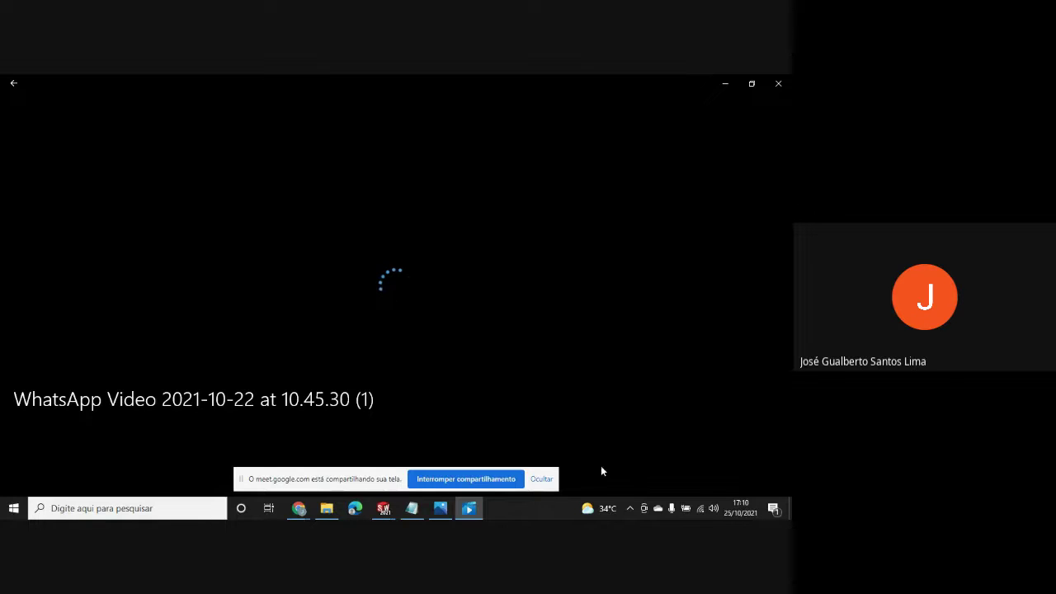
- Play the laser-cutting video full screen from the start to 00:44, then minimize the player
{"action": "left_click", "coordinate": [542, 483]}
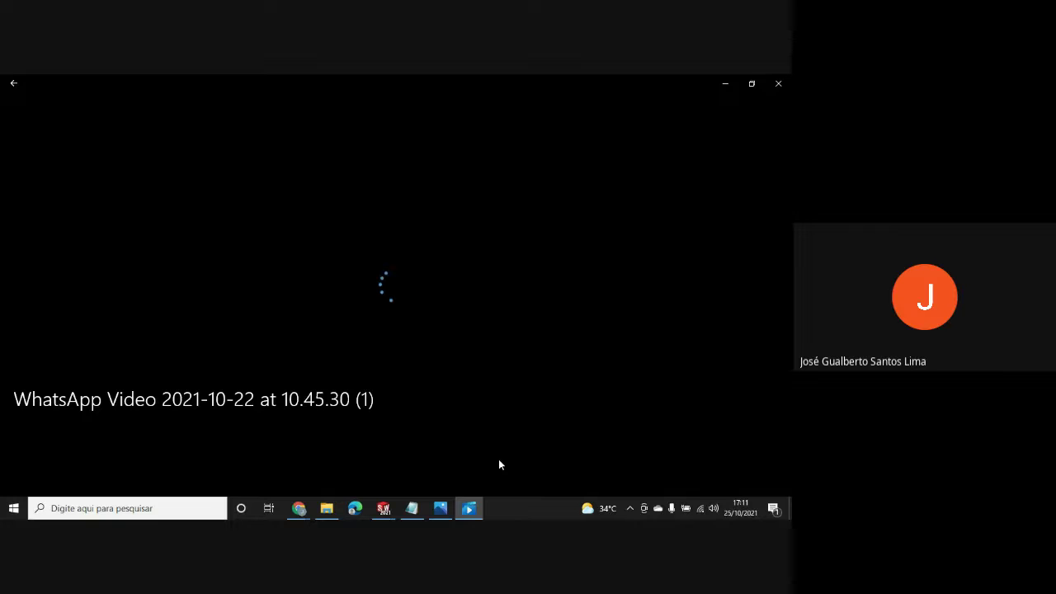
{"action": "double_click", "coordinate": [470, 404]}
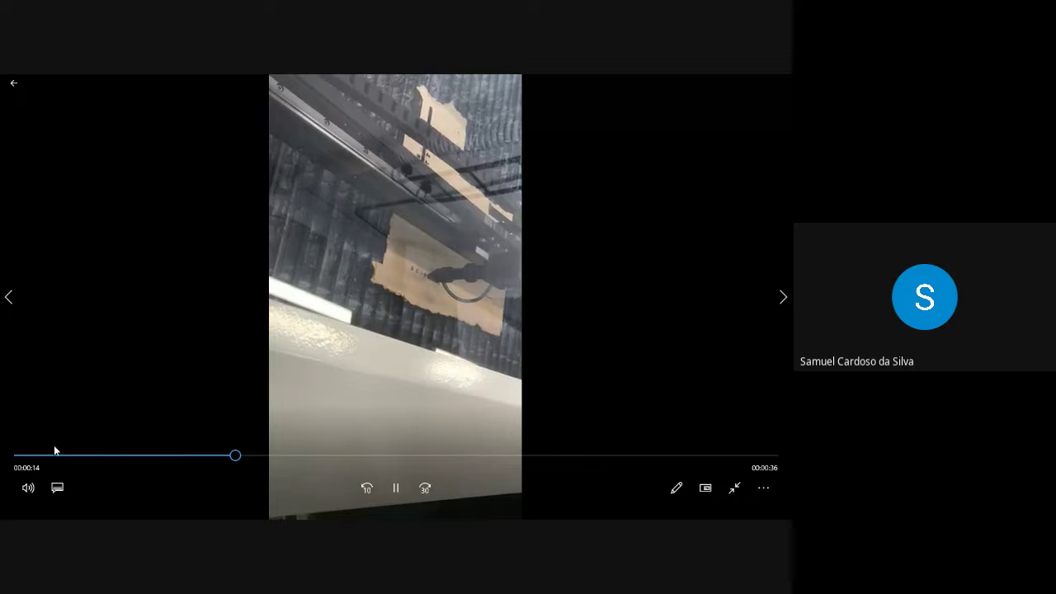
{"action": "left_click", "coordinate": [19, 453]}
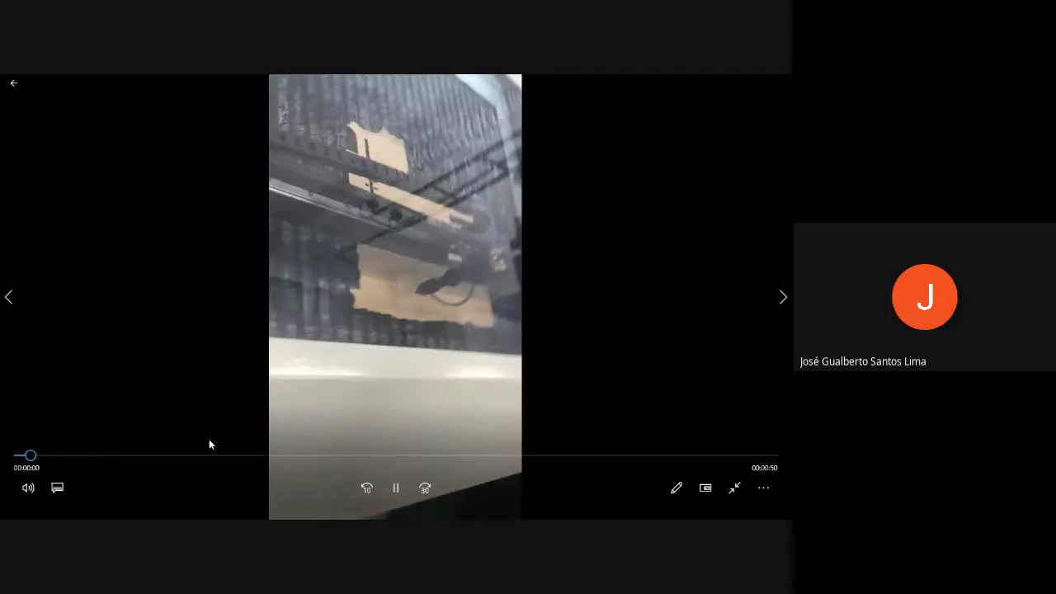
{"action": "left_click", "coordinate": [396, 489]}
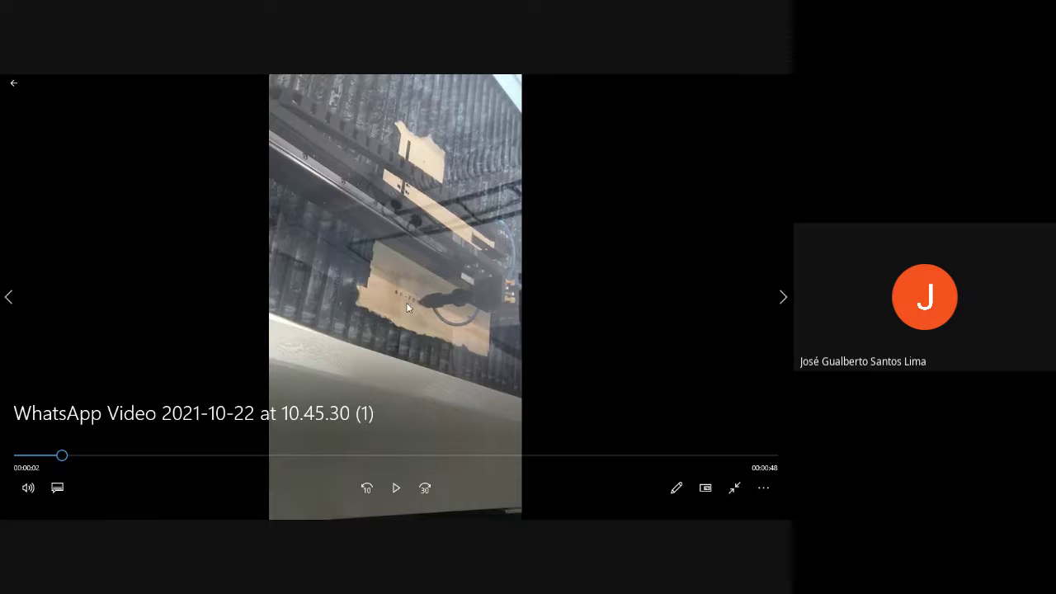
{"action": "left_click", "coordinate": [396, 487]}
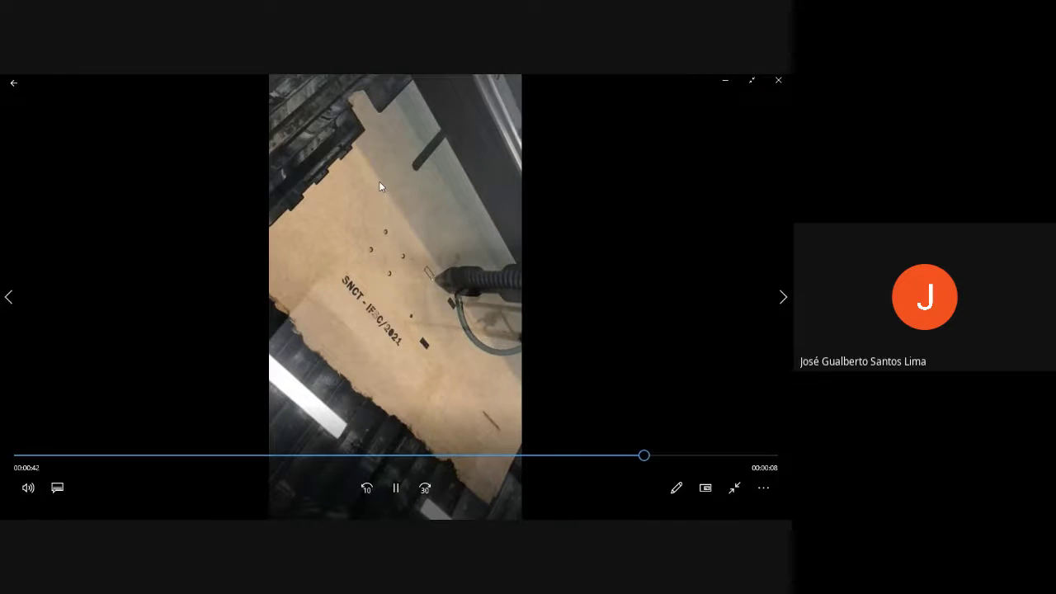
{"action": "left_click", "coordinate": [401, 488]}
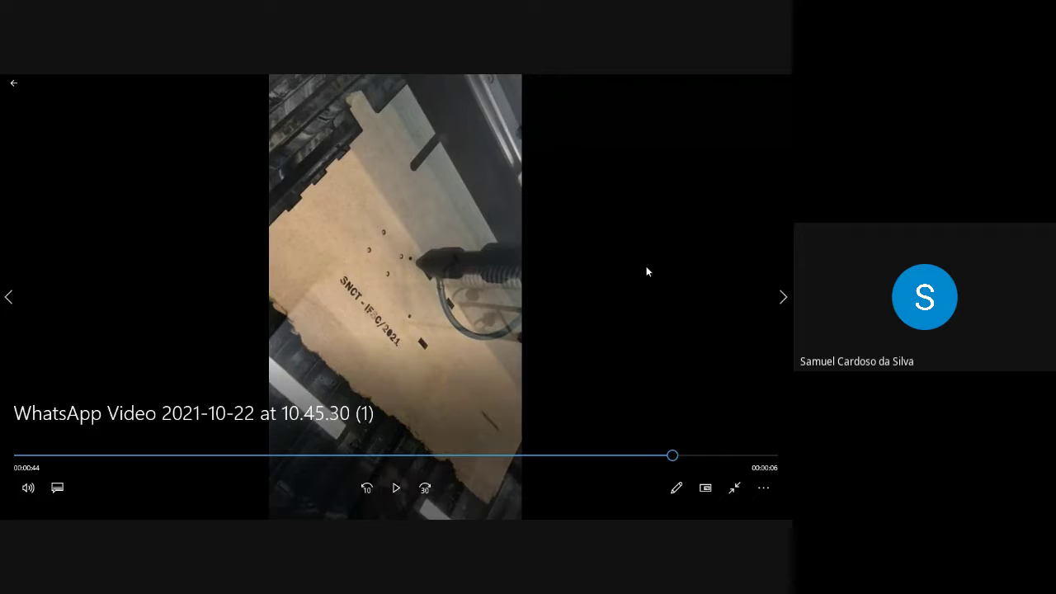
{"action": "left_click", "coordinate": [734, 488]}
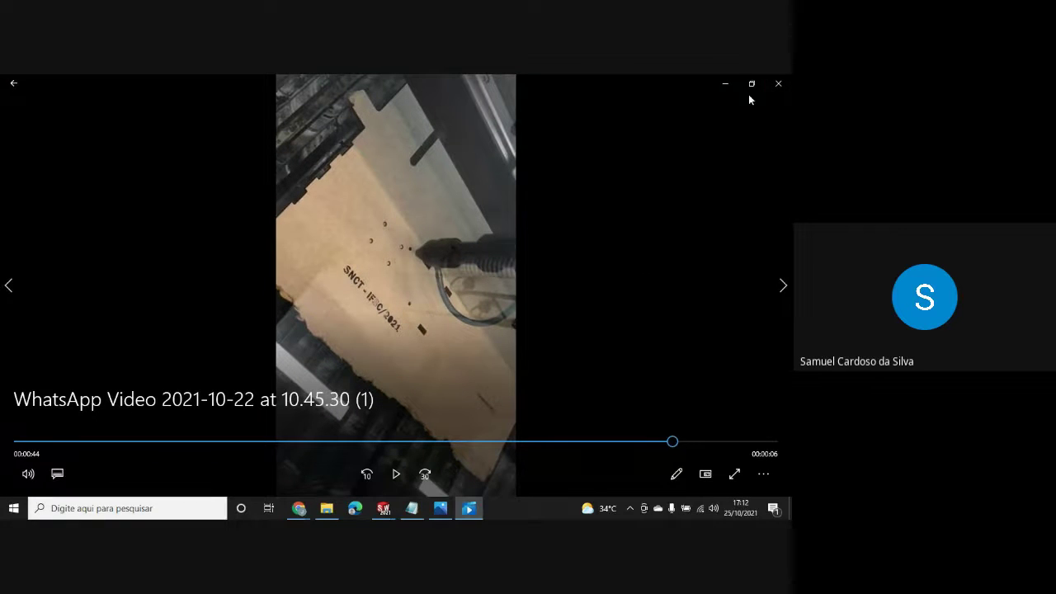
{"action": "left_click", "coordinate": [725, 83]}
{"action": "scroll", "coordinate": [687, 192], "scroll_direction": "down", "scroll_amount": 1}
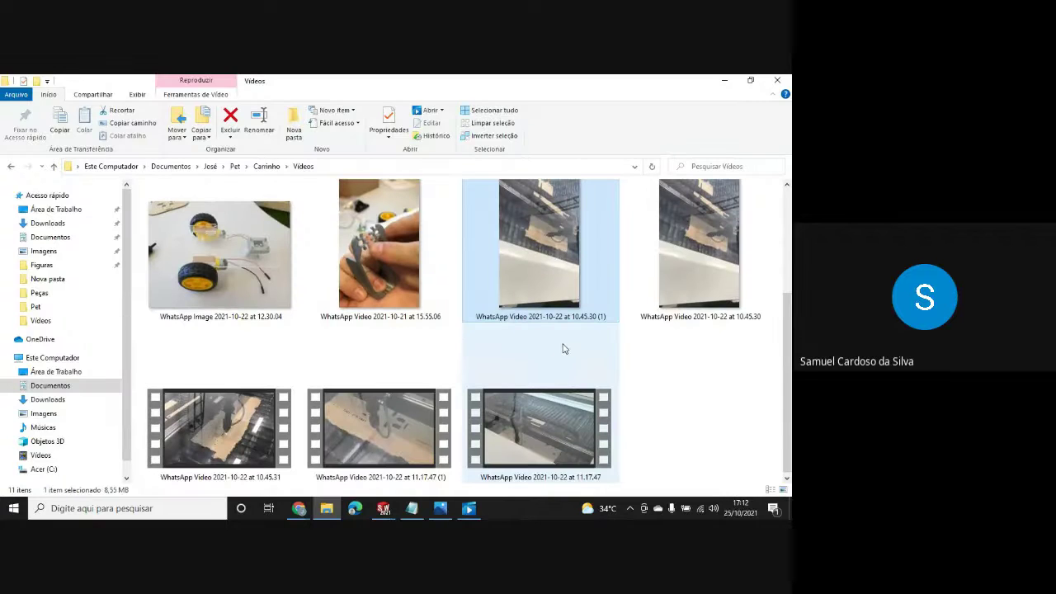
- Open and play the 11.17.47 video, pausing it out of full screen at about 00:18
{"action": "left_click", "coordinate": [491, 449]}
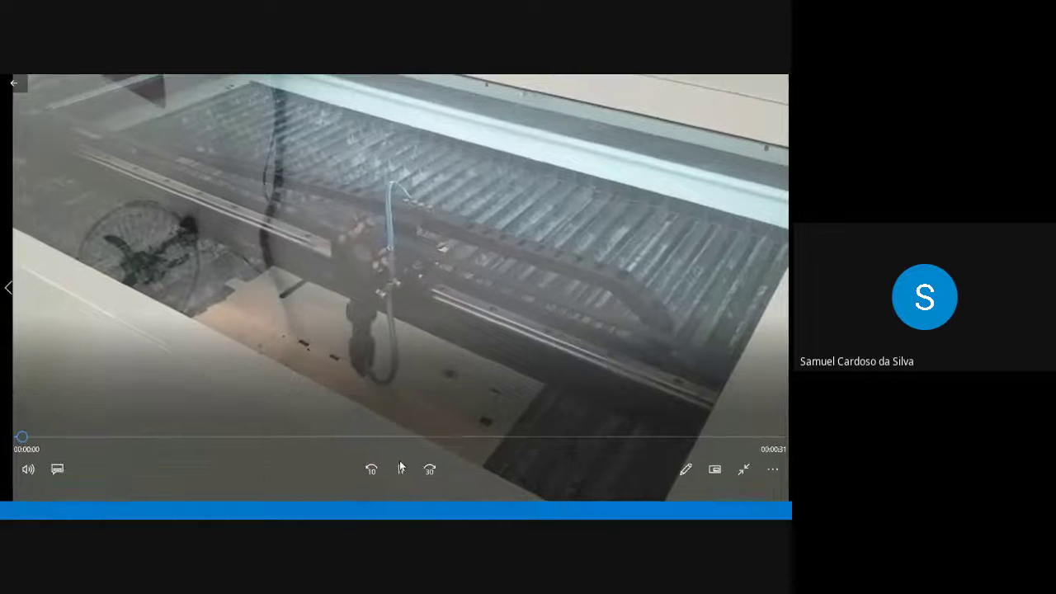
{"action": "left_click", "coordinate": [401, 468]}
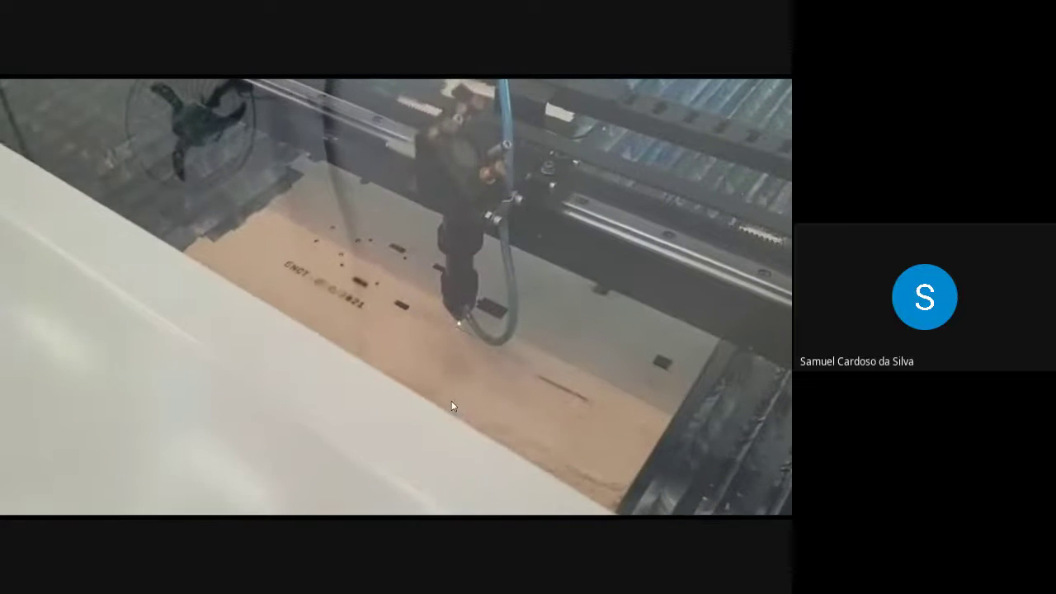
{"action": "mouse_move", "coordinate": [532, 355]}
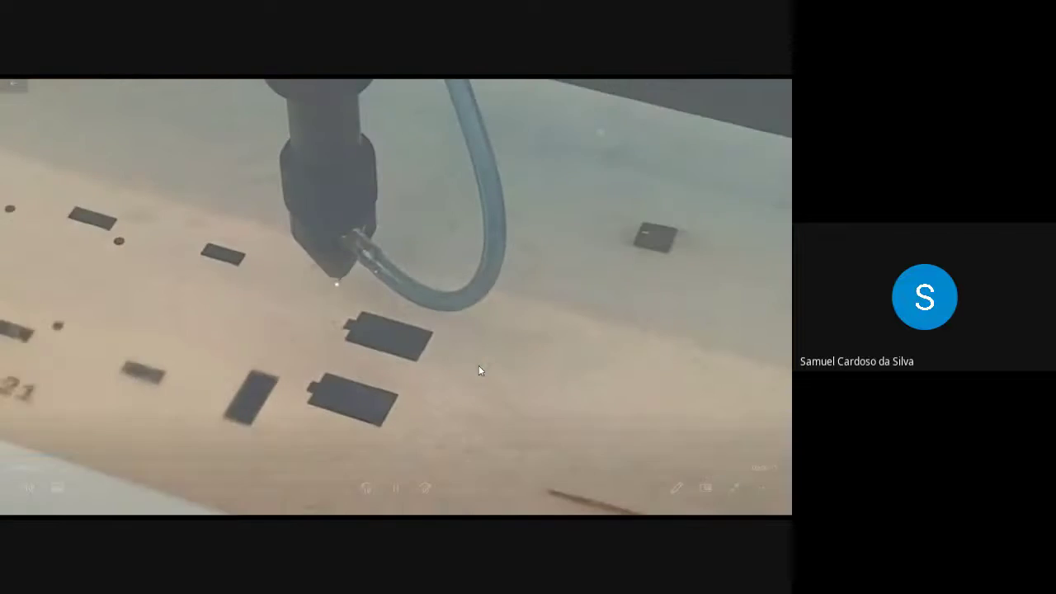
{"action": "double_click", "coordinate": [479, 371]}
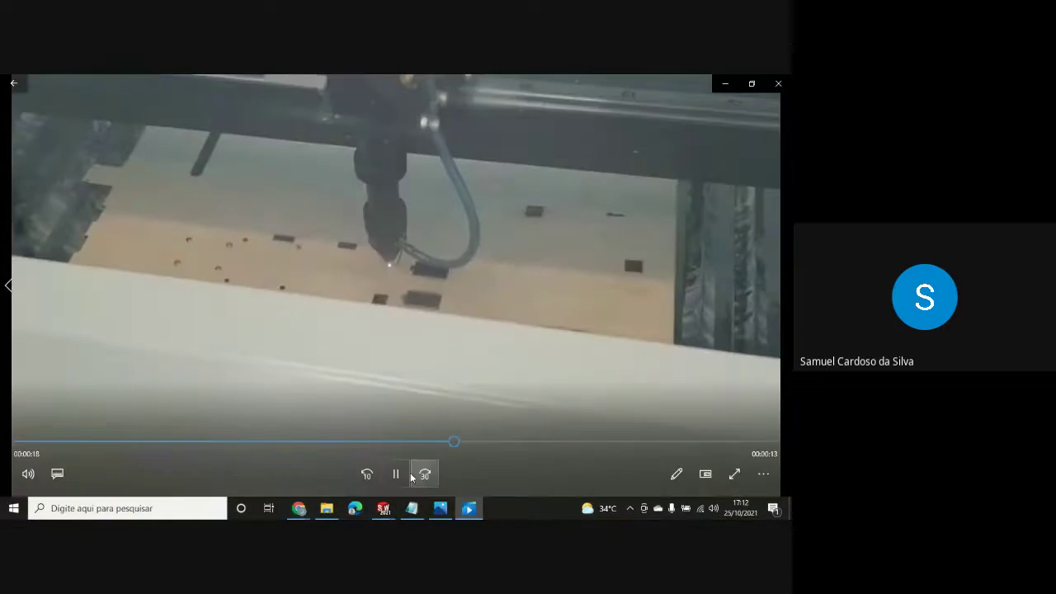
{"action": "left_click", "coordinate": [396, 474]}
- Bring the Google Meet call forward and choose Parar apresentação to stop presenting
{"action": "mouse_move", "coordinate": [298, 509]}
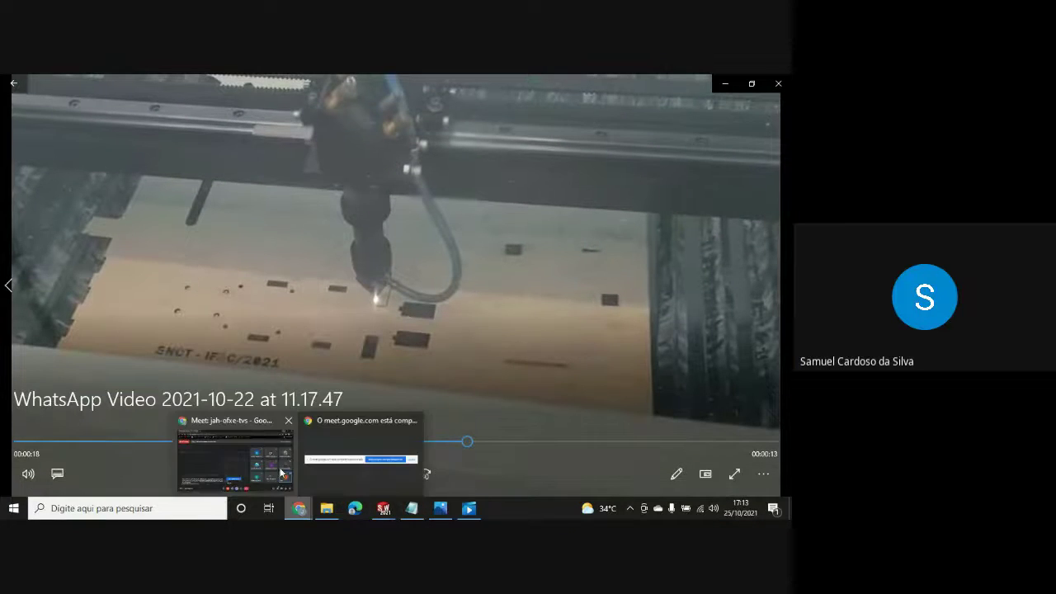
{"action": "left_click", "coordinate": [270, 455]}
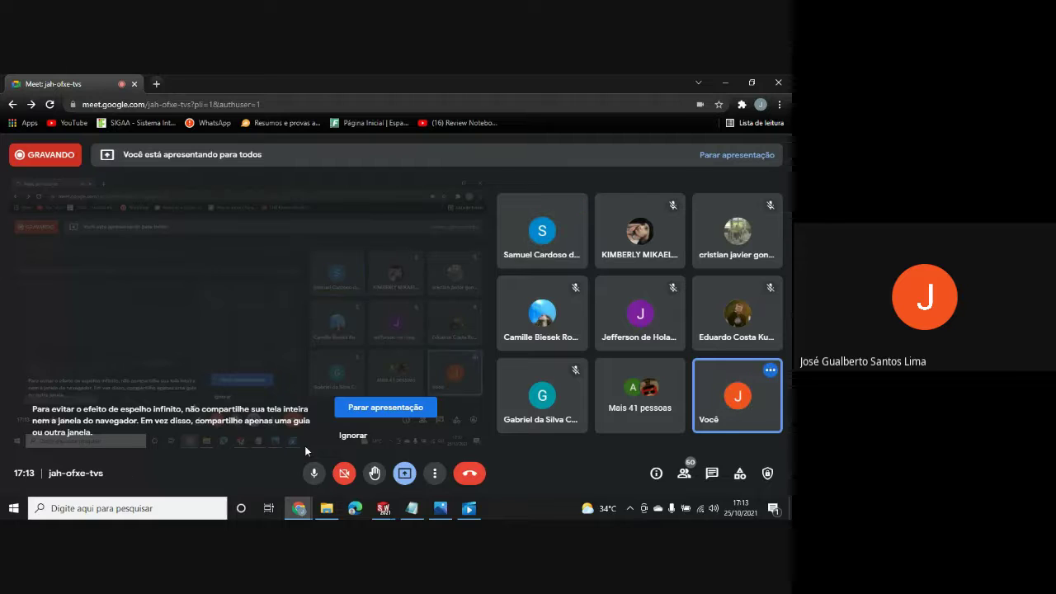
{"action": "left_click", "coordinate": [405, 474]}
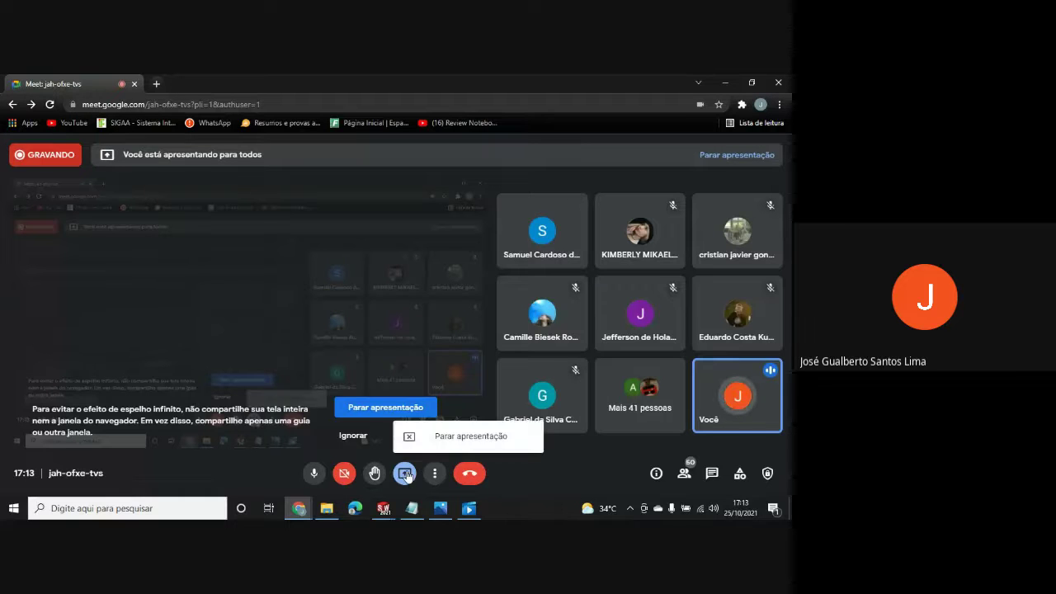
{"action": "left_click", "coordinate": [452, 438]}
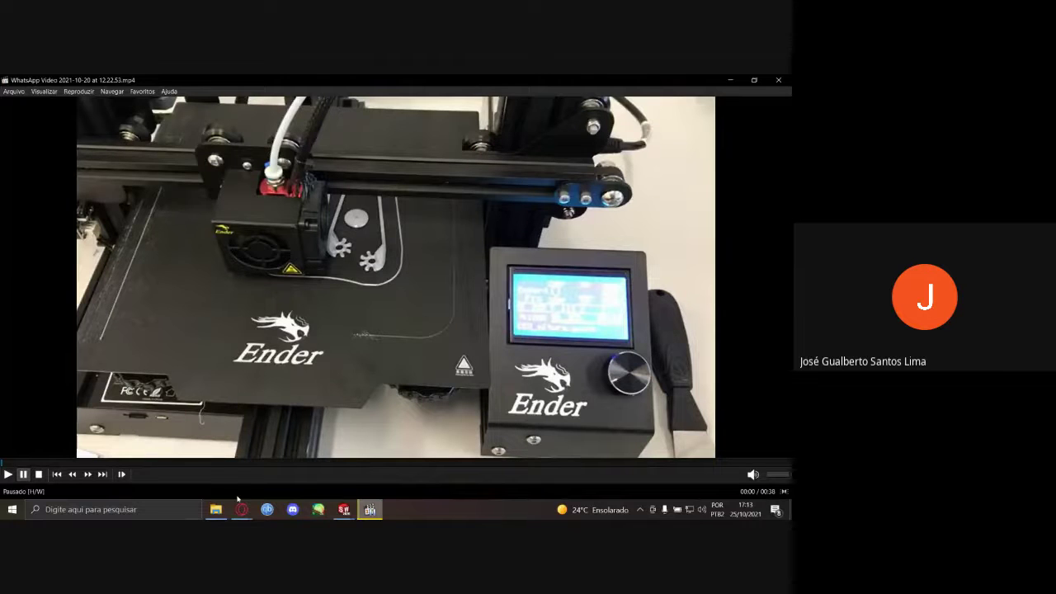
{"action": "mouse_move", "coordinate": [241, 510]}
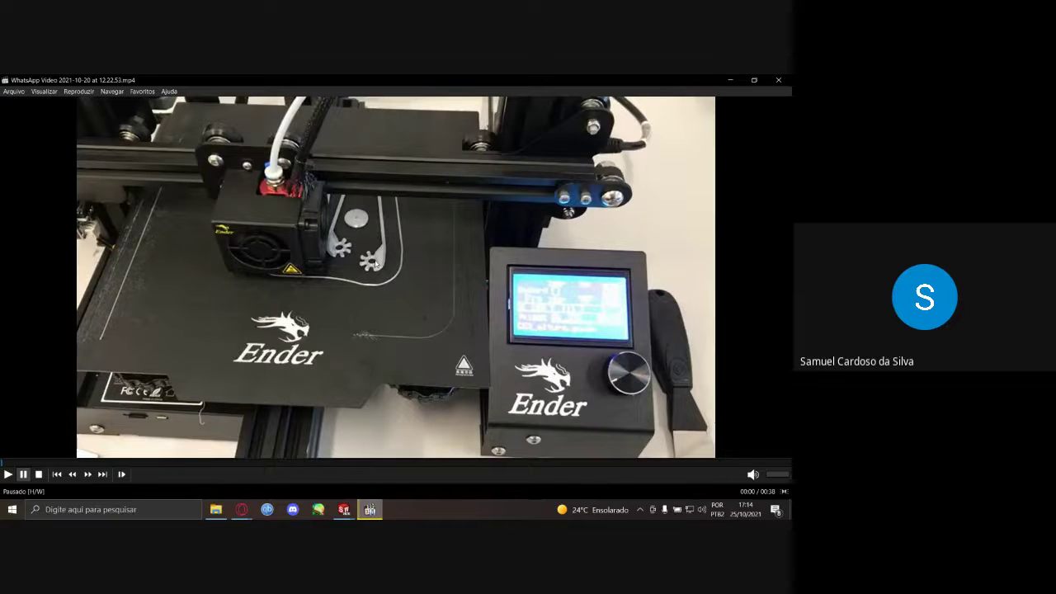
- Play the 3D printer clip, pause it at 00:03, then resume playback
{"action": "left_click", "coordinate": [8, 474]}
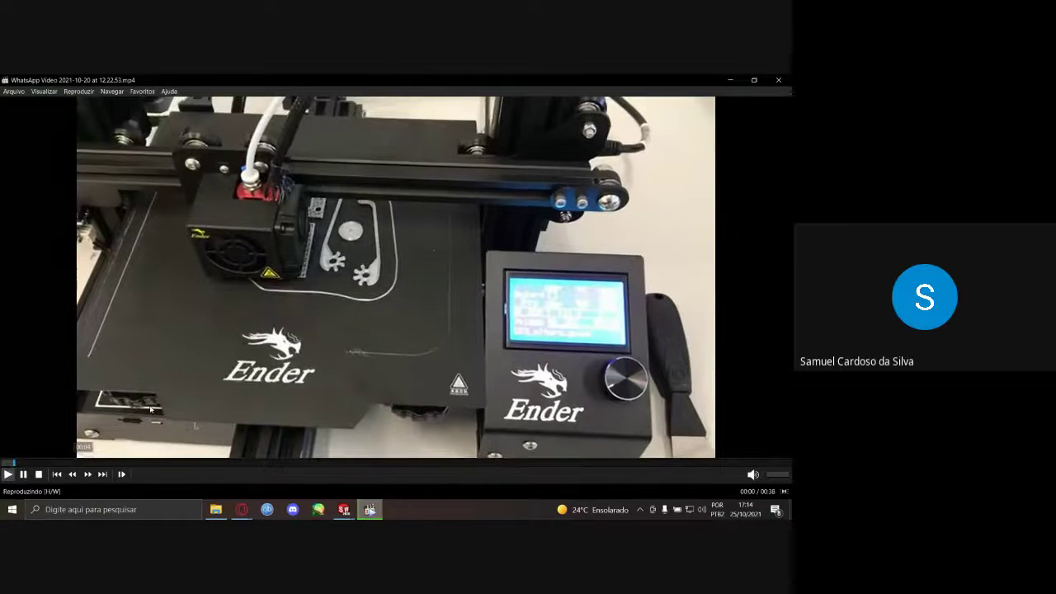
{"action": "left_click", "coordinate": [24, 474]}
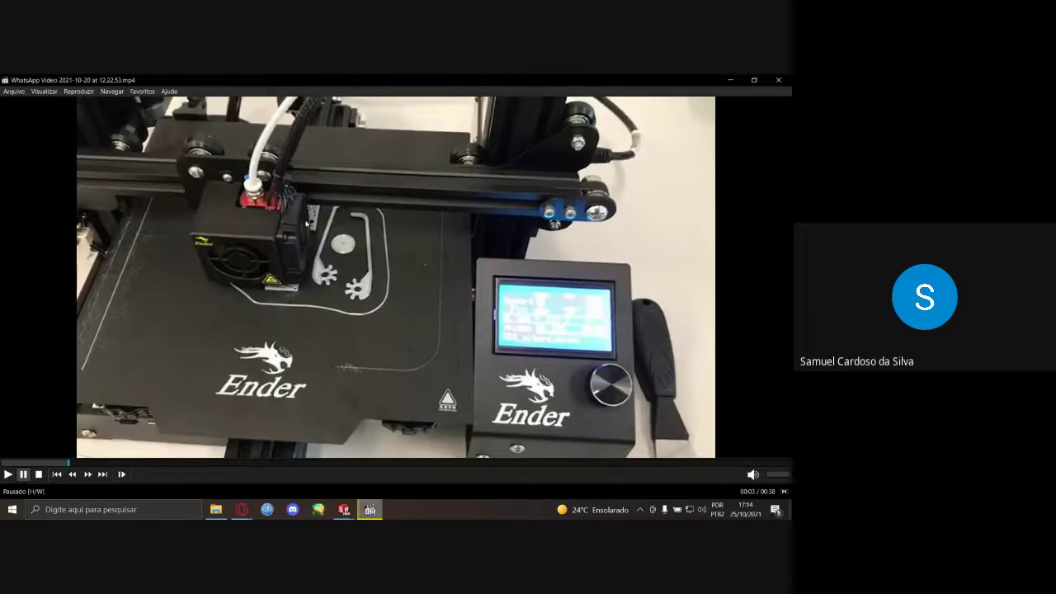
{"action": "left_click", "coordinate": [7, 473]}
- Speed up the Ender printer clip and let it play to 00:37 of 00:38
{"action": "left_click", "coordinate": [88, 474]}
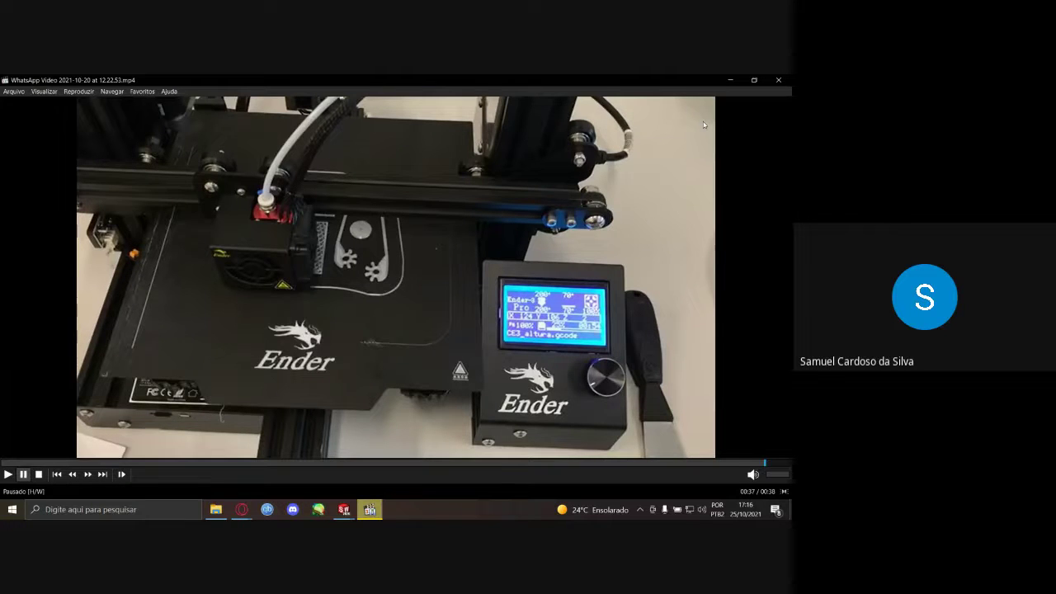
- Close Media Player Classic and stop the Google Meet screen presentation ('Parar apresentação')
{"action": "left_click", "coordinate": [776, 79]}
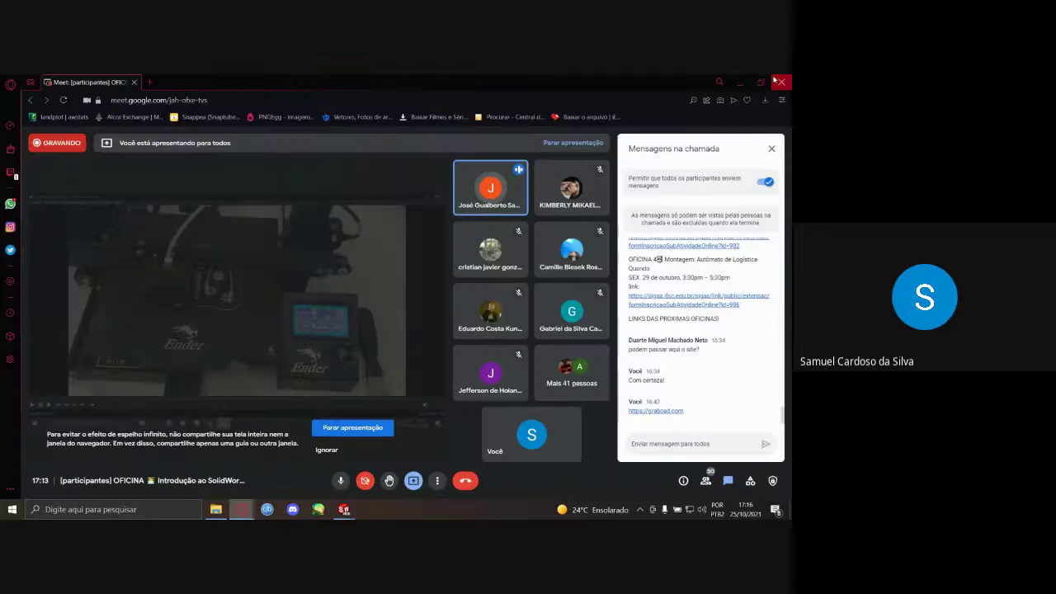
{"action": "left_click", "coordinate": [413, 481]}
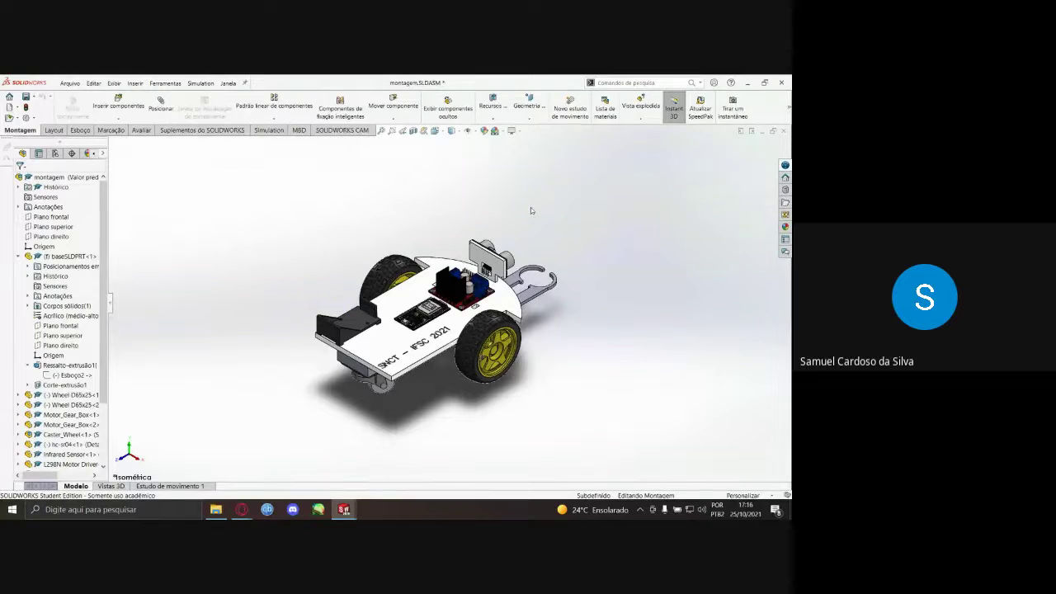
- Enable the PhotoView 360 add-in from the 'Suplementos do SOLIDWORKS' tab
{"action": "middle_click_drag", "start_coordinate": [531, 210], "coordinate": [450, 211]}
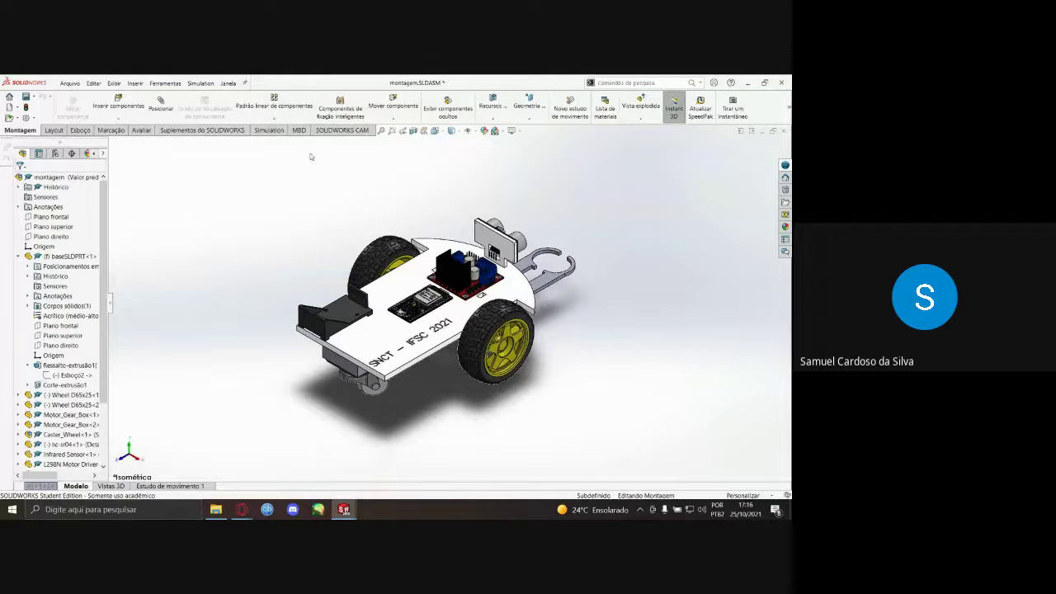
{"action": "left_click", "coordinate": [265, 132]}
{"action": "left_click", "coordinate": [222, 132]}
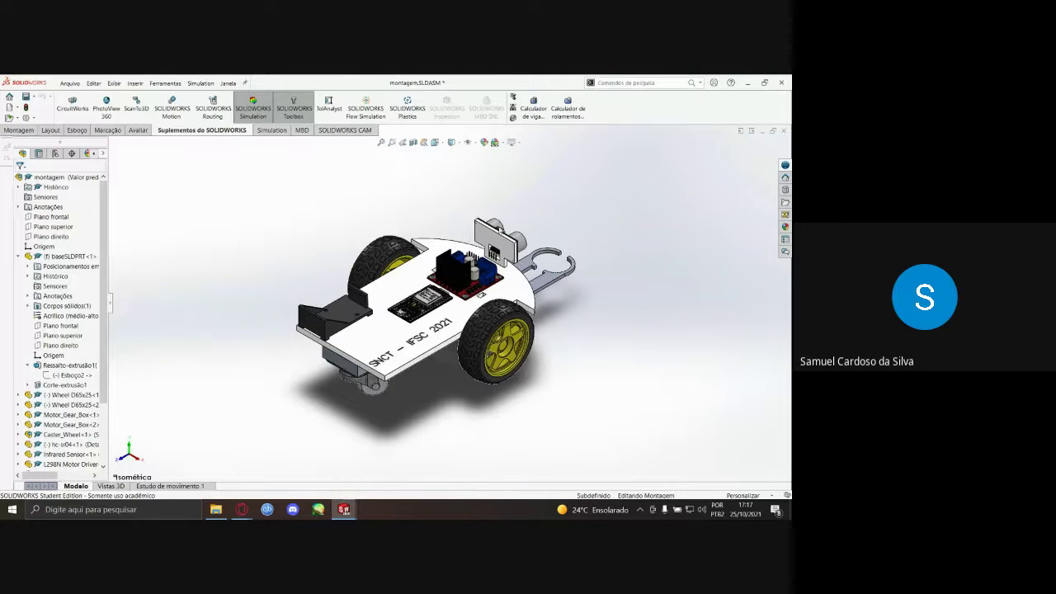
{"action": "left_click_drag", "start_coordinate": [243, 179], "coordinate": [629, 372]}
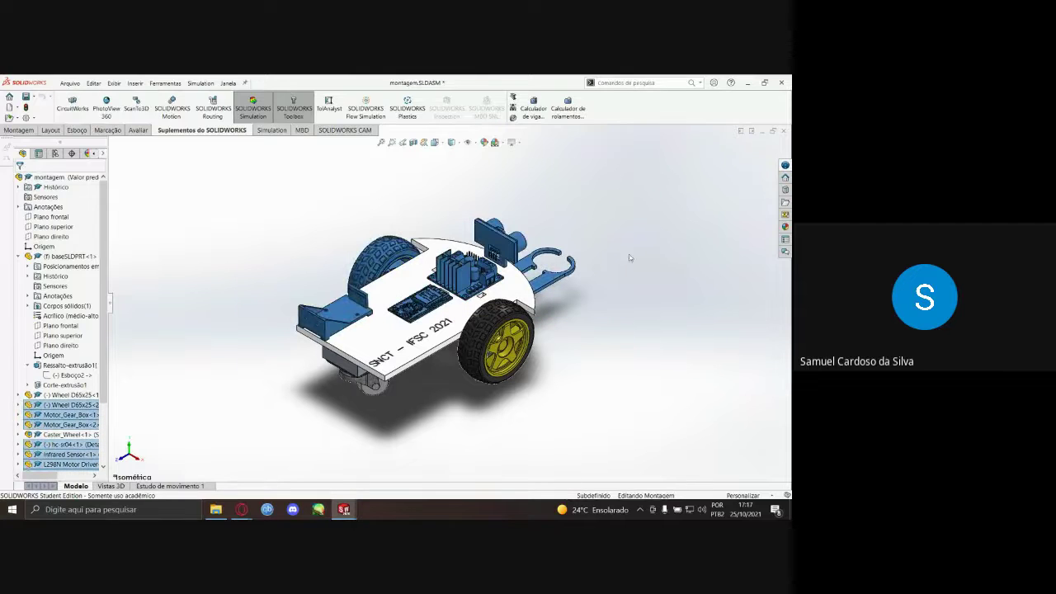
{"action": "left_click", "coordinate": [586, 219]}
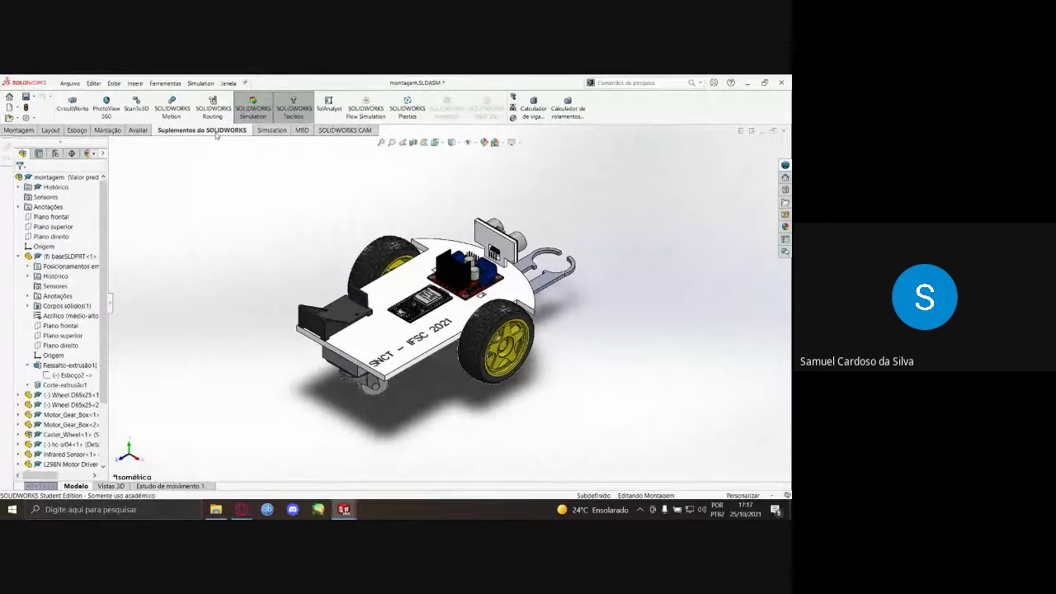
{"action": "left_click", "coordinate": [112, 110]}
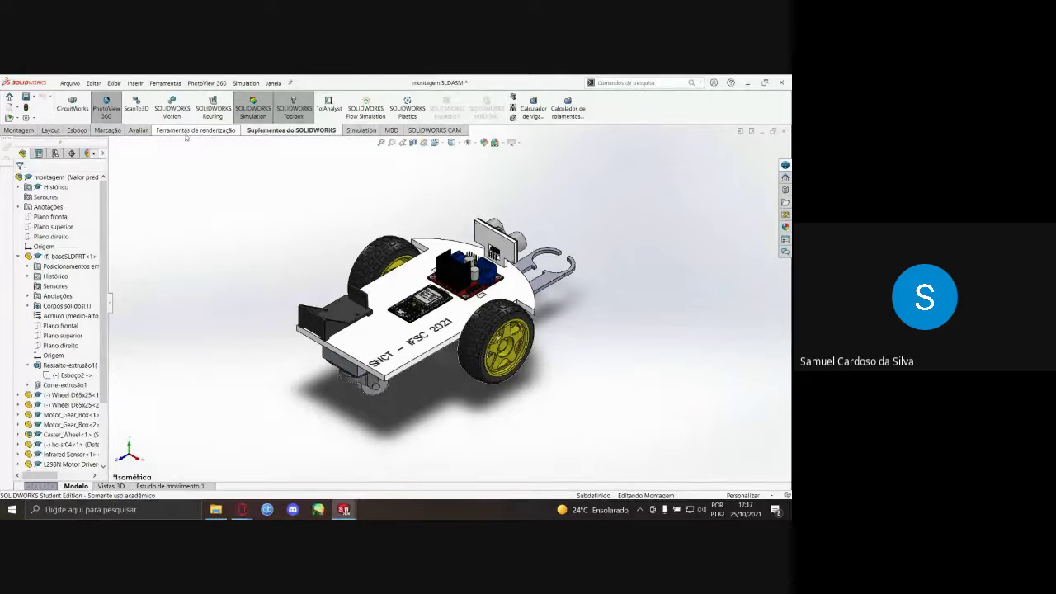
- Show the 'Ferramentas de renderização' tools and collapse baseSLDPRT in the FeatureManager tree
{"action": "left_click", "coordinate": [205, 136]}
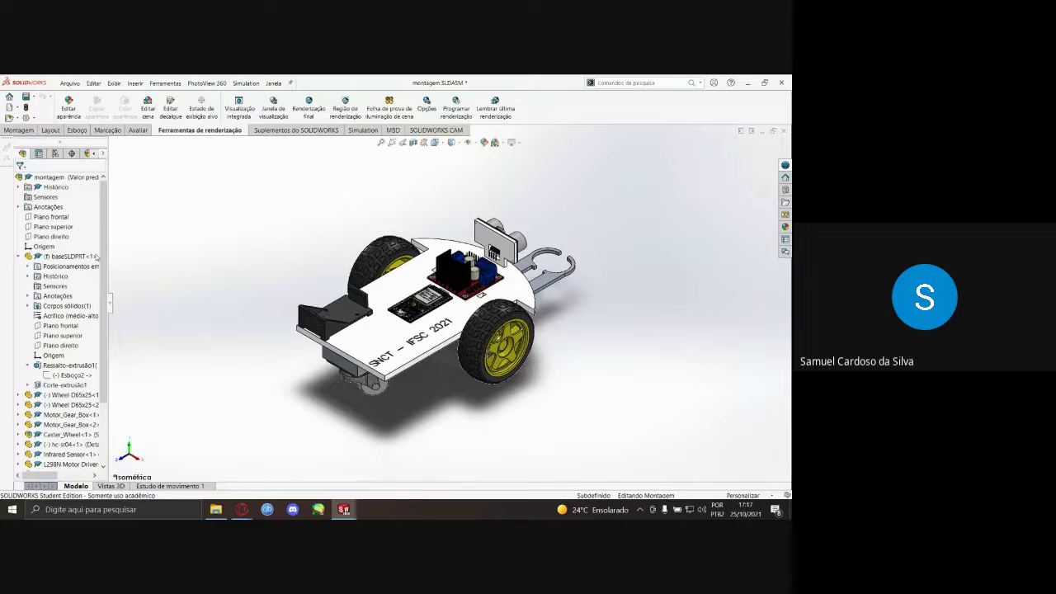
{"action": "left_click", "coordinate": [18, 257]}
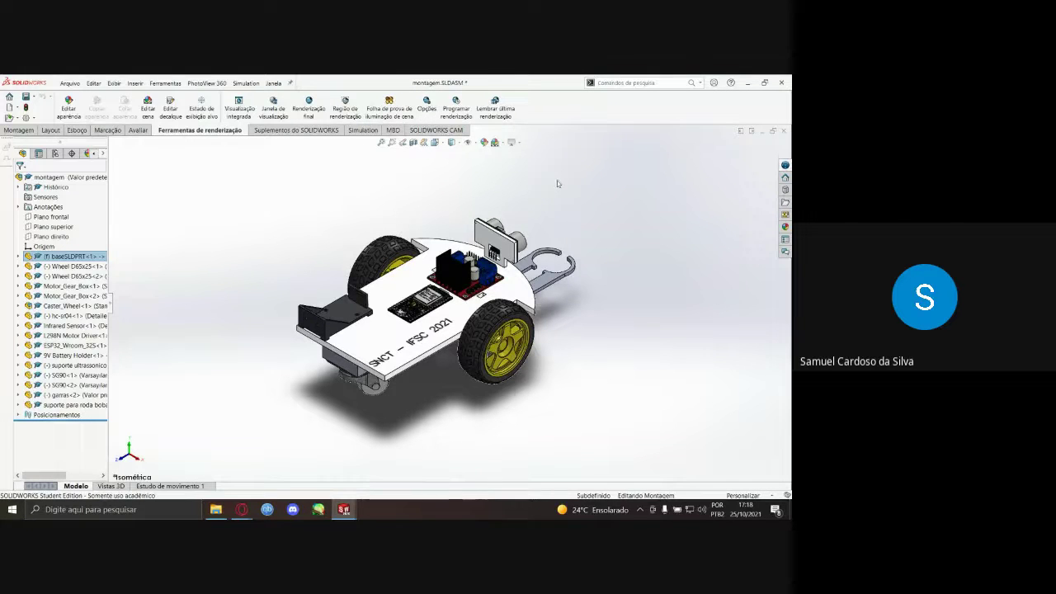
- Review the PhotoView 360 render options and accept the 1920×1080 output size
{"action": "left_click", "coordinate": [427, 107]}
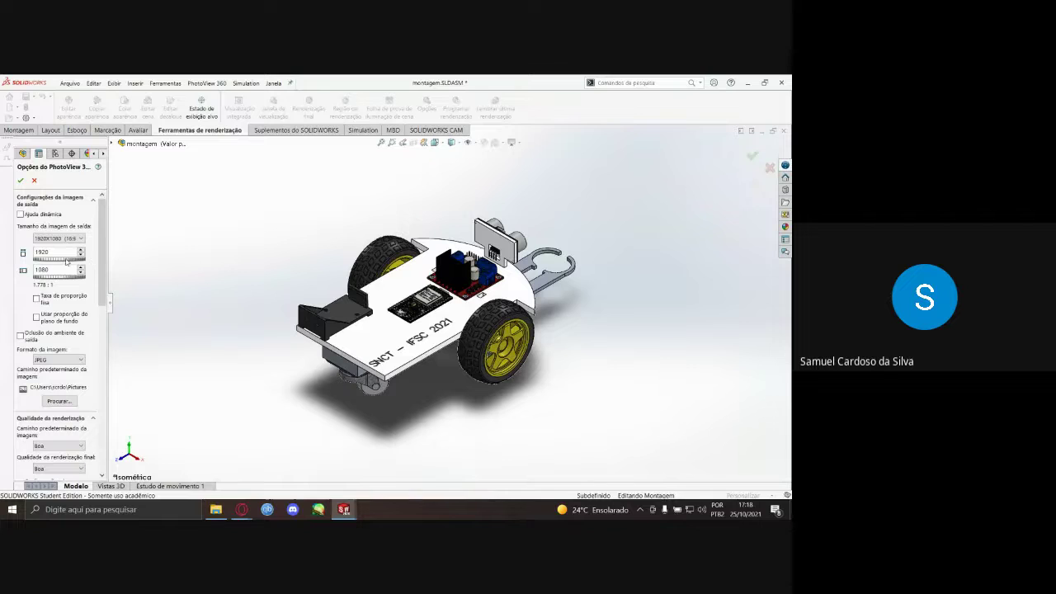
{"action": "left_click", "coordinate": [21, 181]}
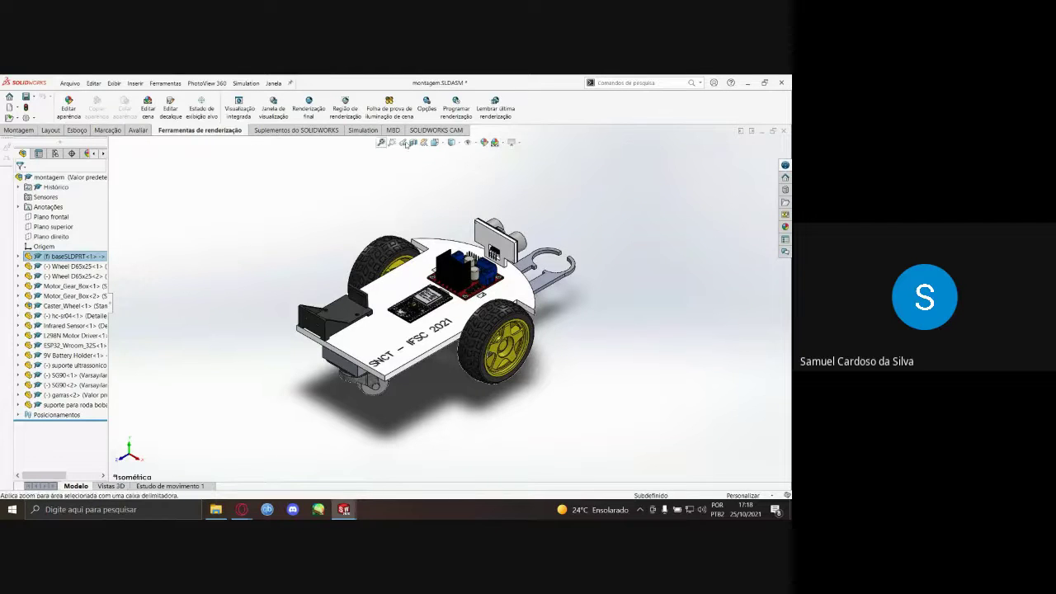
- Apply the 'Tela de fundo – Cinza com luz de teto' scene from the Aplicar cena list
{"action": "left_click", "coordinate": [504, 144]}
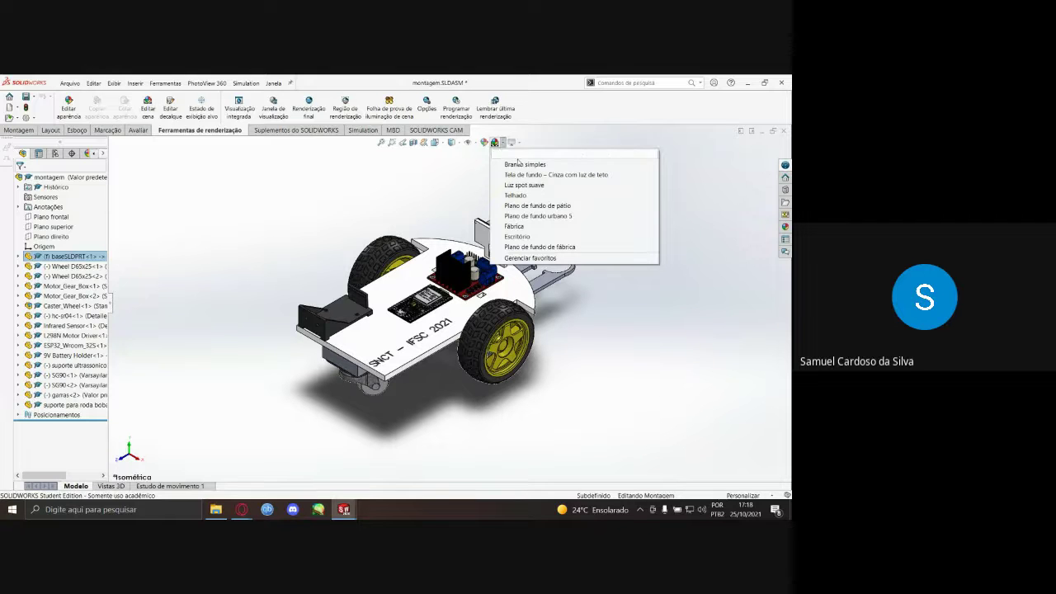
{"action": "mouse_move", "coordinate": [500, 154]}
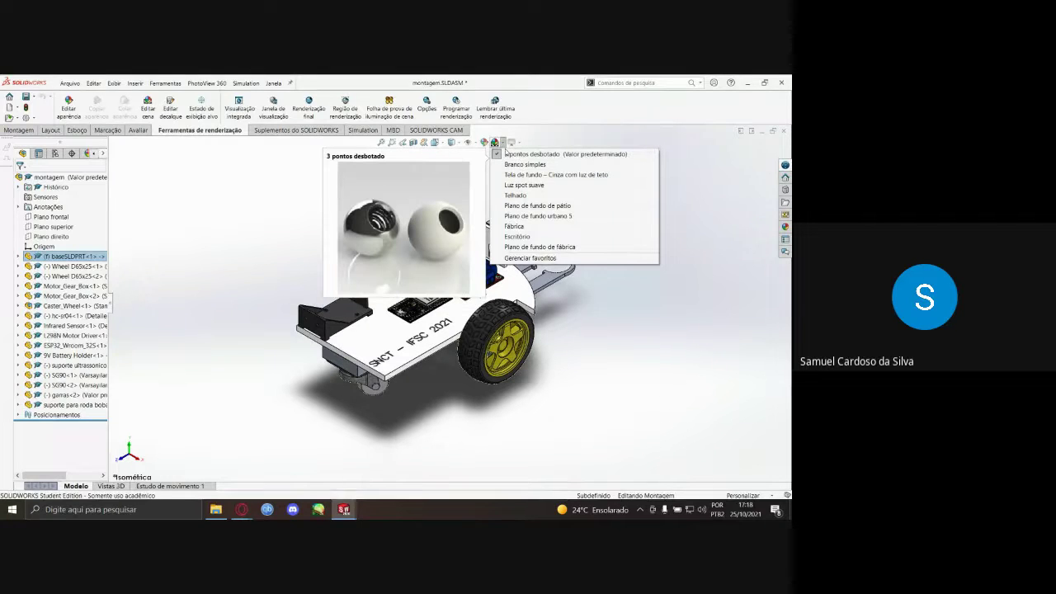
{"action": "mouse_move", "coordinate": [526, 176]}
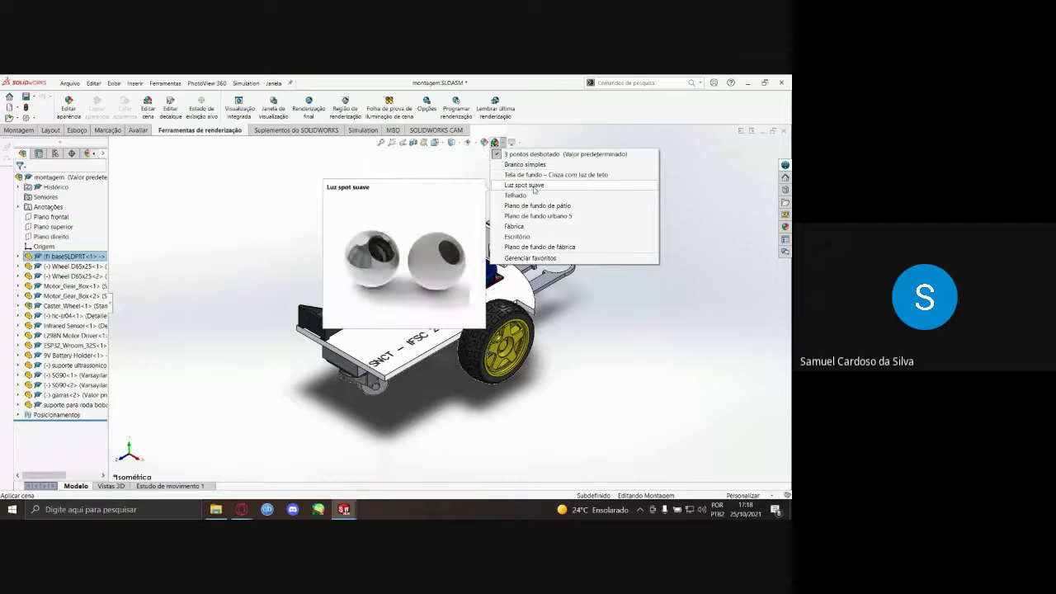
{"action": "mouse_move", "coordinate": [540, 208]}
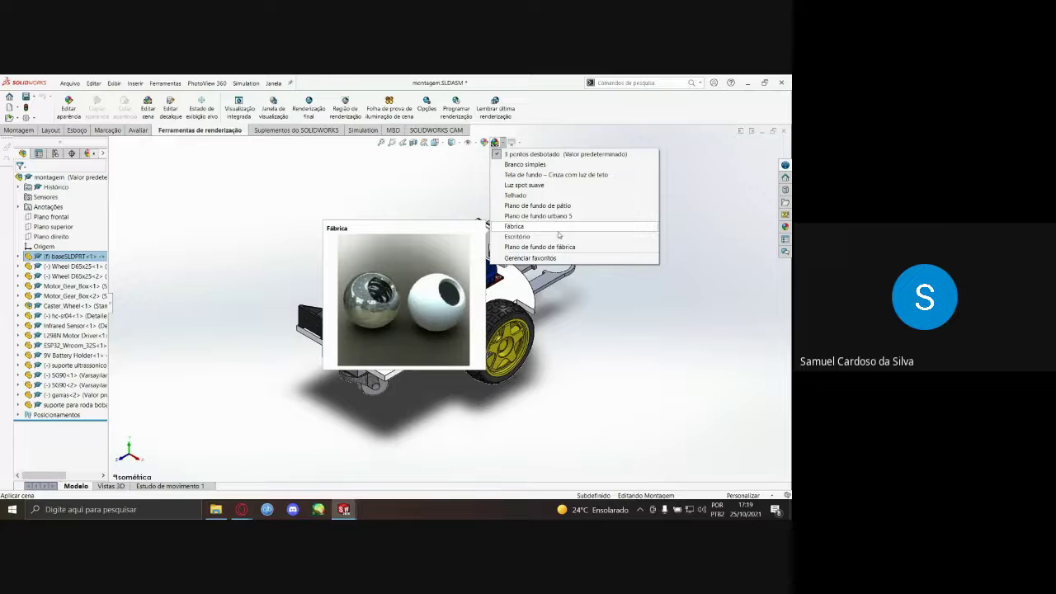
{"action": "mouse_move", "coordinate": [560, 247]}
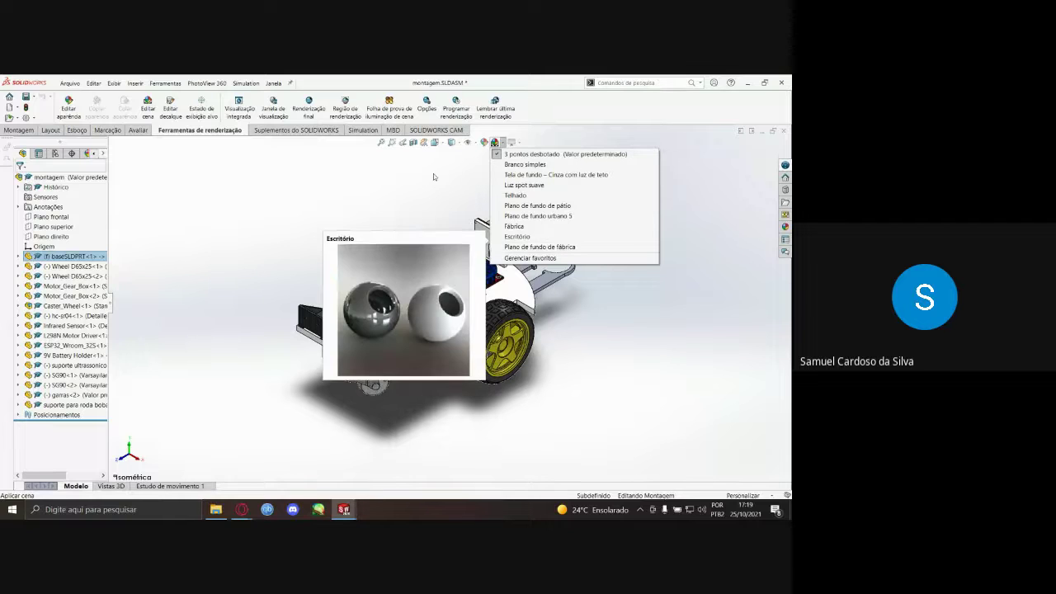
{"action": "left_click", "coordinate": [534, 175]}
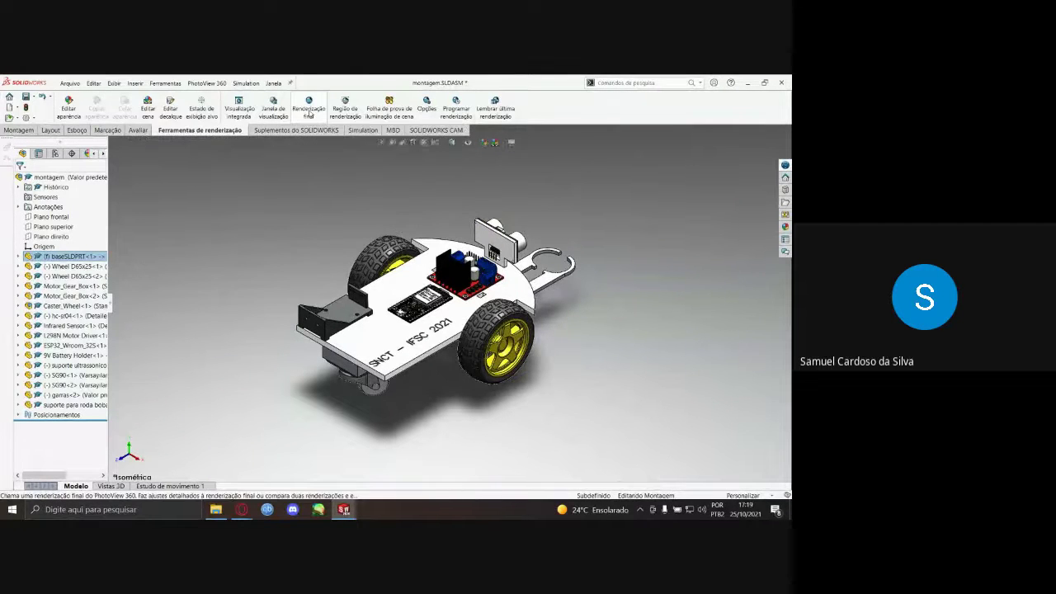
- Start Renderização final and choose 'Adicionar uma câmera' to create Câmera1
{"action": "left_click", "coordinate": [308, 109]}
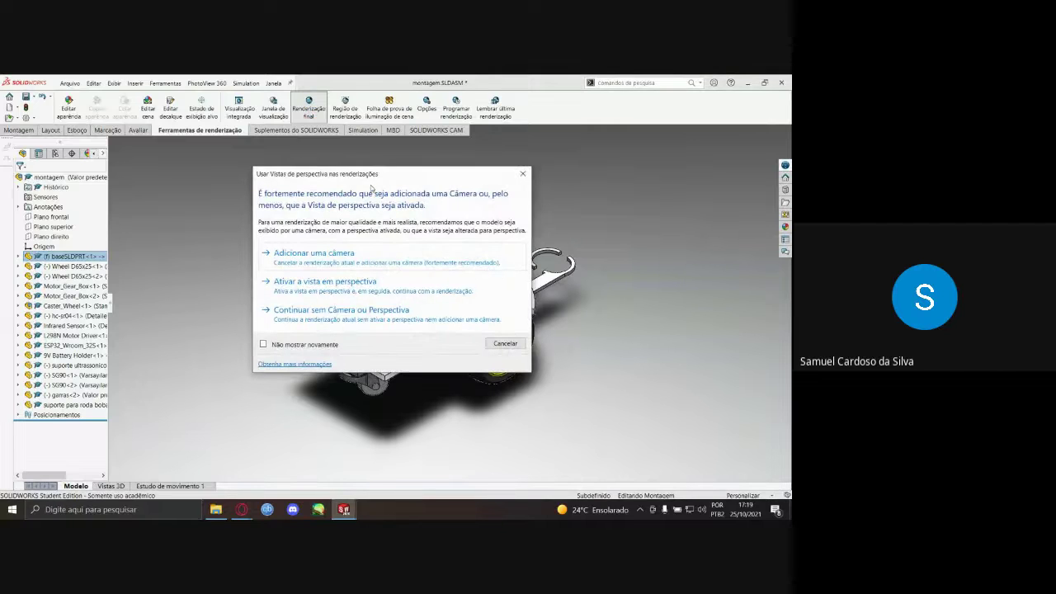
{"action": "left_click", "coordinate": [314, 254]}
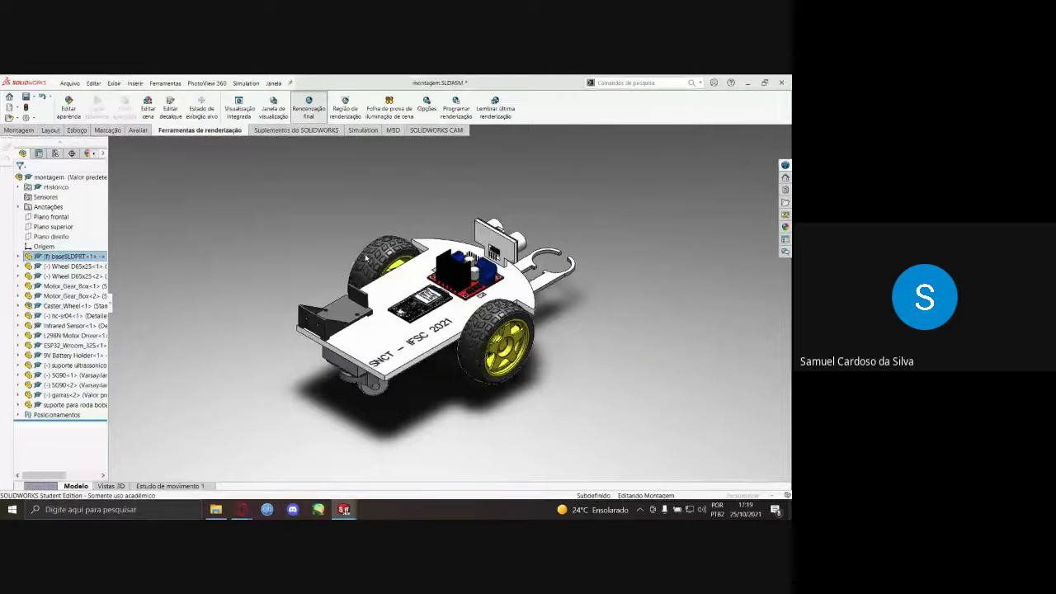
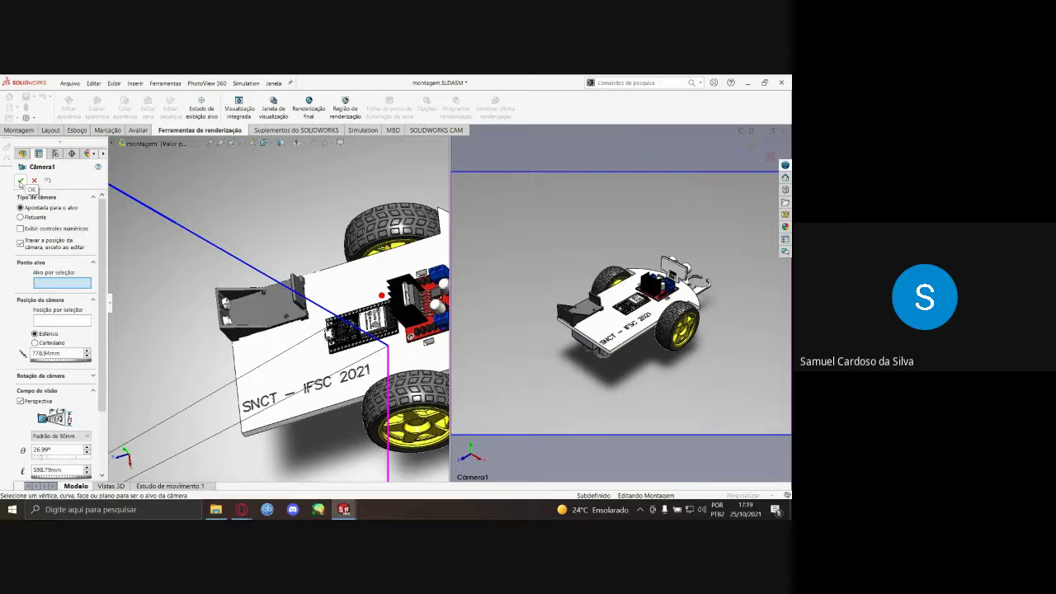
- Confirm the Camera1 settings and start the PhotoView 360 final render of the robot car
{"action": "left_click", "coordinate": [20, 181]}
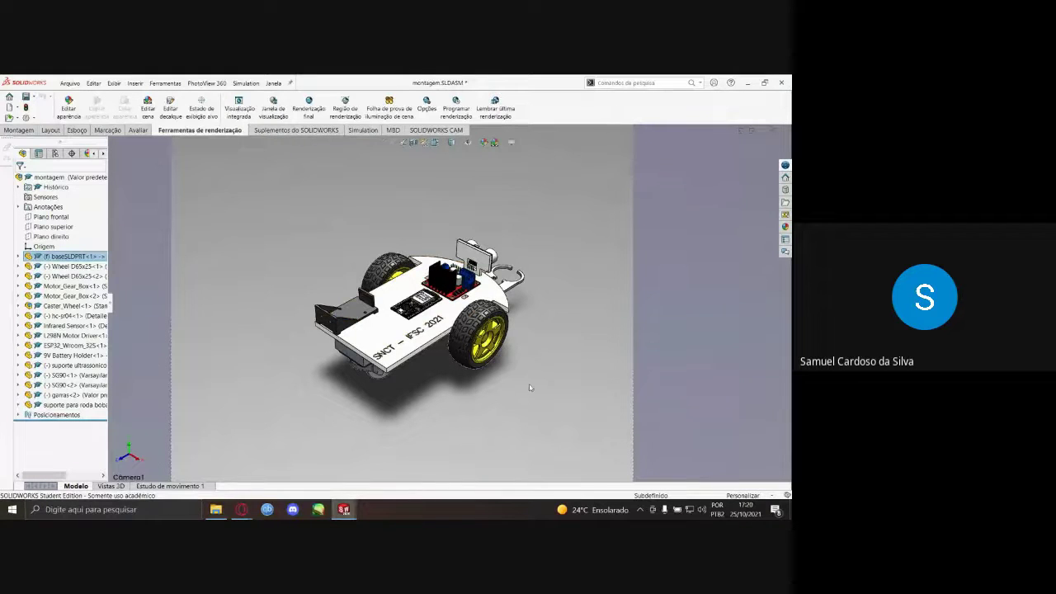
{"action": "left_click", "coordinate": [318, 109]}
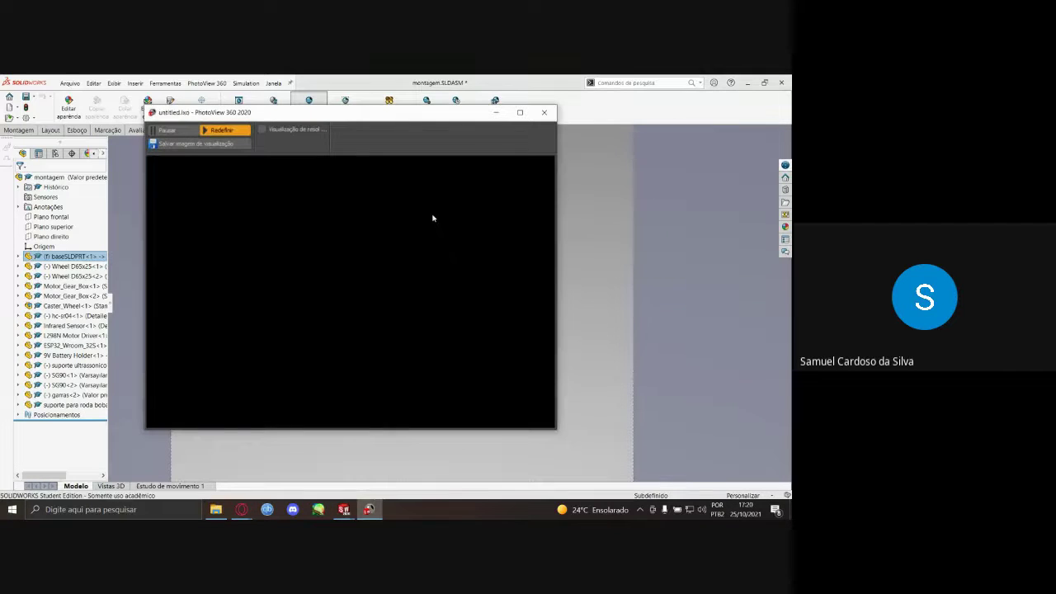
- Allow the PhotoView 360 renderer through Windows Firewall, then switch to the Meet call
{"action": "left_click", "coordinate": [454, 381]}
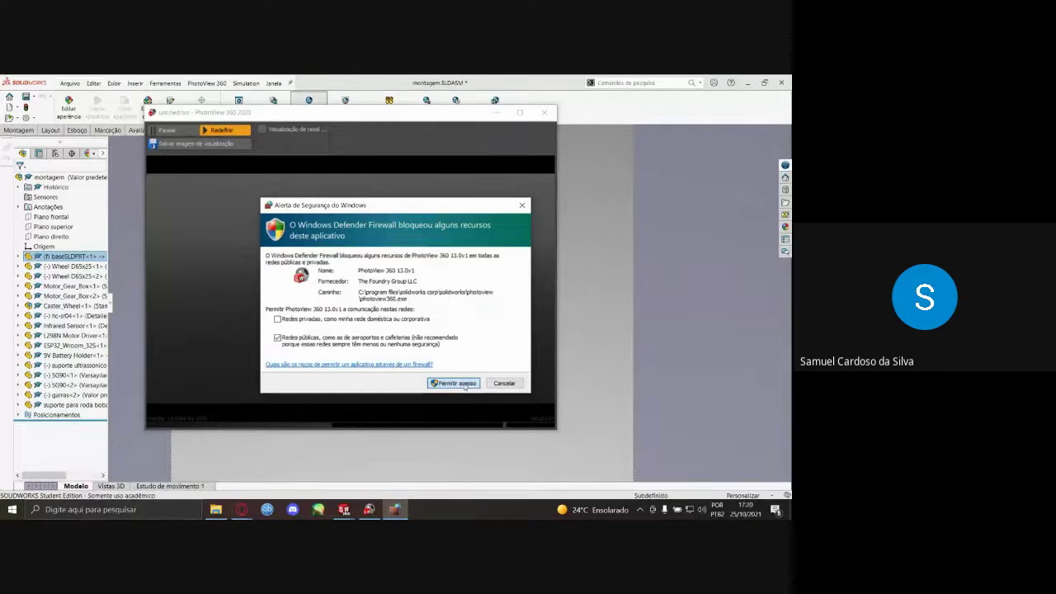
{"action": "left_click", "coordinate": [465, 385]}
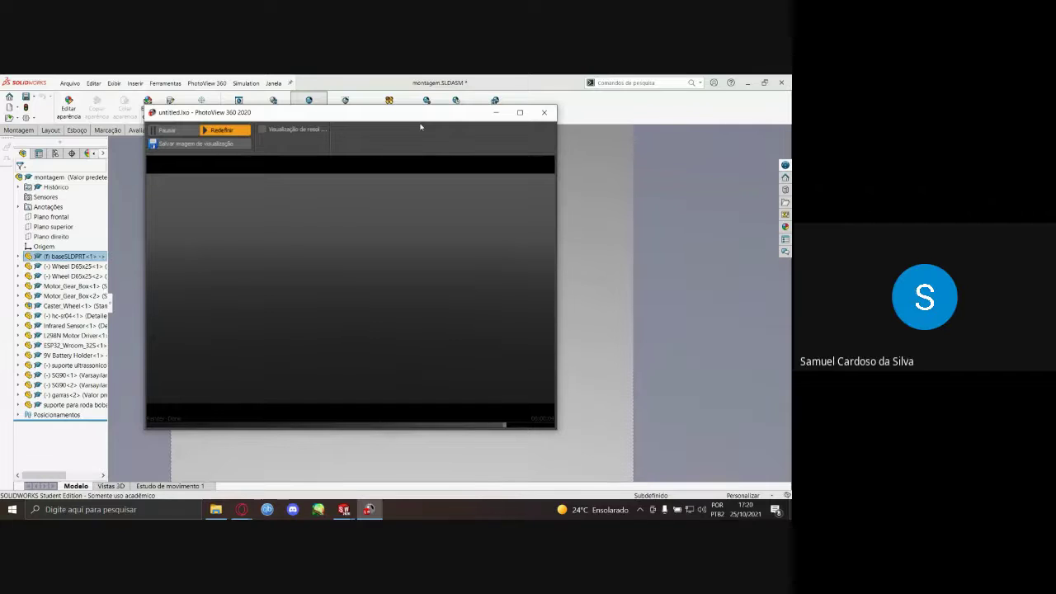
{"action": "mouse_move", "coordinate": [242, 509]}
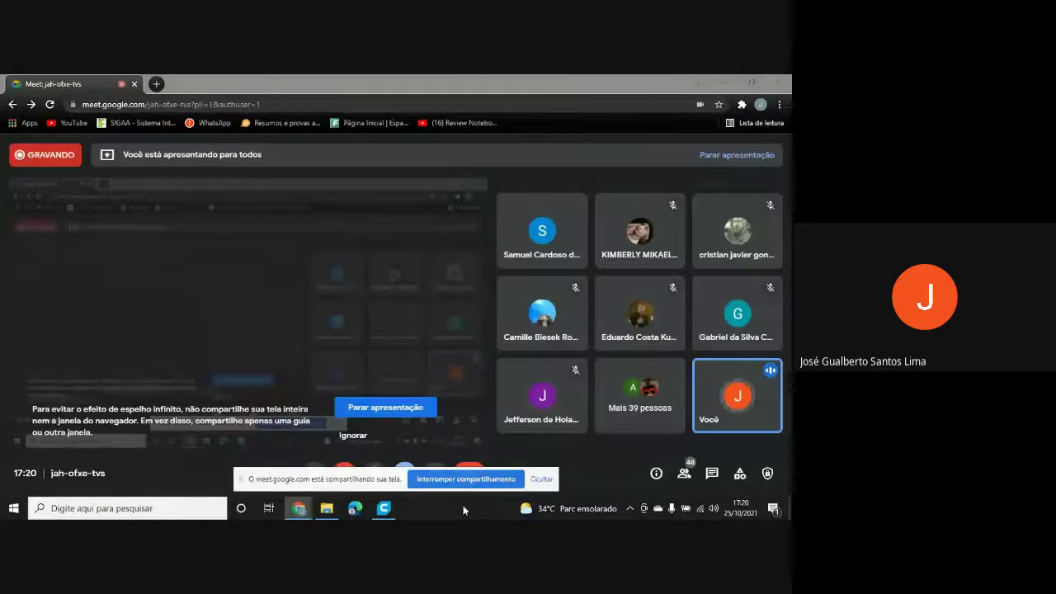
- In Cura, rotate CE3PRO_garras flat on the build plate to 40.2 x 96.5 x 13.0 mm
{"action": "left_click", "coordinate": [383, 508]}
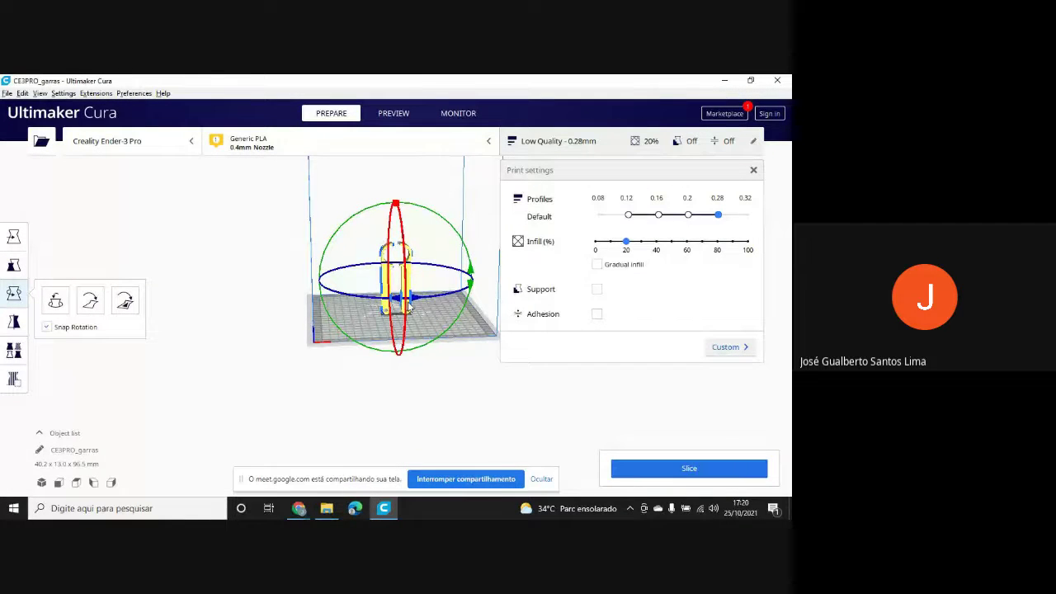
{"action": "scroll", "coordinate": [409, 313], "scroll_direction": "up", "scroll_amount": 2}
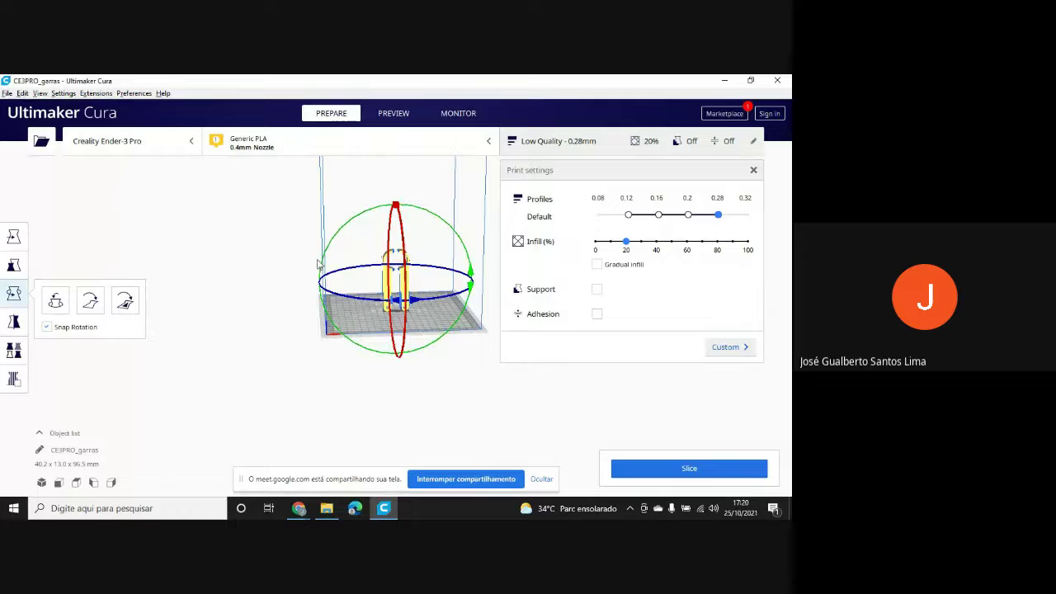
{"action": "right_click_drag", "start_coordinate": [295, 285], "coordinate": [307, 307]}
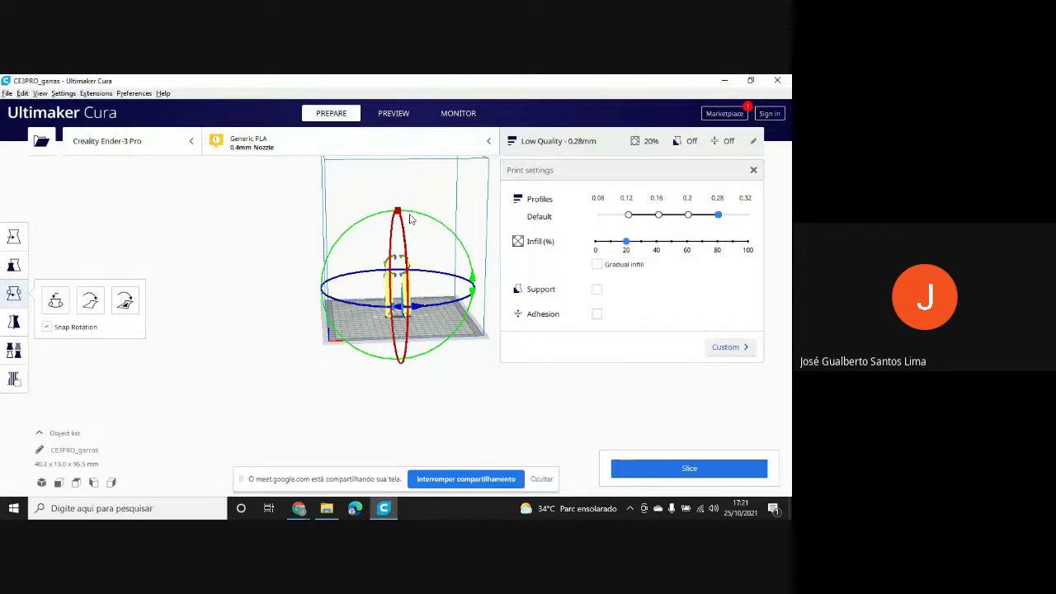
{"action": "left_click_drag", "start_coordinate": [399, 213], "coordinate": [410, 326]}
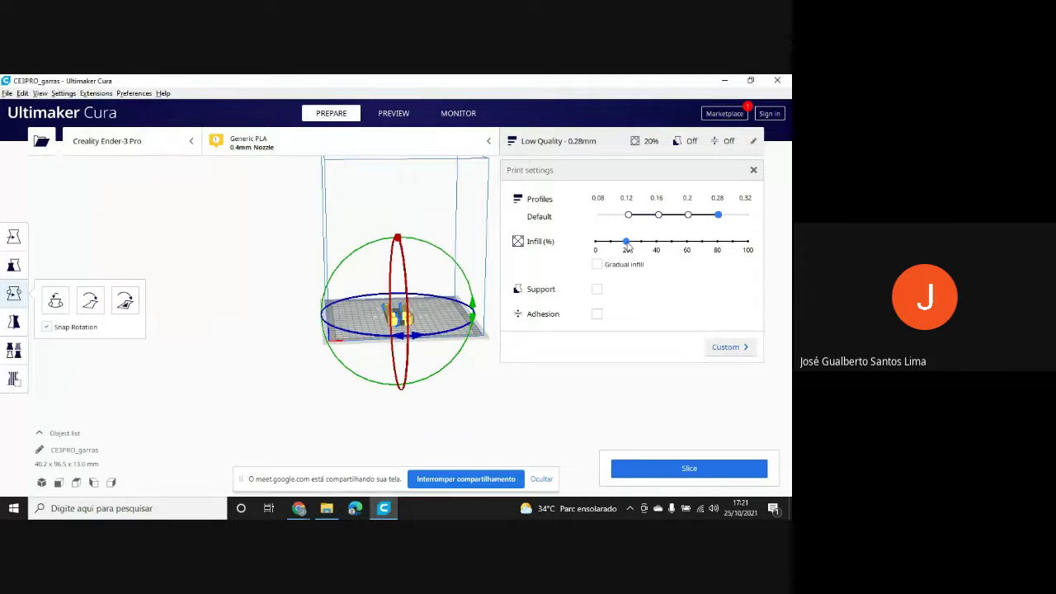
- Set infill to 100% and slice CE3PRO_garras, estimating 1 h 10 min and 10 g
{"action": "left_click_drag", "start_coordinate": [628, 245], "coordinate": [748, 253]}
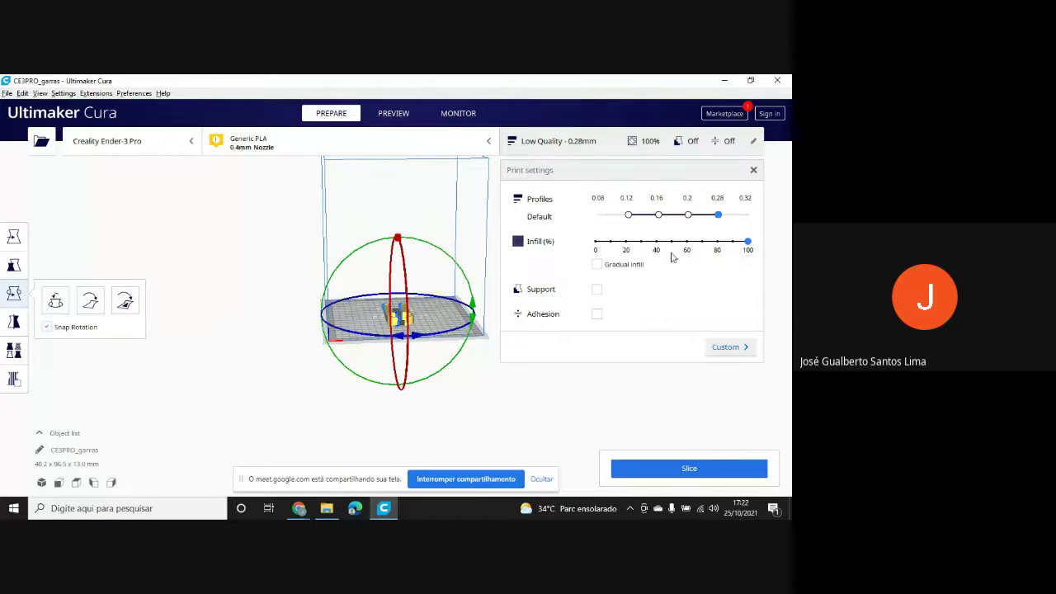
{"action": "scroll", "coordinate": [396, 324], "scroll_direction": "up", "scroll_amount": 5}
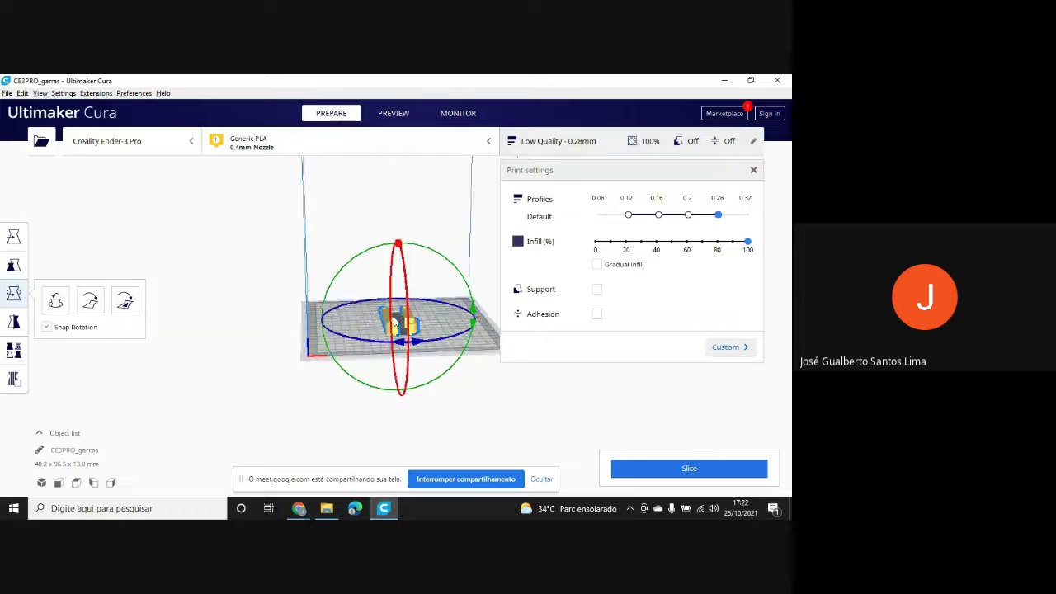
{"action": "scroll", "coordinate": [396, 324], "scroll_direction": "up", "scroll_amount": 1}
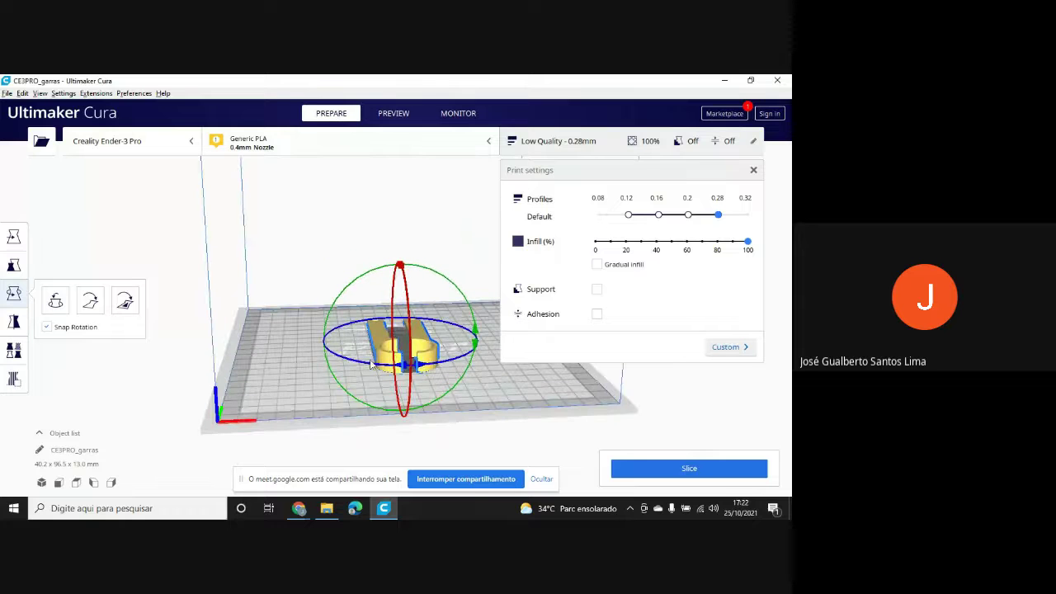
{"action": "left_click", "coordinate": [651, 469]}
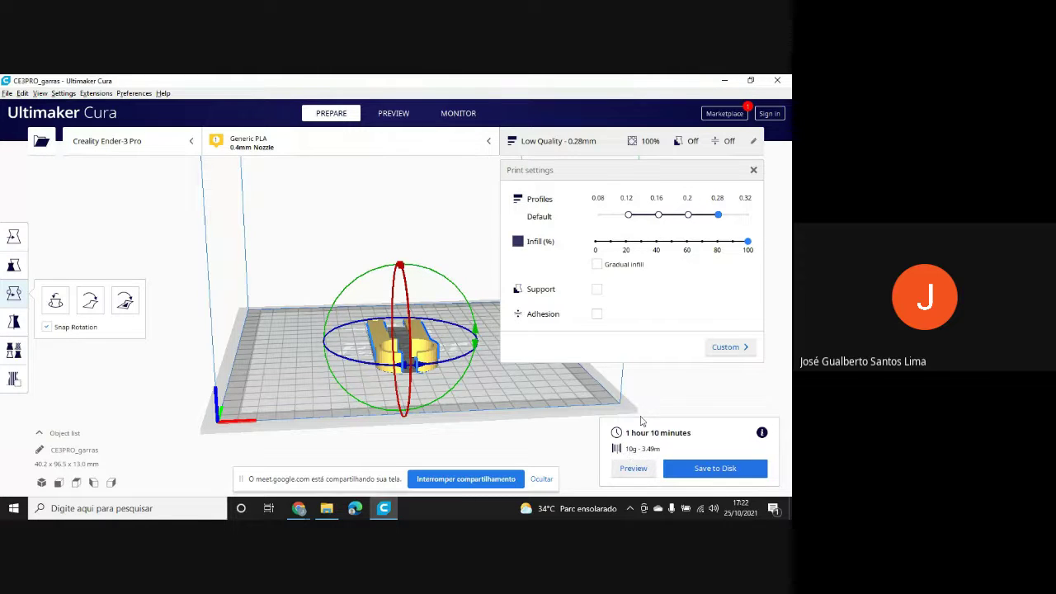
- Slice at 40% infill (55 minutes, 9 g), then set infill back to 100%
{"action": "left_click_drag", "start_coordinate": [748, 250], "coordinate": [657, 246]}
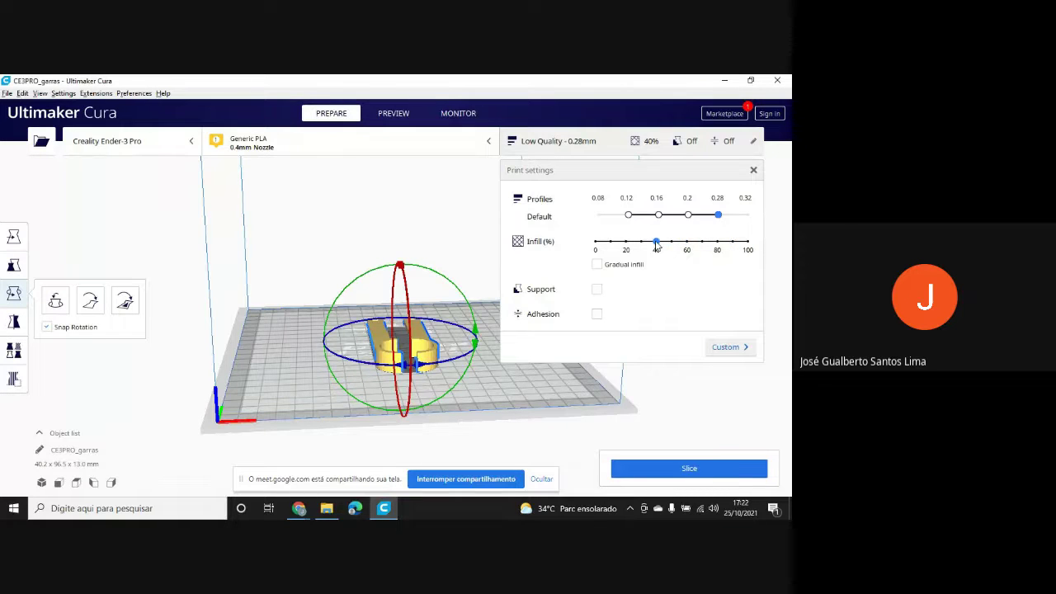
{"action": "left_click", "coordinate": [689, 468]}
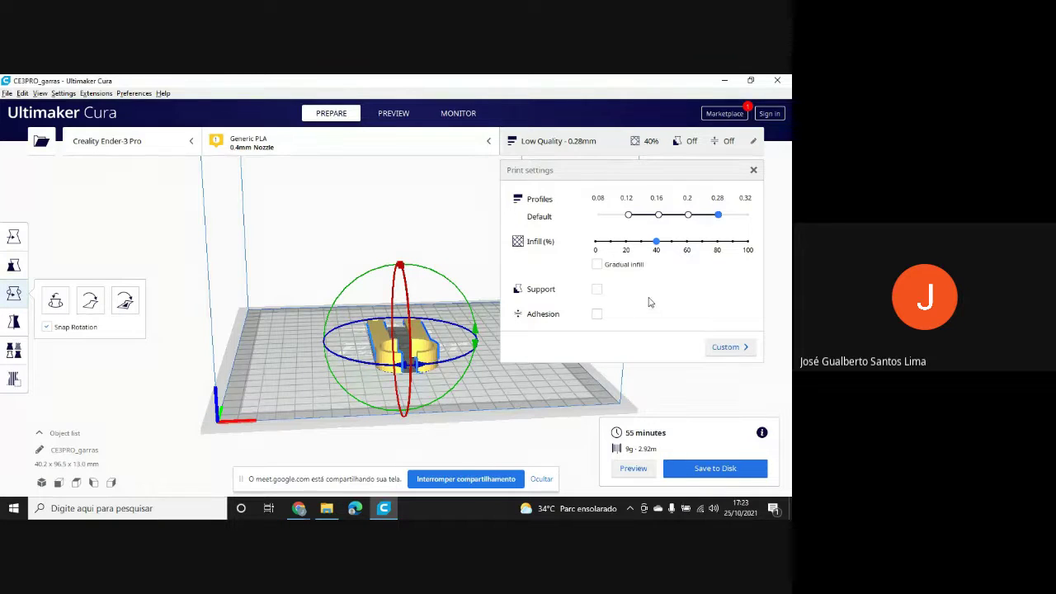
{"action": "left_click_drag", "start_coordinate": [658, 242], "coordinate": [751, 245]}
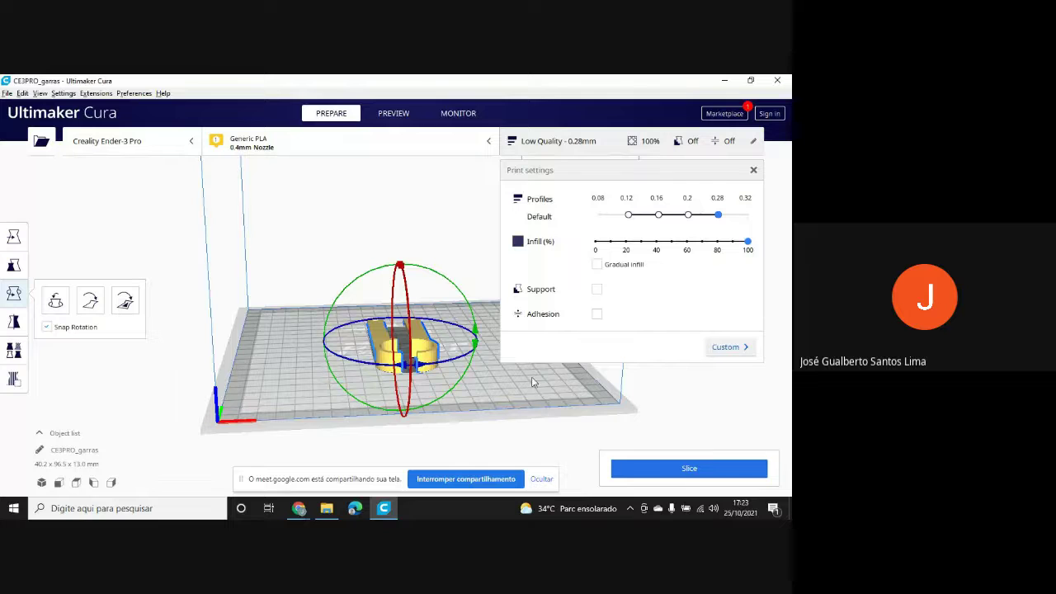
- Hide the screen-sharing notice and bring up the Meet call's stop-presenting option
{"action": "scroll", "coordinate": [504, 377], "scroll_direction": "up", "scroll_amount": 3}
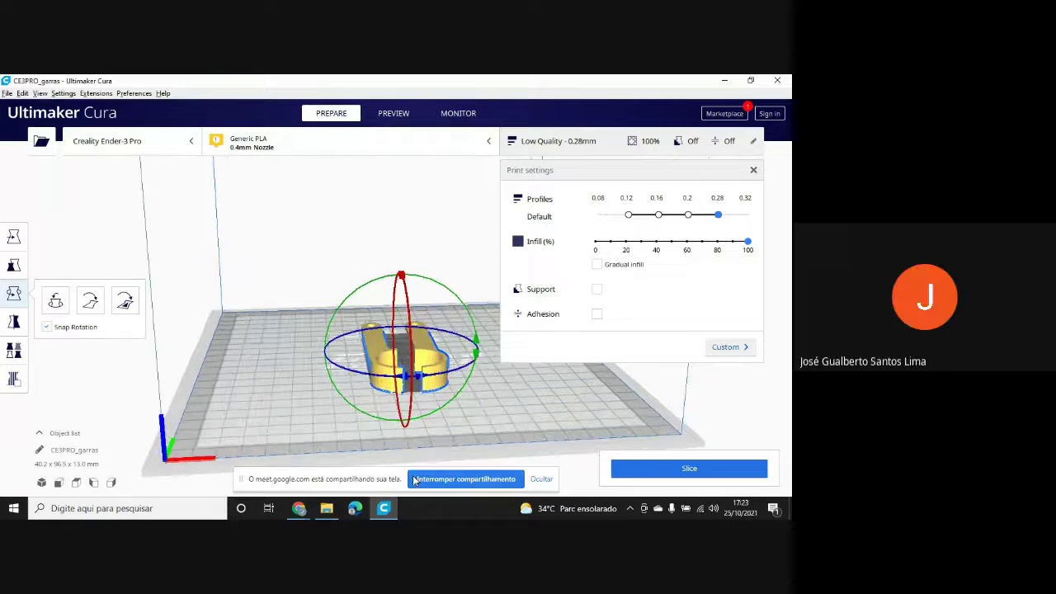
{"action": "left_click", "coordinate": [541, 479]}
{"action": "mouse_move", "coordinate": [298, 508]}
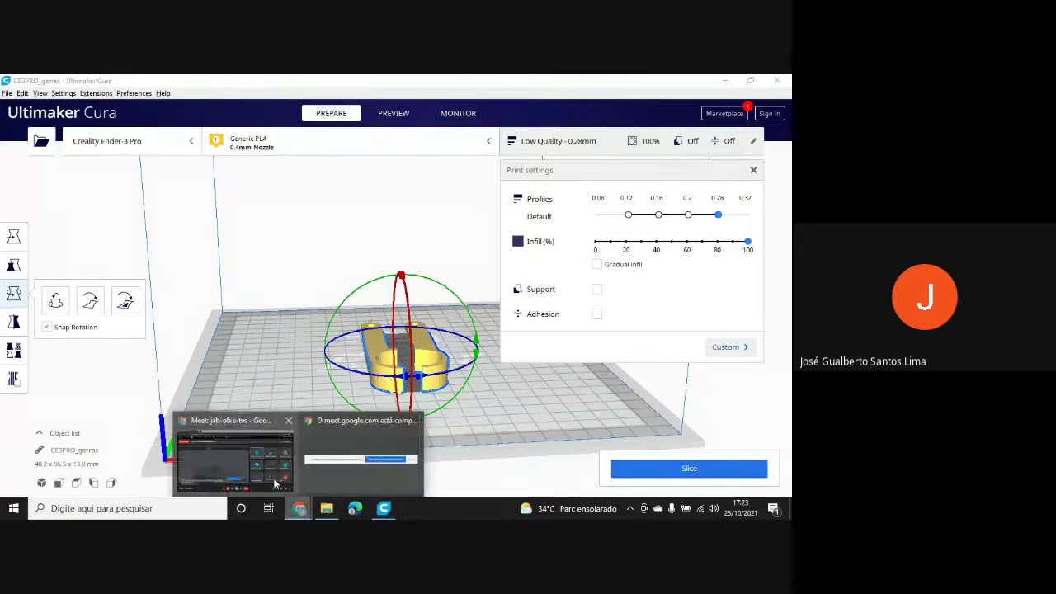
{"action": "left_click", "coordinate": [236, 453]}
{"action": "left_click", "coordinate": [404, 473]}
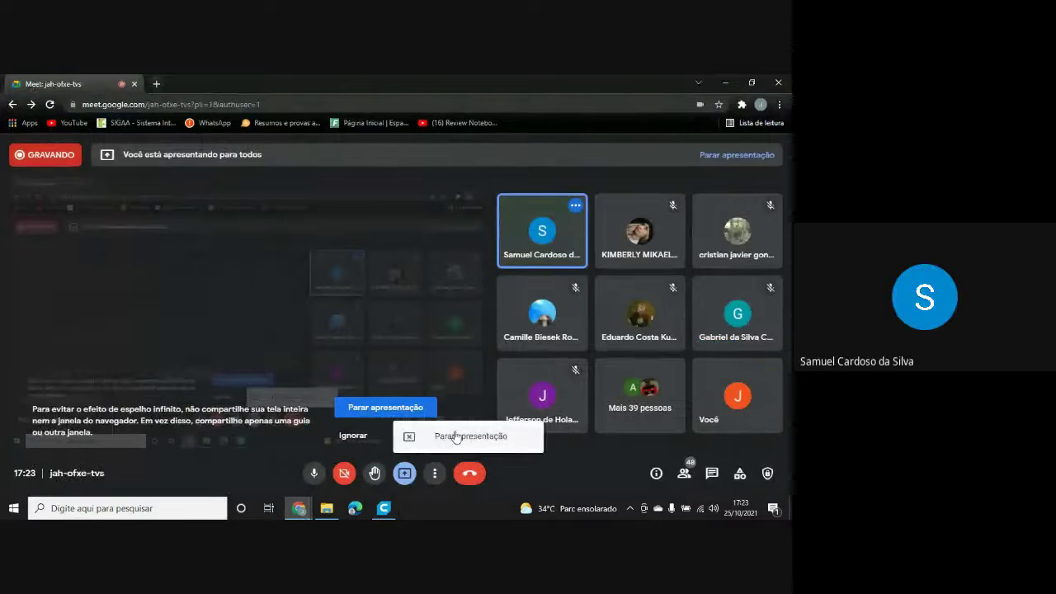
- Stop presenting, then save the finished render as the JPEG 'SNCT RENDER'
{"action": "left_click", "coordinate": [456, 437]}
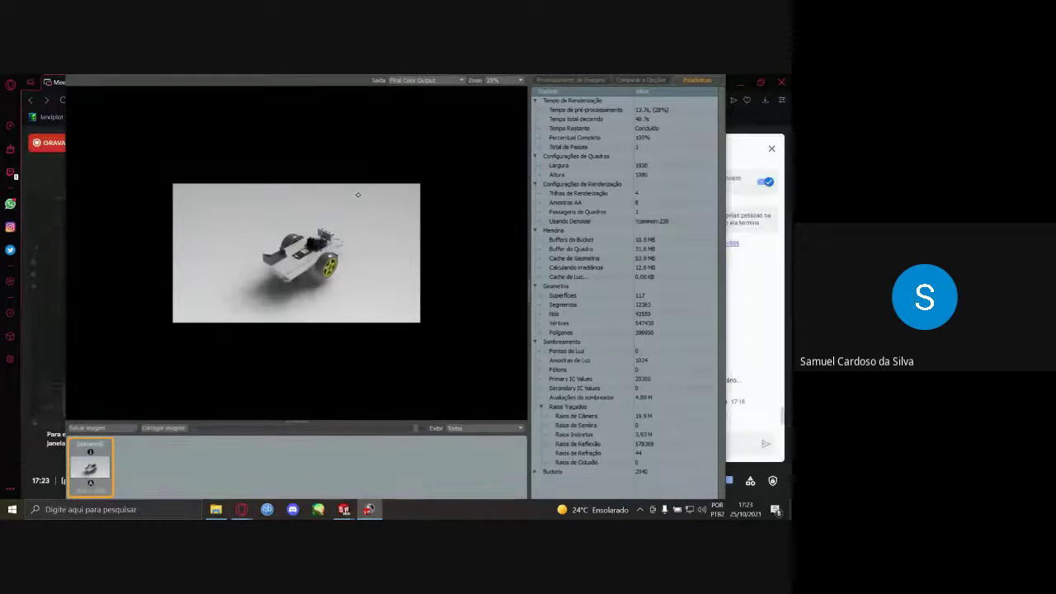
{"action": "left_click", "coordinate": [116, 429]}
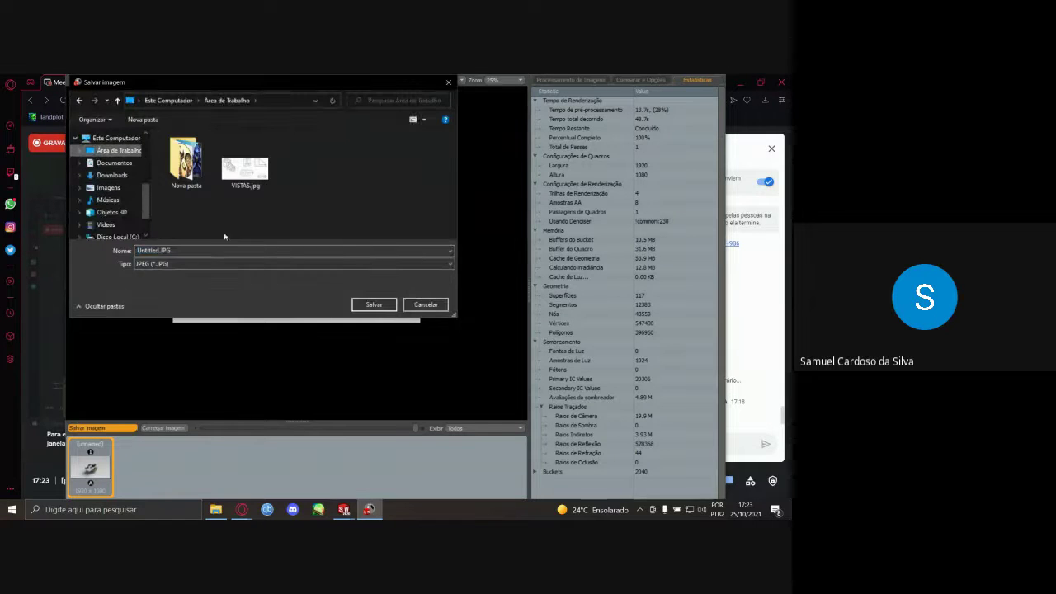
{"action": "type", "text": "SNCT RENDER"}
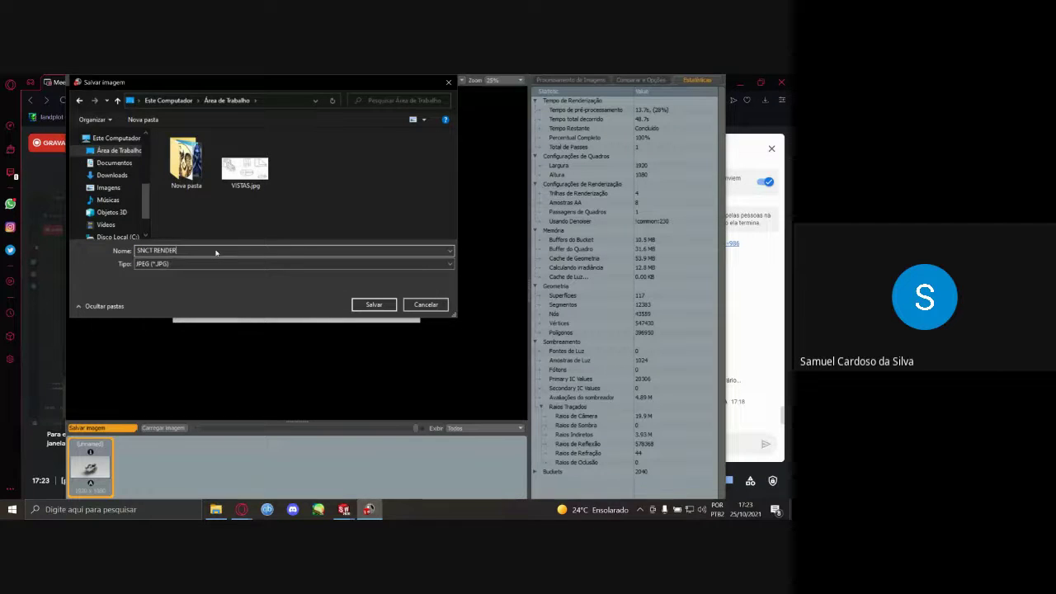
{"action": "key", "text": "Return"}
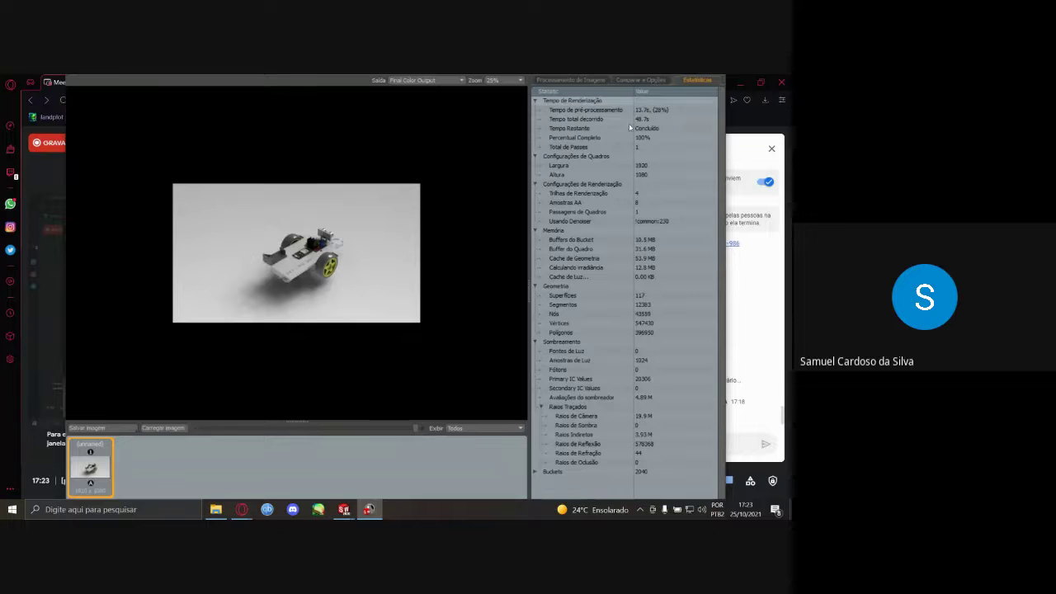
{"action": "mouse_move", "coordinate": [343, 508]}
{"action": "left_click", "coordinate": [366, 479]}
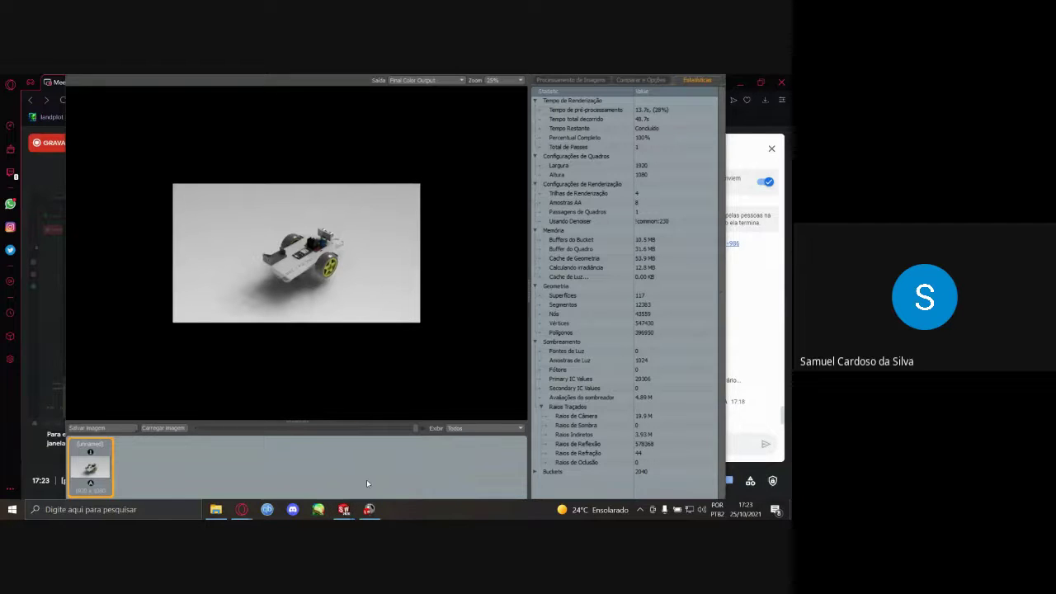
- Close the PhotoView 360 render window and show the desktop
{"action": "left_click", "coordinate": [547, 115]}
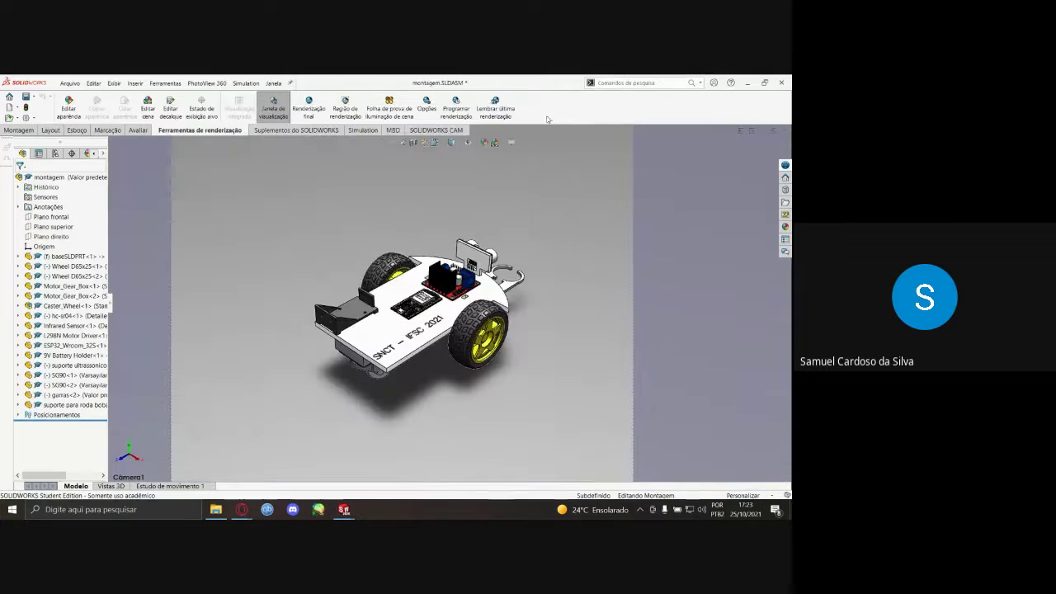
{"action": "mouse_move", "coordinate": [352, 511]}
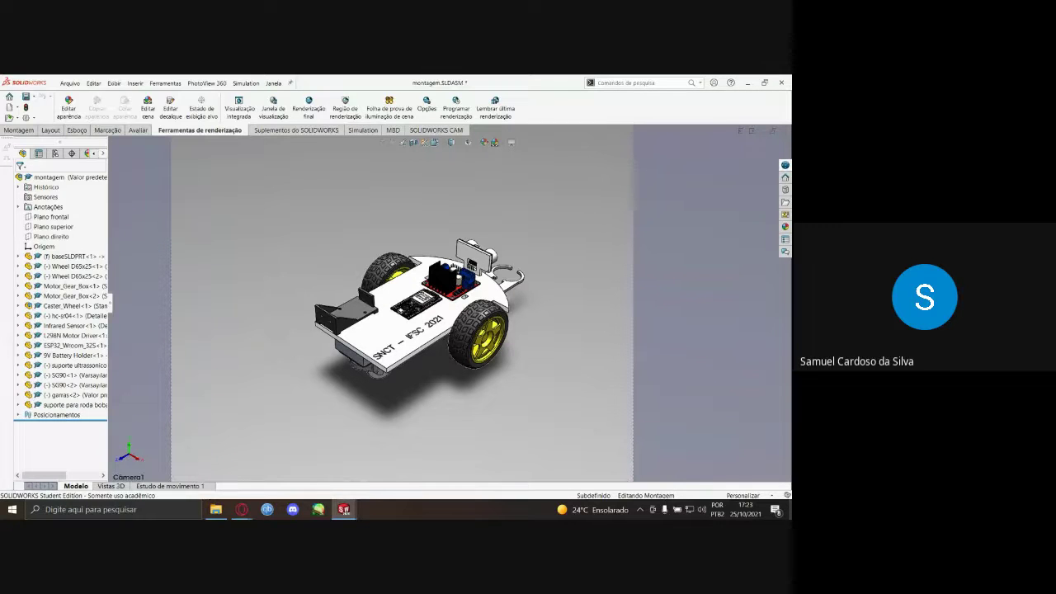
{"action": "key", "text": "super+d"}
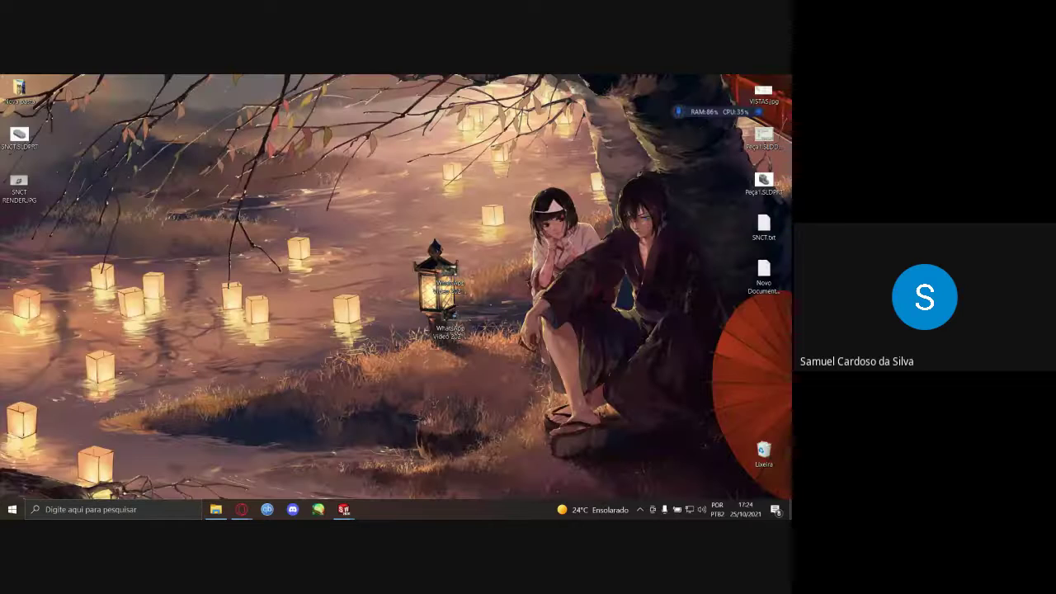
{"action": "left_click", "coordinate": [448, 329]}
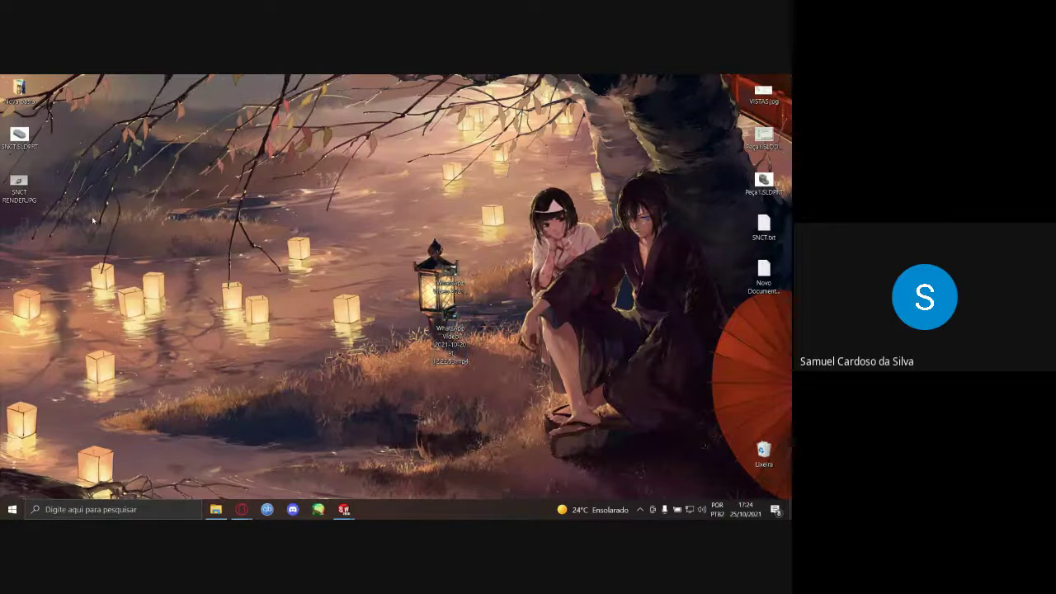
- Open SNCT RENDER.JPG from the desktop in Photos and zoom in
{"action": "left_click", "coordinate": [24, 190]}
{"action": "double_click", "coordinate": [23, 189]}
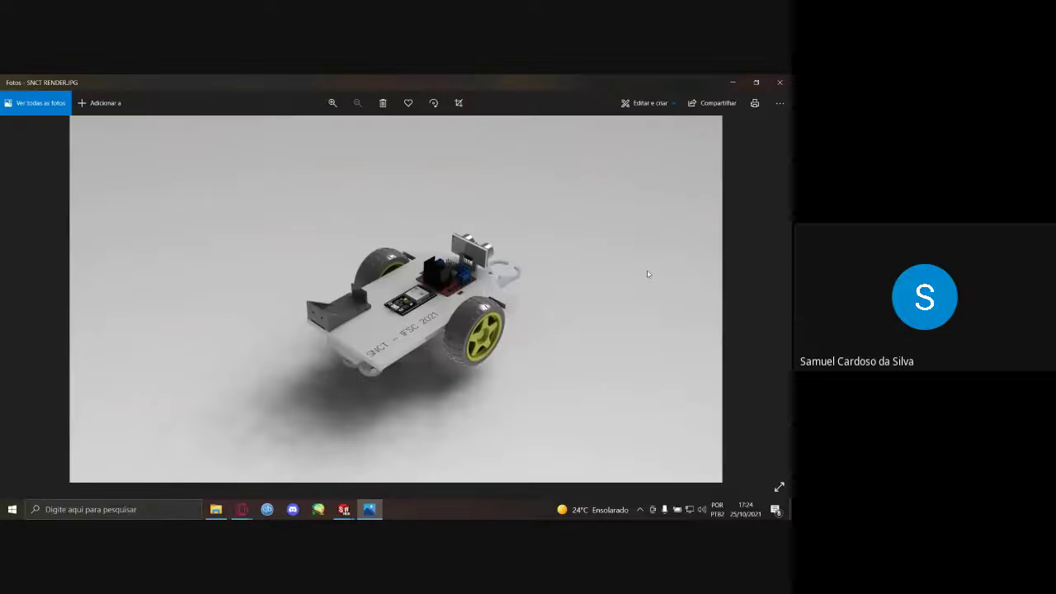
{"action": "left_click", "coordinate": [333, 103]}
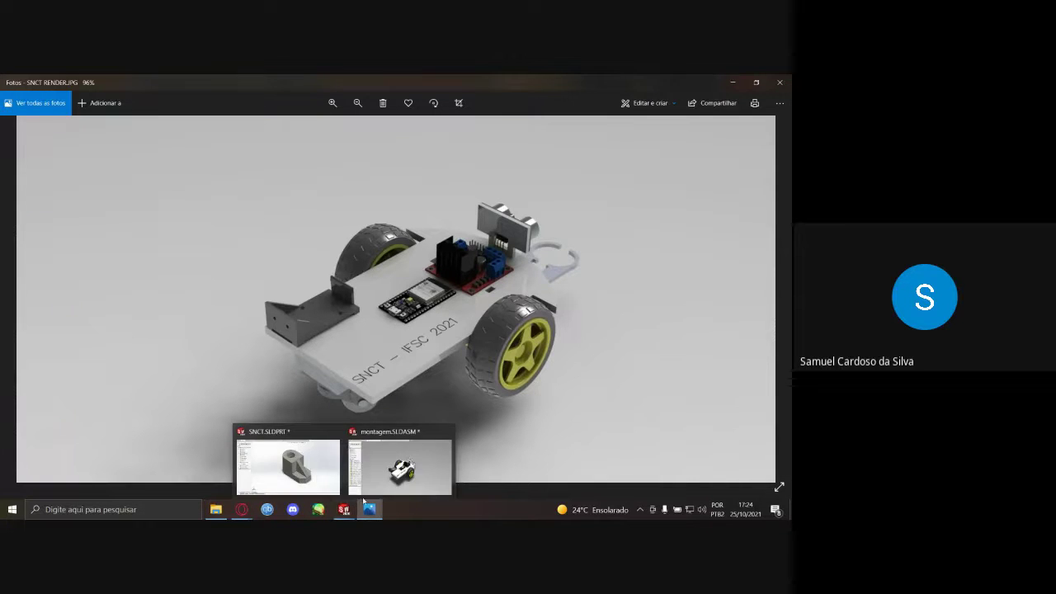
- Switch to the montagem assembly briefly, then return to the SNCT RENDER.JPG photo
{"action": "left_click", "coordinate": [395, 469]}
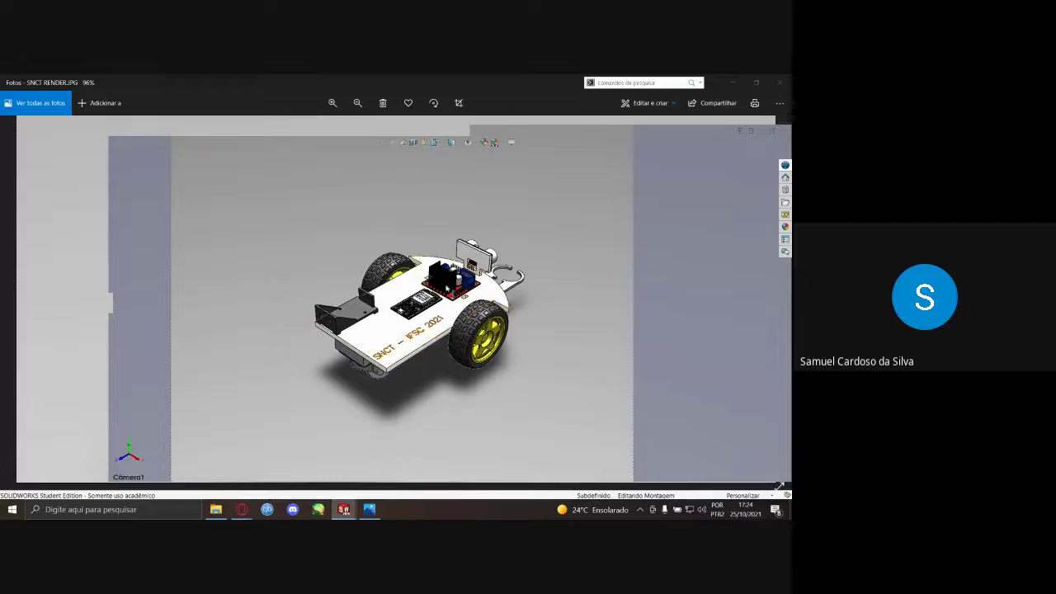
{"action": "mouse_move", "coordinate": [370, 509]}
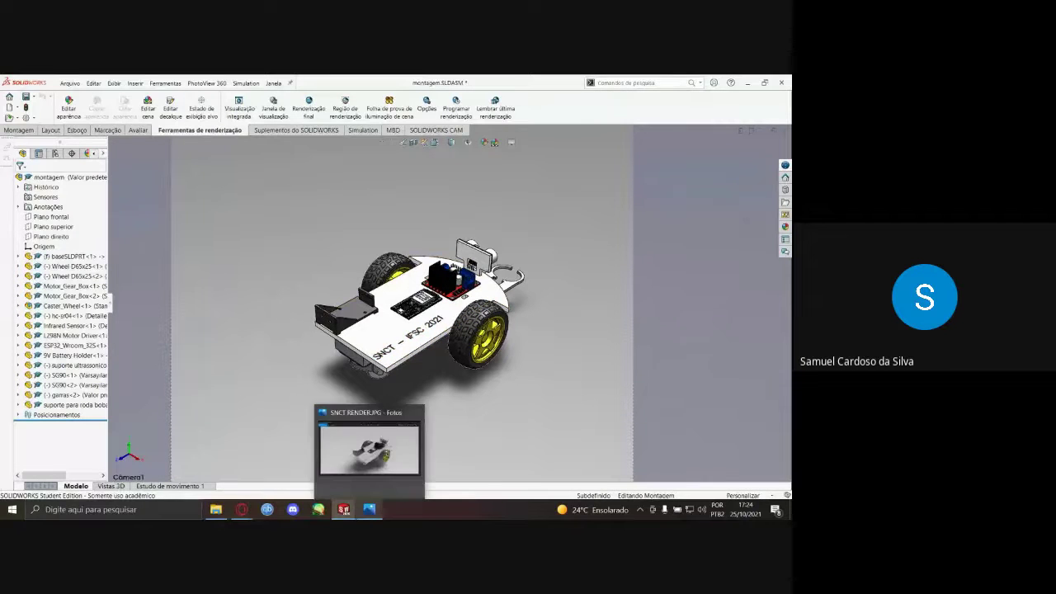
{"action": "left_click", "coordinate": [377, 462]}
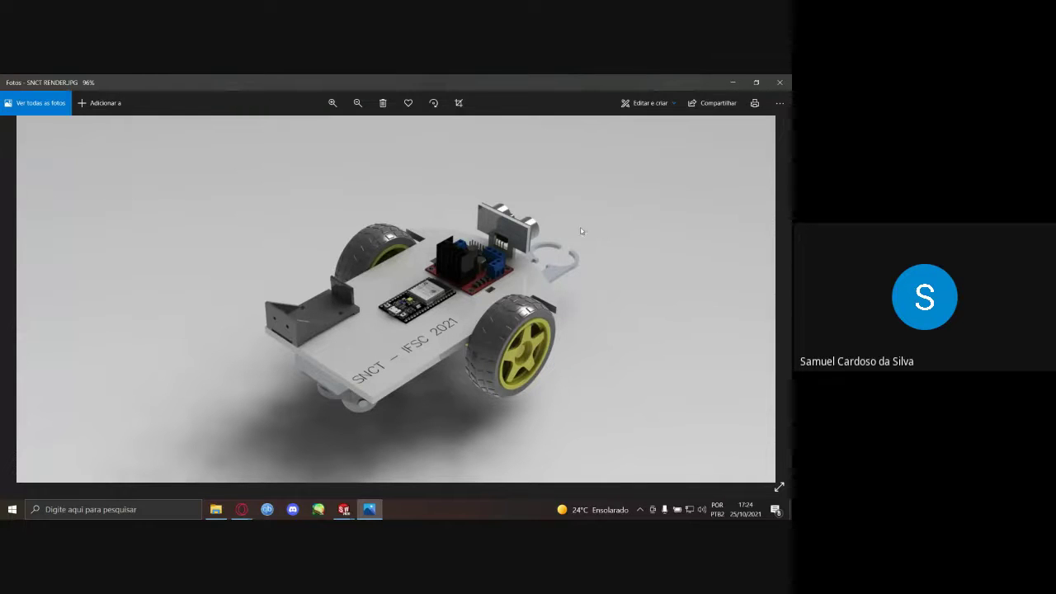
- Zoom the render in and out in Photos to inspect it
{"action": "scroll", "coordinate": [562, 249], "scroll_direction": "up", "scroll_amount": 1}
{"action": "scroll", "coordinate": [562, 250], "scroll_direction": "down", "scroll_amount": 2}
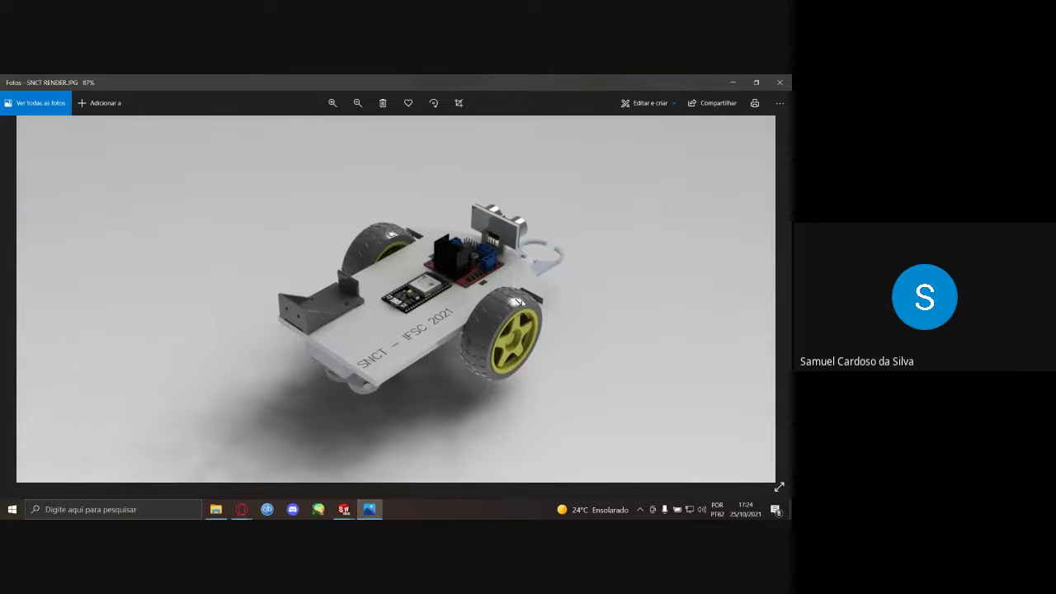
{"action": "scroll", "coordinate": [523, 303], "scroll_direction": "up", "scroll_amount": 1}
{"action": "scroll", "coordinate": [532, 305], "scroll_direction": "down", "scroll_amount": 2}
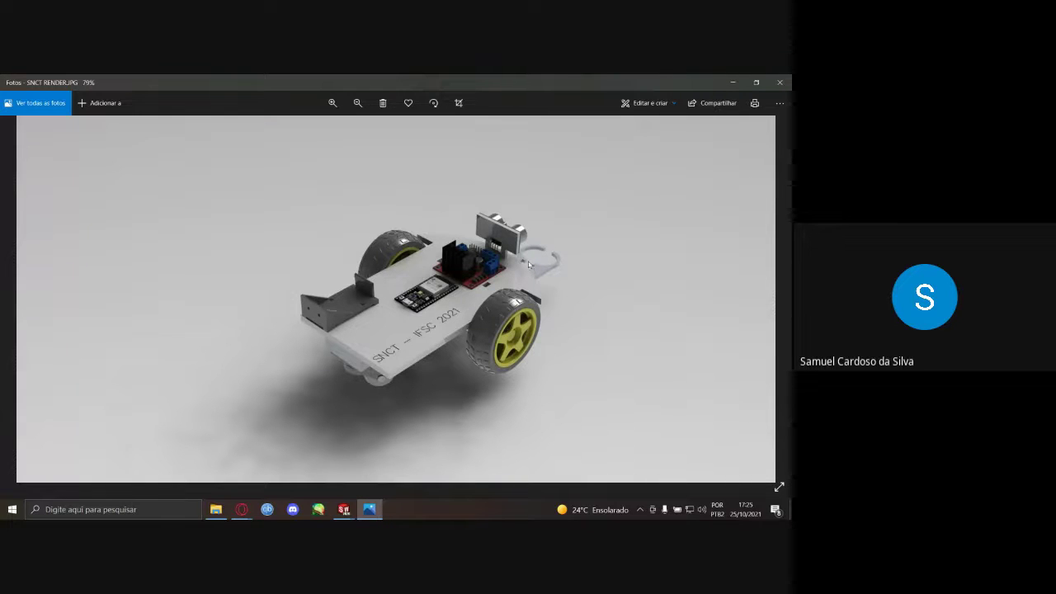
{"action": "scroll", "coordinate": [554, 270], "scroll_direction": "down", "scroll_amount": 1}
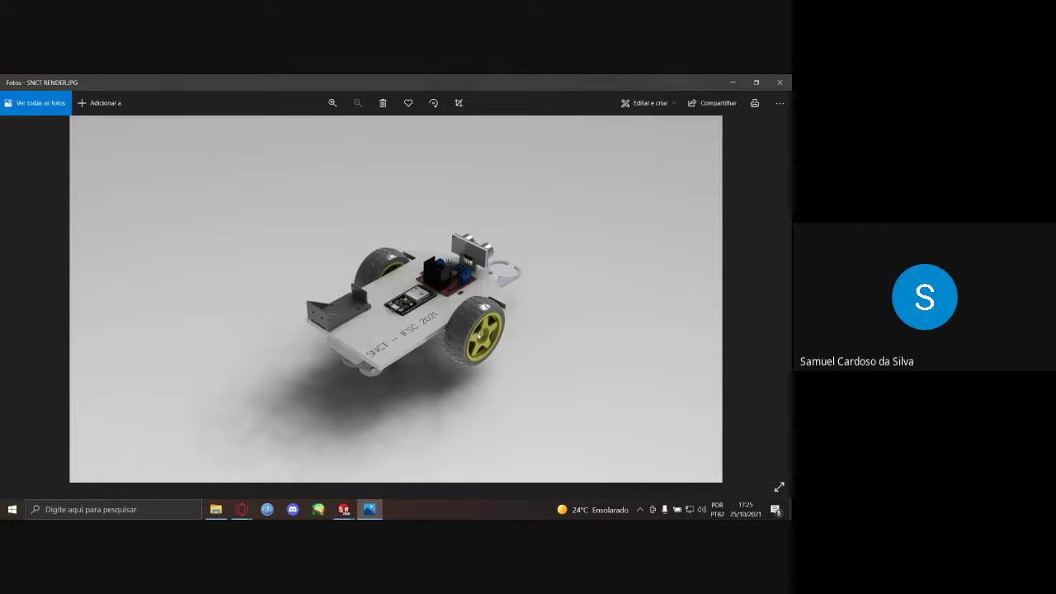
- Stop presenting the screen in the Opera Google Meet call
{"action": "mouse_move", "coordinate": [241, 509]}
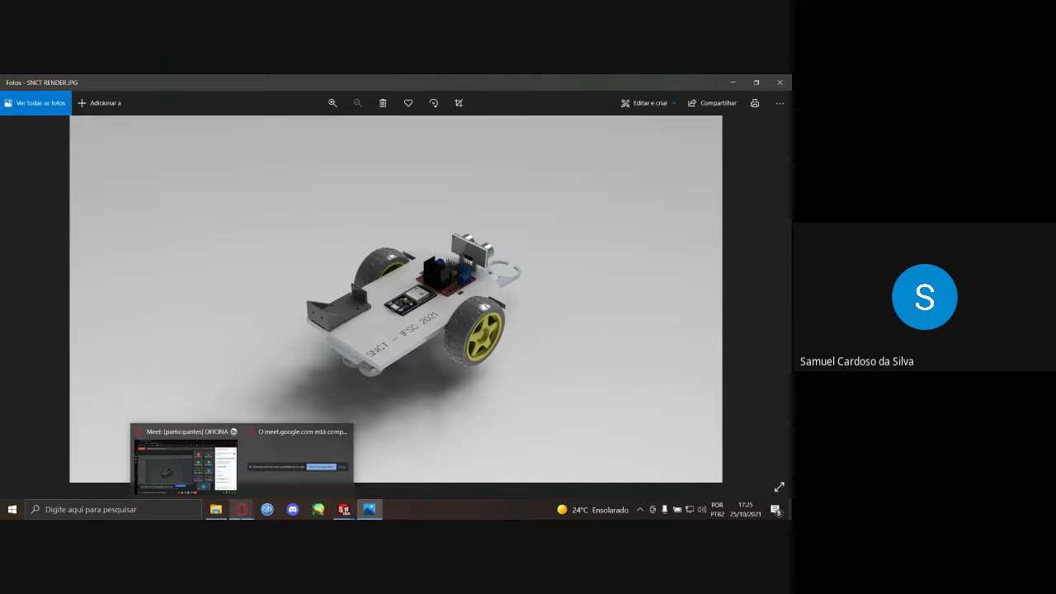
{"action": "left_click", "coordinate": [235, 471]}
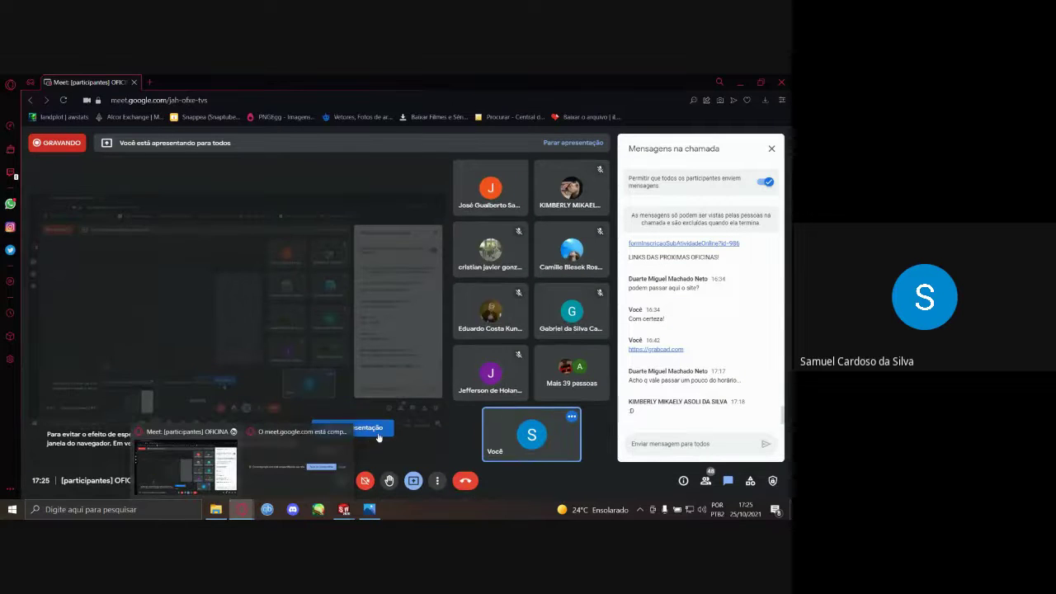
{"action": "left_click", "coordinate": [375, 429]}
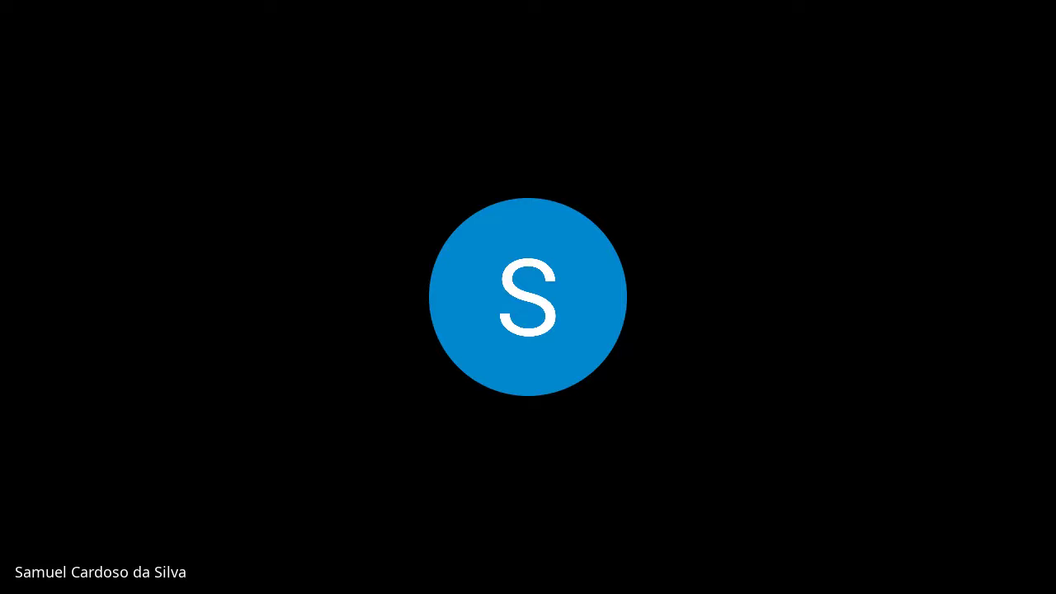